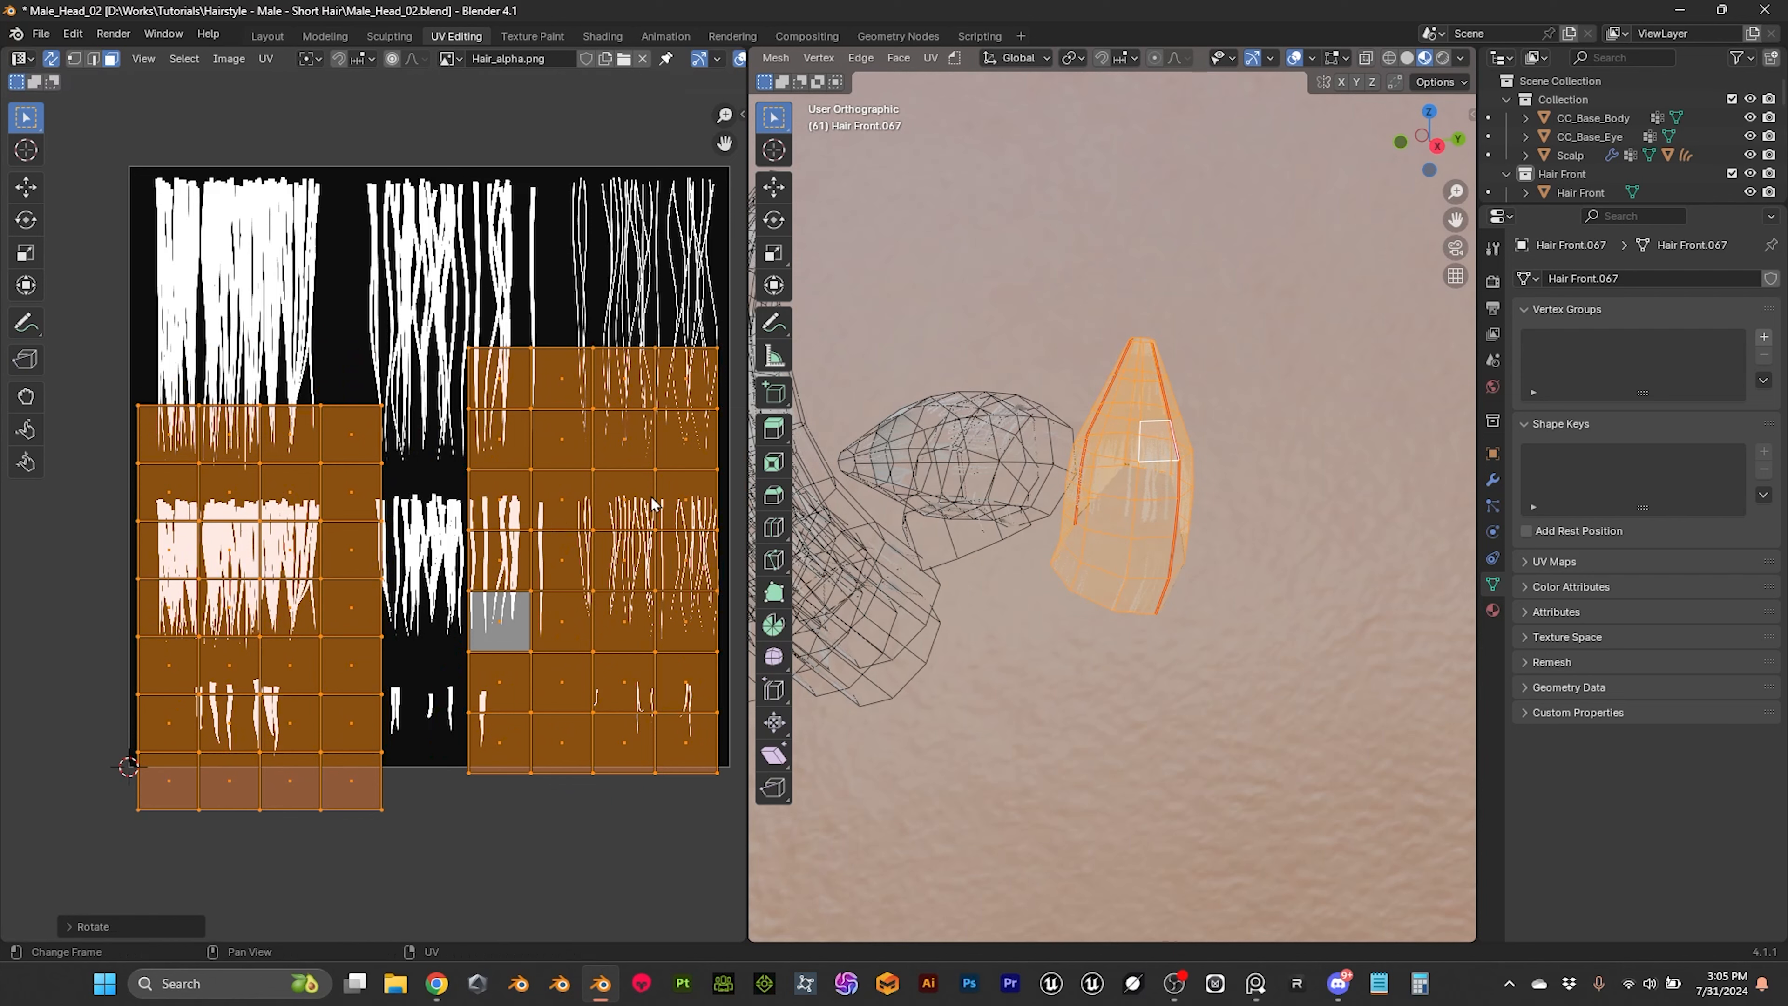
Step: Check how the two UV islands are oriented by selecting their top vertex rows and comparing them with the hair card
left_click(330, 345)
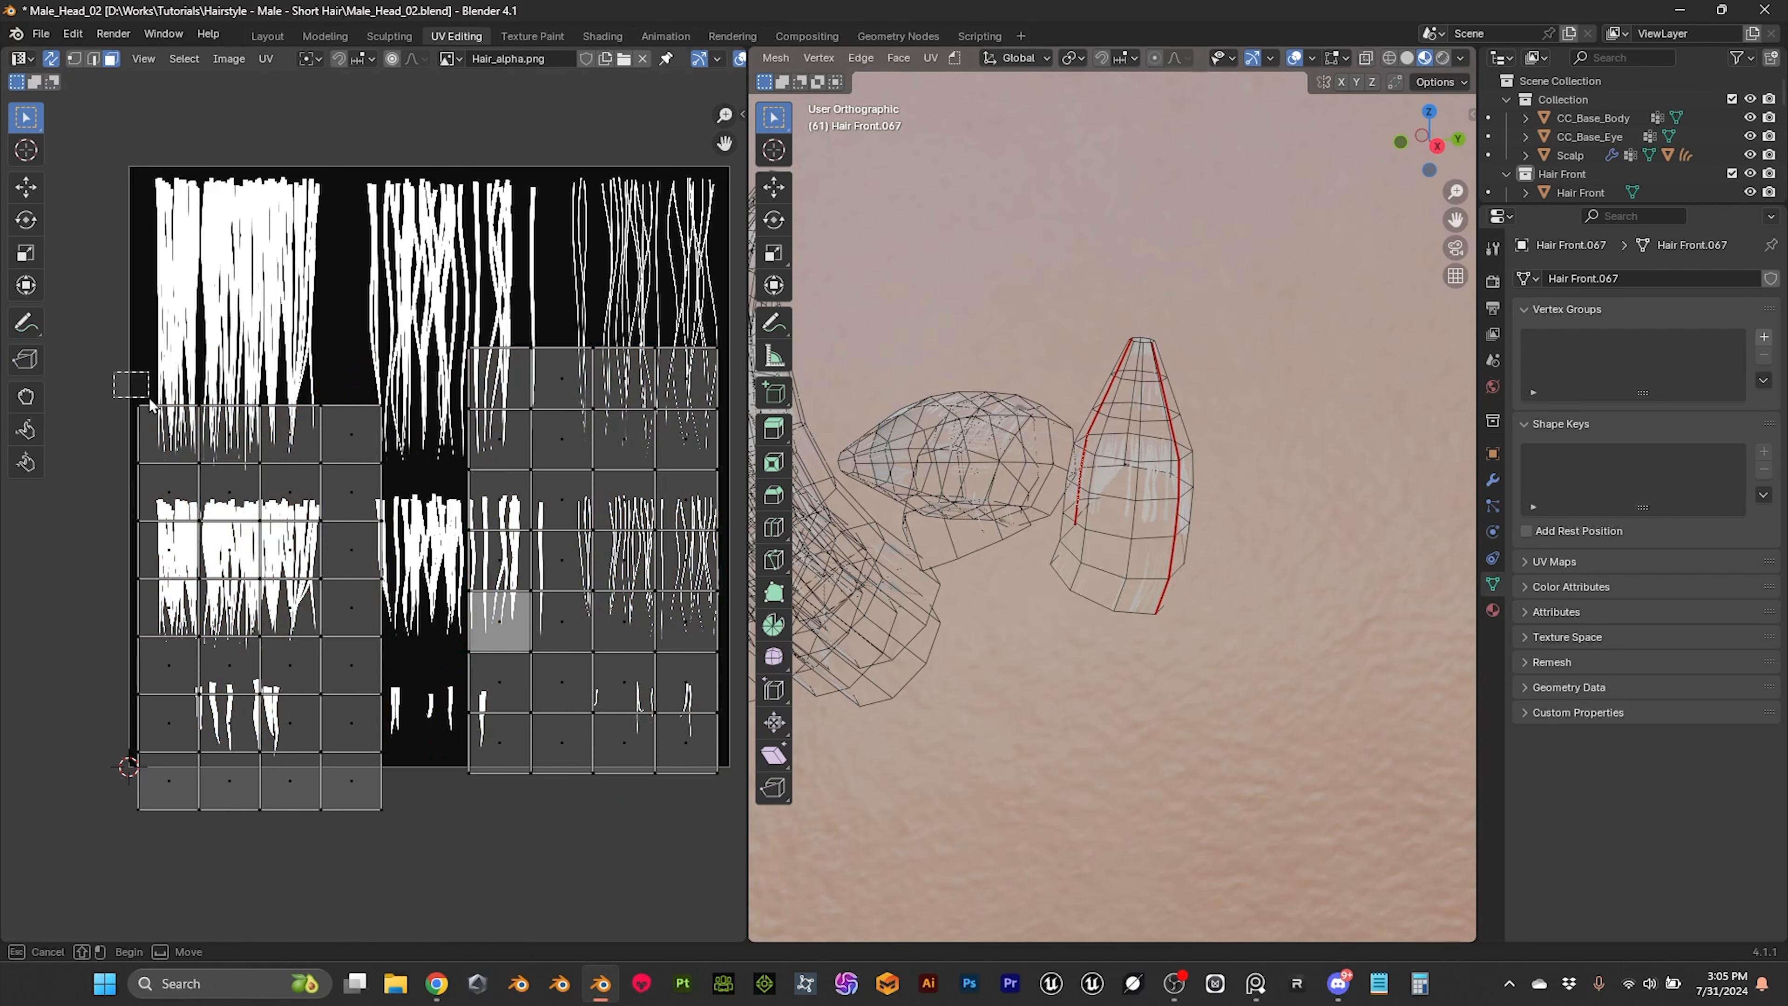
left_click(74, 59)
left_click_drag(126, 387, 421, 437)
key("alt+z")
left_click_drag(454, 331, 662, 380)
left_click(111, 60)
Step: Select both UV islands, scale them down together and move them up over the long strand blocks of the hair texture
left_click(279, 480)
key("l")
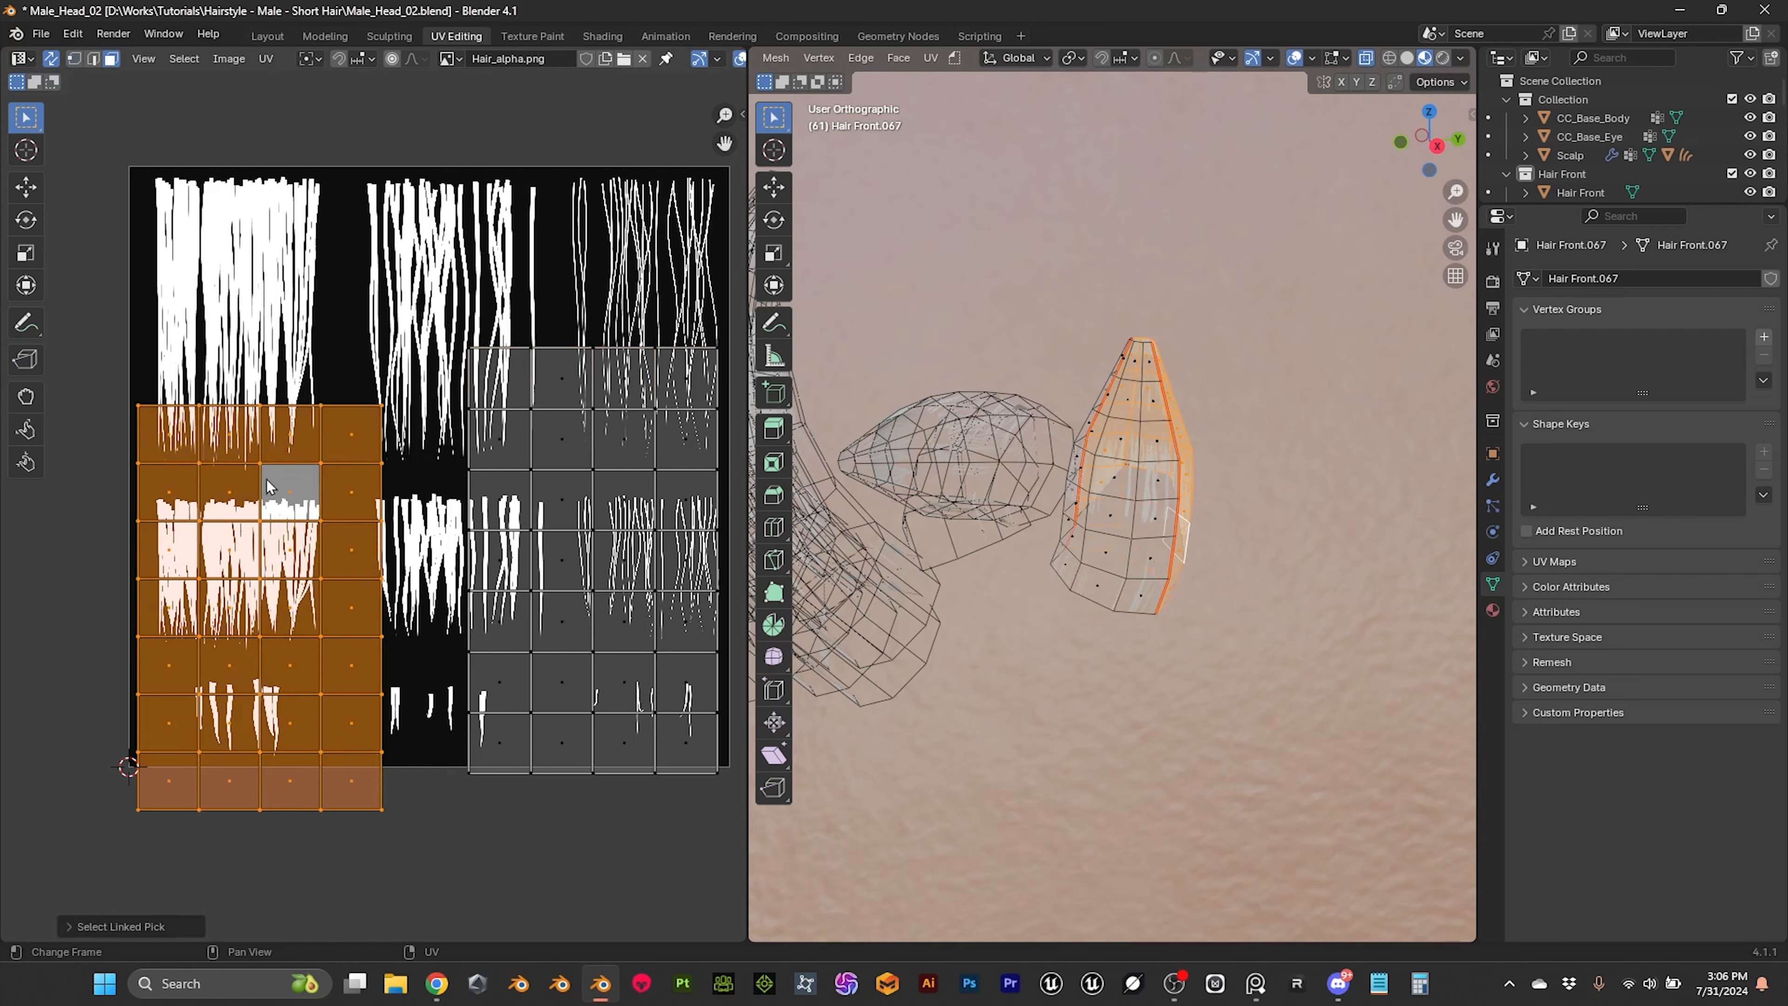
key("l")
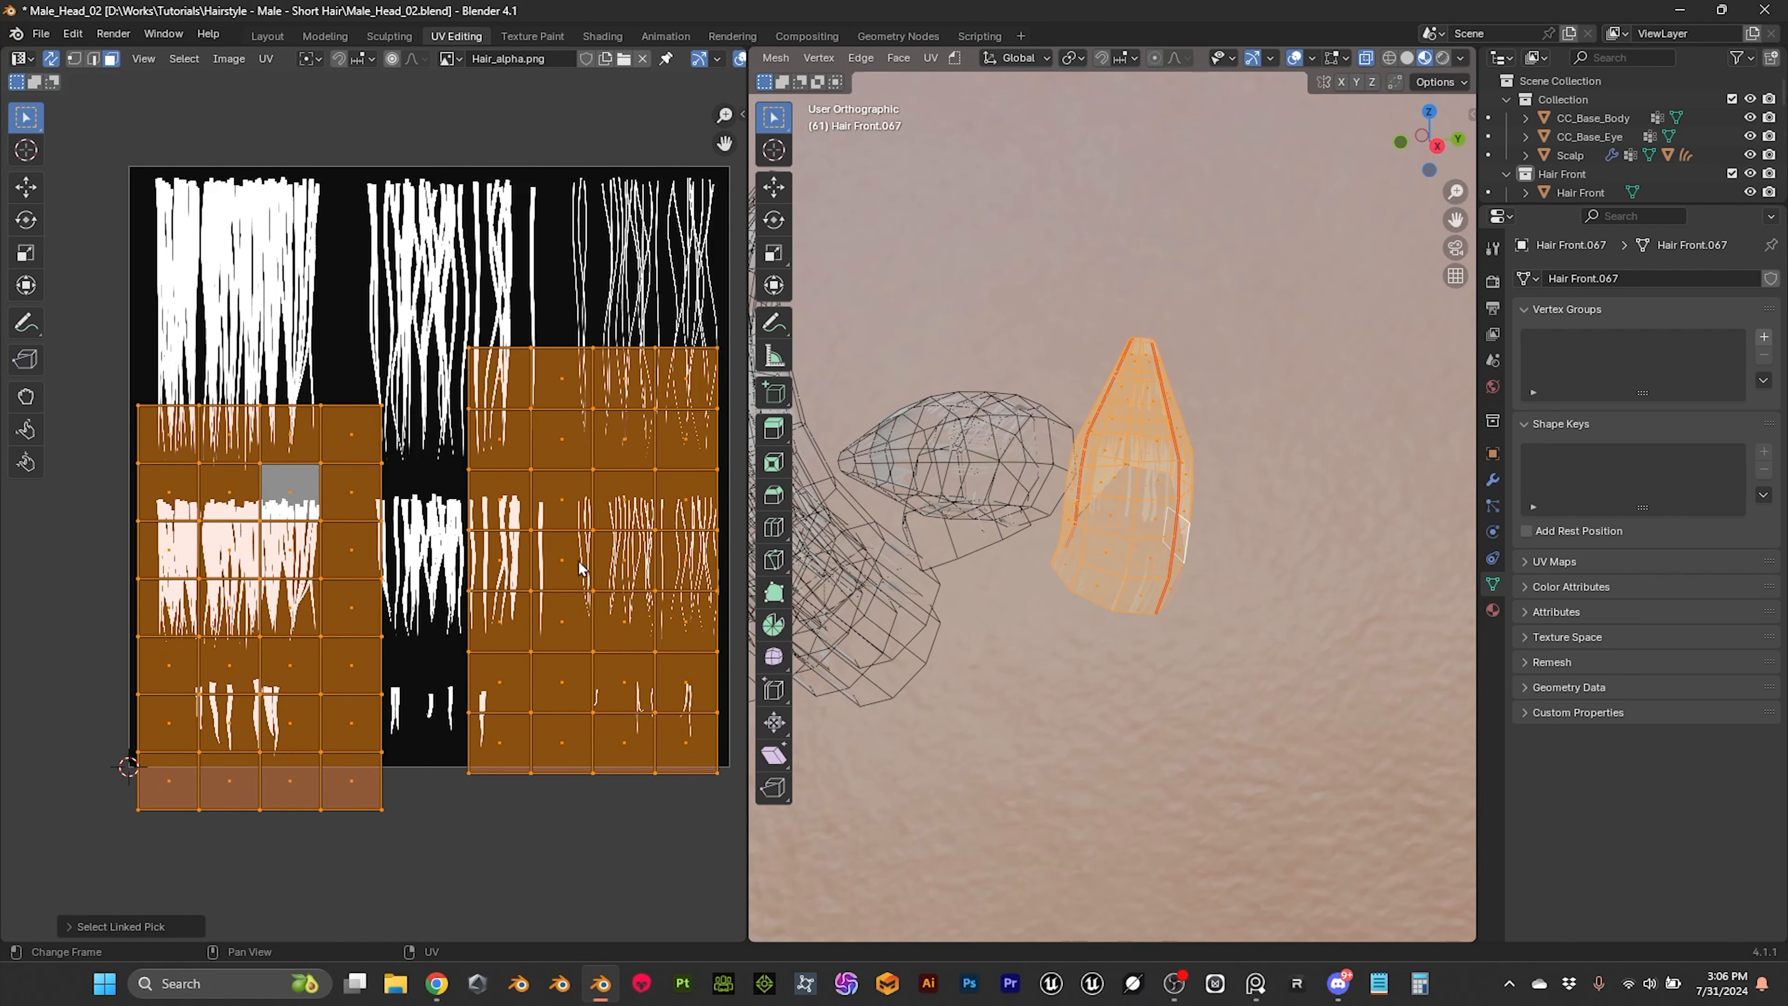
key("s")
left_click(549, 574)
key("g")
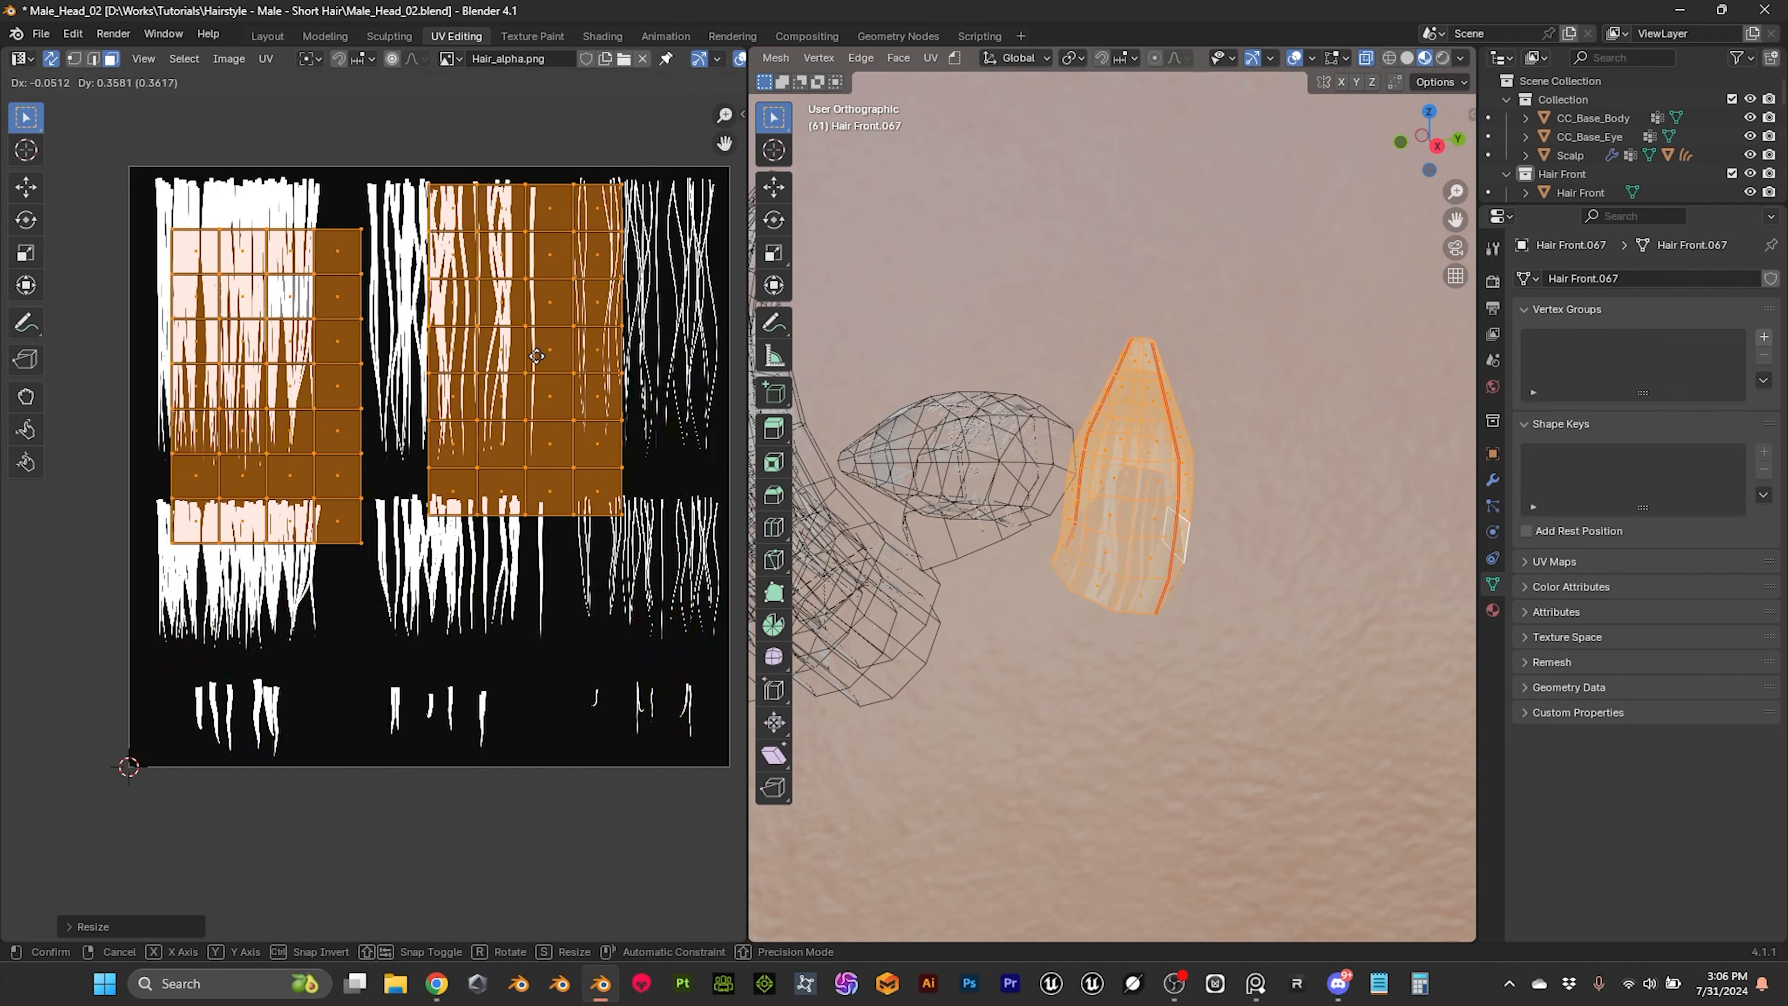
left_click(517, 307)
Step: Fit the first UV island to the densest long strand block by scaling it along X and Y and repositioning it
left_click(320, 331)
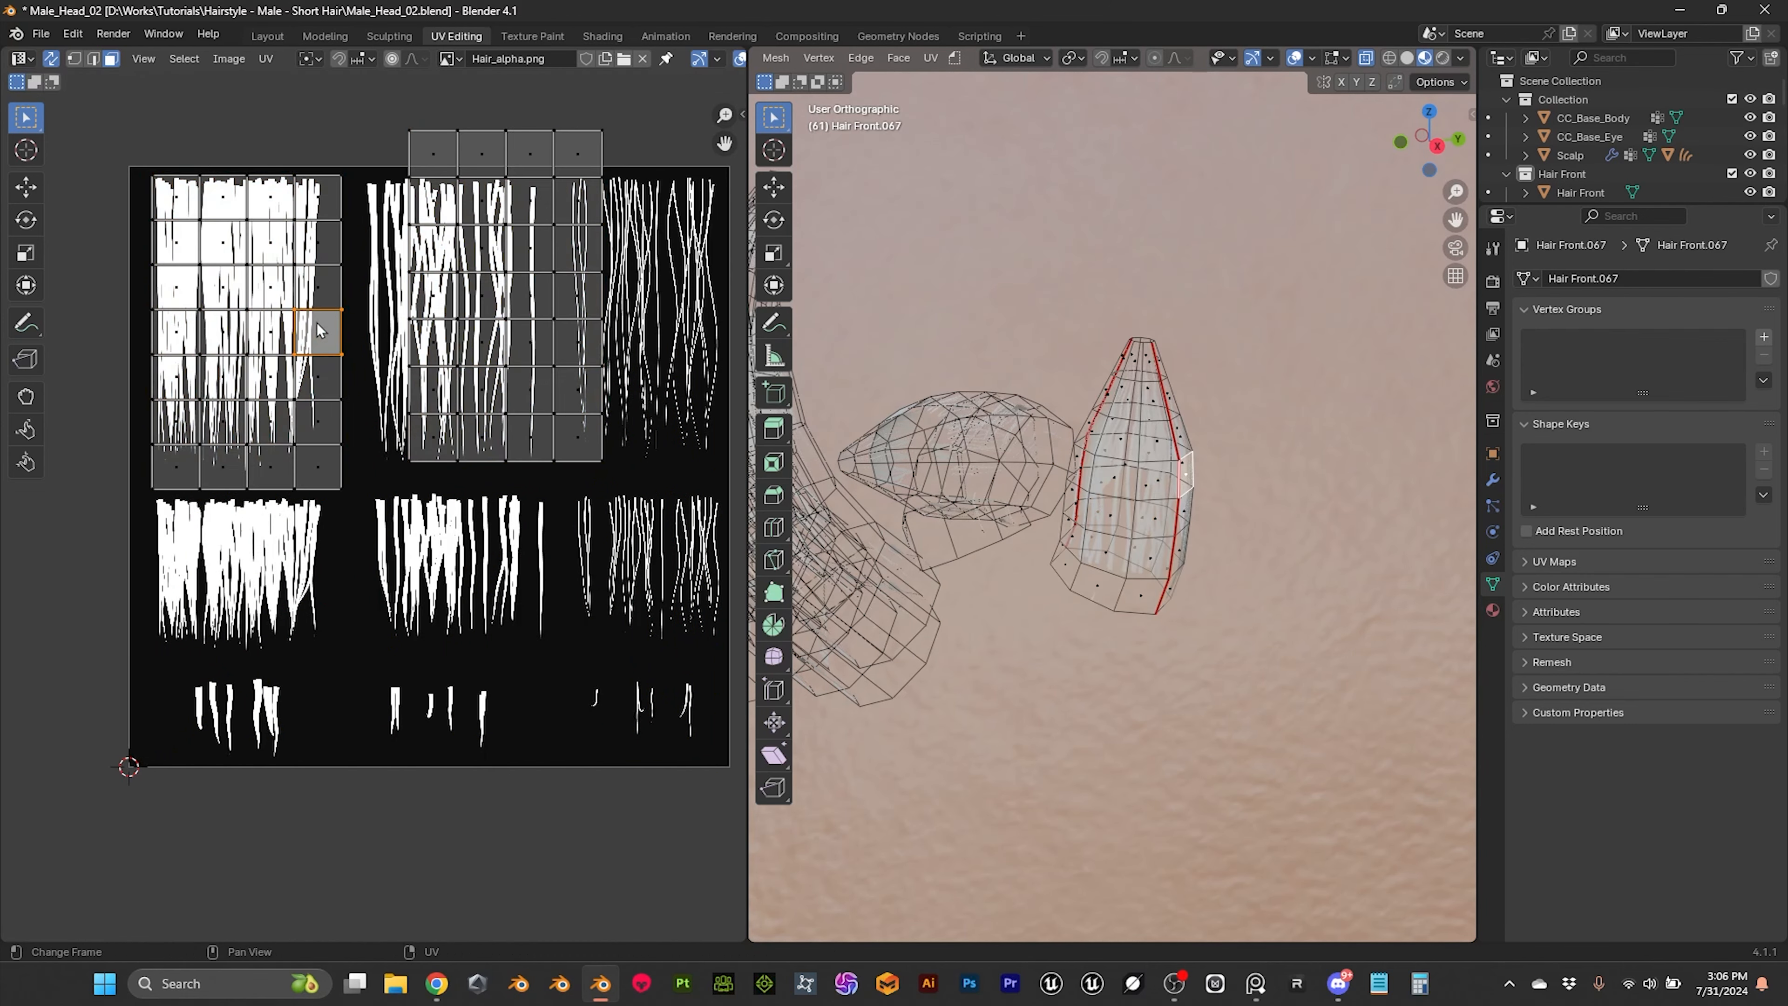
key("l")
key("s")
key("x")
left_click(371, 374)
key("s")
key("y")
left_click(395, 384)
key("g")
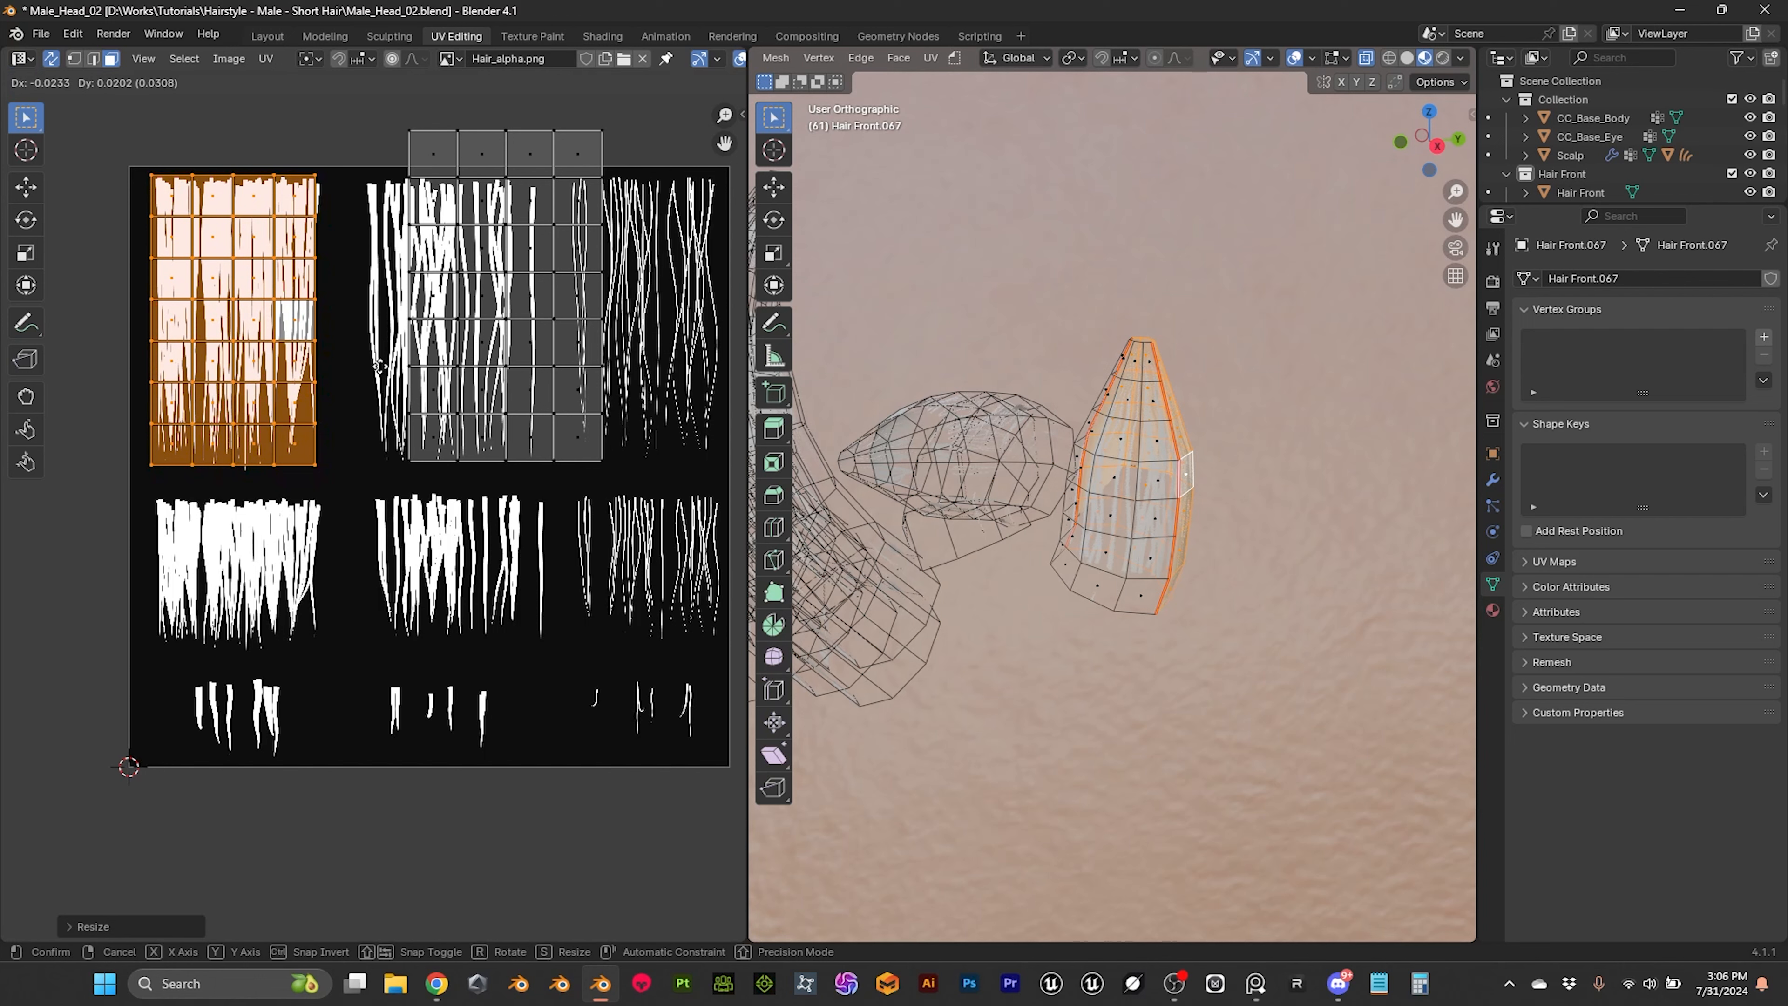
left_click(384, 377)
Step: Move the second UV island onto the first, scale it down and align the two over the dense strand block
left_click(512, 310)
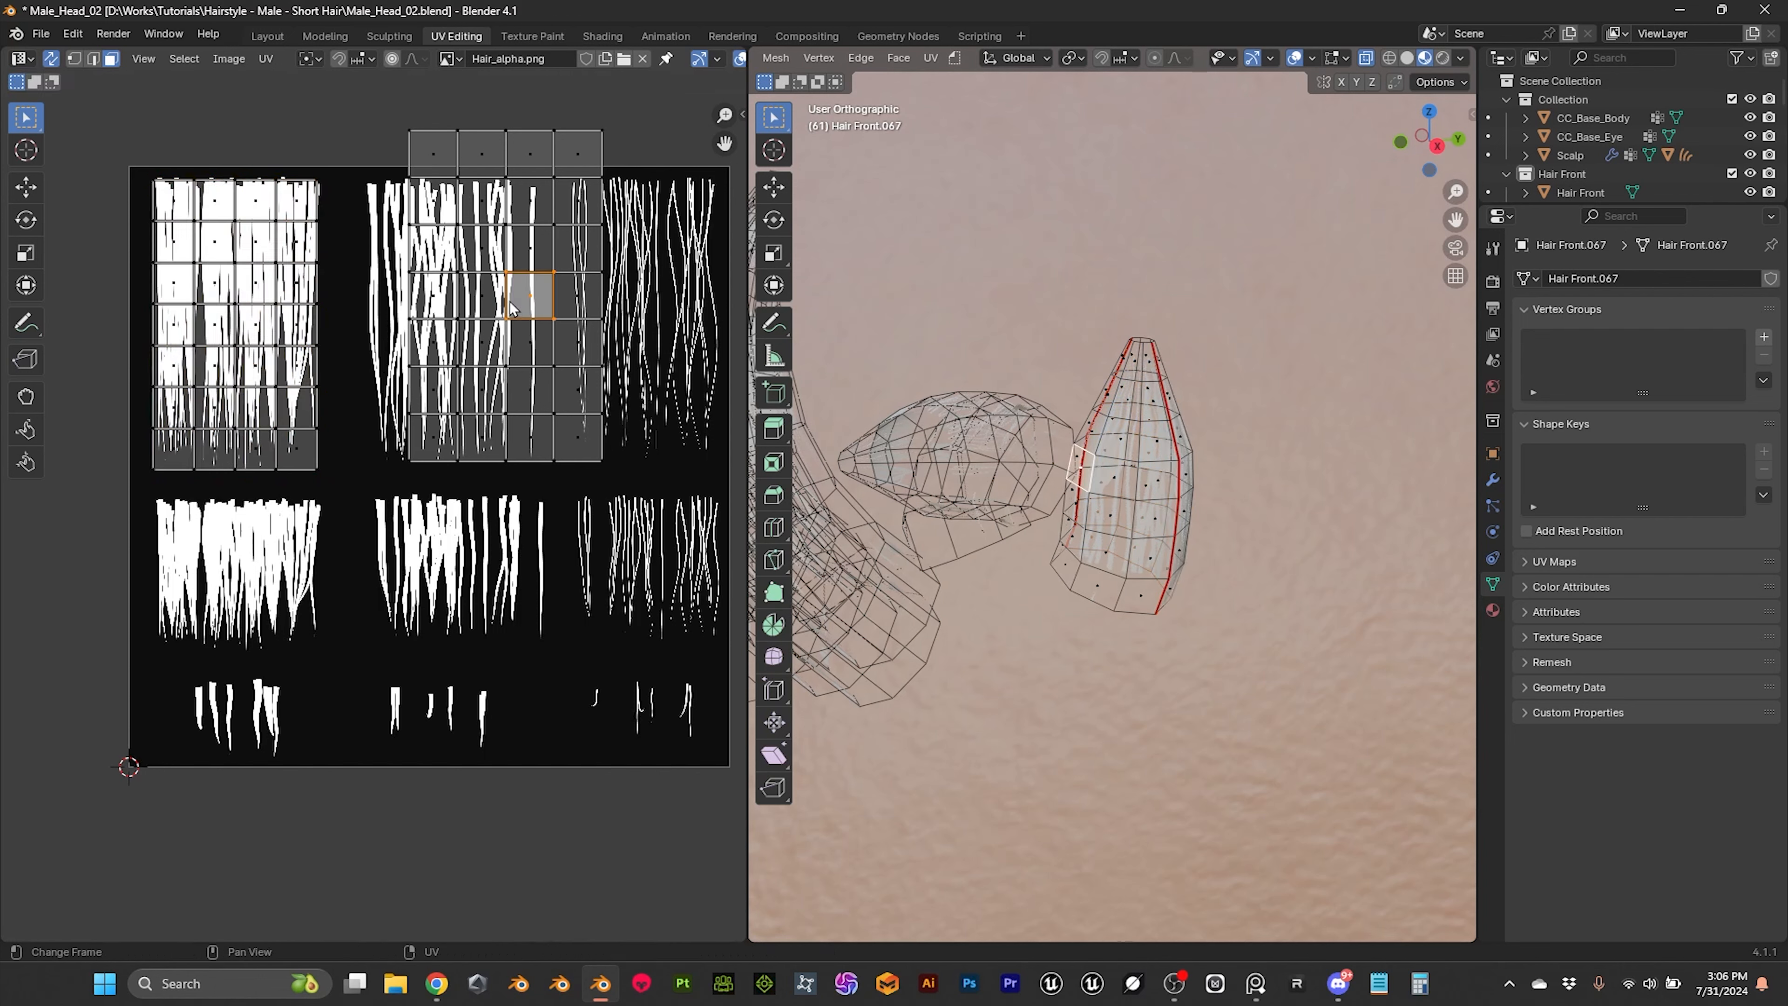
key("l")
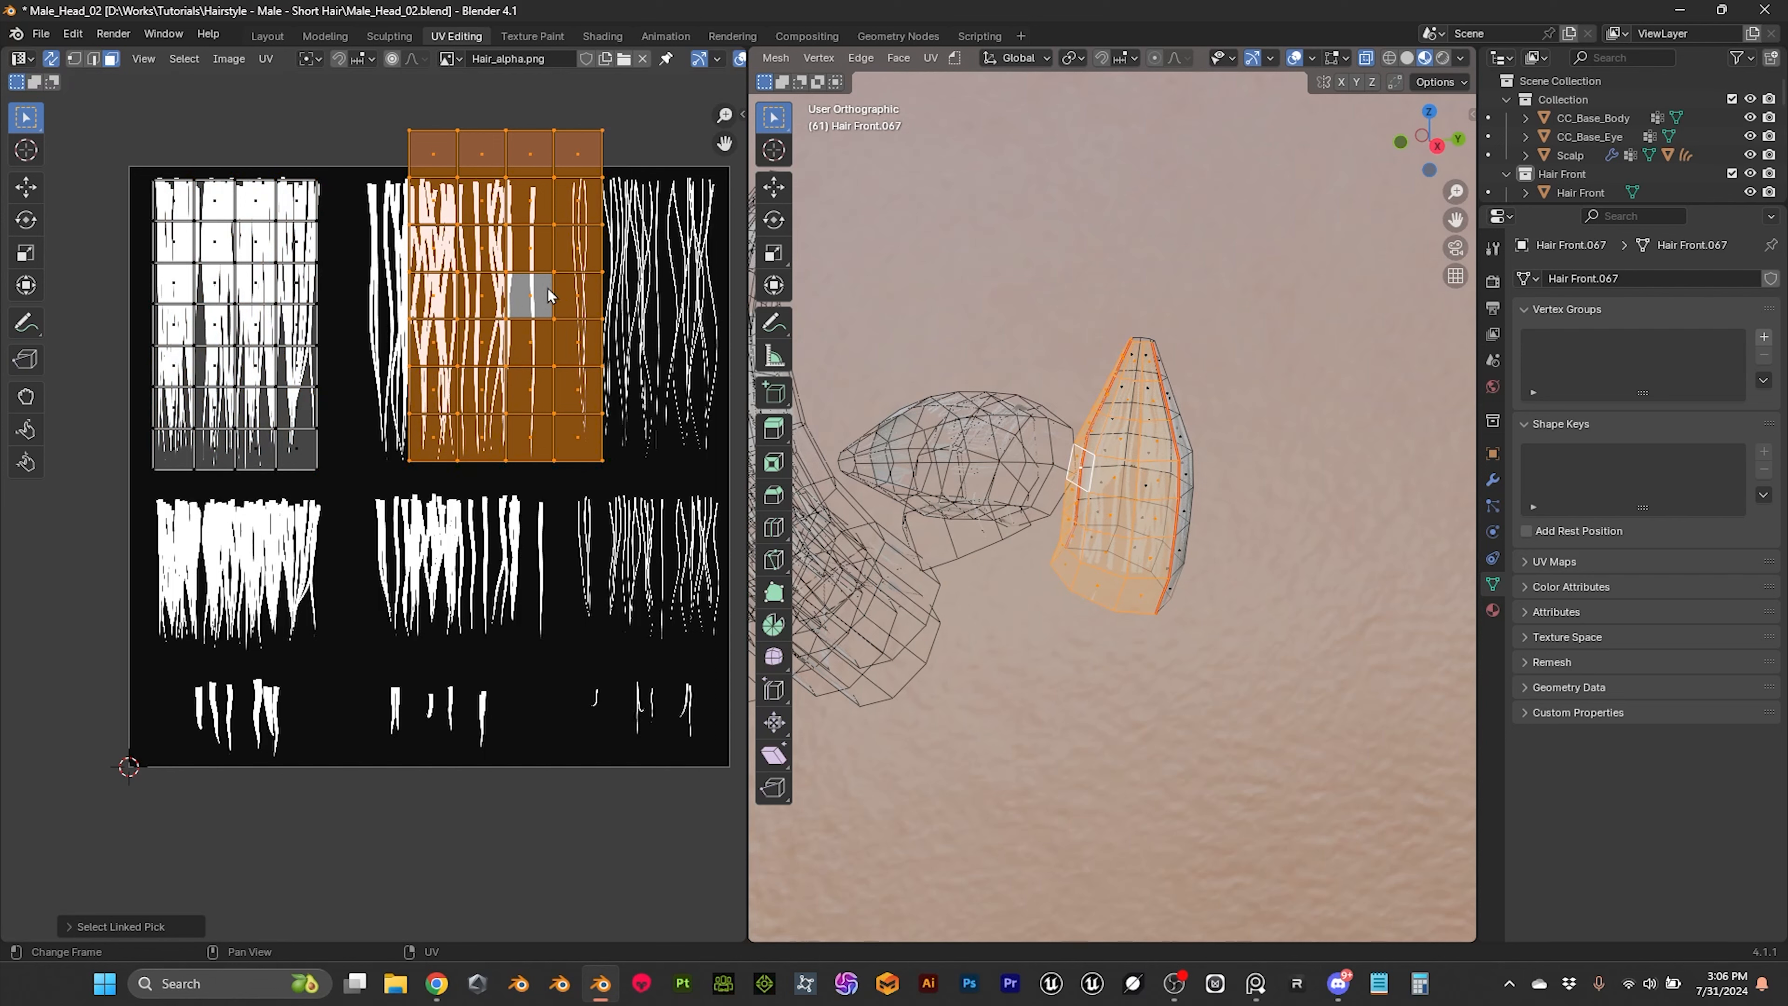
key("g")
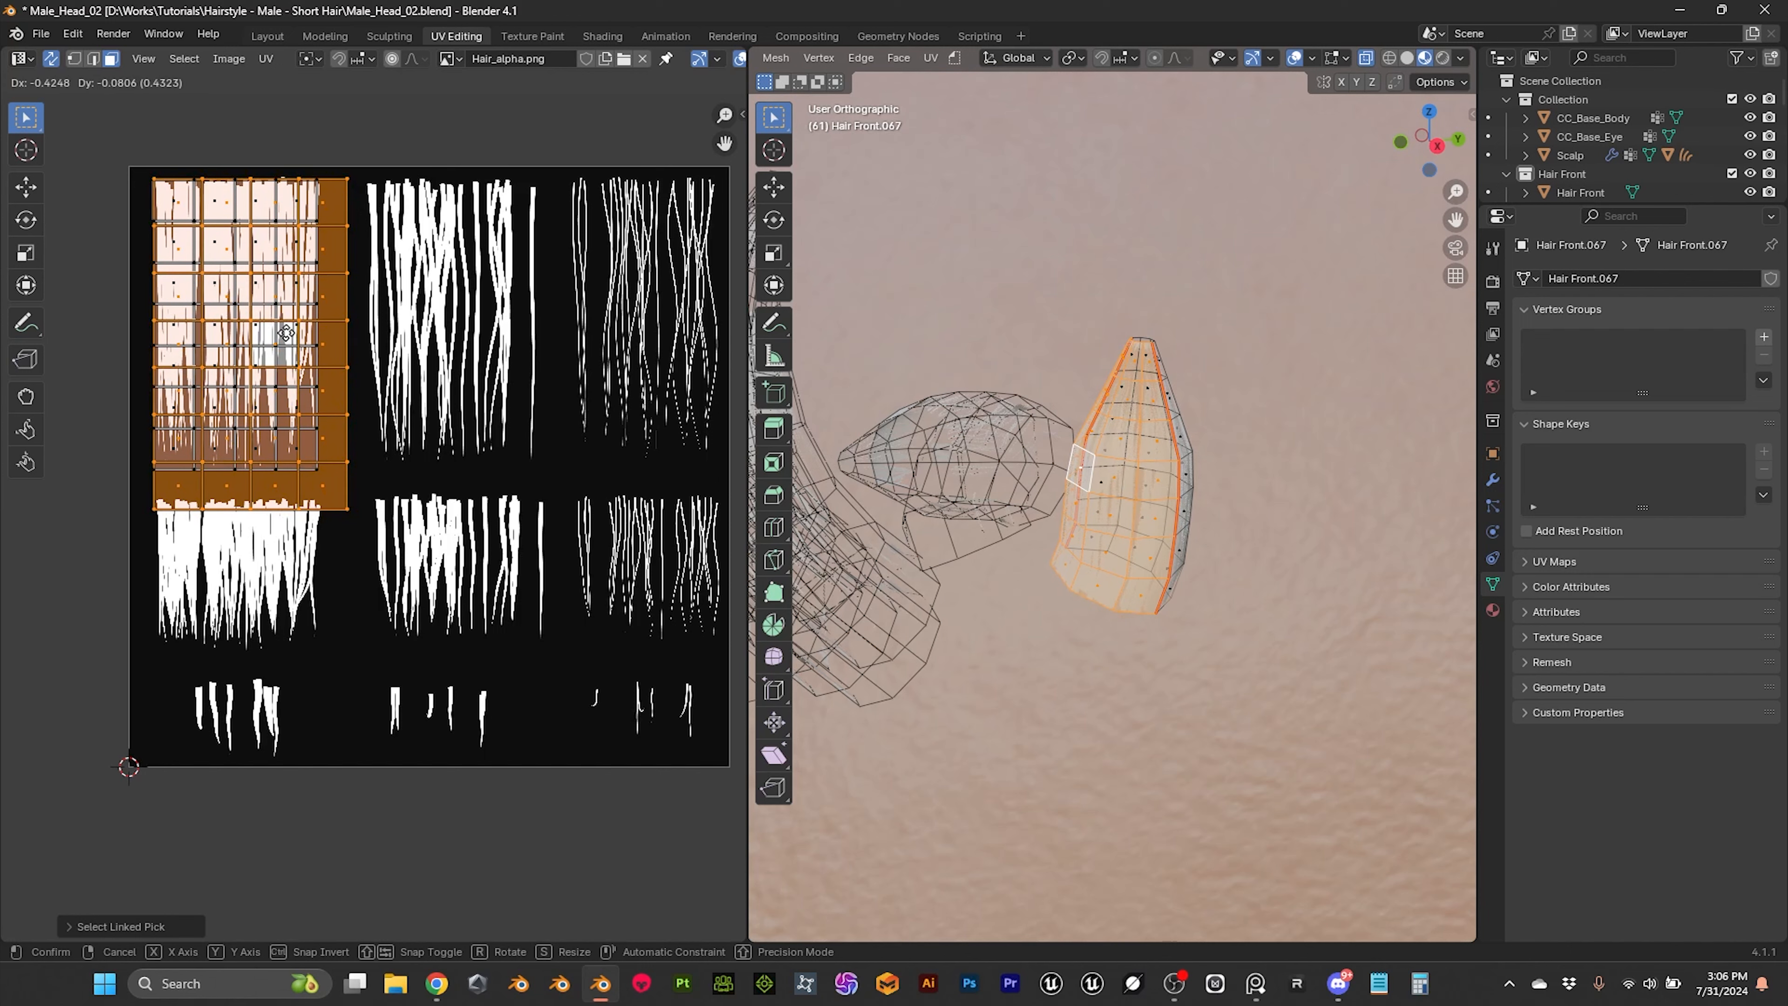
left_click(287, 333)
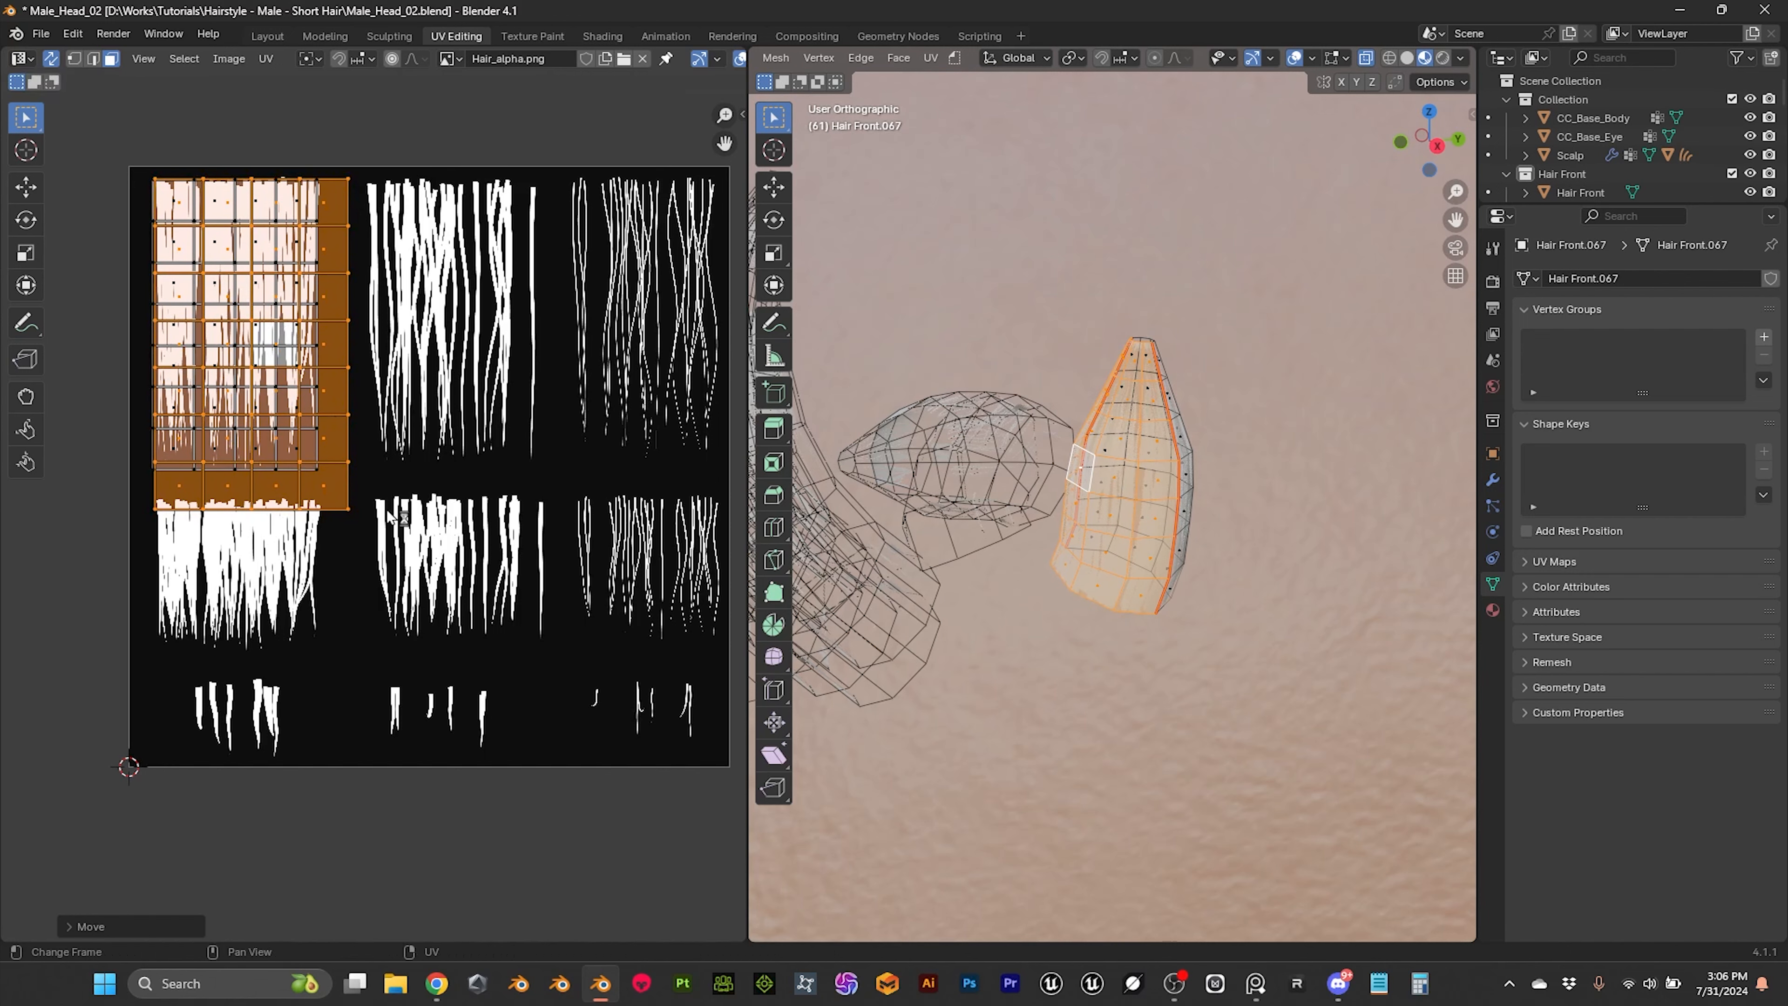
key("s")
left_click(356, 502)
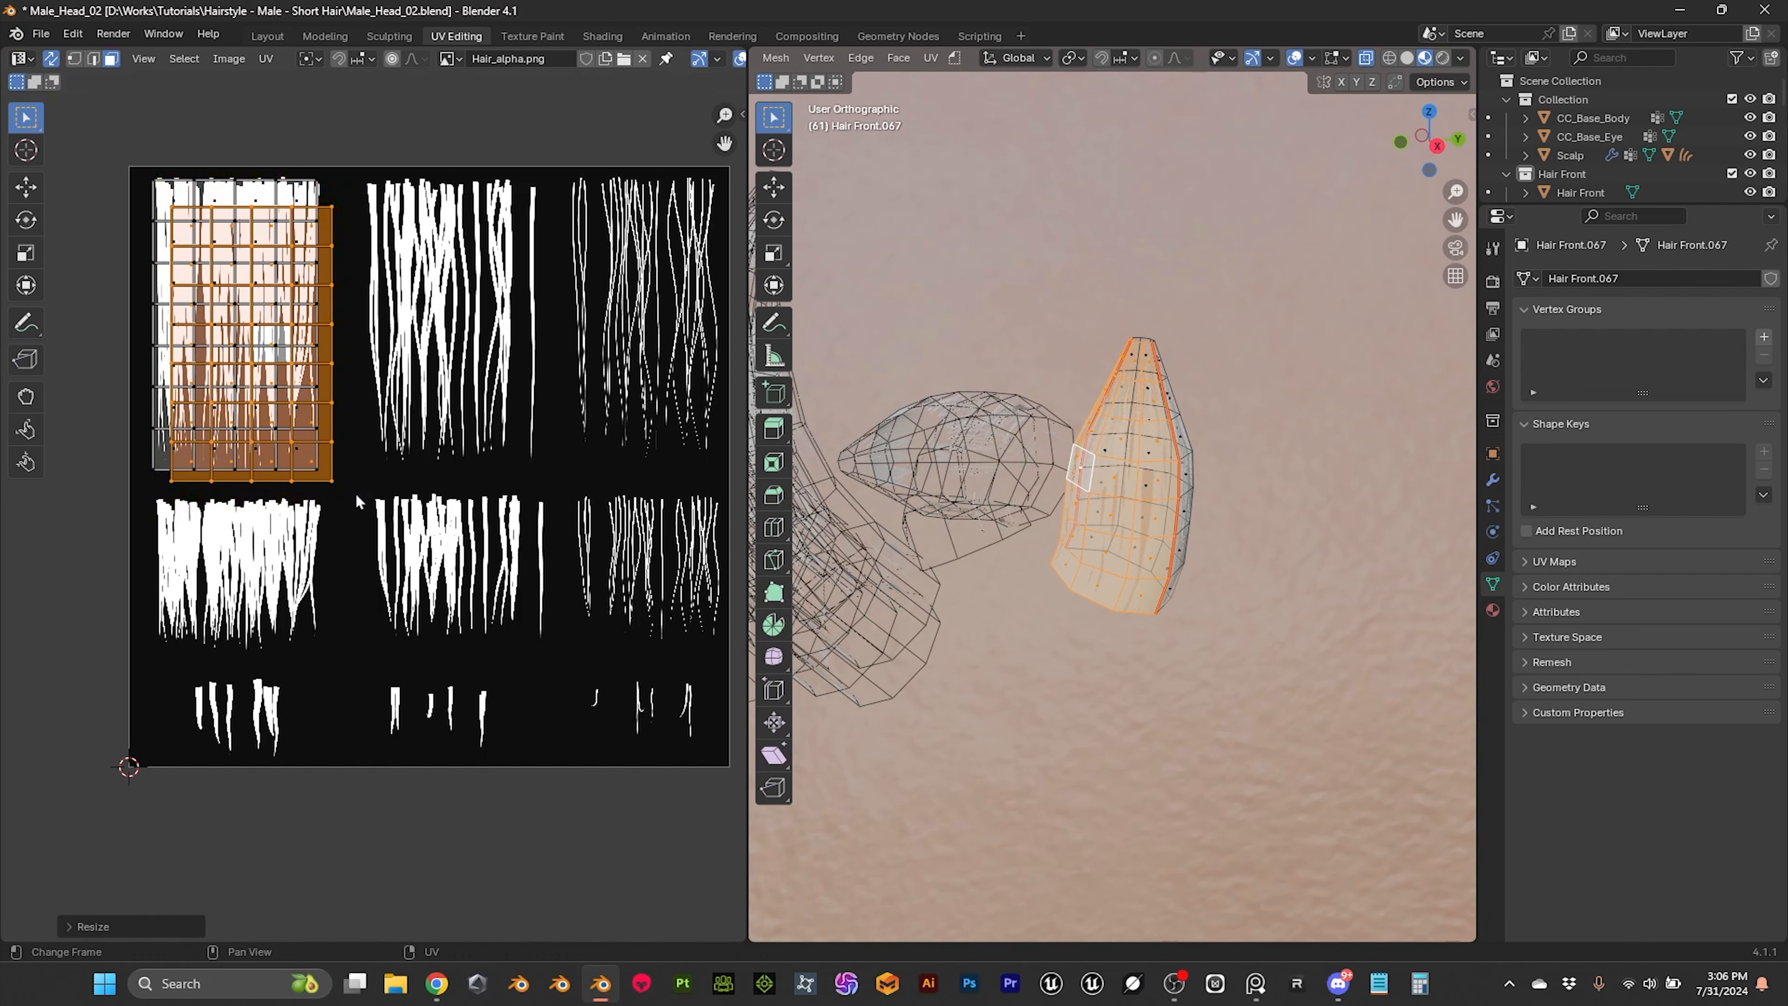
key("g")
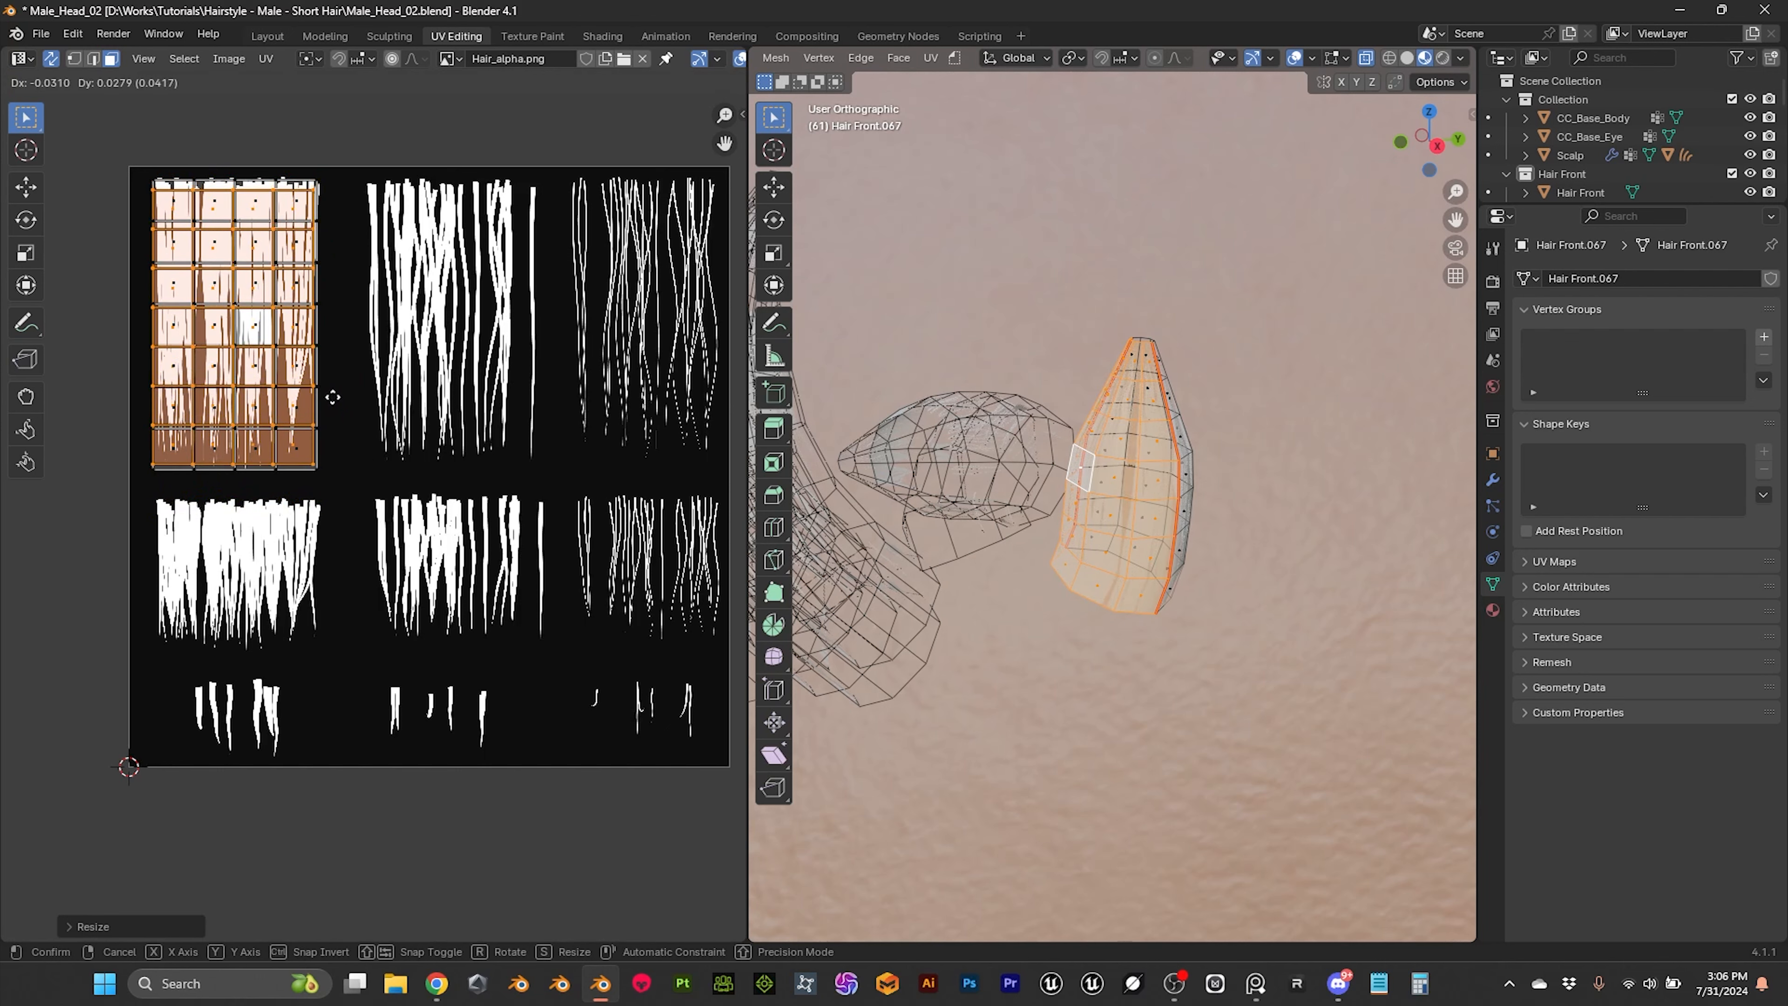
left_click(335, 405)
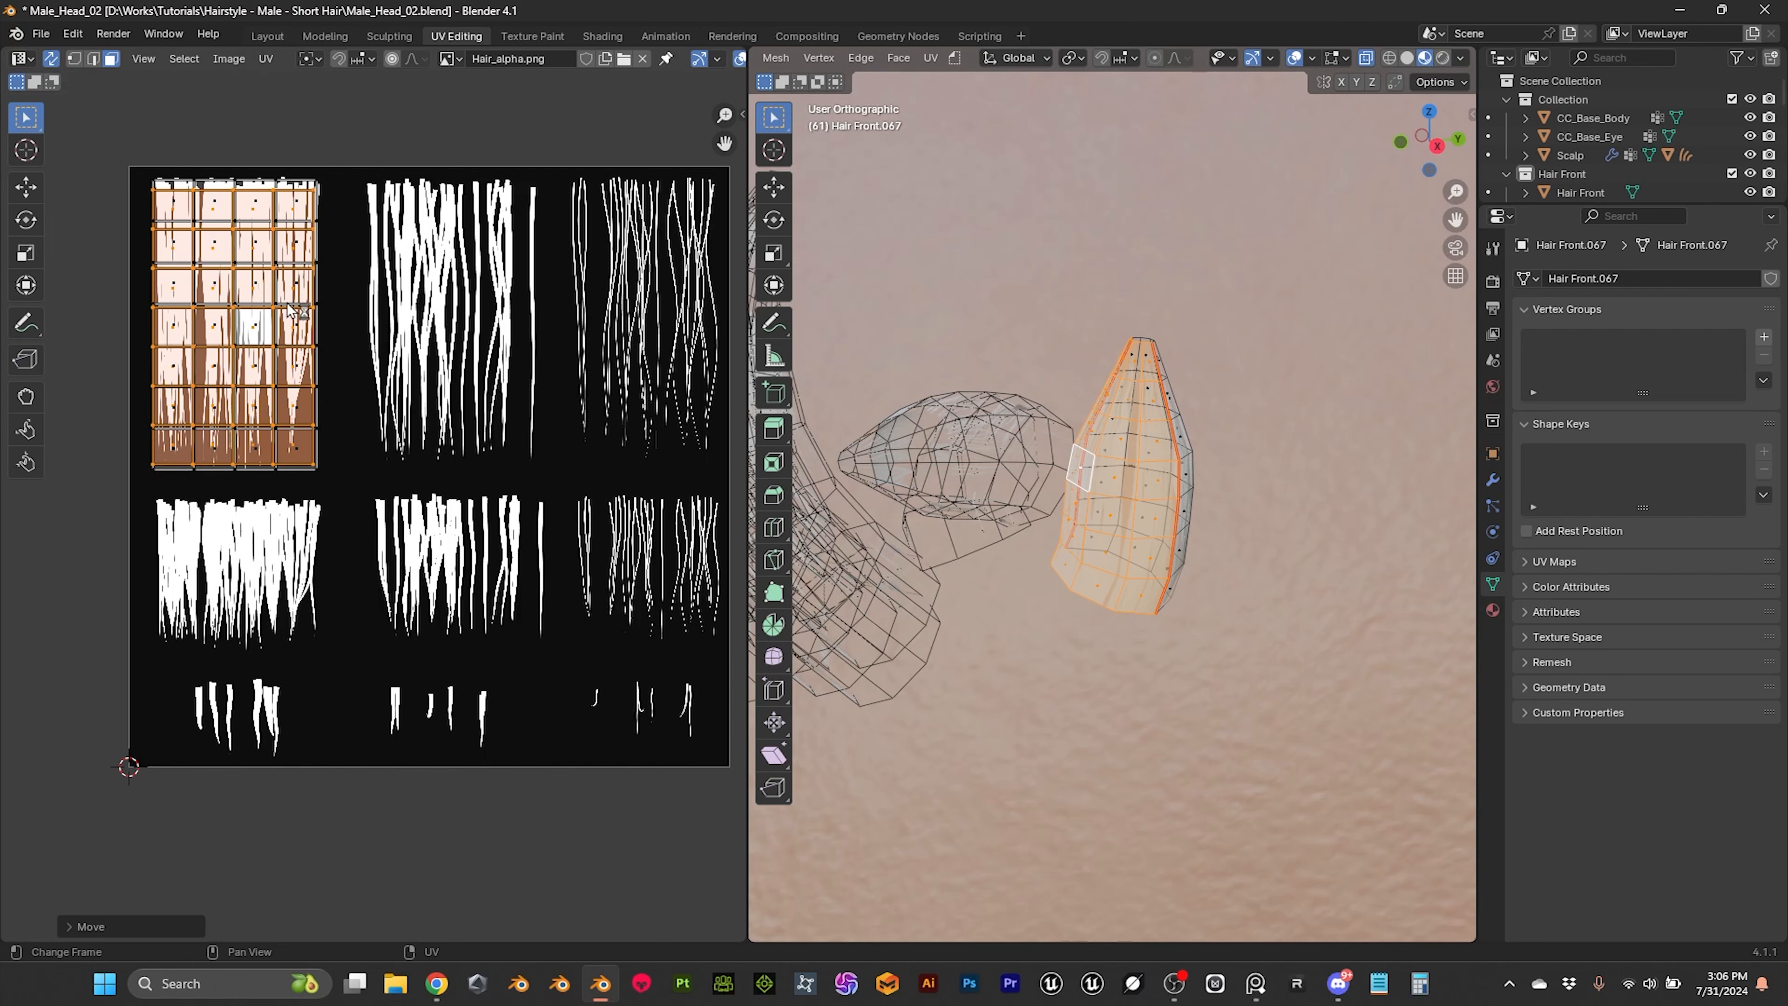
key("s")
key("x")
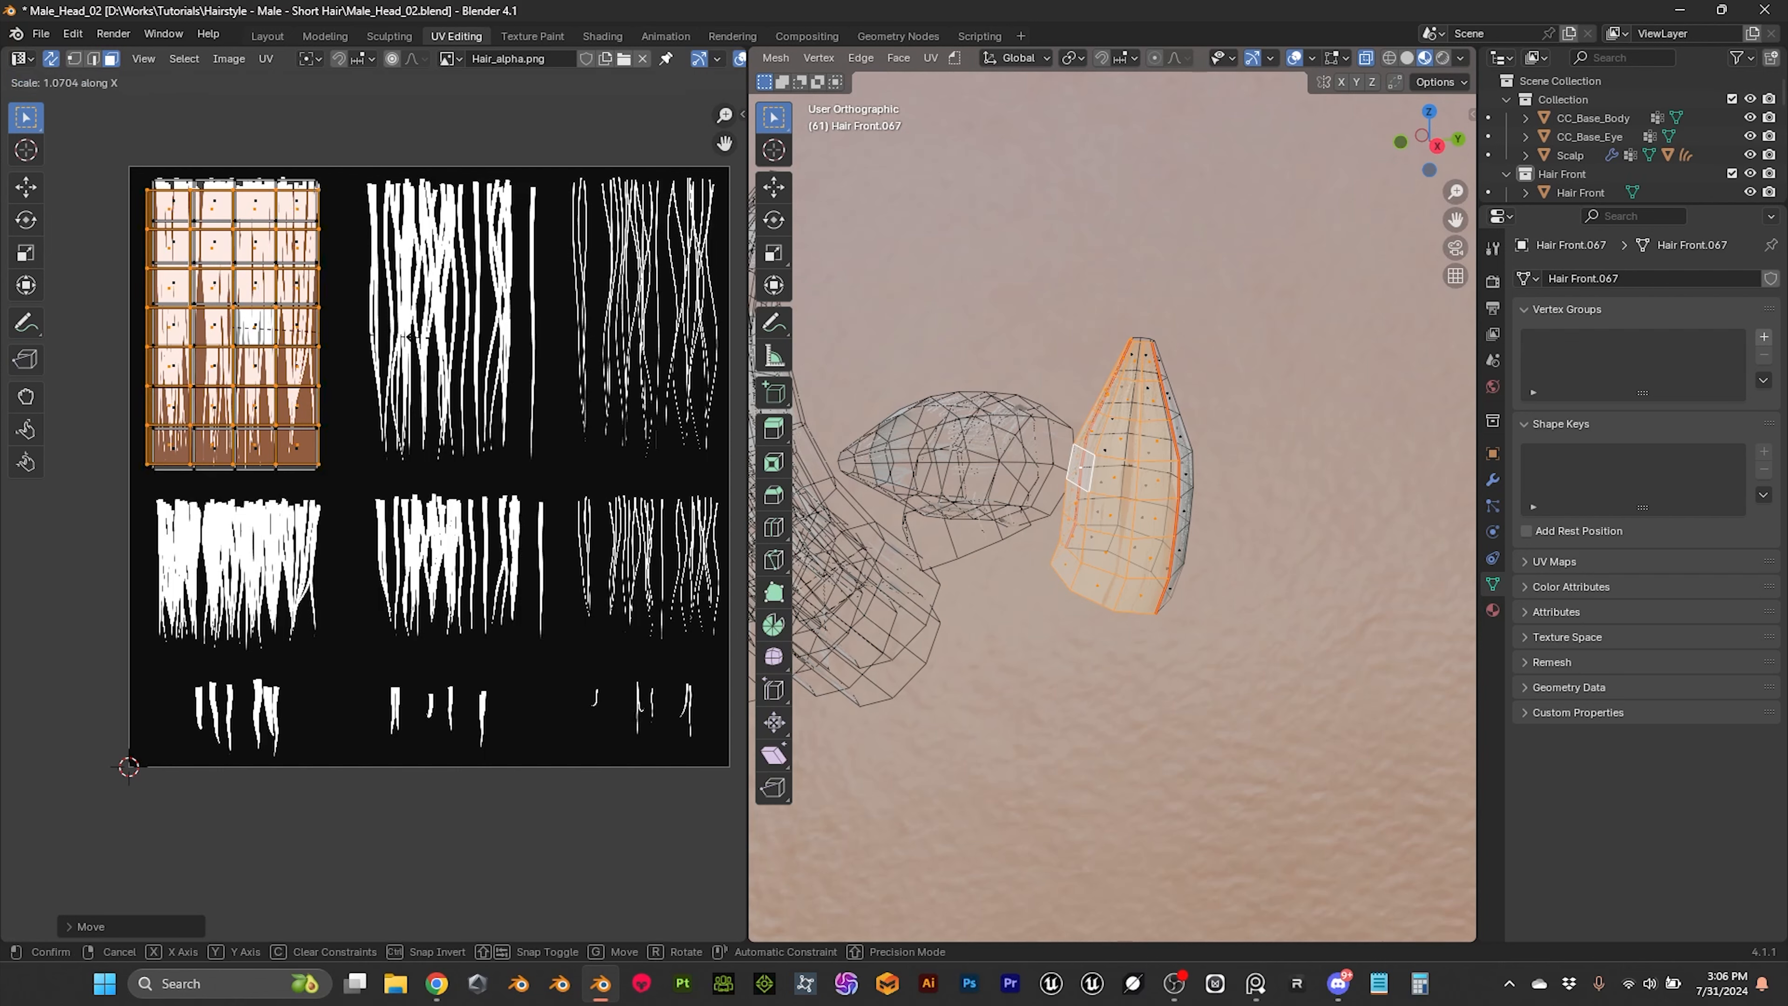
left_click(513, 352)
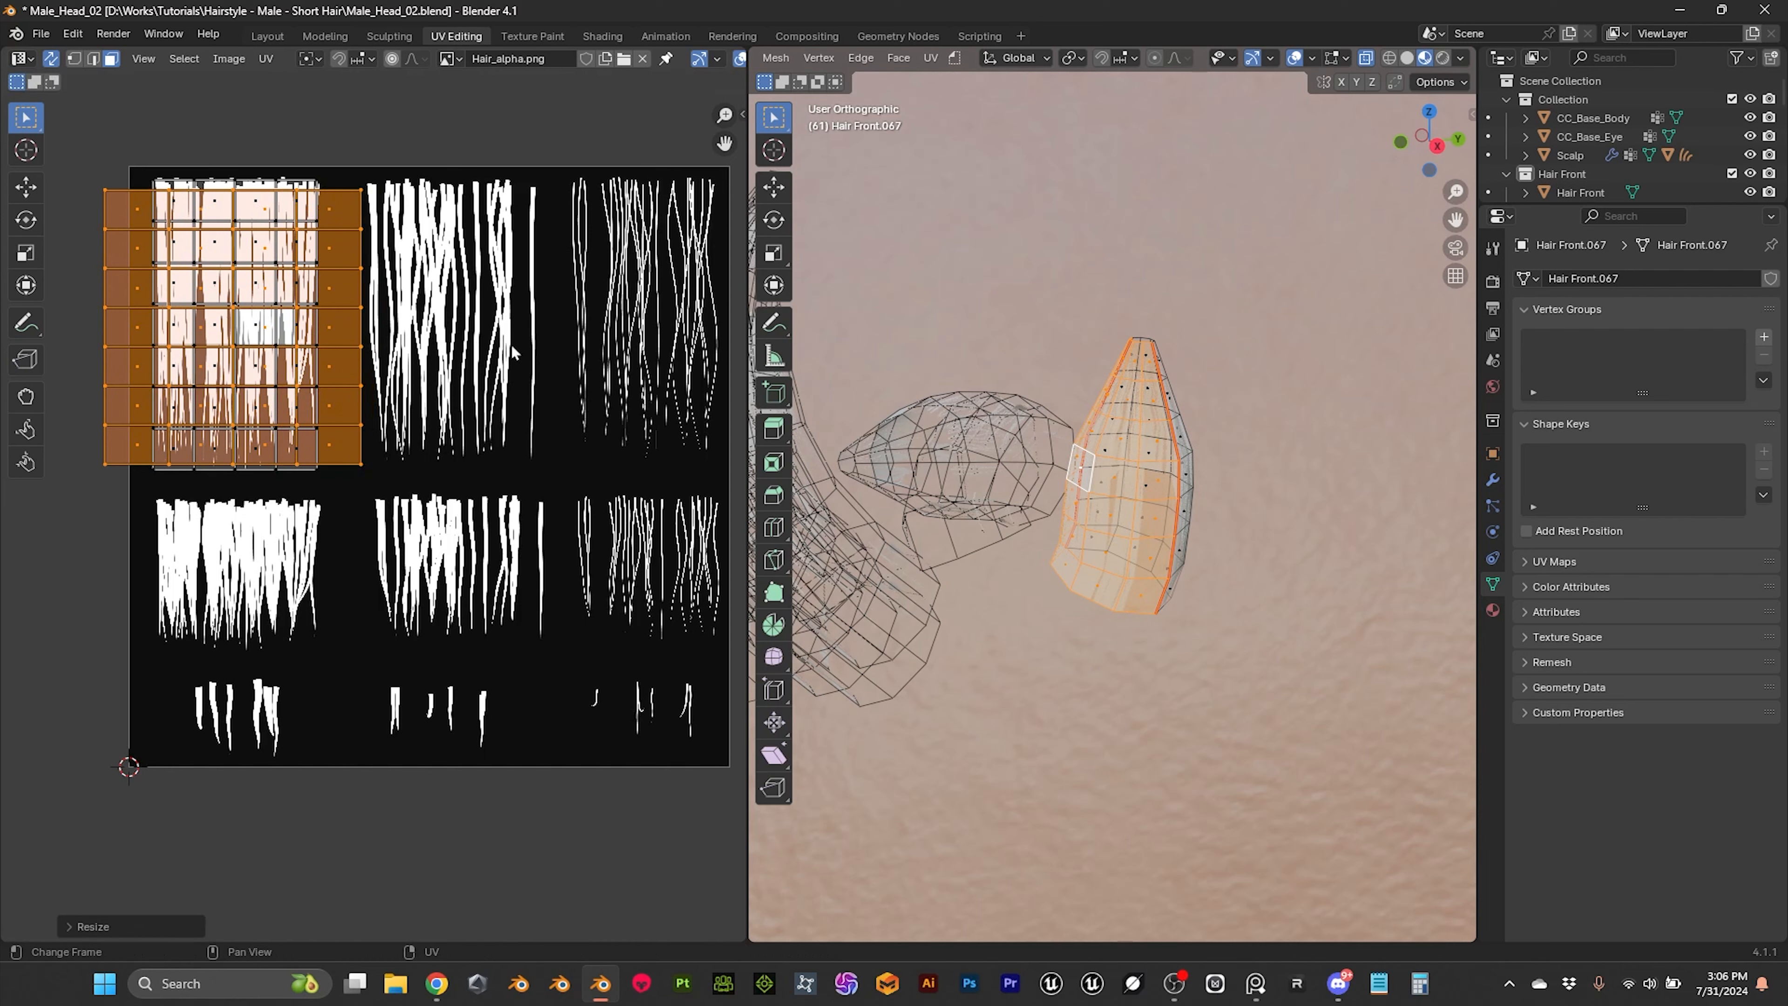
key("ctrl+z")
Step: Nudge the second UV island slightly upward, and show the head in Material Preview in the Layout workspace
key("g")
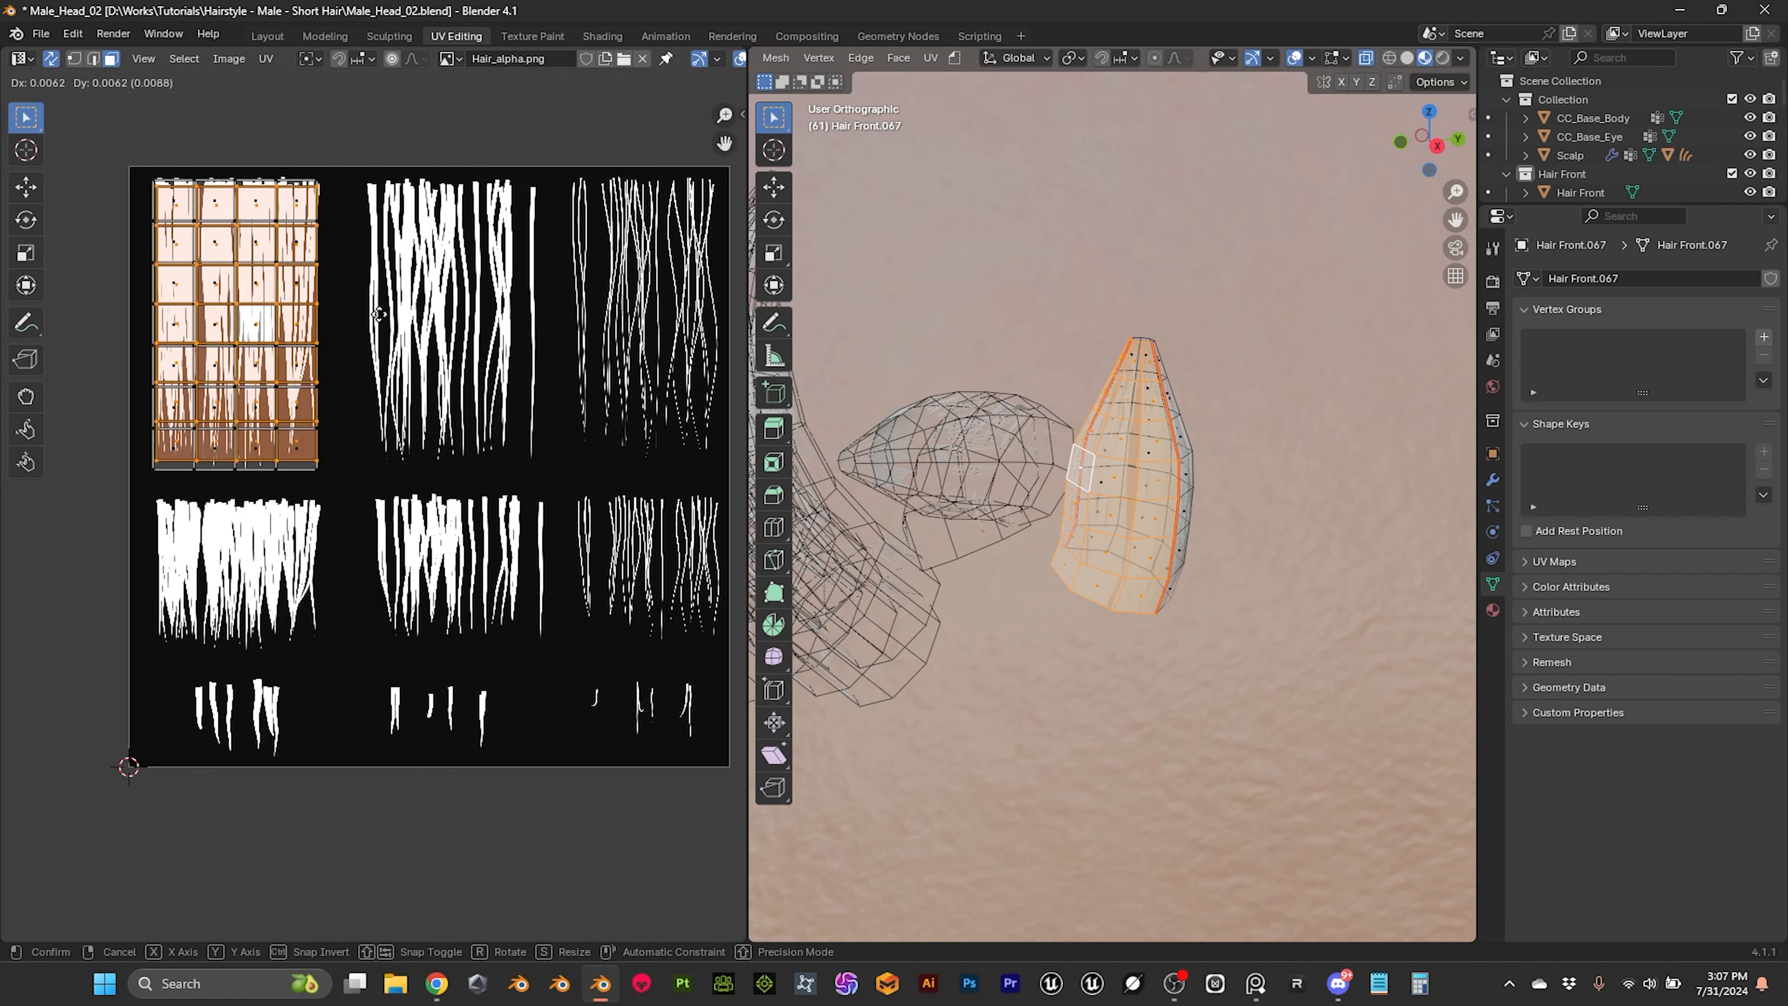
left_click(378, 317)
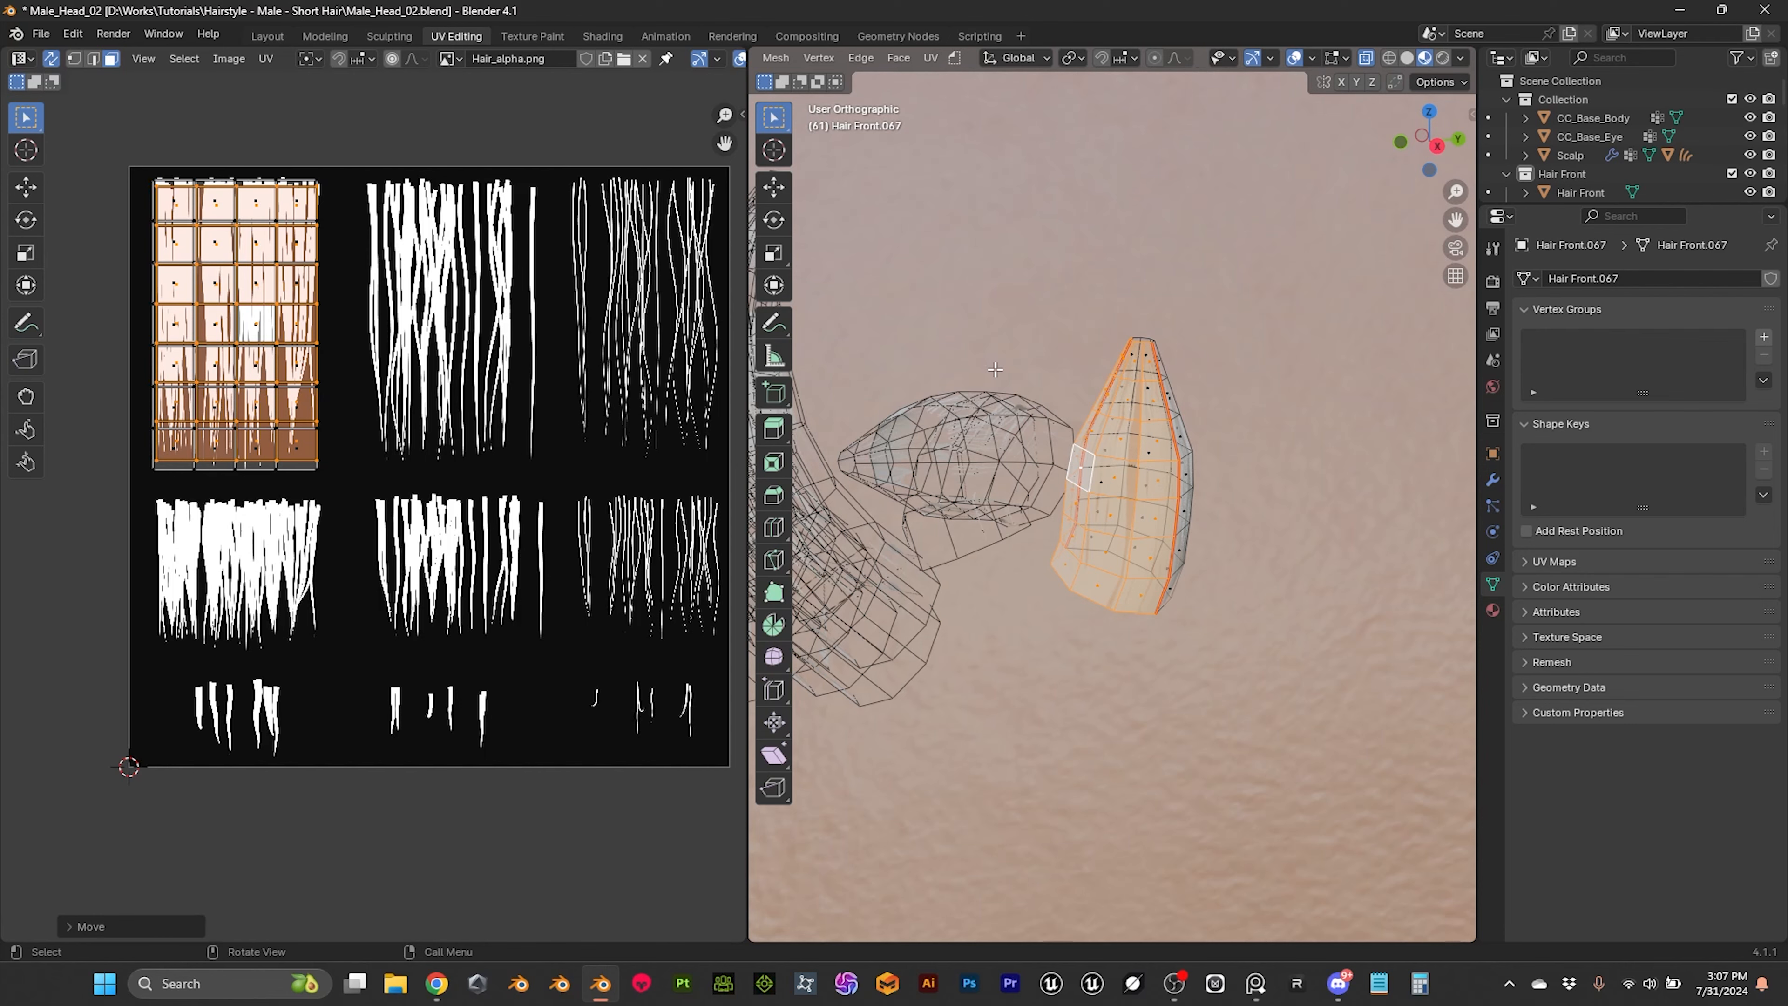
left_click(267, 36)
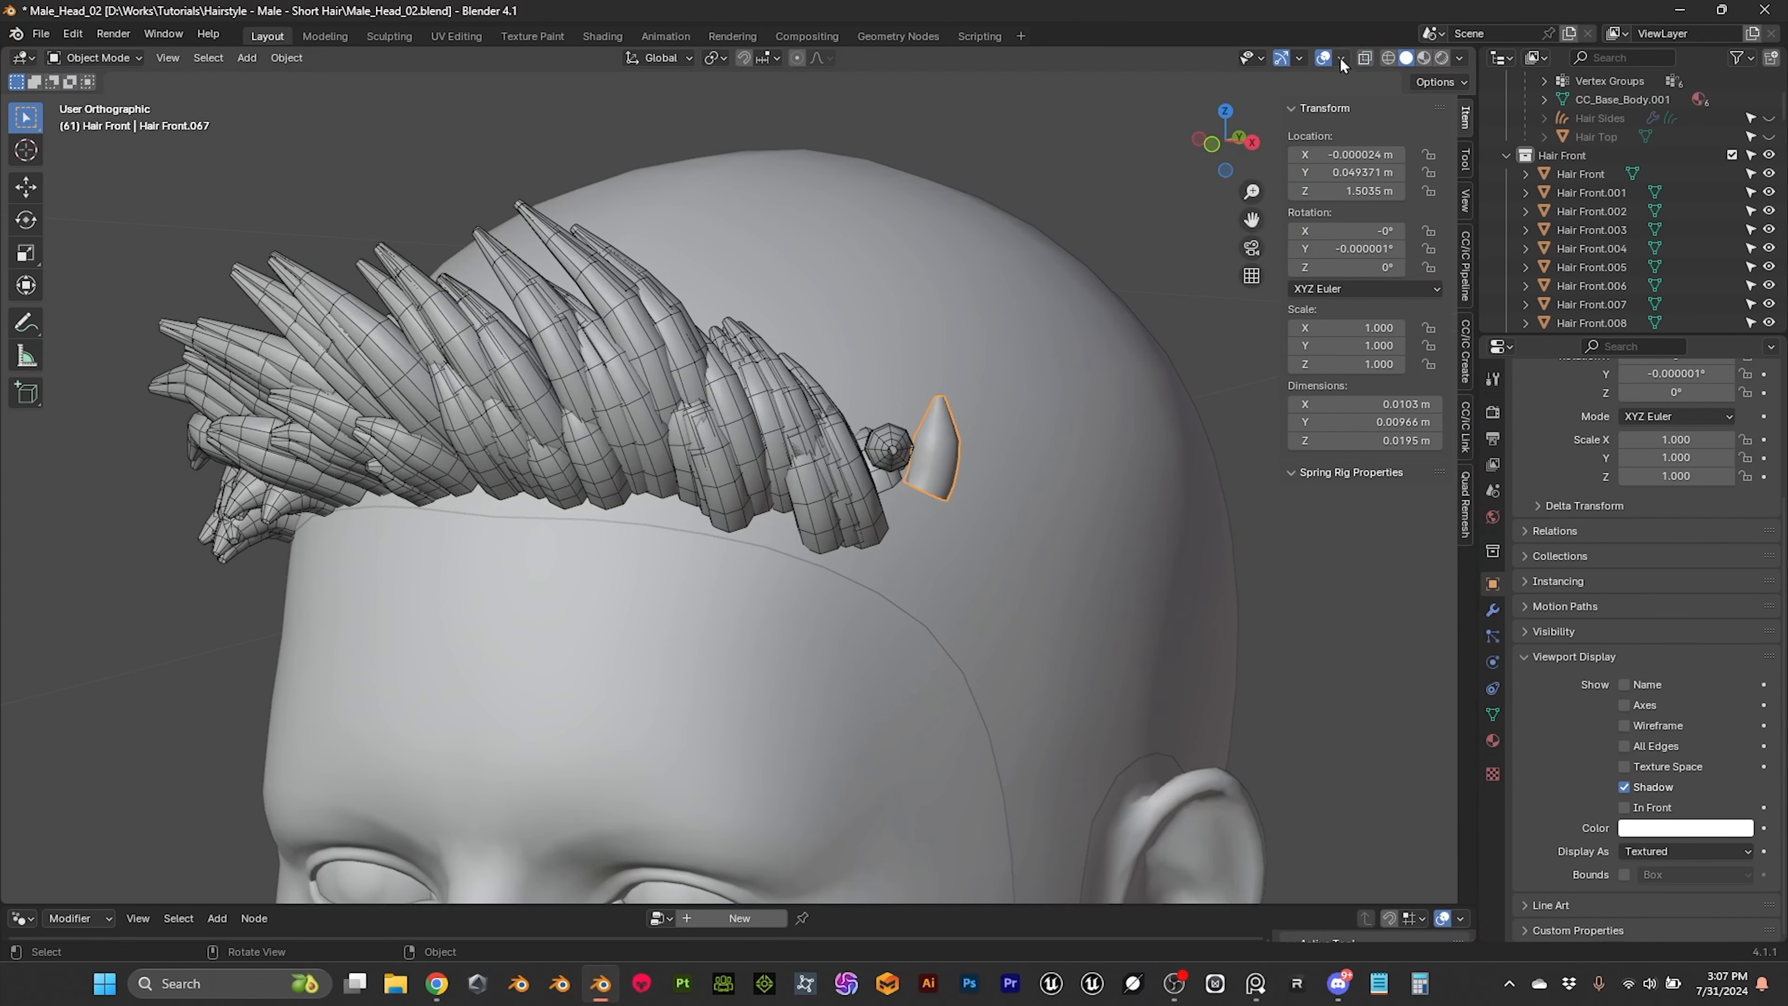
left_click(1423, 59)
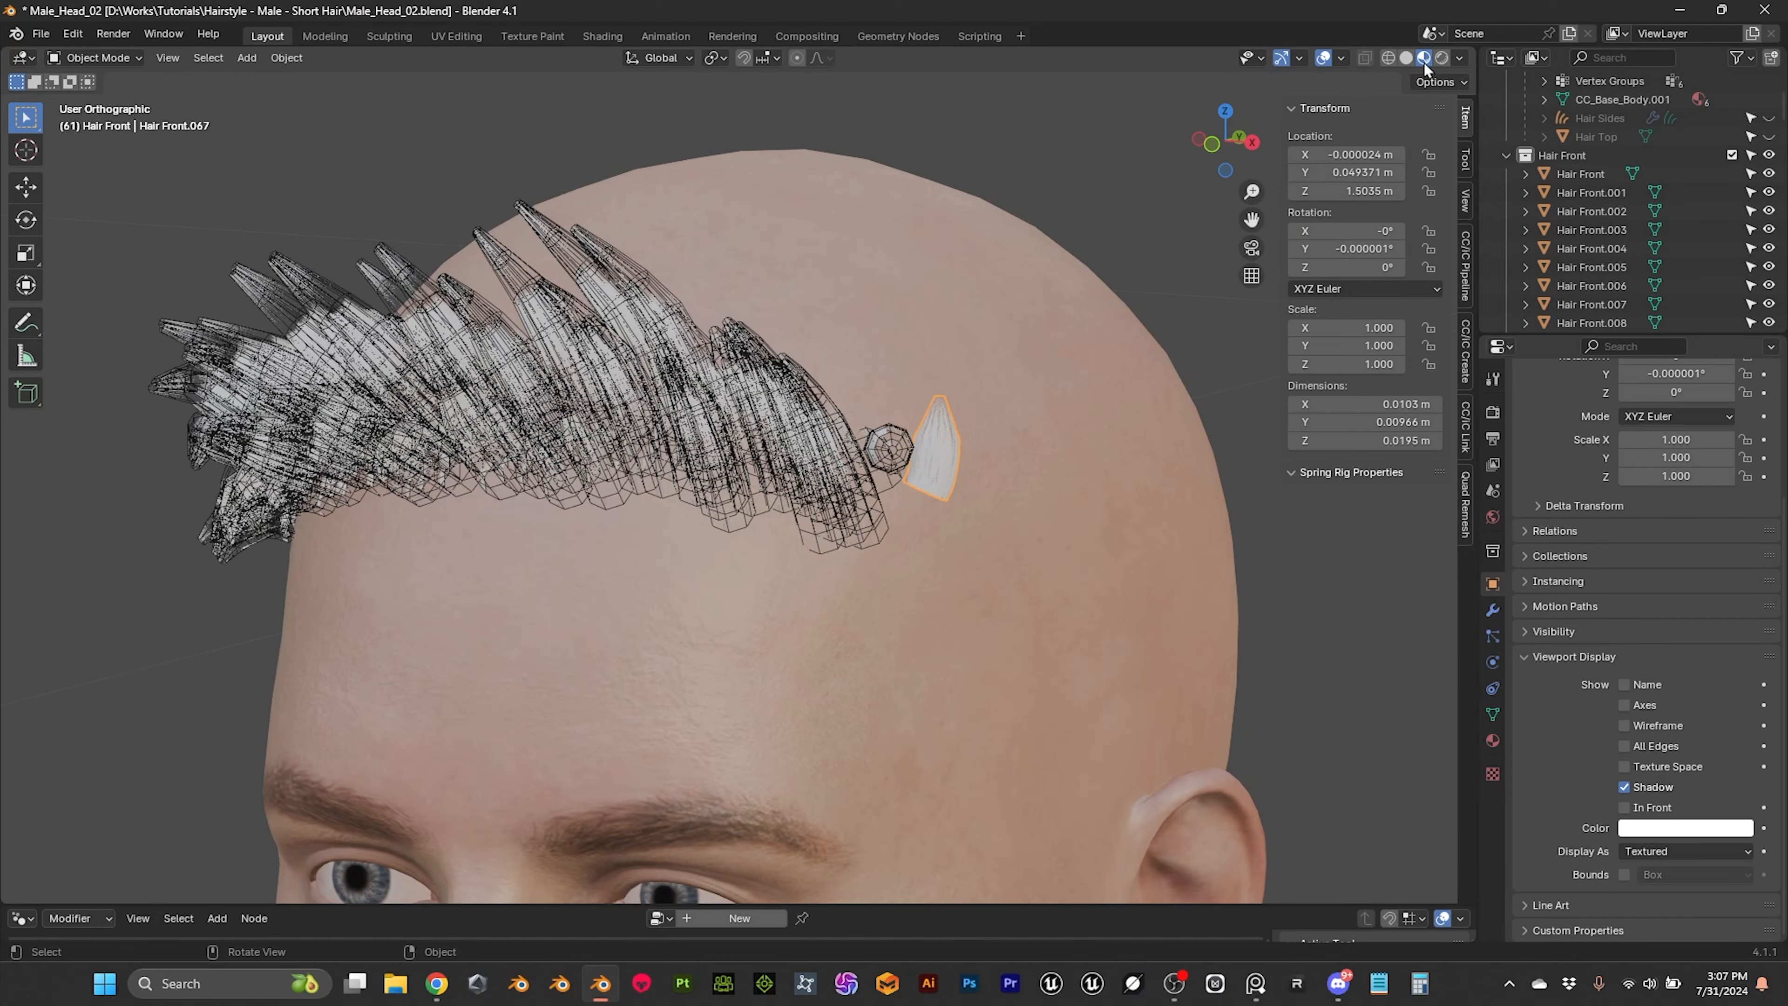
Step: Inspect the strand texture on the small hair card beside the front hair row up close
left_click(1144, 177)
scroll(1038, 420, "up", 4)
middle_click_drag(1196, 449, 845, 403)
middle_click_drag(677, 377, 1047, 435)
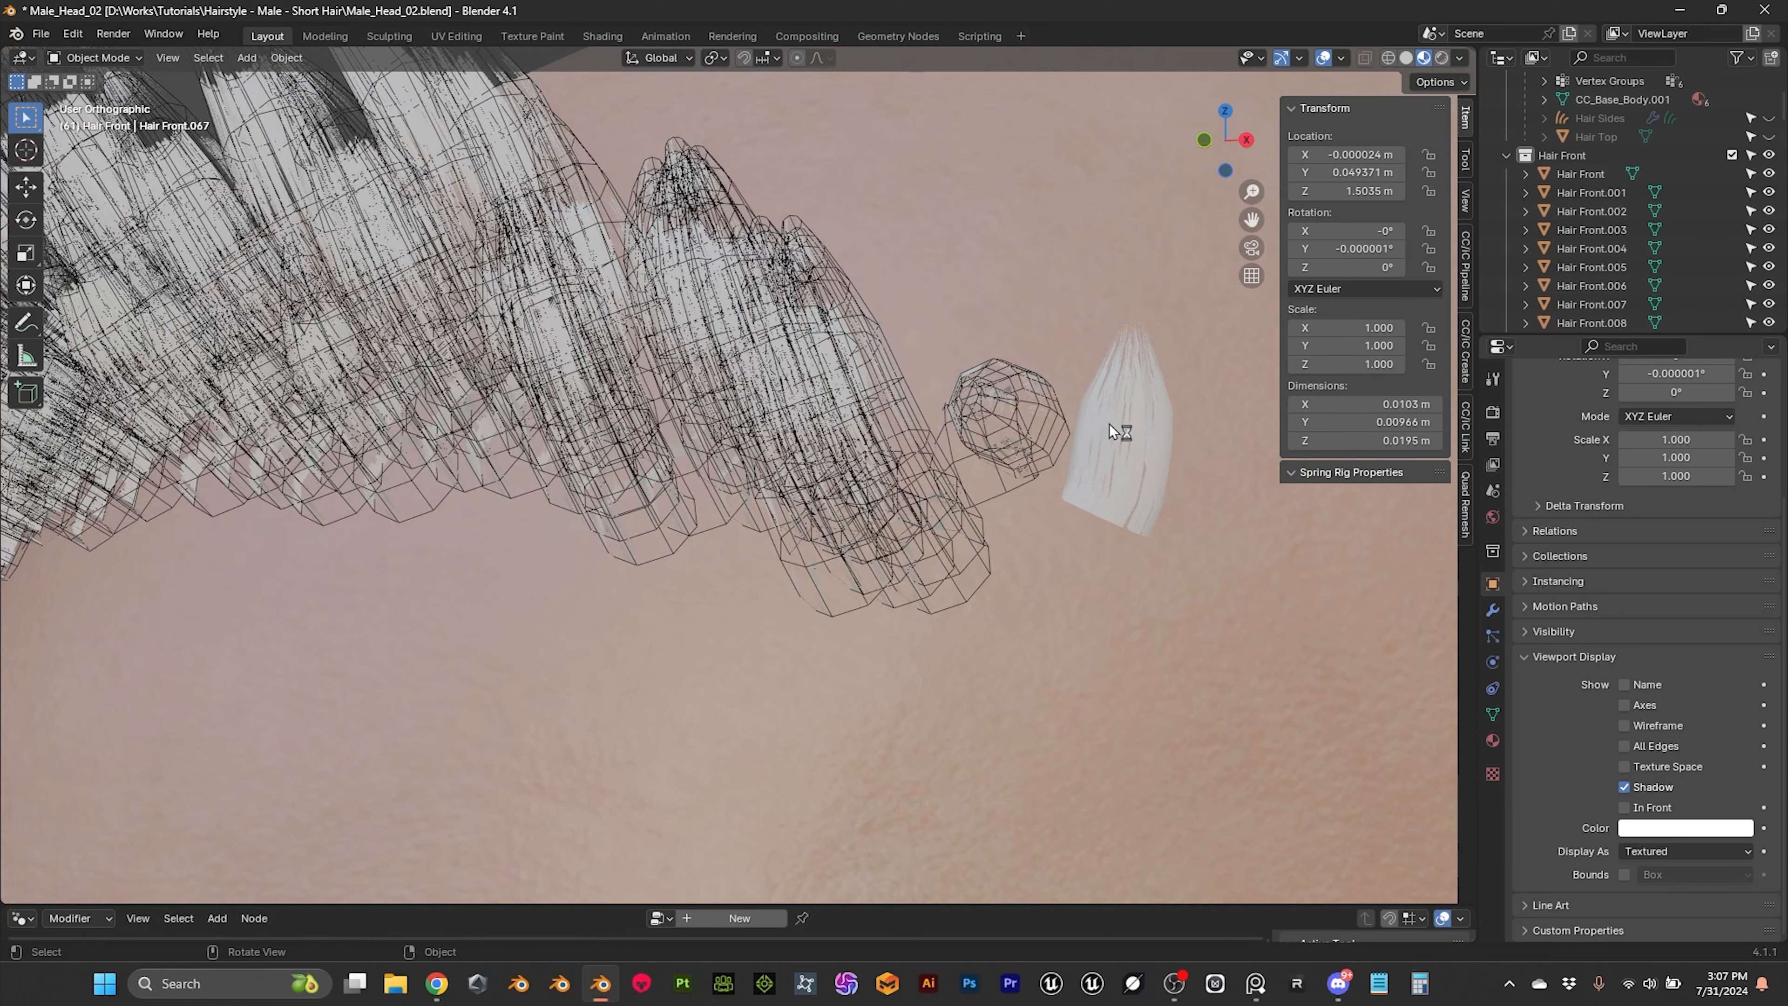
scroll(778, 350, "down", 4)
Step: Copy the UV map of the small hair card to all objects in the Hair Front collection, keeping that card active
left_click(936, 459)
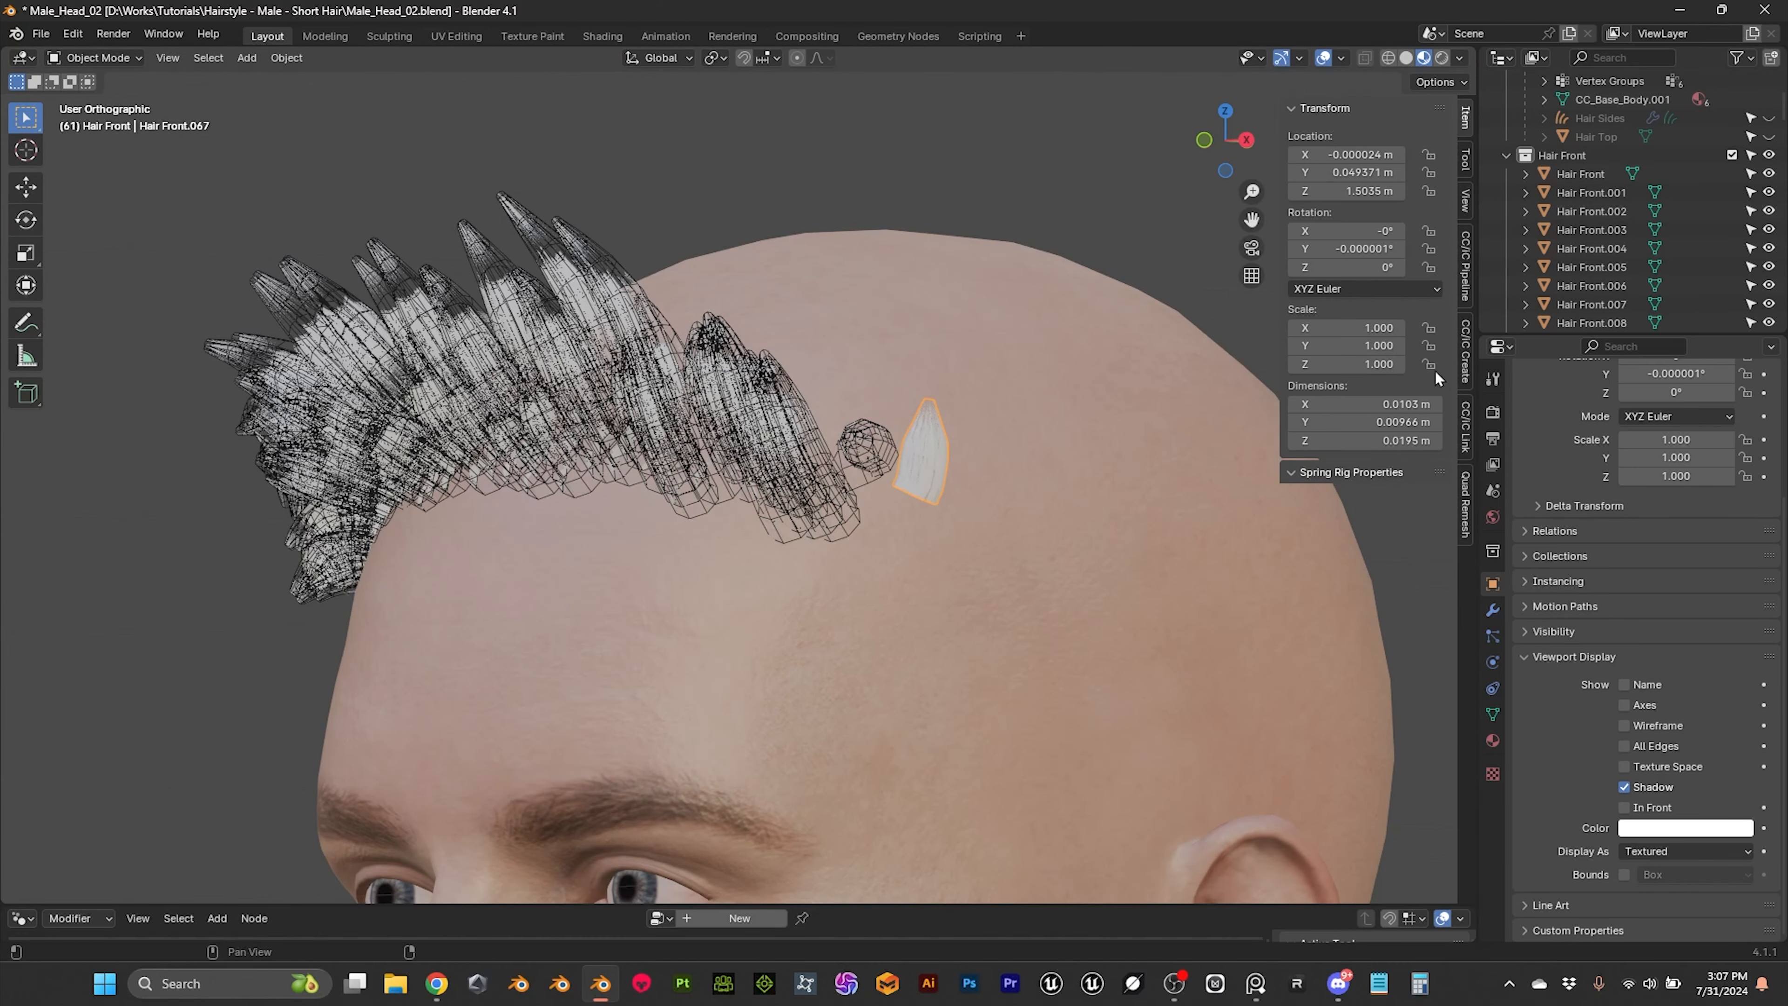
right_click(1574, 158)
left_click(1462, 217)
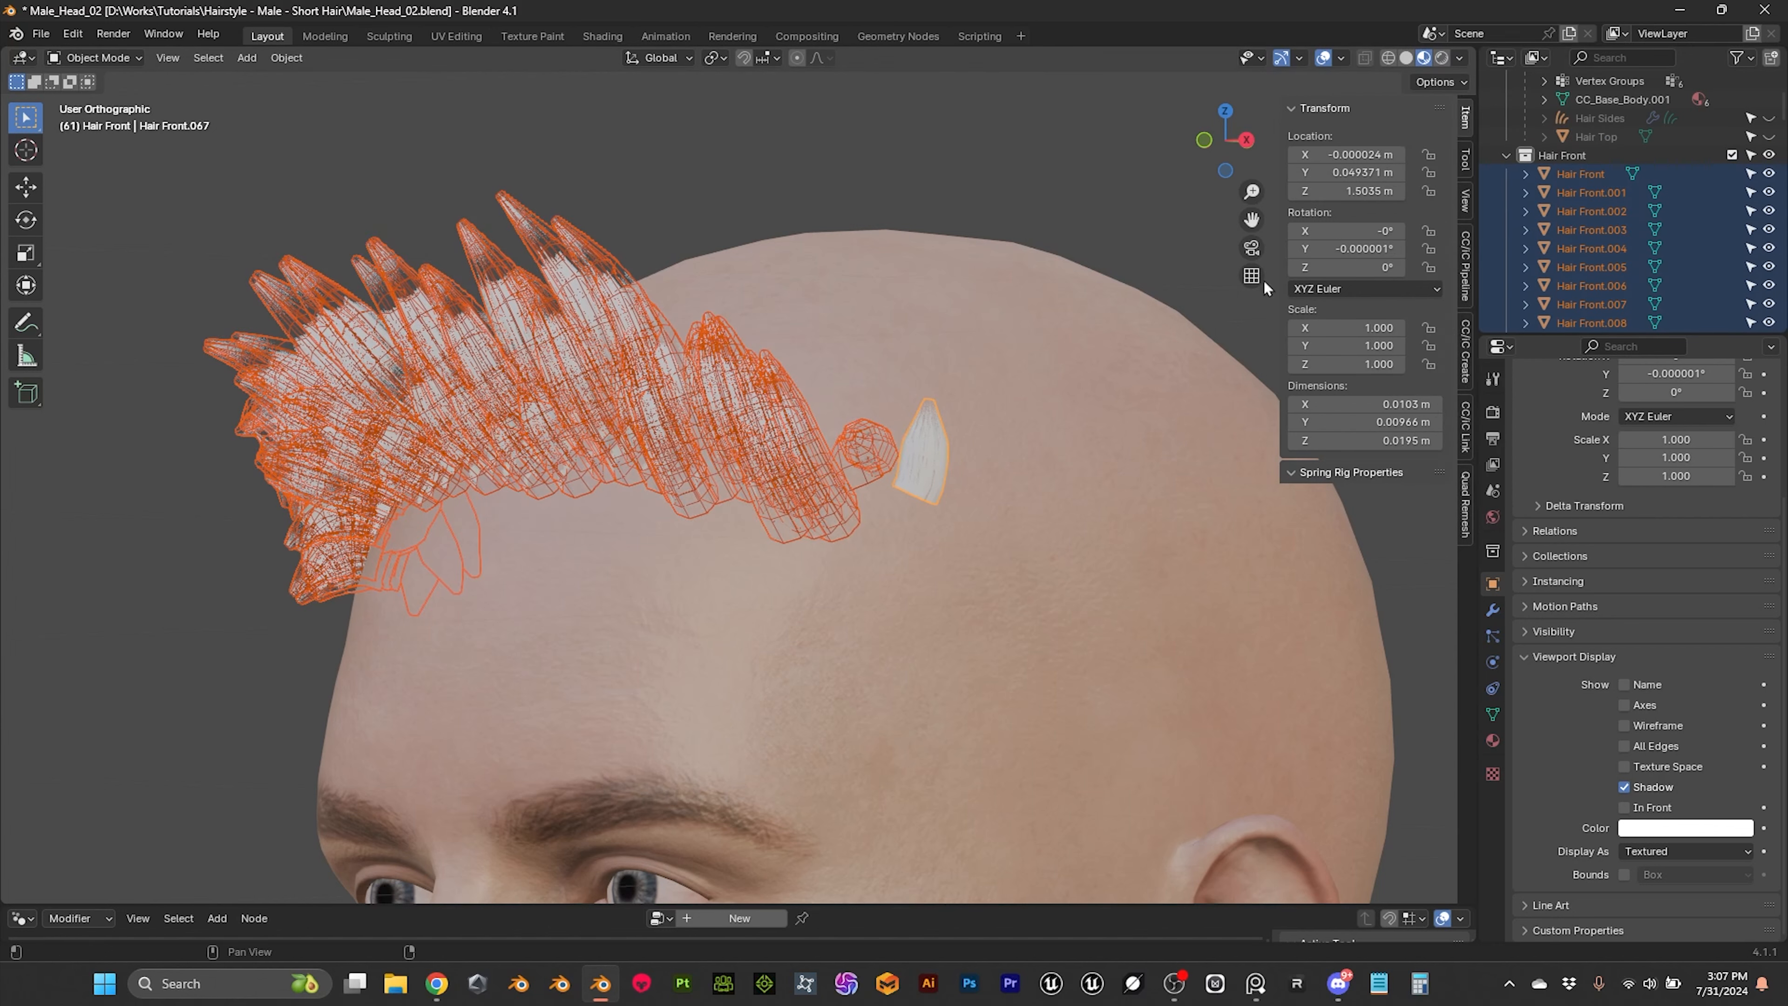
key("ctrl+l")
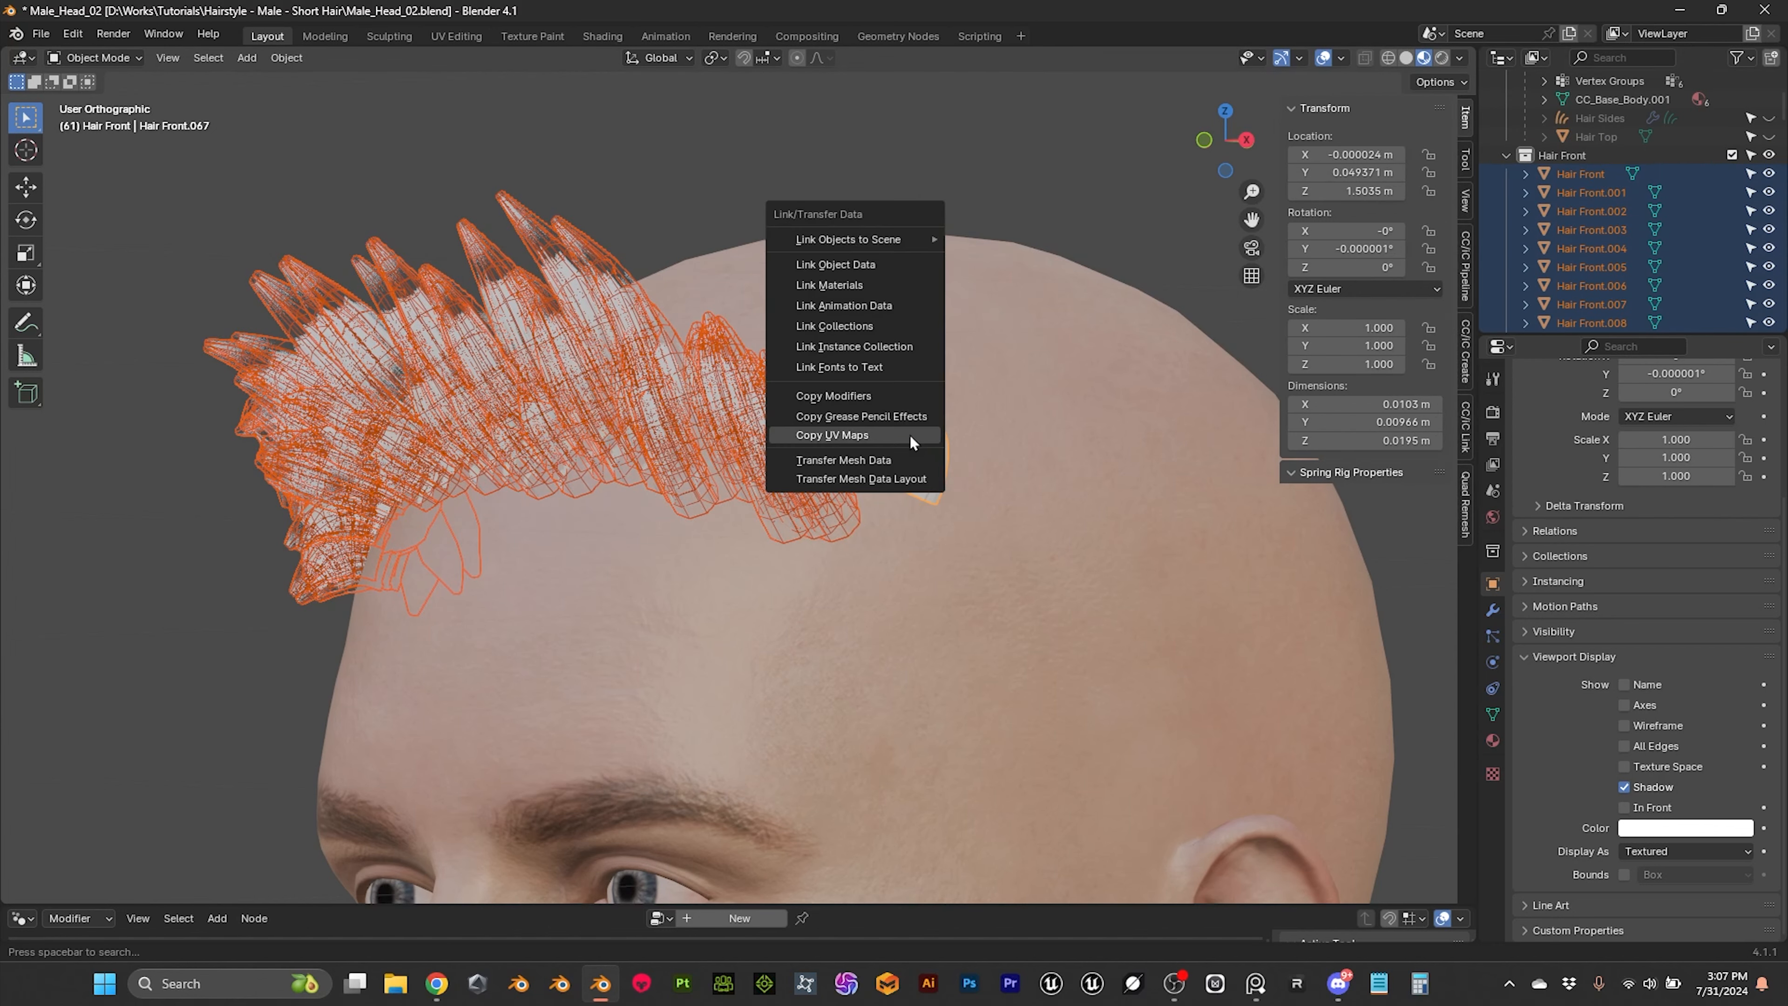
left_click(842, 435)
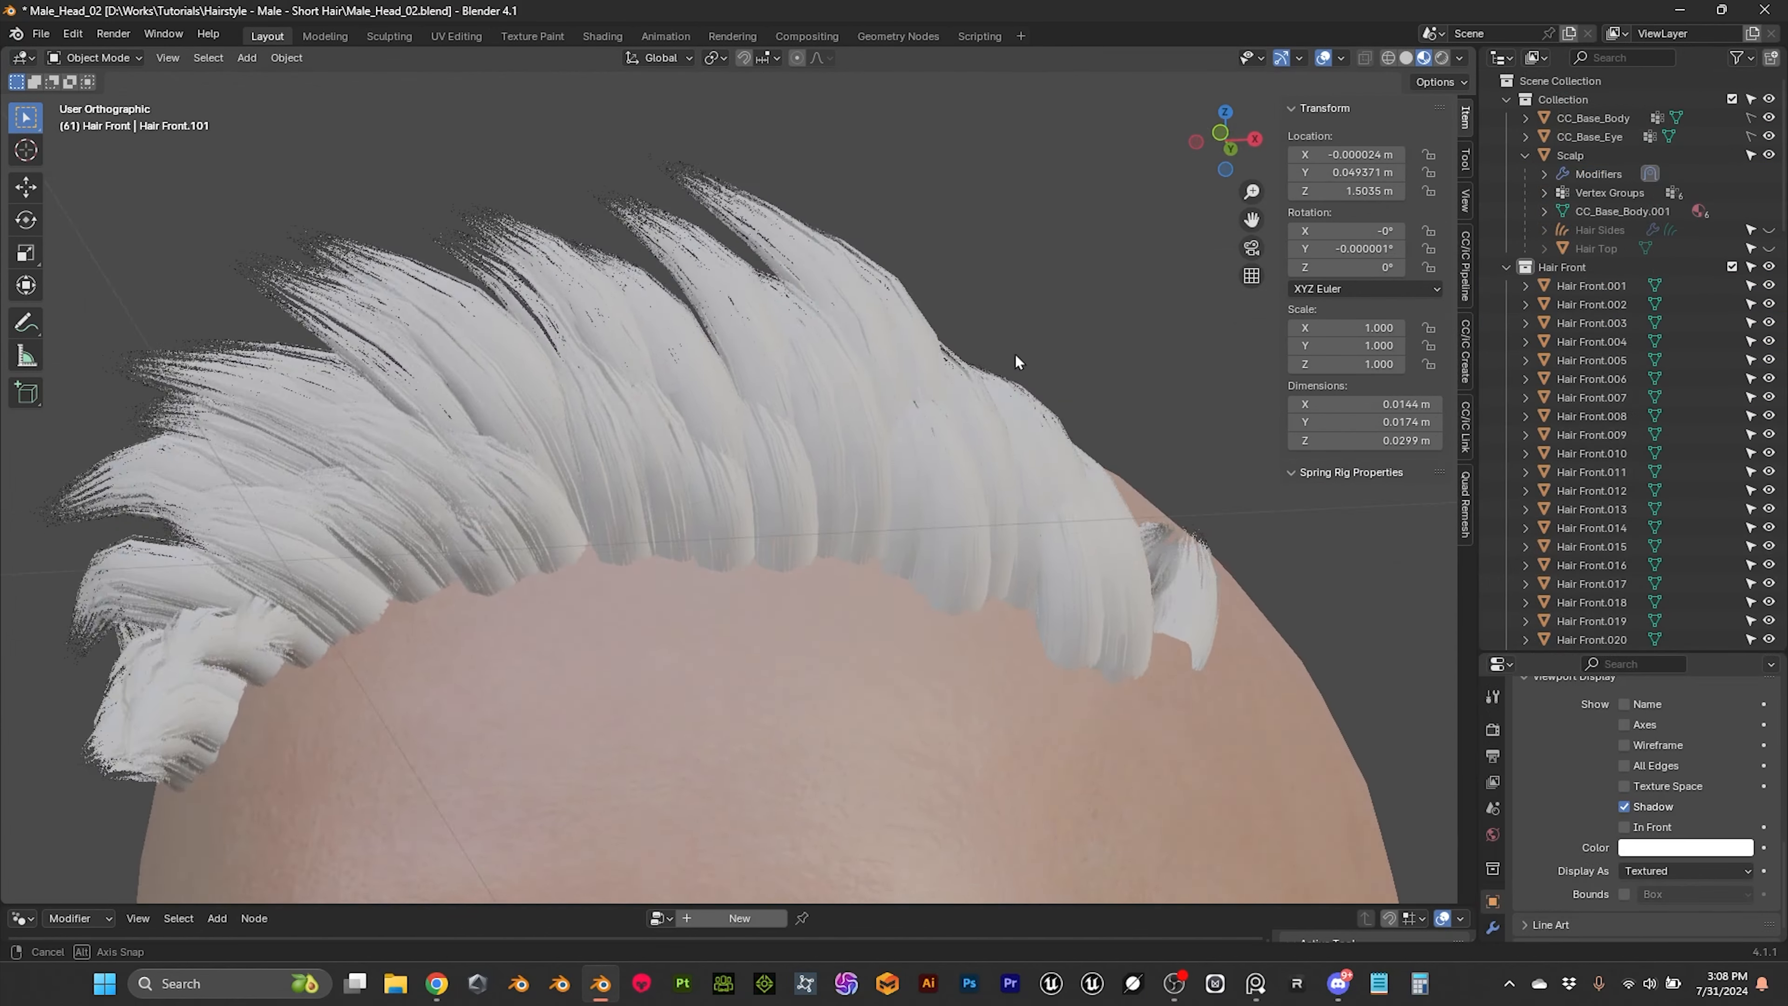
Step: Examine the textured front hair cards from several angles and look through the objects in the Hair Front collection
middle_click_drag(1016, 360, 1025, 396)
scroll(1050, 392, "up", 2)
left_click(1571, 287)
scroll(1567, 395, "down", 6)
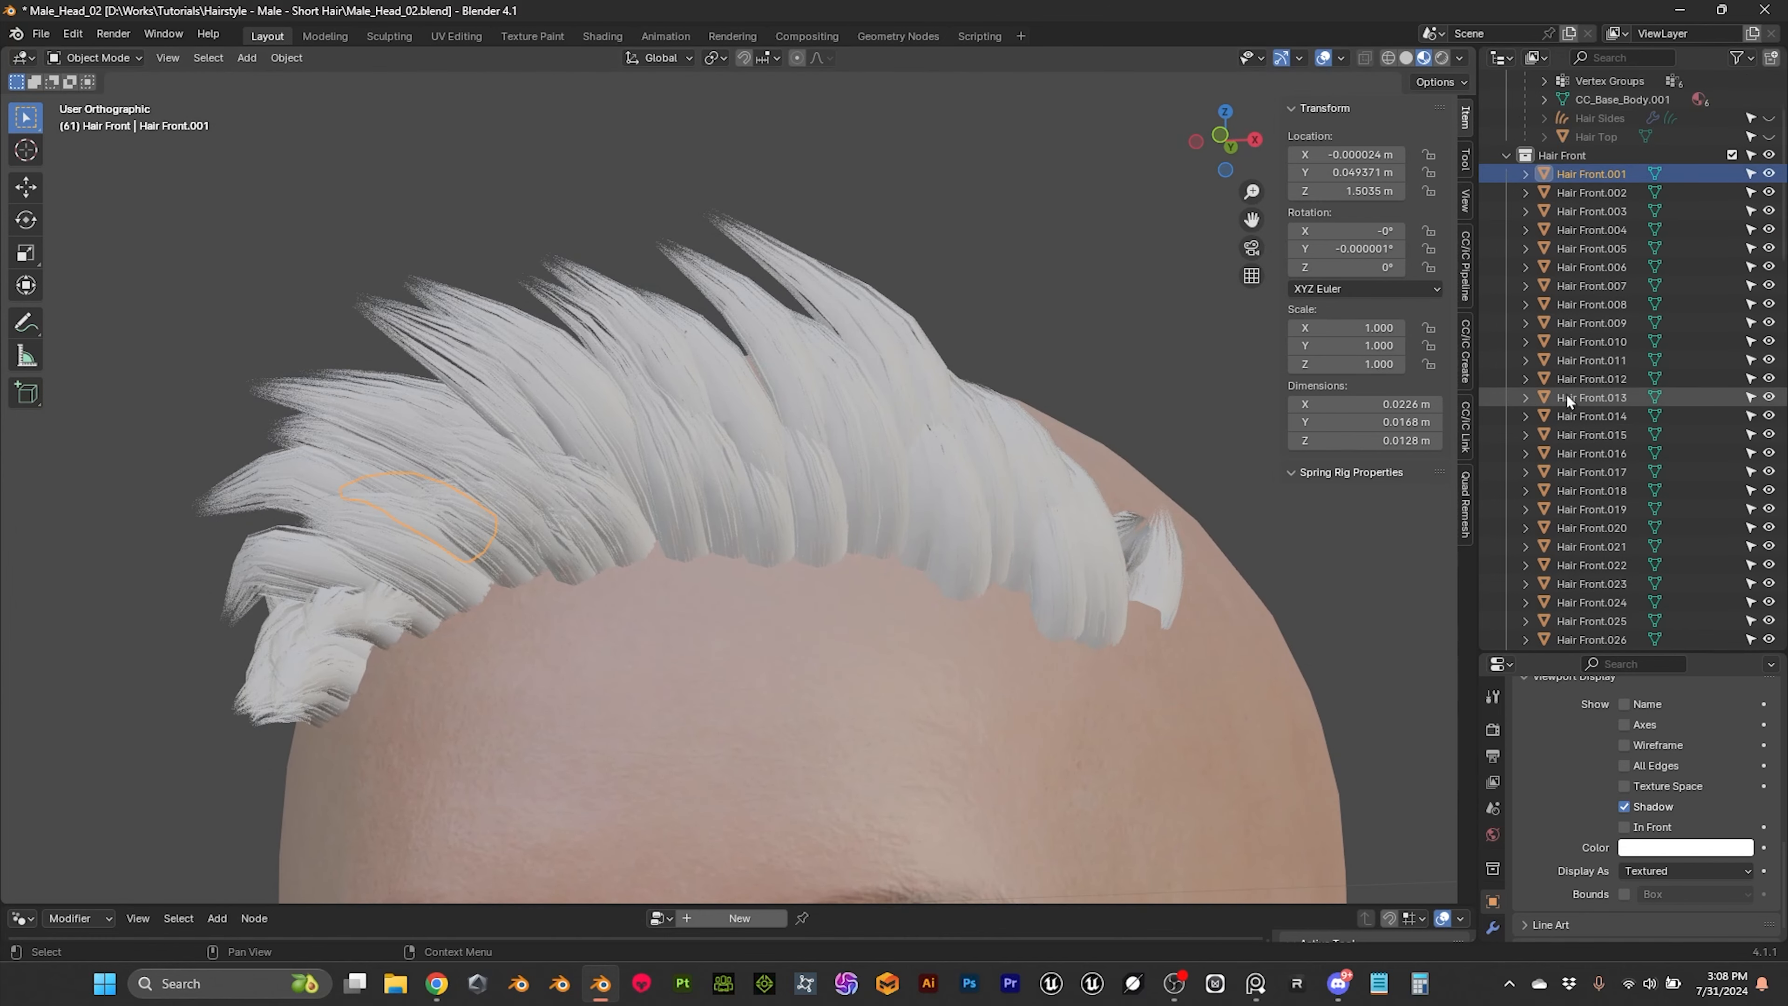
scroll(1568, 394, "down", 20)
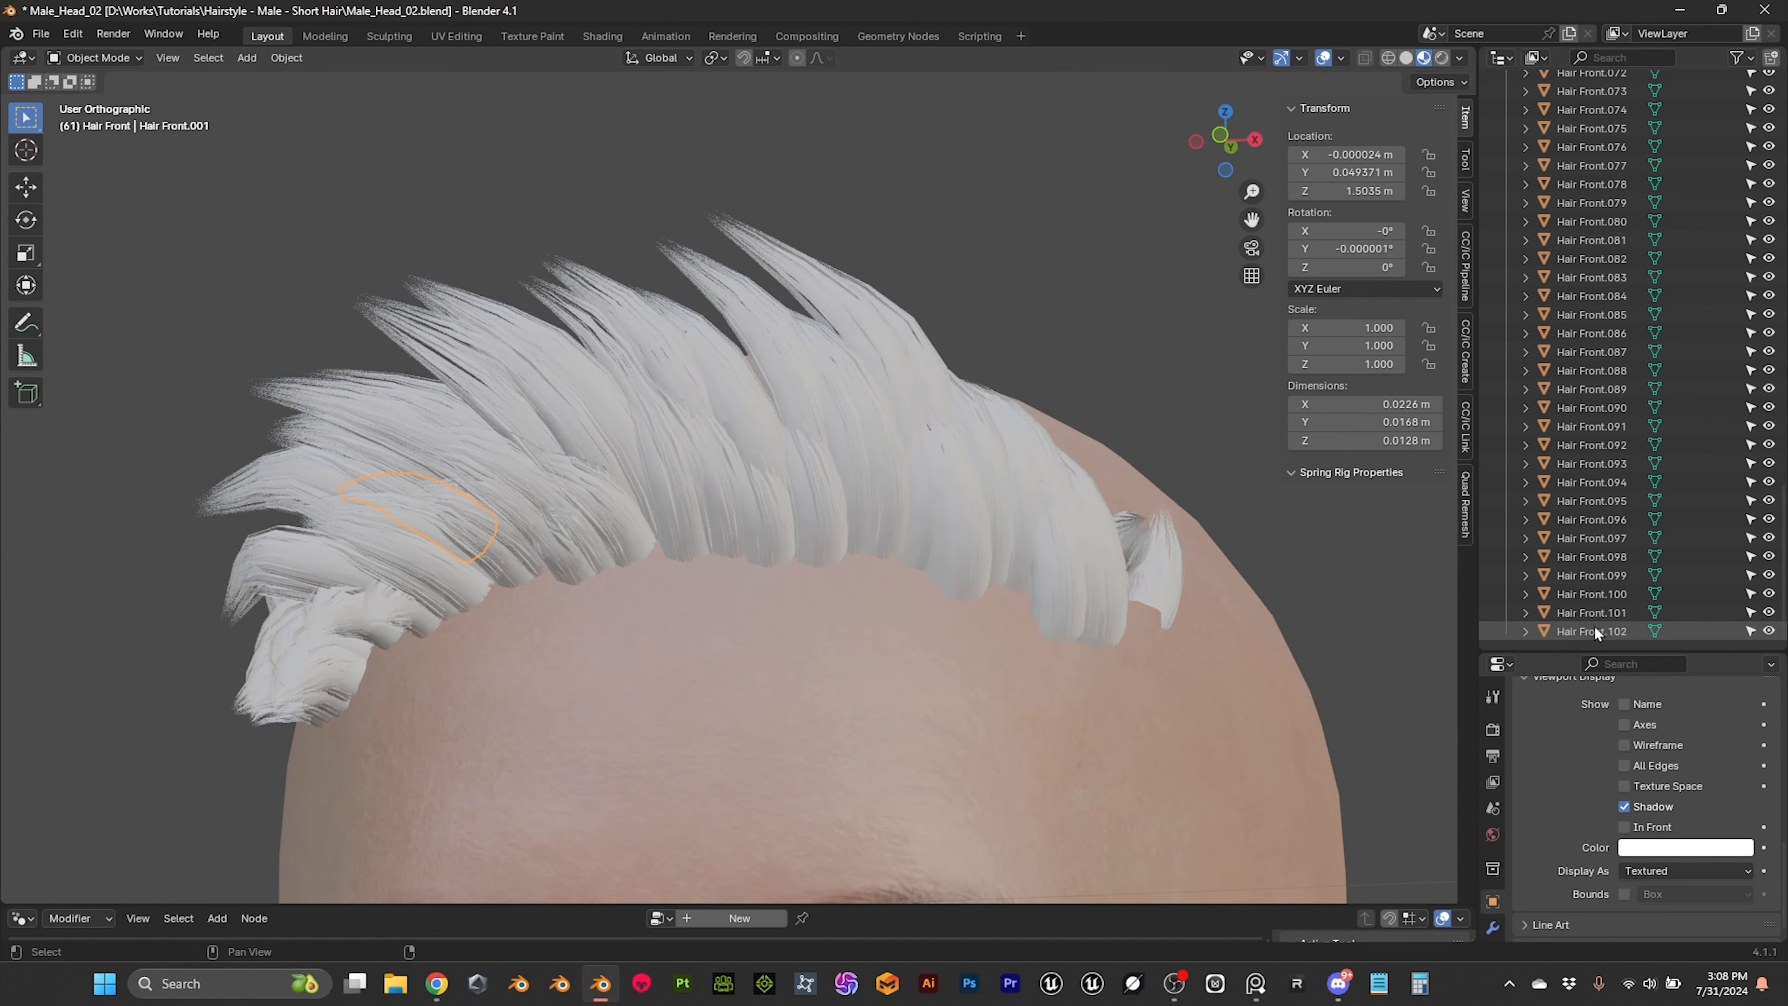
middle_click_drag(1202, 565, 938, 469)
scroll(937, 465, "up", 2)
scroll(827, 449, "down", 3)
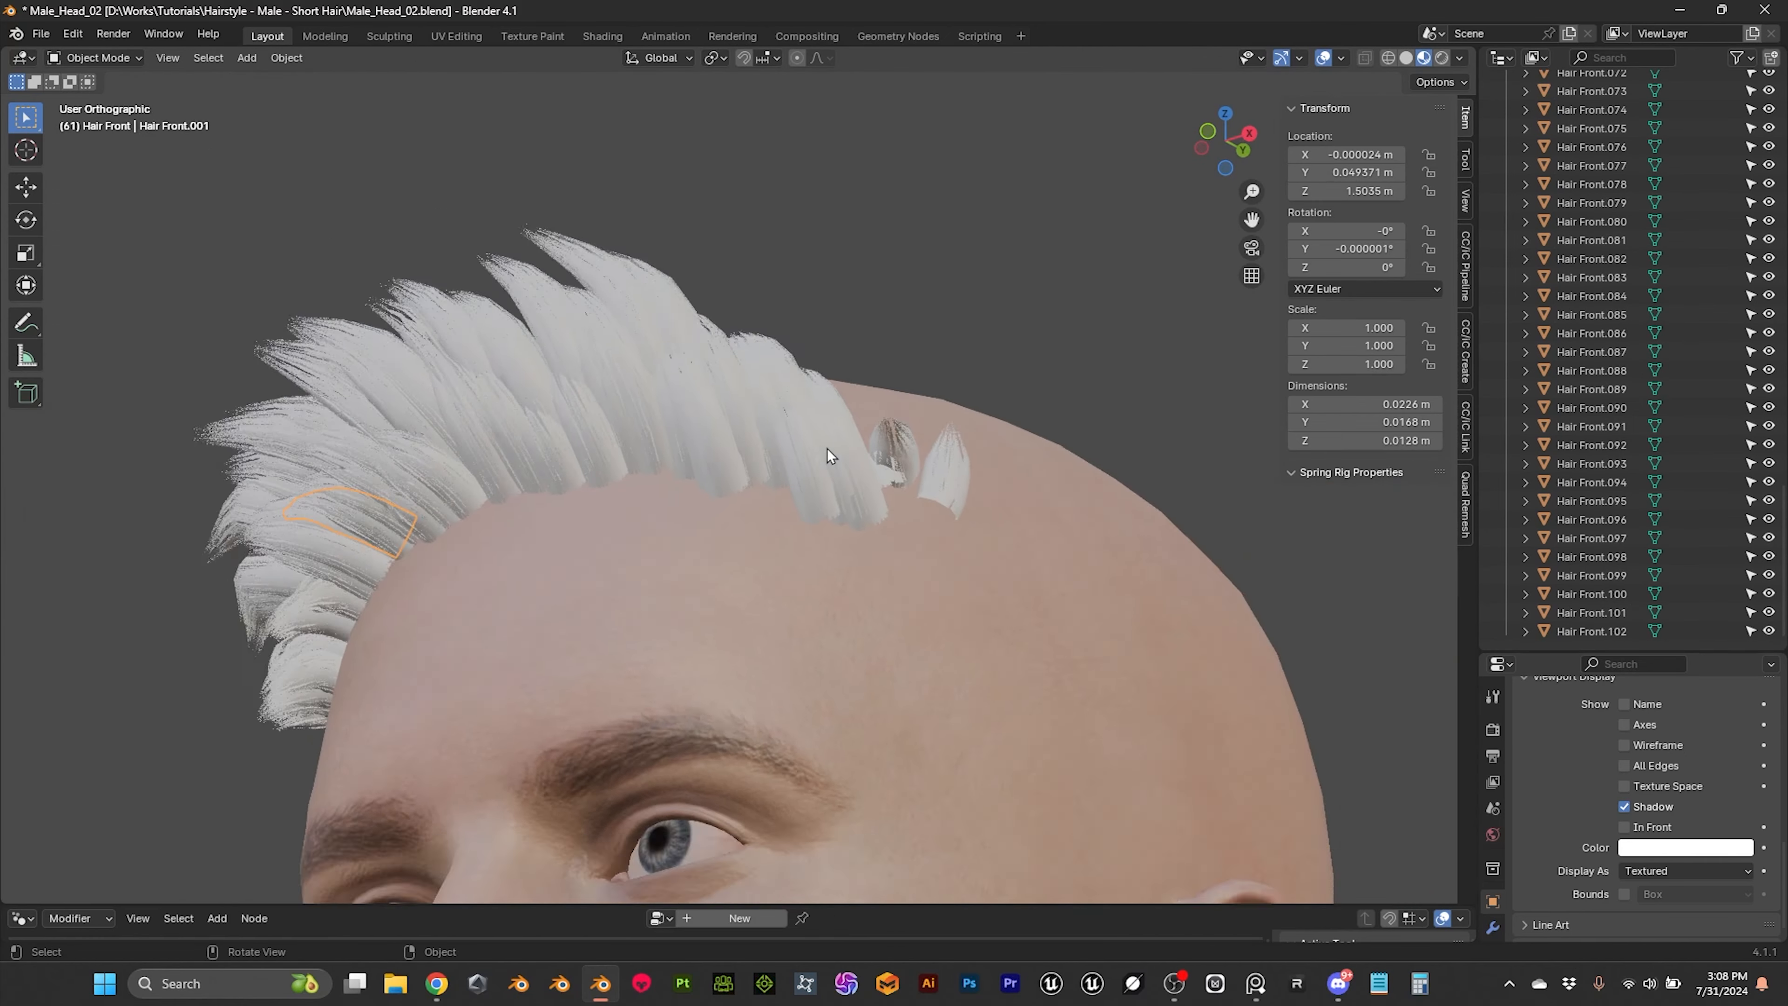
scroll(827, 449, "up", 3)
middle_click_drag(827, 449, 880, 487)
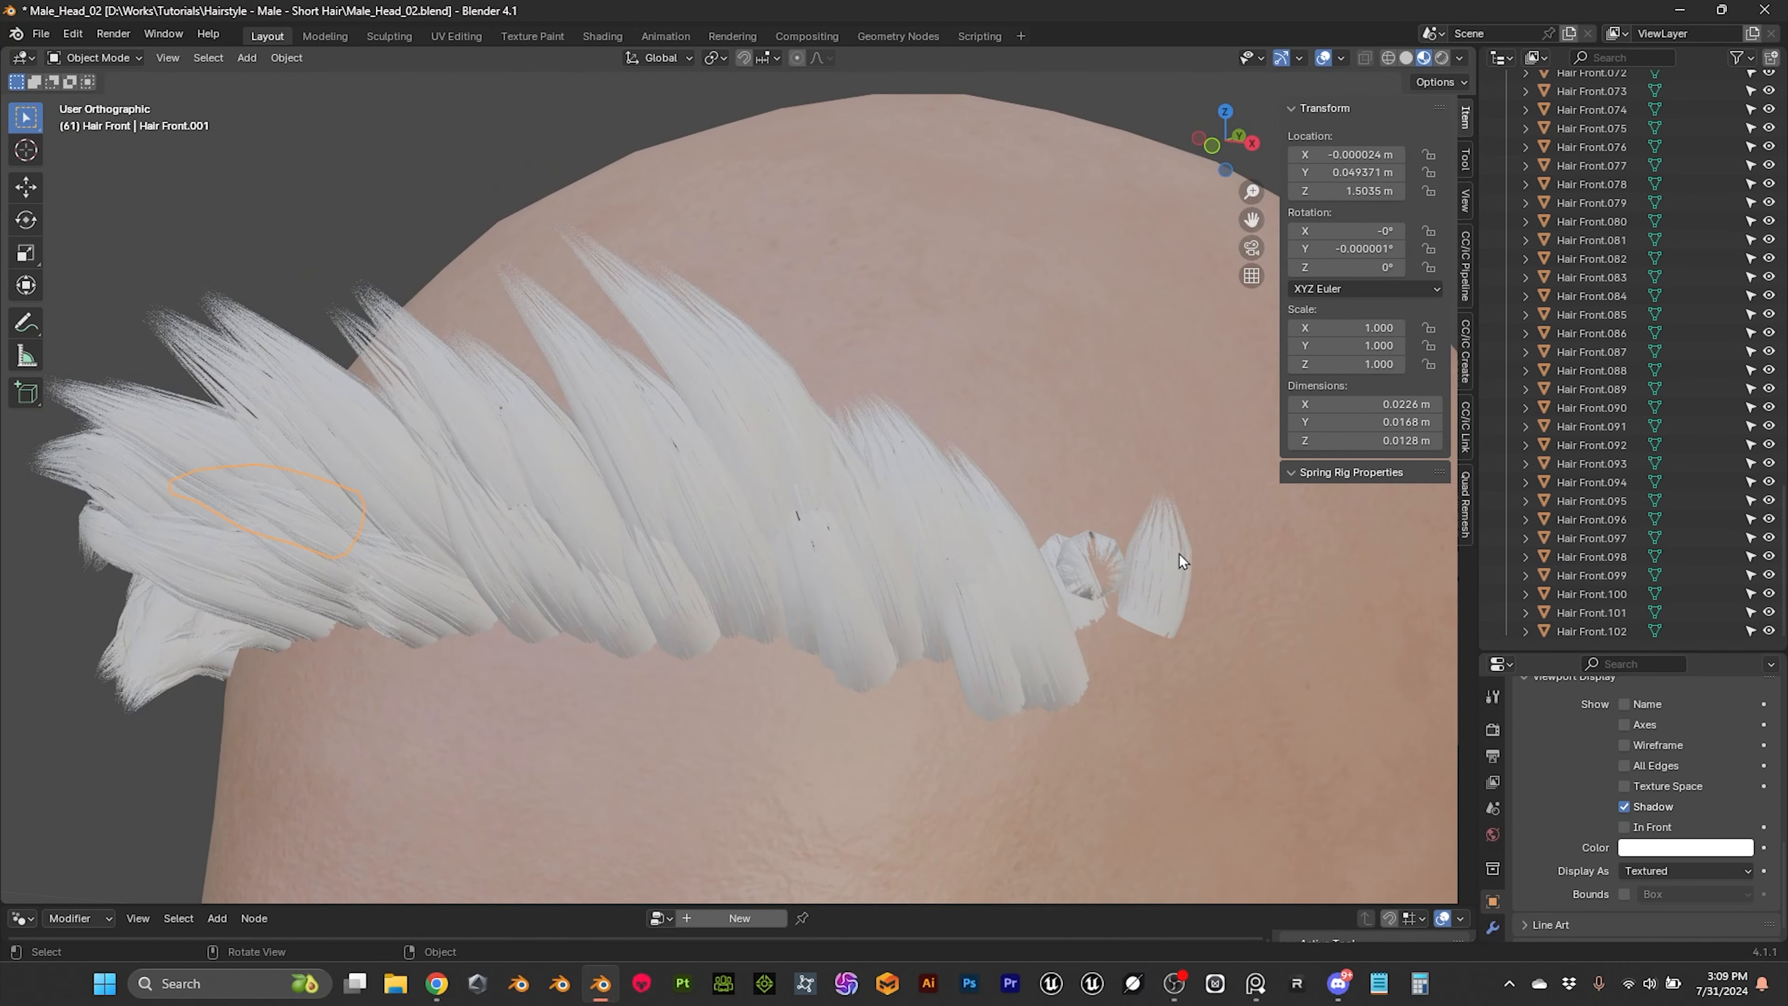
Step: Move all UVs of the separate hair card Hair Front.068 onto the medium-density long strand block and return to the Layout workspace
key("Tab")
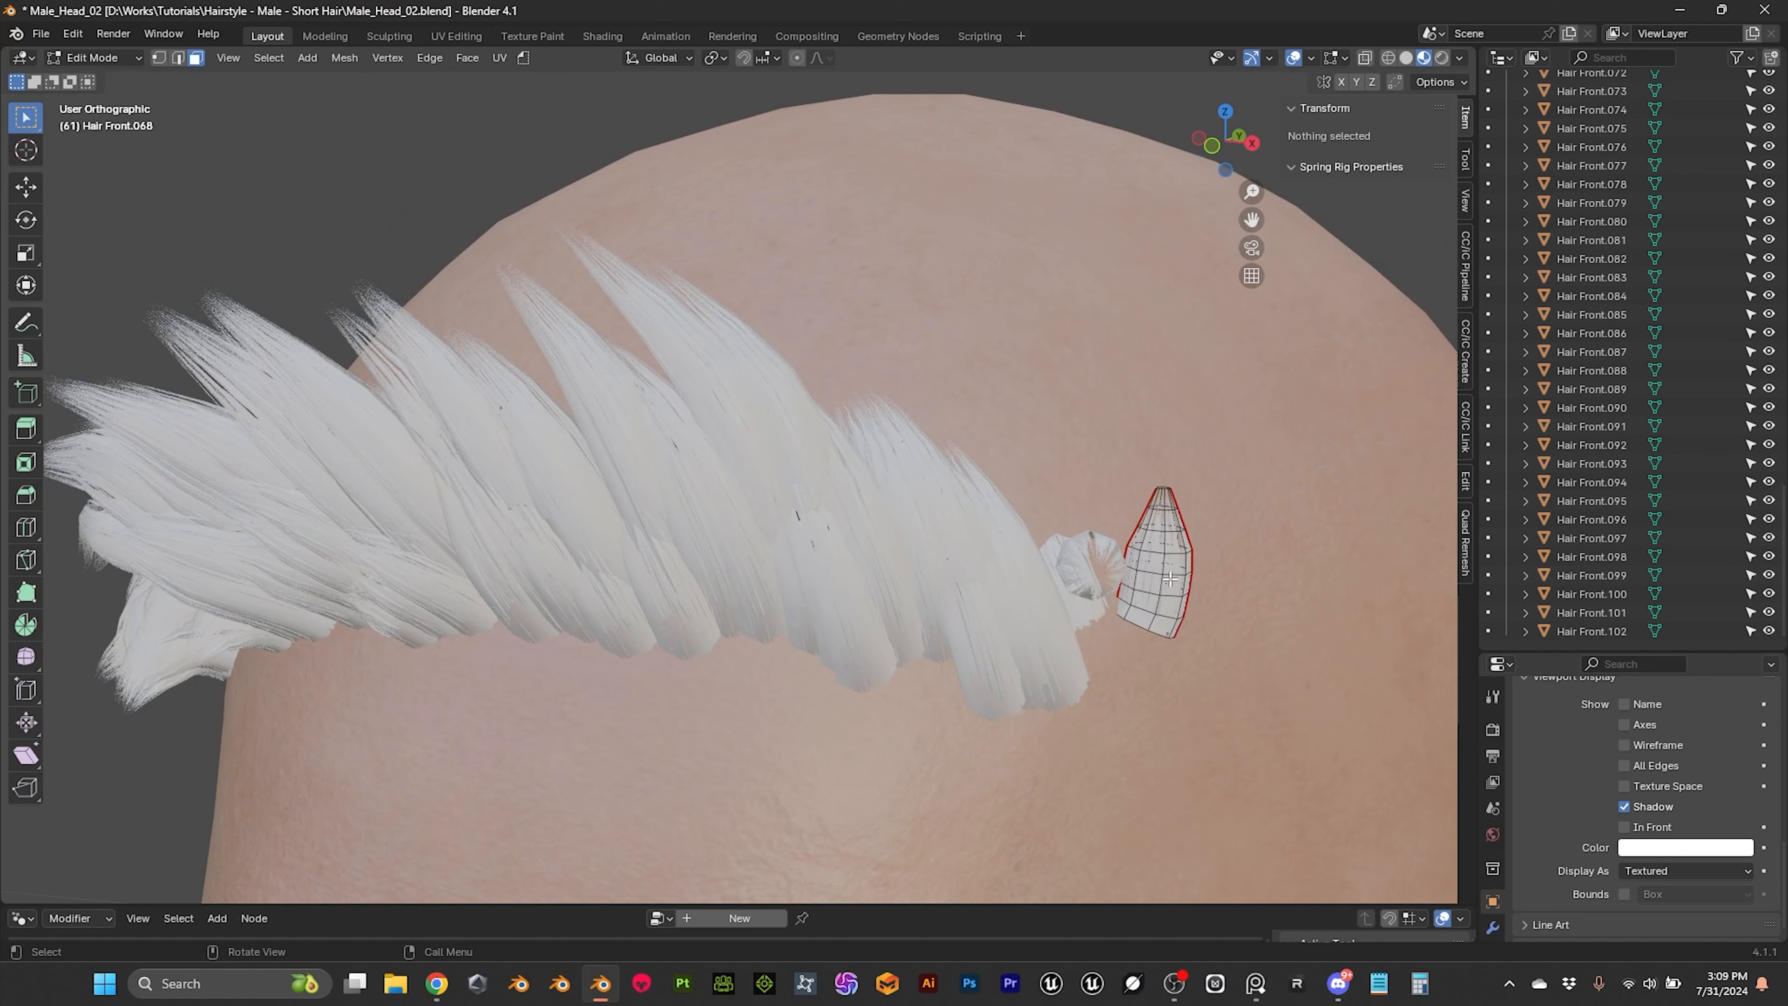
key("a")
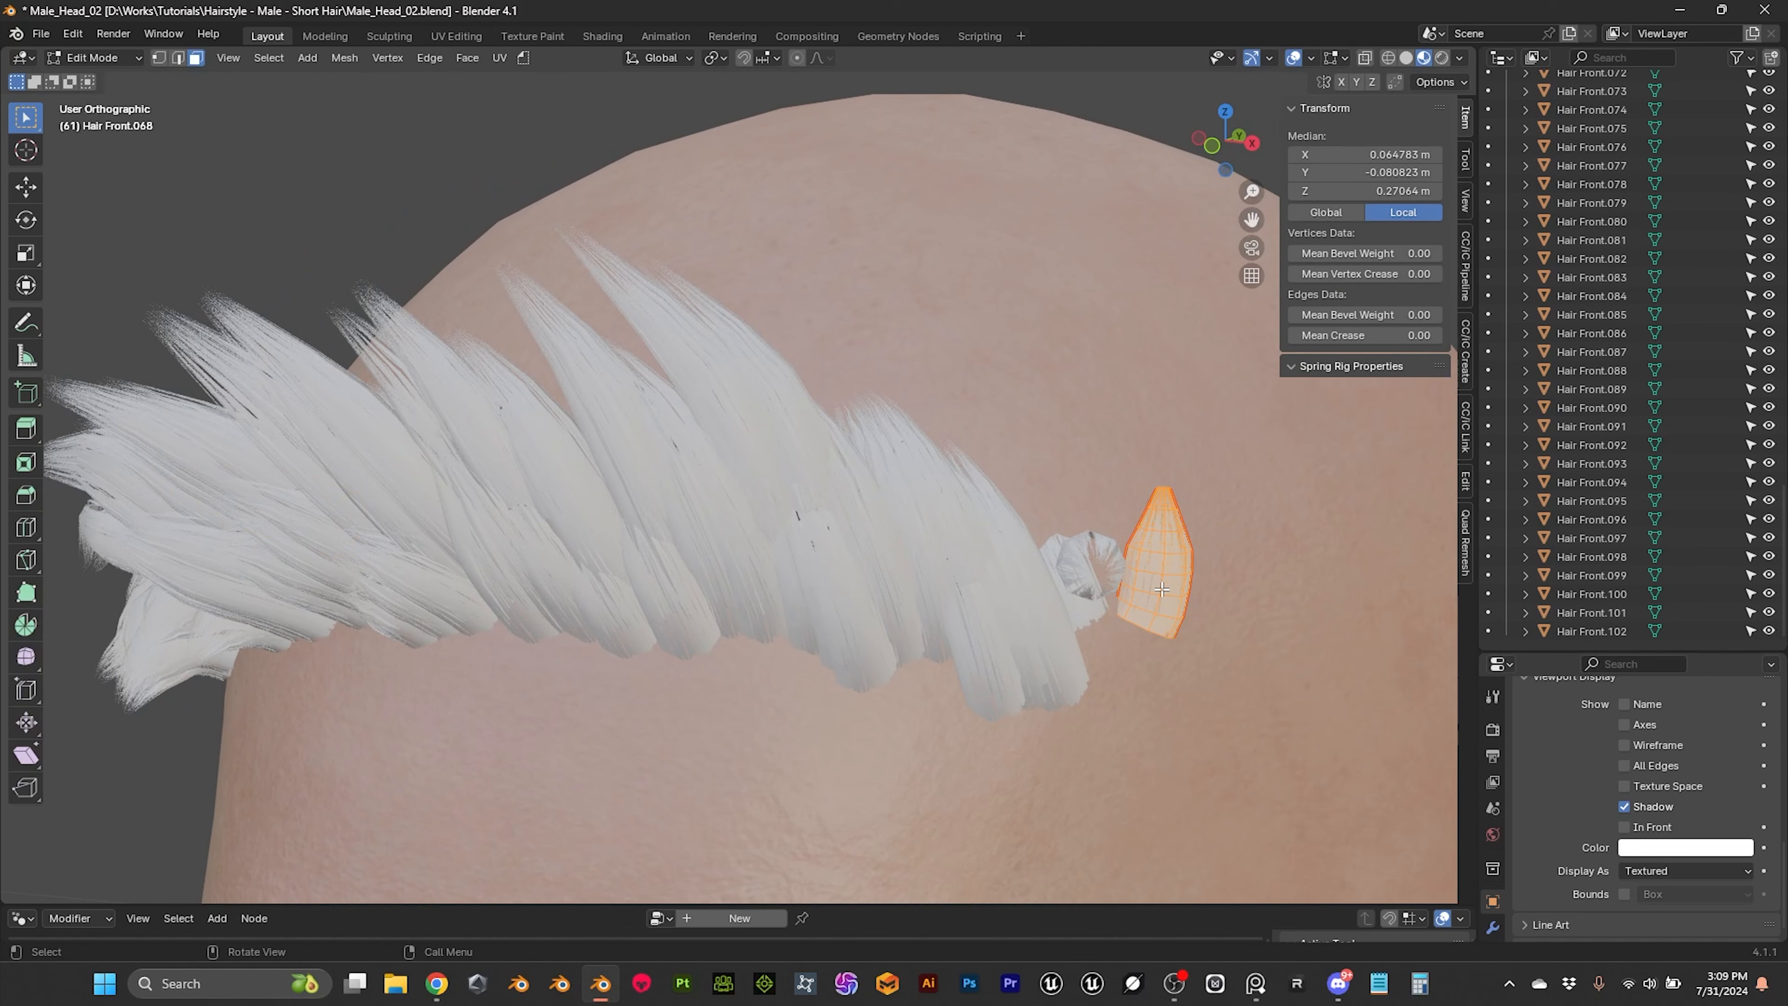
left_click(473, 41)
key("g")
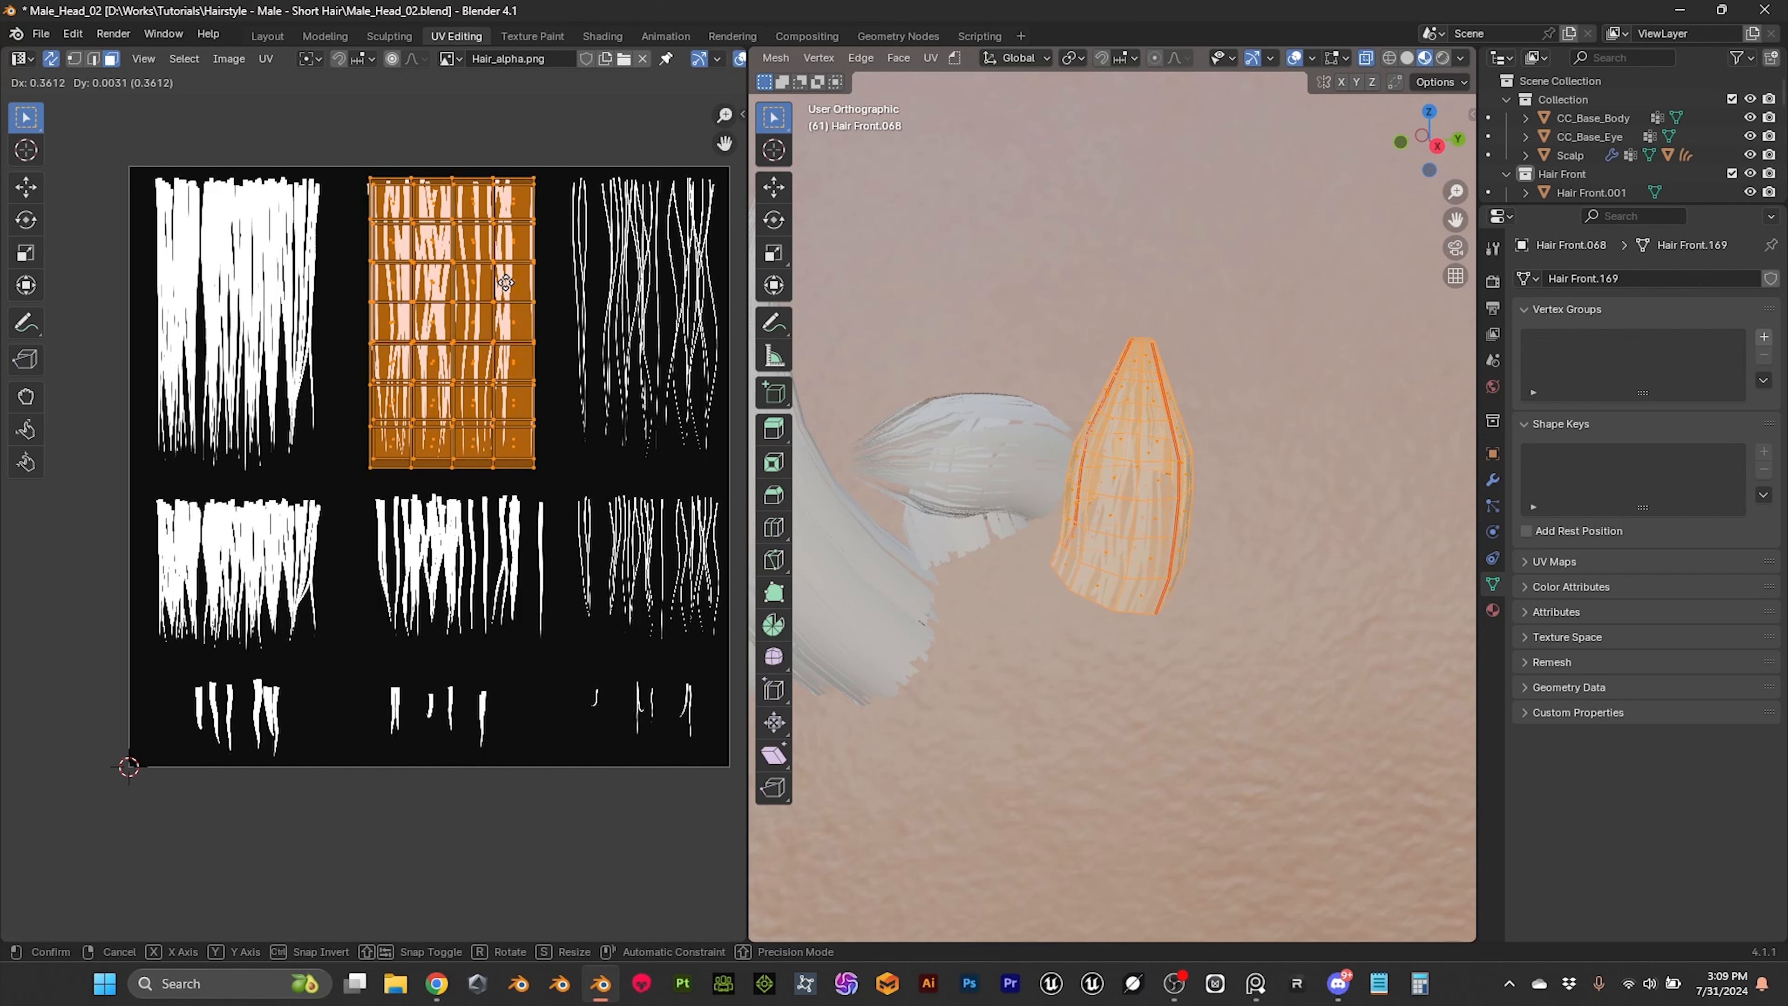
left_click(508, 288)
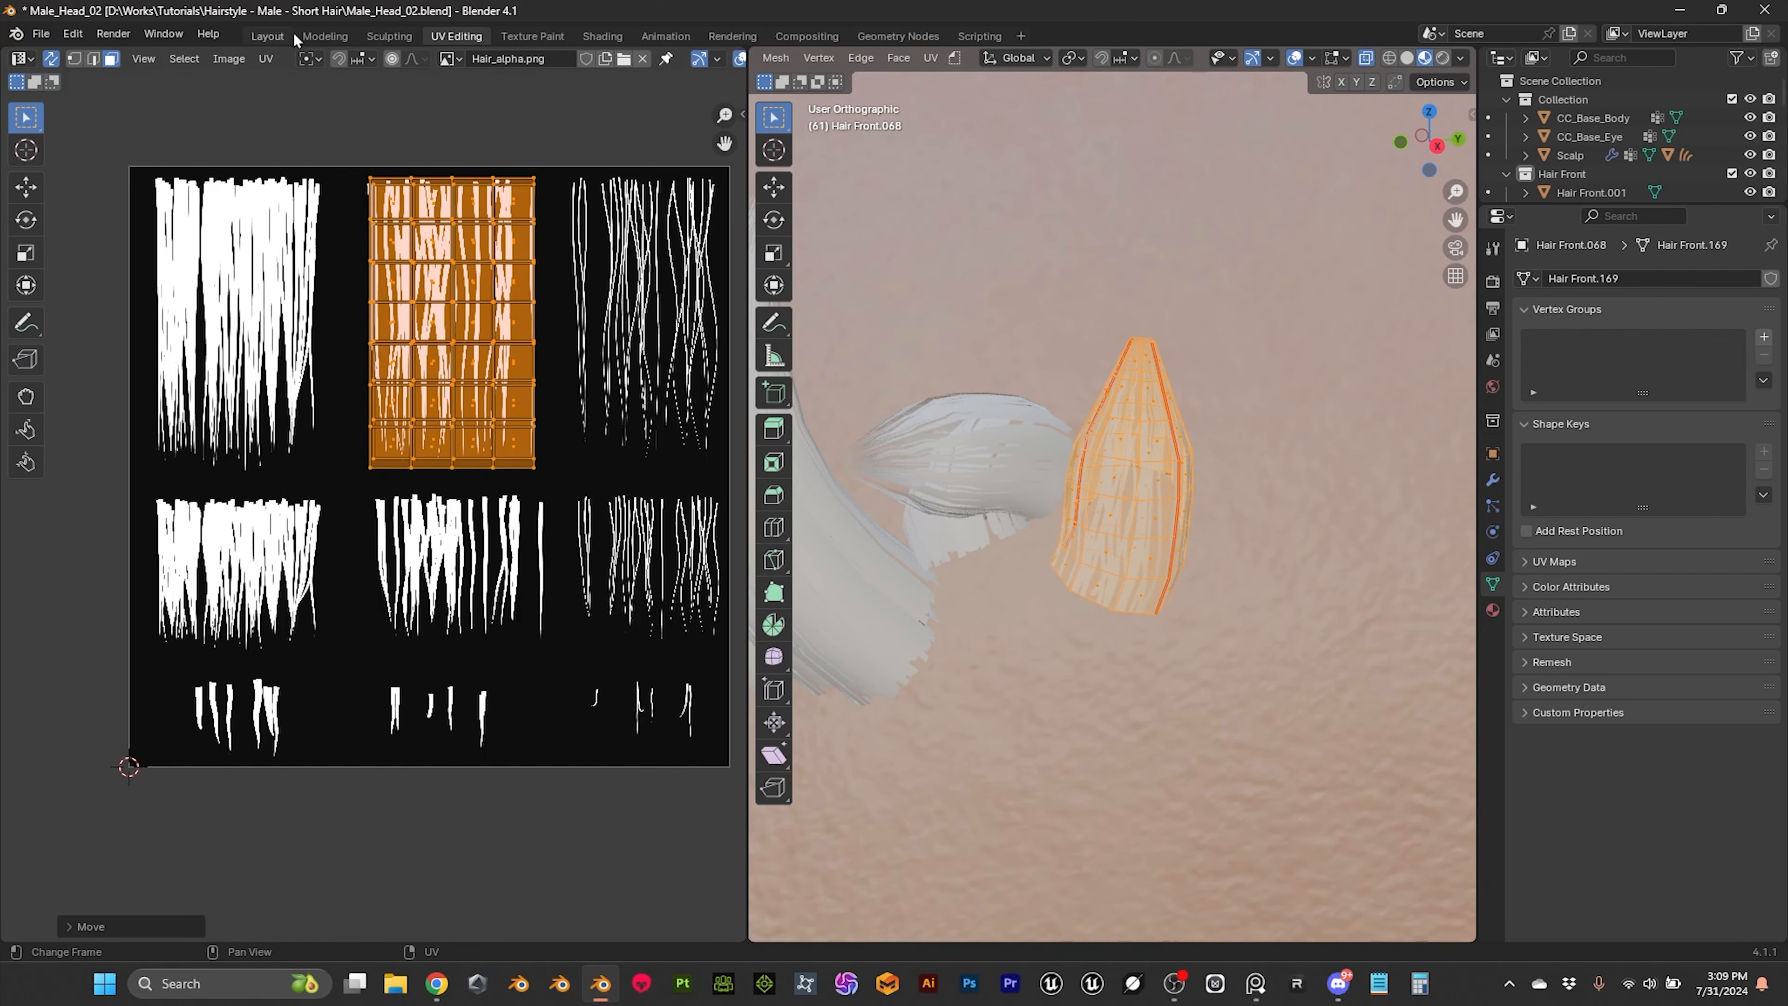
left_click(268, 36)
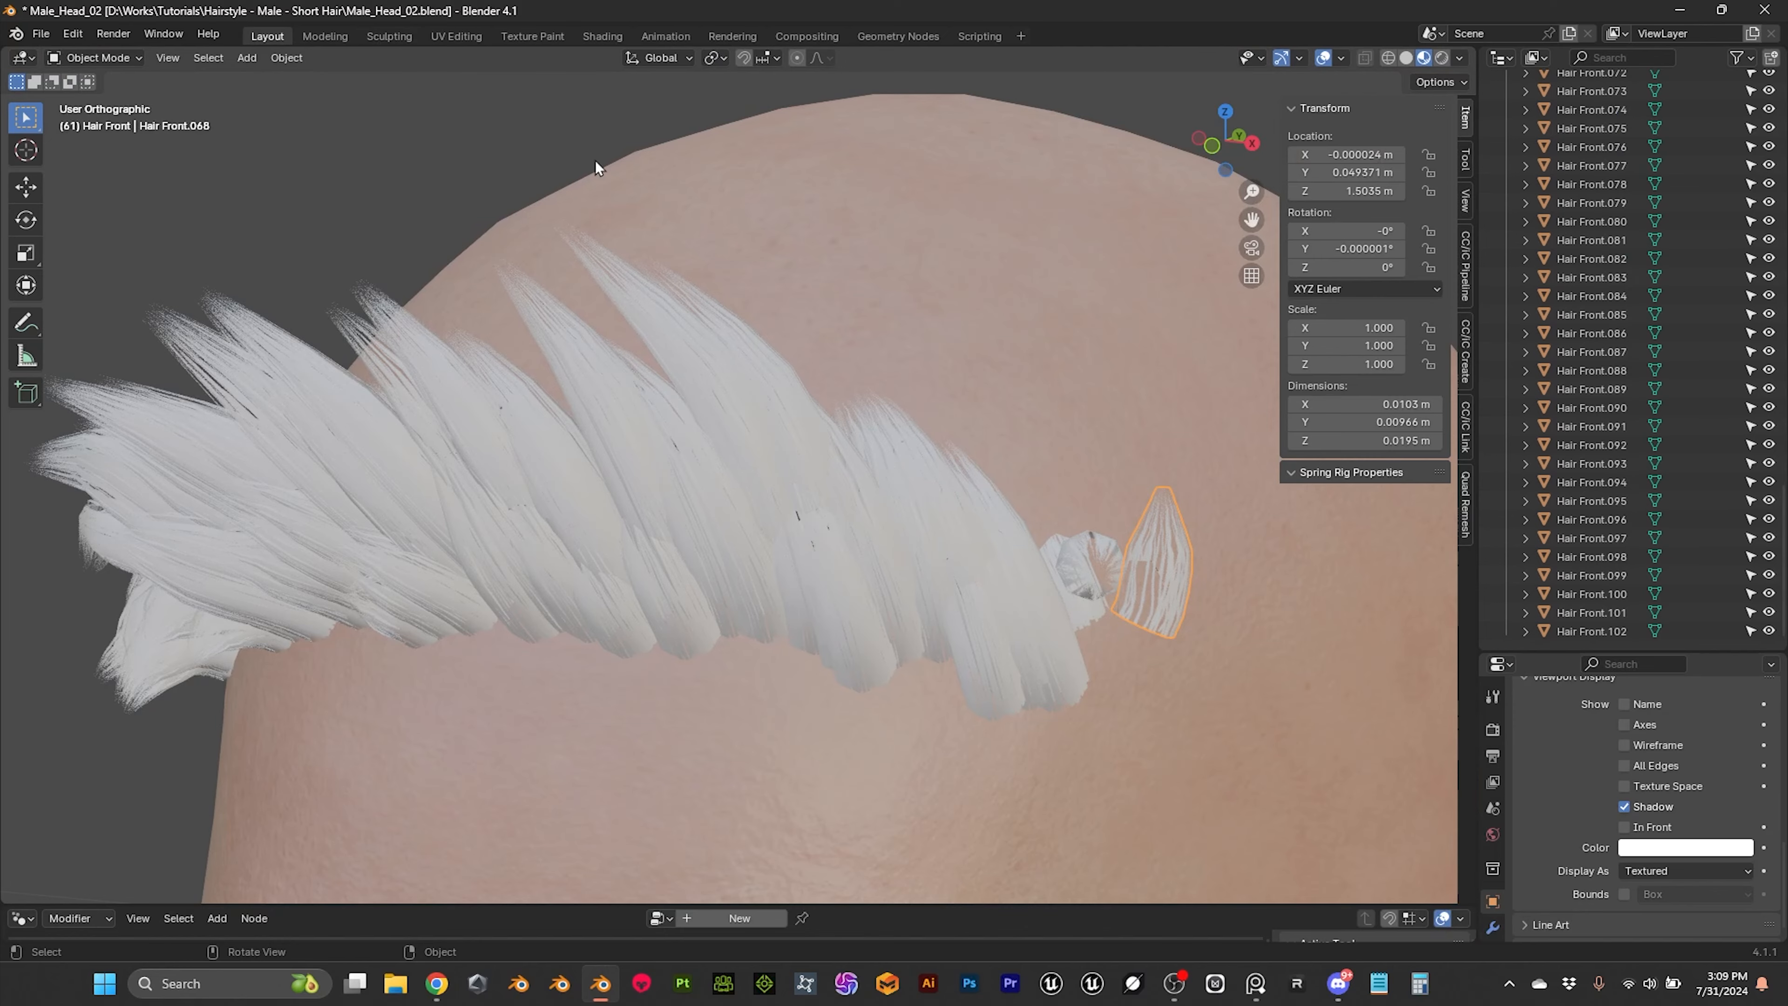
Step: Copy the UV map of the separate hair card Hair Front.068 to all objects in the Hair Front collection
middle_click_drag(668, 250, 680, 284)
scroll(1632, 186, "up", 8)
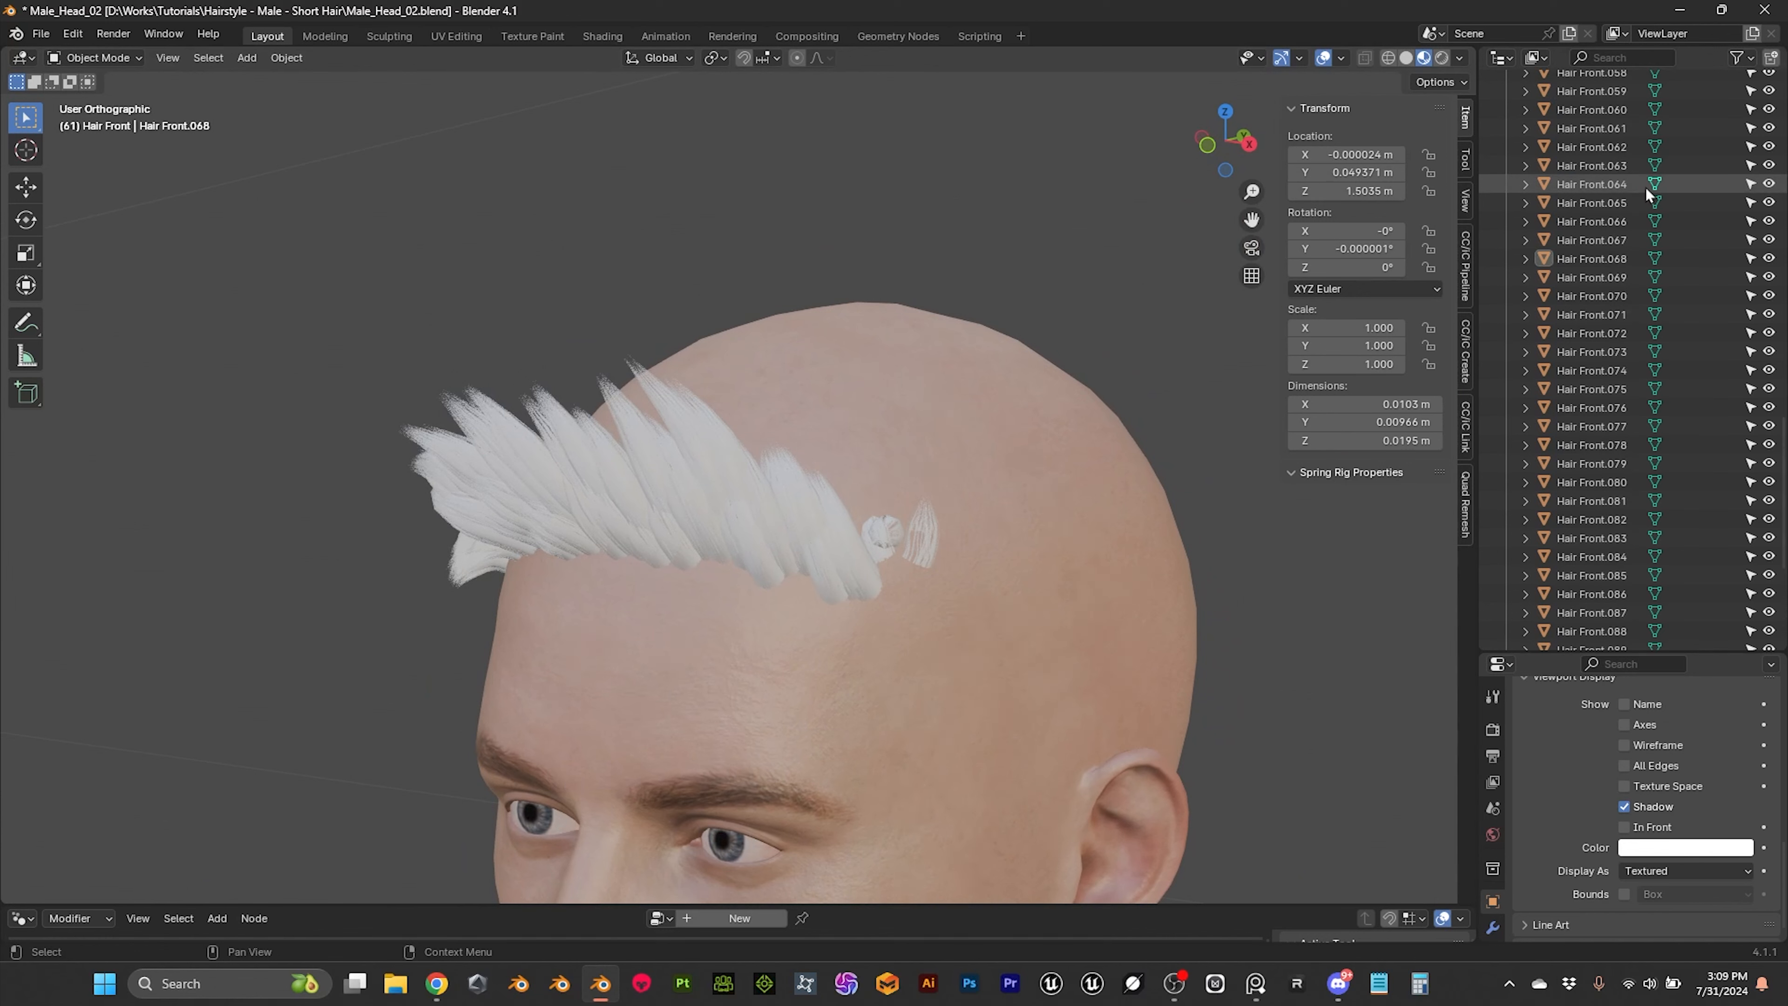
left_click(931, 544)
scroll(1645, 236, "up", 12)
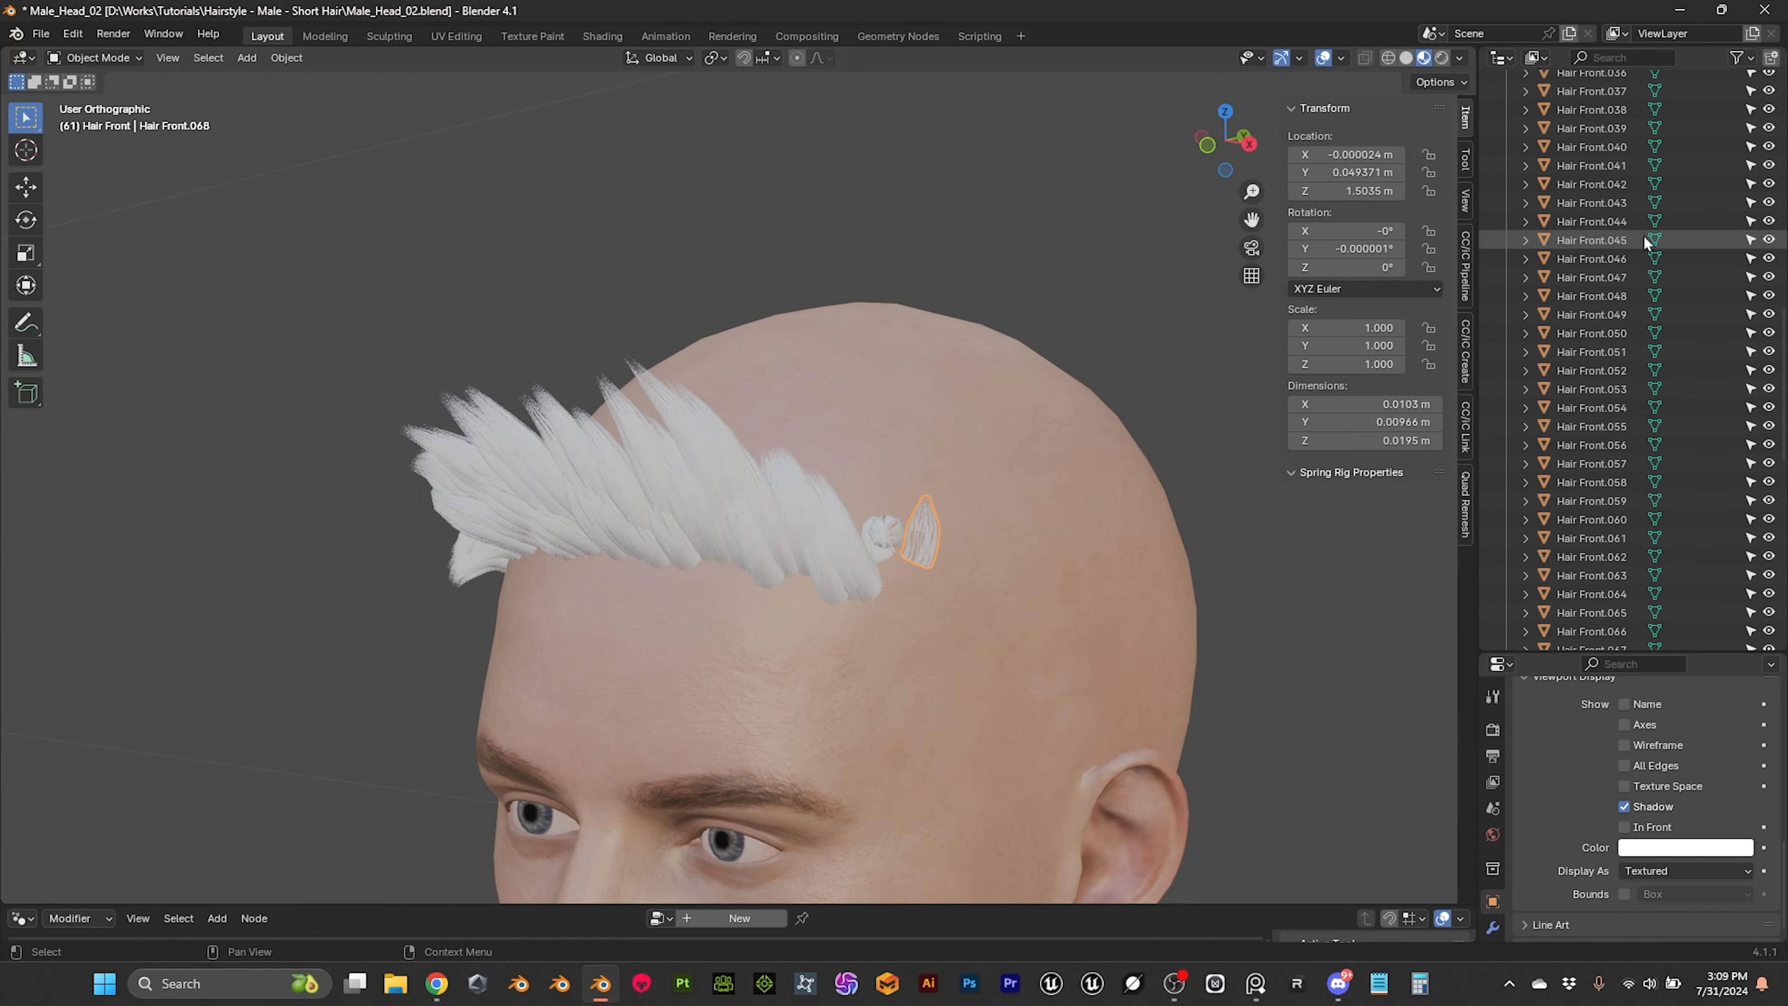
scroll(1645, 234, "up", 10)
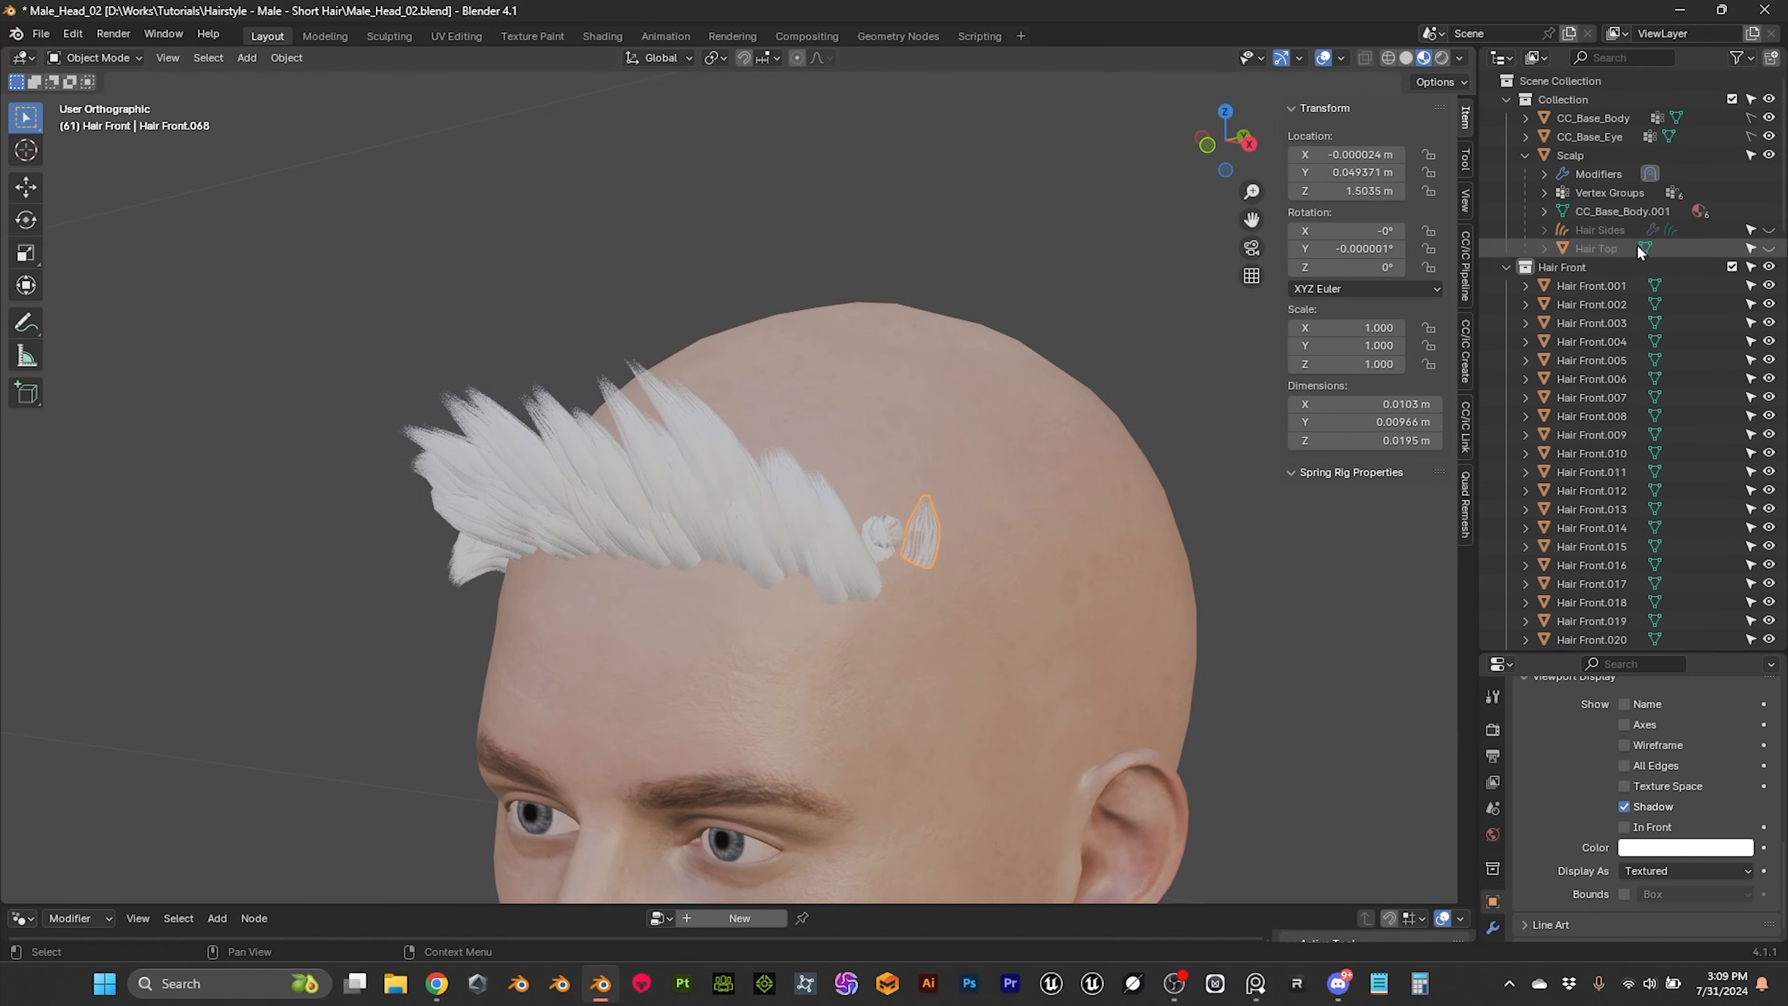
right_click(1561, 270)
left_click(1455, 270)
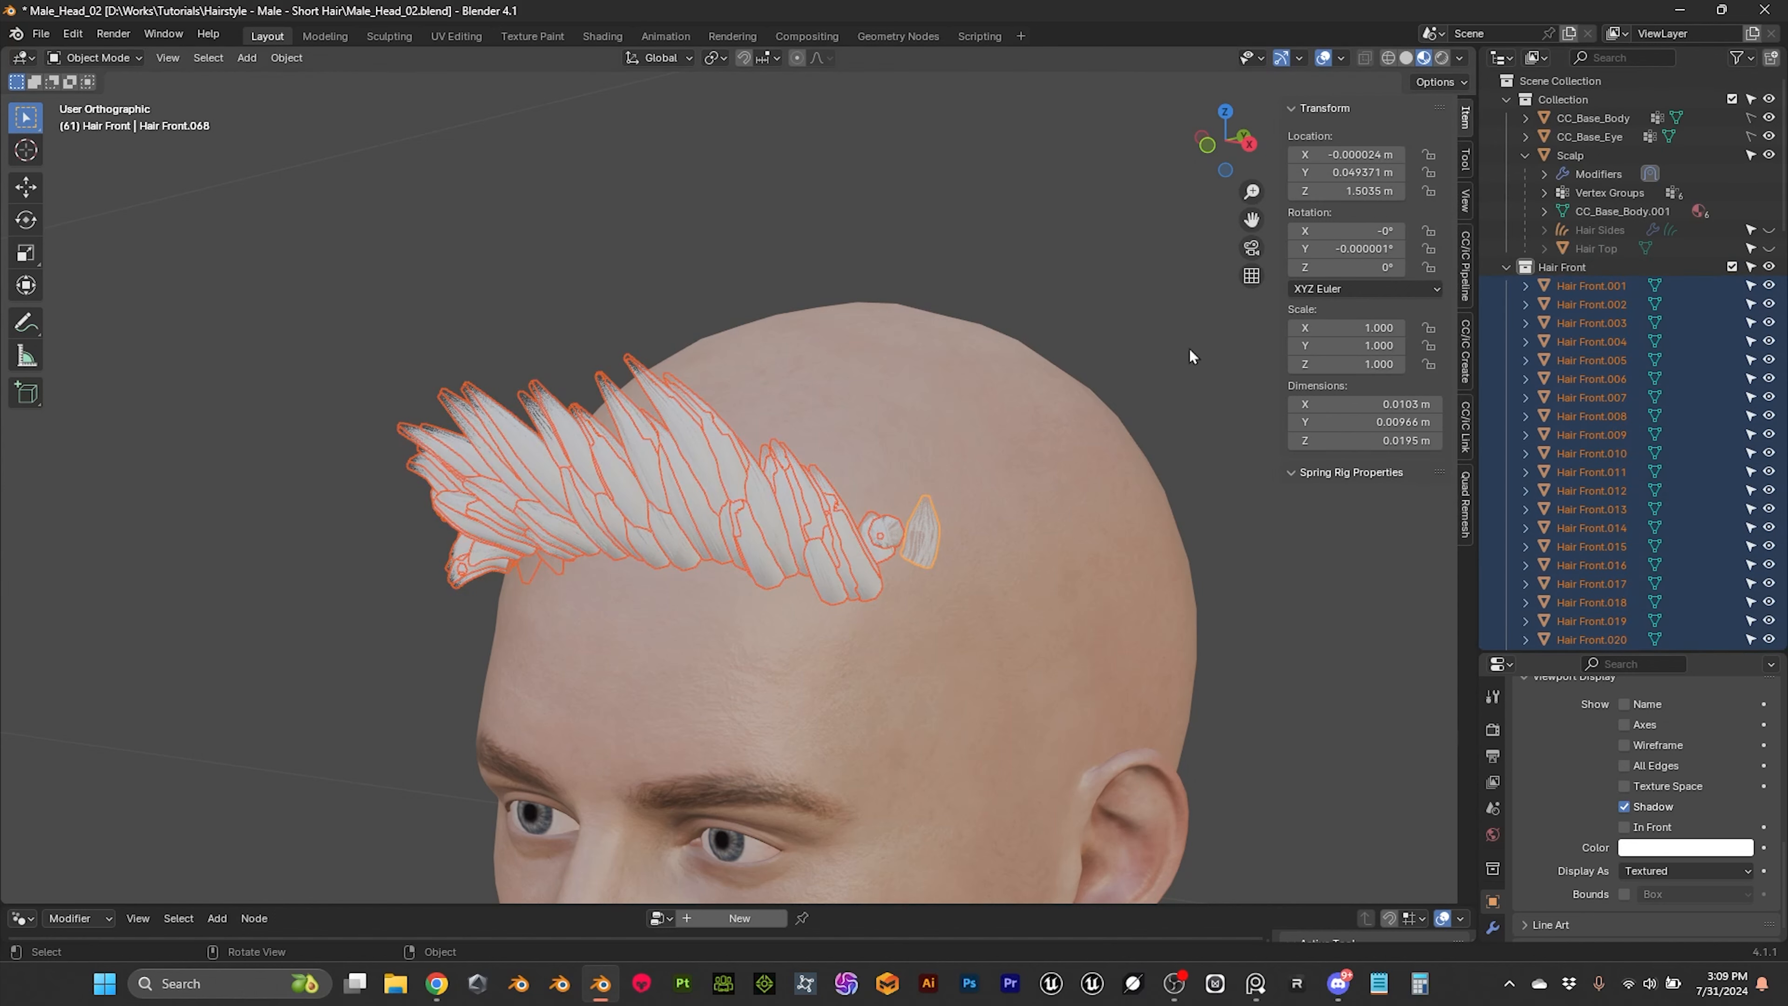
key("ctrl+l")
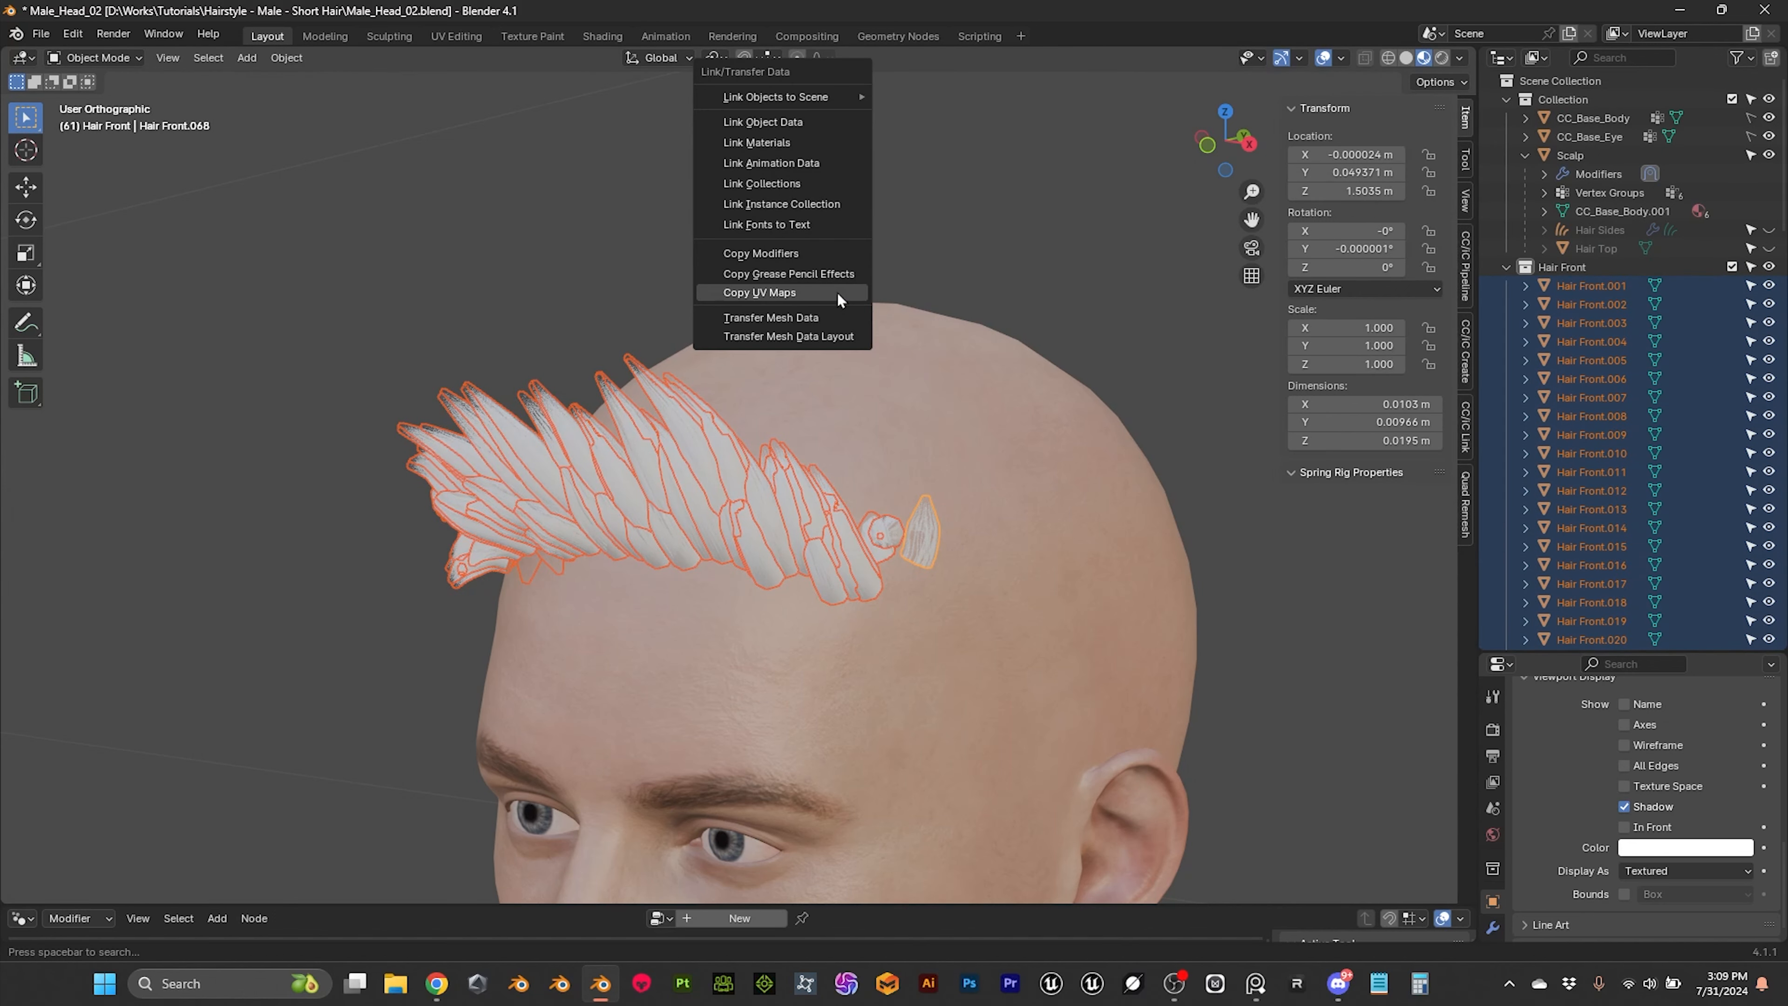
left_click(644, 259)
middle_click_drag(637, 266, 681, 230)
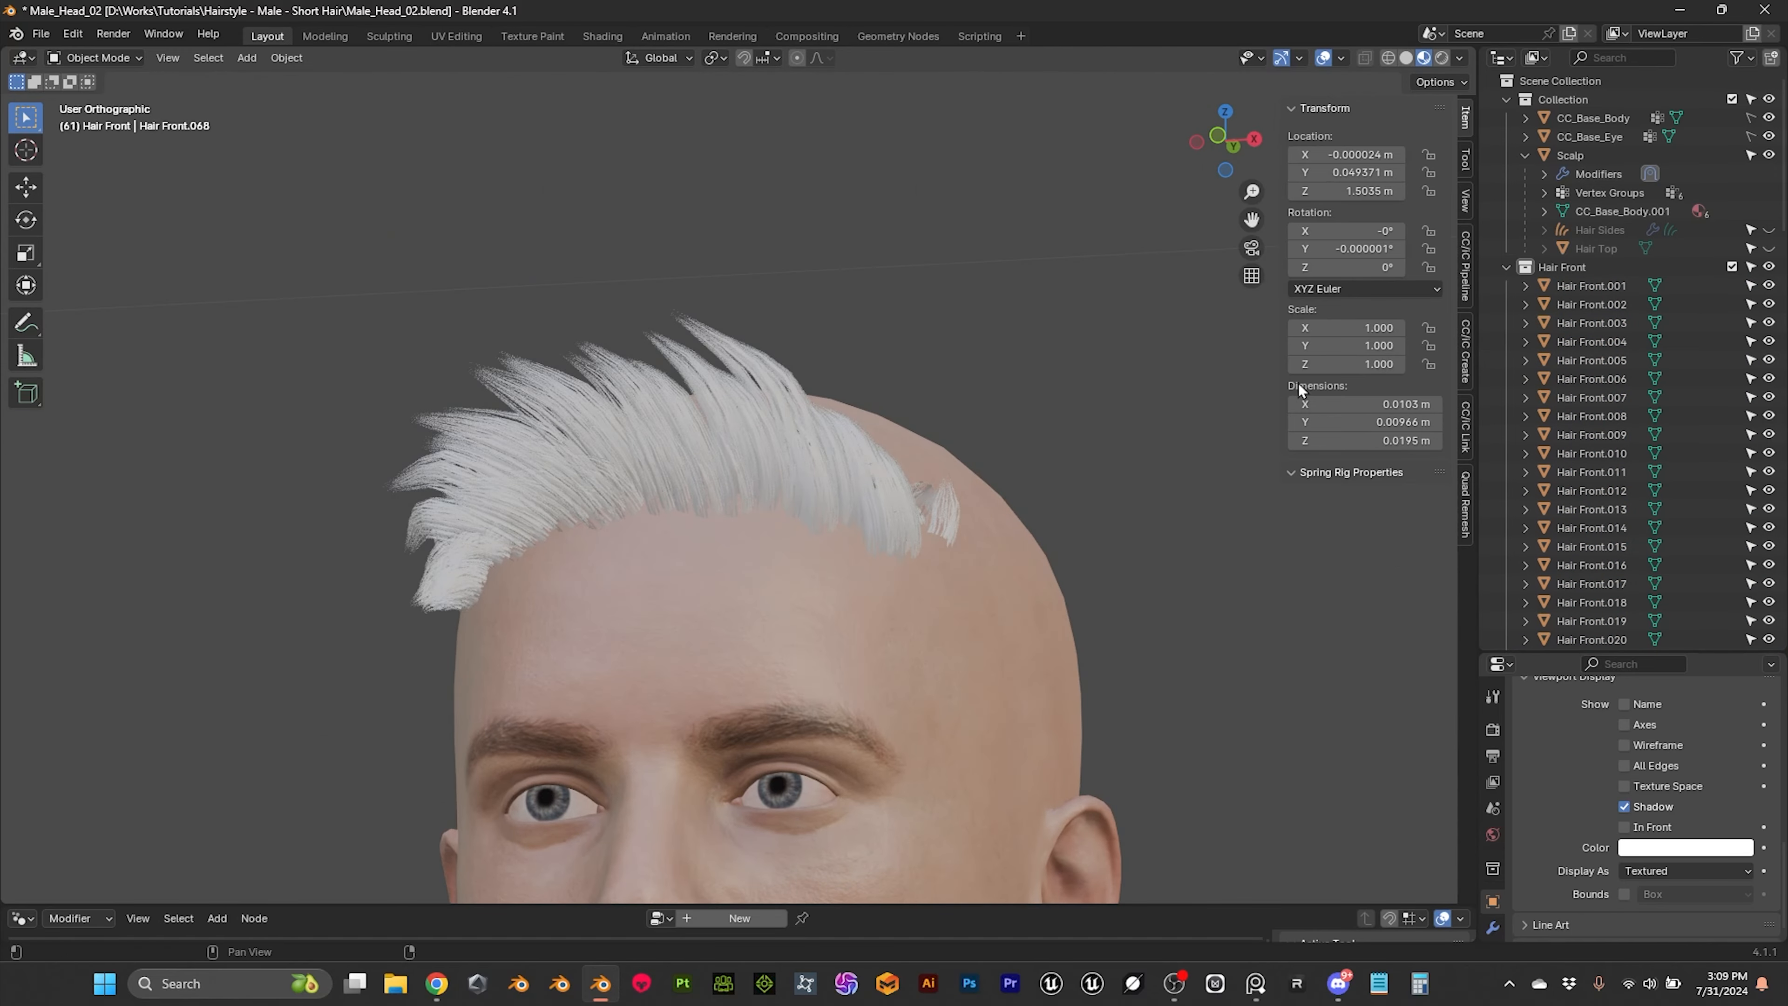
Step: Select a front hair card, split the viewport vertically, and turn the new area into a widened Shader Editor
left_click(748, 405)
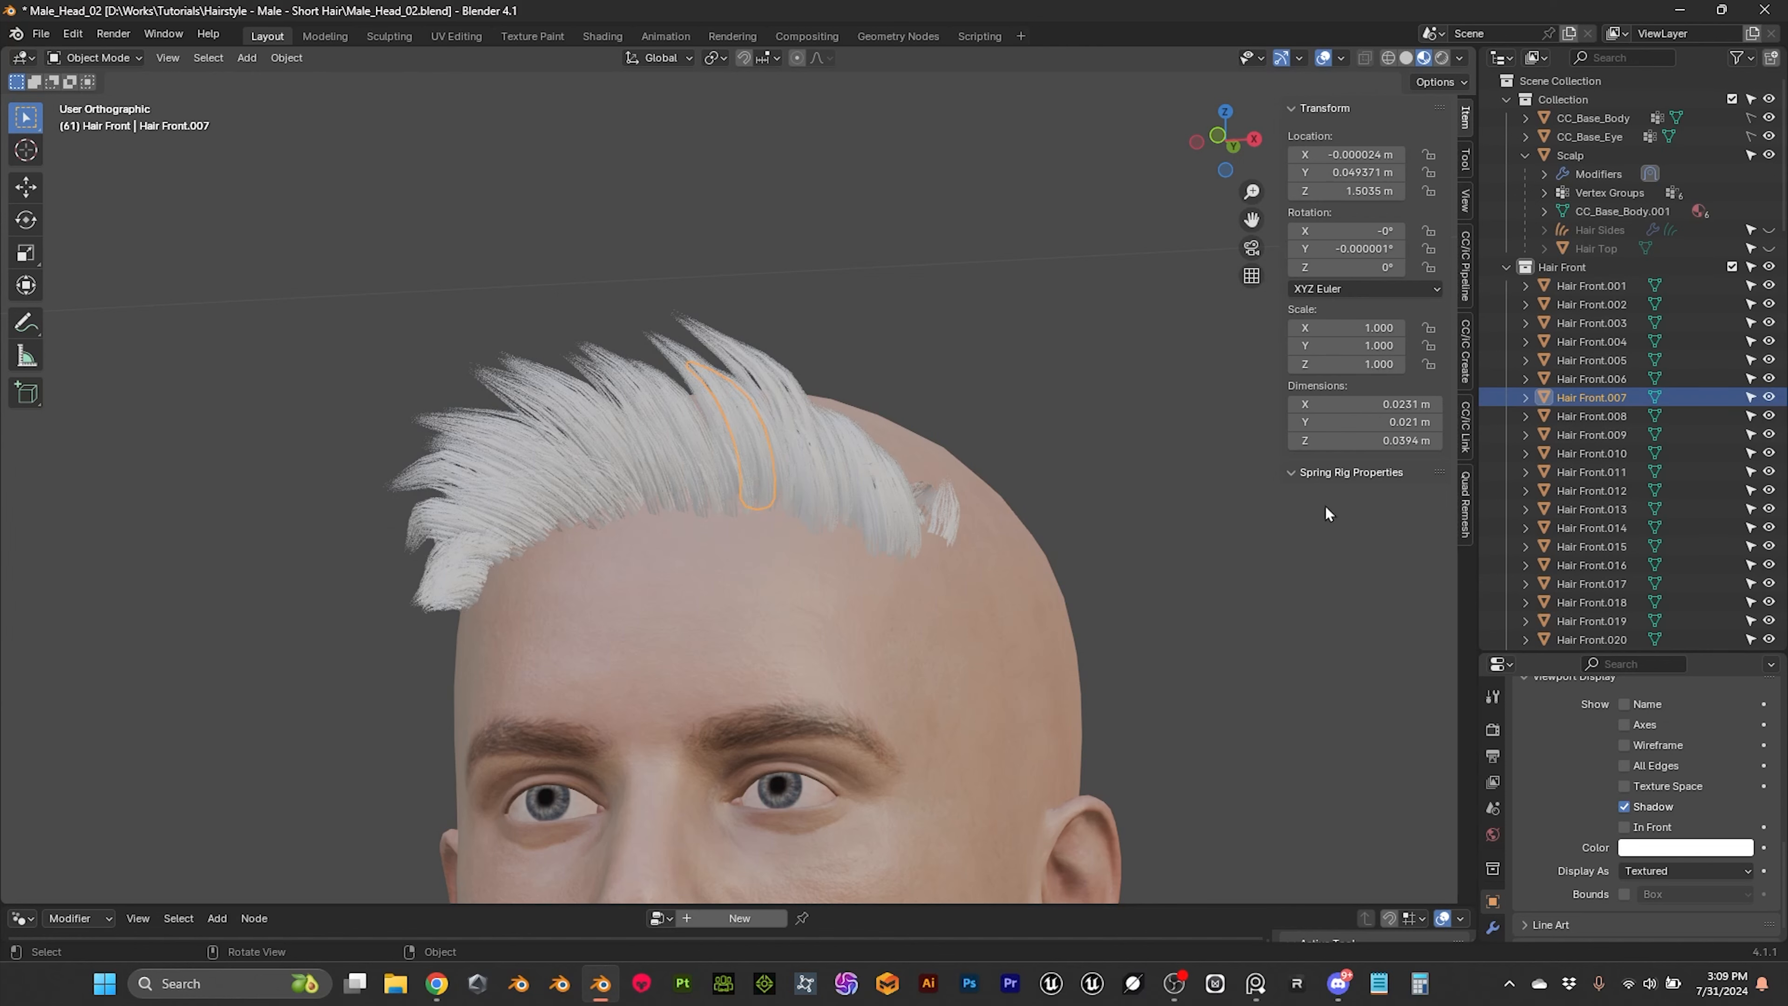
right_click(1475, 565)
left_click(1402, 528)
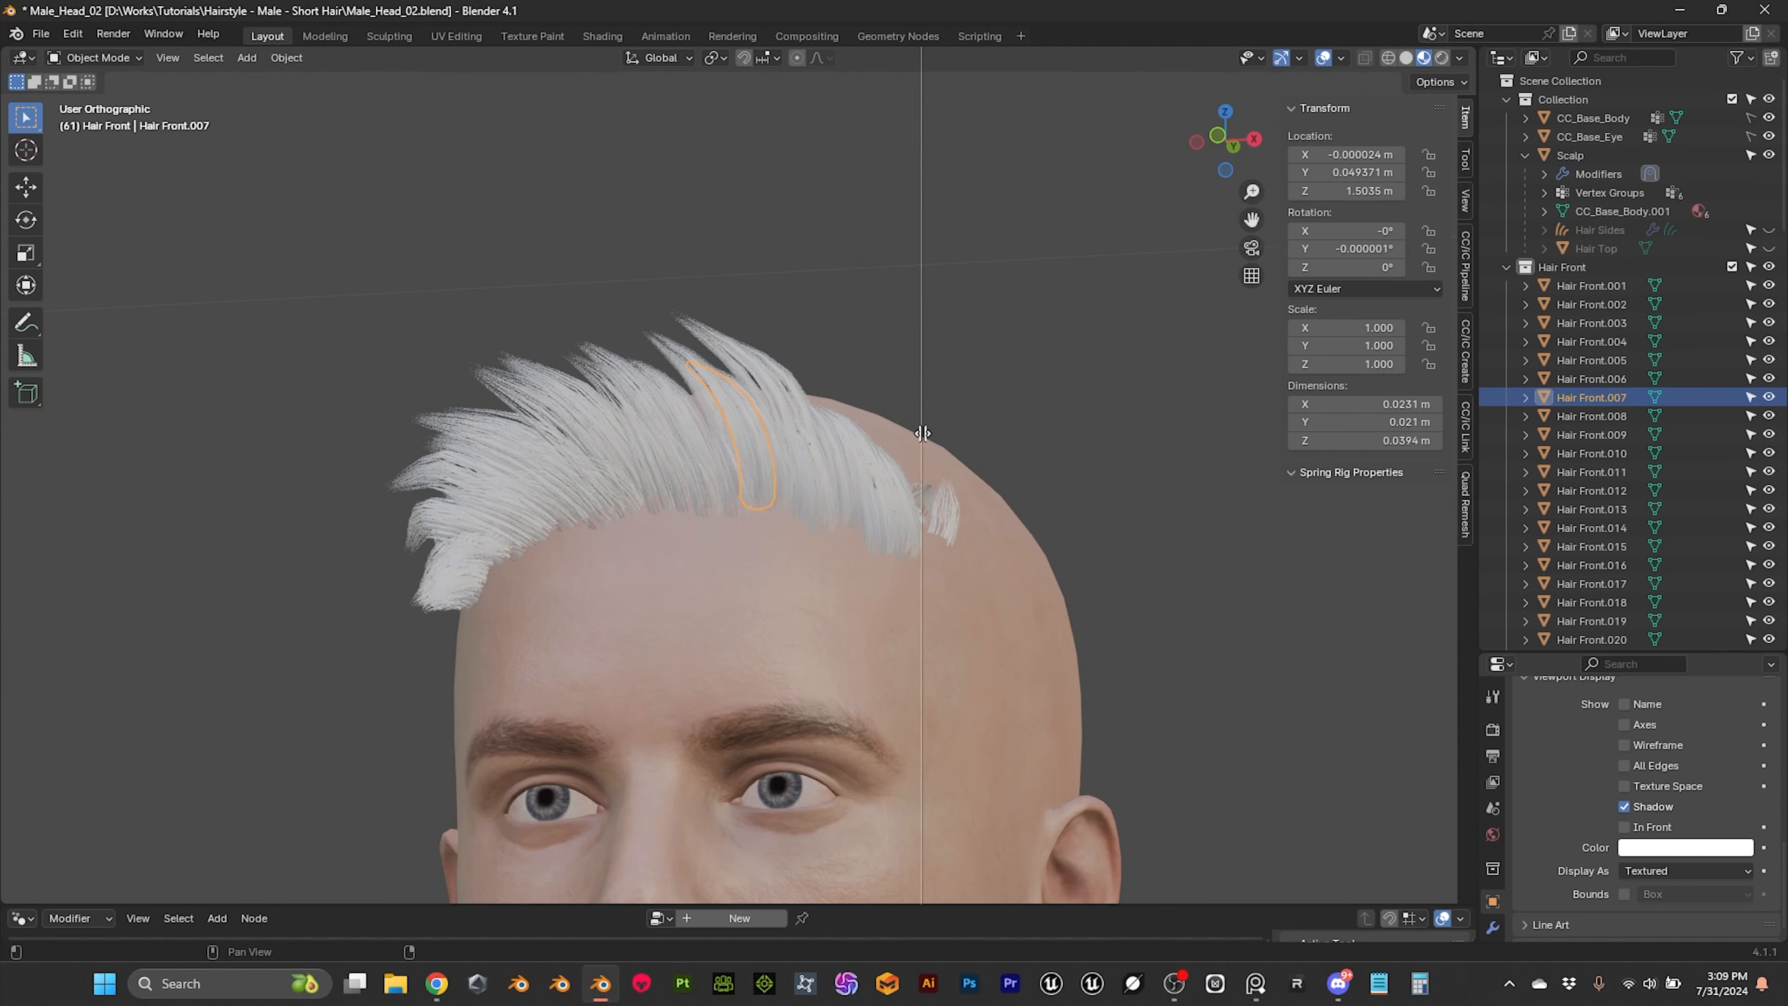
left_click(868, 405)
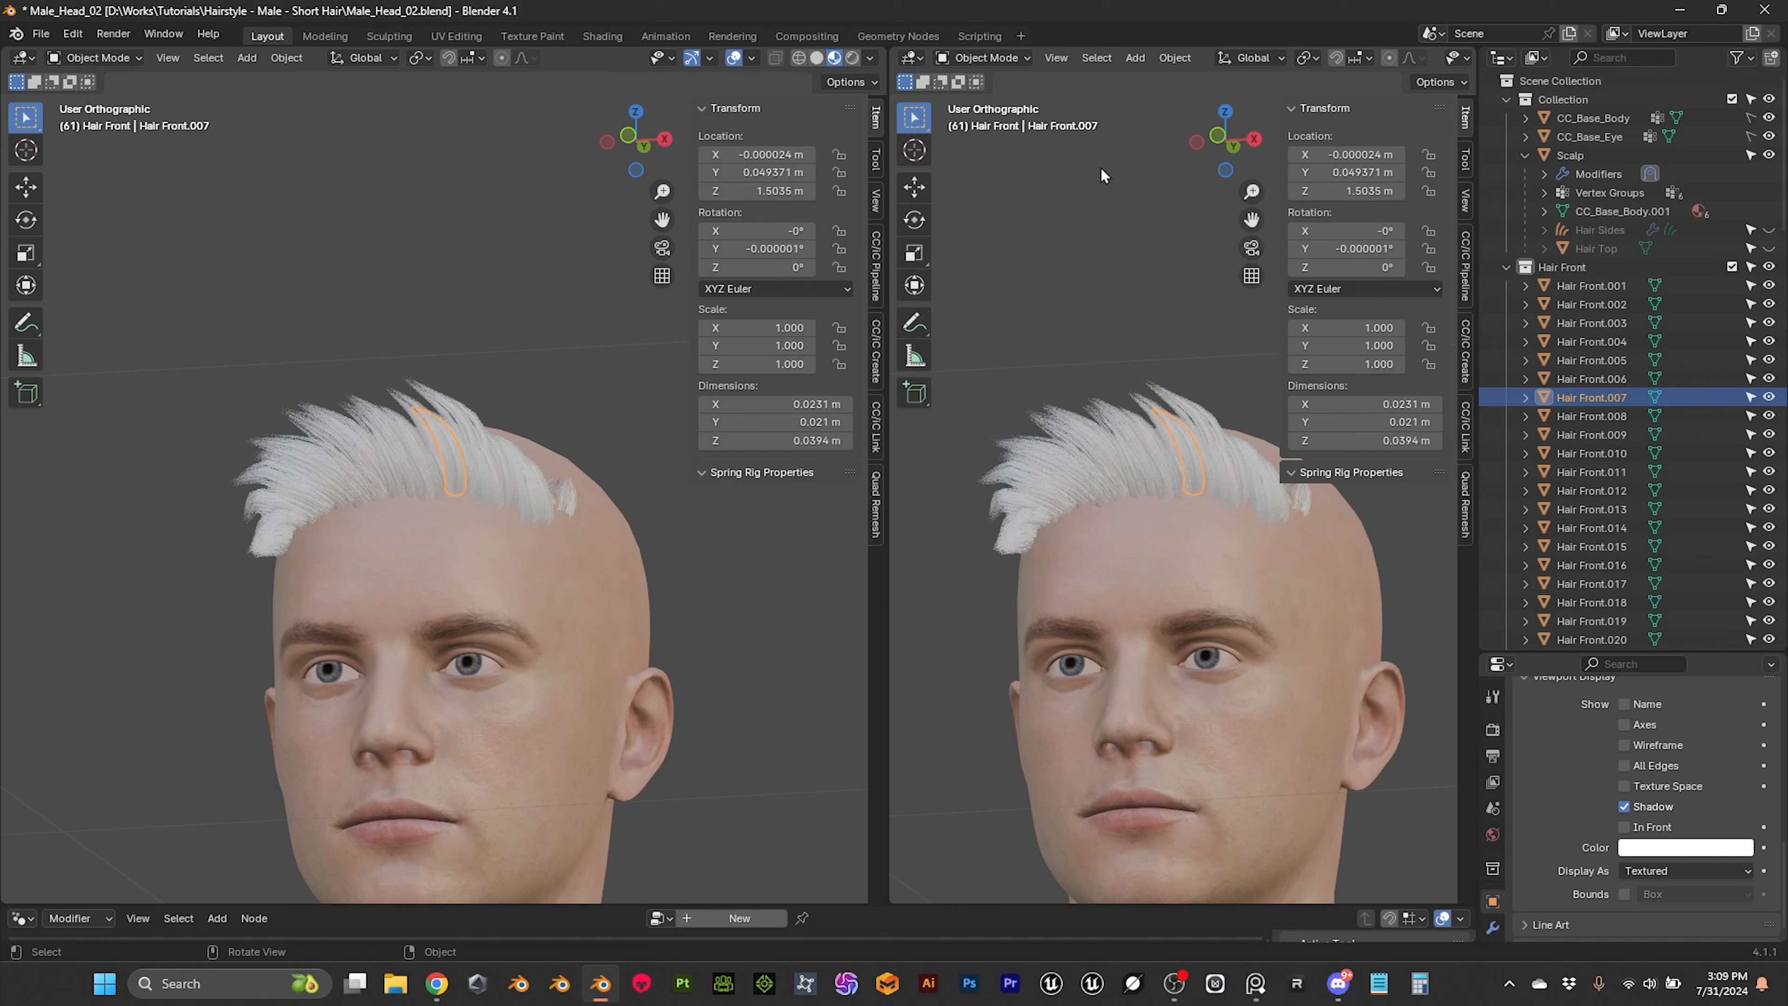
left_click(914, 57)
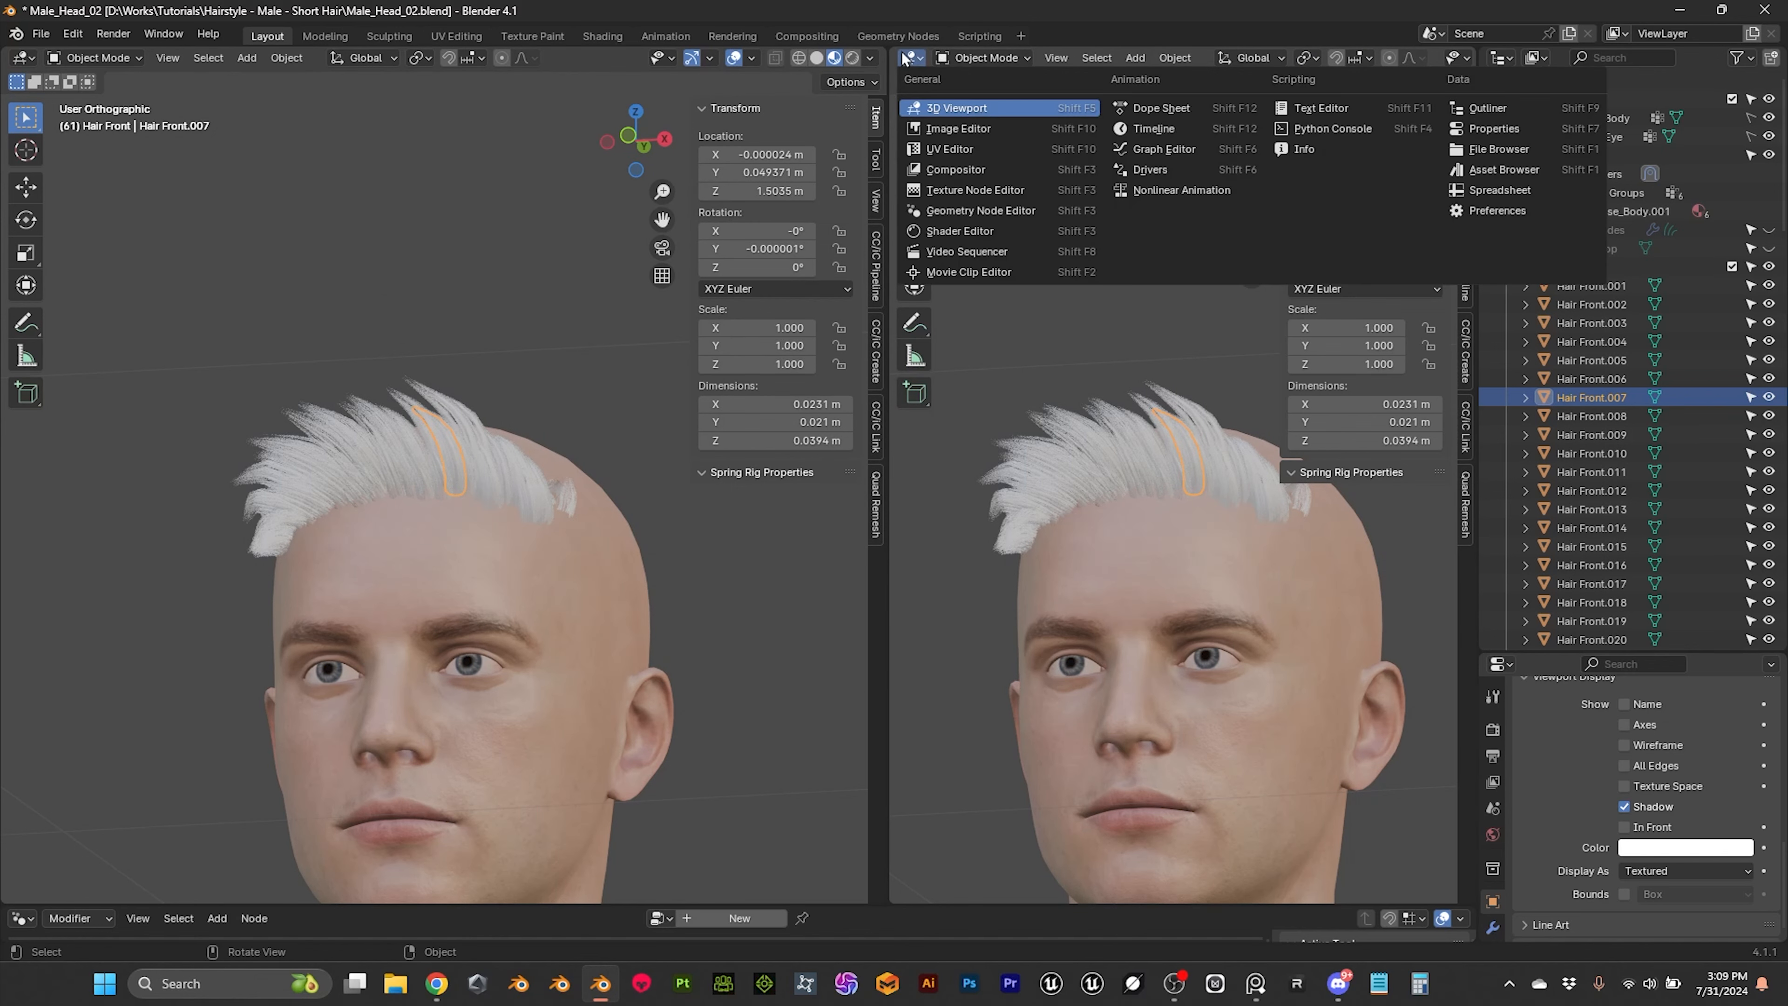
left_click(983, 234)
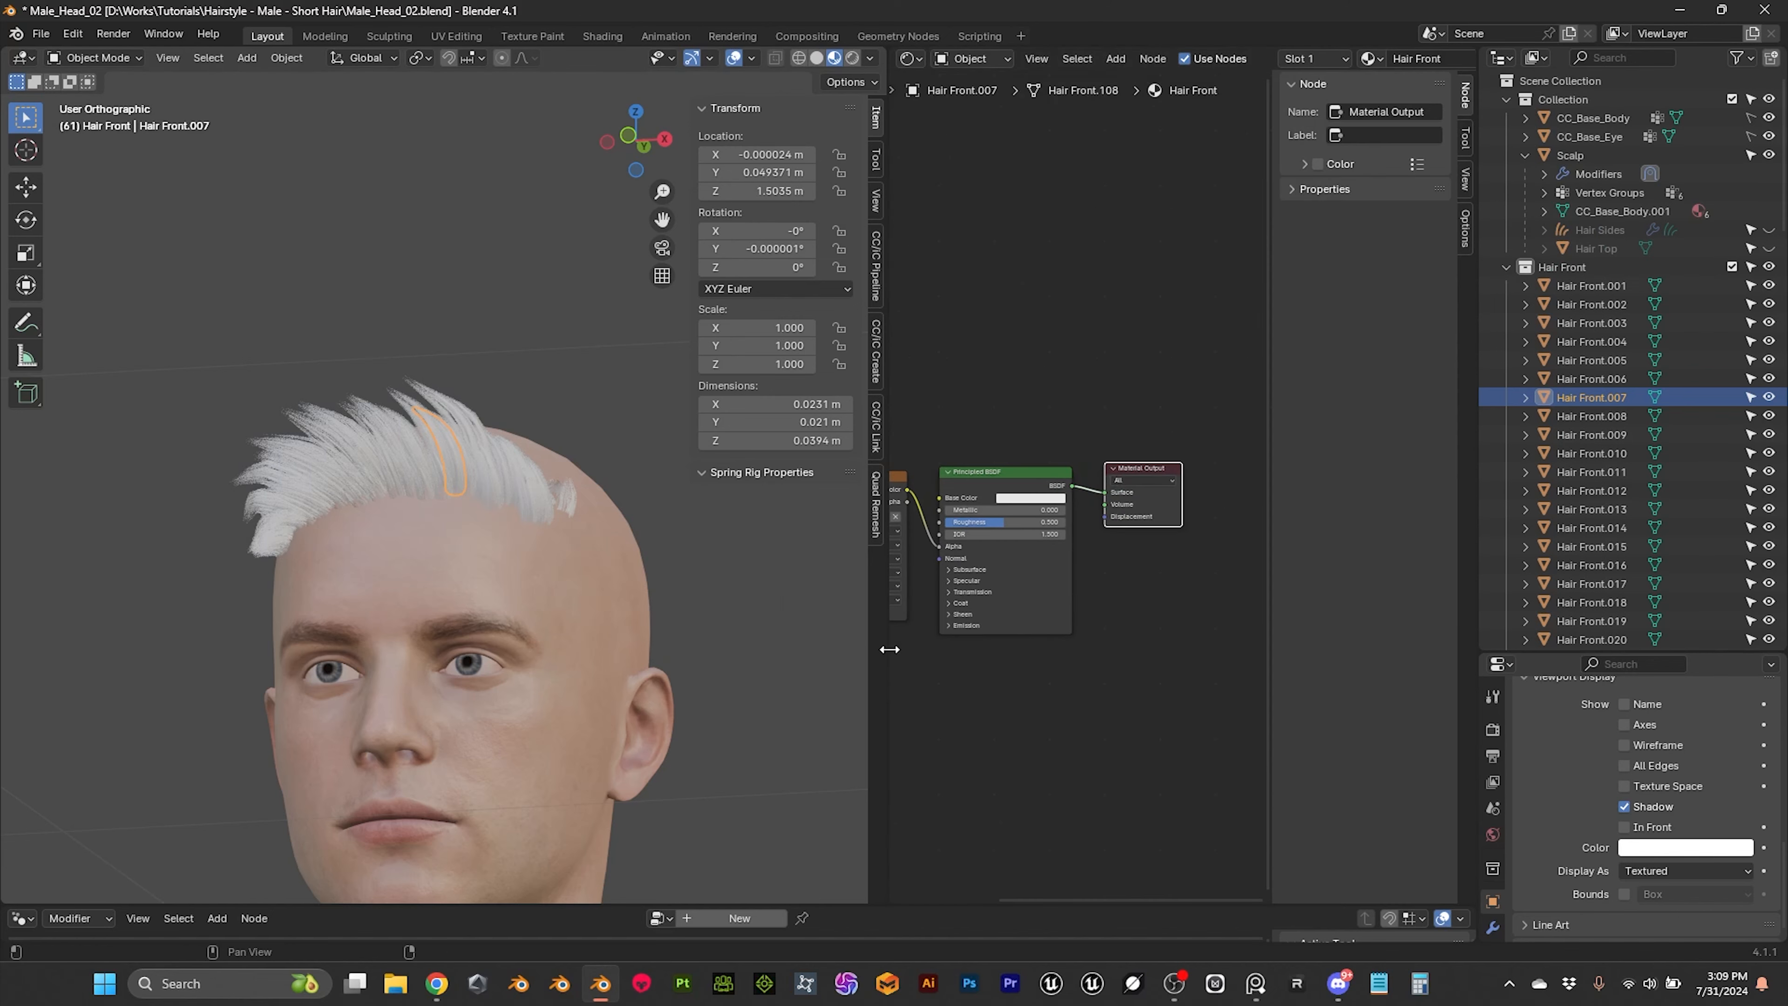
left_click_drag(890, 649, 672, 649)
scroll(1030, 336, "up", 3)
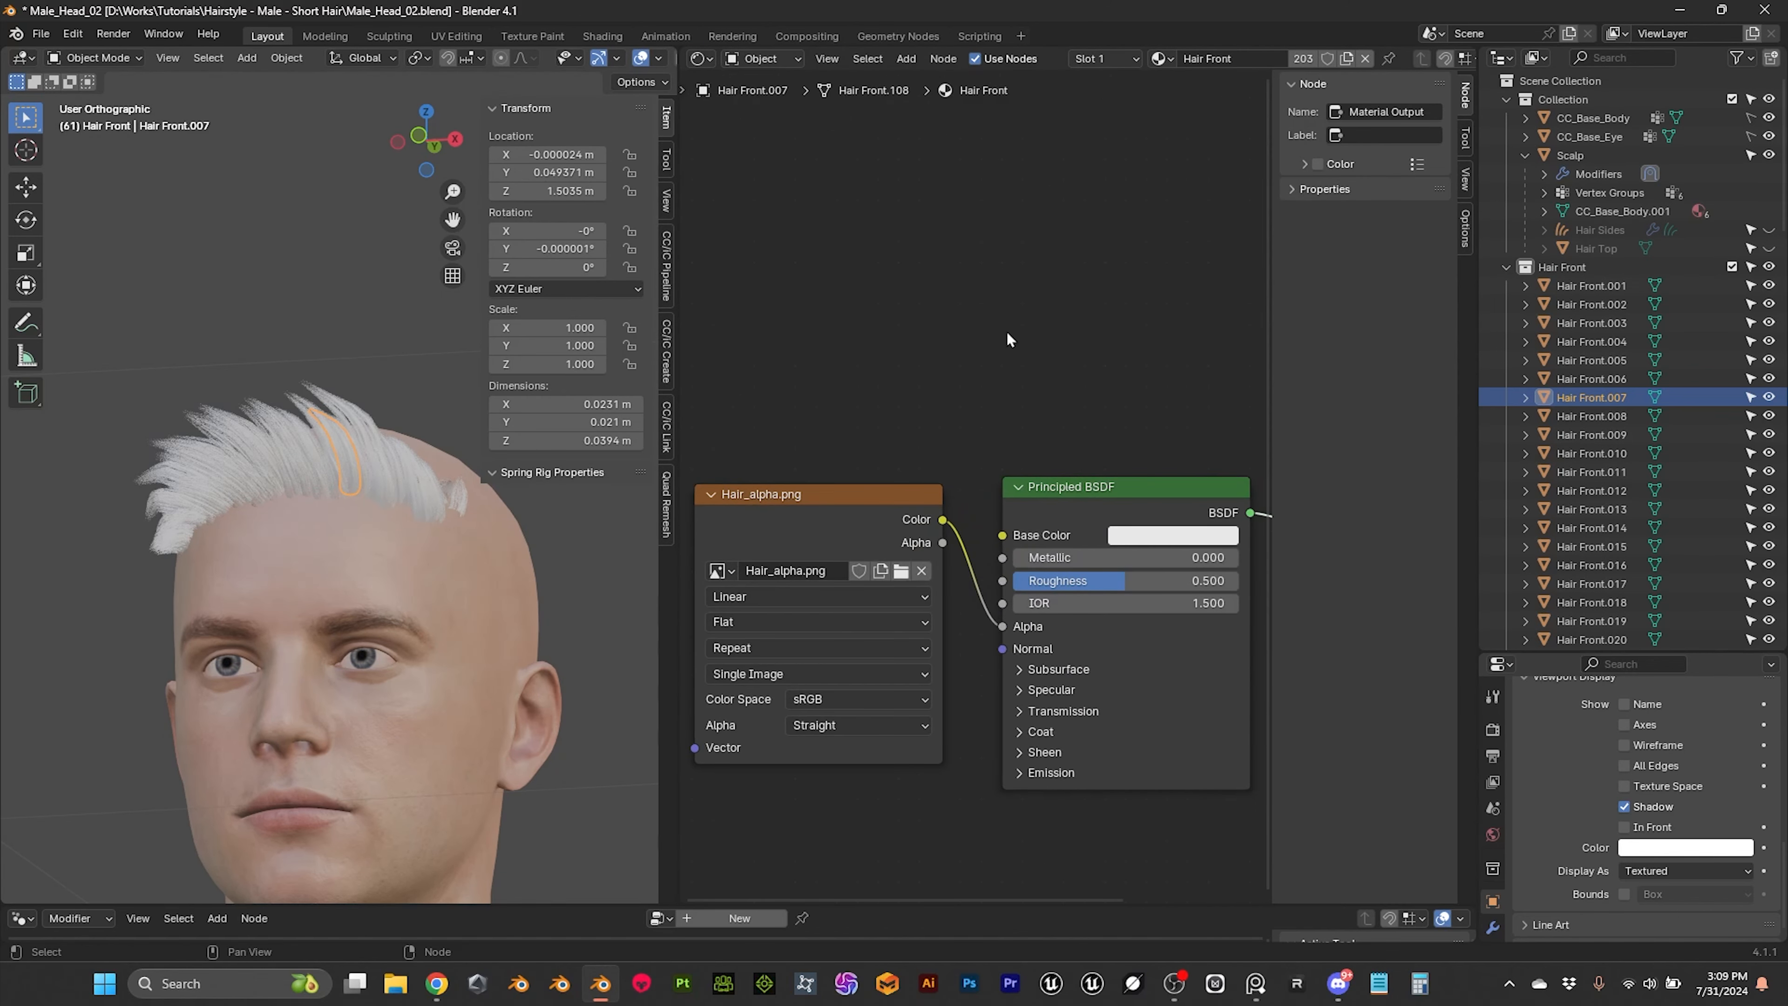
Step: Duplicate the Hair_alpha.png image texture node above the original and load Hair_root.png into the copy
middle_click_drag(1053, 343, 1127, 309)
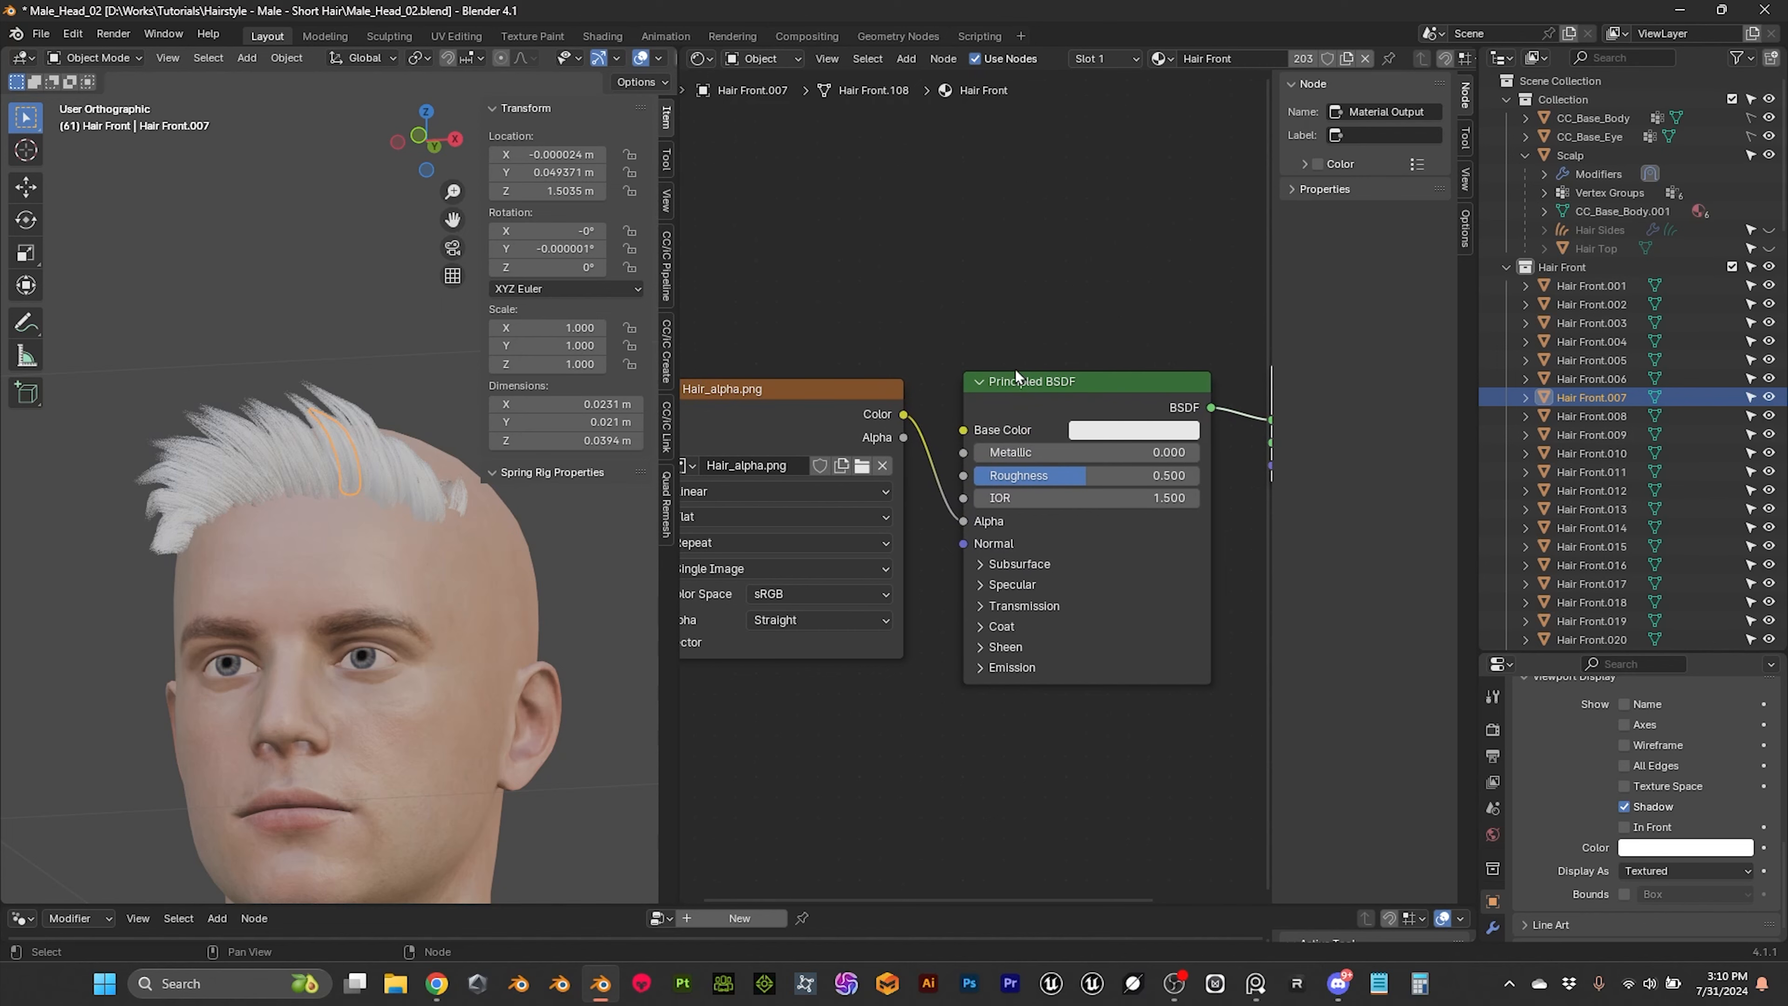
left_click_drag(856, 393, 858, 493)
scroll(928, 345, "down", 2)
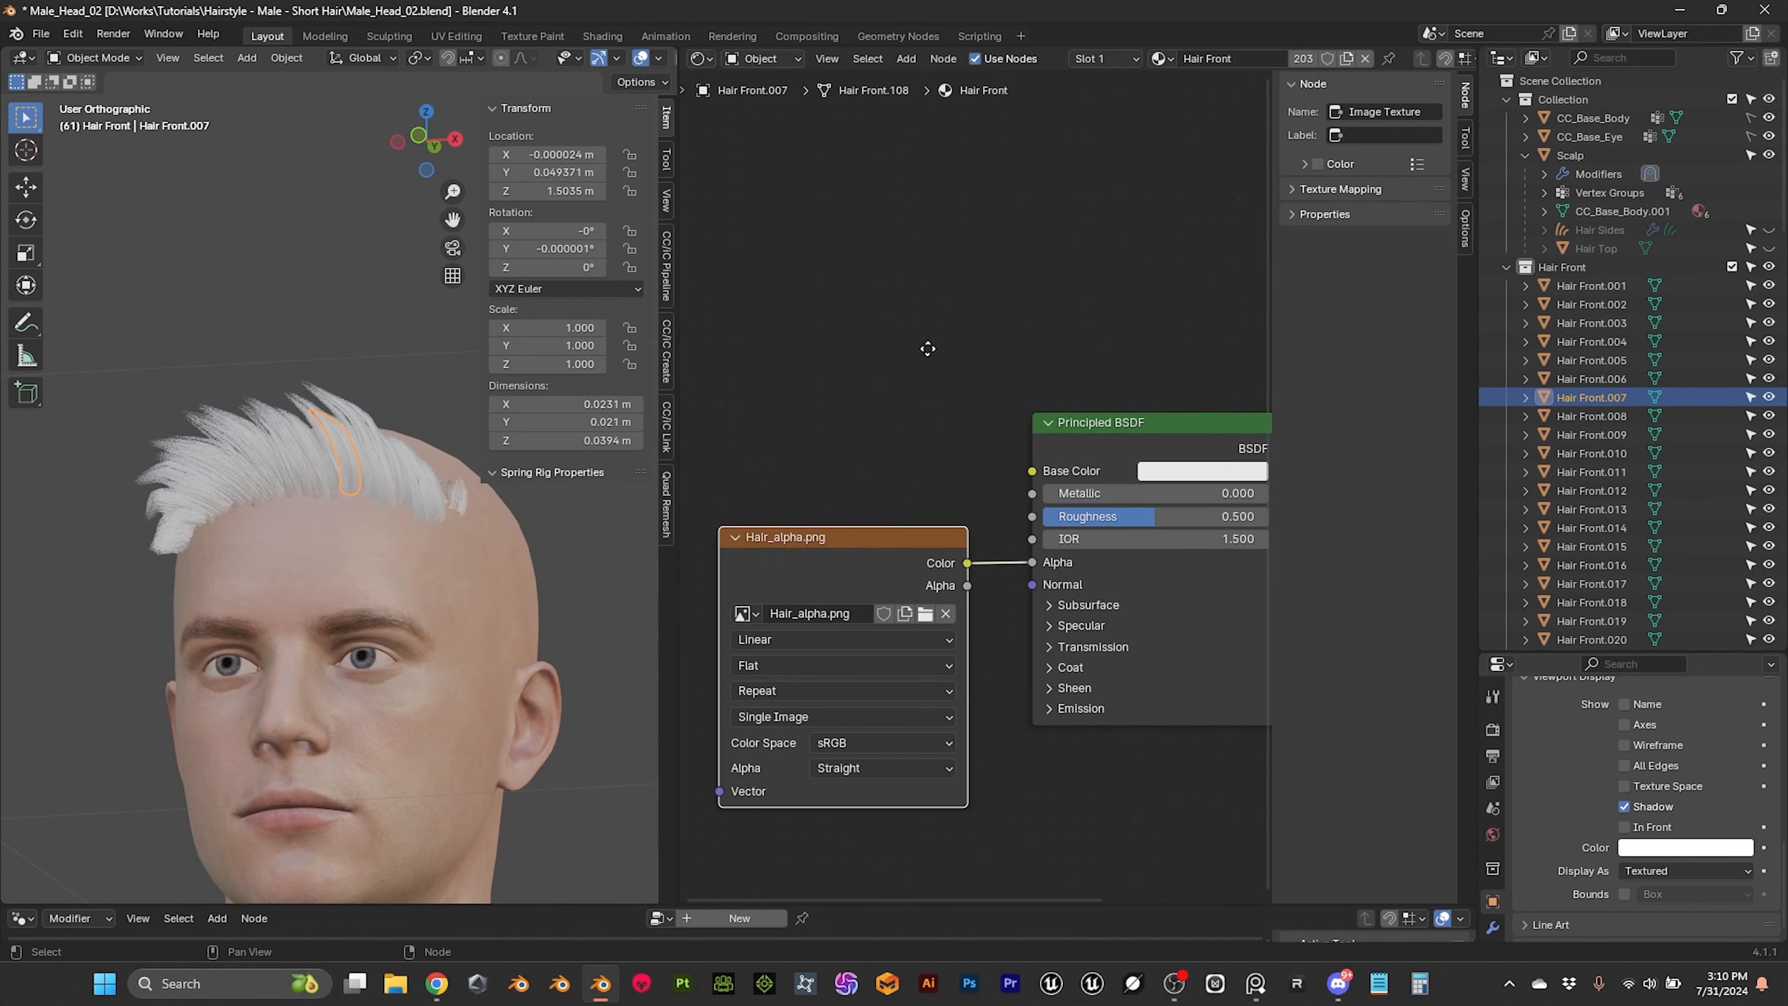
middle_click_drag(933, 334, 899, 310)
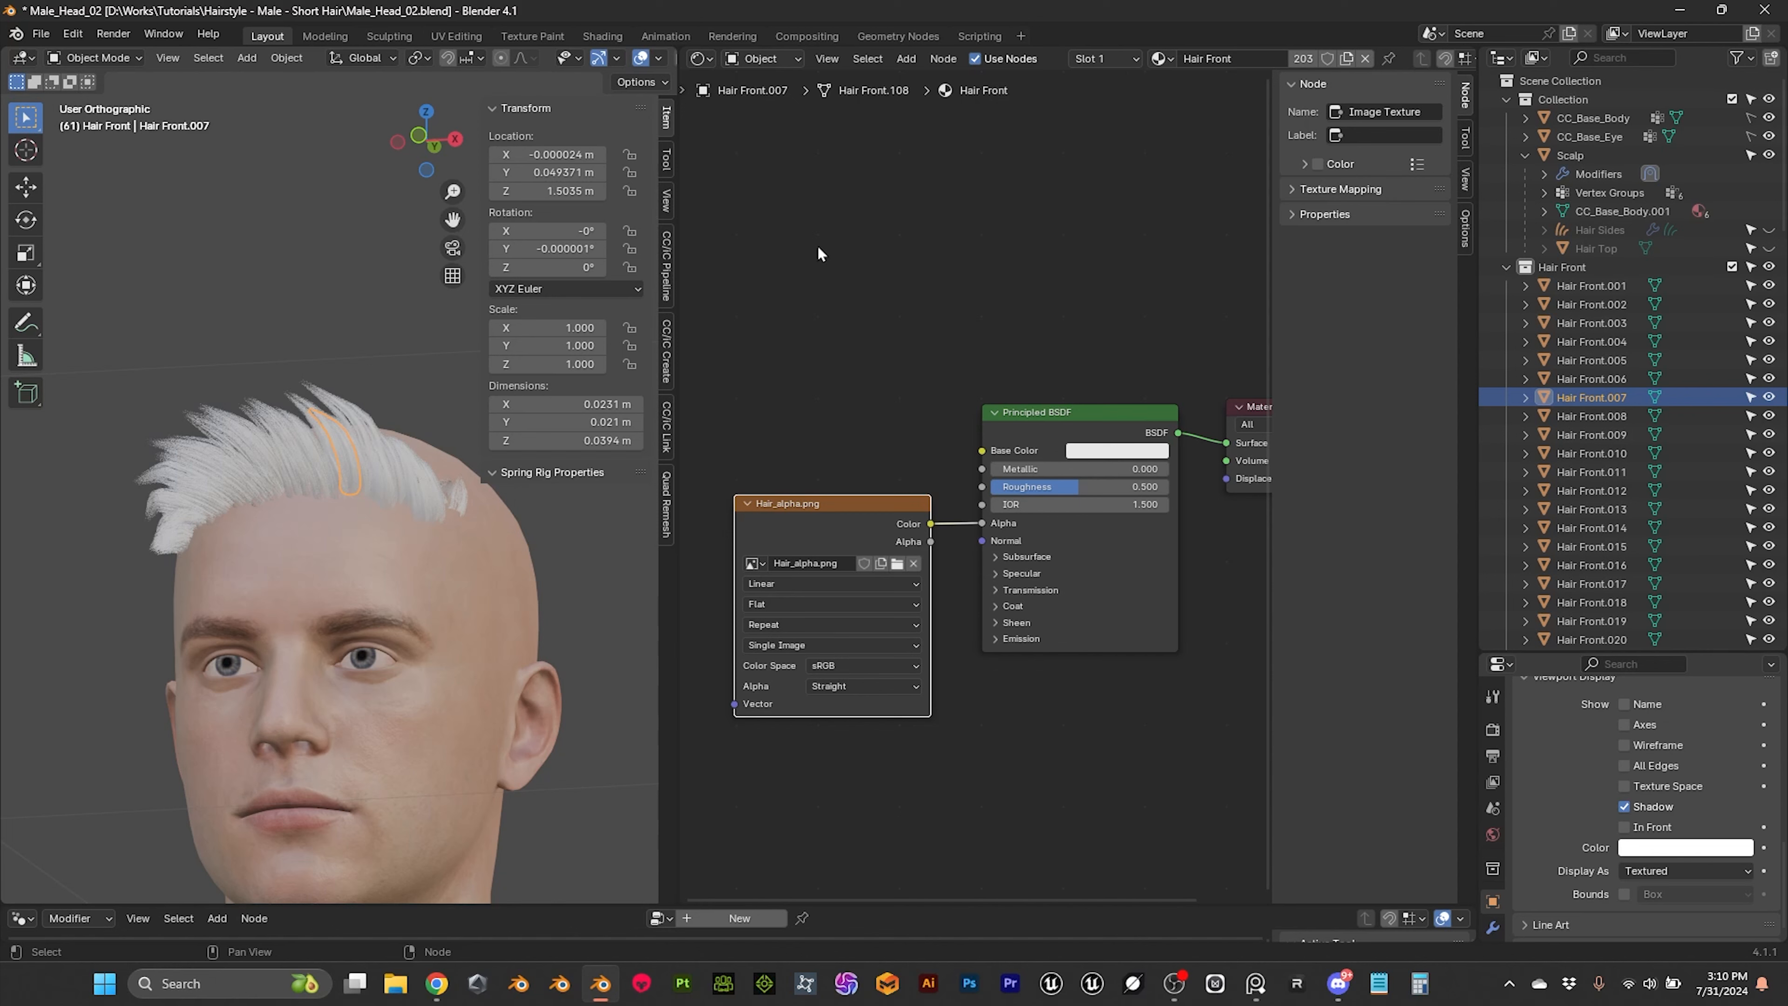
key("shift+d")
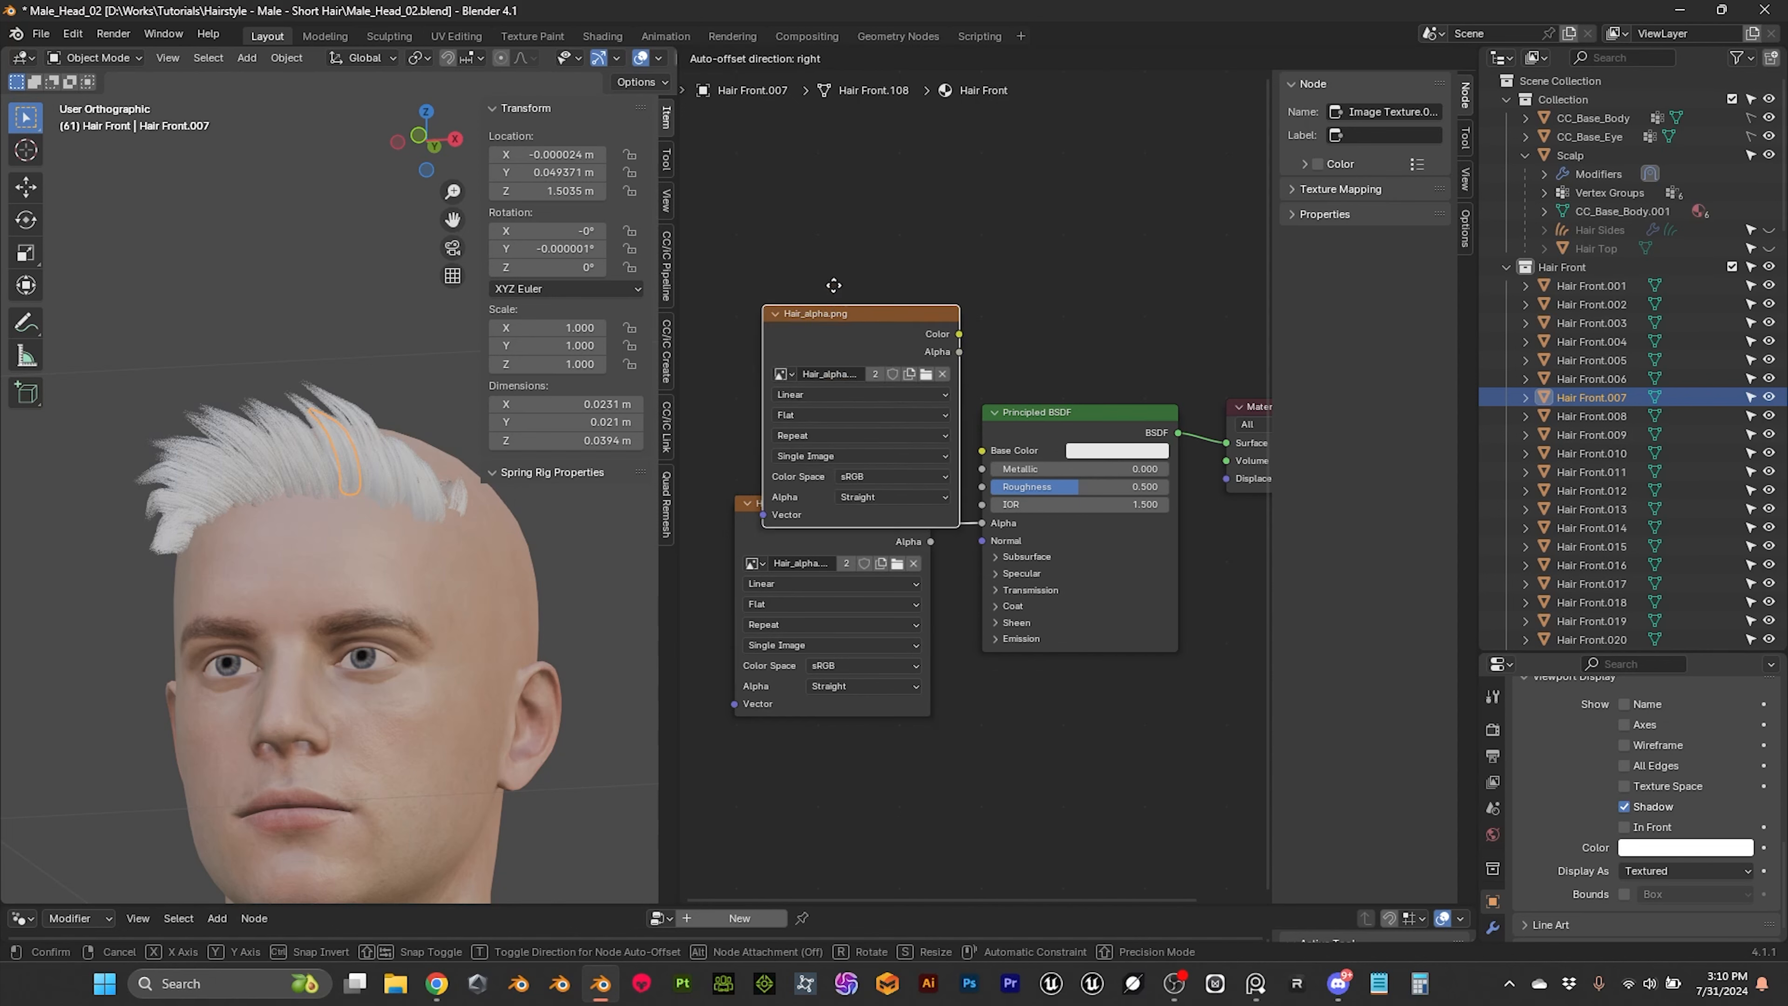
left_click(803, 190)
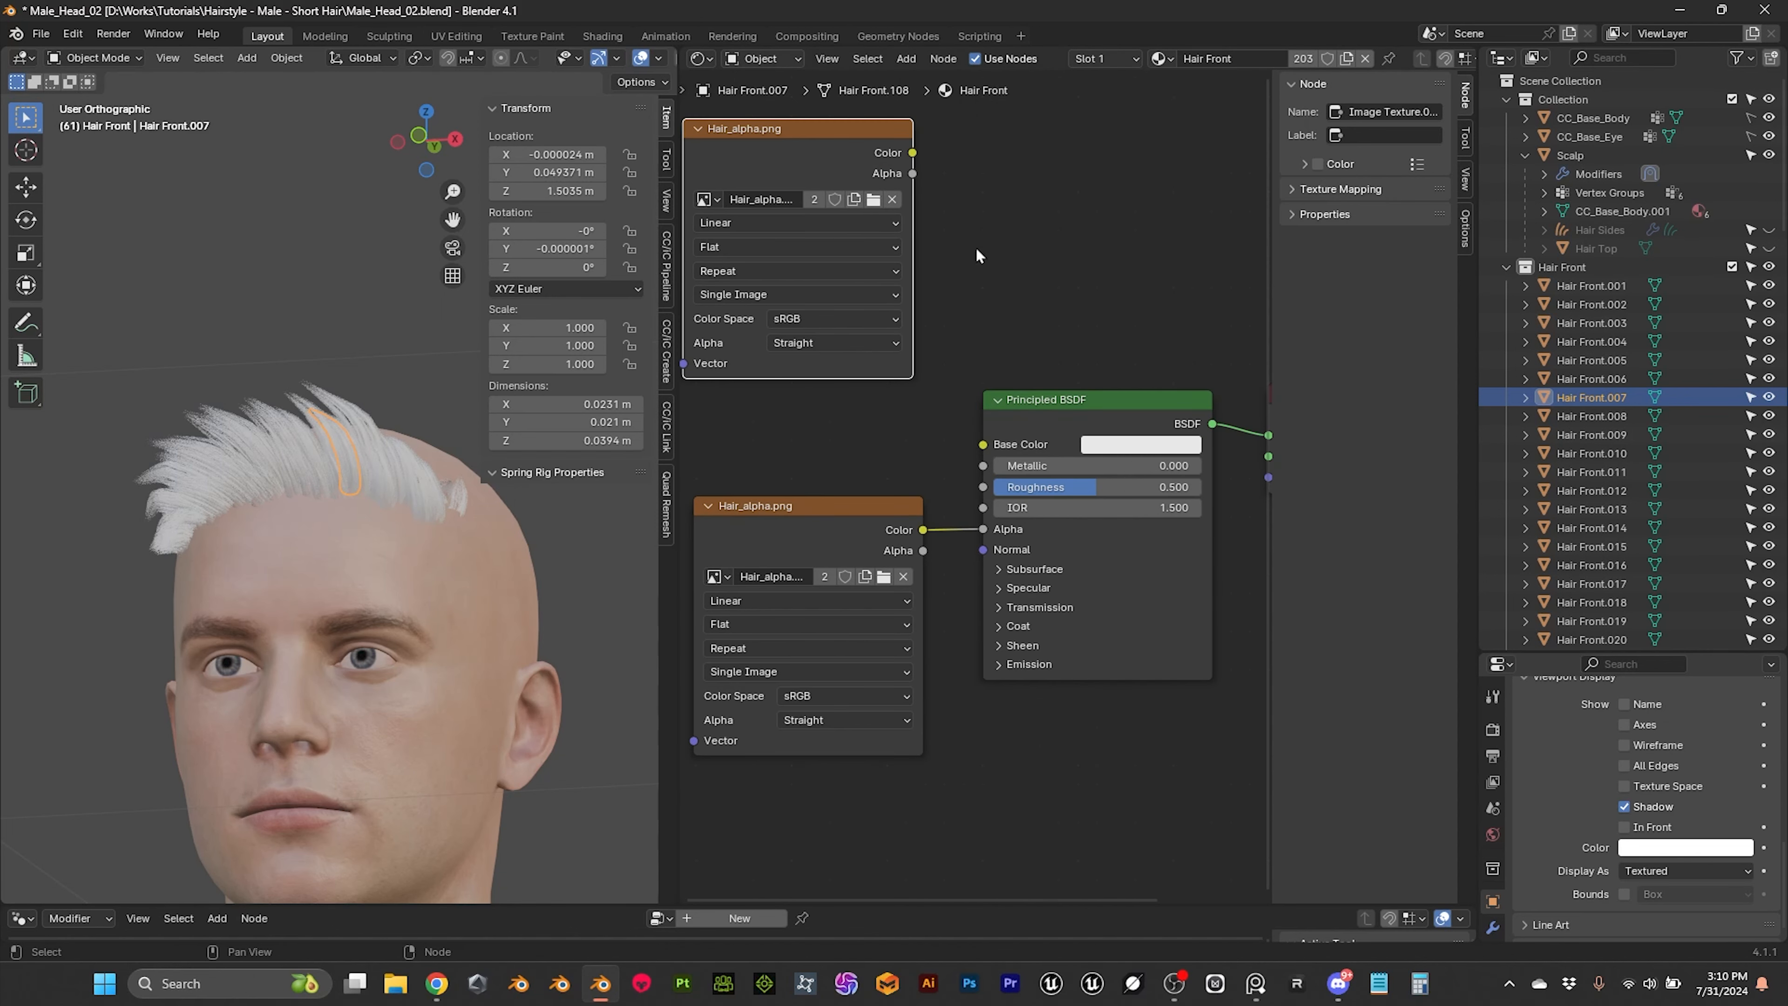
scroll(999, 275, "up", 1)
left_click(921, 248)
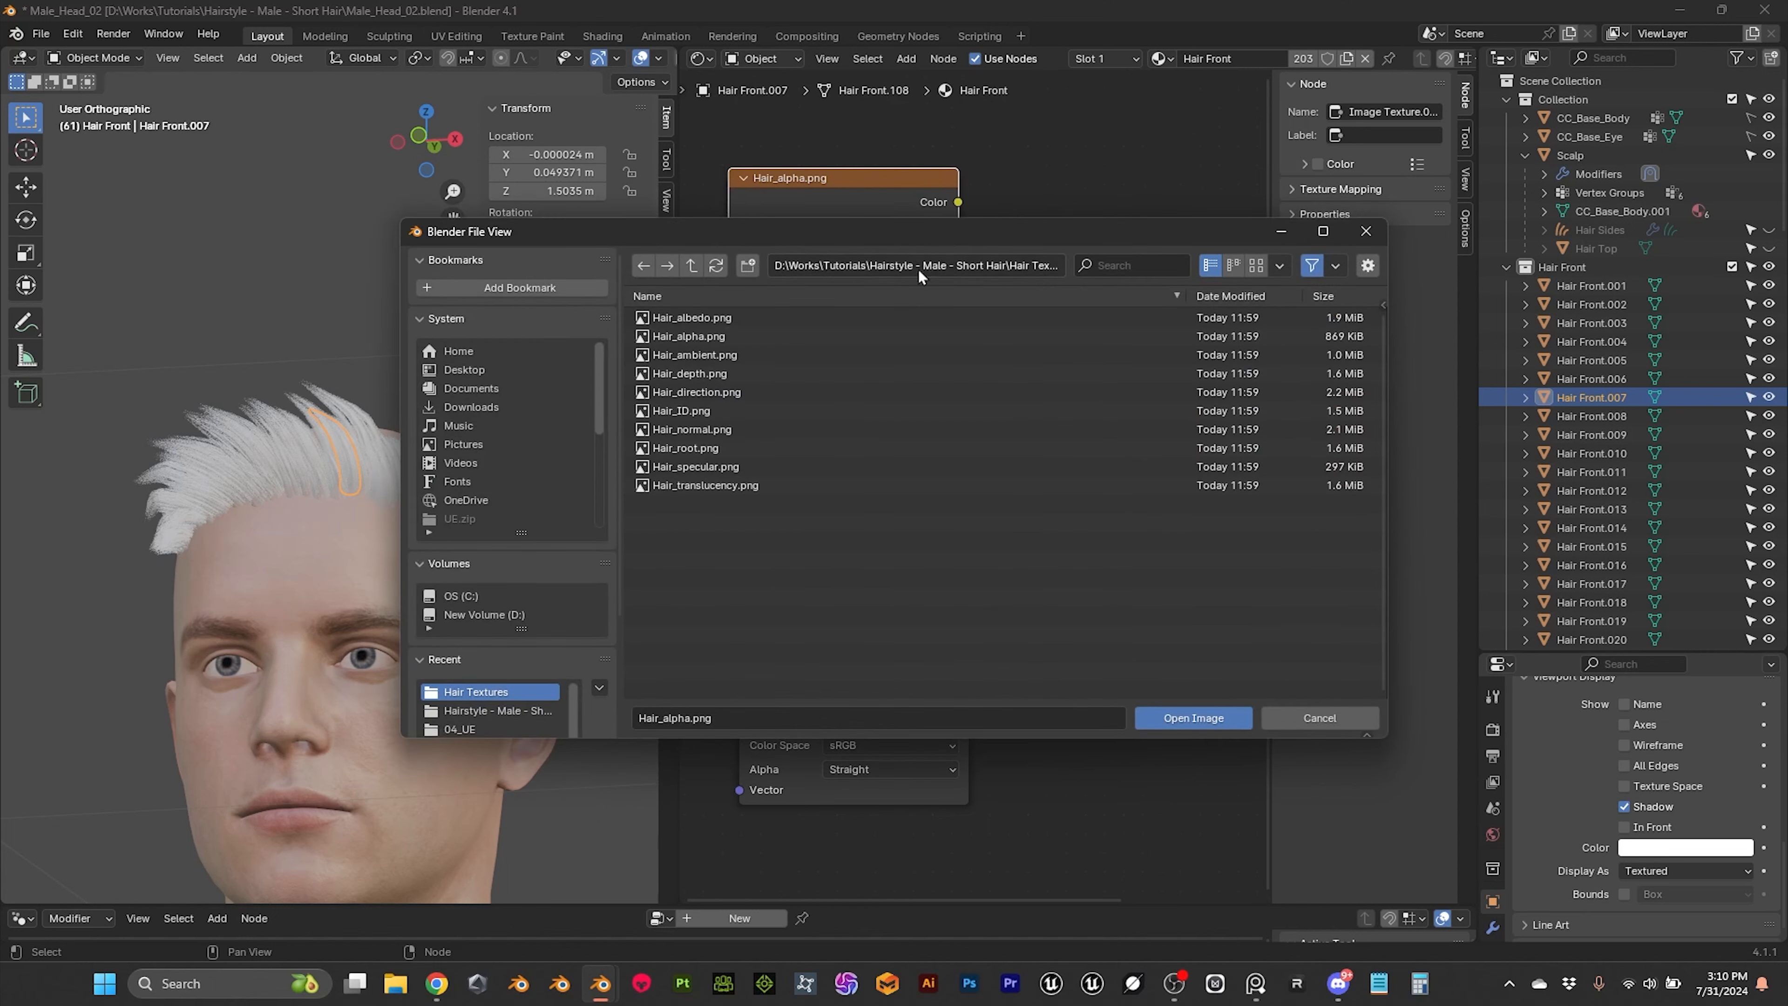
left_click(714, 451)
left_click(1202, 716)
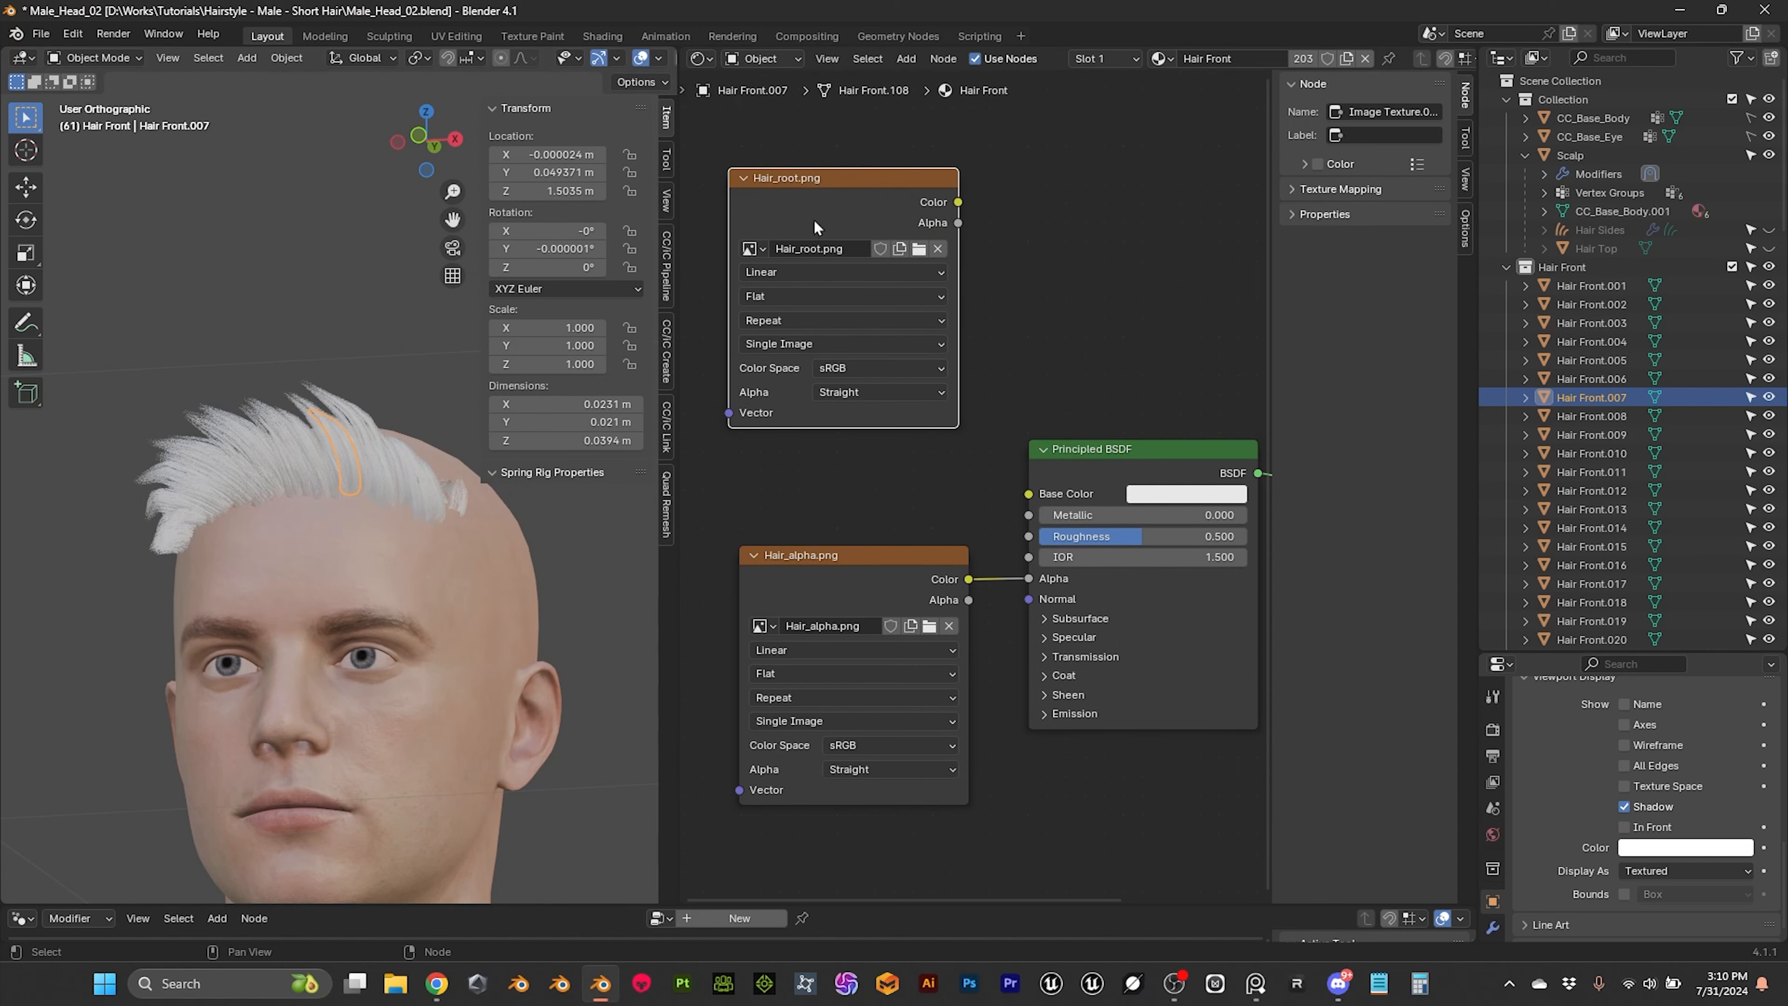
Step: Add a Color Ramp node fed by the Color output of the Hair_root.png texture
middle_click_drag(976, 193, 875, 242)
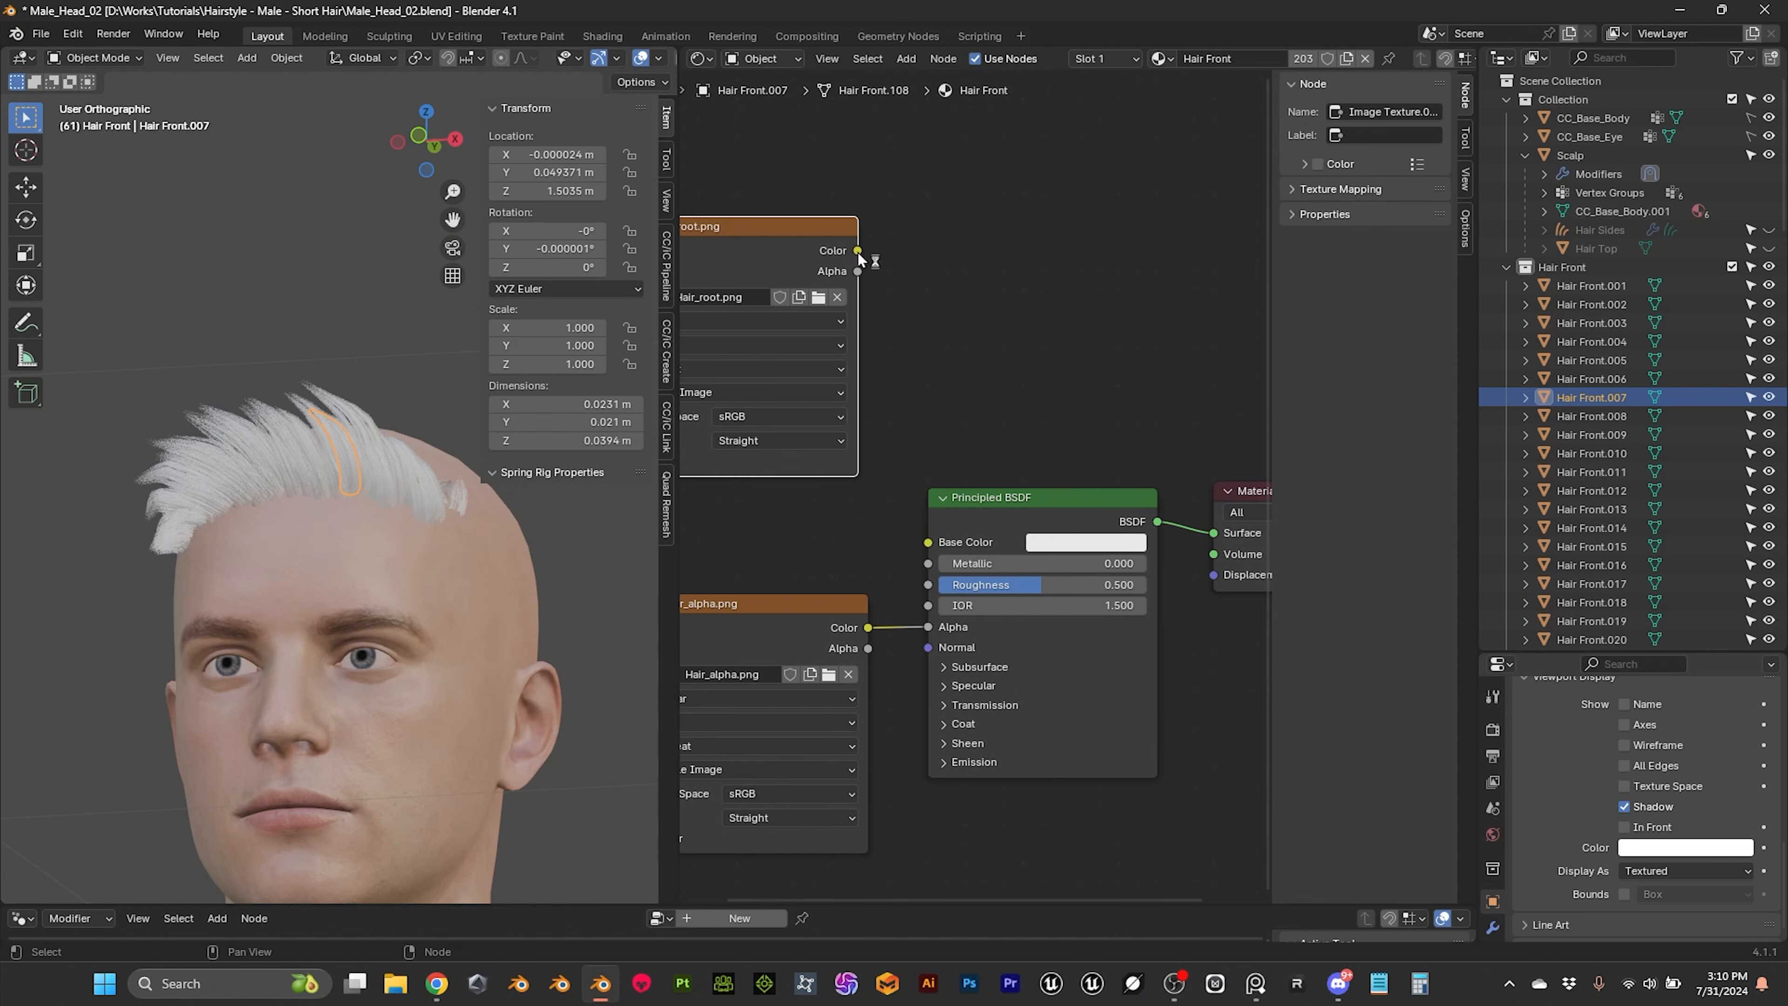
left_click_drag(858, 250, 959, 242)
type("color")
type("ramp")
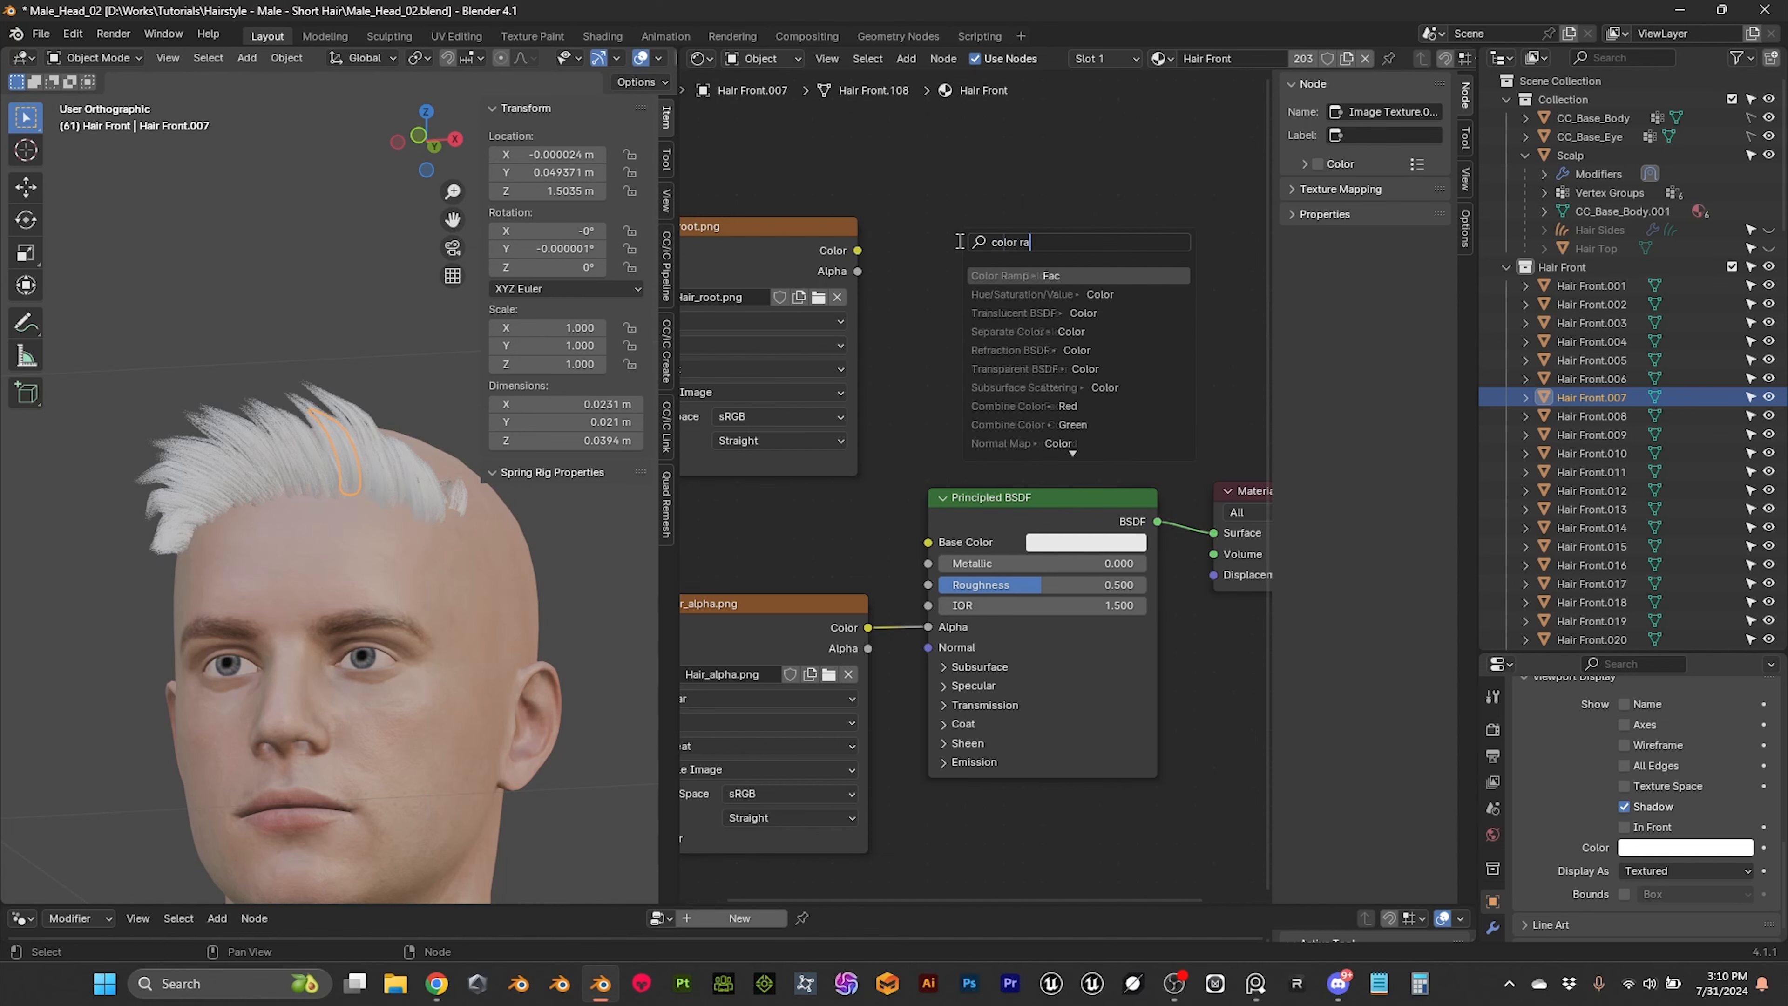
key("Return")
left_click(970, 223)
scroll(821, 181, "down", 2)
middle_click_drag(818, 177, 830, 188)
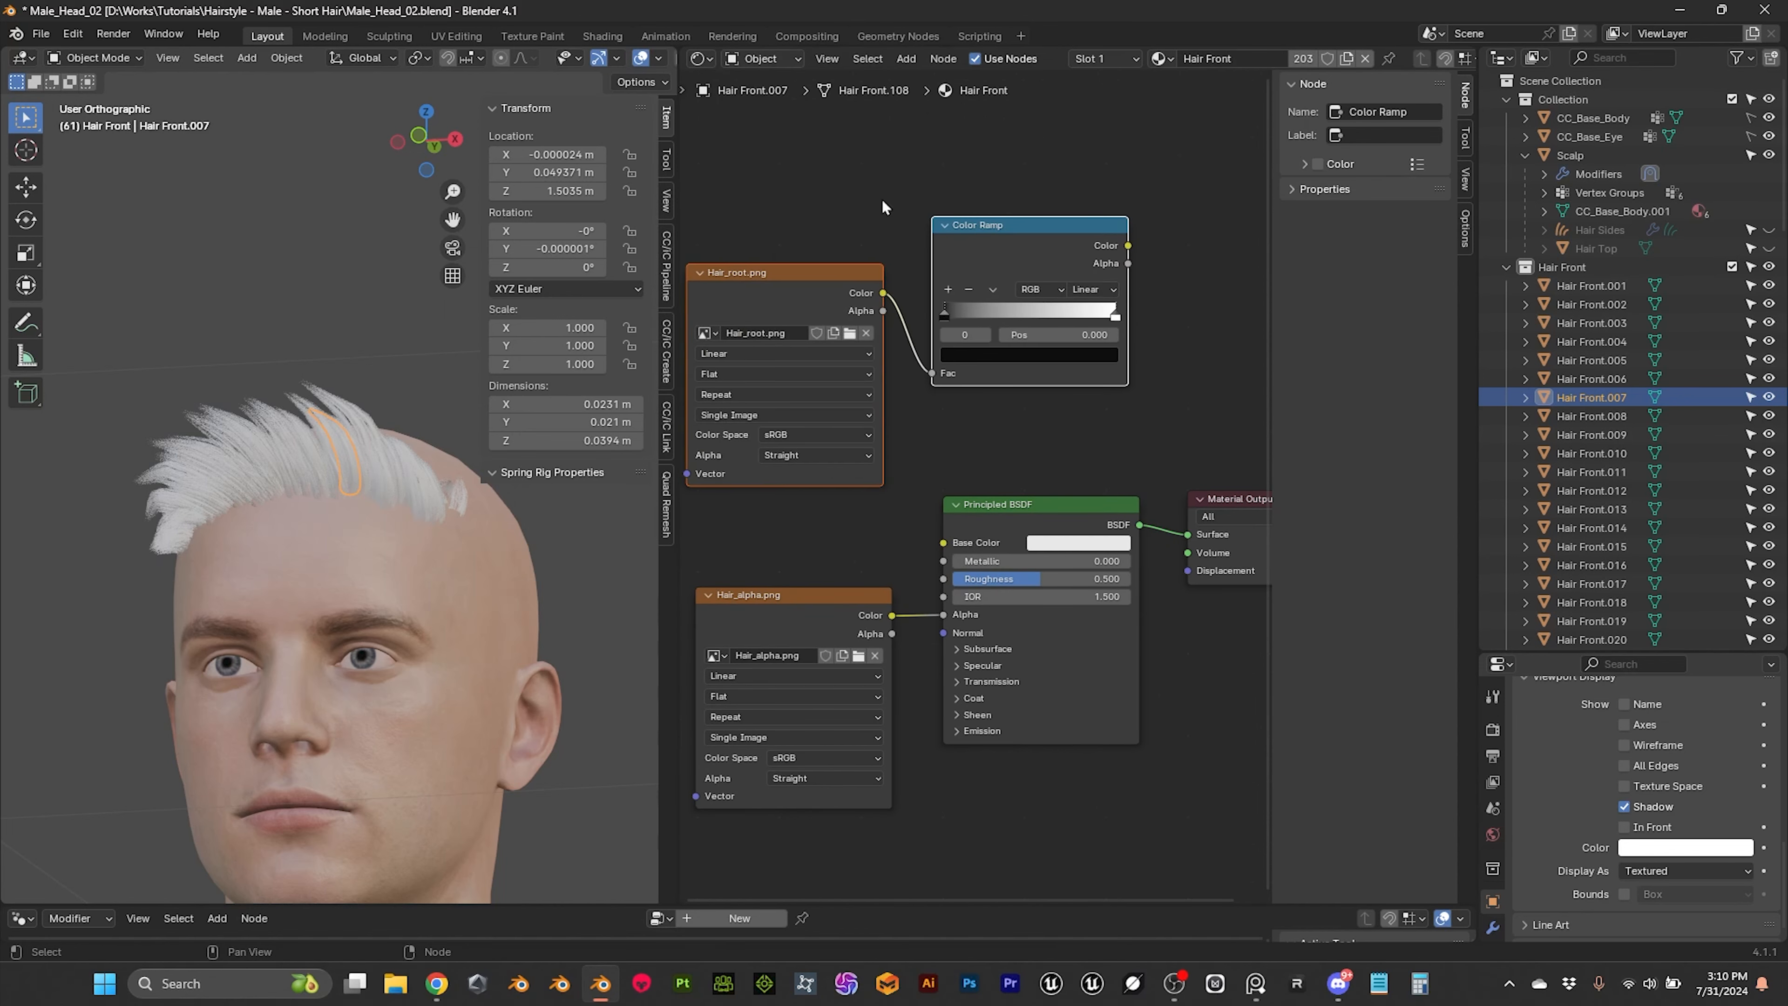
Step: Connect the Color Ramp's Color output to the Principled BSDF's Base Color and view the result on the hair
left_click_drag(881, 199, 965, 296)
left_click_drag(986, 228, 735, 301)
middle_click_drag(736, 301, 851, 243)
scroll(851, 243, "up", 2)
left_click_drag(1021, 262, 1098, 524)
middle_click_drag(1056, 518, 1112, 509)
scroll(305, 462, "up", 4)
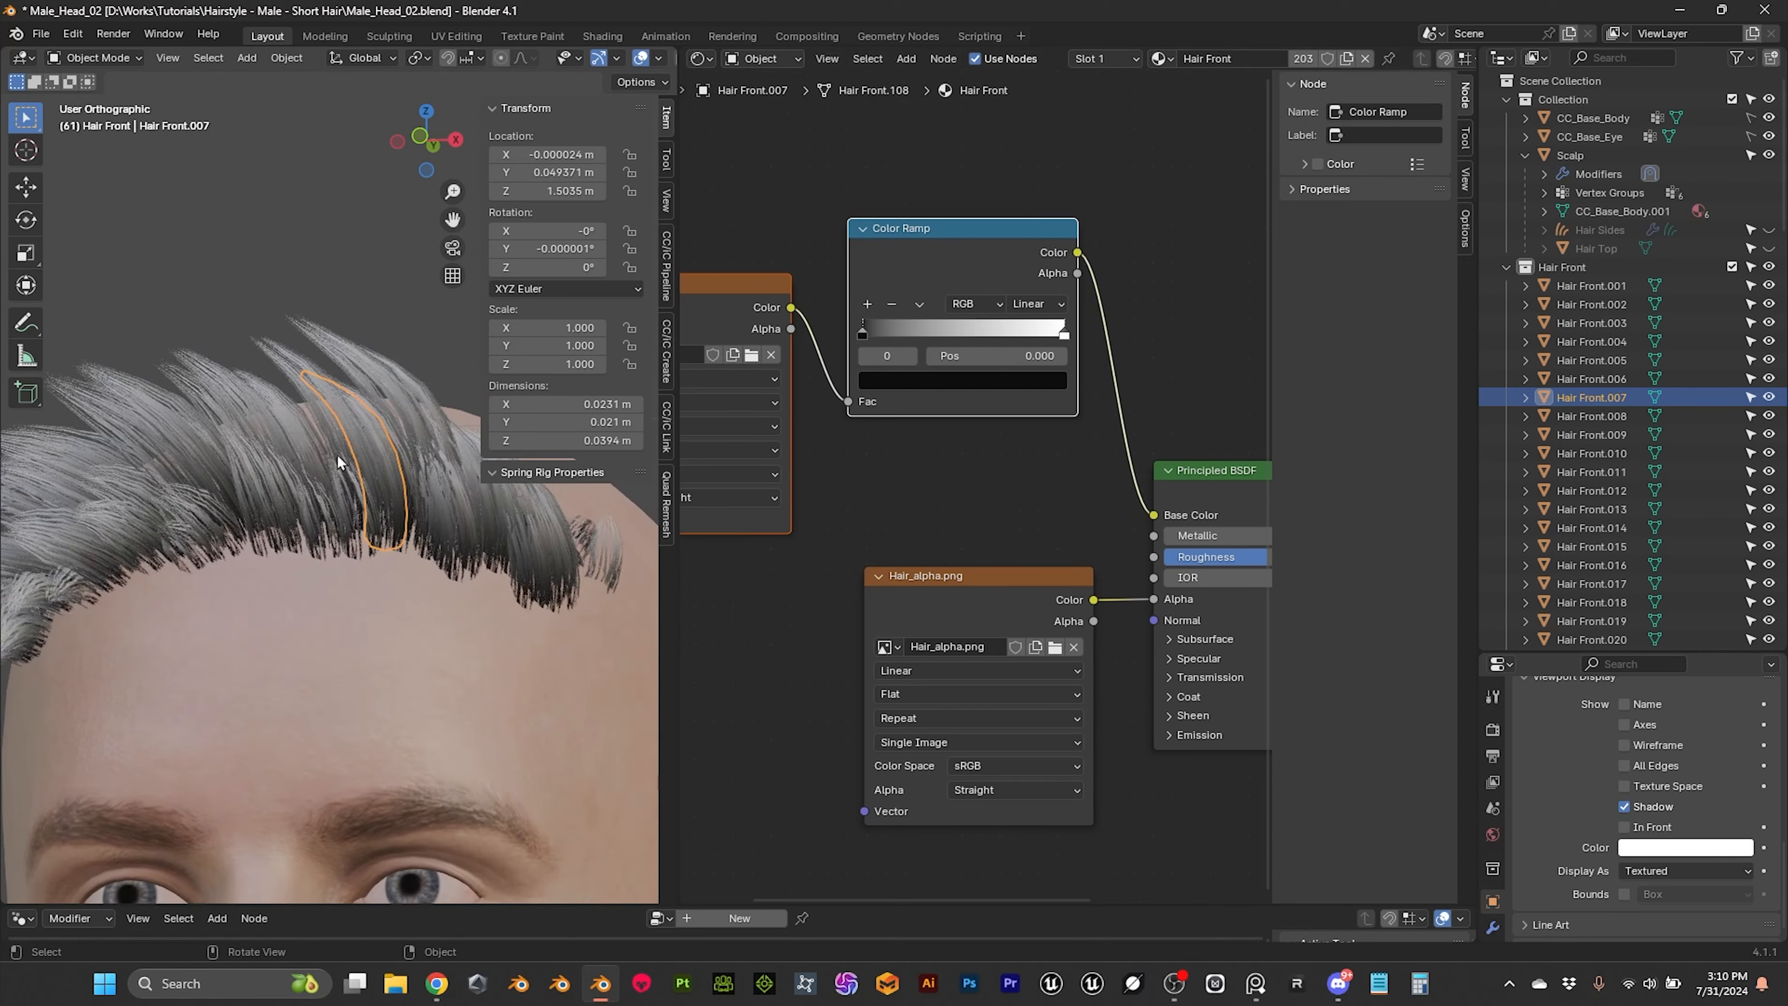
middle_click_drag(687, 359, 750, 363)
middle_click_drag(482, 567, 445, 623)
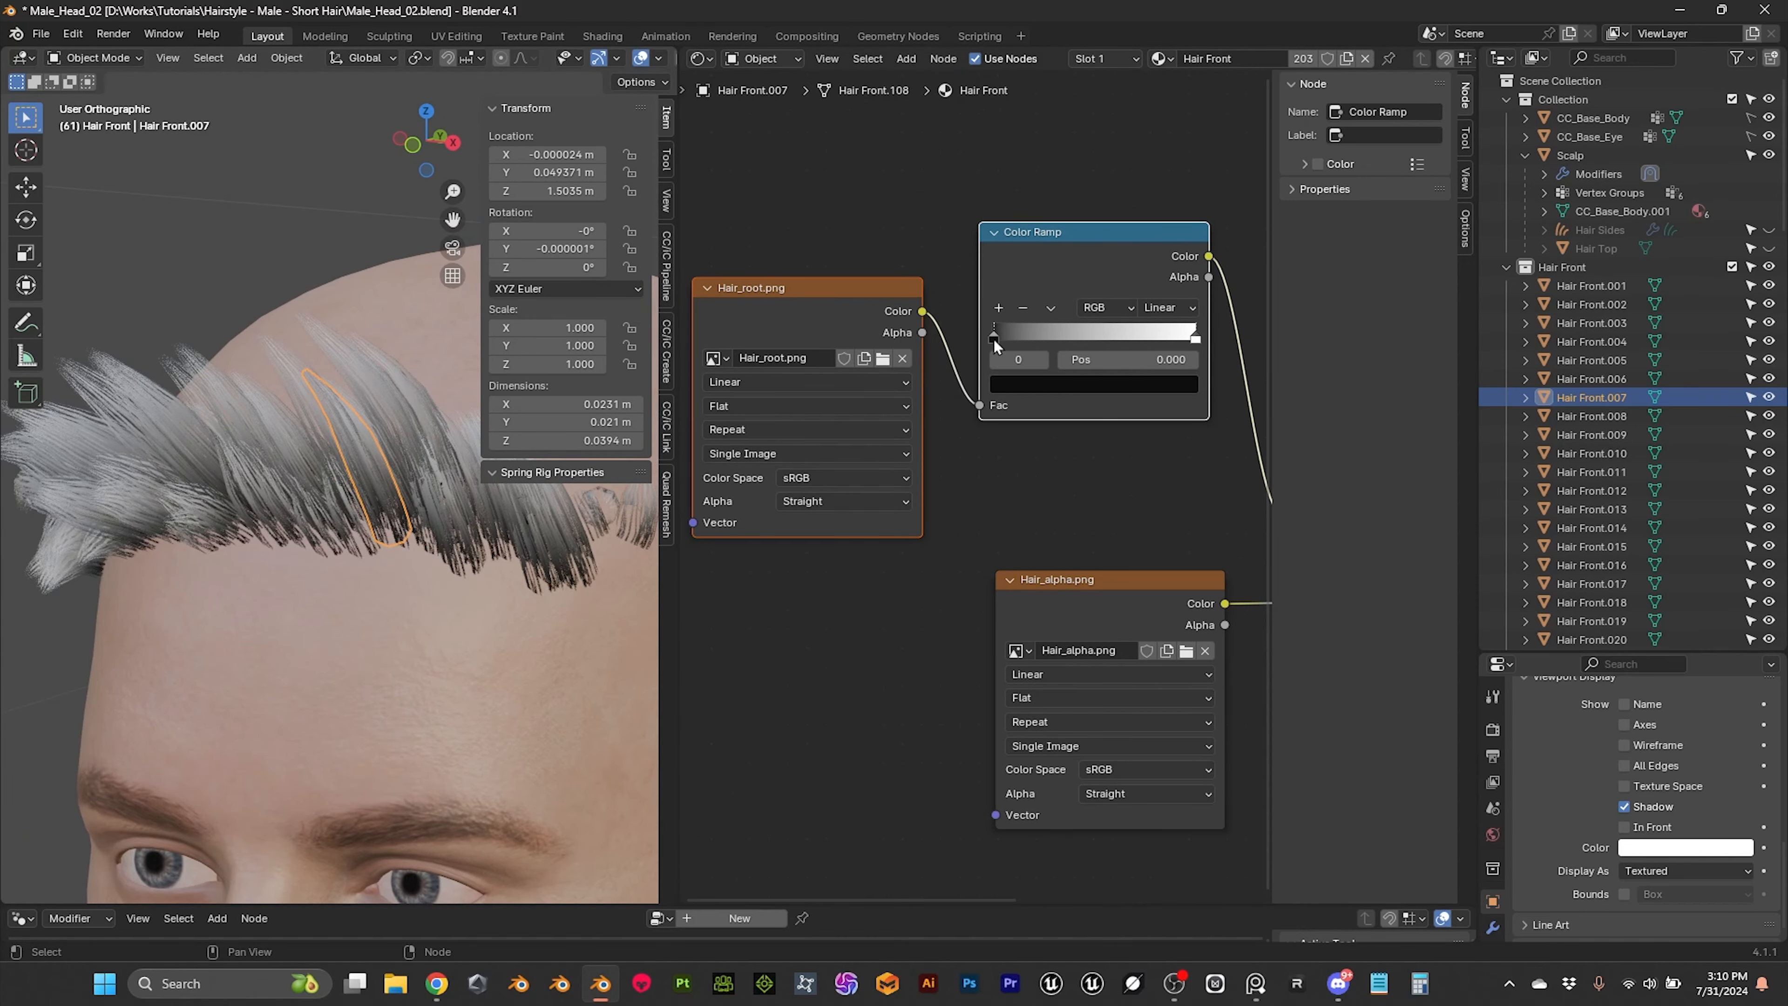
Step: Recolour the Color Ramp's black stop to brown 6D3F2F, move it to position 0.095, and copy its hex code
left_click(1049, 385)
left_click_drag(1184, 182, 1183, 118)
left_click_drag(1083, 166, 1073, 224)
left_click_drag(1182, 134, 1183, 174)
mouse_move(1136, 314)
left_mouse_down()
mouse_move(1152, 314)
mouse_move(1135, 314)
left_mouse_up()
left_click(1197, 339)
left_click_drag(996, 344, 1026, 345)
left_click(1065, 385)
left_click(1156, 269)
left_click(1085, 297)
key("ctrl+c")
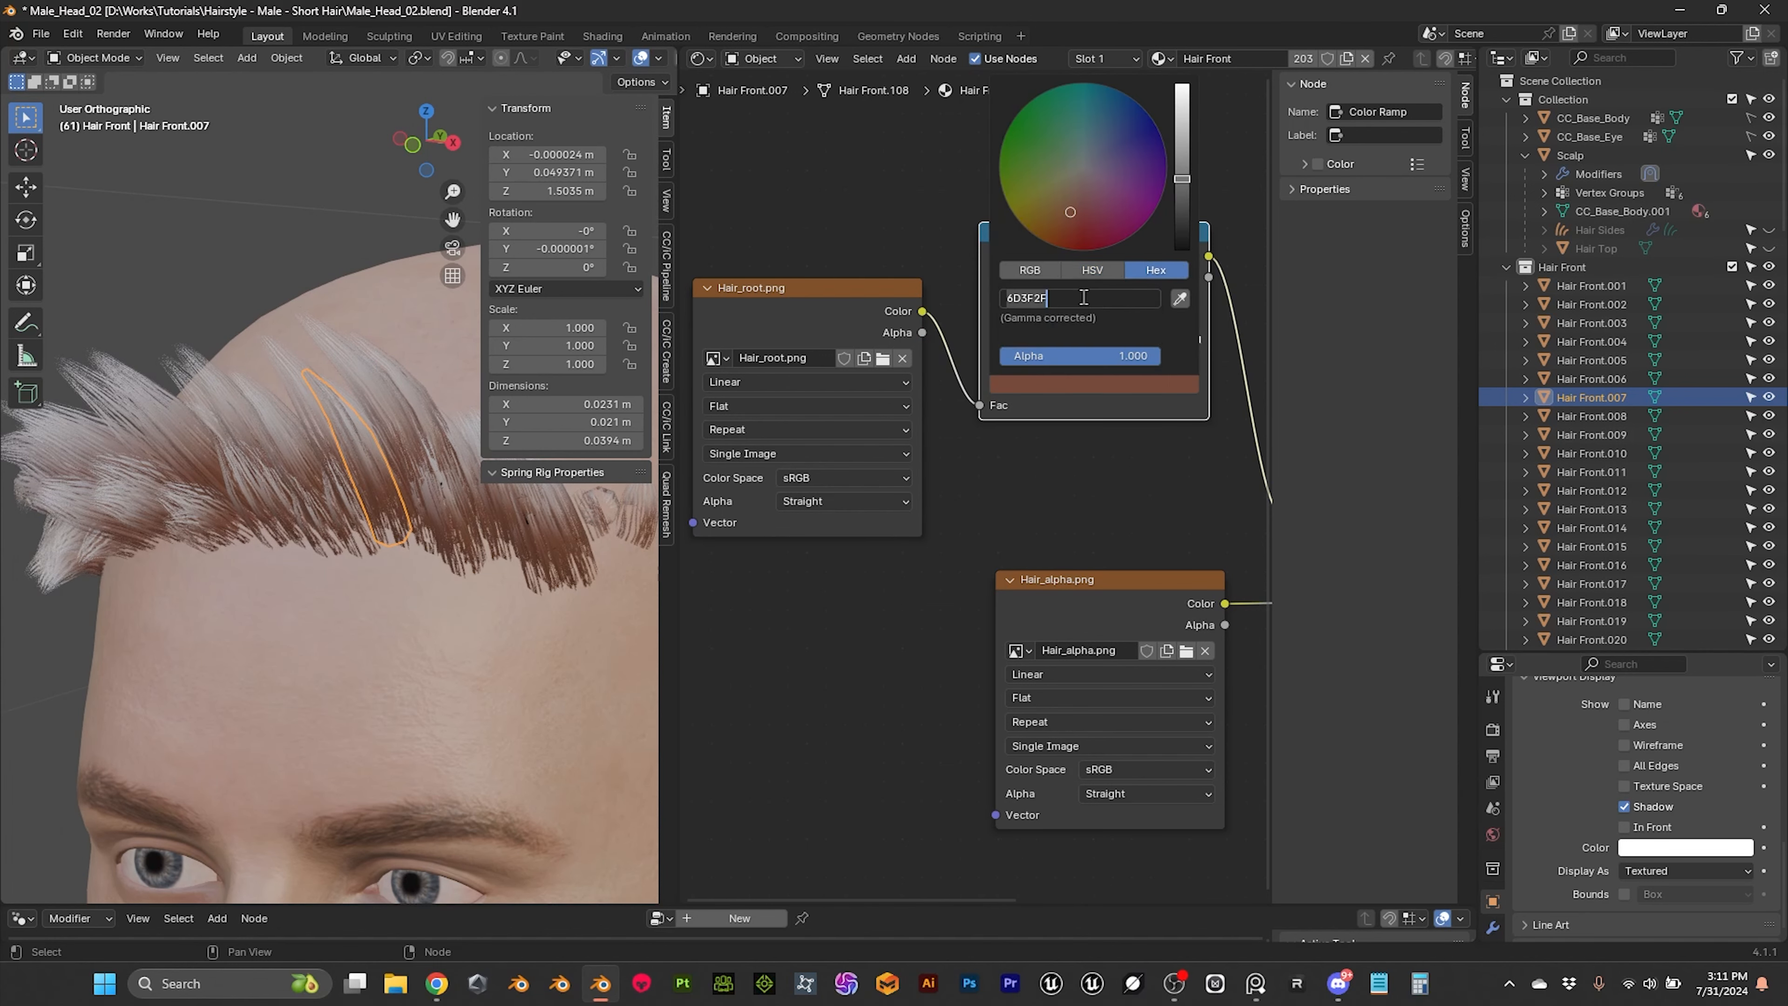
Step: Set the Color Ramp's white end stop to the same brown, hex 6D3F2F
left_click(1198, 493)
left_click(1199, 340)
left_click(1131, 388)
left_click(1085, 296)
key("ctrl+v")
left_click(1150, 247)
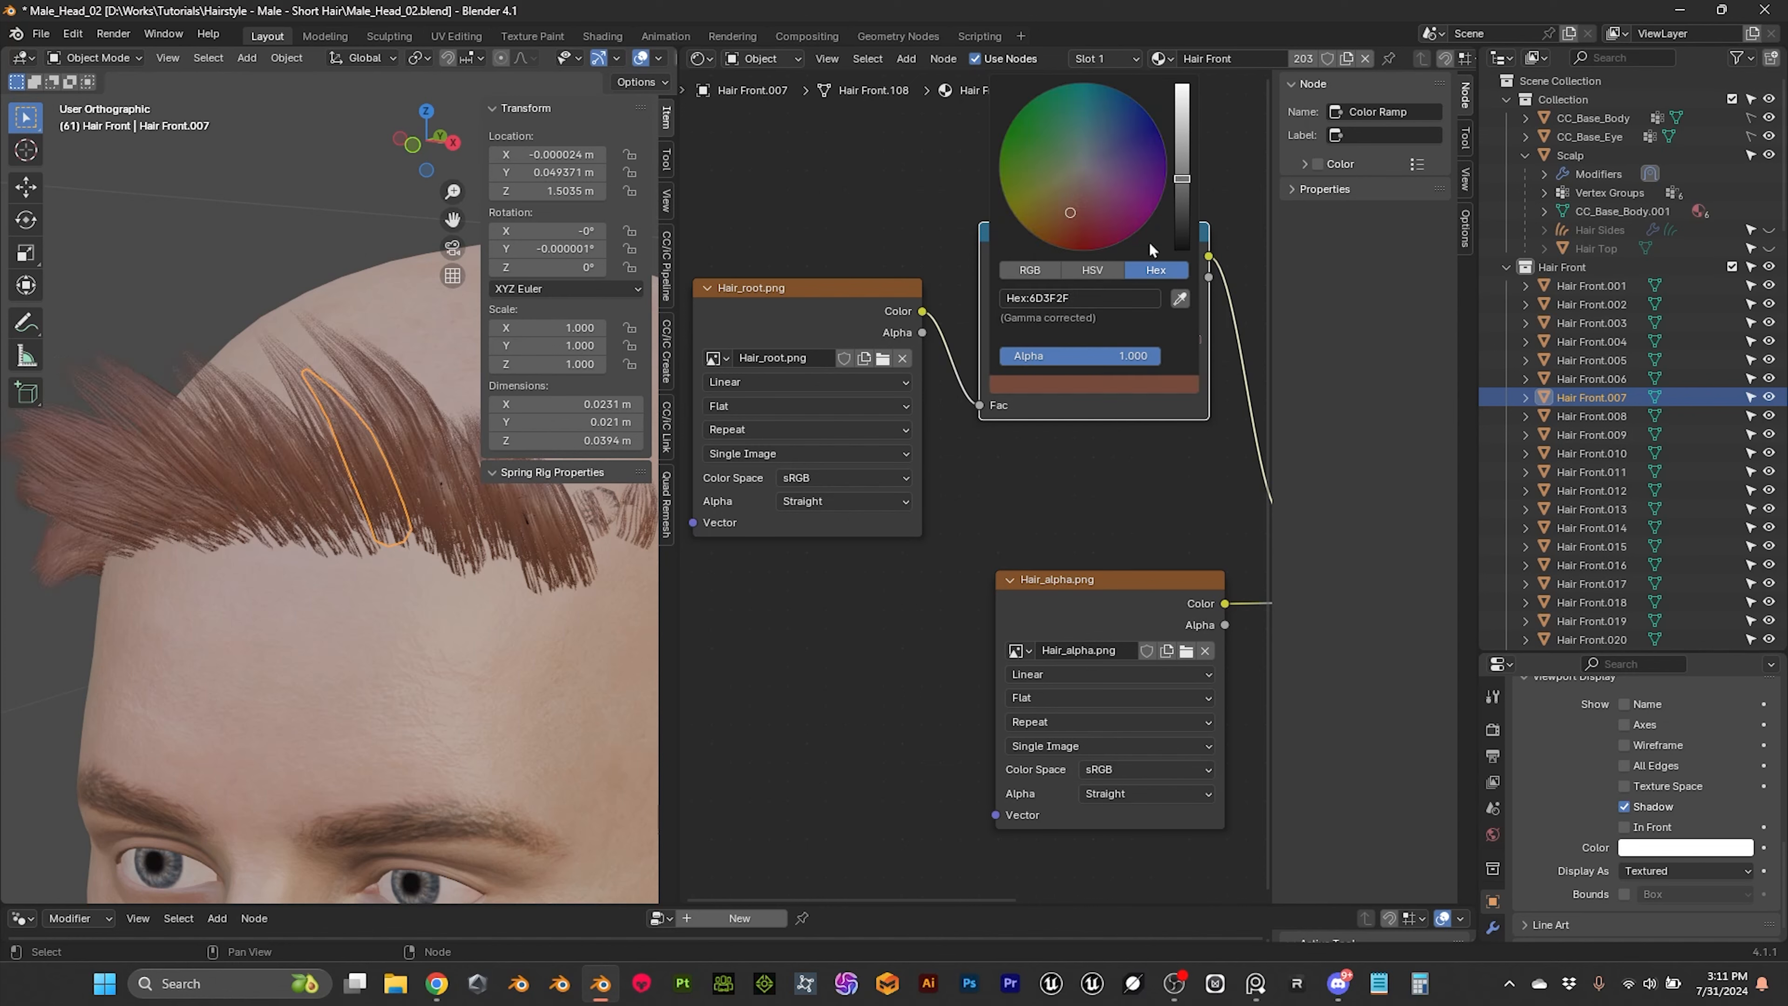
Step: Darken the Color Ramp's root stop to an HSV value of 0.044 and deselect the hair card
left_click(1093, 270)
left_click_drag(1120, 319, 1095, 319)
left_click(1088, 386)
left_click(1088, 386)
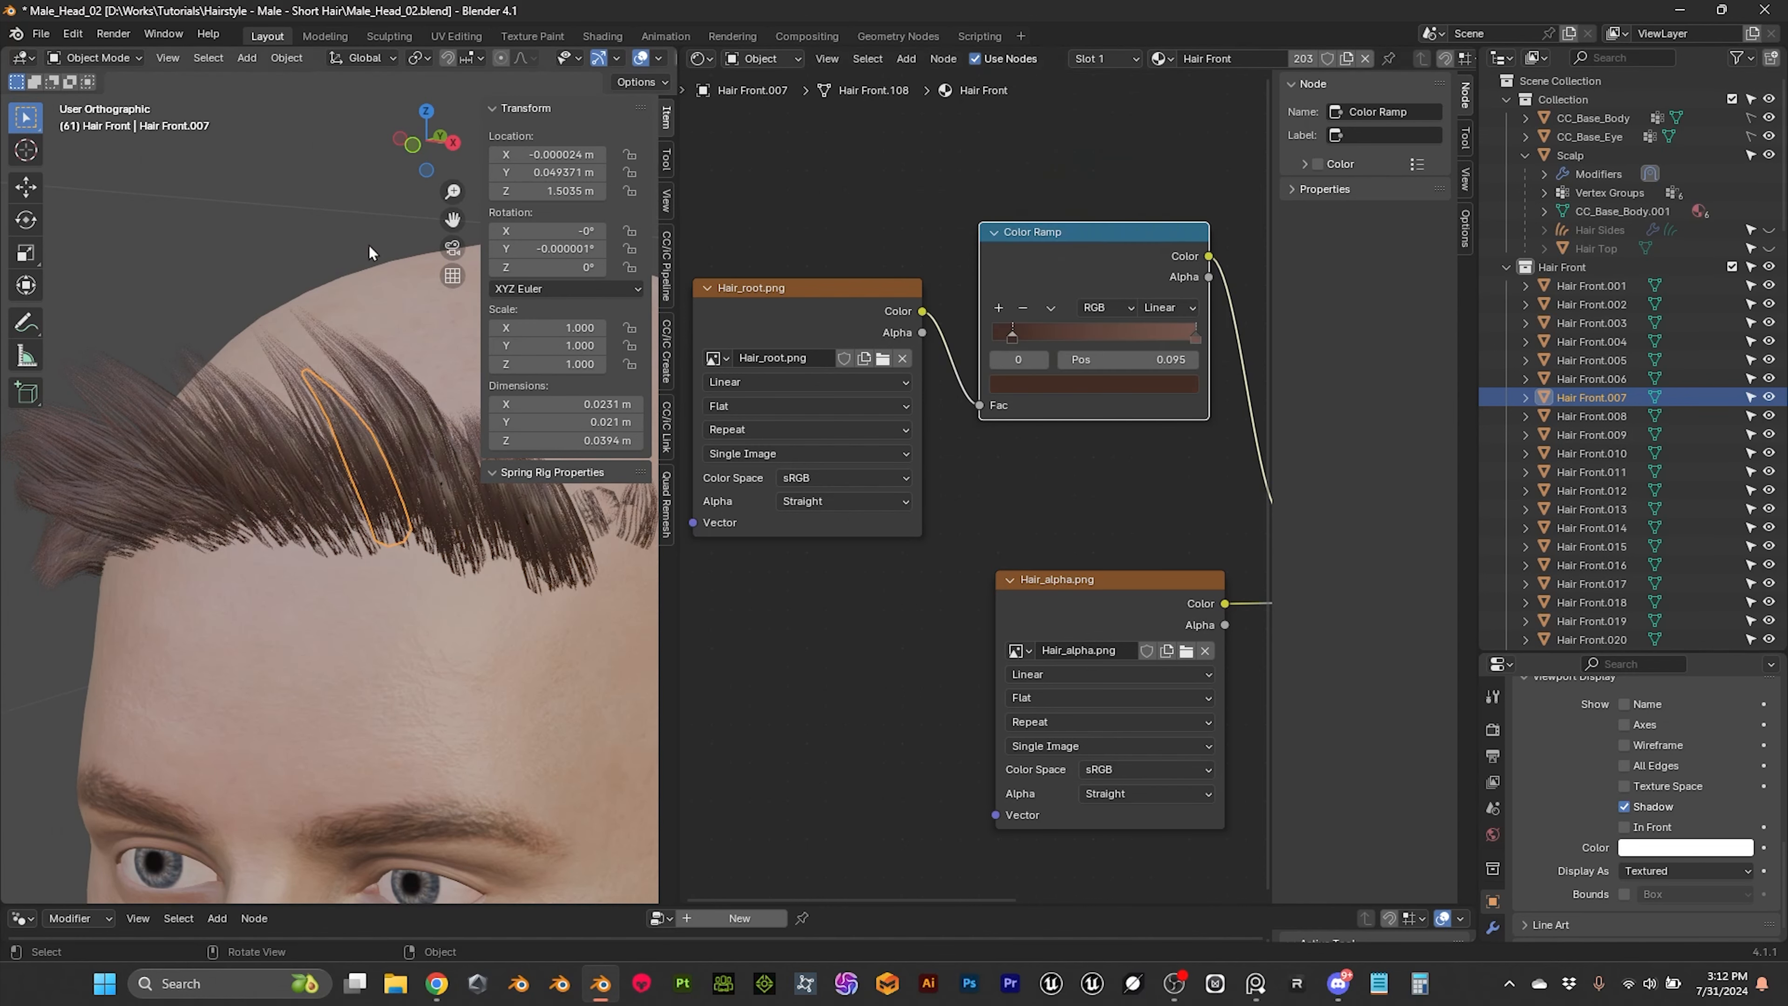
left_click(328, 256)
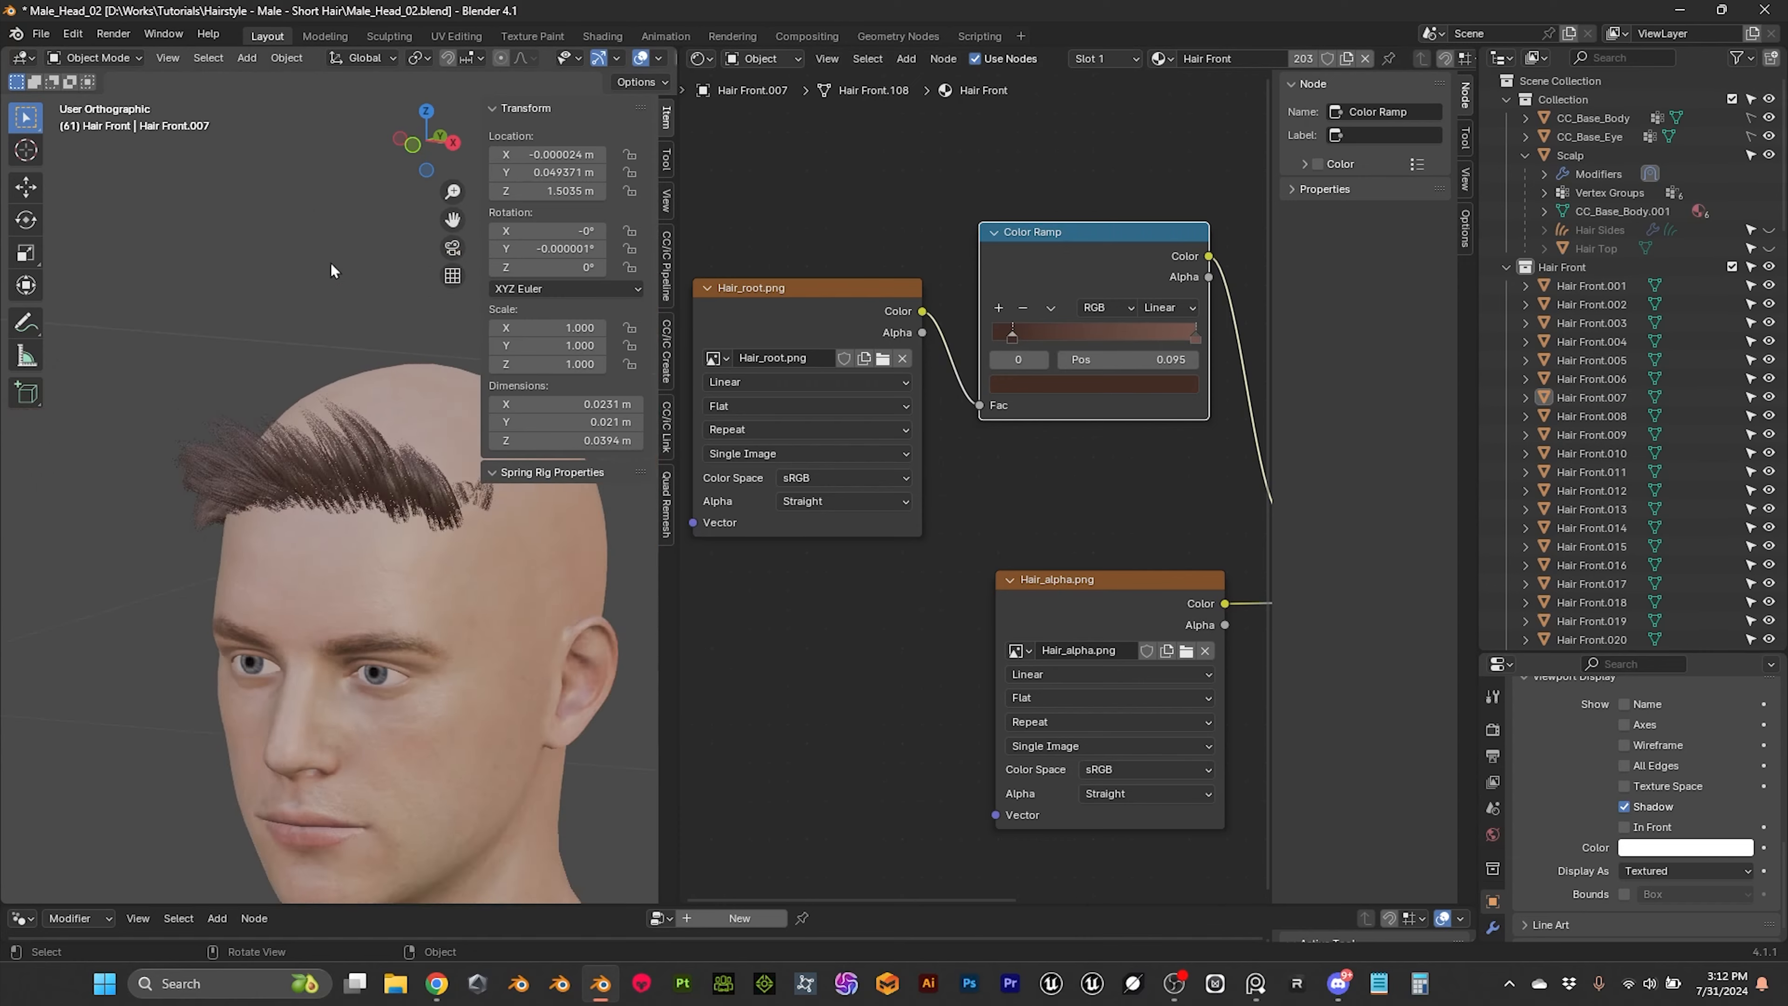
Step: Examine the brown front hair cards from several angles, checking the root gradient and strand coverage up close
middle_click_drag(331, 263, 387, 276)
scroll(387, 261, "up", 8)
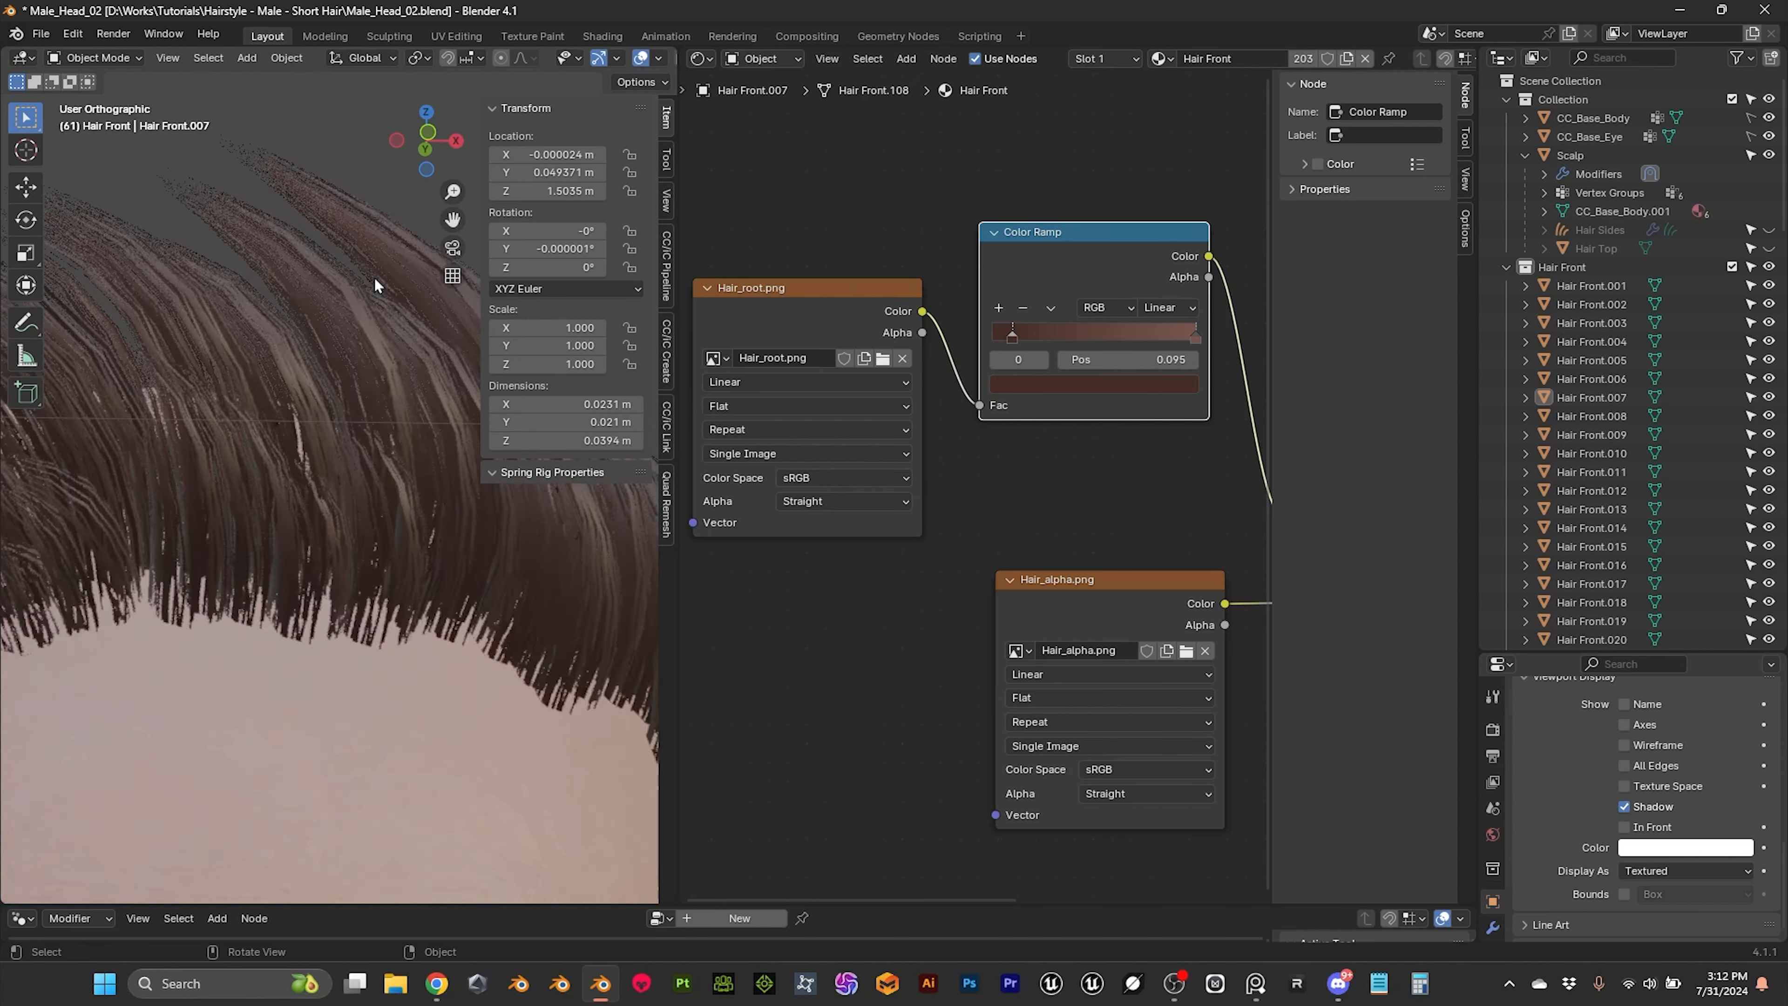
scroll(375, 278, "up", 1)
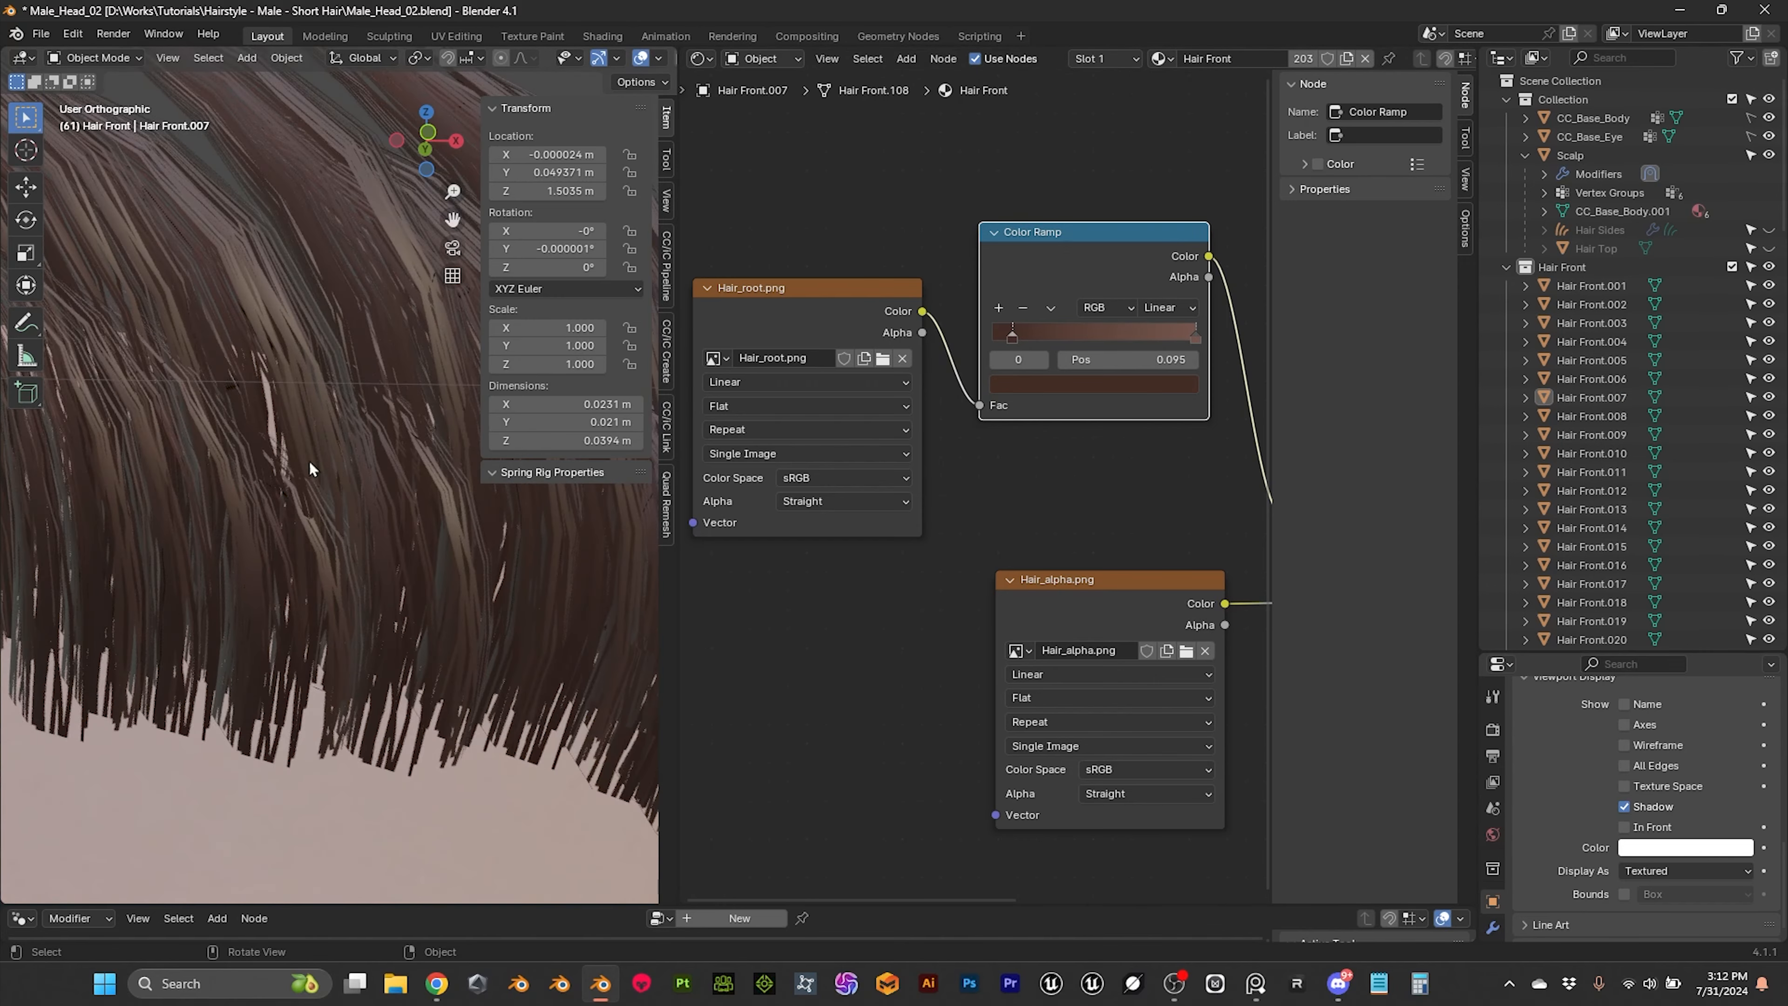
scroll(327, 447, "down", 4)
middle_click_drag(329, 445, 281, 423)
scroll(281, 422, "down", 1)
scroll(281, 422, "up", 1)
scroll(290, 411, "down", 3)
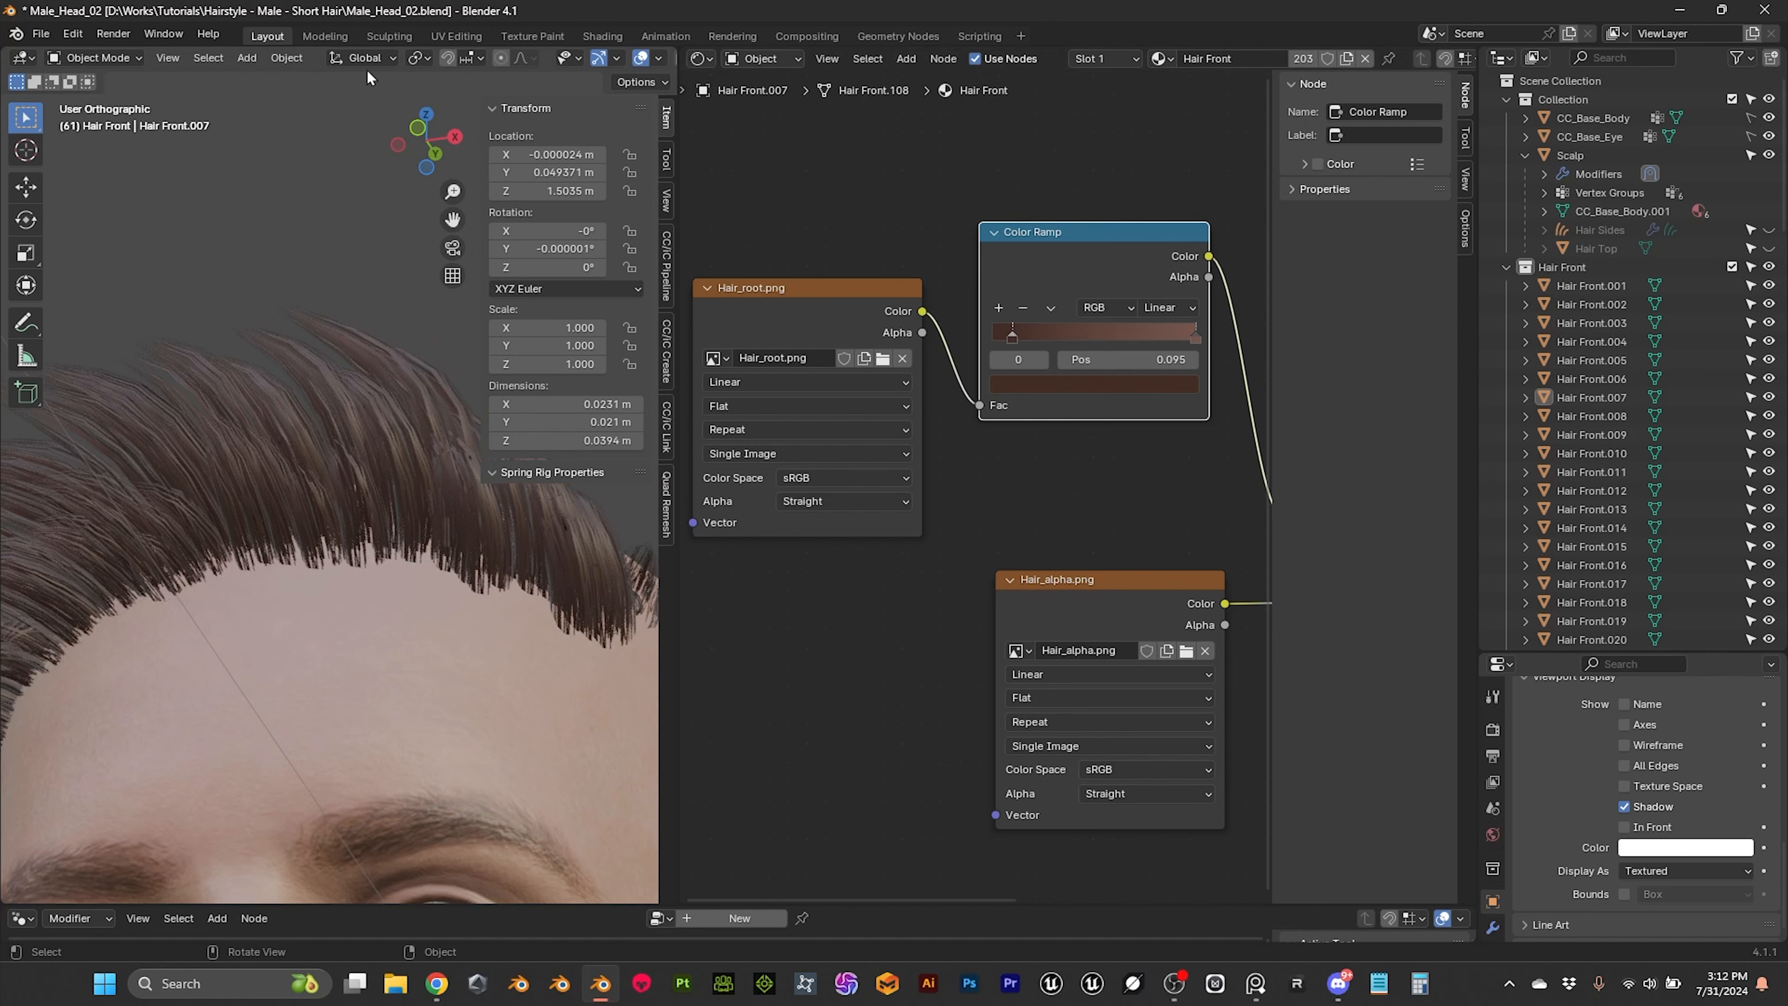
Step: Join the Shader Editor area back into a single 3D viewport
right_click(678, 177)
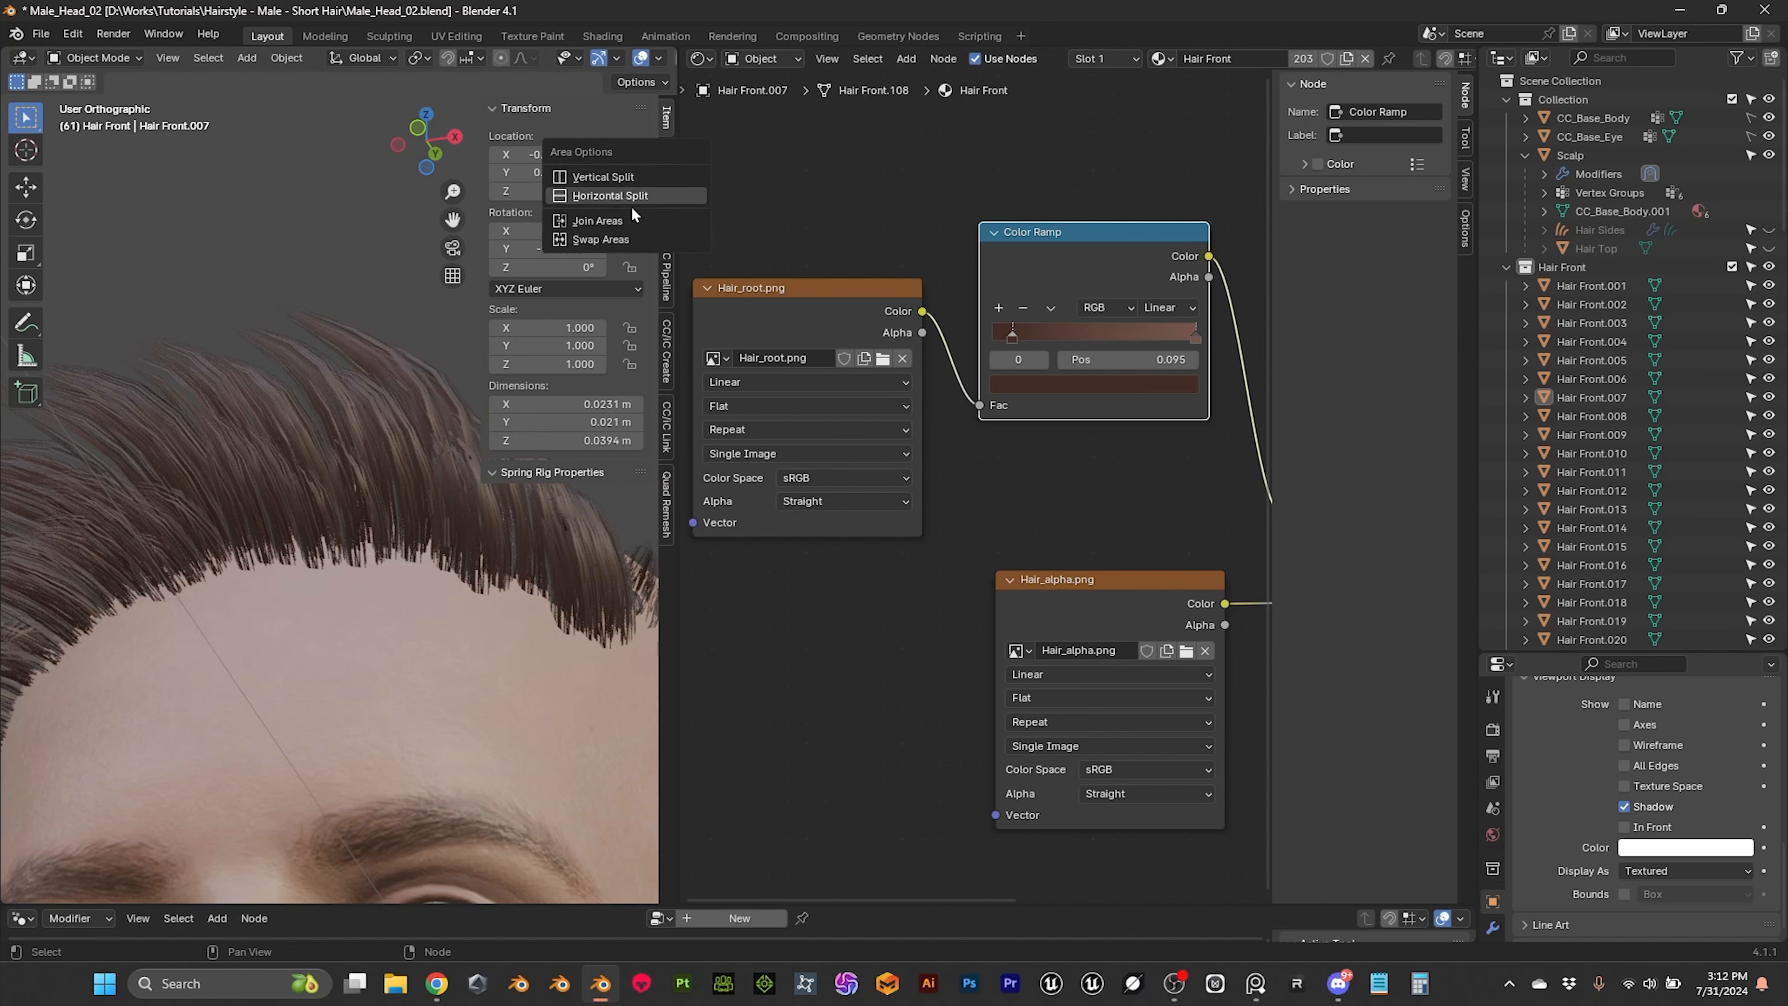
left_click(629, 221)
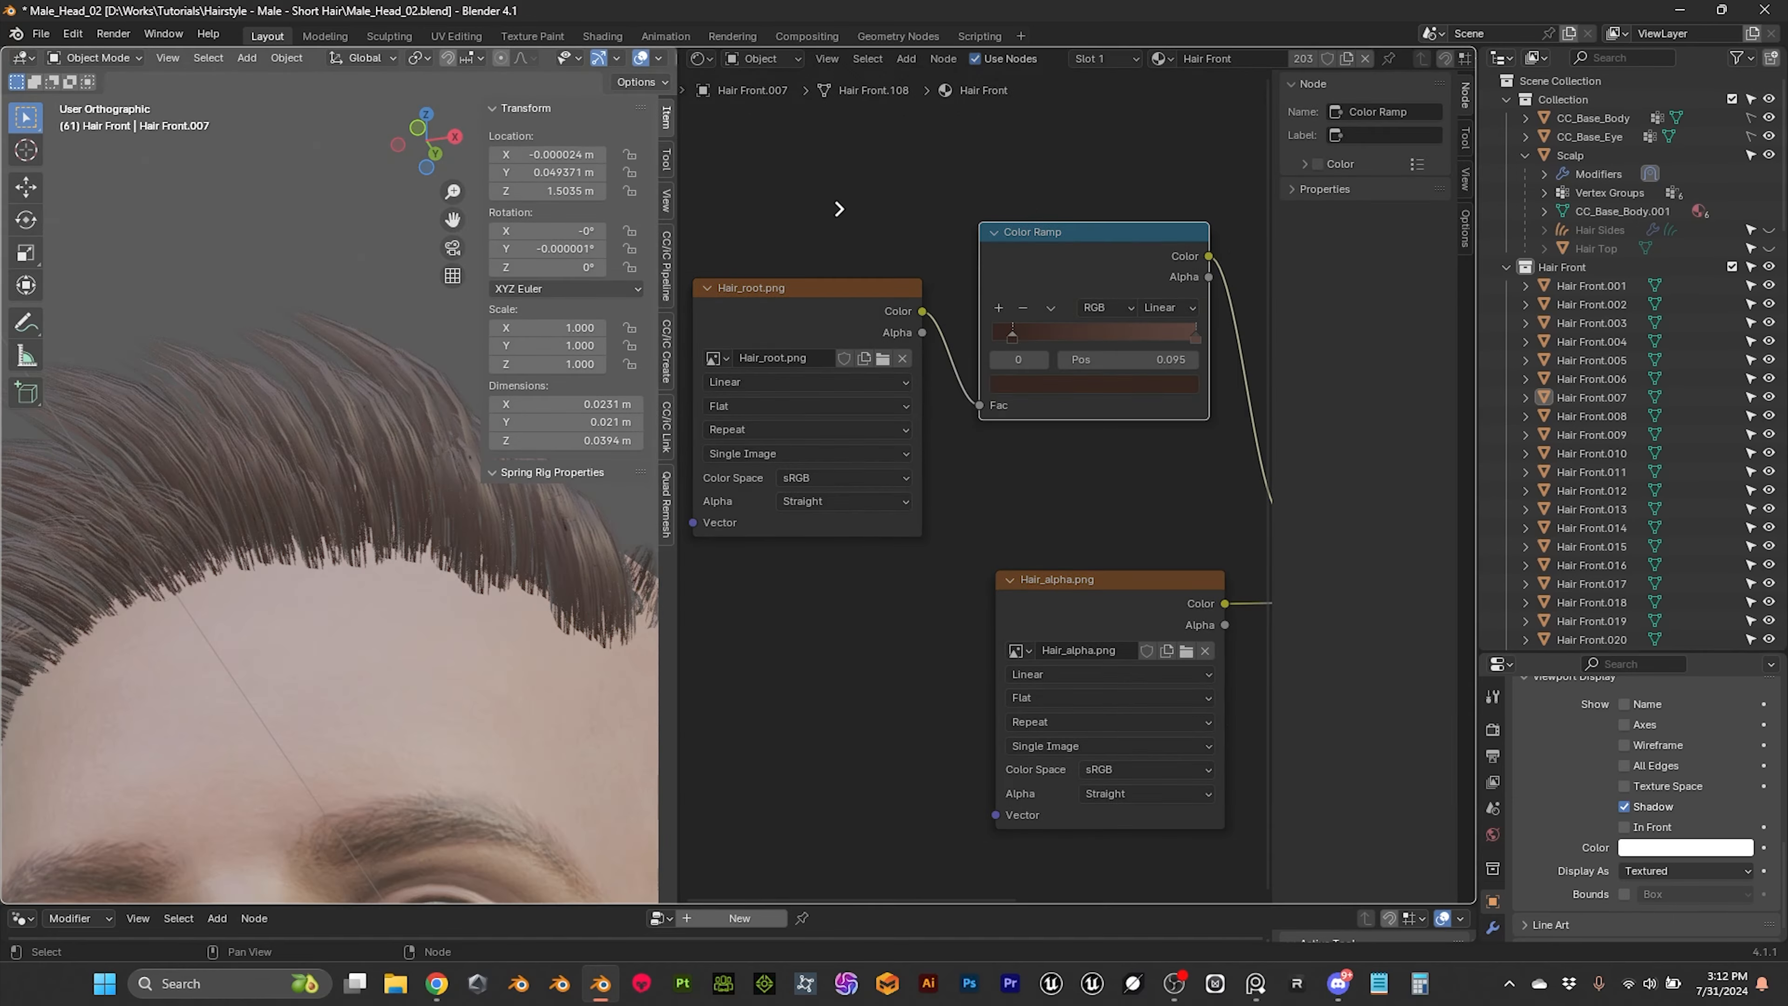
left_click(831, 204)
Step: Turn on the Statistics overlay in the viewport to show vertex, face and triangle counts
left_click(755, 358)
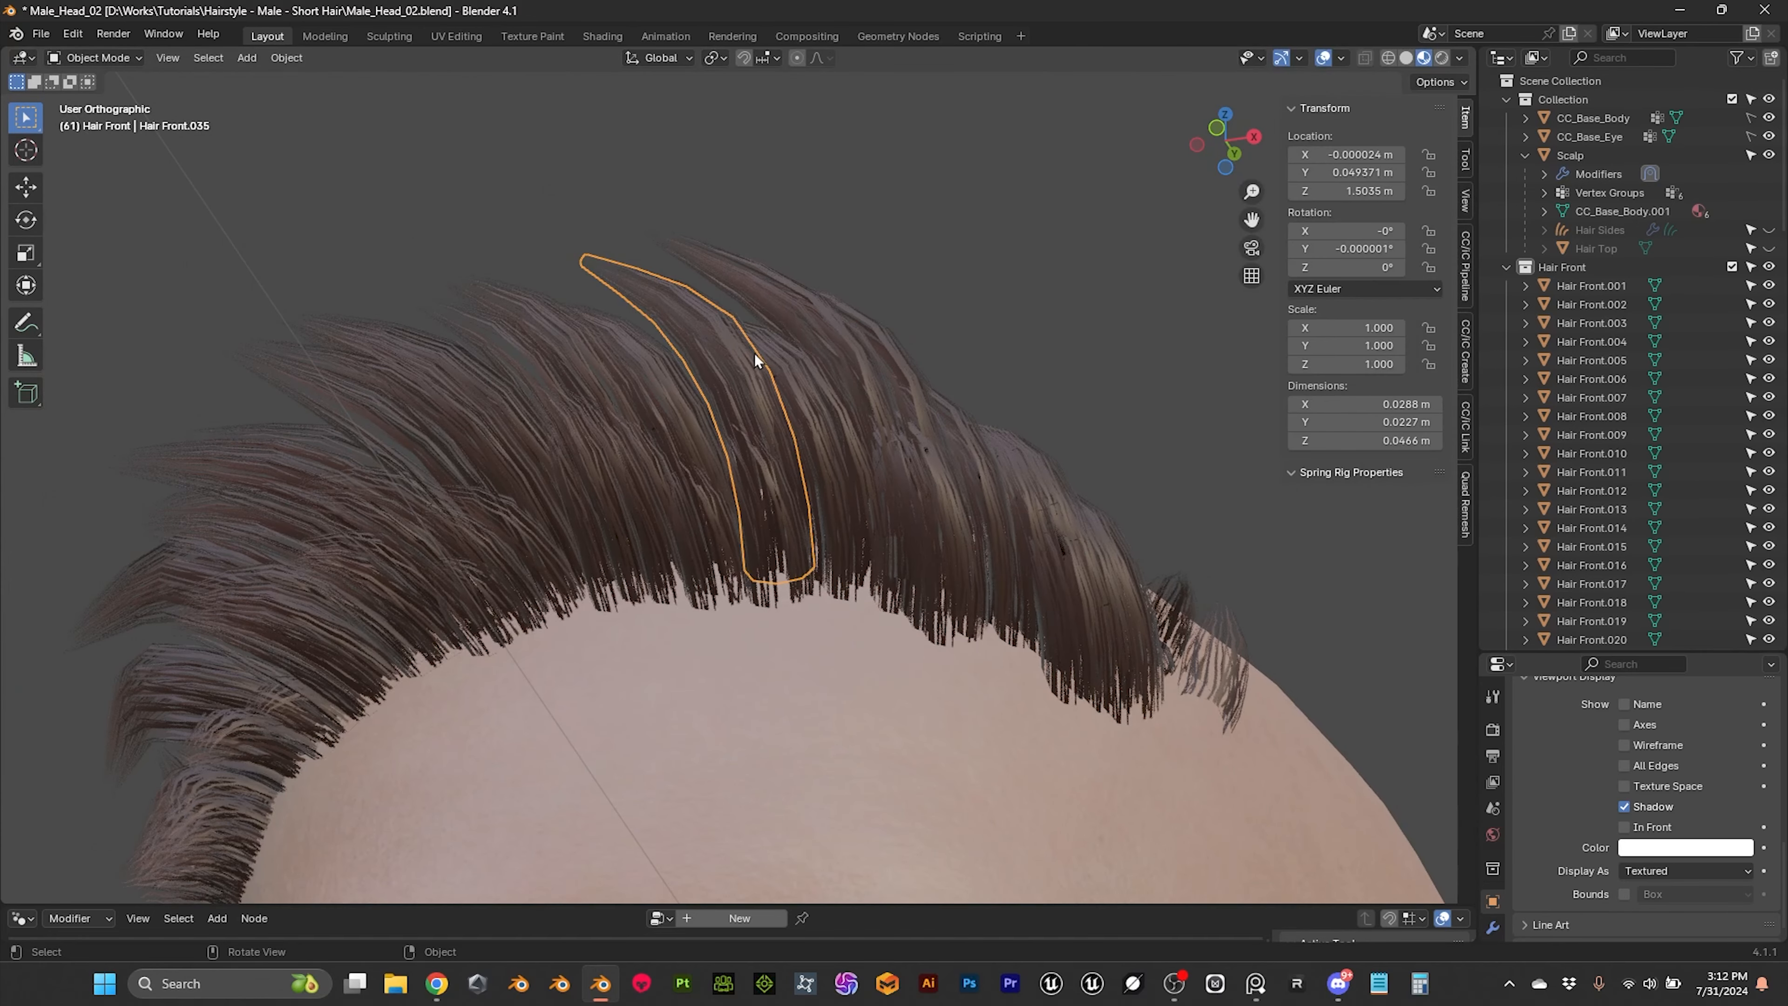
left_click(1300, 59)
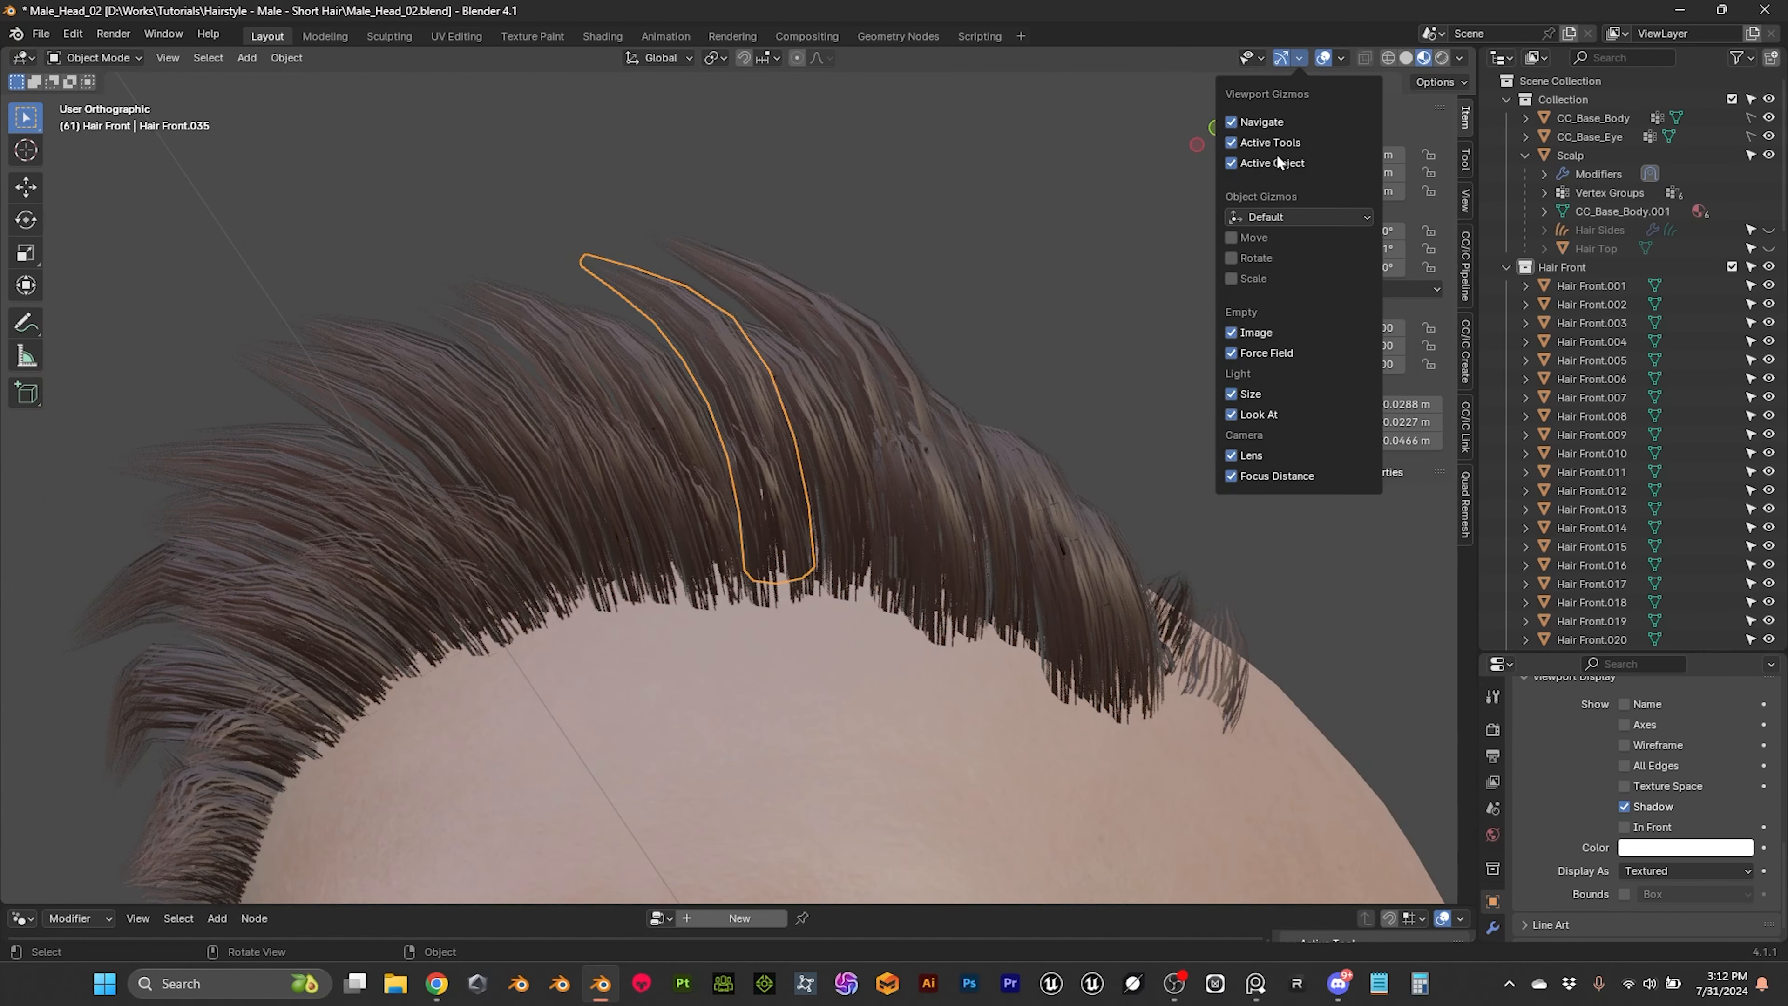
left_click(1343, 59)
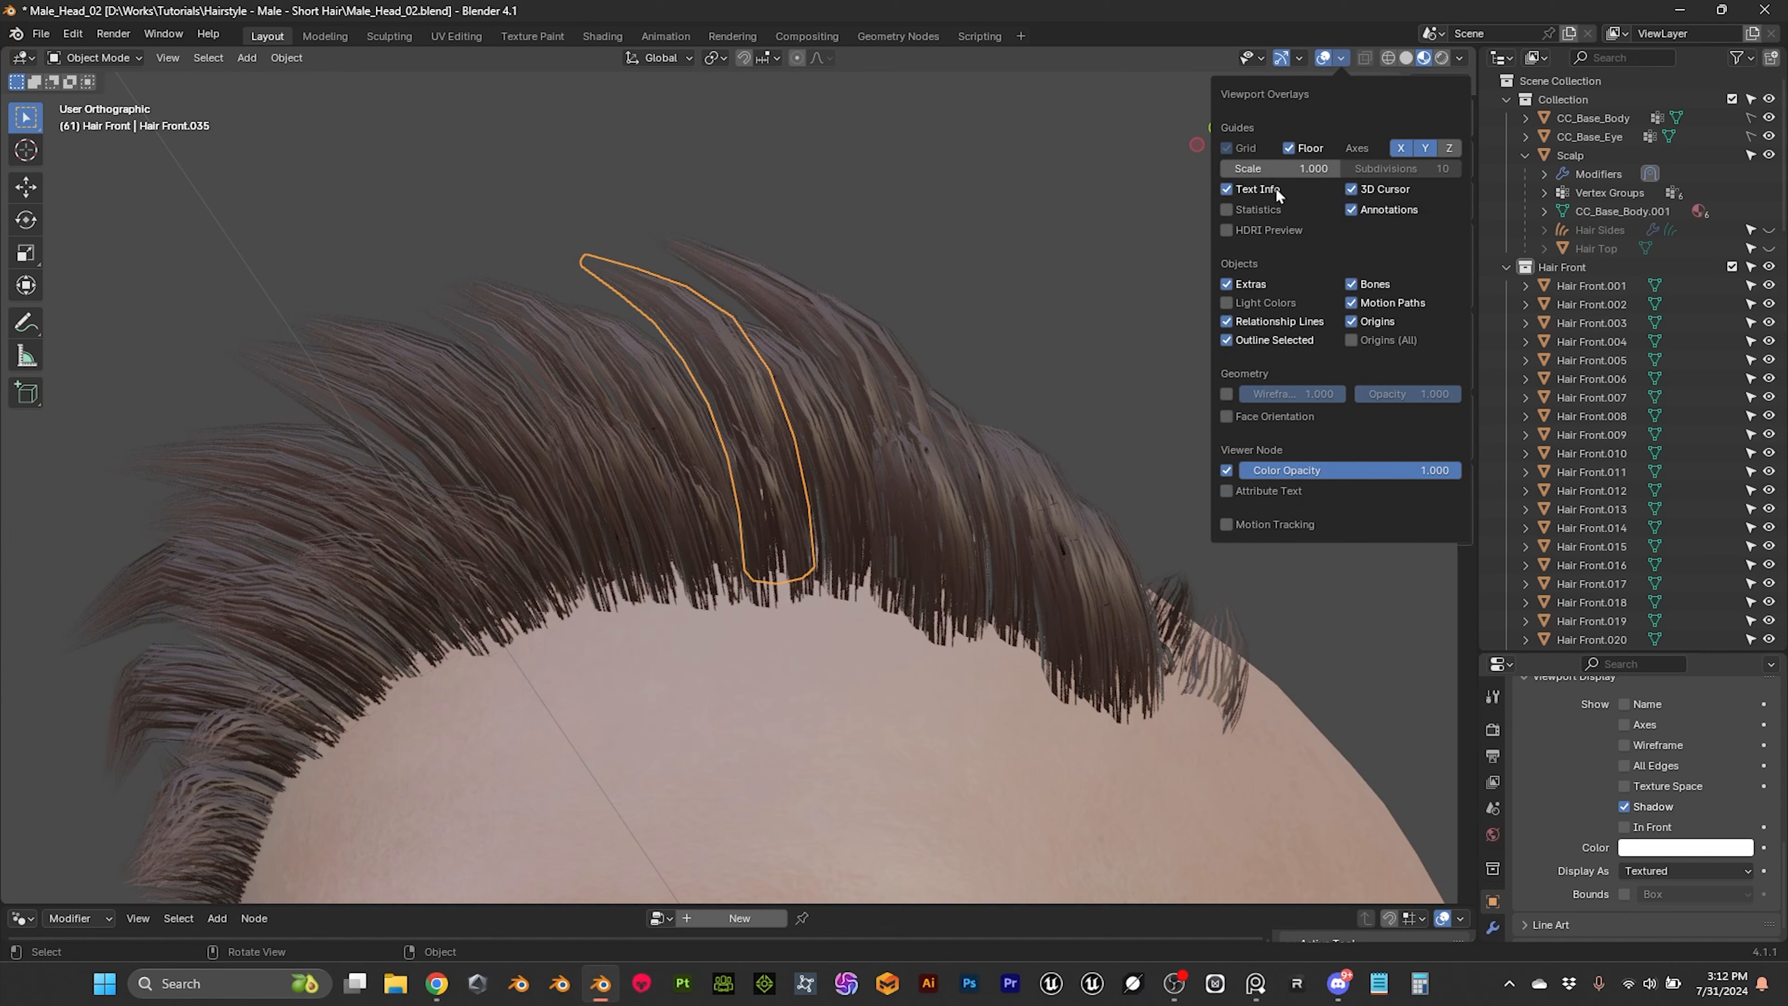
left_click(1246, 207)
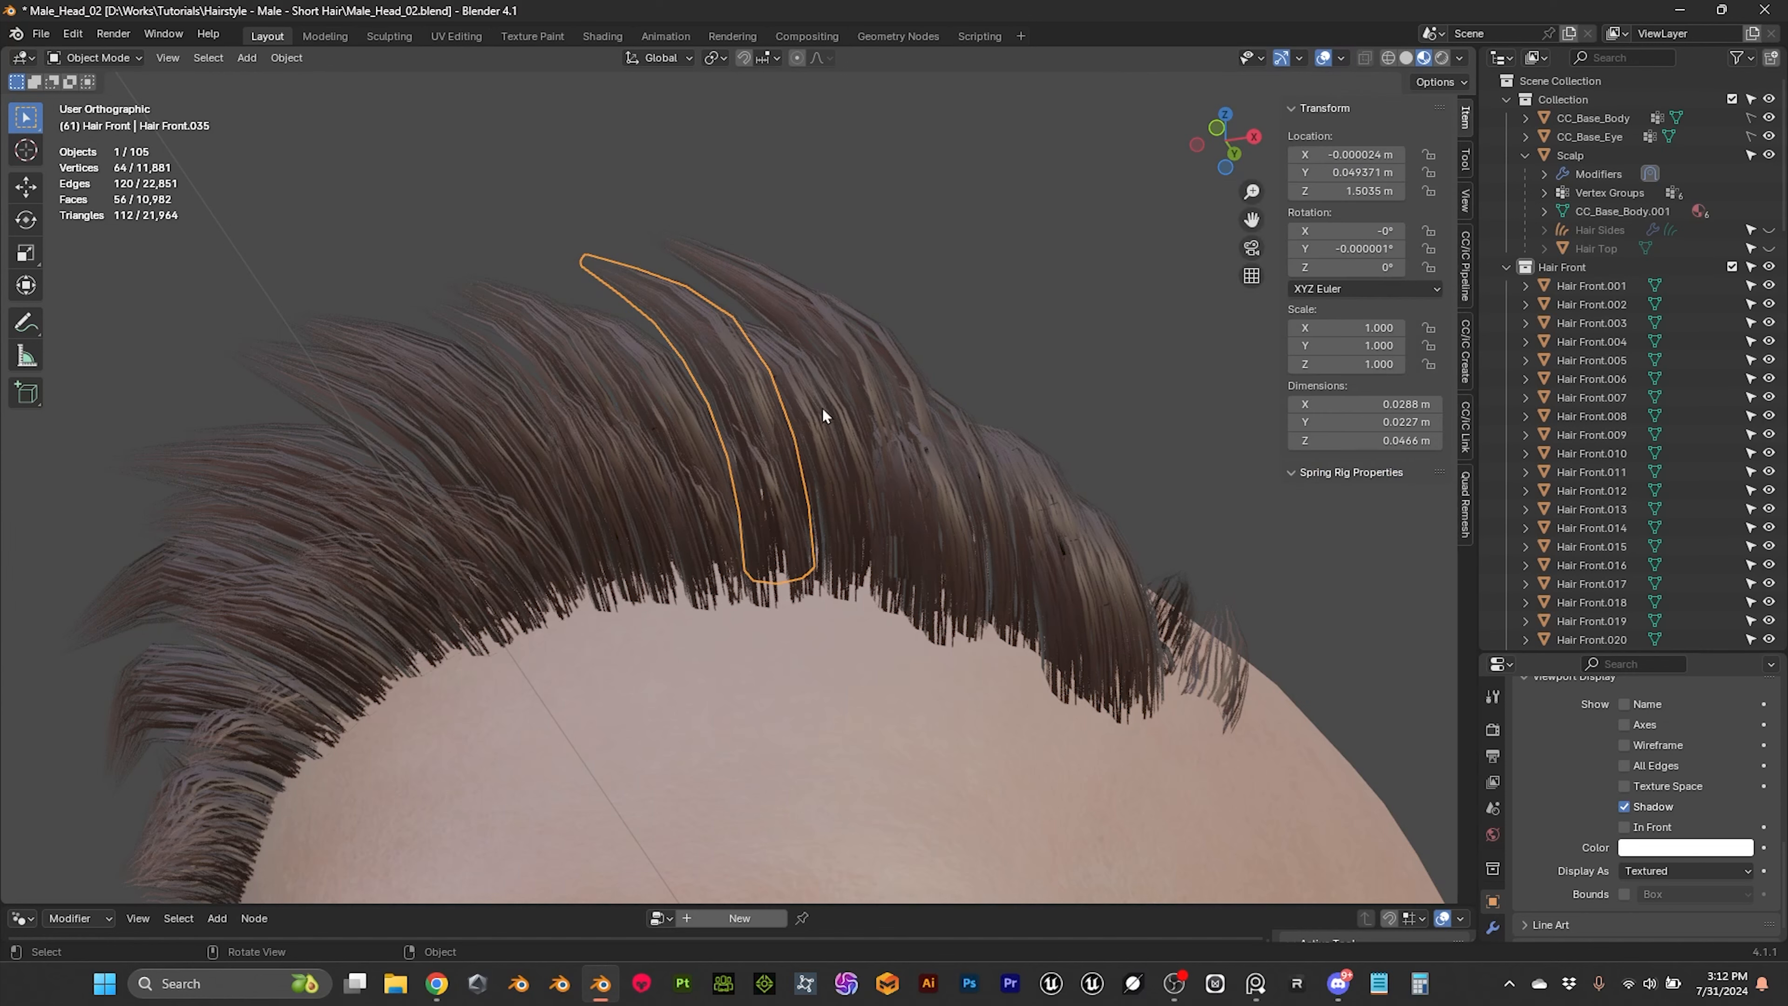
Step: Select all objects in the Hair Front collection and join them into a single mesh
right_click(1565, 269)
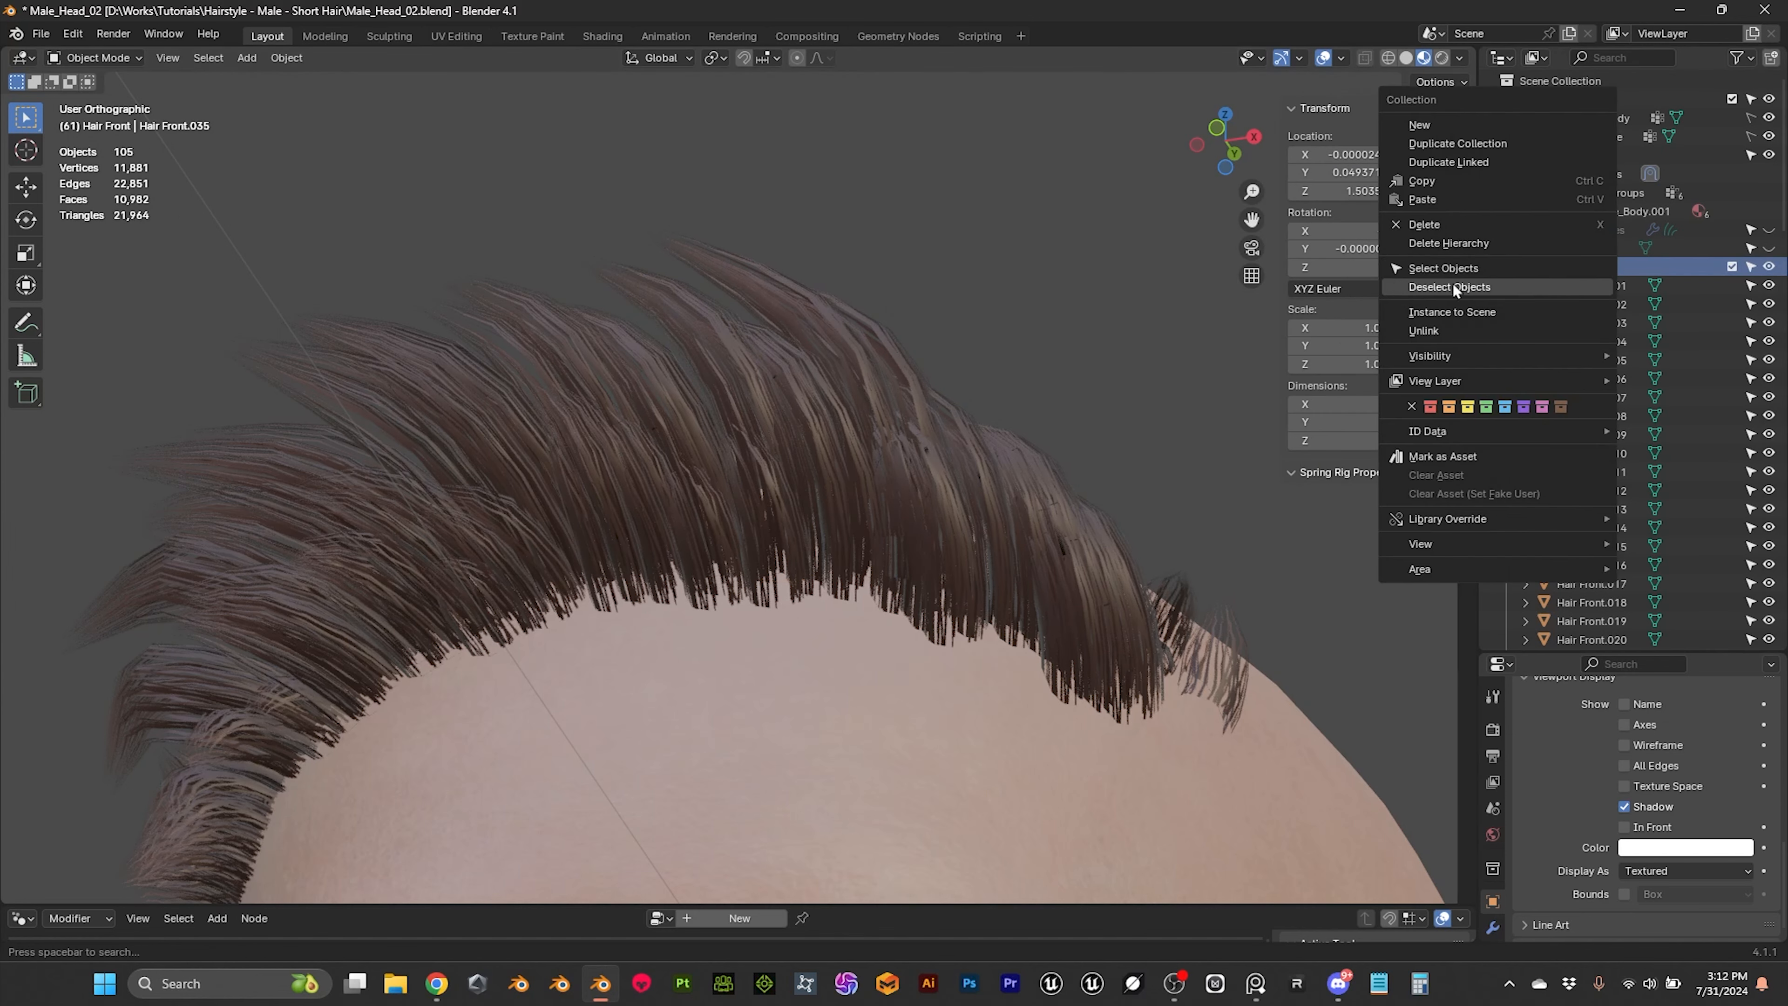
left_click(1449, 269)
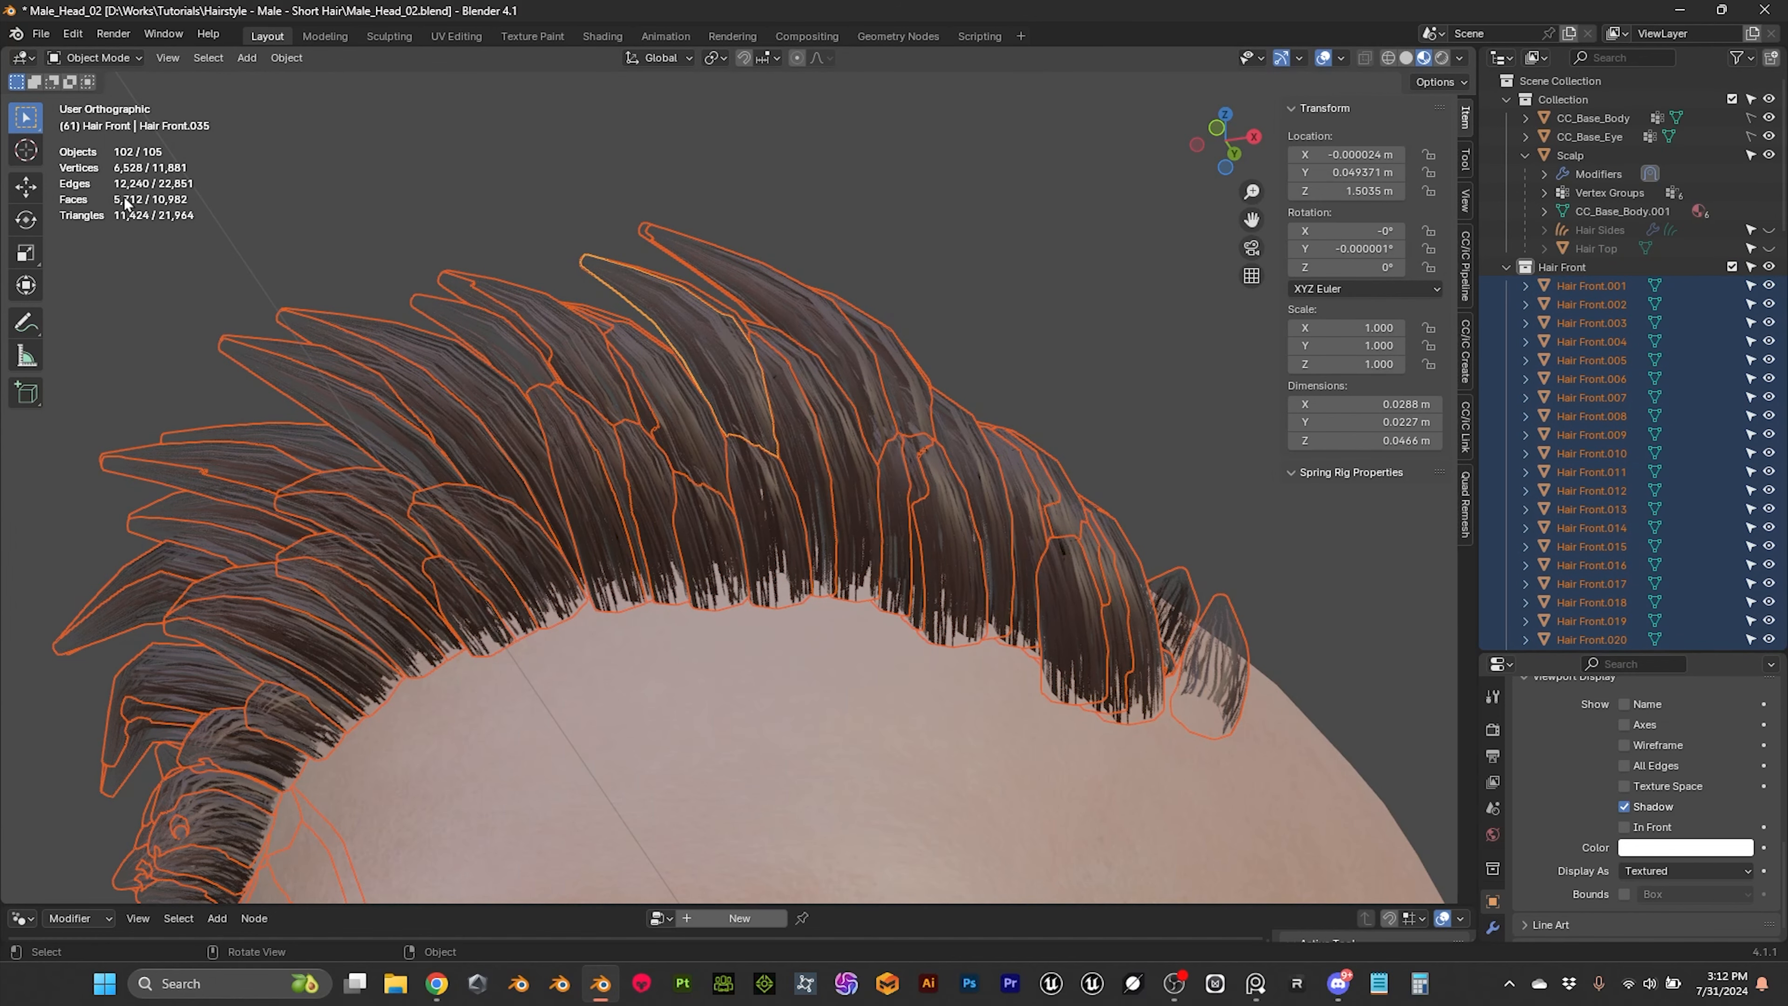
middle_click_drag(314, 236, 590, 340)
key("ctrl+j")
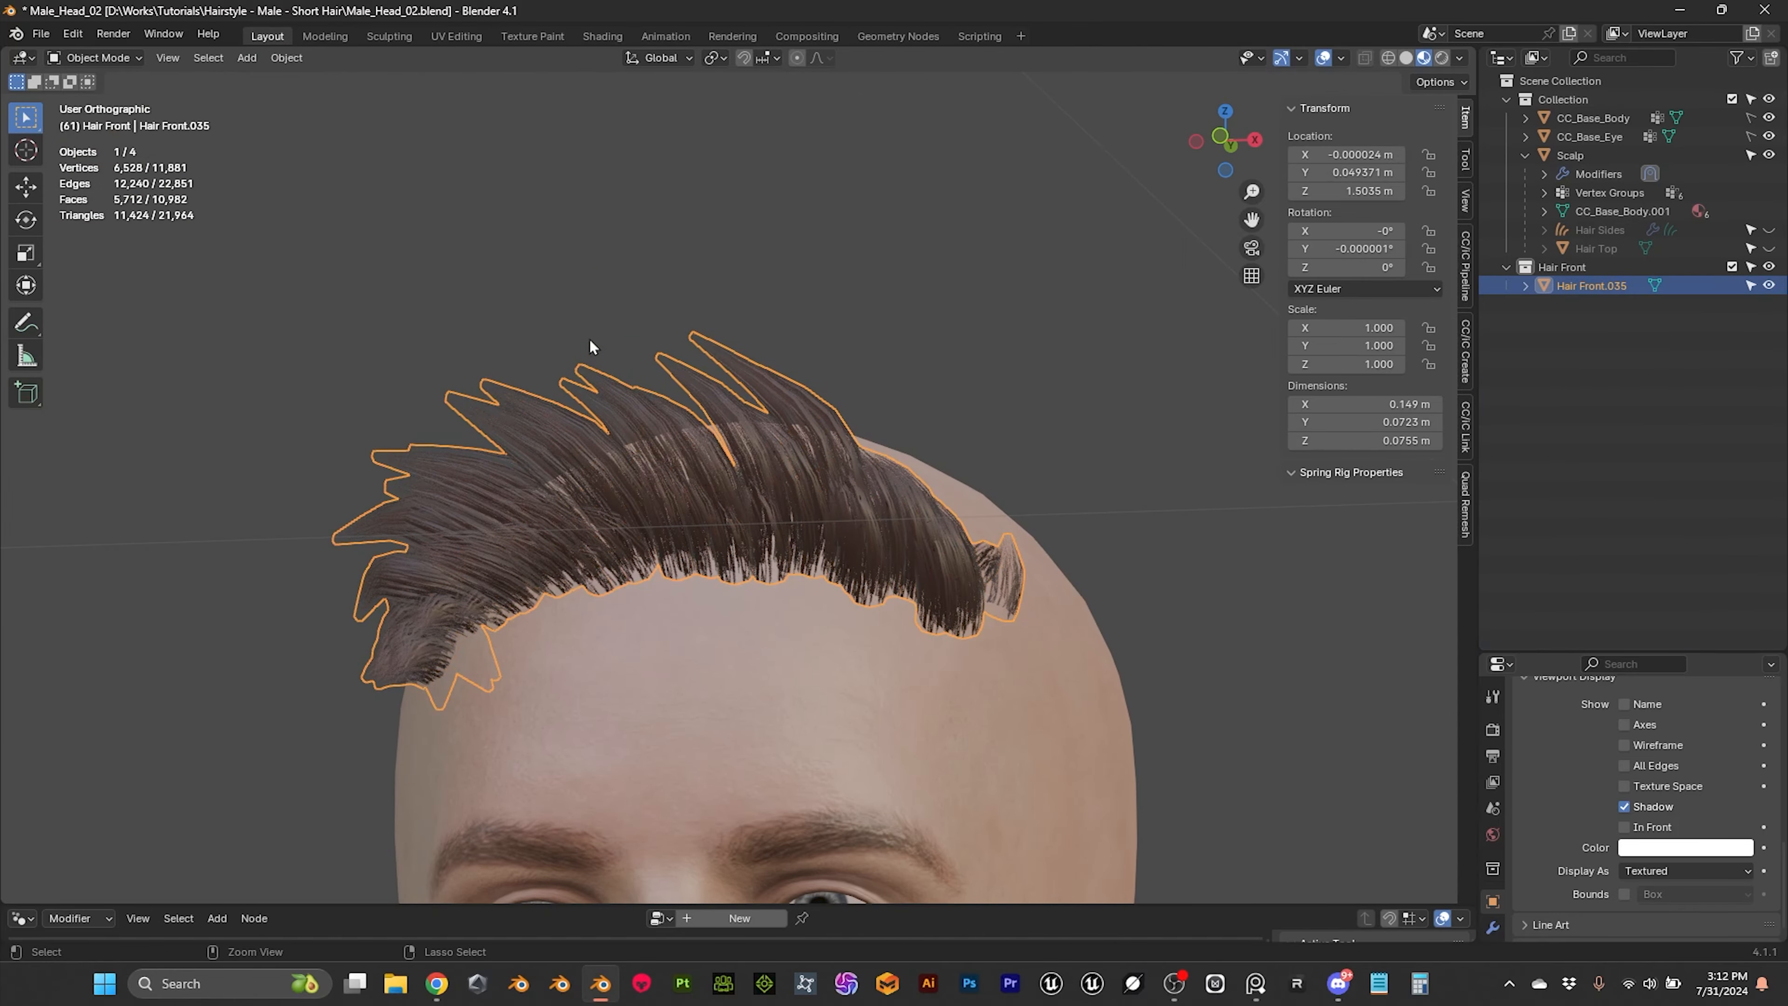
Step: Enlarge the modifier properties area and add a Subdivision Surface modifier to the joined front hair
left_click(1066, 381)
middle_click_drag(1066, 381, 782, 456)
left_click(782, 456)
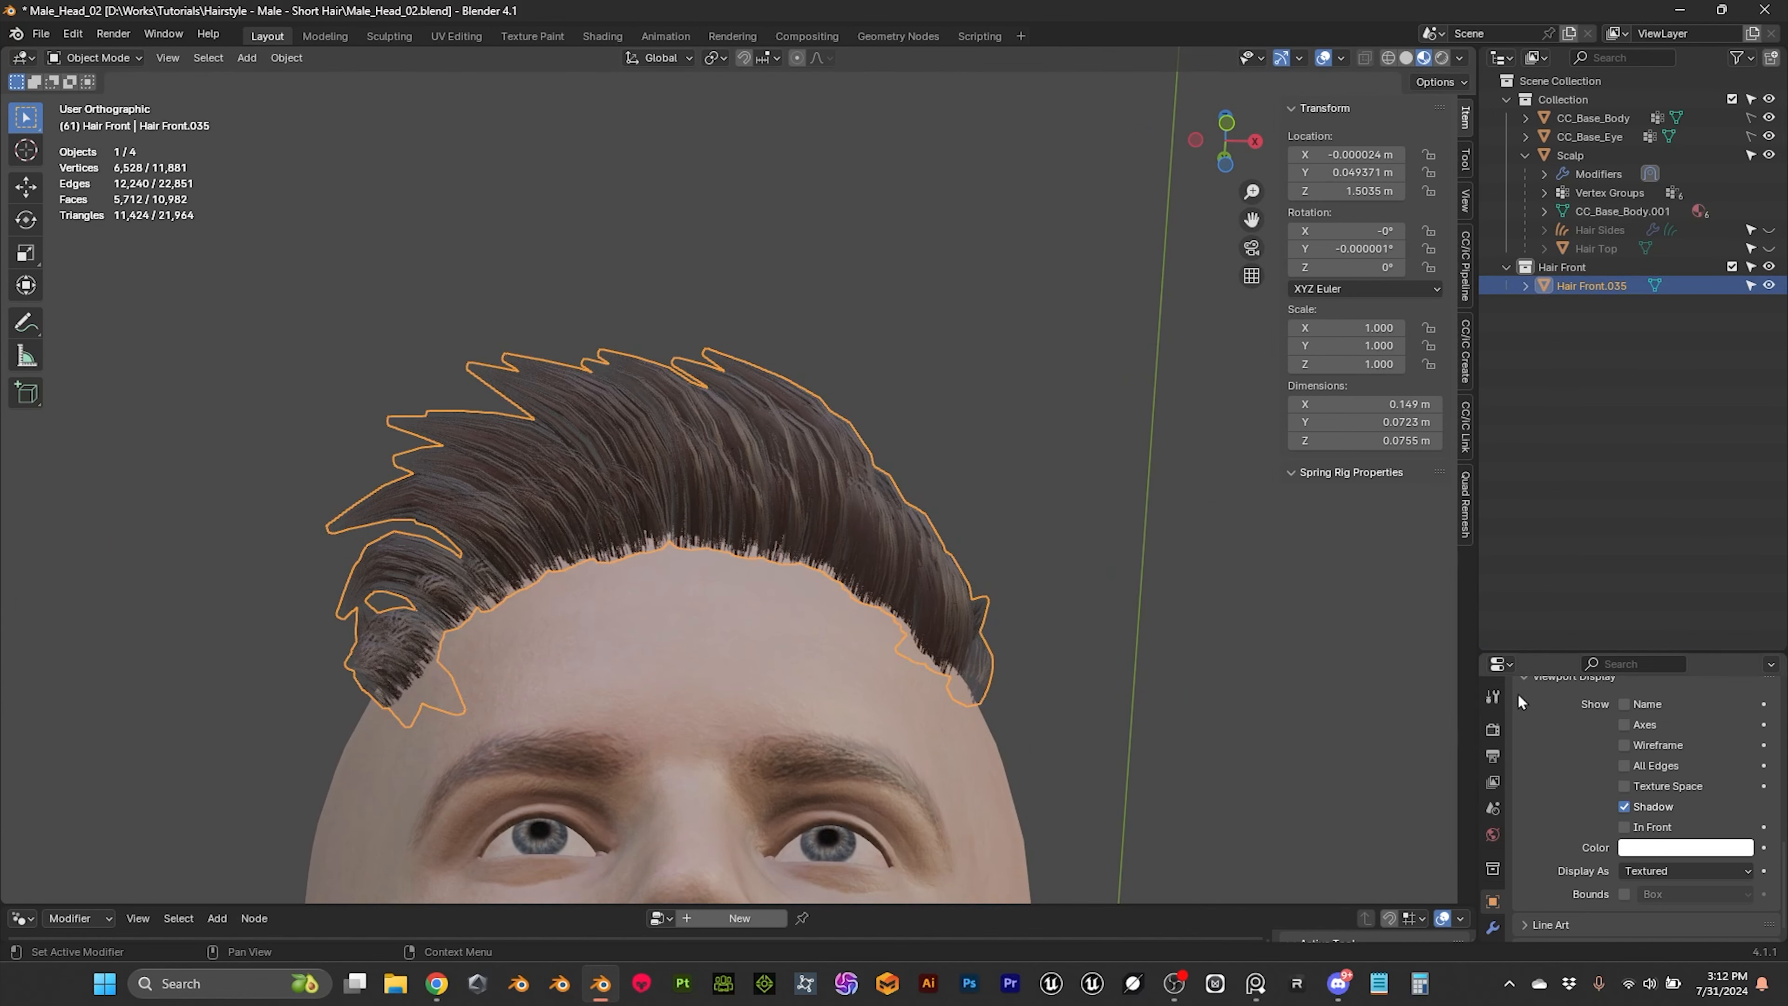
left_click_drag(1579, 655, 1564, 502)
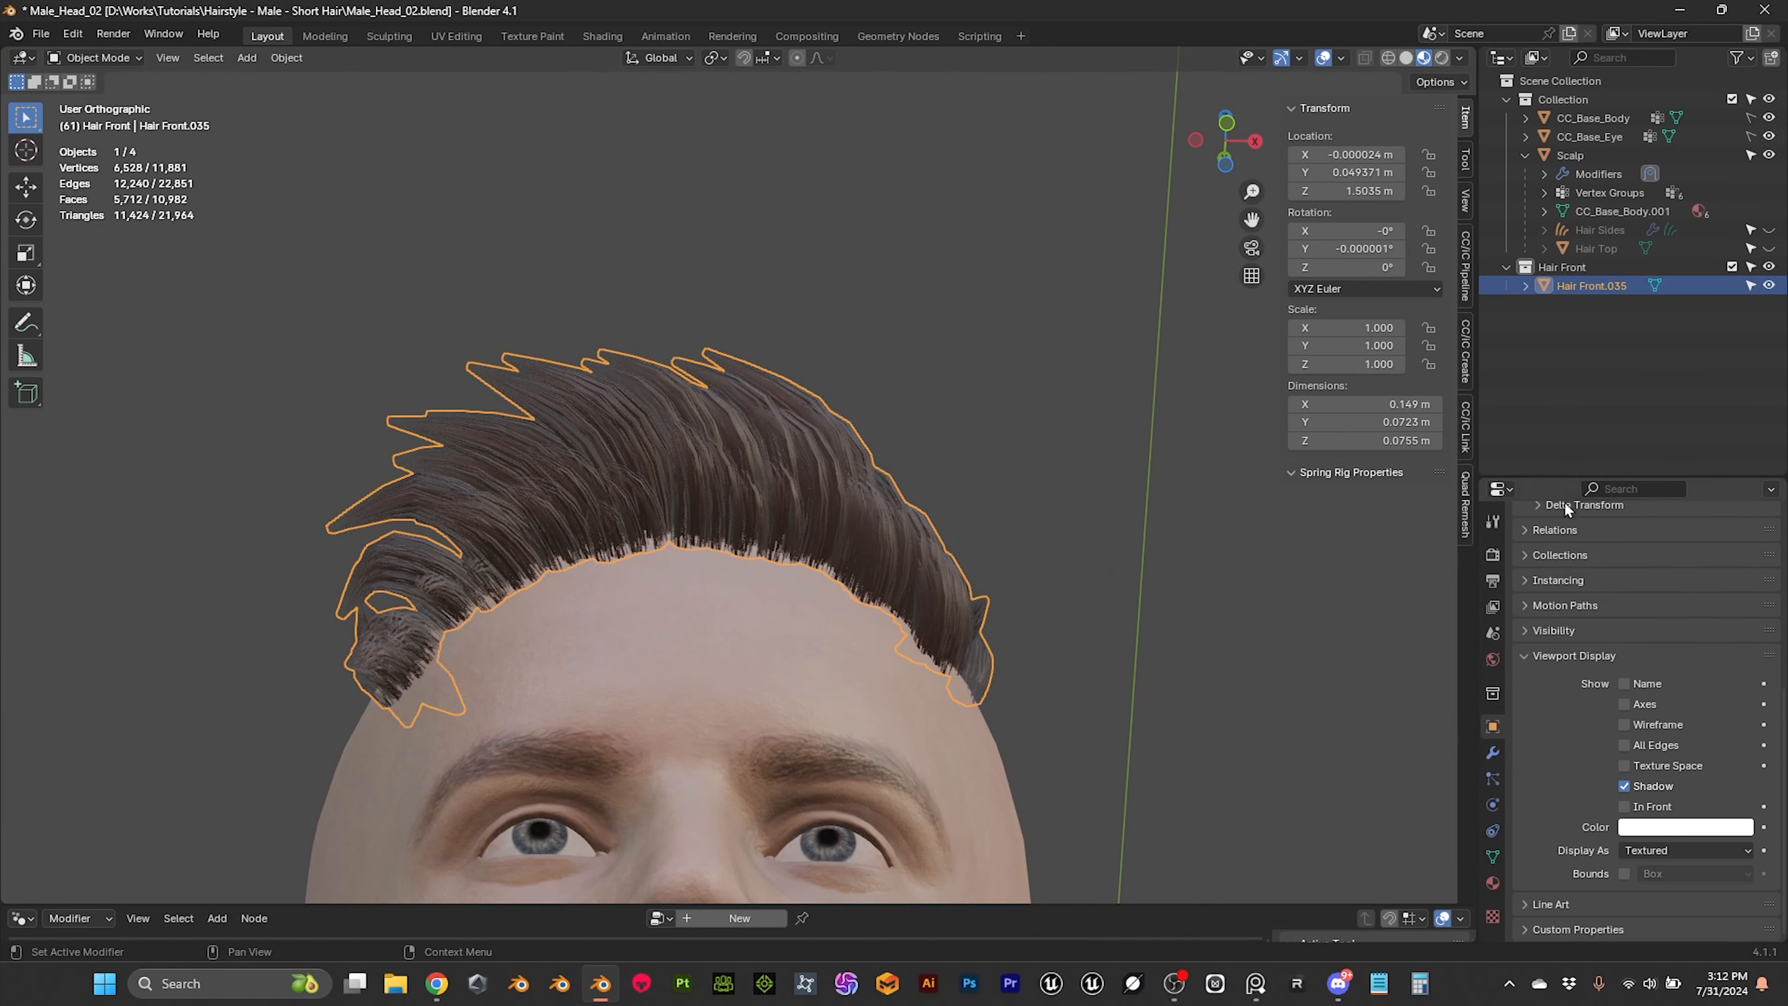
left_click(1493, 753)
left_click(1630, 557)
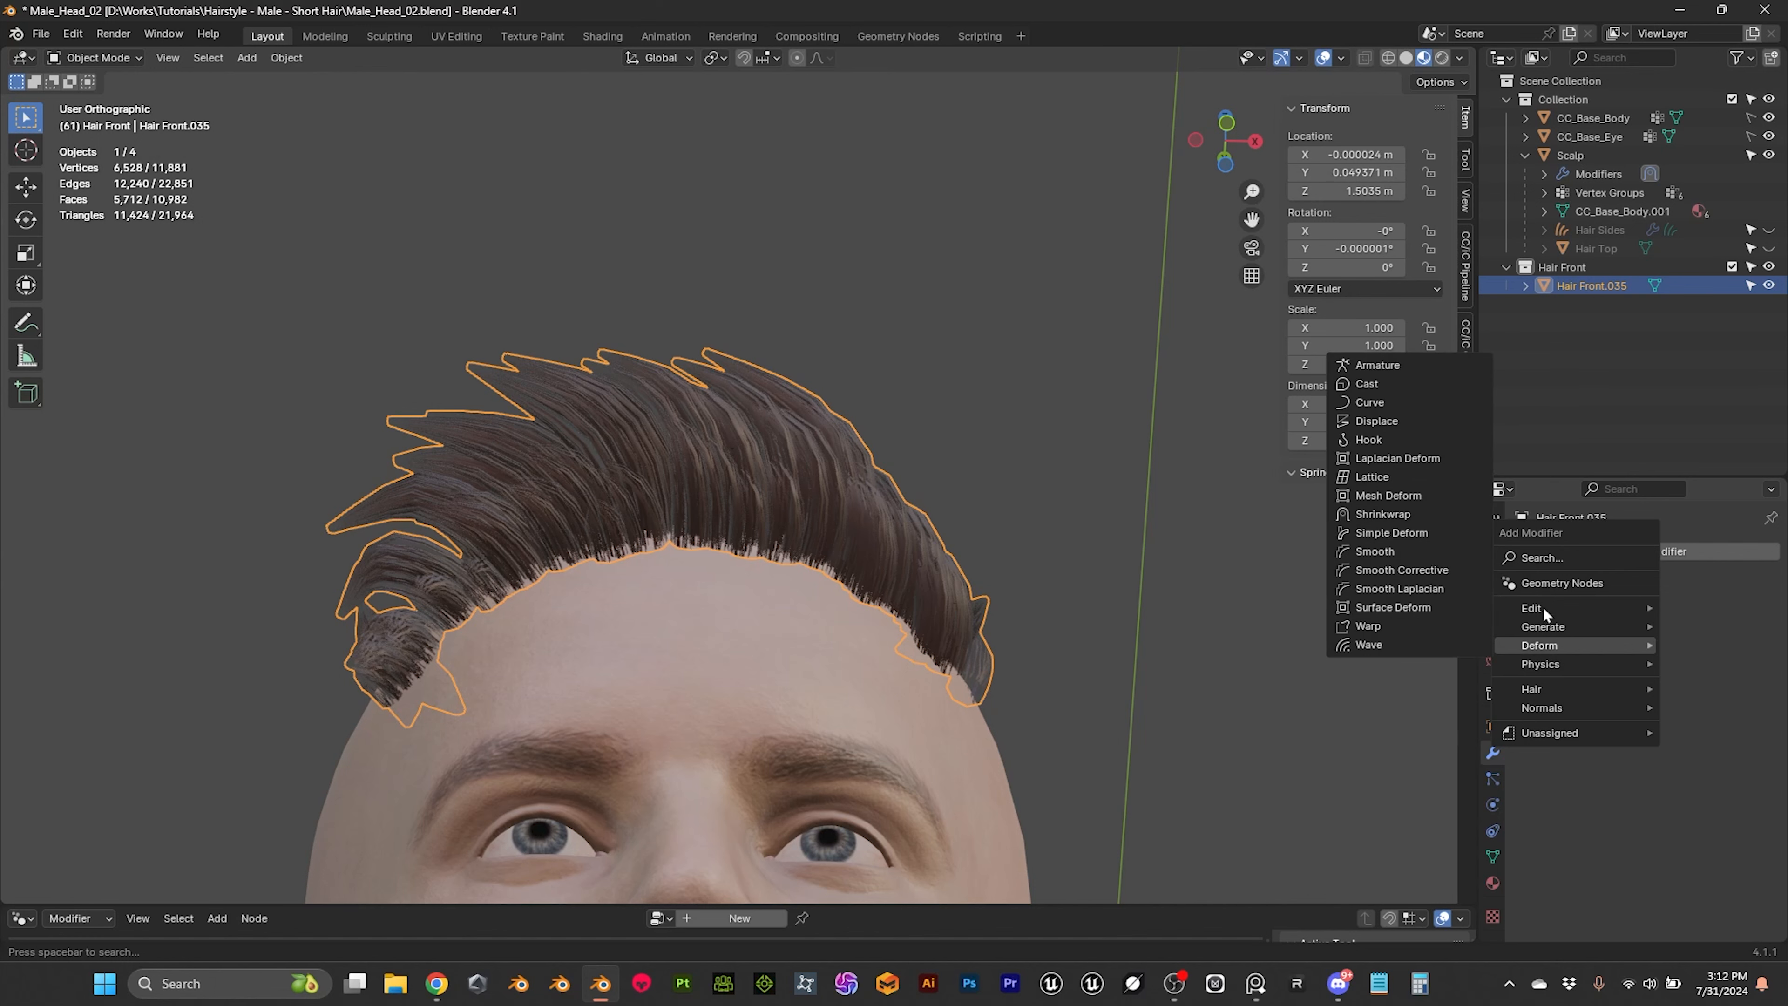
mouse_move(1561, 625)
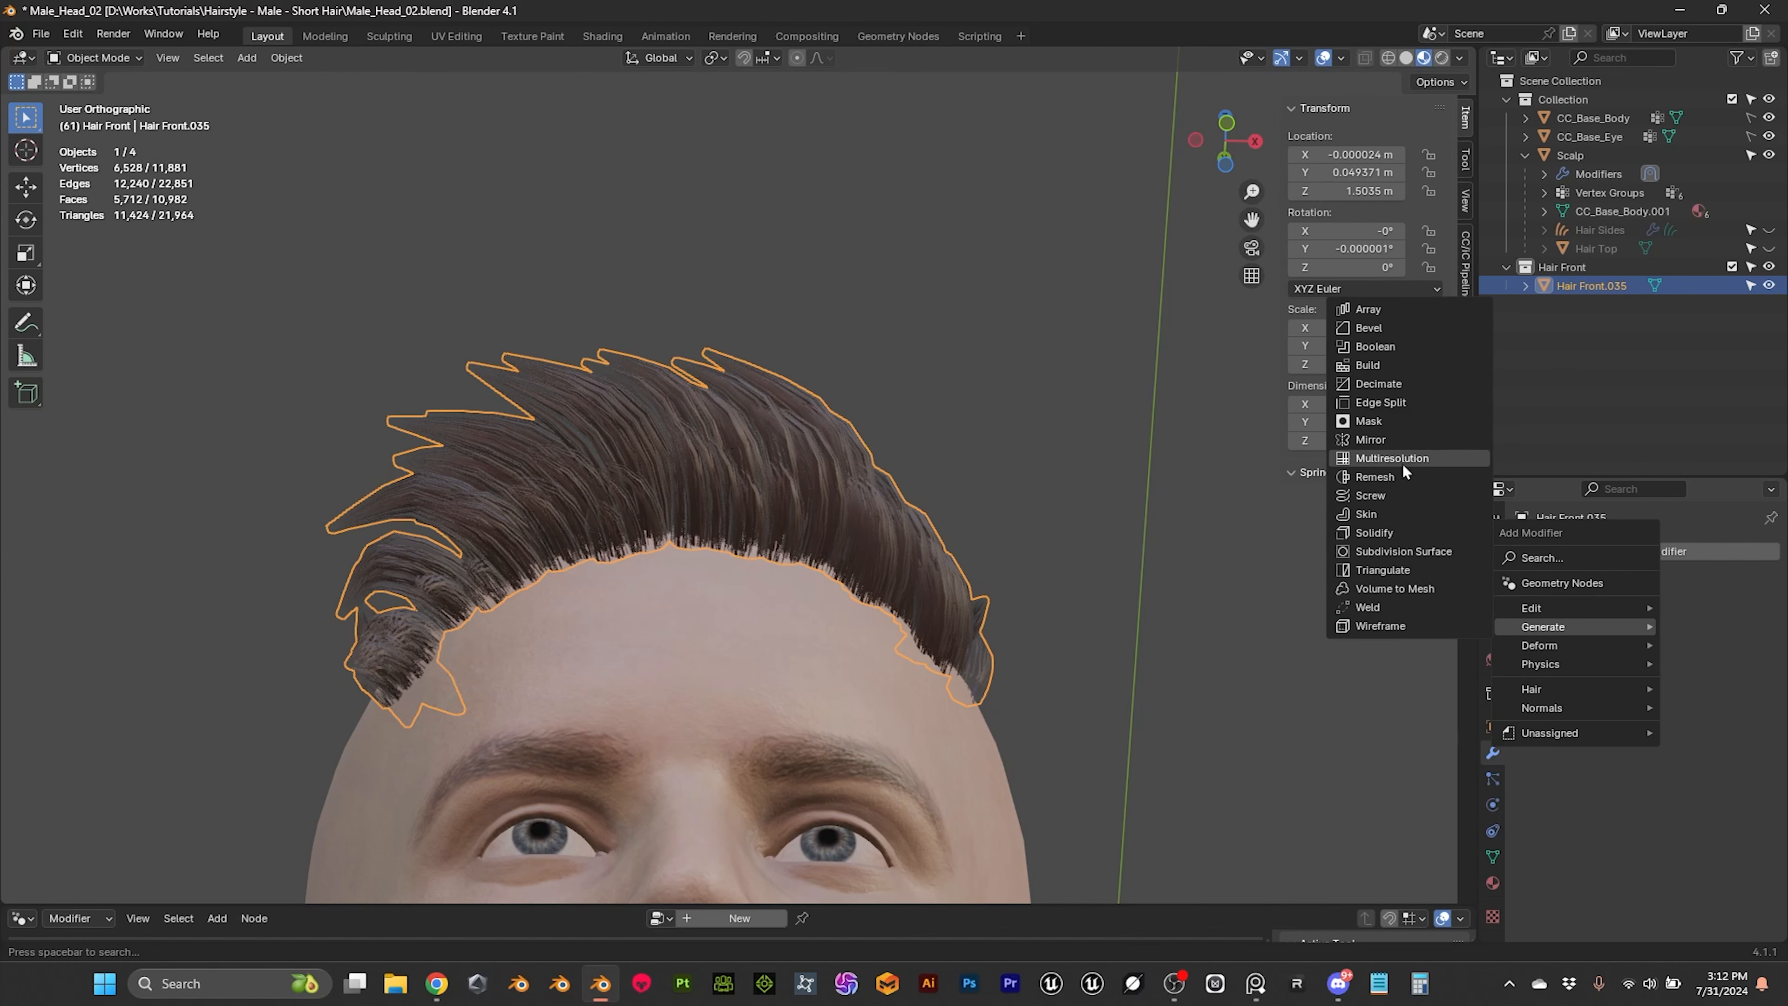
left_click(1391, 552)
Step: Compare the front hair up close with the Subdivision modifier hidden and shown in the viewport
middle_click_drag(1066, 457, 1050, 384)
scroll(1022, 436, "up", 4)
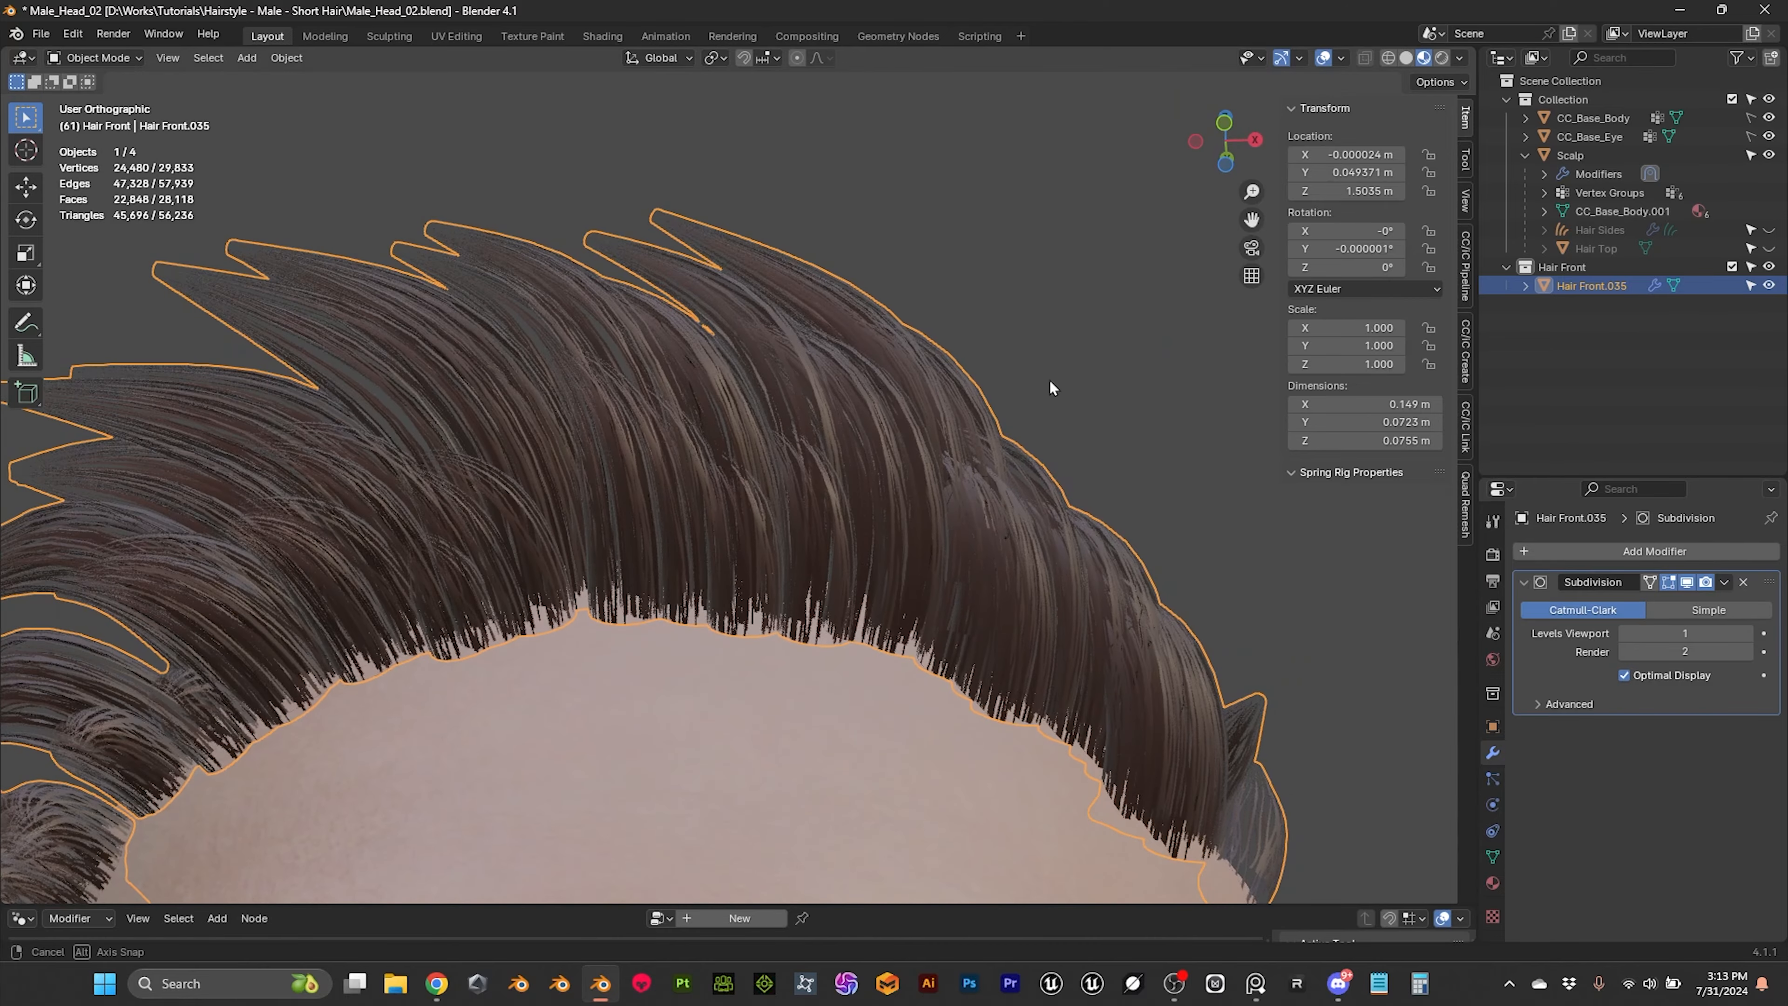
left_click(1687, 581)
middle_click_drag(1239, 486, 861, 362)
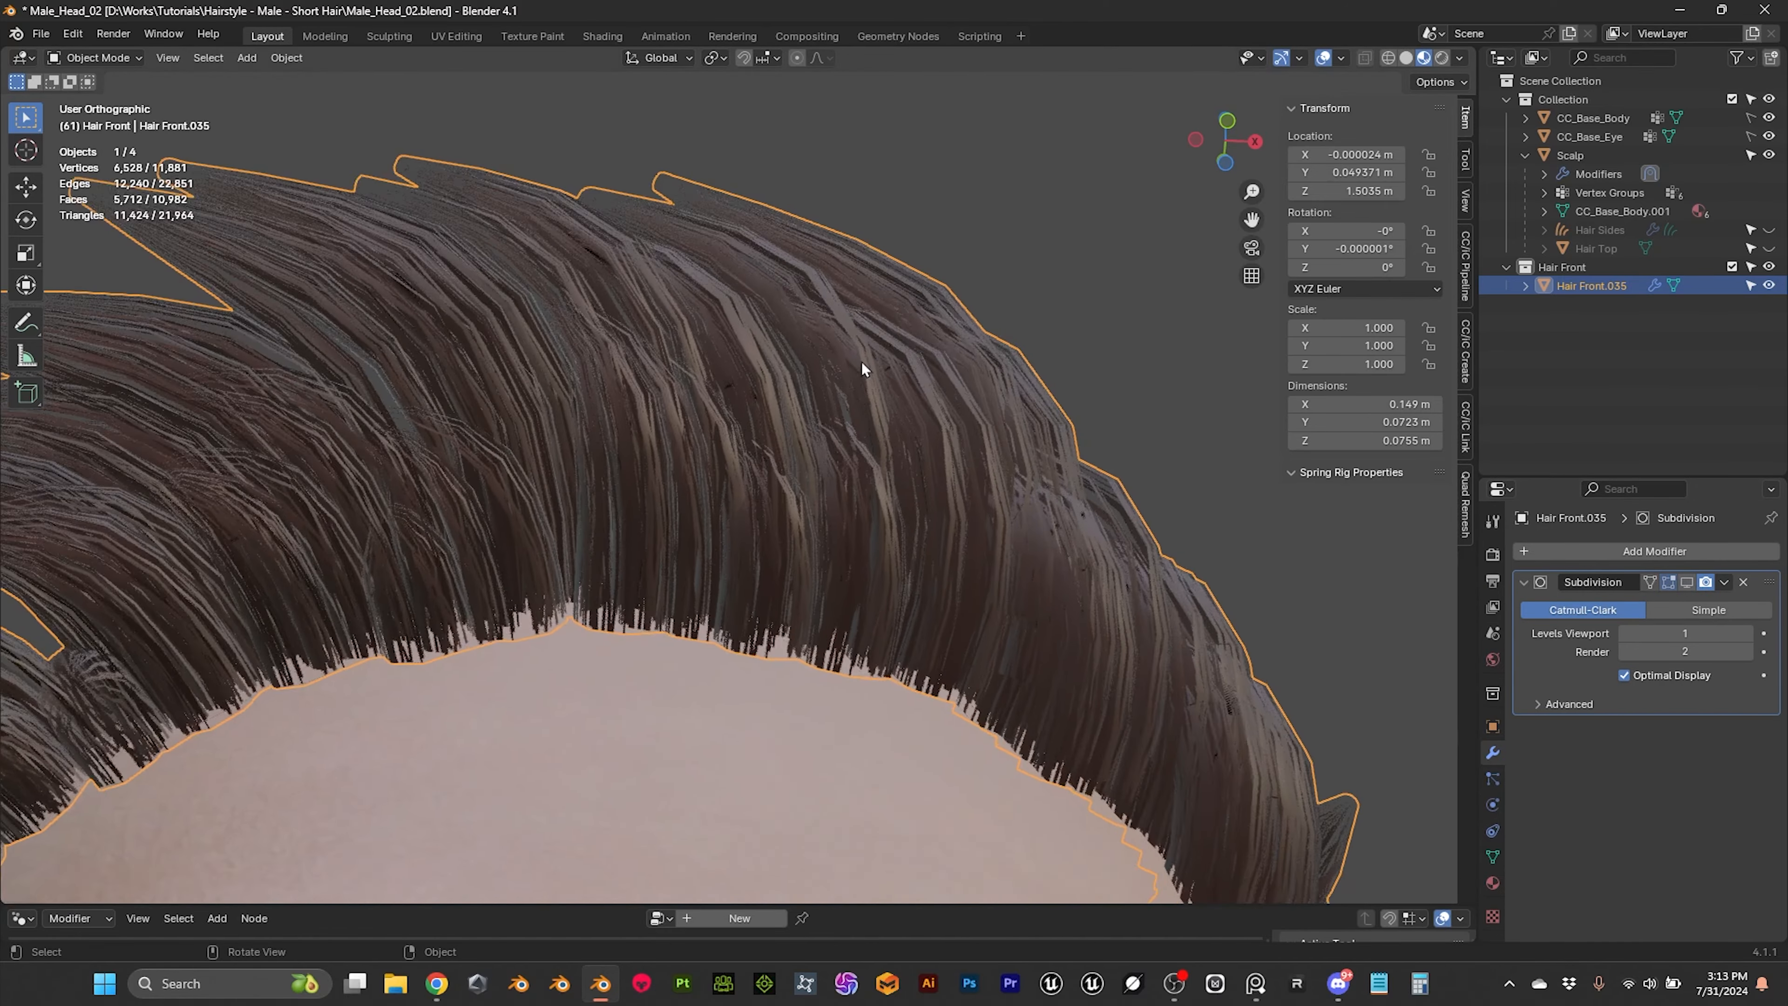
scroll(861, 361, "up", 3)
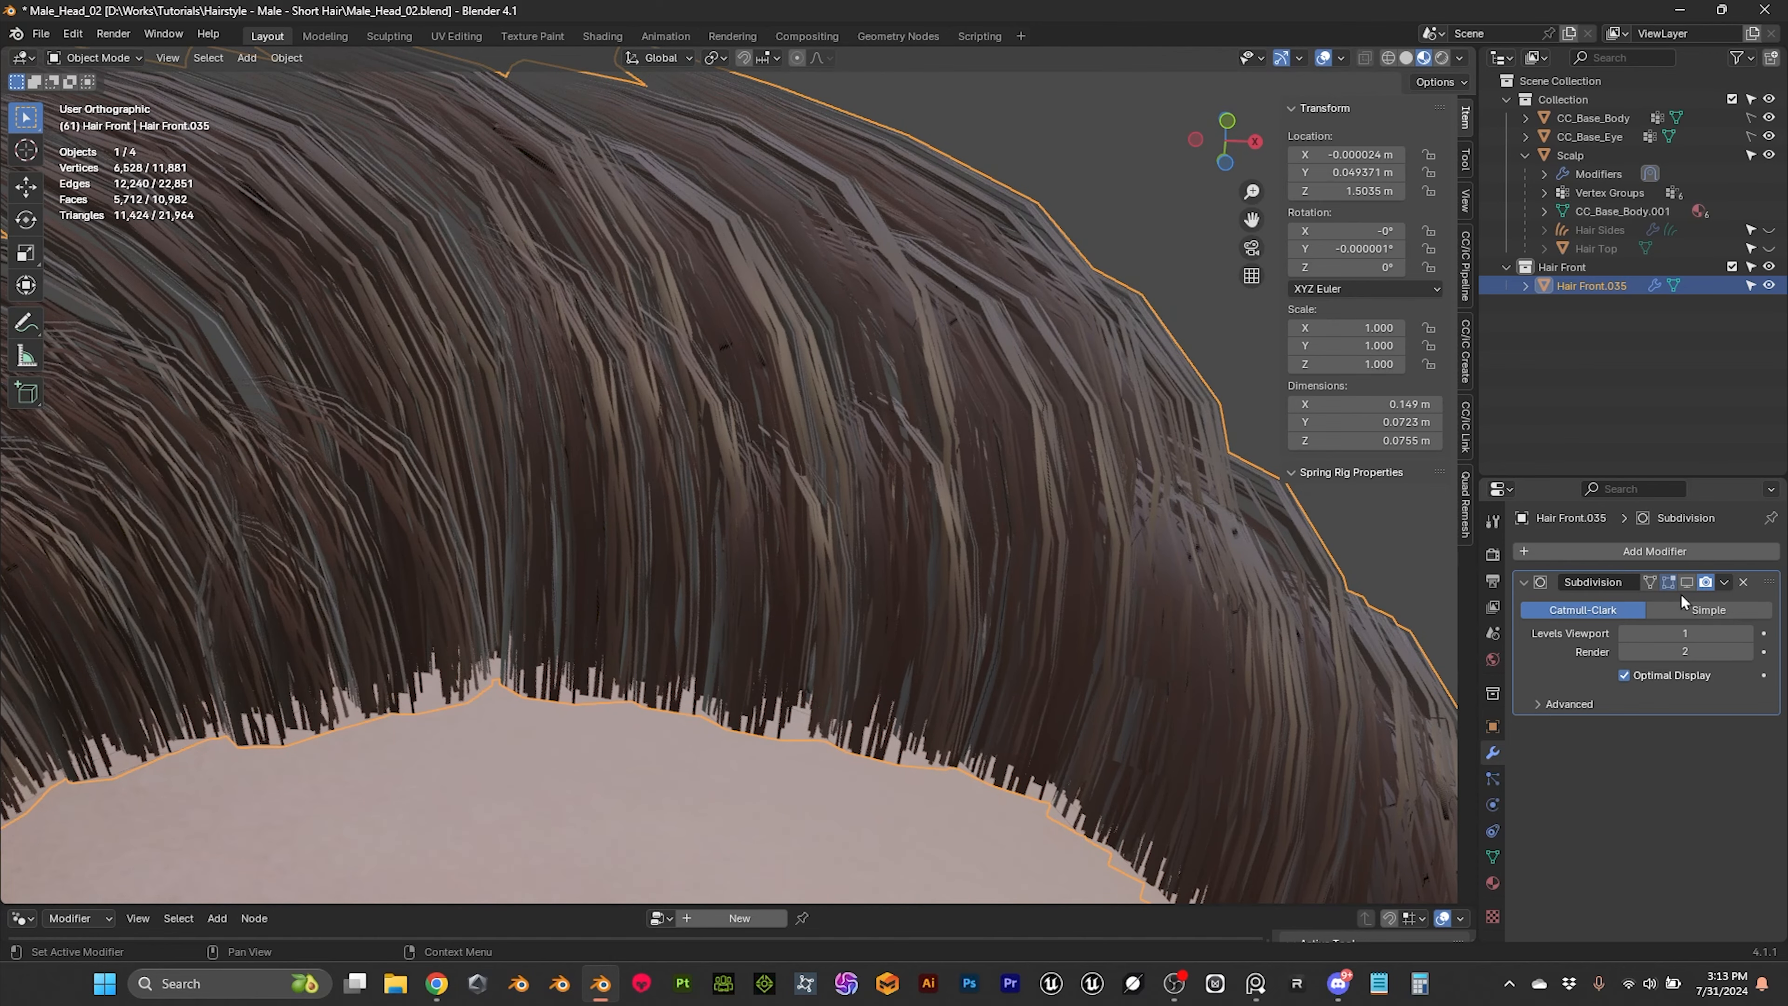
left_click(1687, 582)
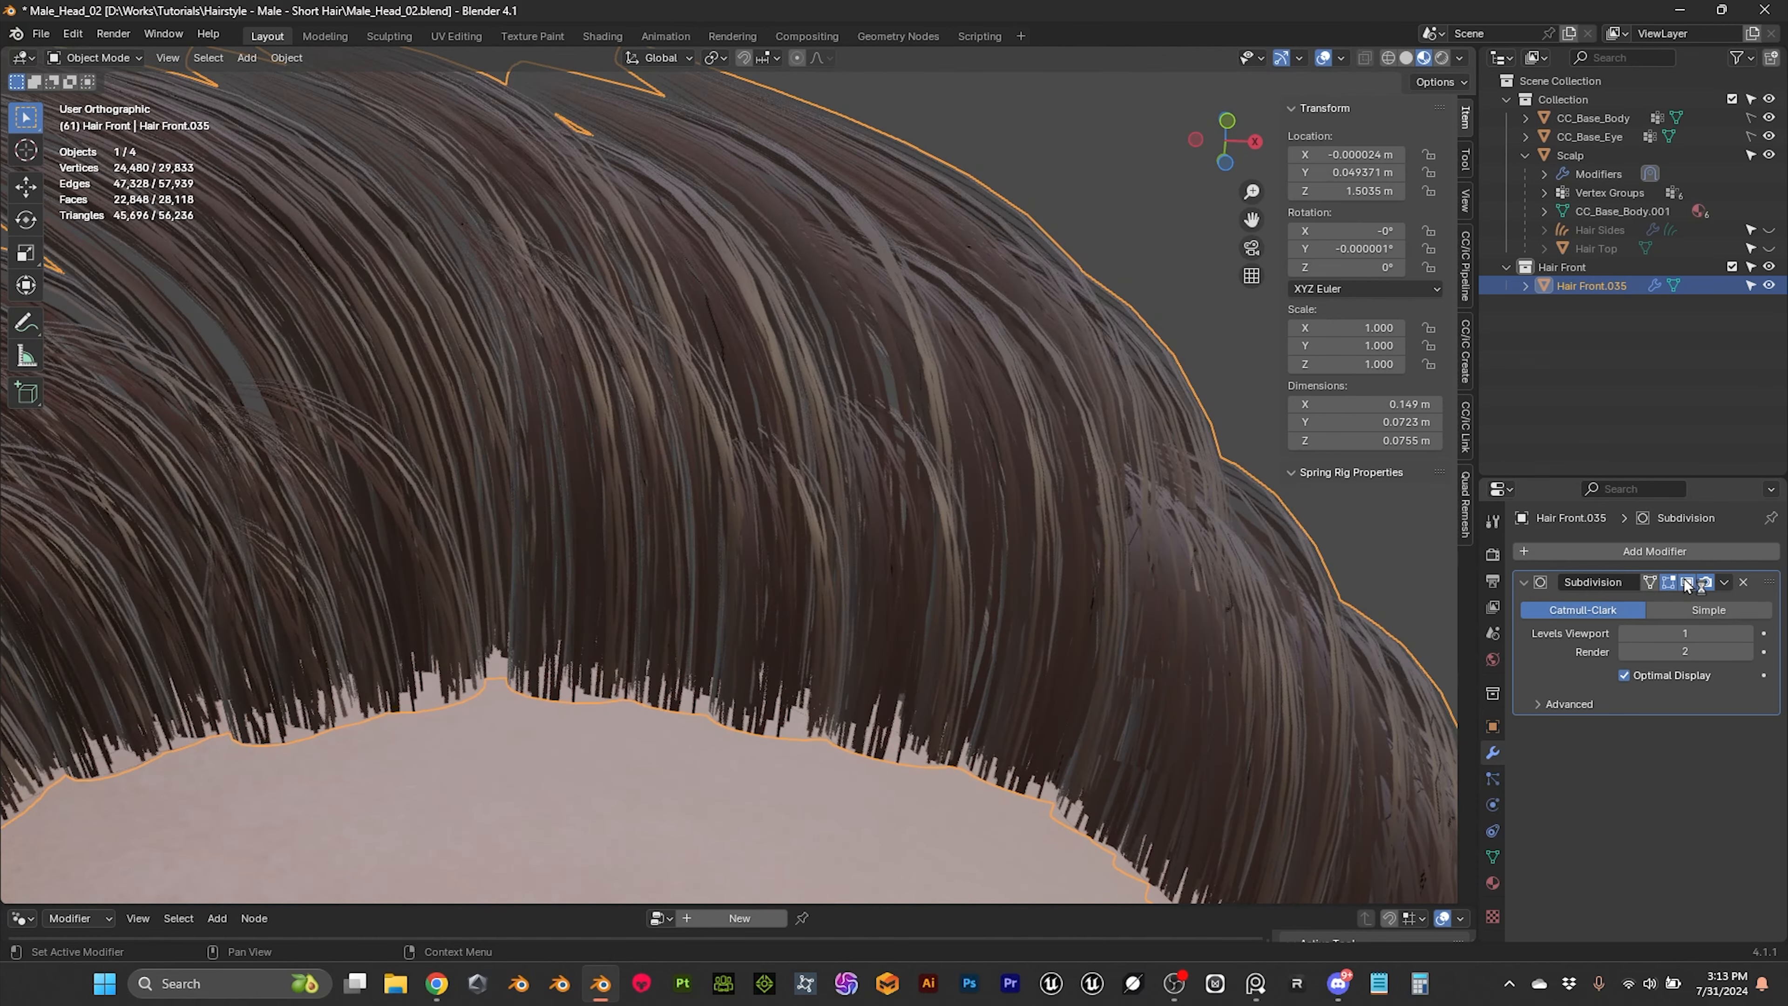
Step: Raise the Subdivision modifier's viewport level by one and check the smoothed front hair from several views
left_click(1749, 633)
scroll(988, 482, "down", 4)
left_click(1074, 354)
middle_click_drag(1075, 354, 903, 425)
scroll(1047, 459, "down", 3)
scroll(1088, 499, "up", 2)
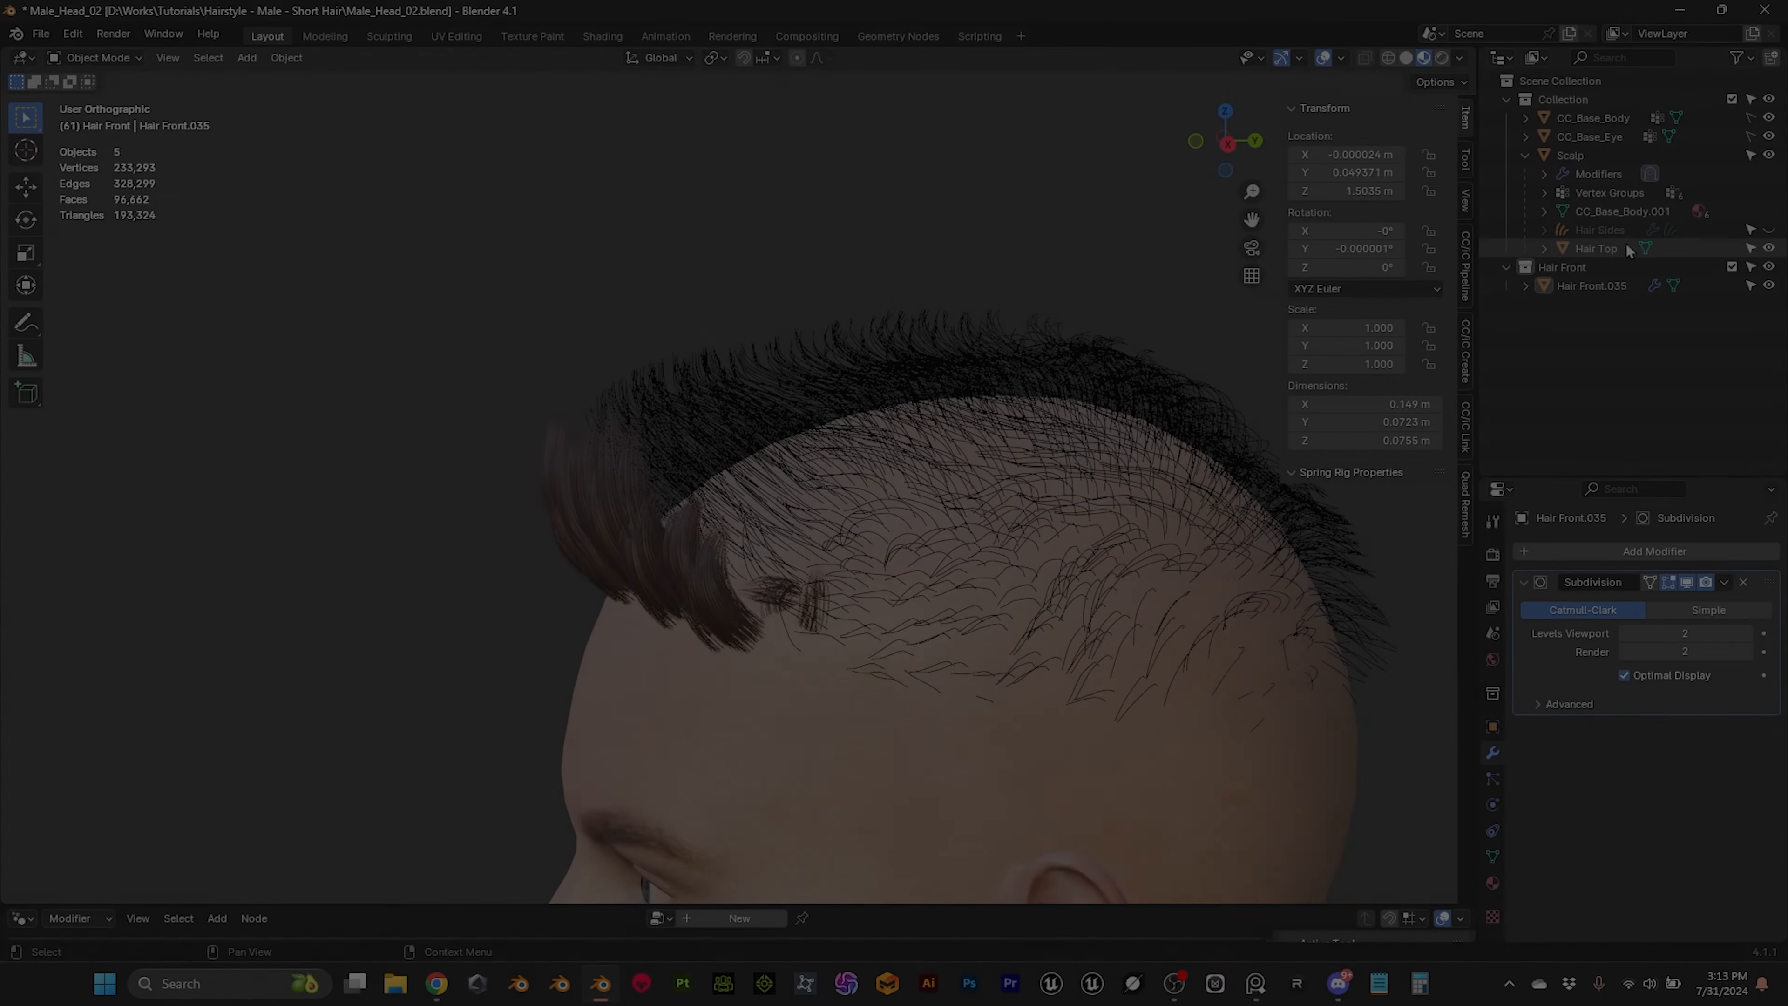
Step: Show and select the Hair Top strands, checking their coverage on the head from the side and front
left_click(1597, 247)
middle_click_drag(1056, 275, 1001, 599)
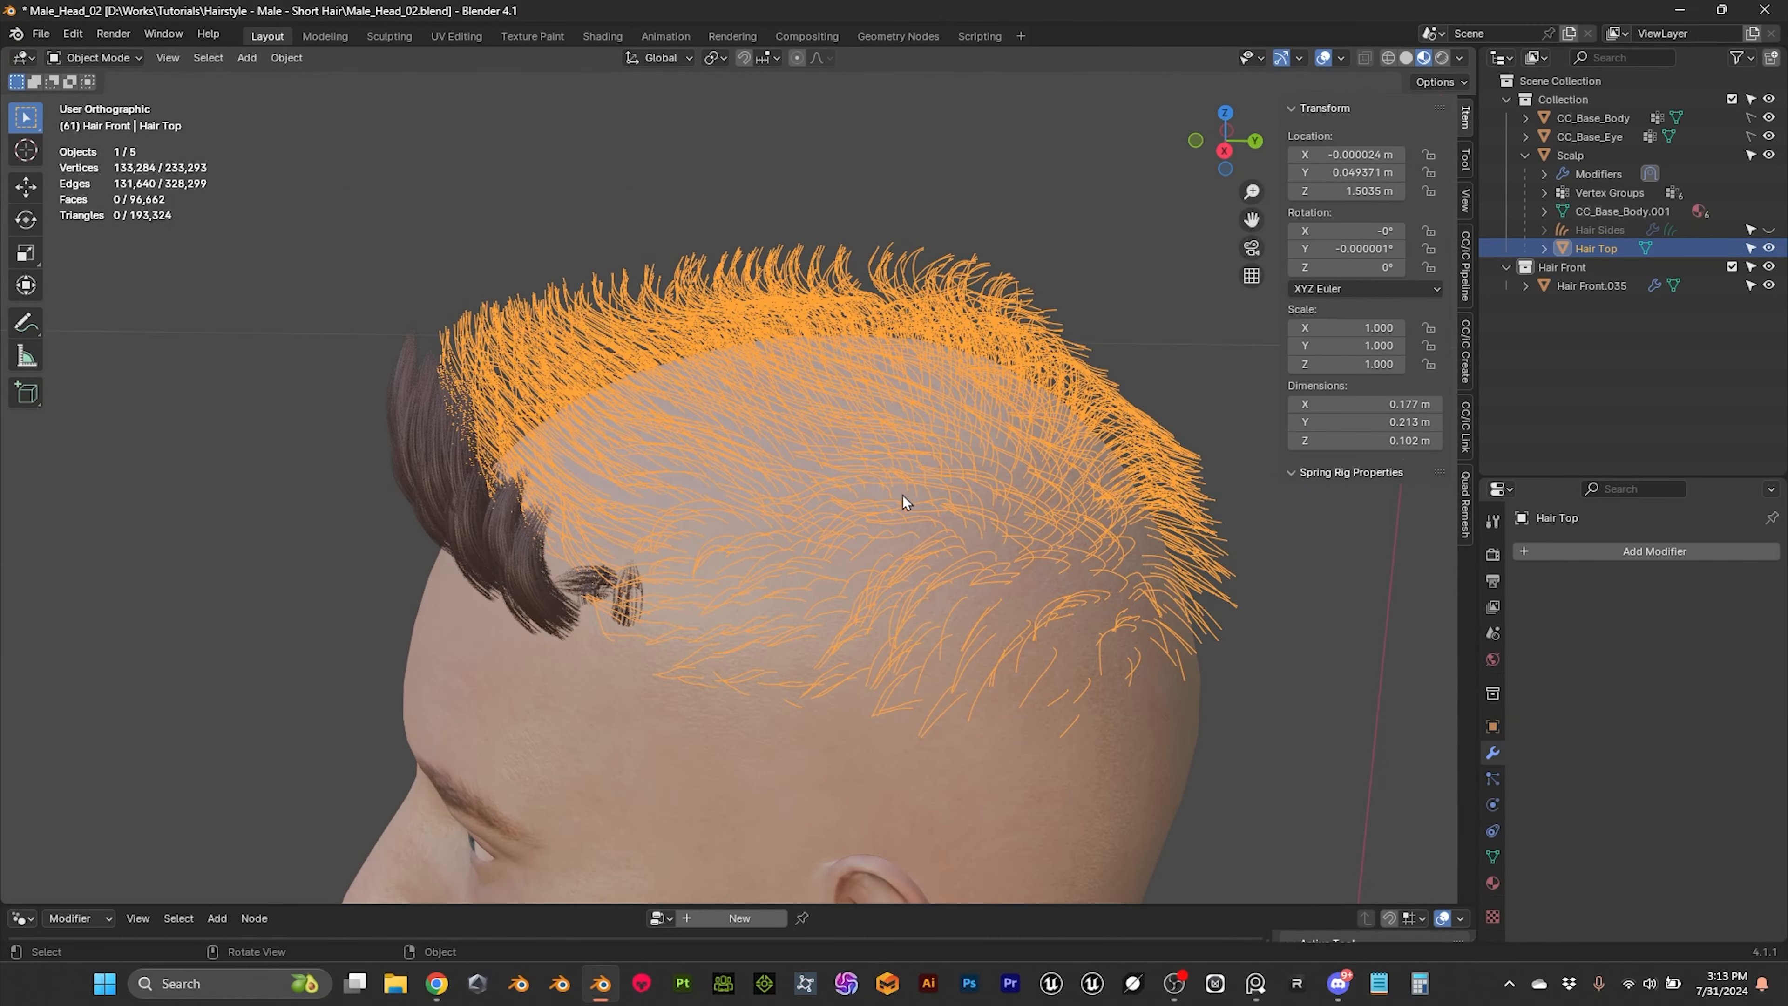
scroll(948, 464, "down", 3)
mouse_move(954, 902)
left_mouse_down()
mouse_move(950, 751)
mouse_move(944, 909)
left_mouse_up()
middle_click_drag(930, 678, 641, 798)
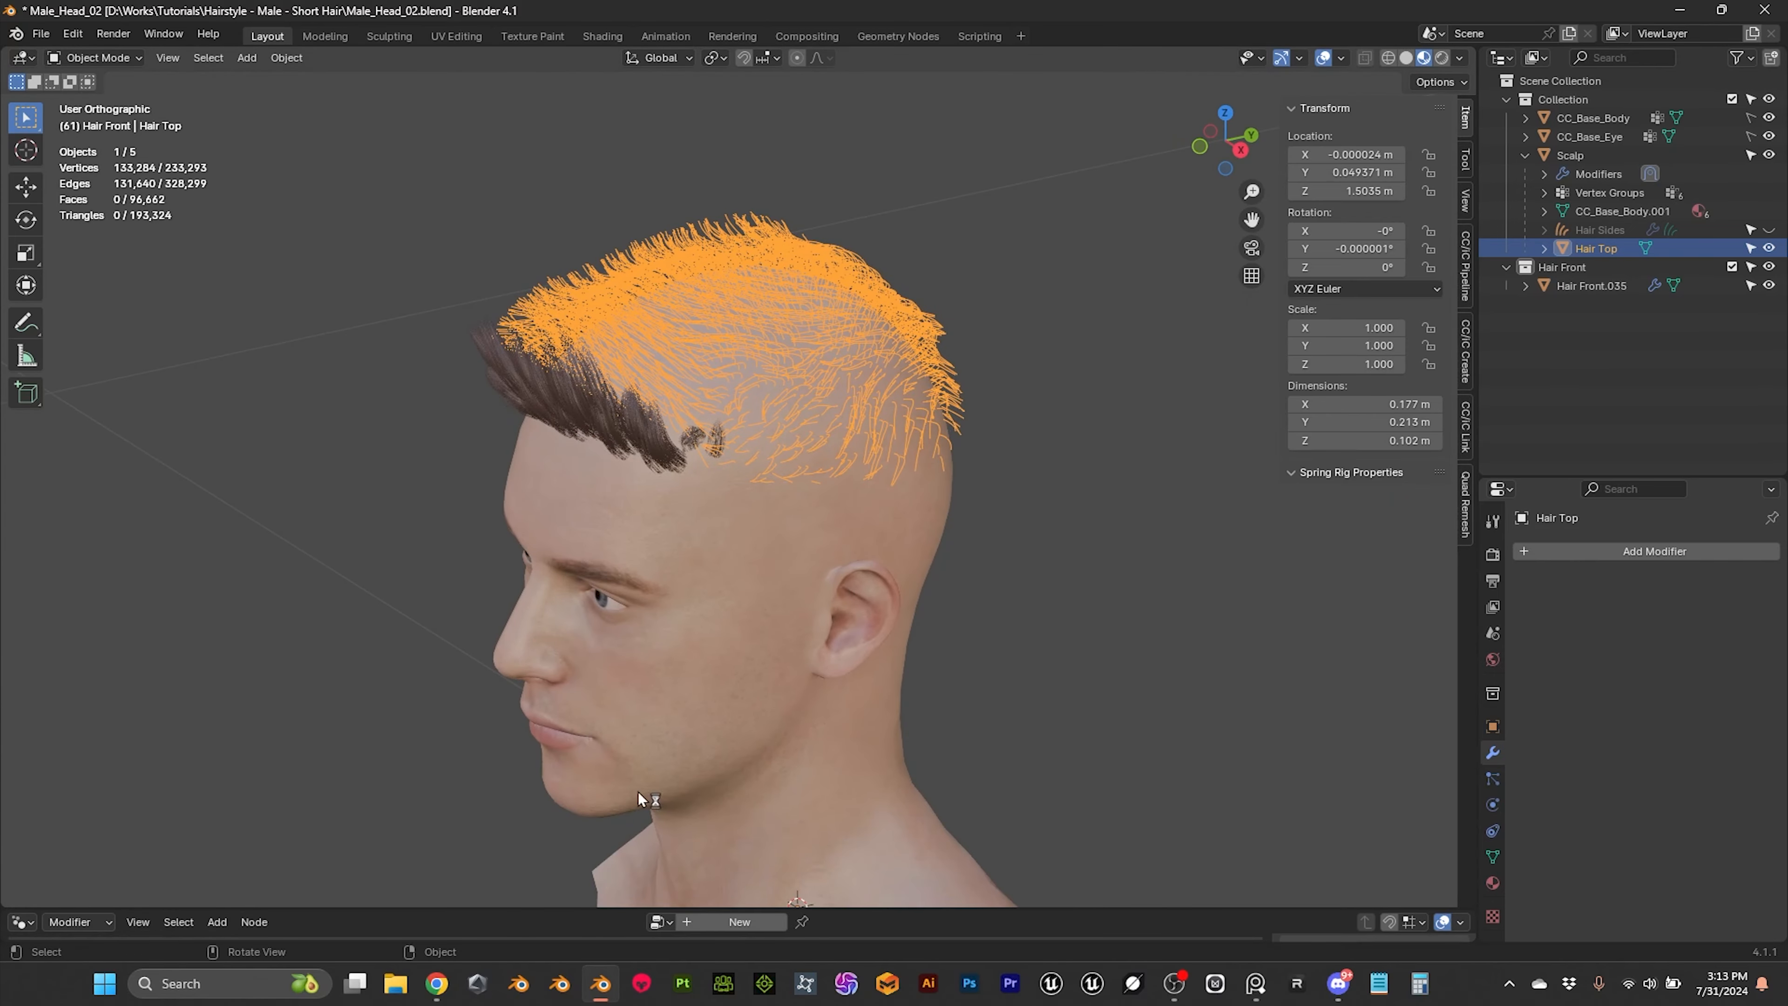
scroll(906, 588, "up", 4)
middle_click_drag(887, 519, 1102, 478)
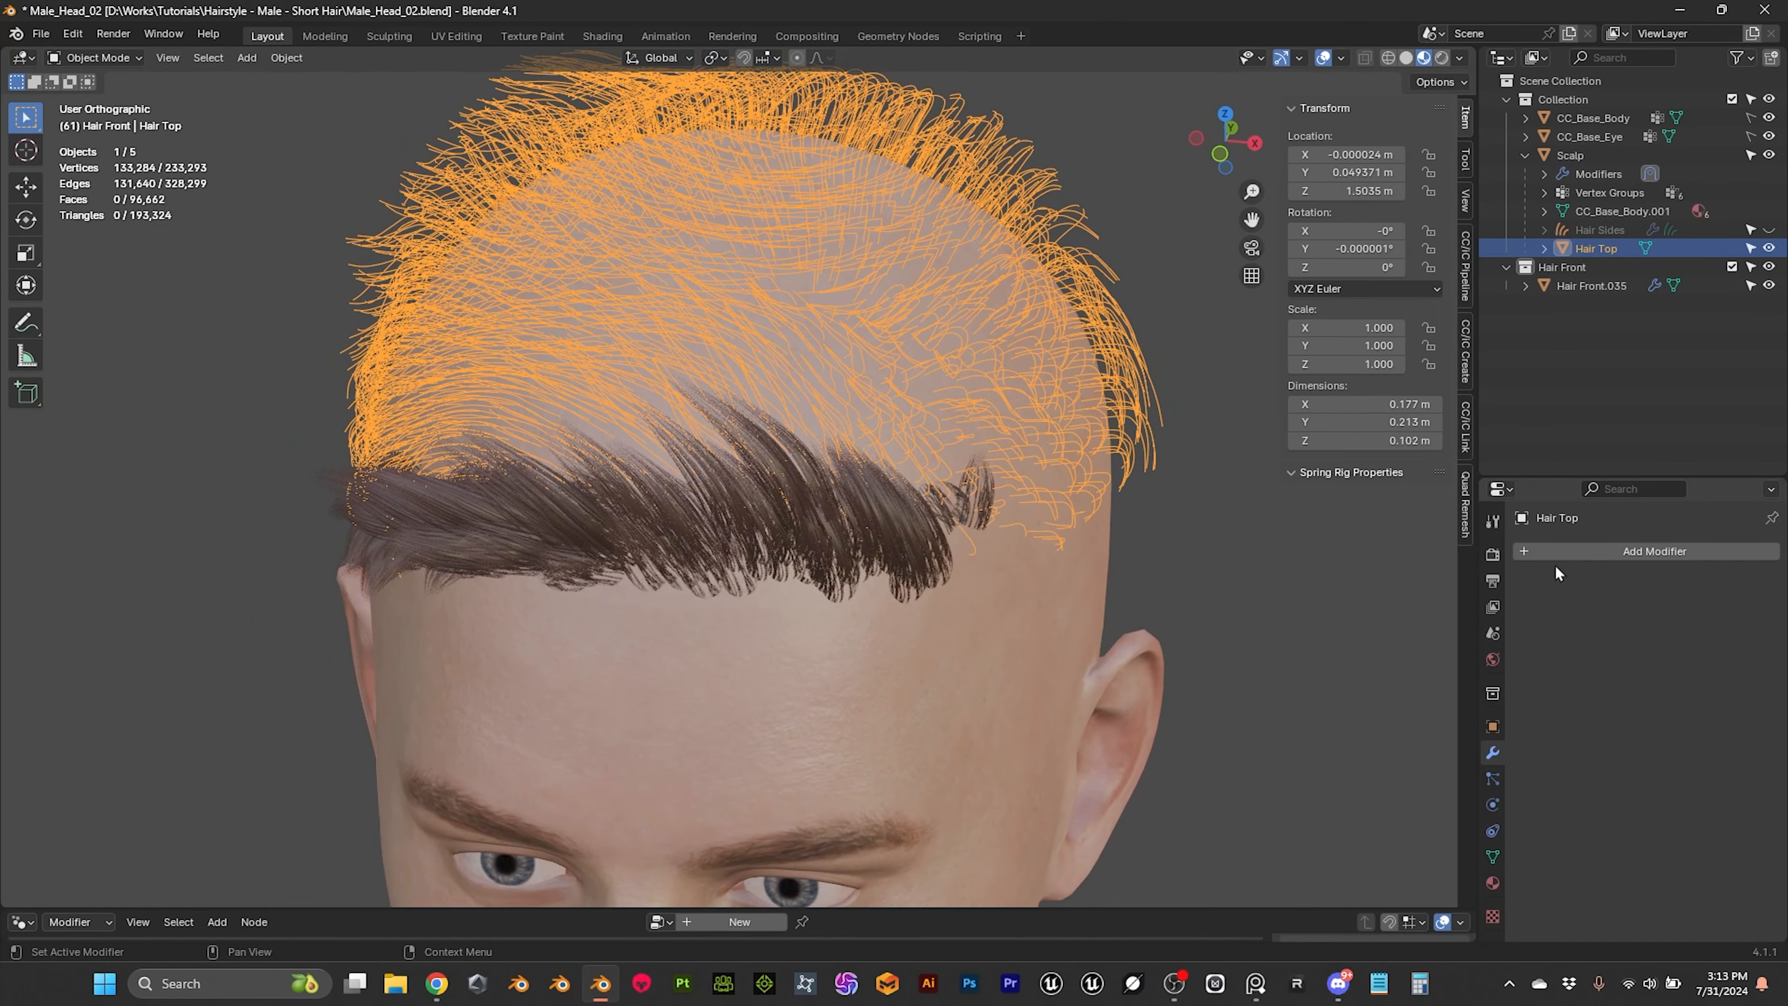
Step: Add a Geometry Nodes modifier using the Resample Curve node group to Hair Top and keep the group with a fake user
left_click(1603, 550)
mouse_move(1601, 551)
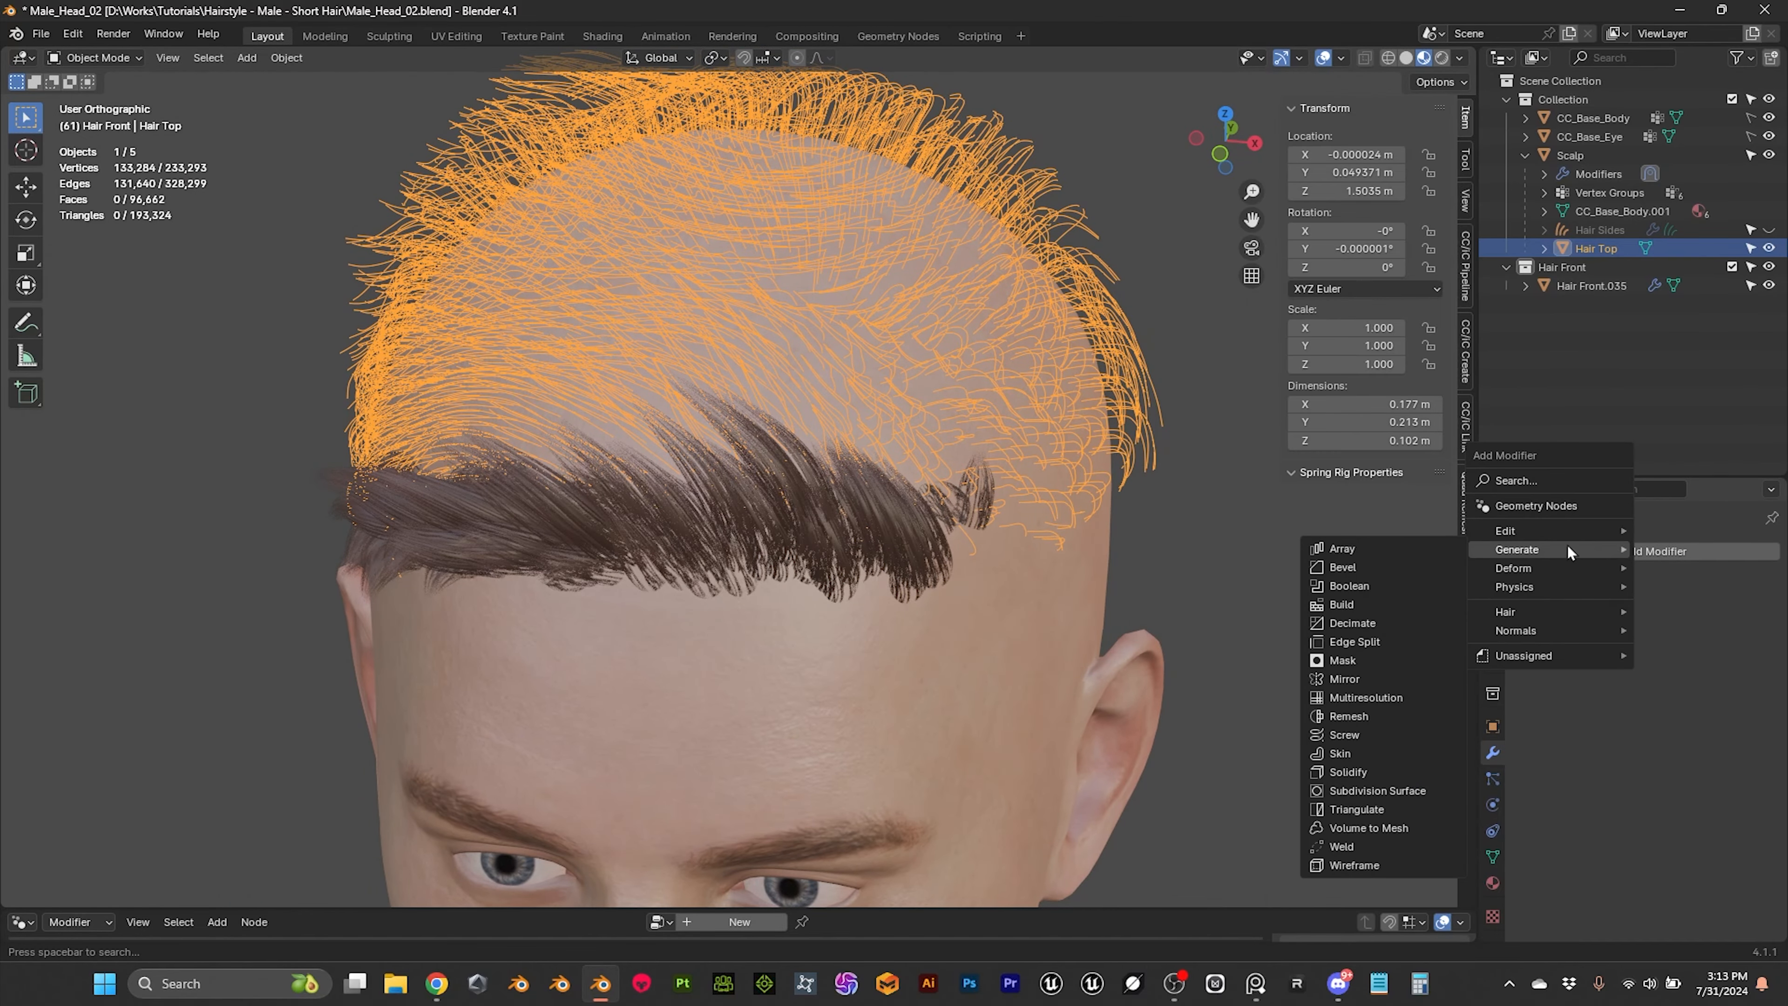
left_click(1529, 505)
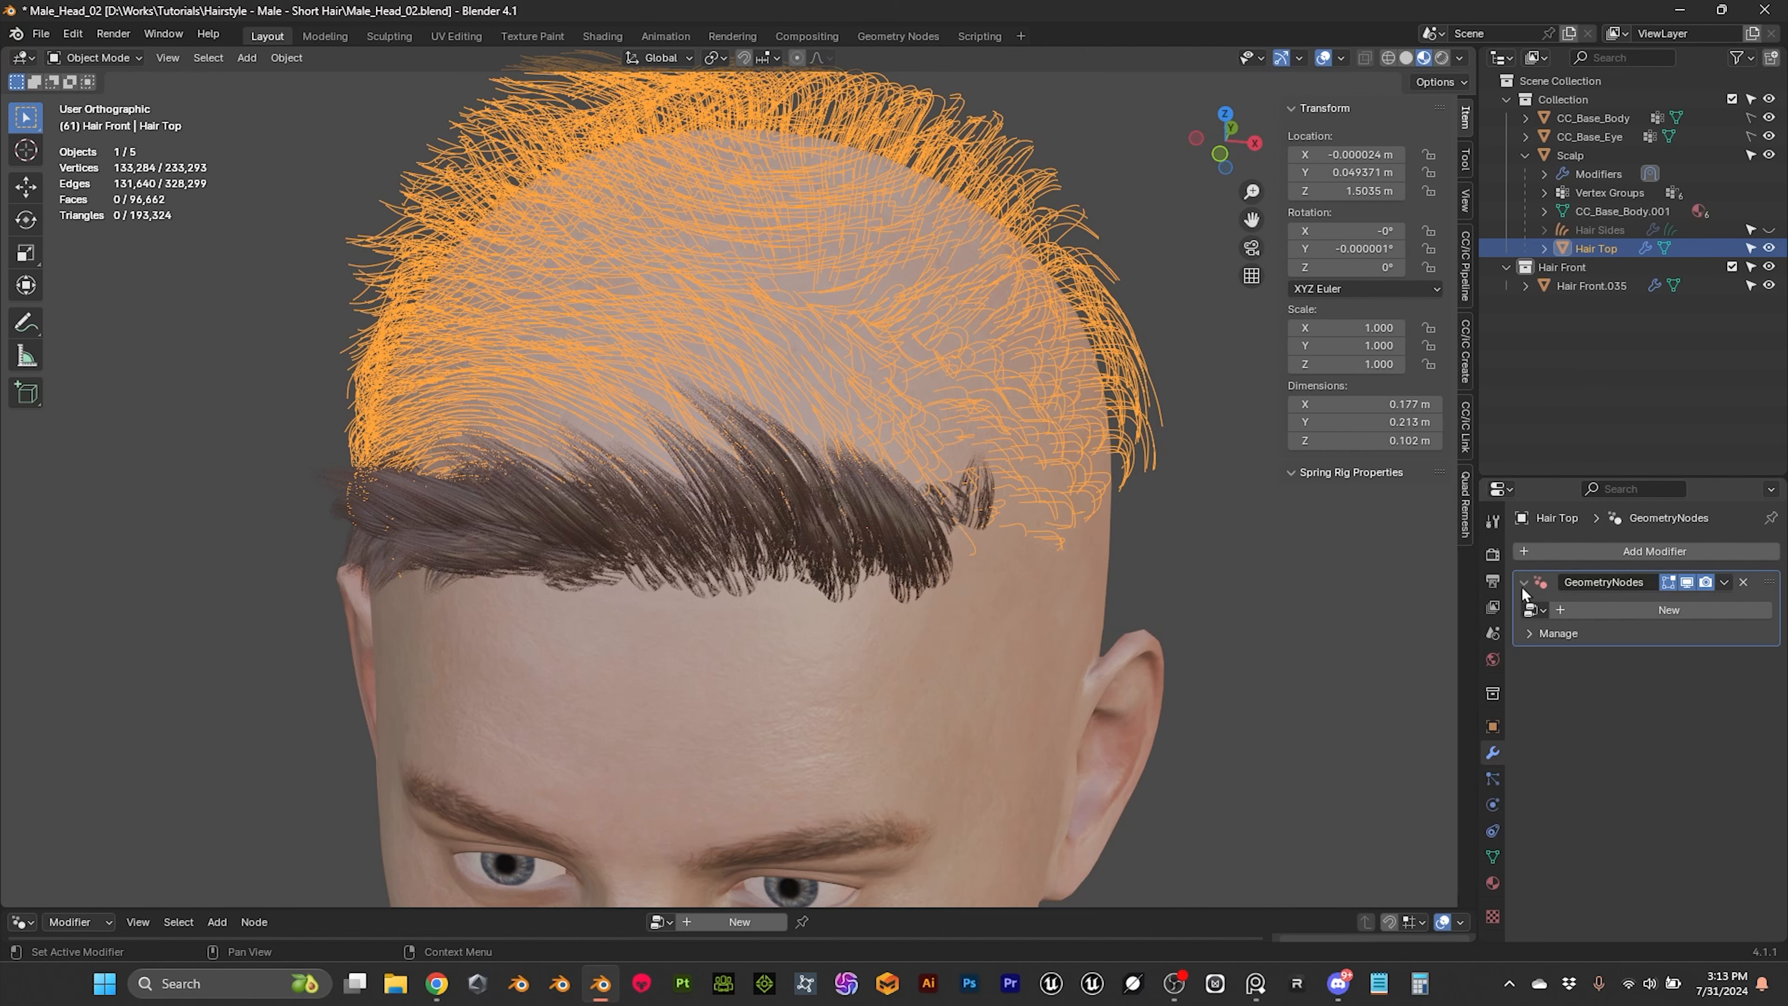
left_click(1540, 611)
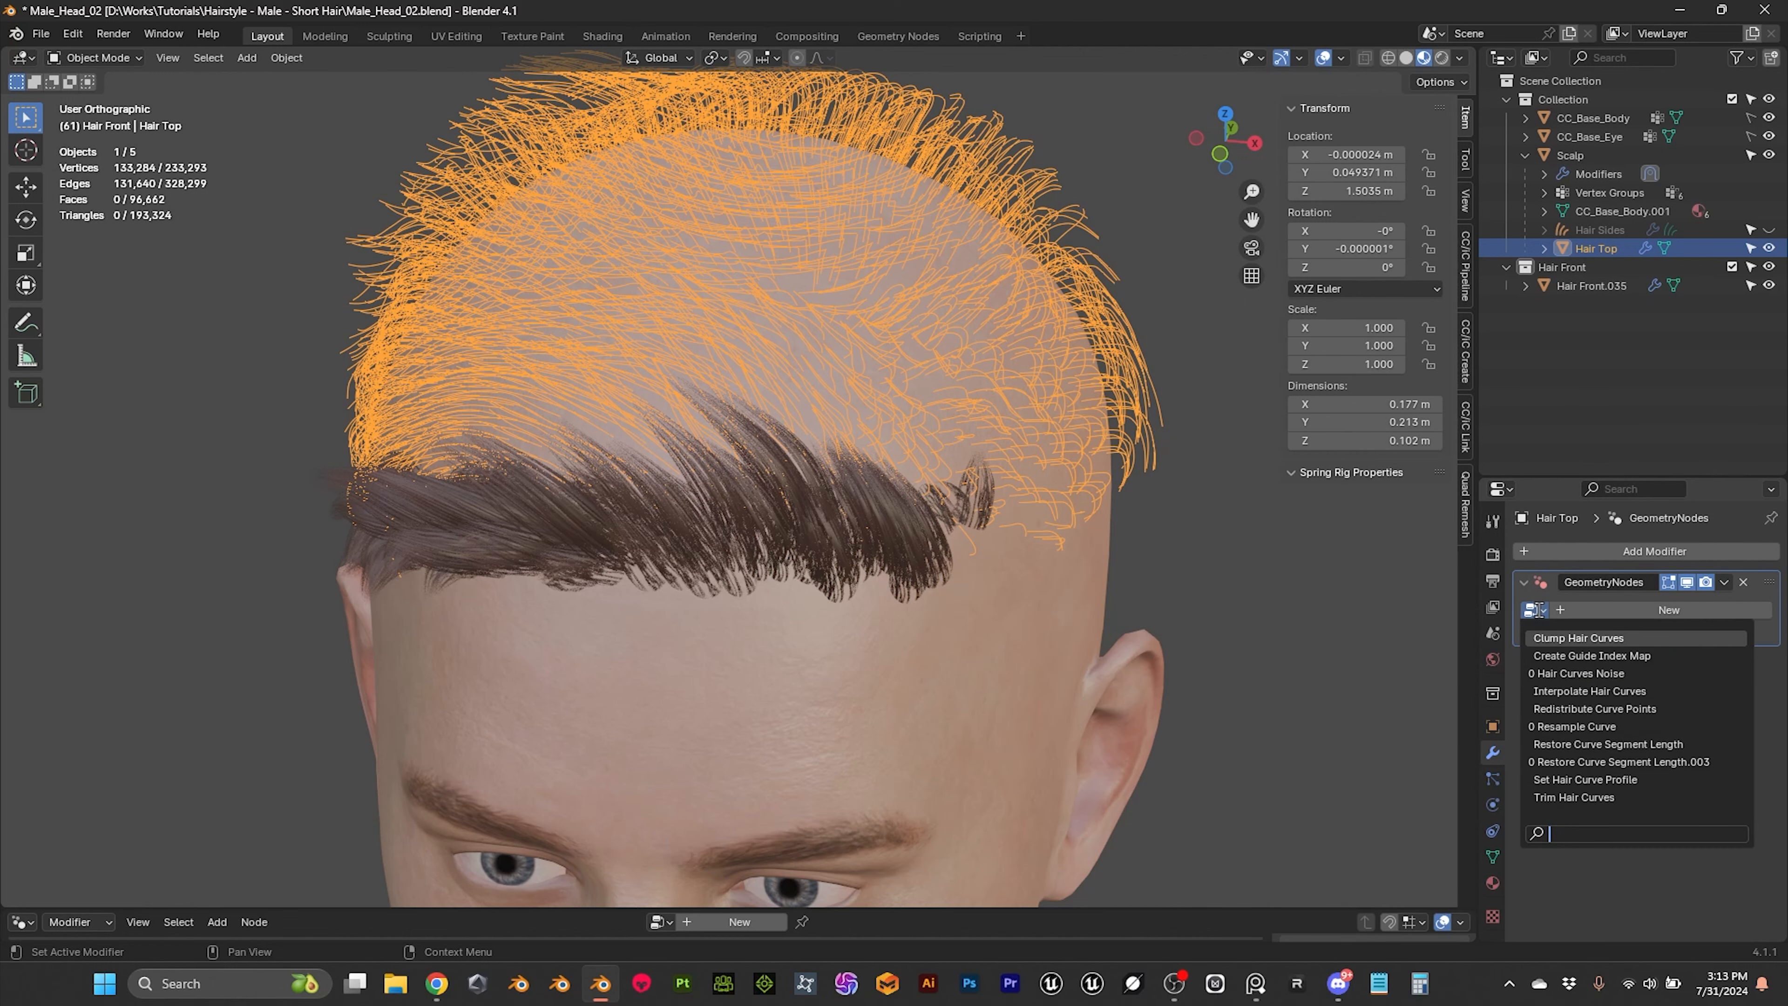
left_click(1559, 726)
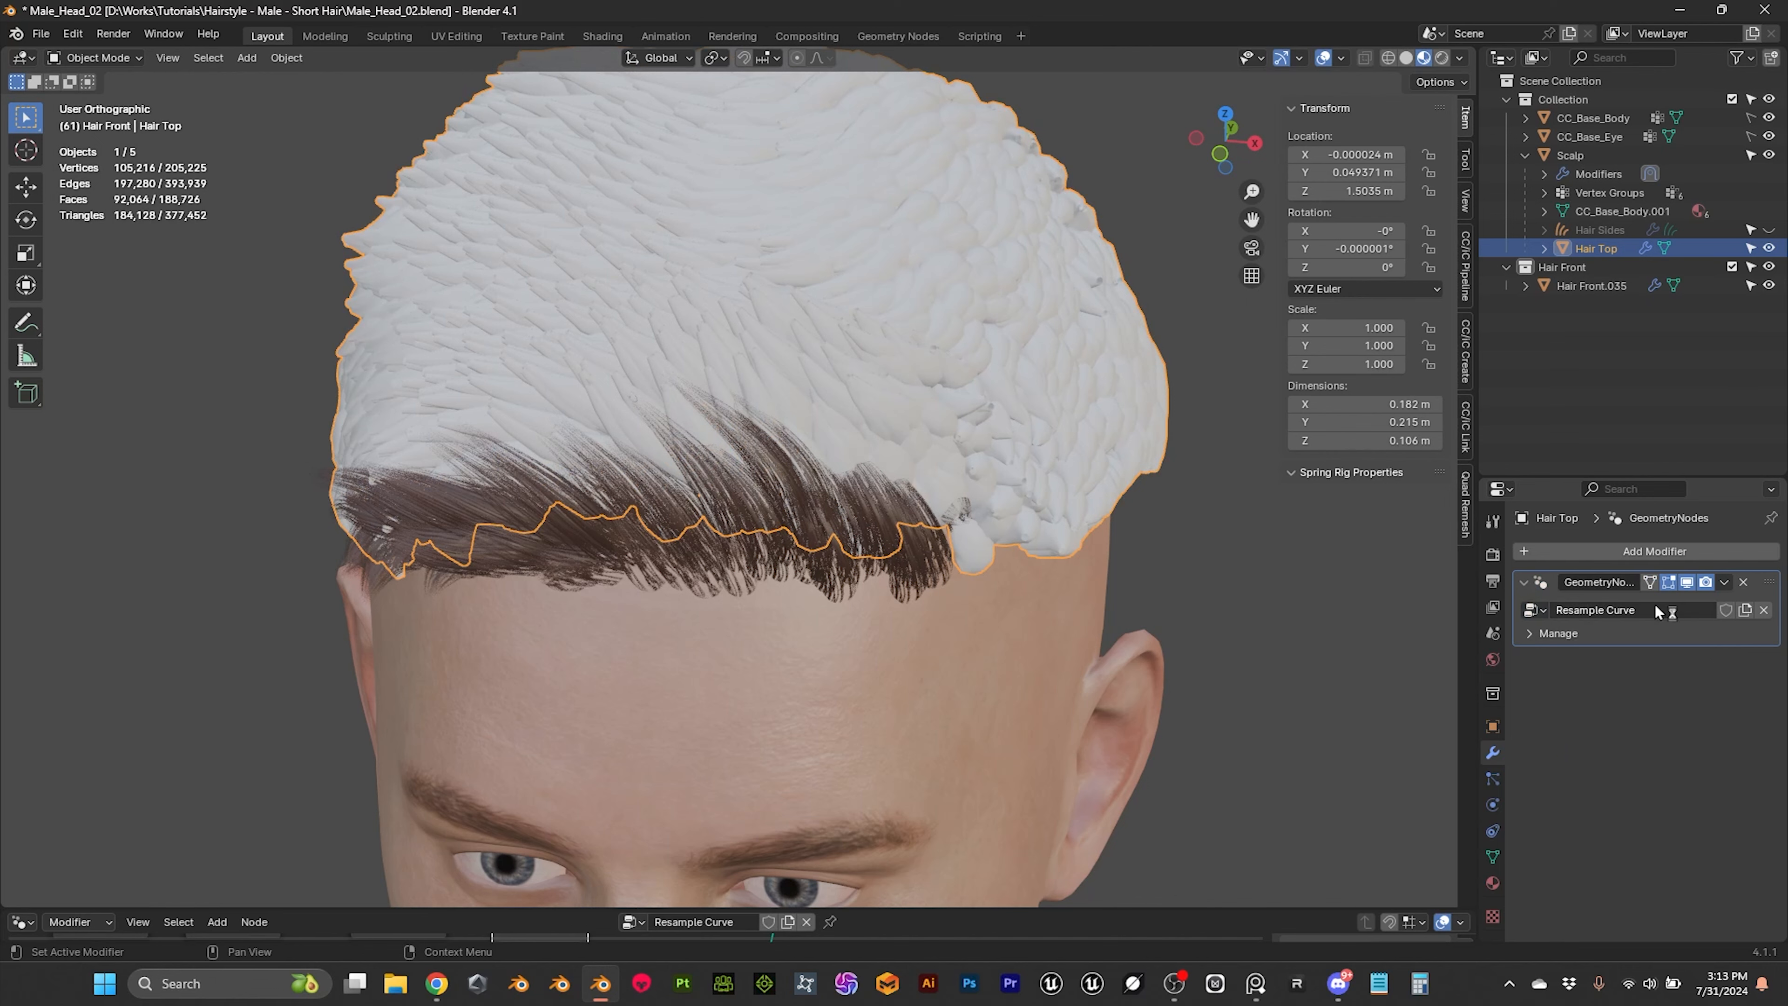
left_click(1747, 611)
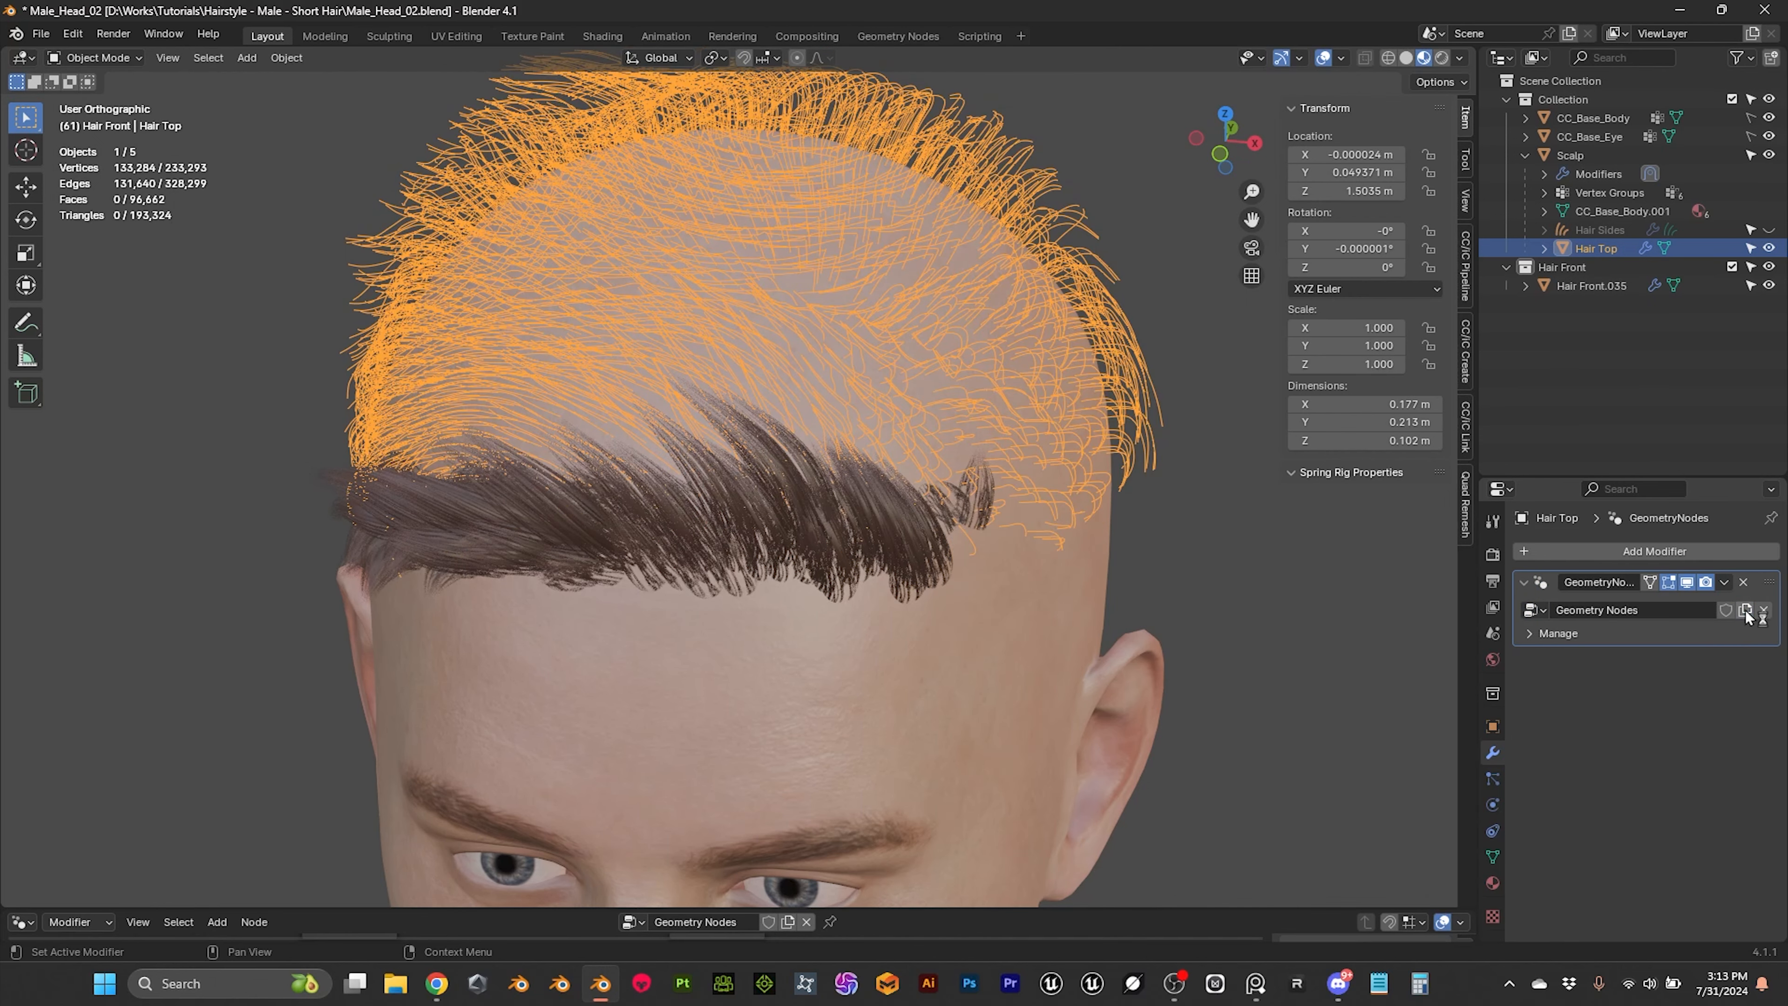
key("ctrl+z")
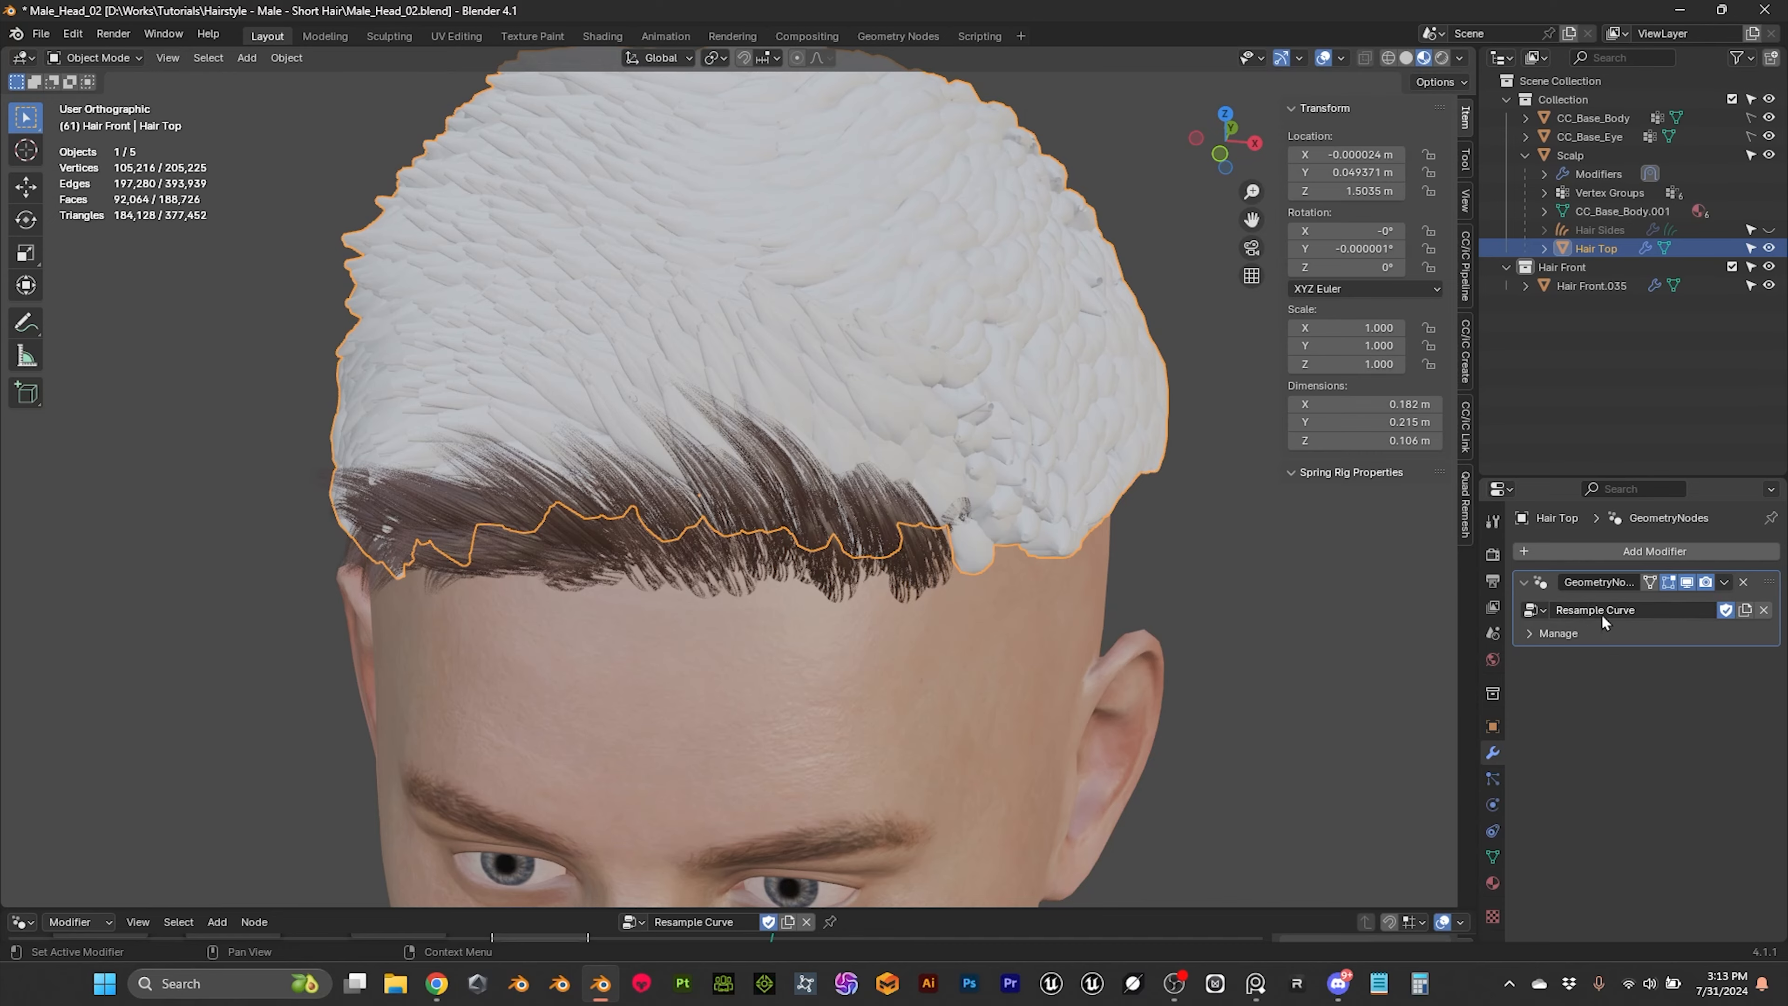
Step: Check the generated top hair cards around the head and apply the Geometry Nodes modifier on Hair Top
middle_click_drag(873, 434, 805, 435)
scroll(956, 304, "down", 3)
middle_click_drag(956, 305, 786, 327)
scroll(603, 305, "up", 3)
scroll(774, 276, "up", 3)
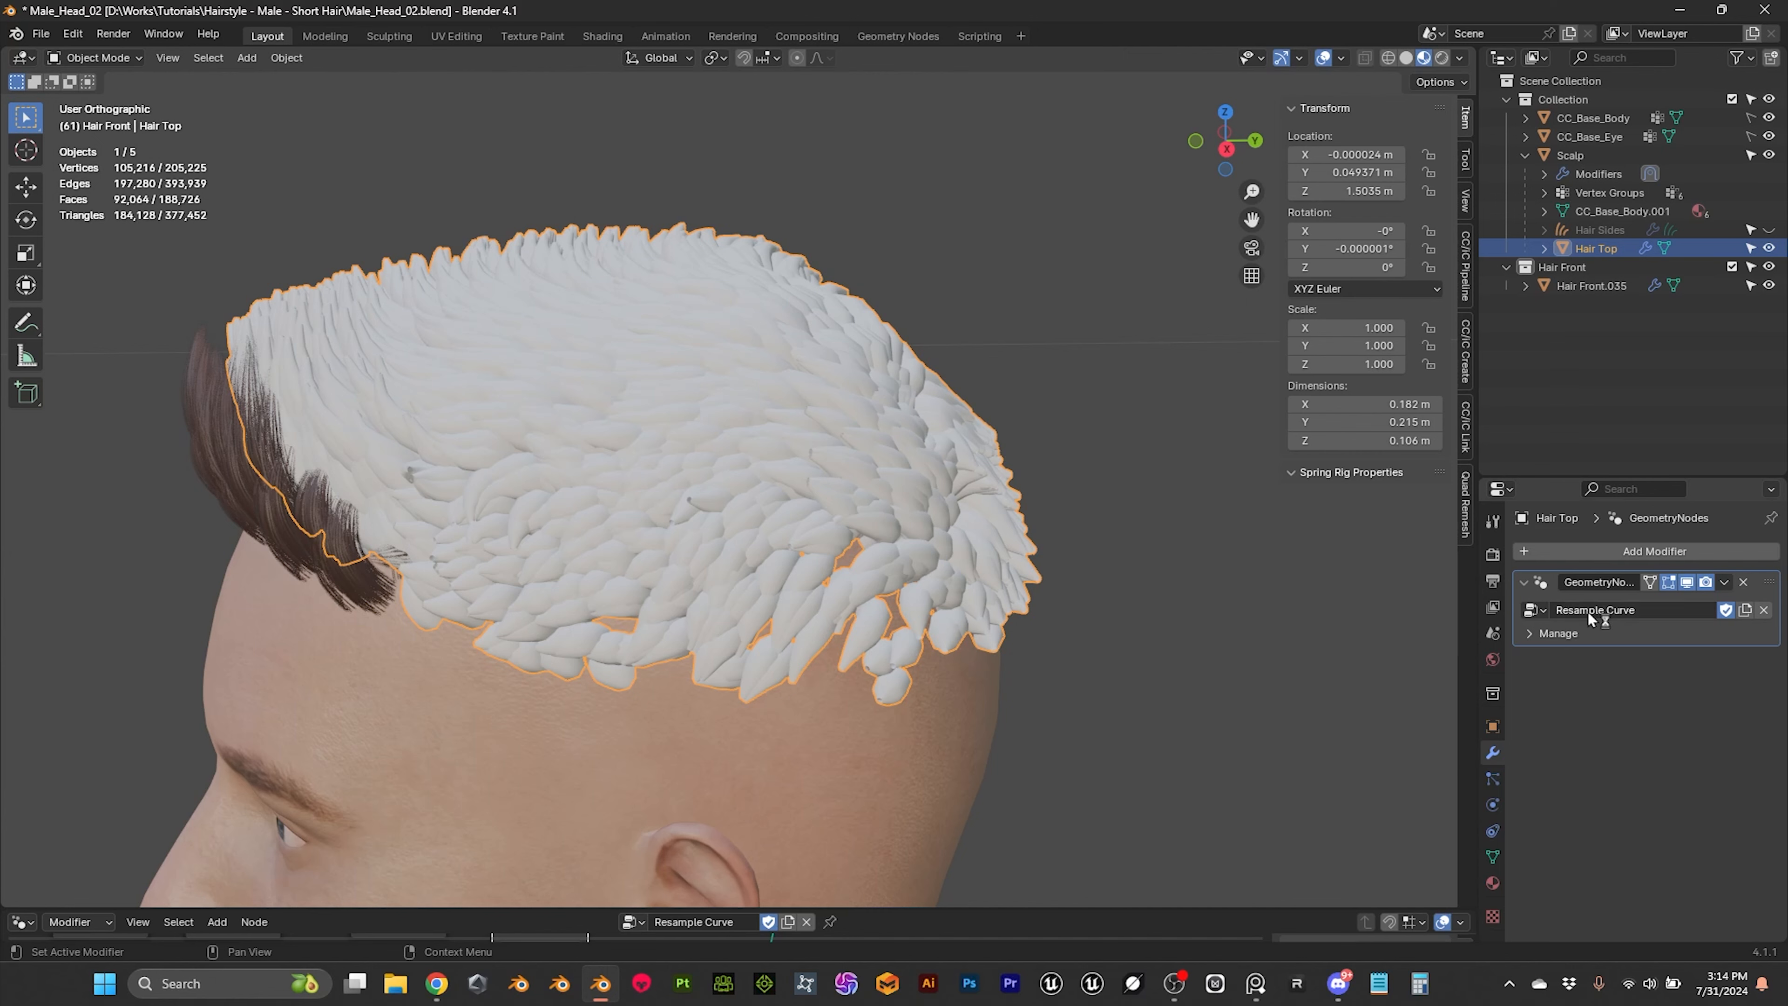
left_click(1725, 582)
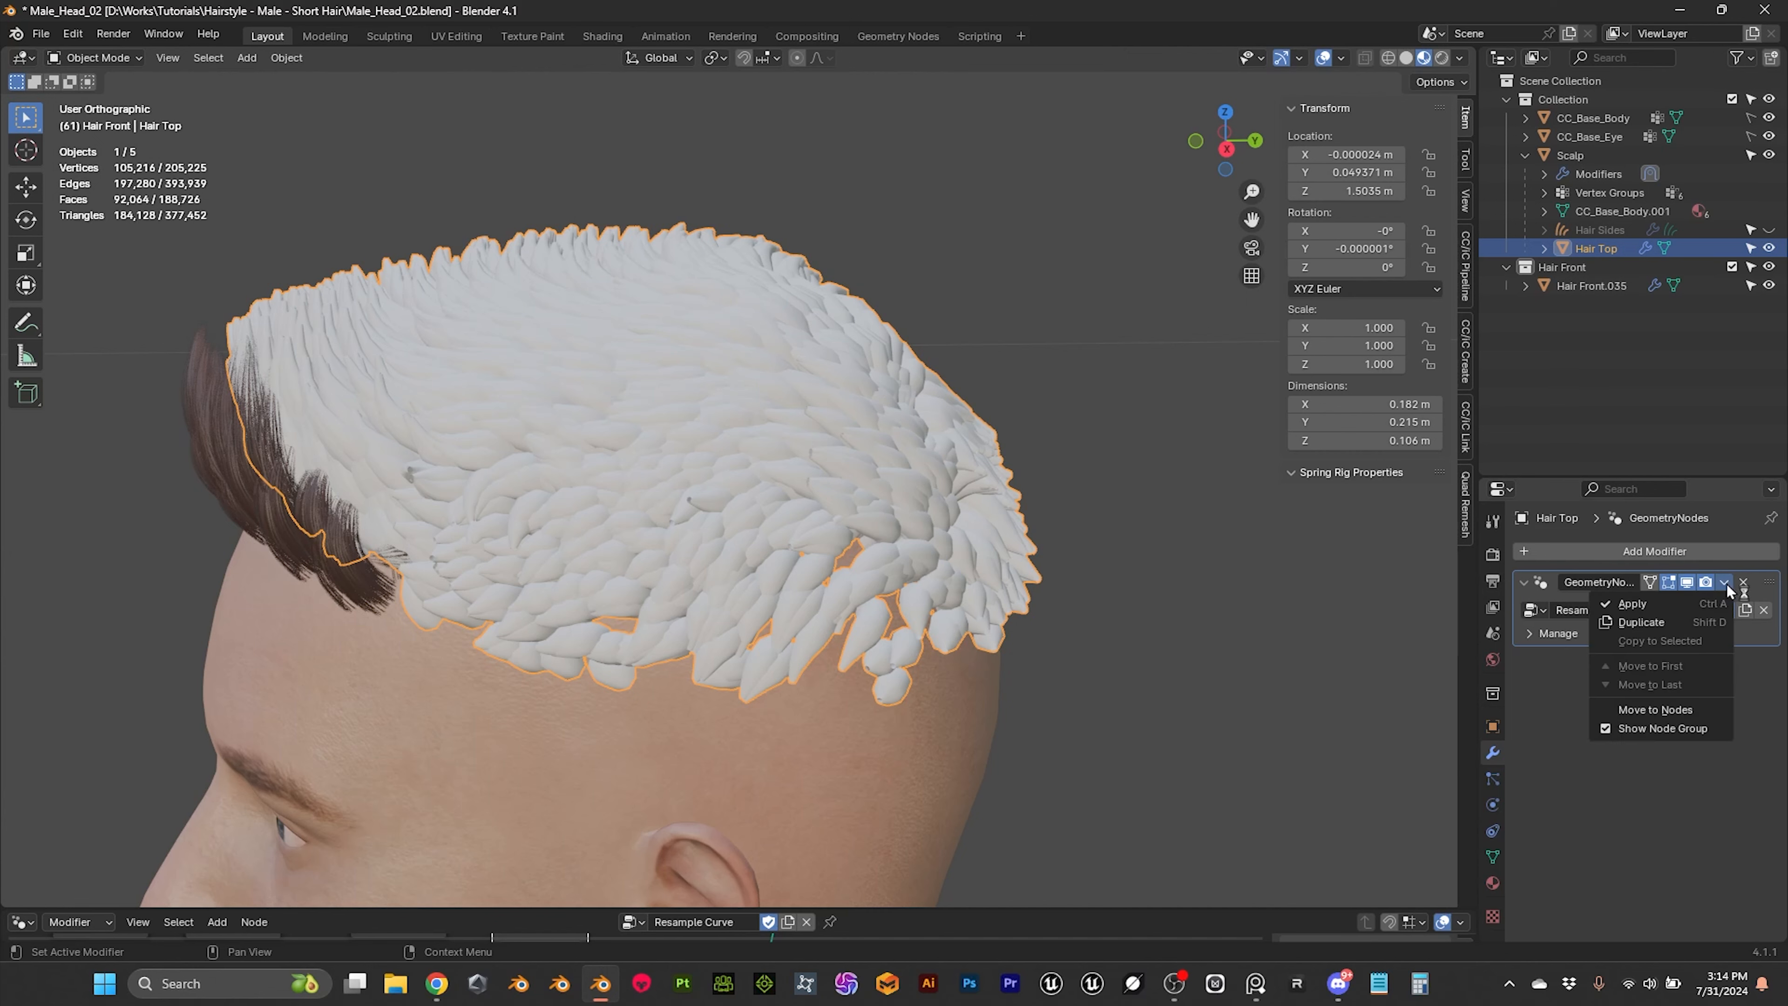
left_click(1683, 605)
scroll(830, 431, "up", 2)
scroll(830, 432, "down", 2)
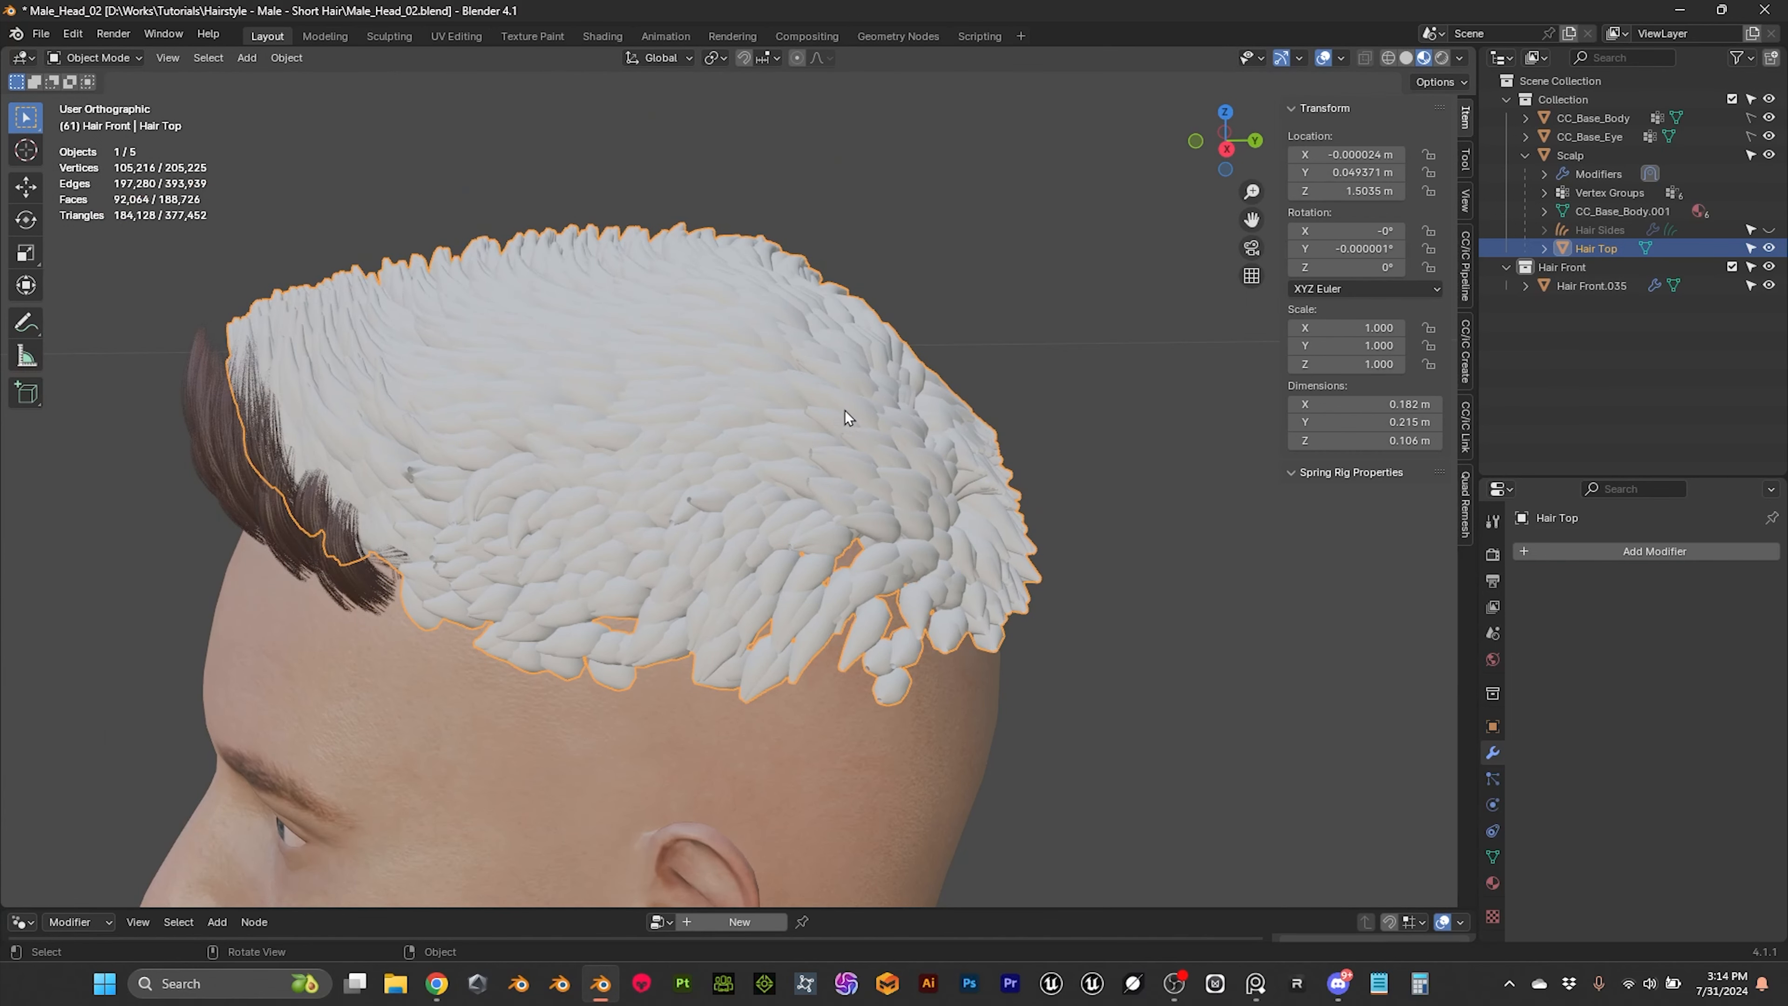
Step: Clear the Hair Top mesh's parent while keeping its transformation
left_click(927, 275)
mouse_move(929, 277)
middle_mouse_down()
mouse_move(1052, 258)
mouse_move(890, 259)
mouse_move(913, 275)
middle_mouse_up()
scroll(875, 320, "up", 2)
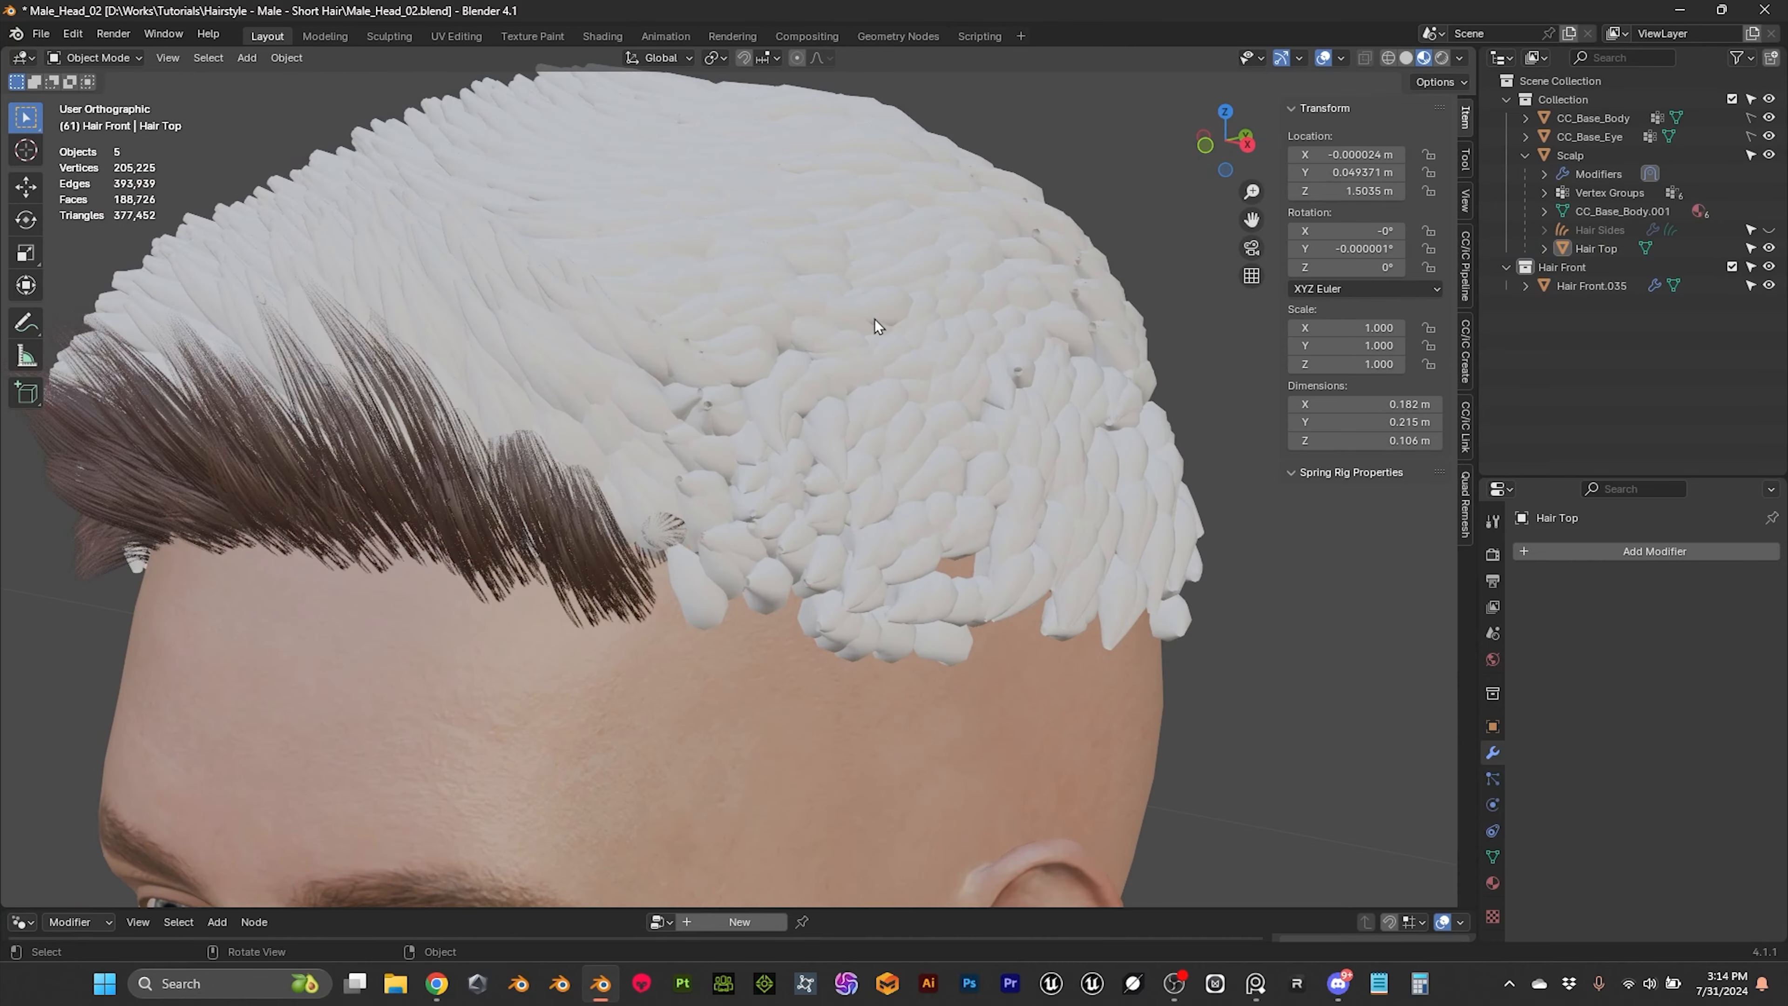
left_click(821, 348)
scroll(823, 348, "down", 4)
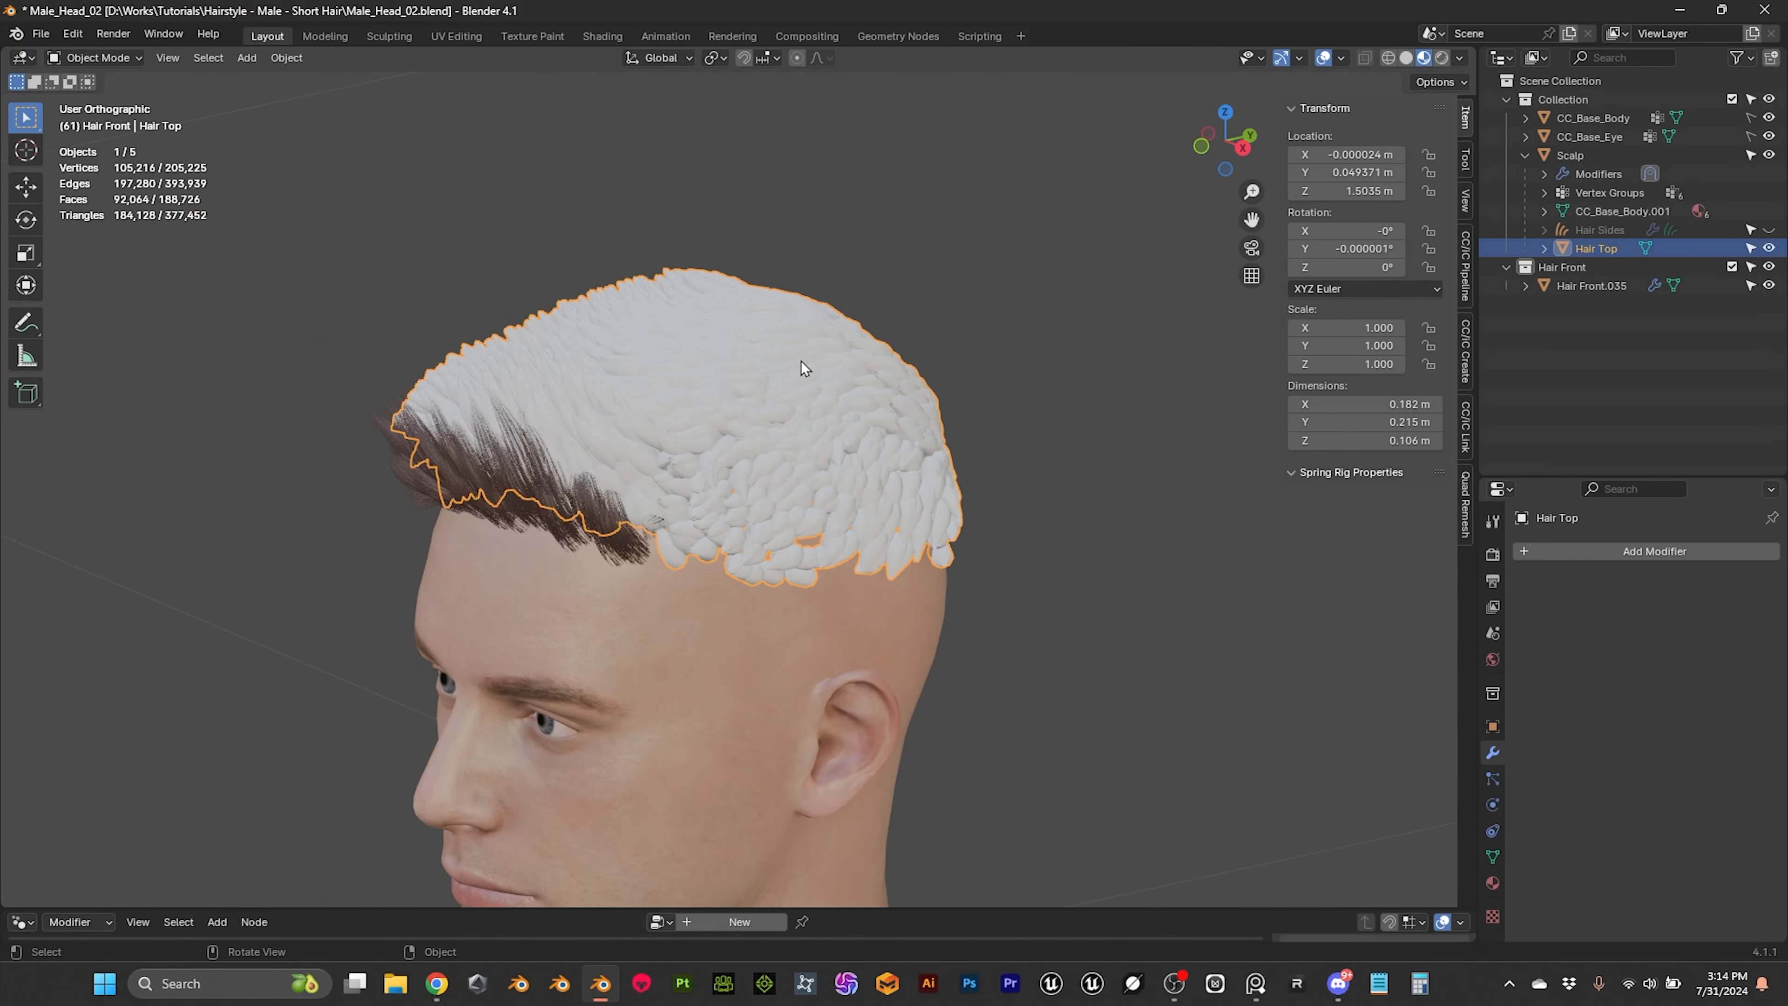
key("alt+p")
left_click(881, 295)
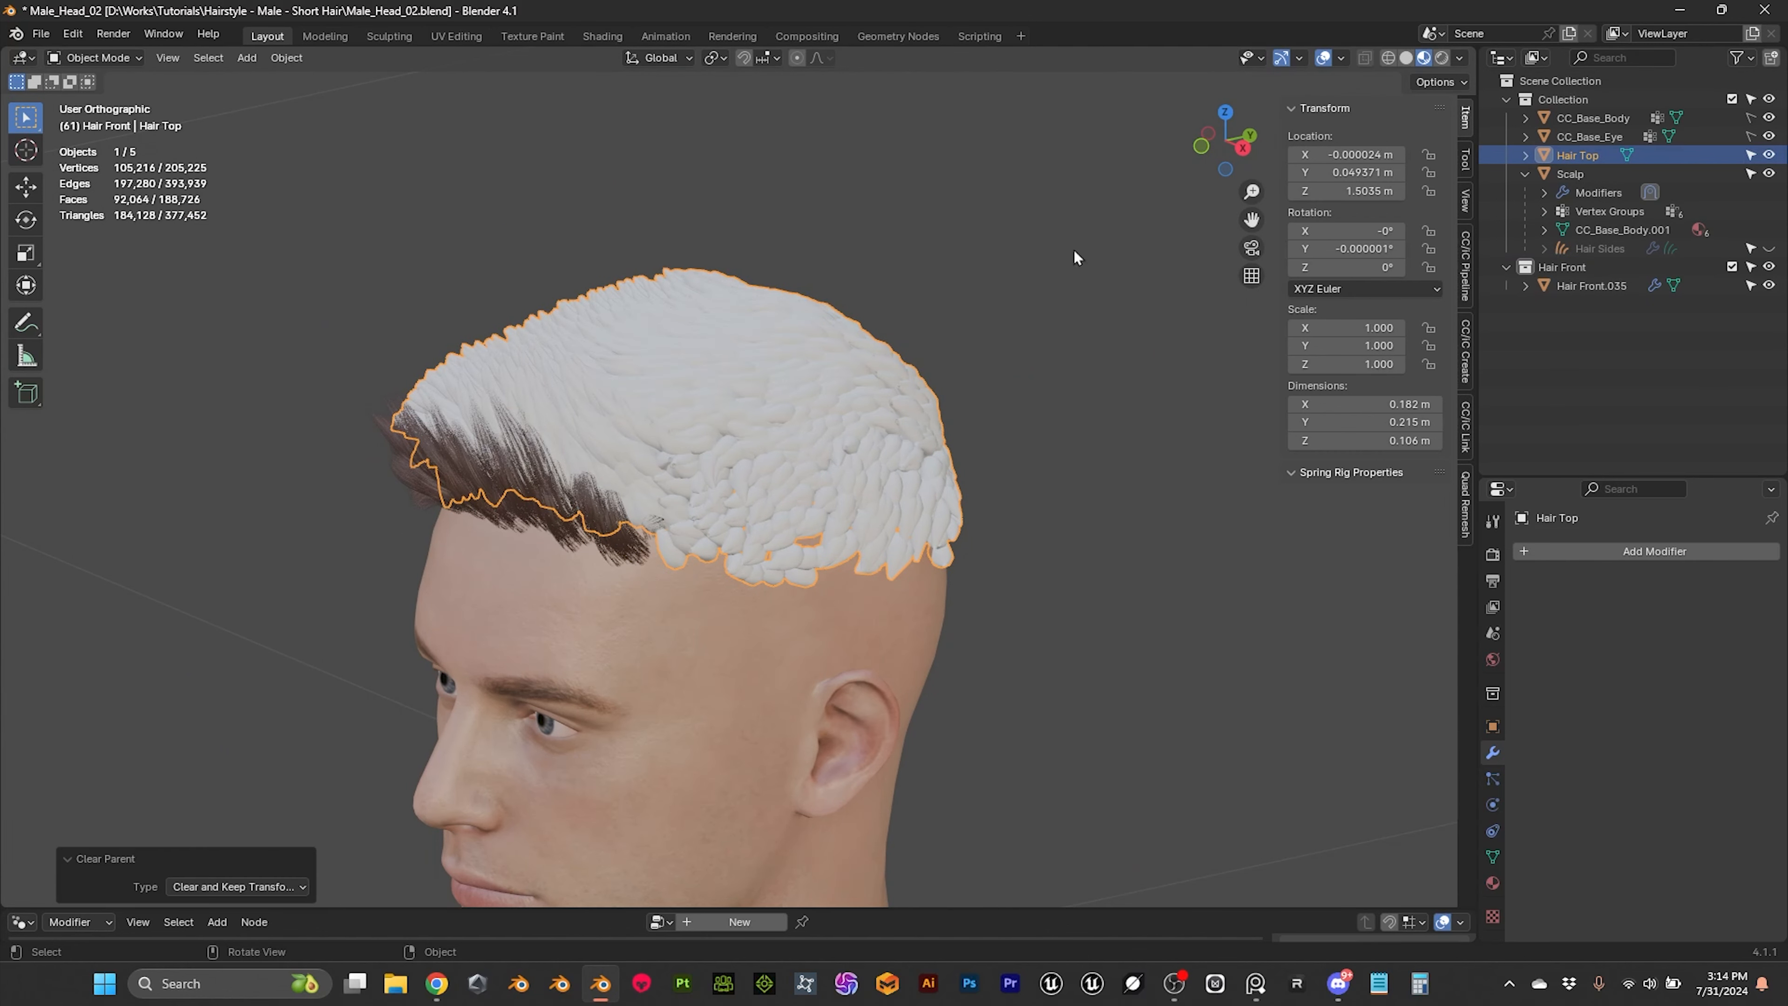
Step: Create a new collection below Hair Front and name it Hair Top
left_click(1537, 345)
right_click(1537, 345)
left_click(1536, 346)
double_click(1573, 309)
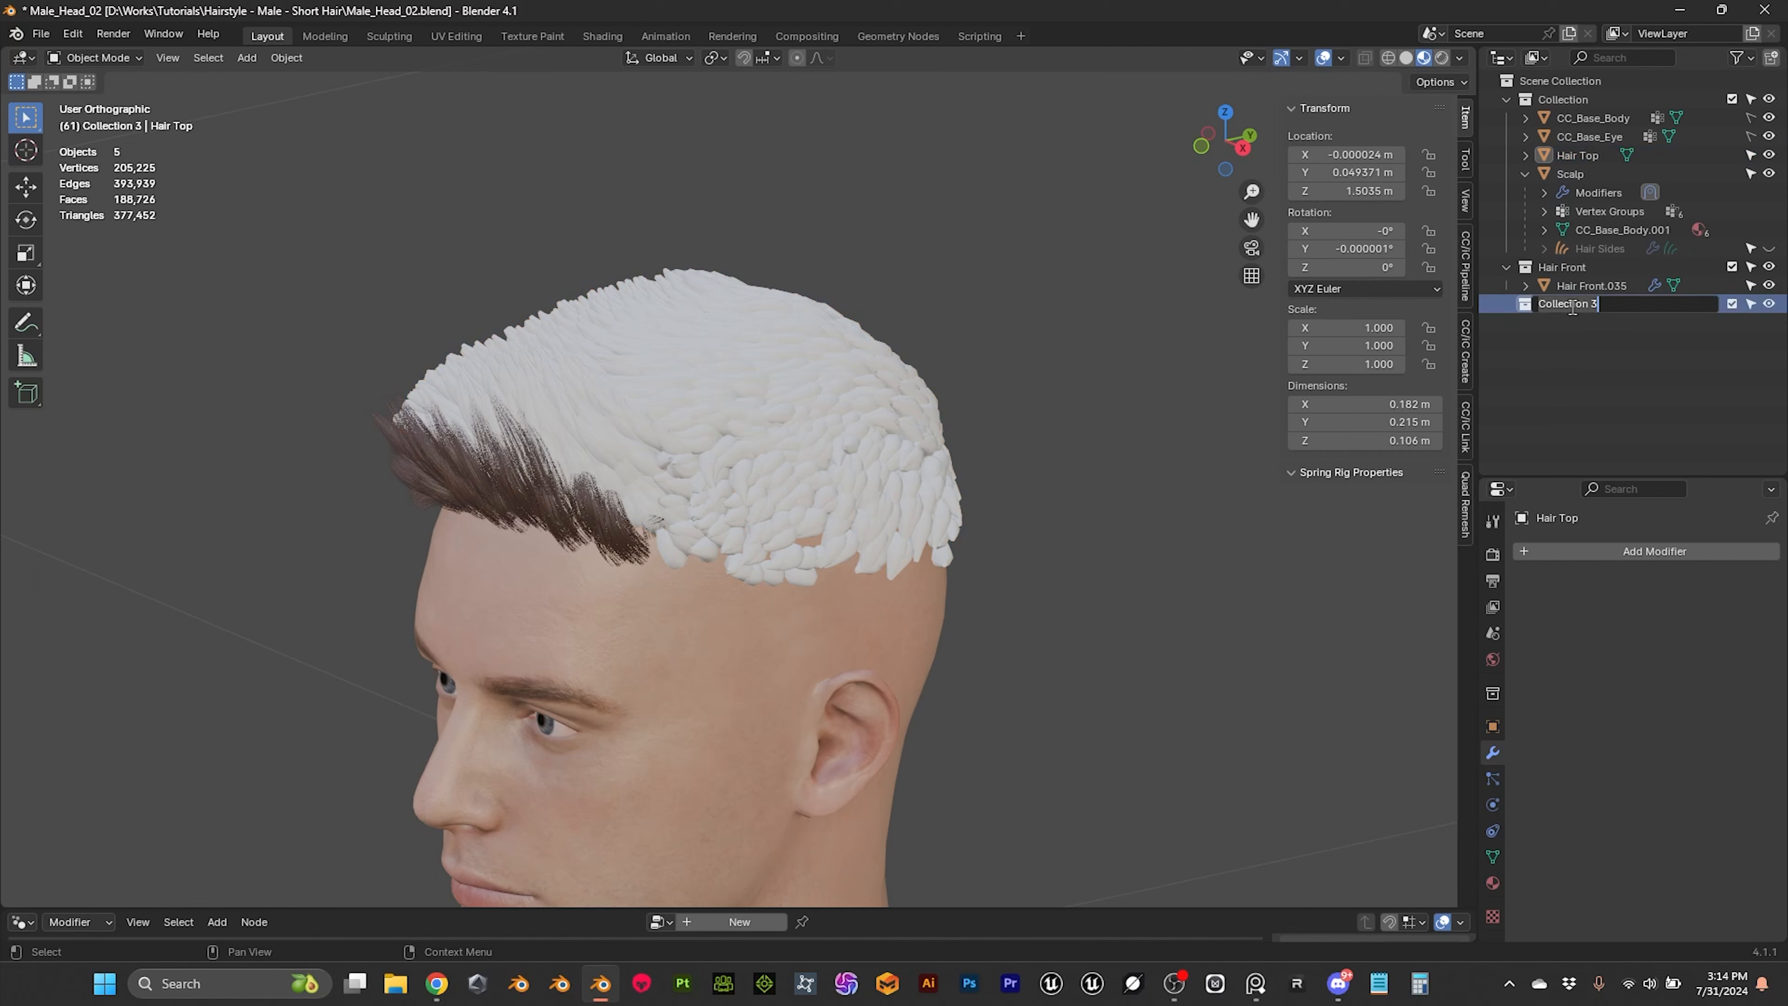
key("Caps_Lock")
type("Hair")
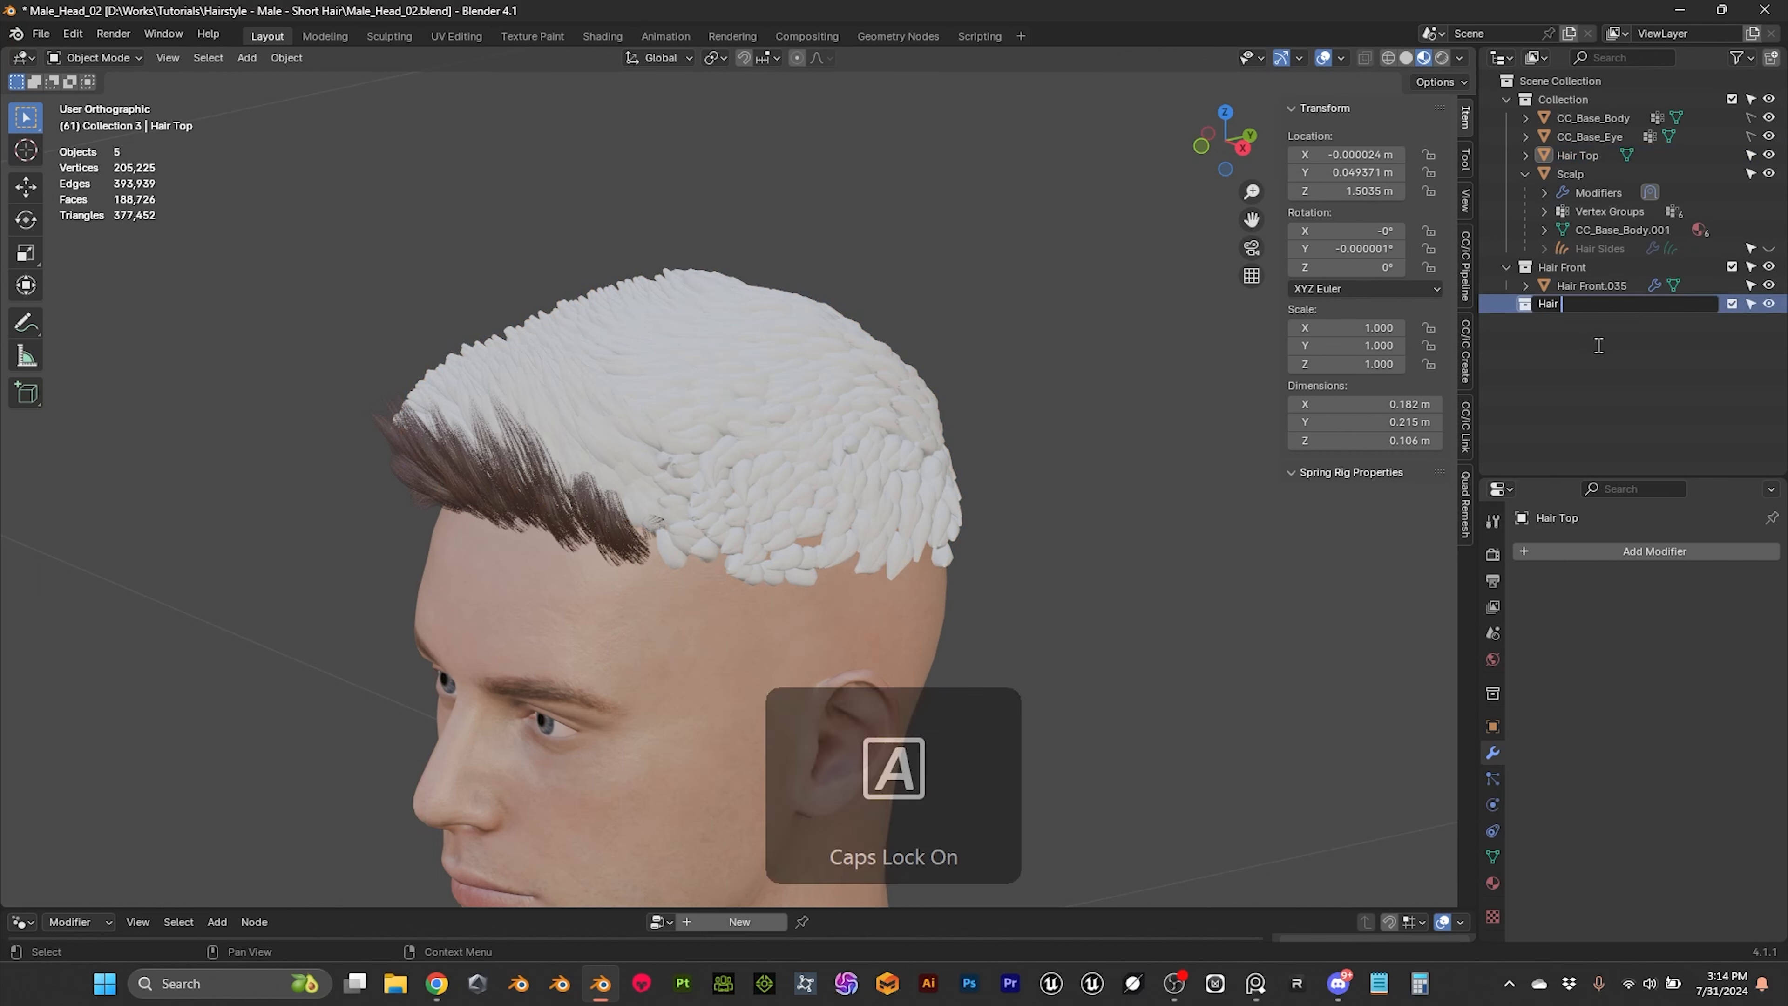
type(" Top")
key("Return")
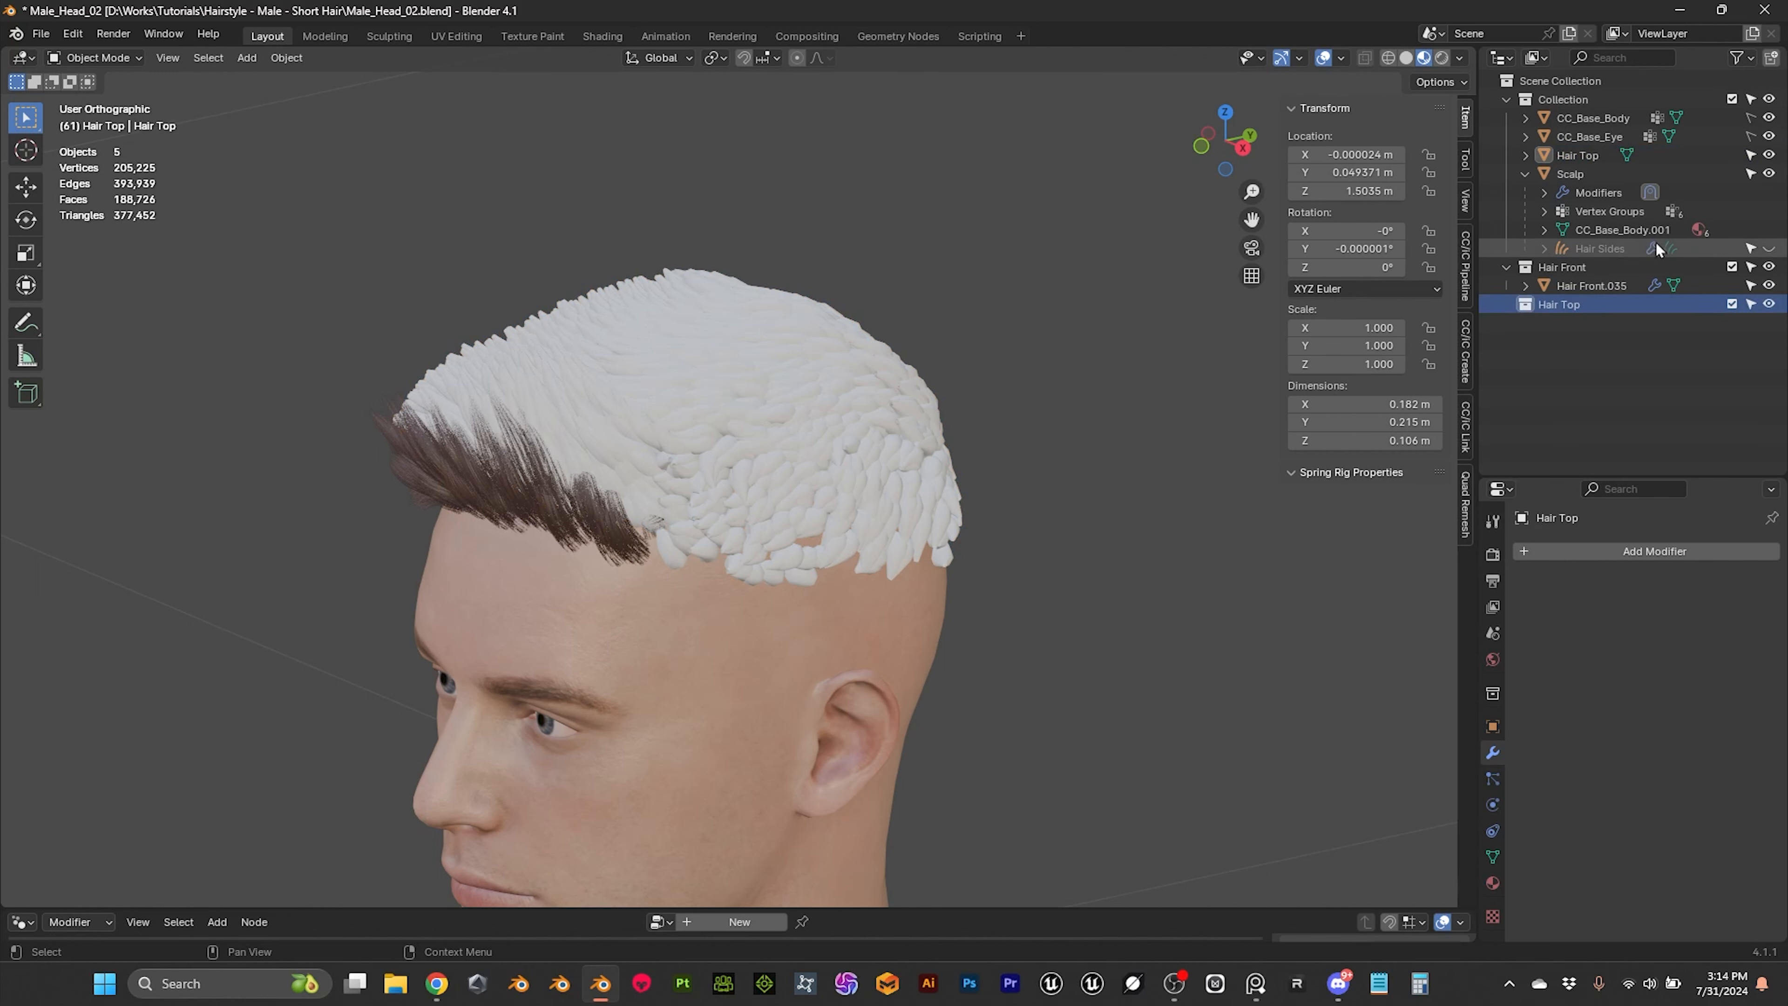
Step: Move the Hair Top mesh into the Hair Top collection and enter Edit Mode on it
left_click_drag(1577, 156, 1564, 310)
key("Tab")
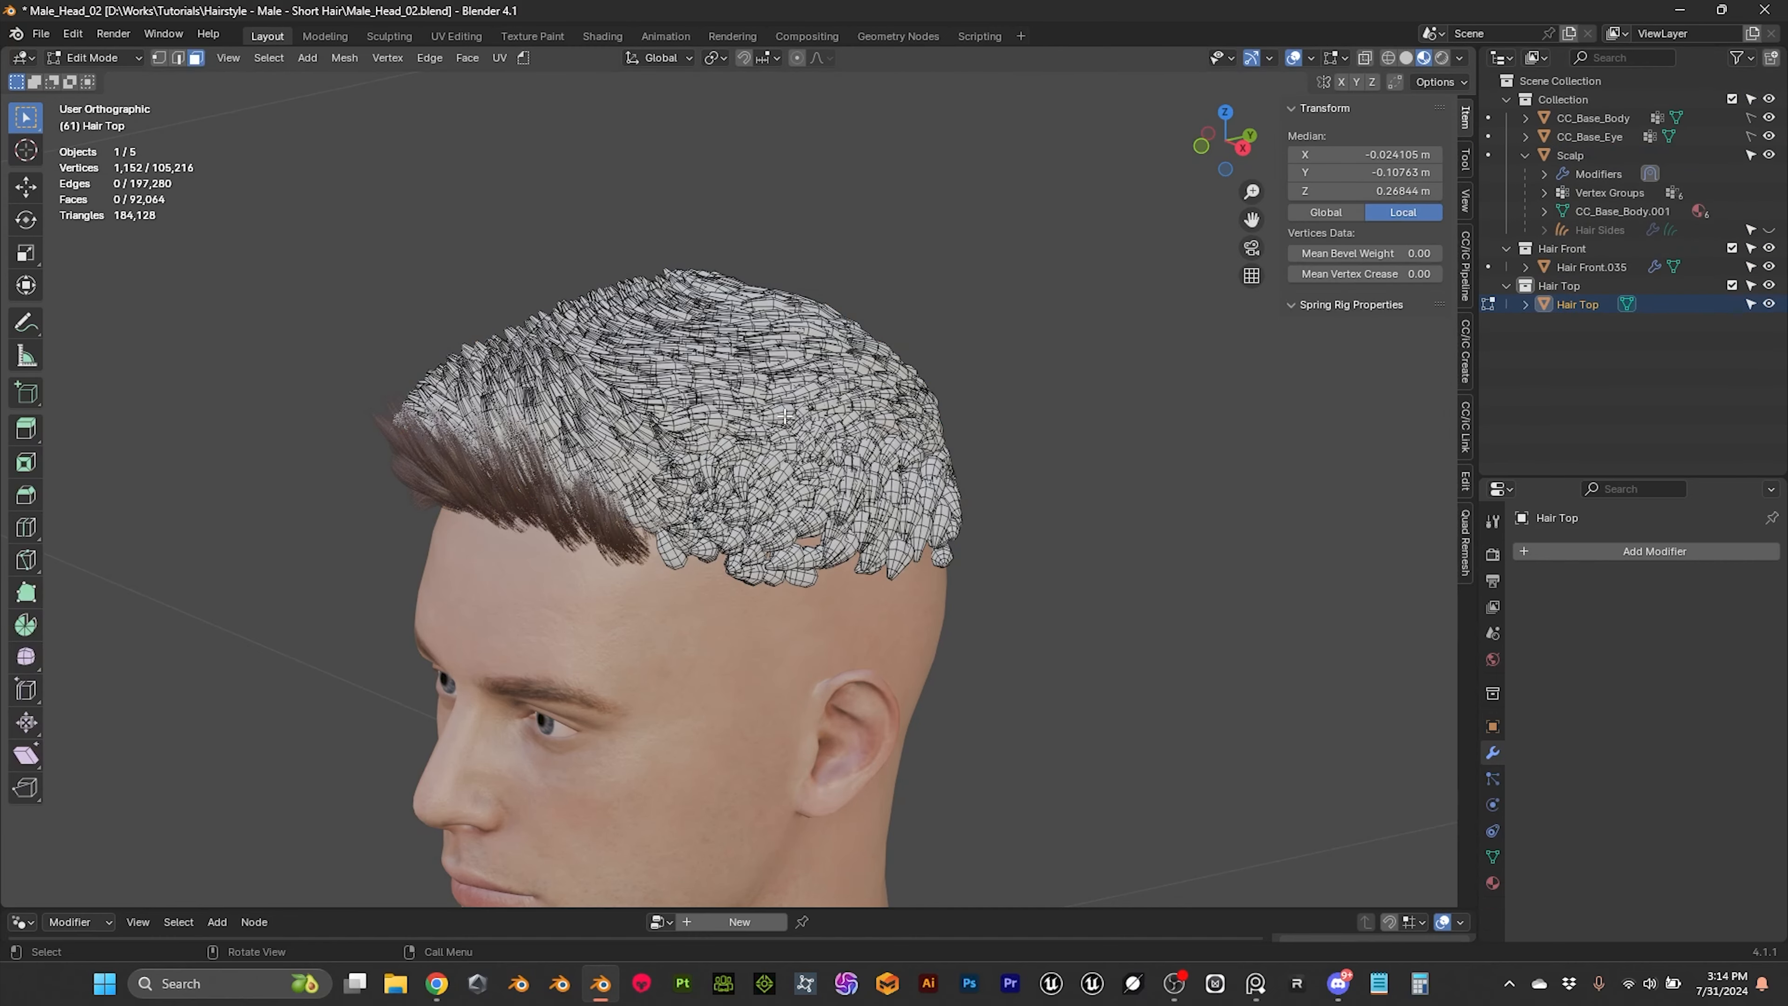
Step: Separate the entire Hair Top mesh into individual card objects by loose parts and return to Object Mode
scroll(788, 422, "up", 5)
left_click(782, 574)
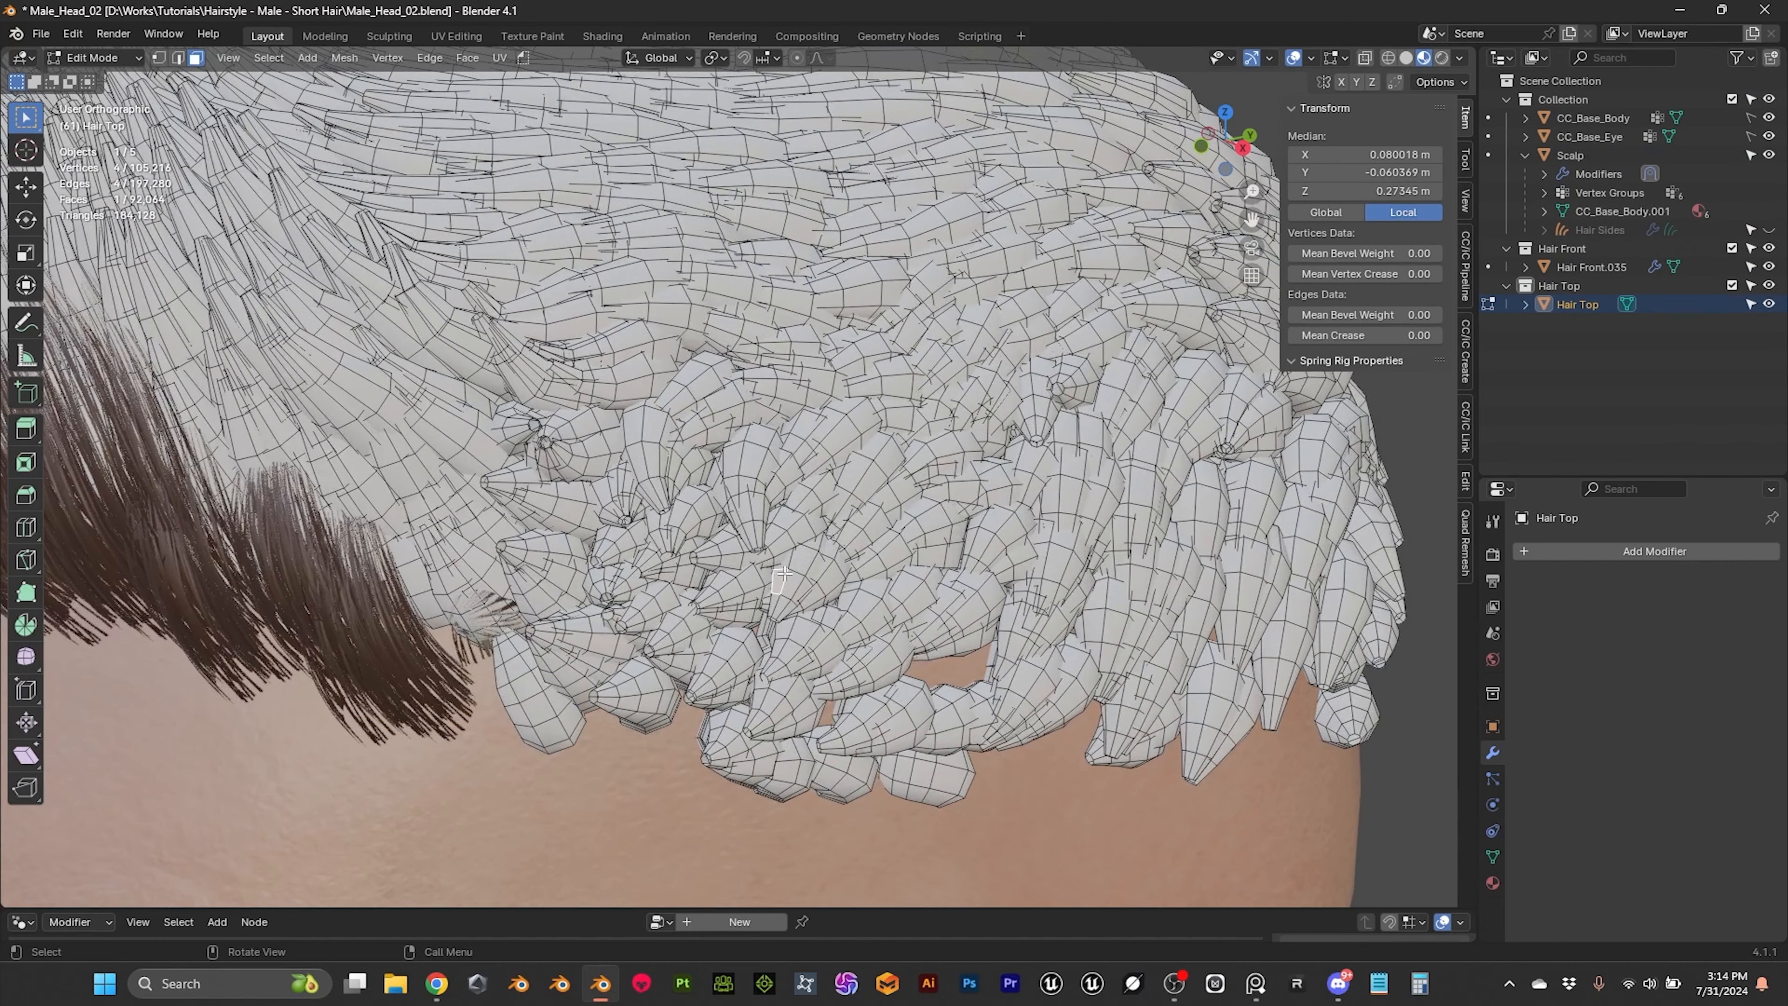
key("l")
key("p")
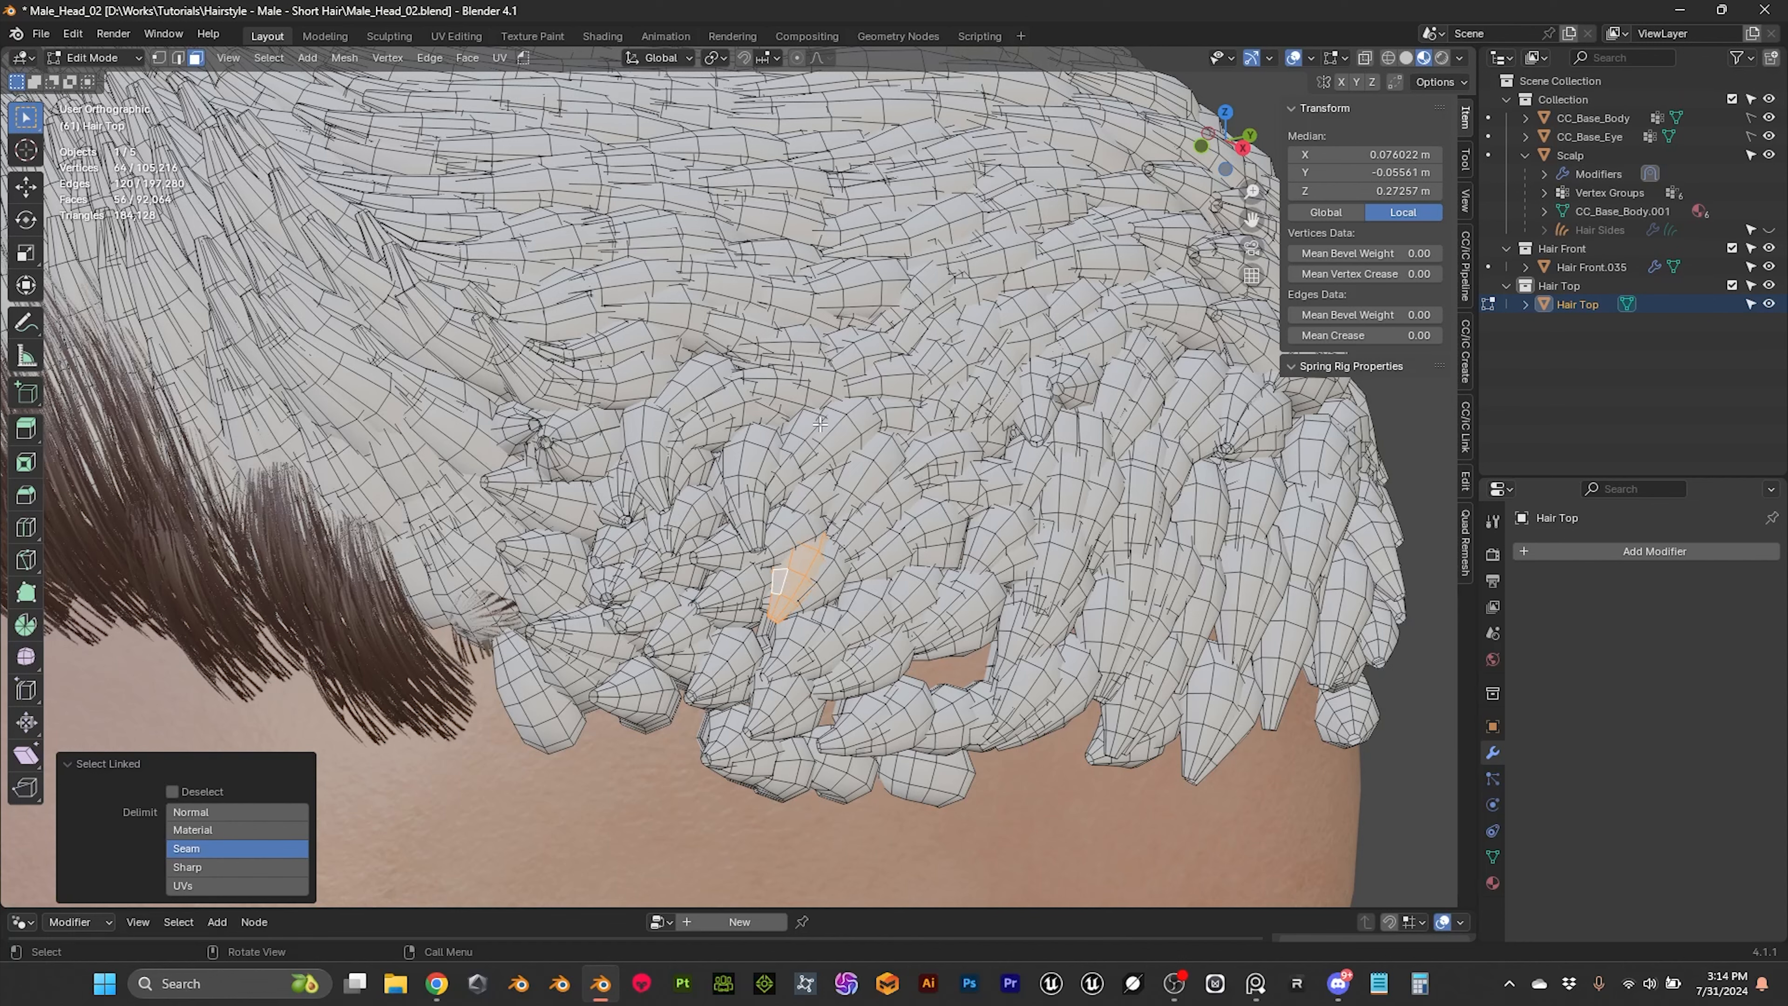
left_click(798, 552)
left_click(796, 556)
key("l")
key("a")
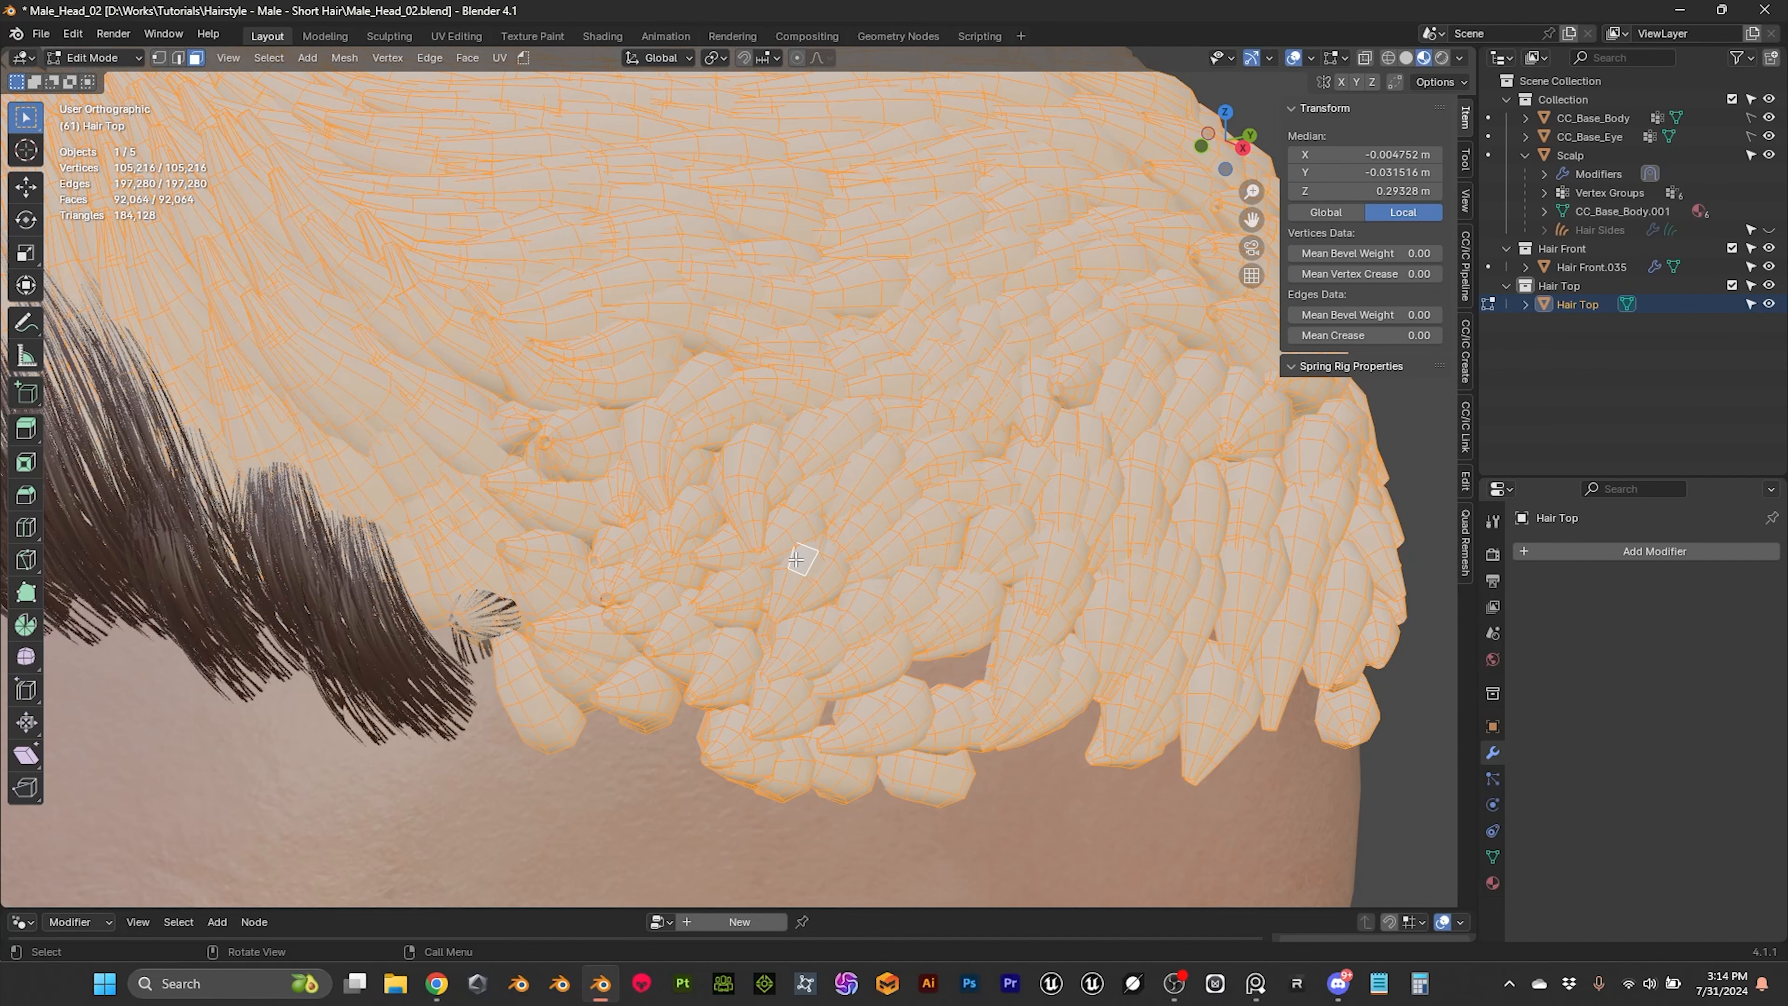
key("p")
left_click(729, 560)
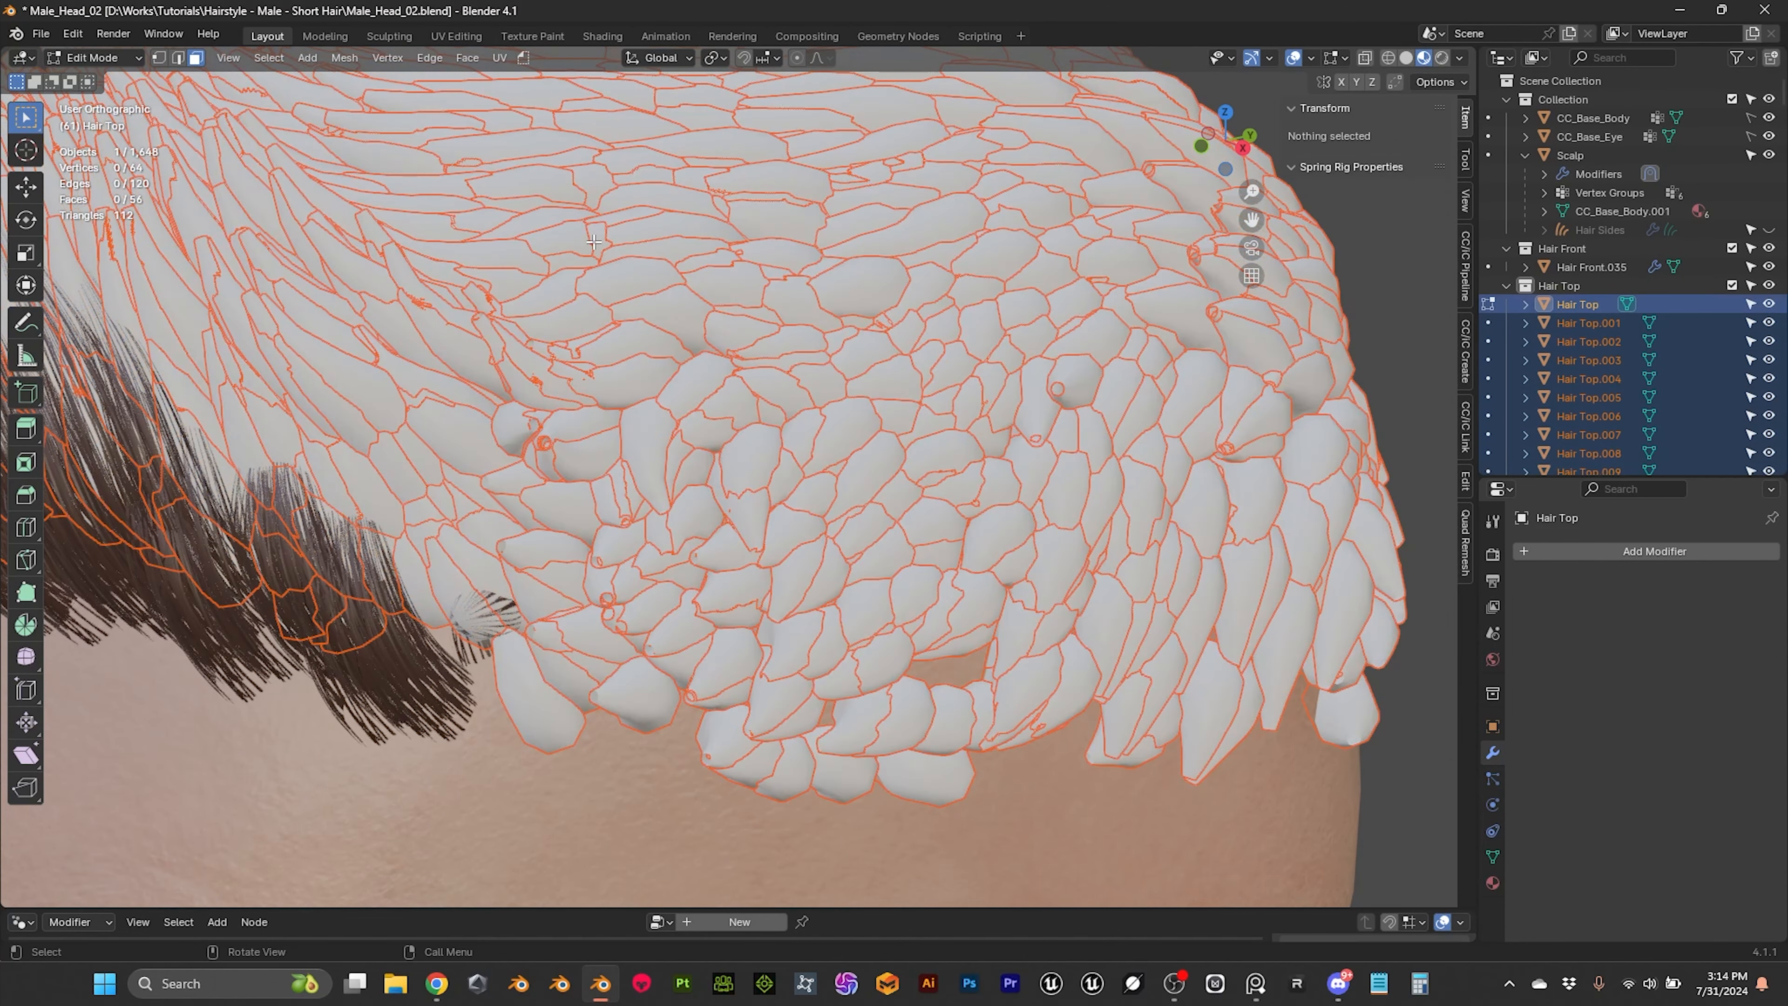
left_click(109, 62)
left_click(106, 78)
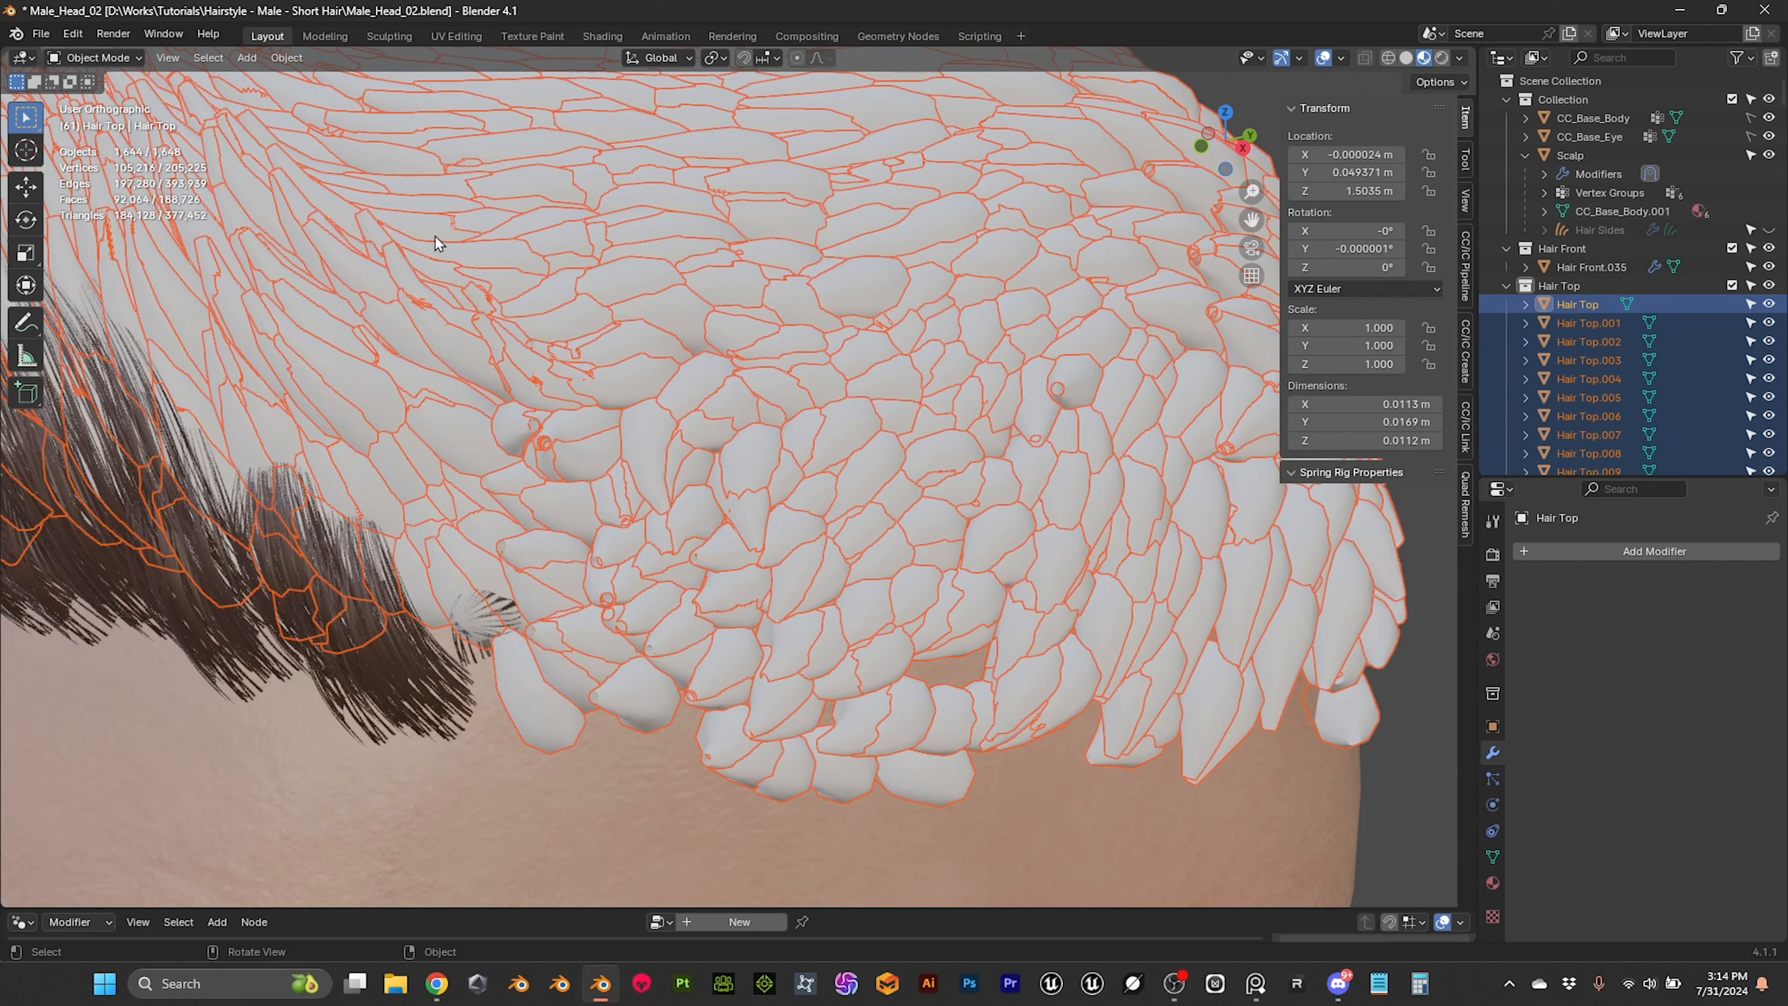
Step: Select all objects in the Hair Top collection and delete them, keeping the collection itself
scroll(756, 325, "down", 5)
left_click(1033, 337)
scroll(915, 367, "up", 2)
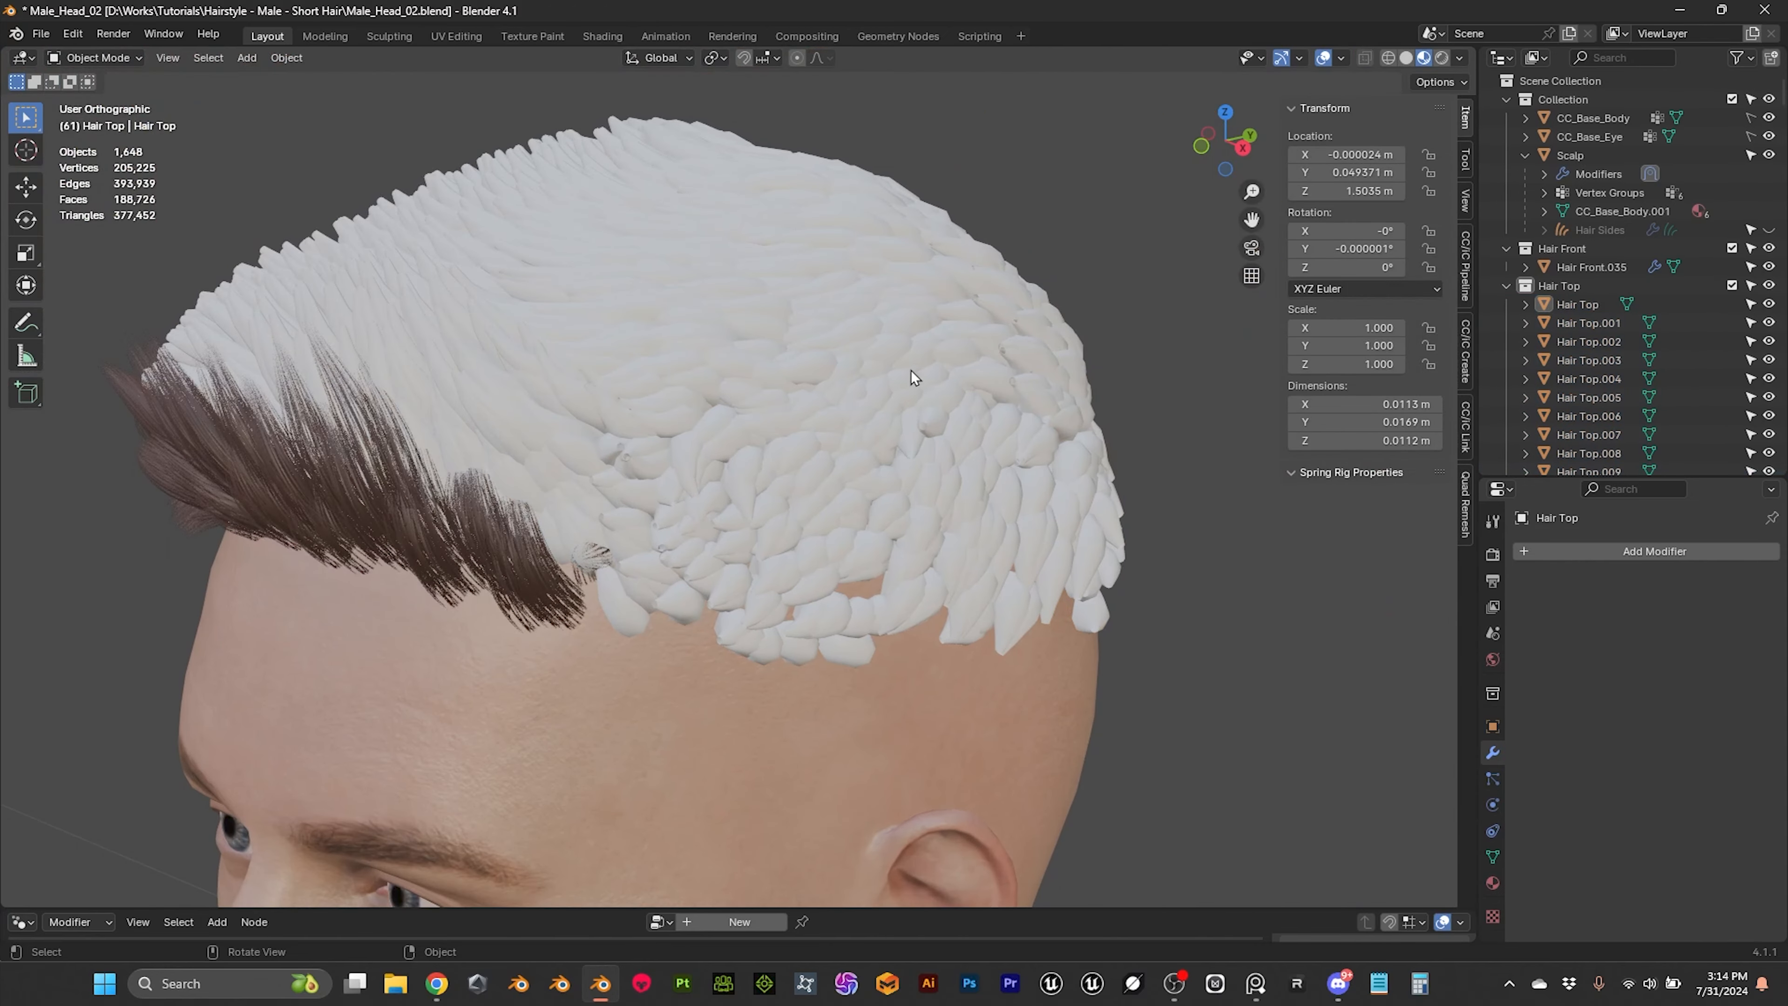
left_click(1570, 290)
right_click(1570, 290)
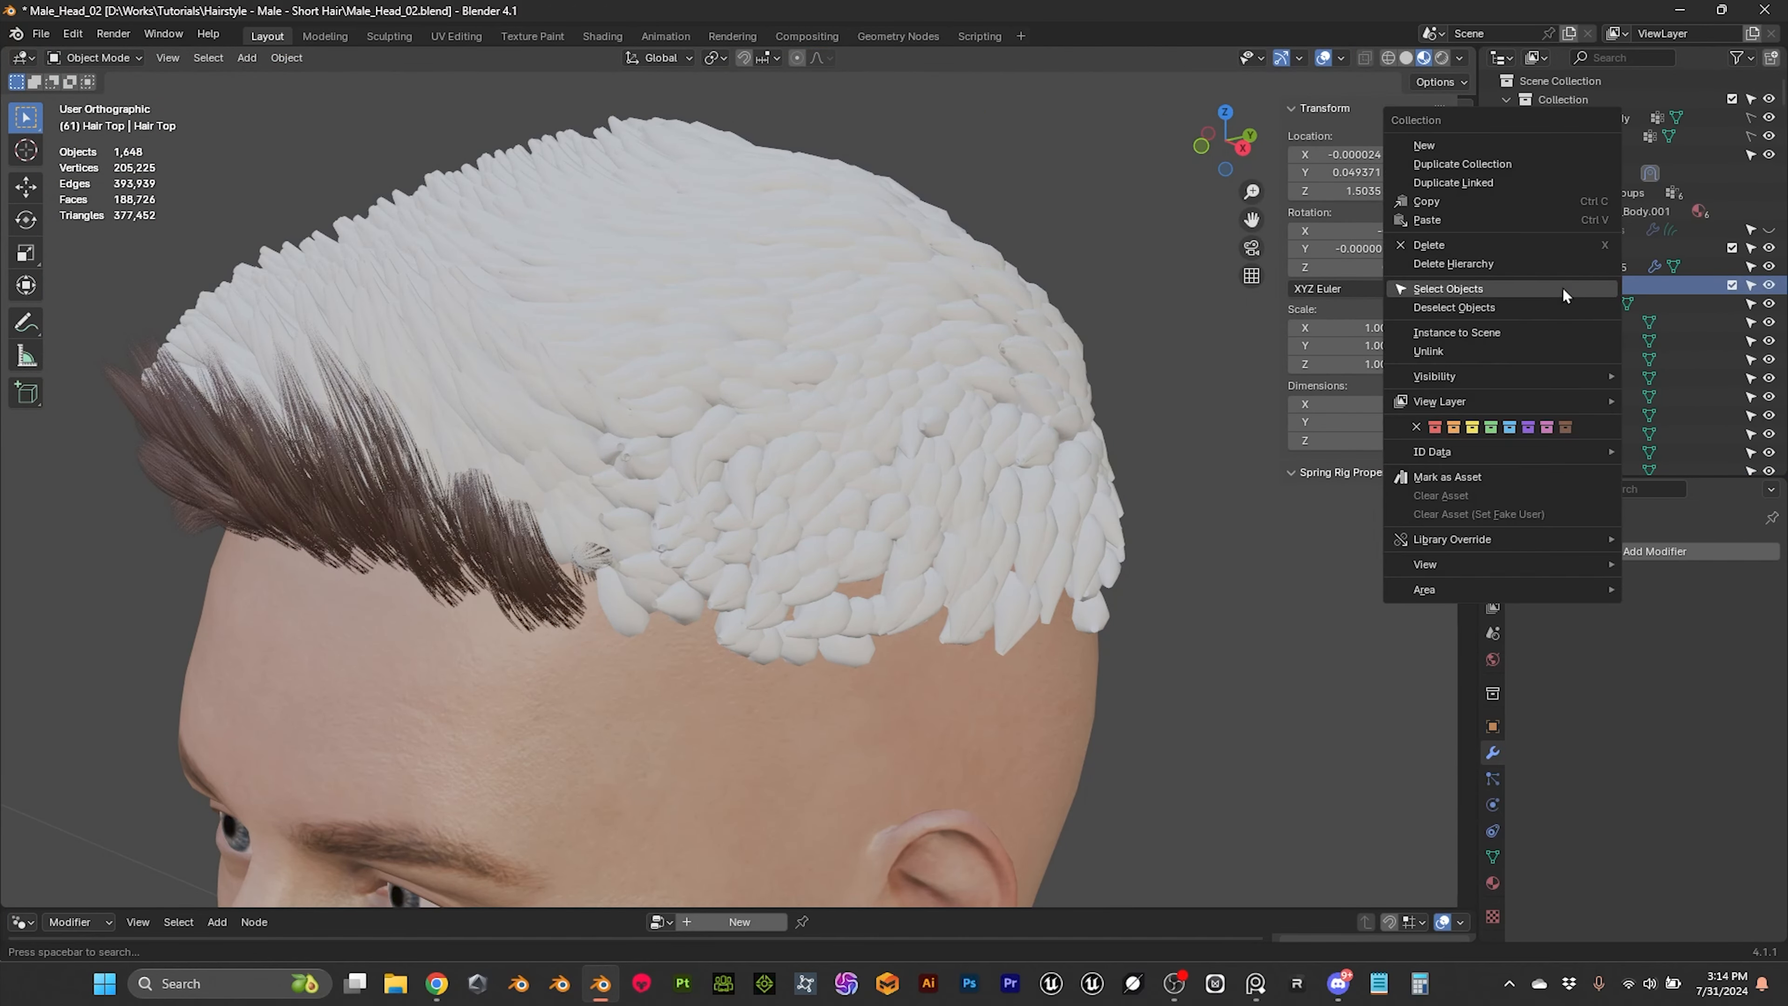
left_click(1466, 291)
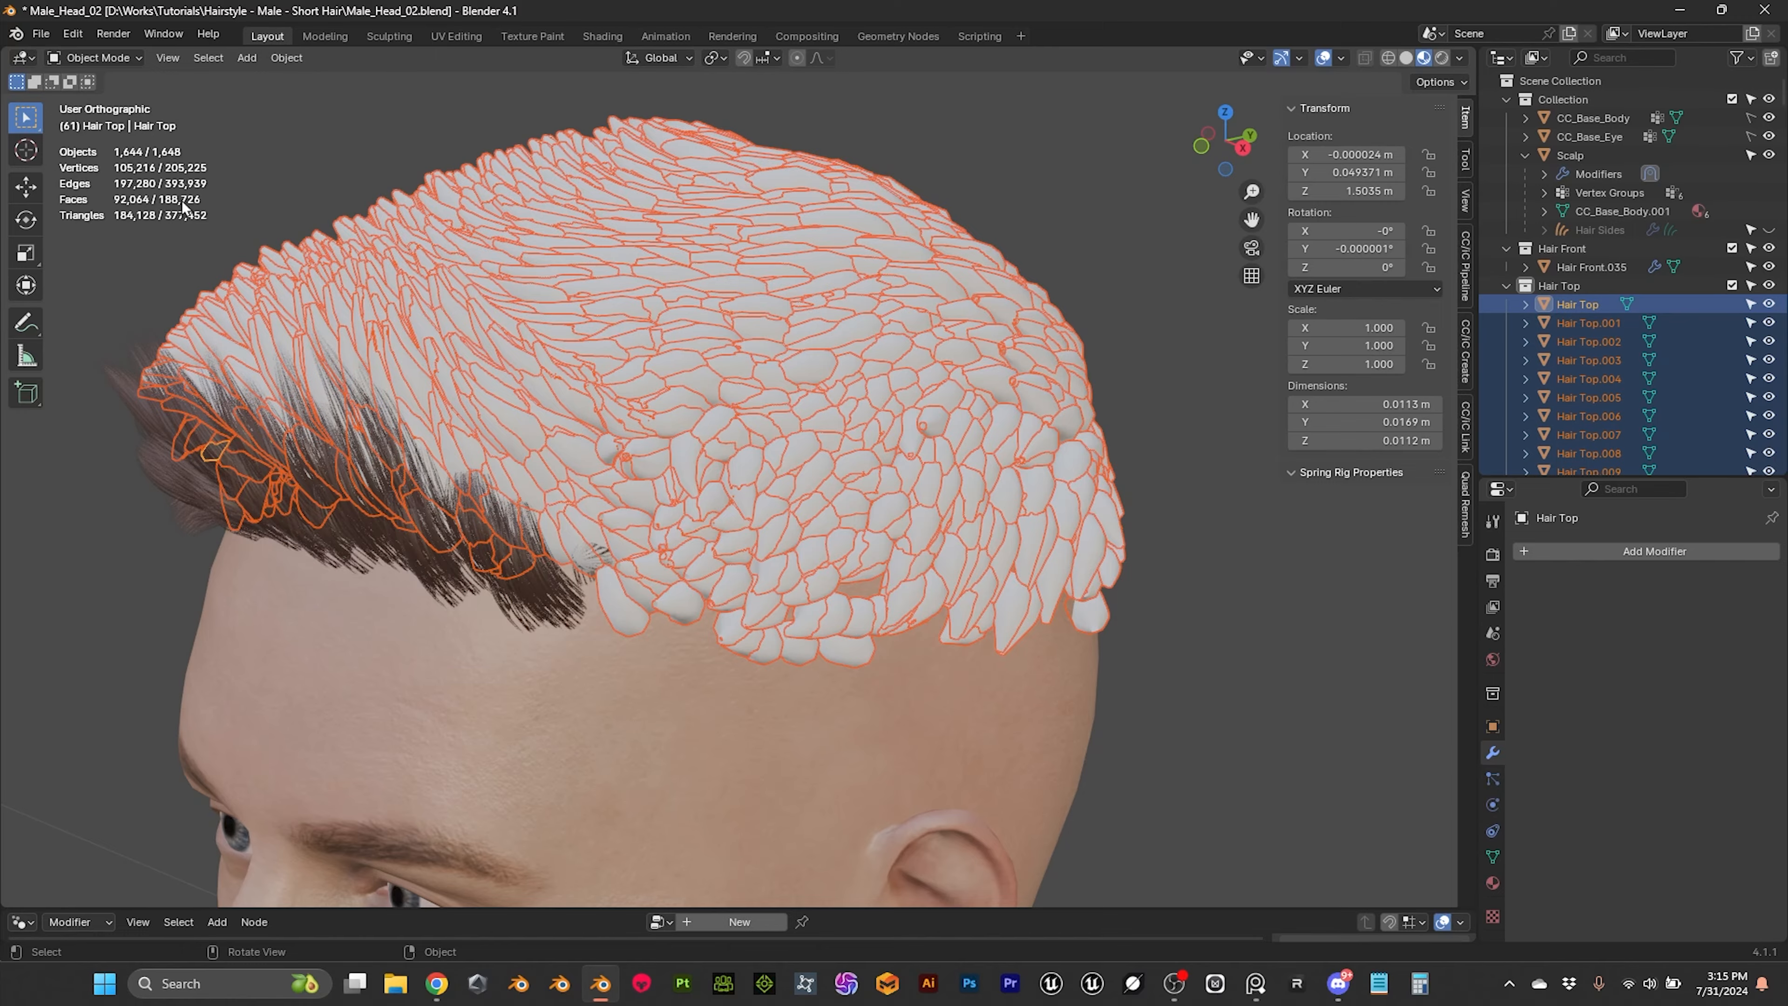
middle_click_drag(742, 274, 695, 301)
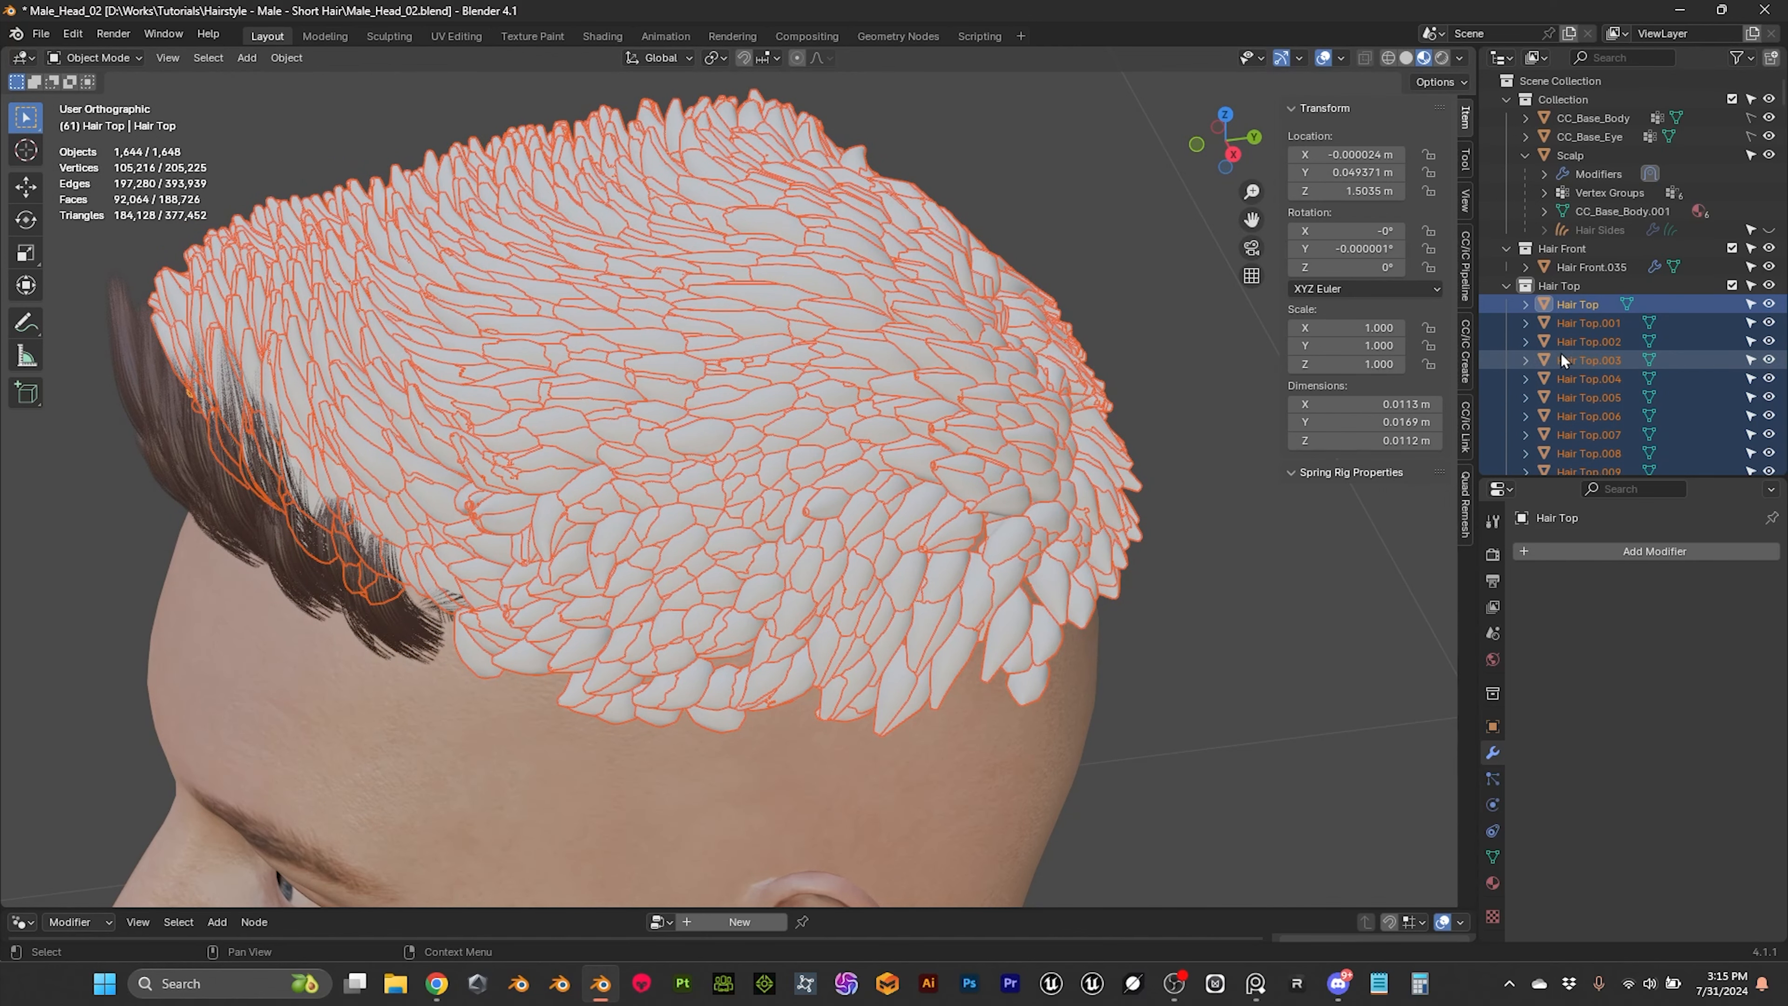
middle_click_drag(1182, 499, 865, 472)
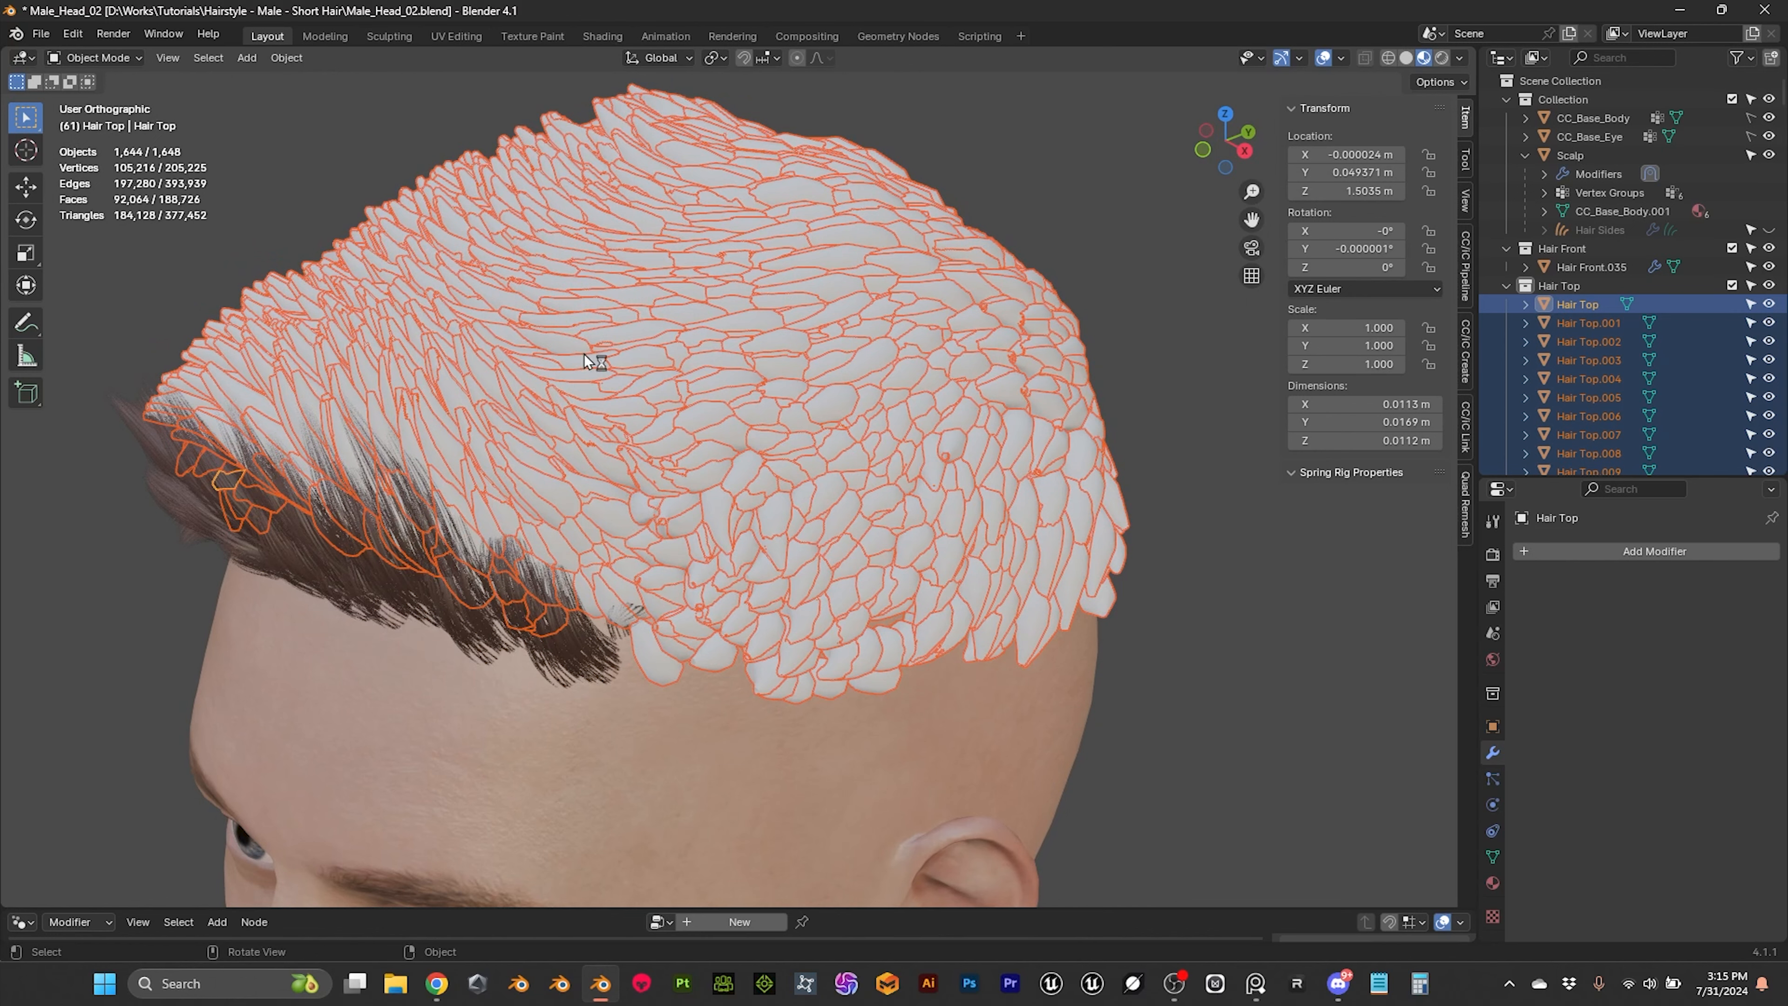
key("Delete")
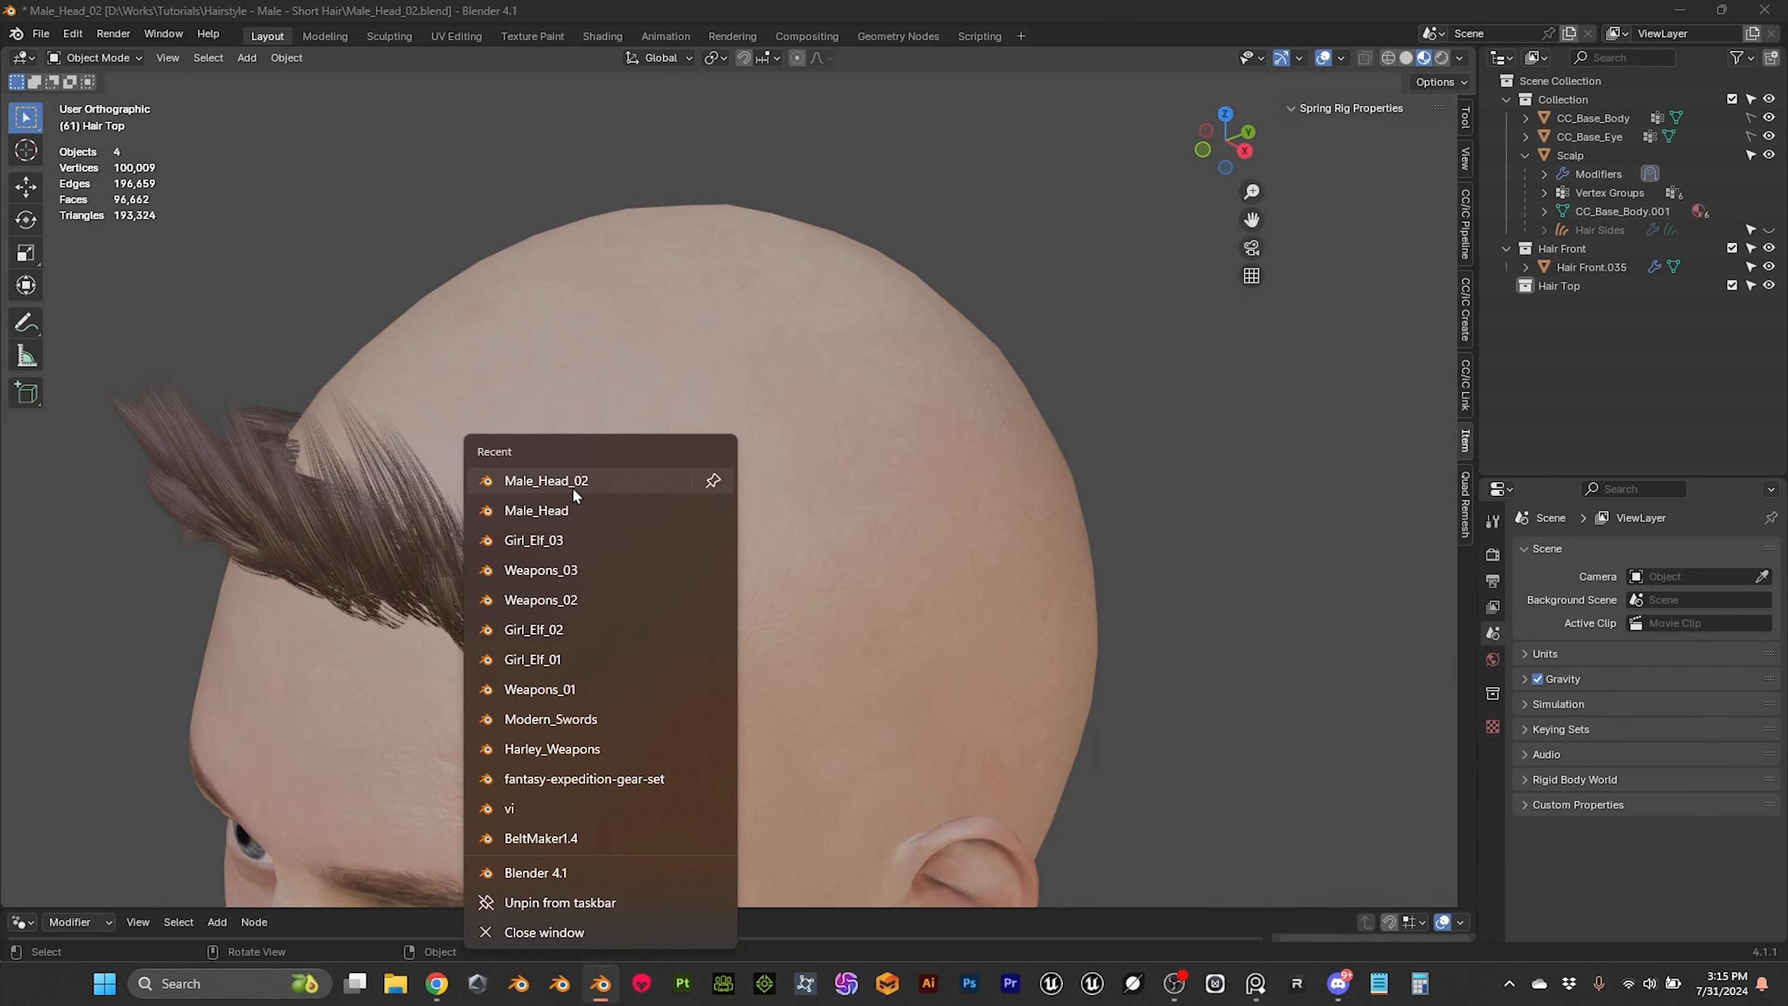
Step: Open the Male_Head file from the recent files, select the Hair Top curves and enlarge the 3D viewport
left_click(539, 511)
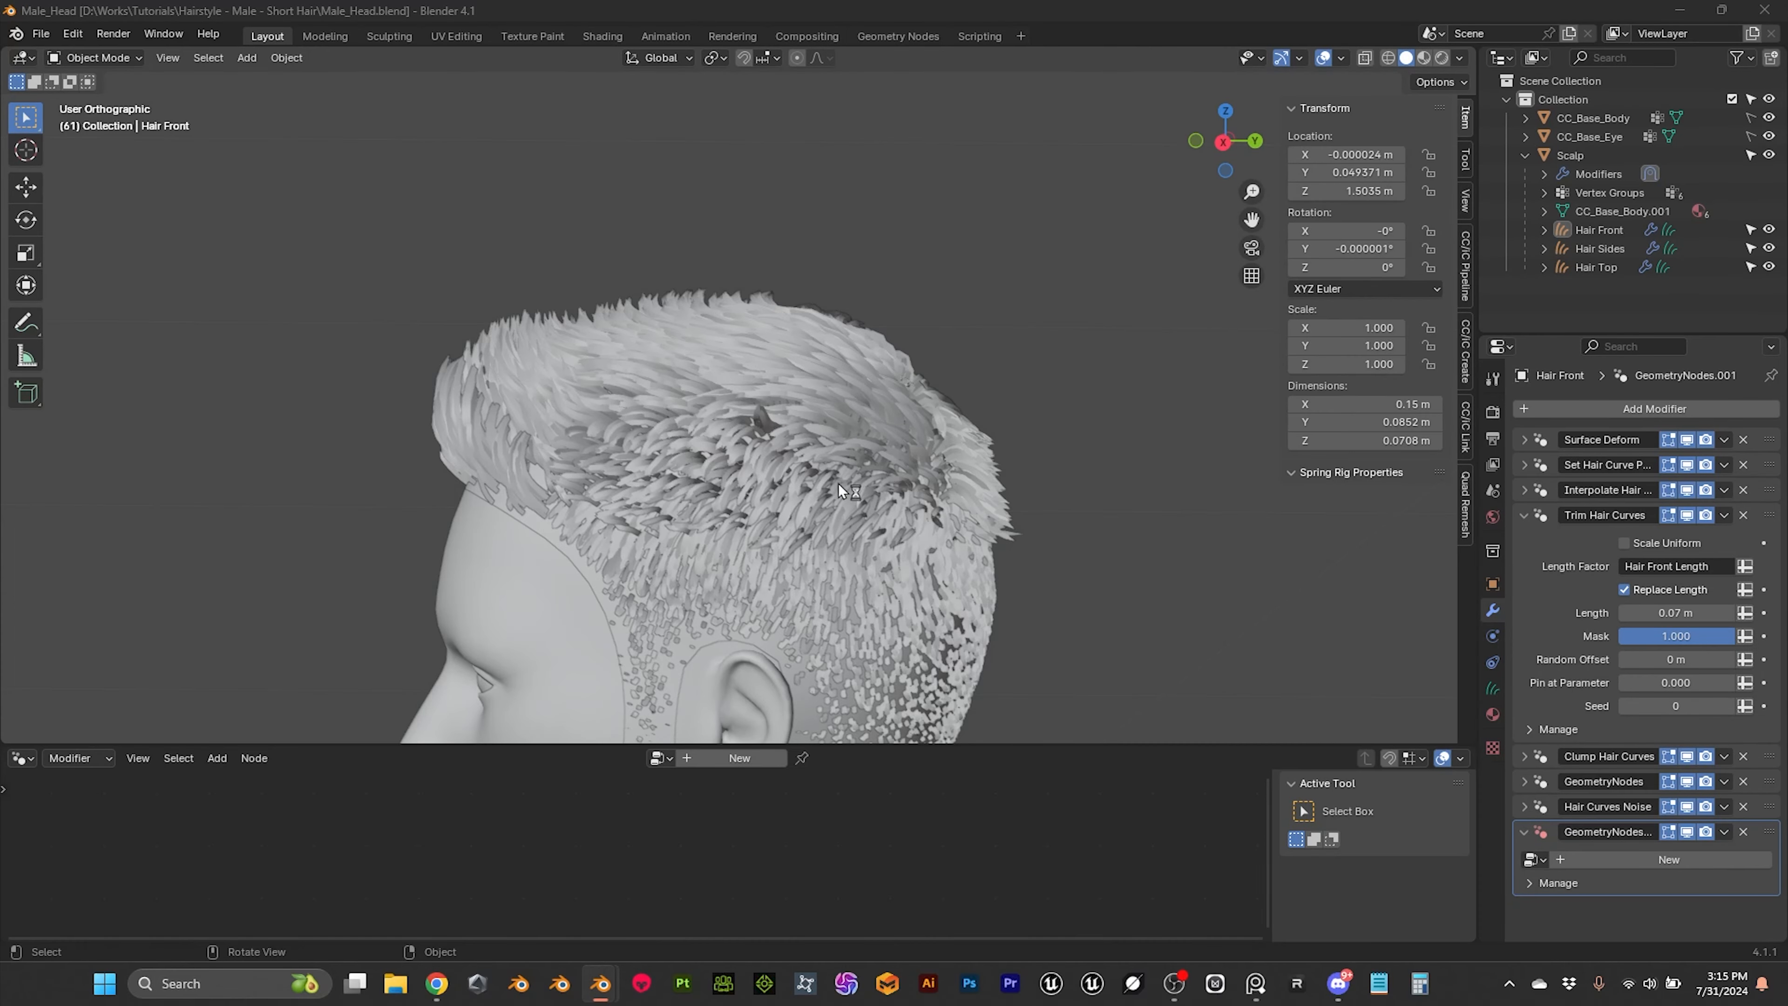
left_click(823, 398)
middle_click_drag(823, 399, 891, 551)
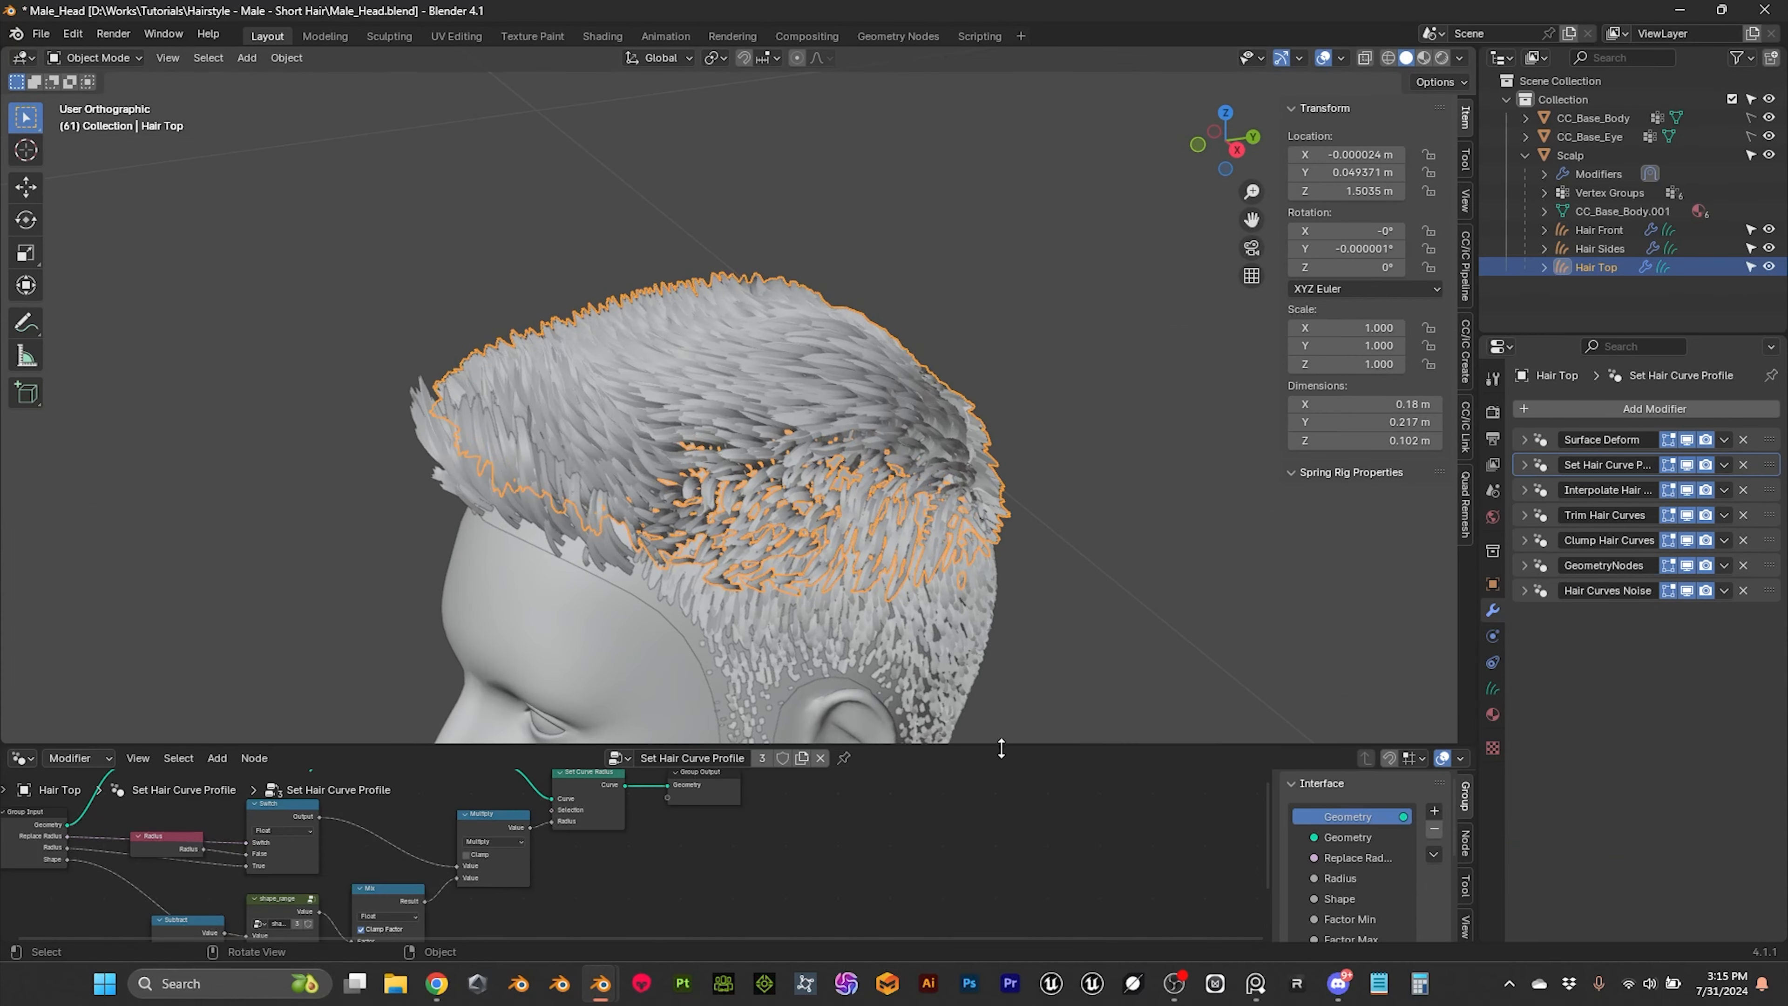
left_click_drag(1004, 742, 1004, 891)
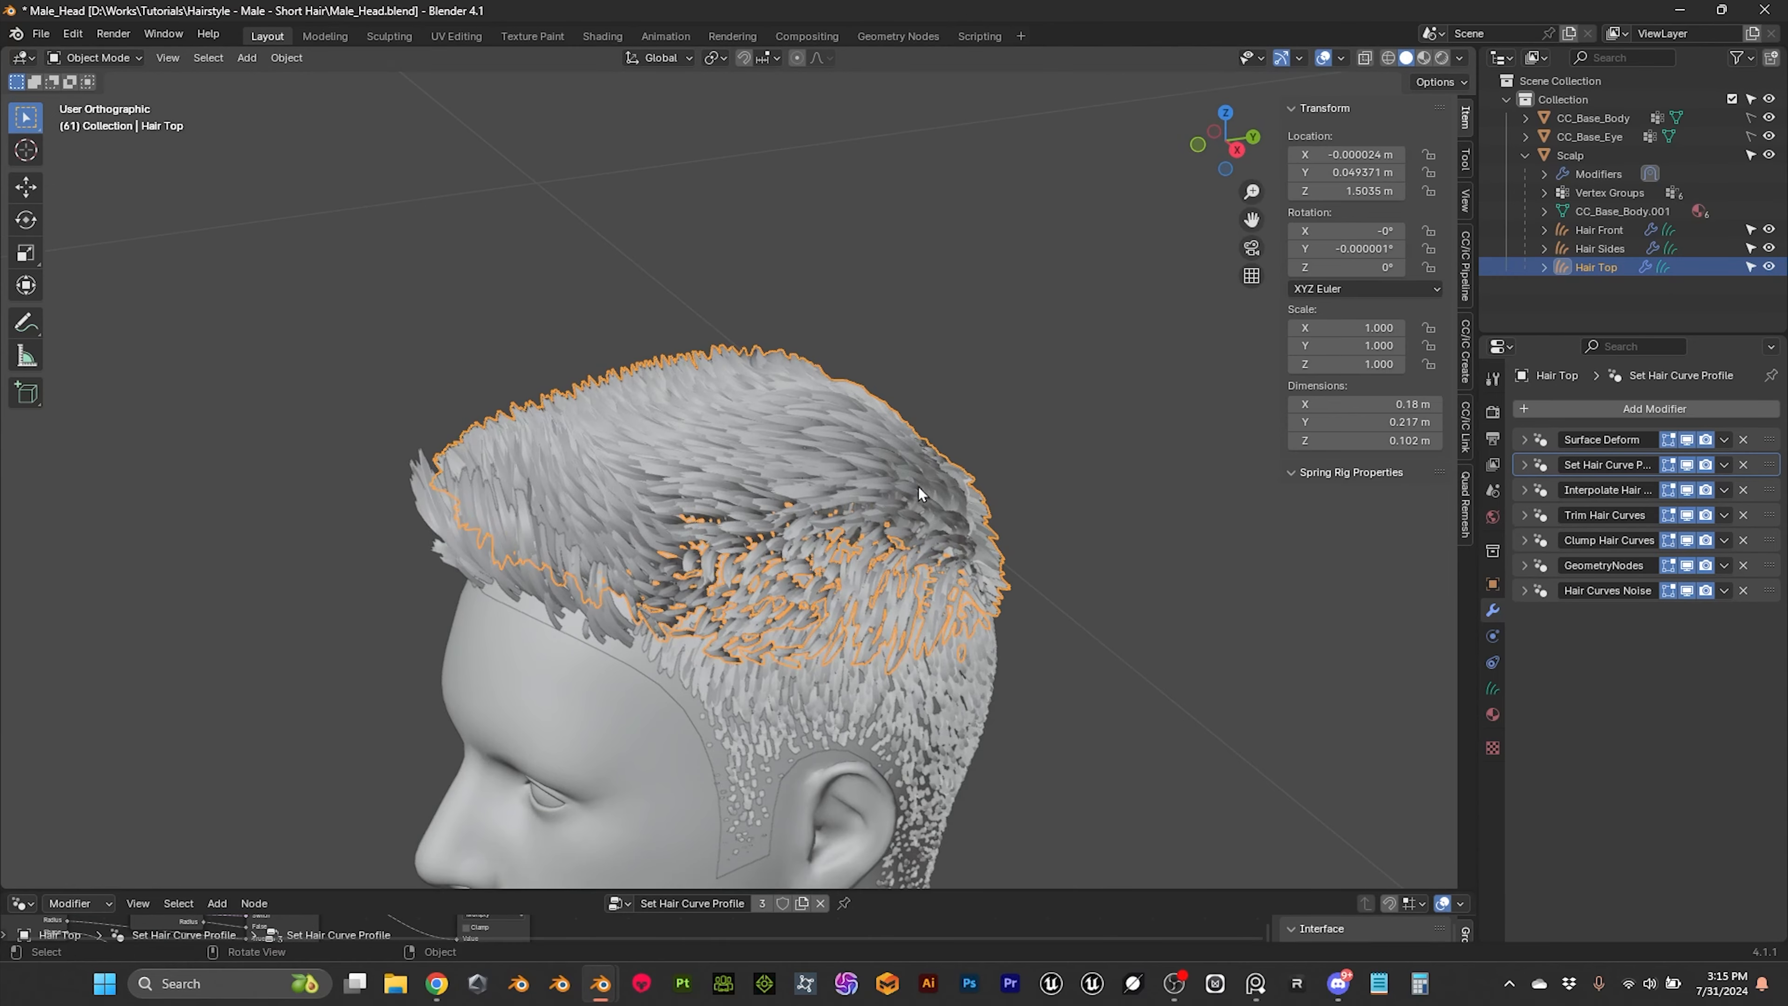
middle_click_drag(918, 487, 960, 529)
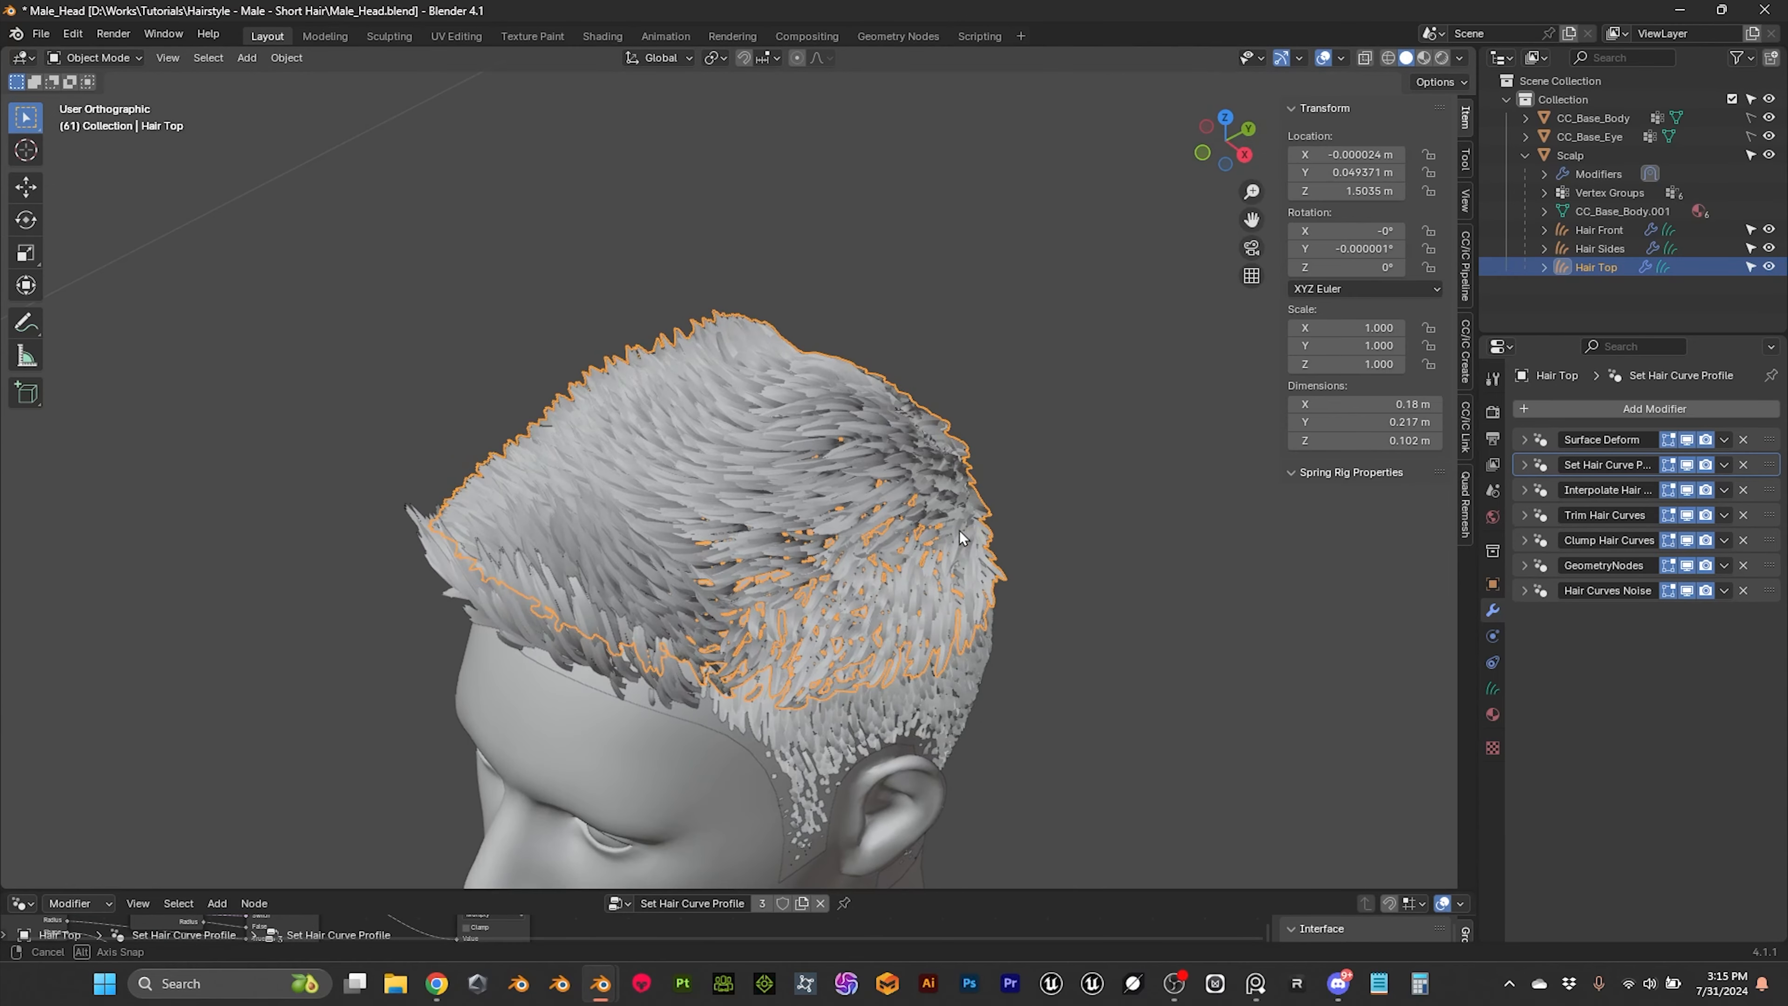
Step: Reduce the density in Hair Top's Interpolate Hair Curves modifier, trying 20000 and settling on 15000
left_click(1525, 491)
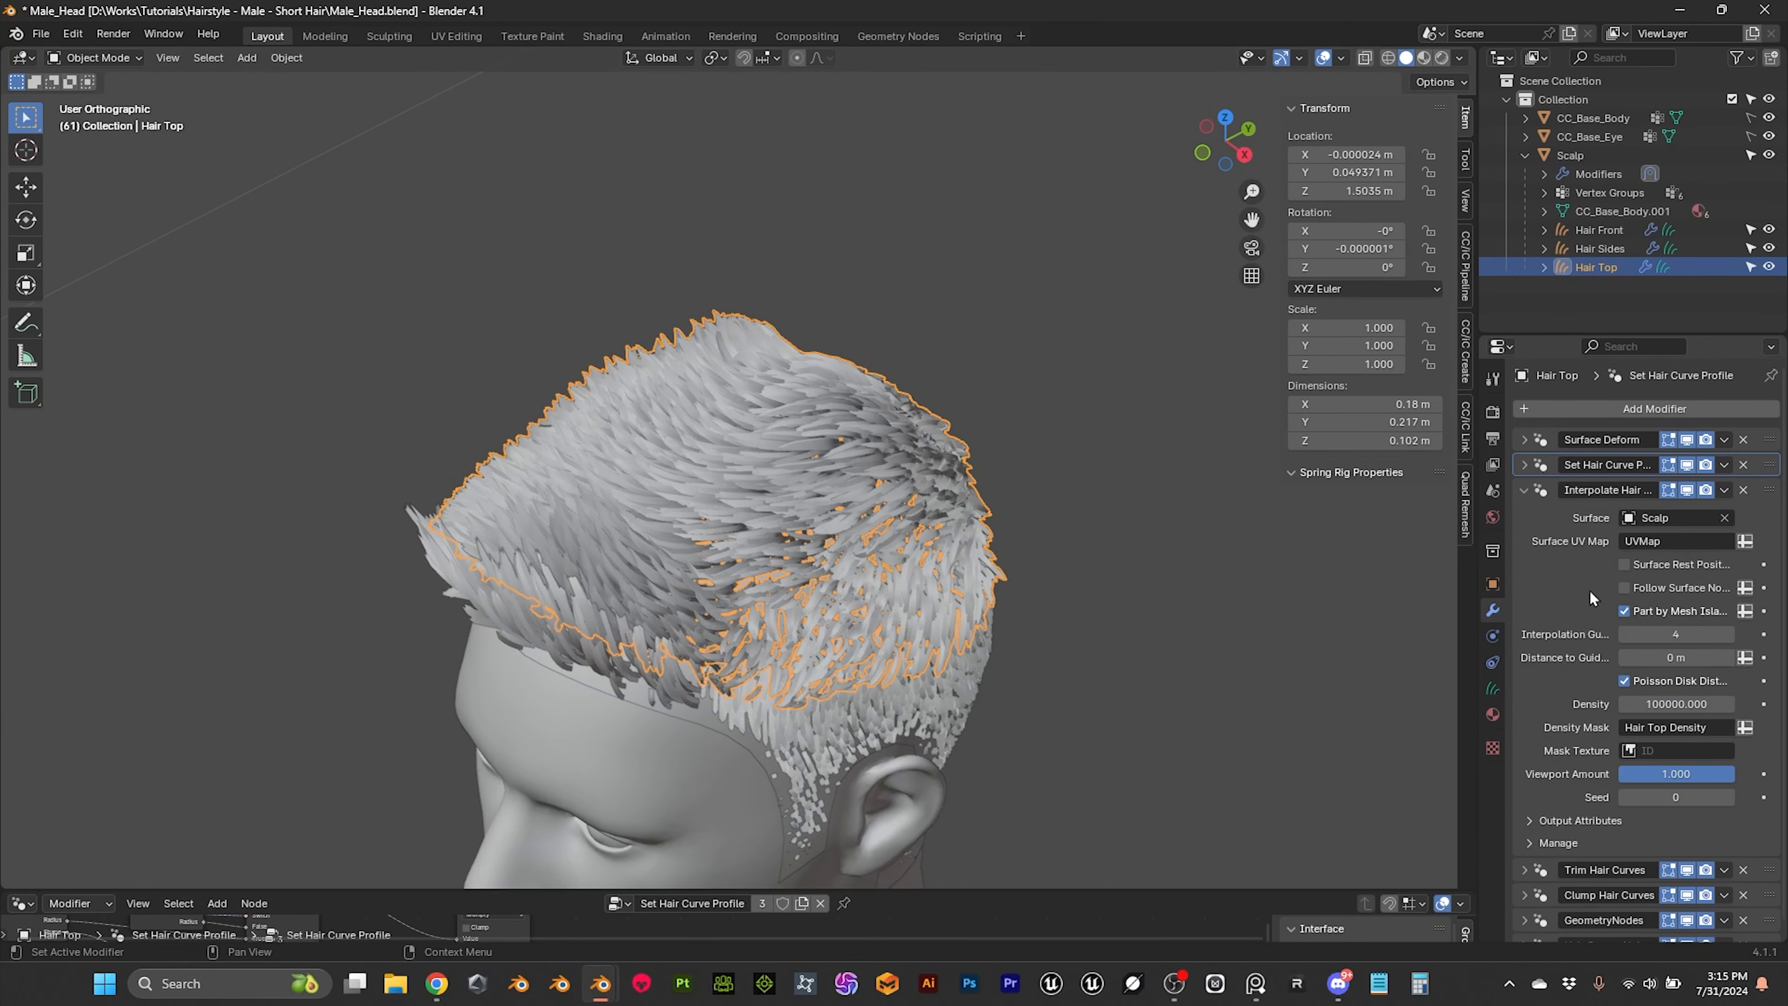
scroll(1566, 587, "down", 1)
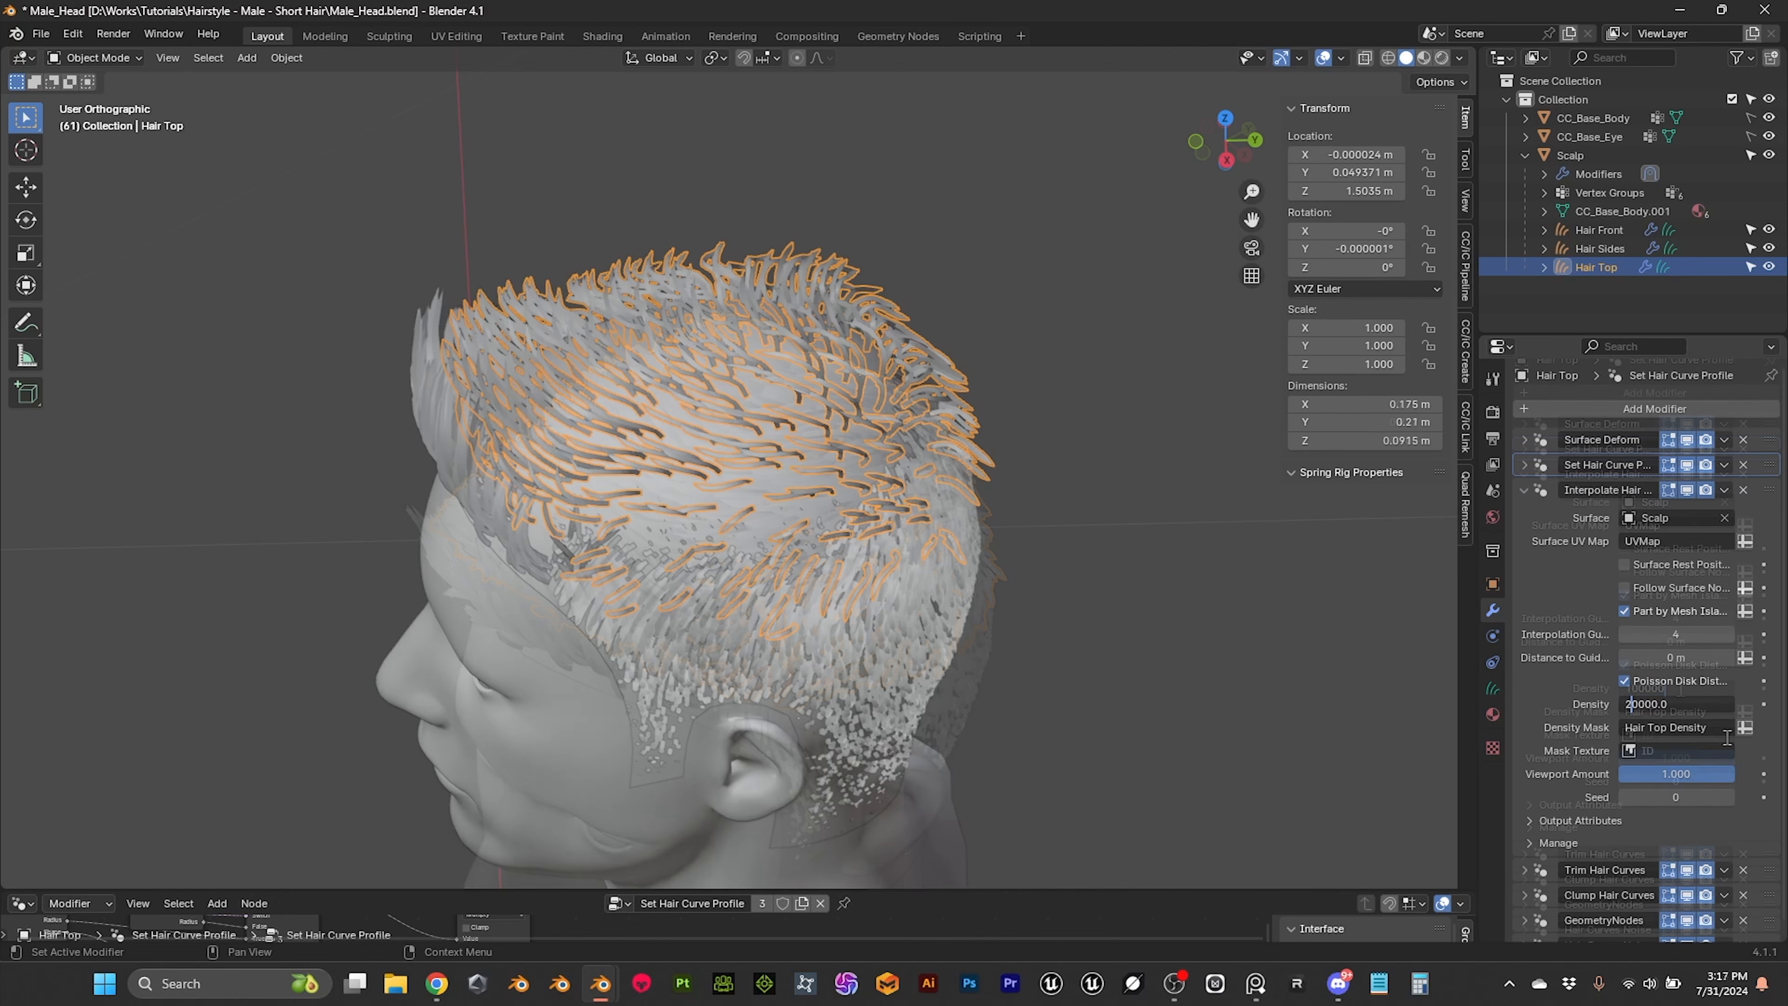
left_click(1092, 567)
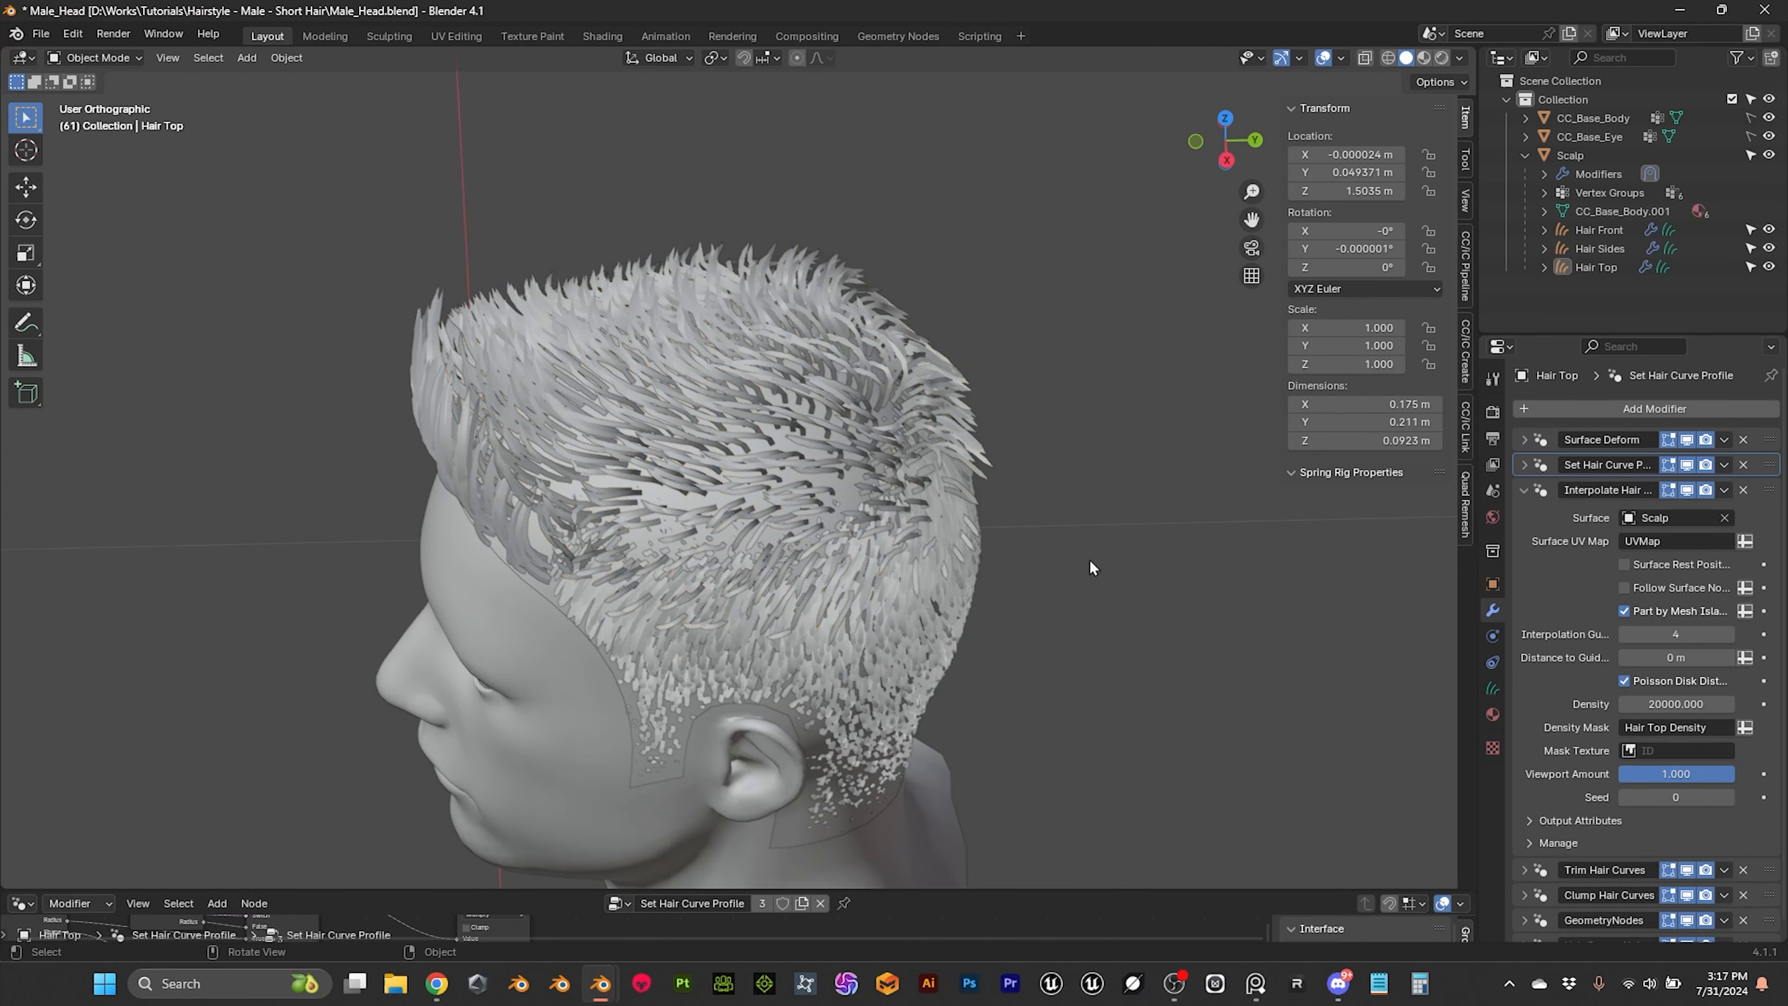
middle_click_drag(1091, 568, 1085, 530)
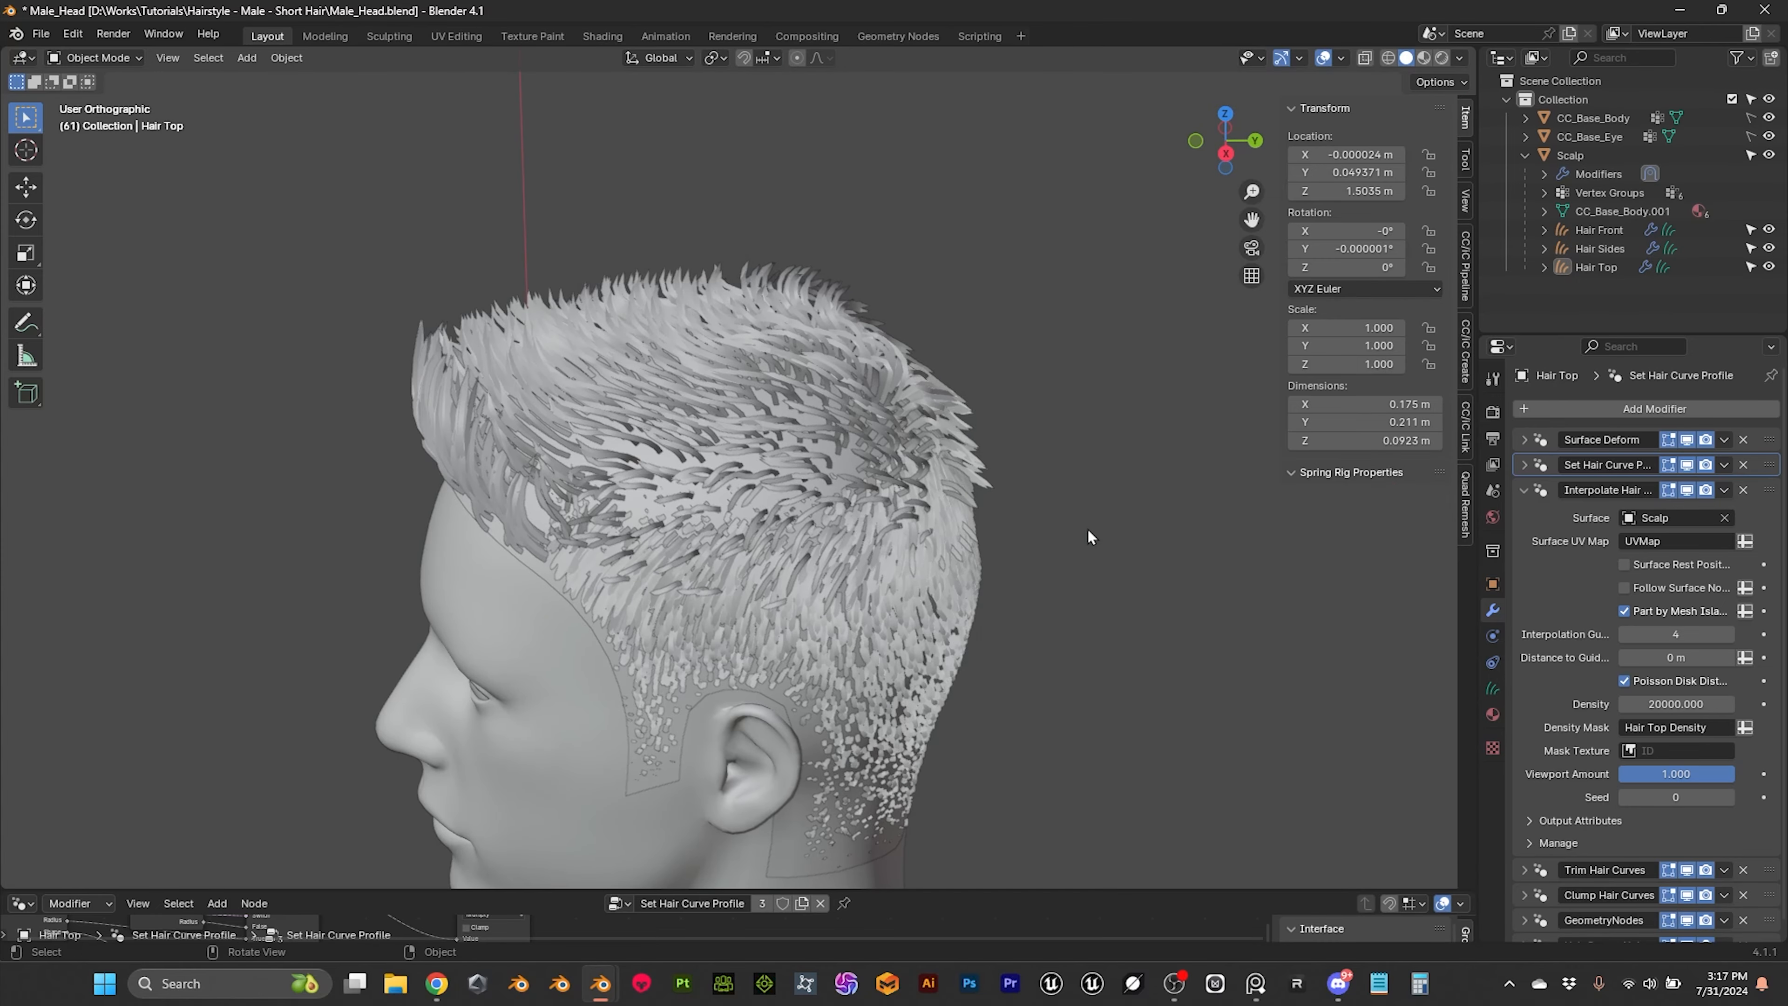
left_click(722, 304)
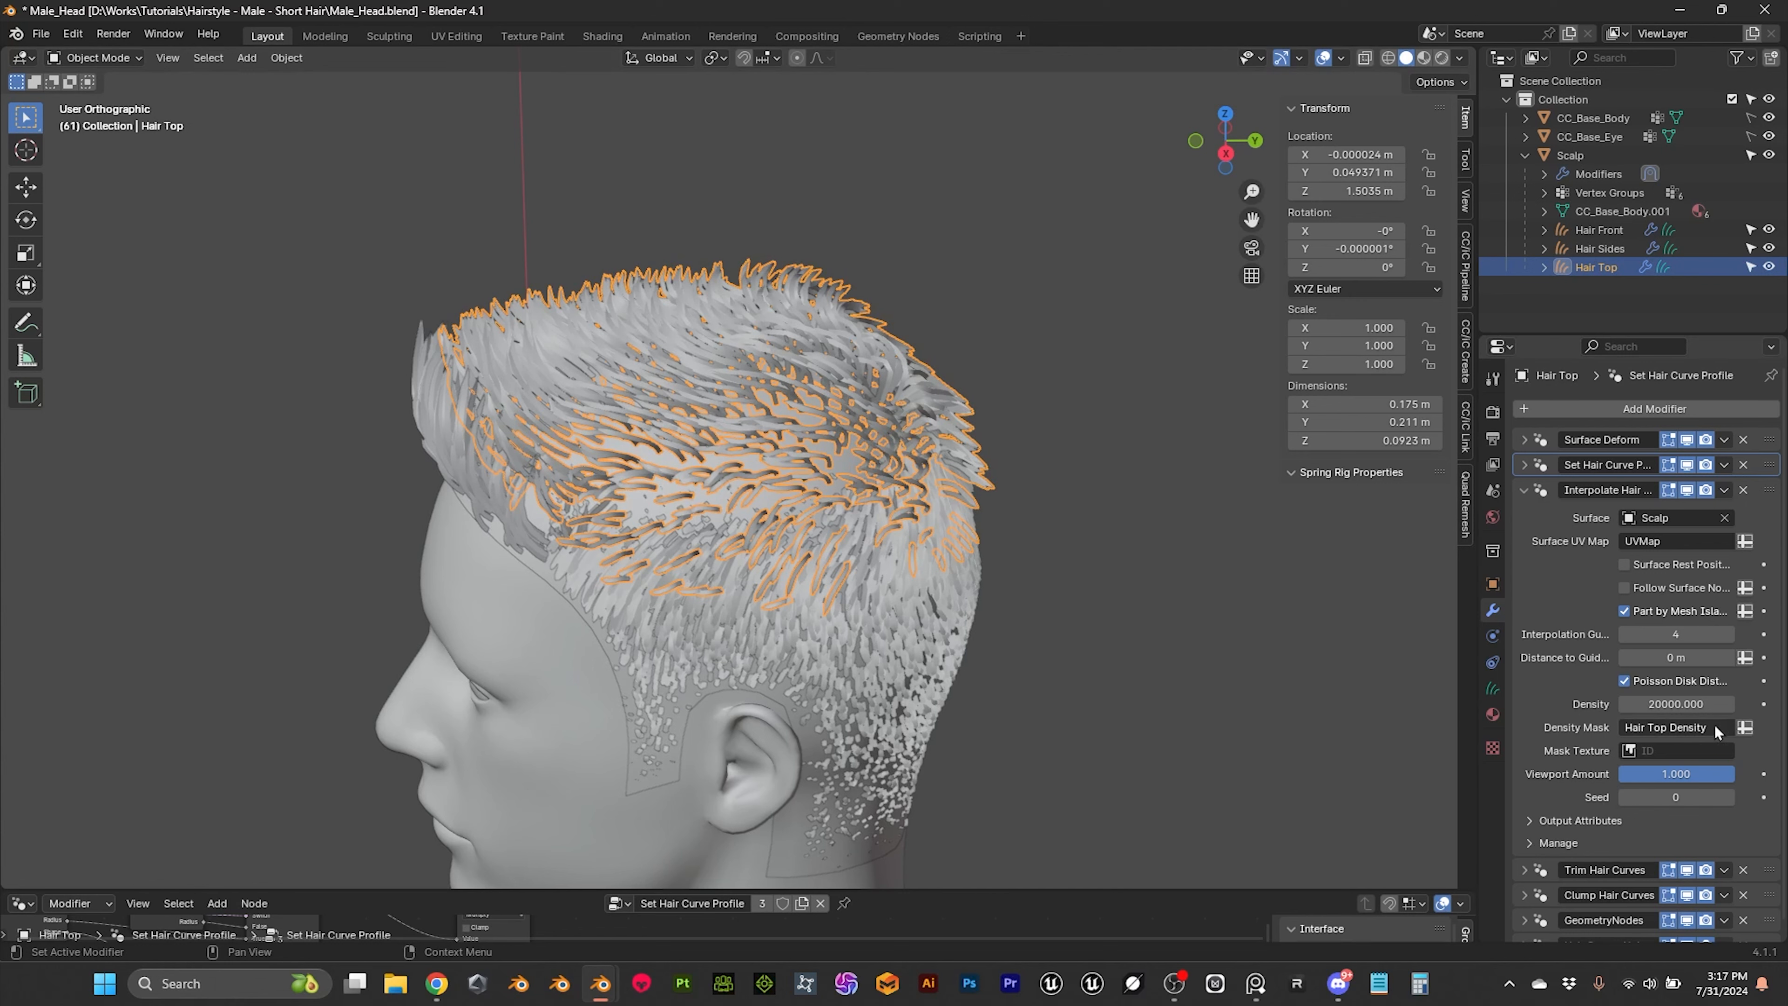
left_click(1659, 704)
type("15000")
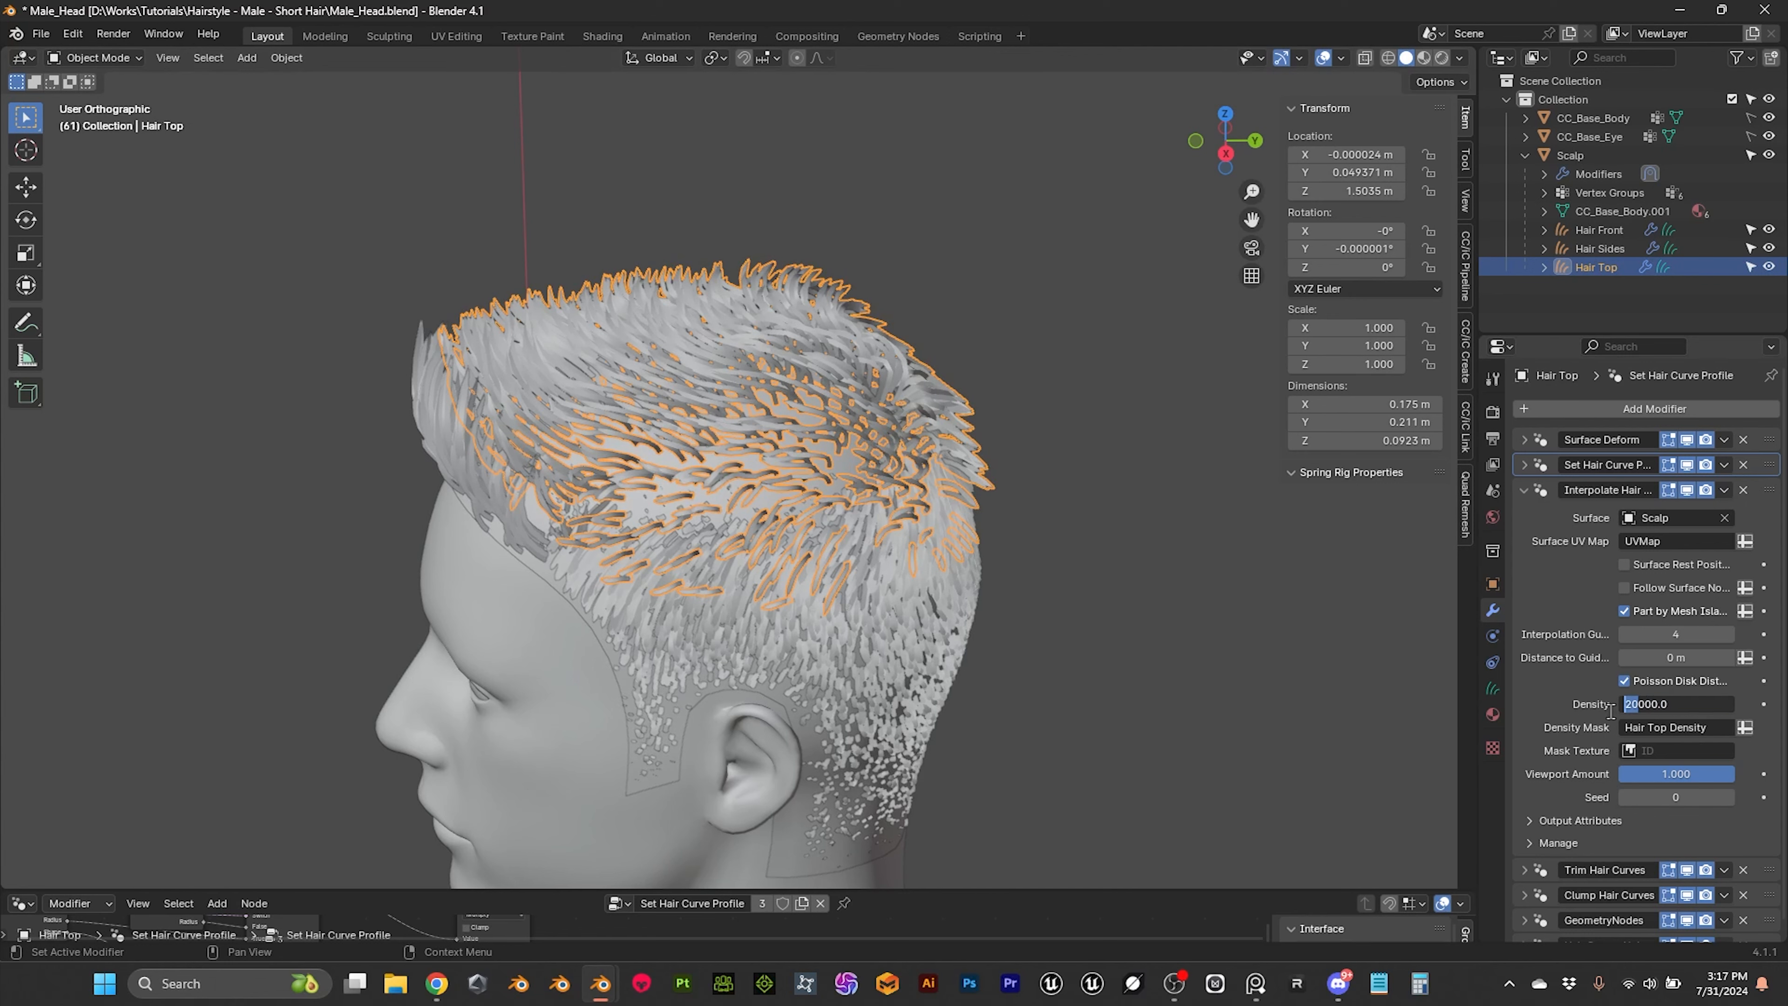
key("Return")
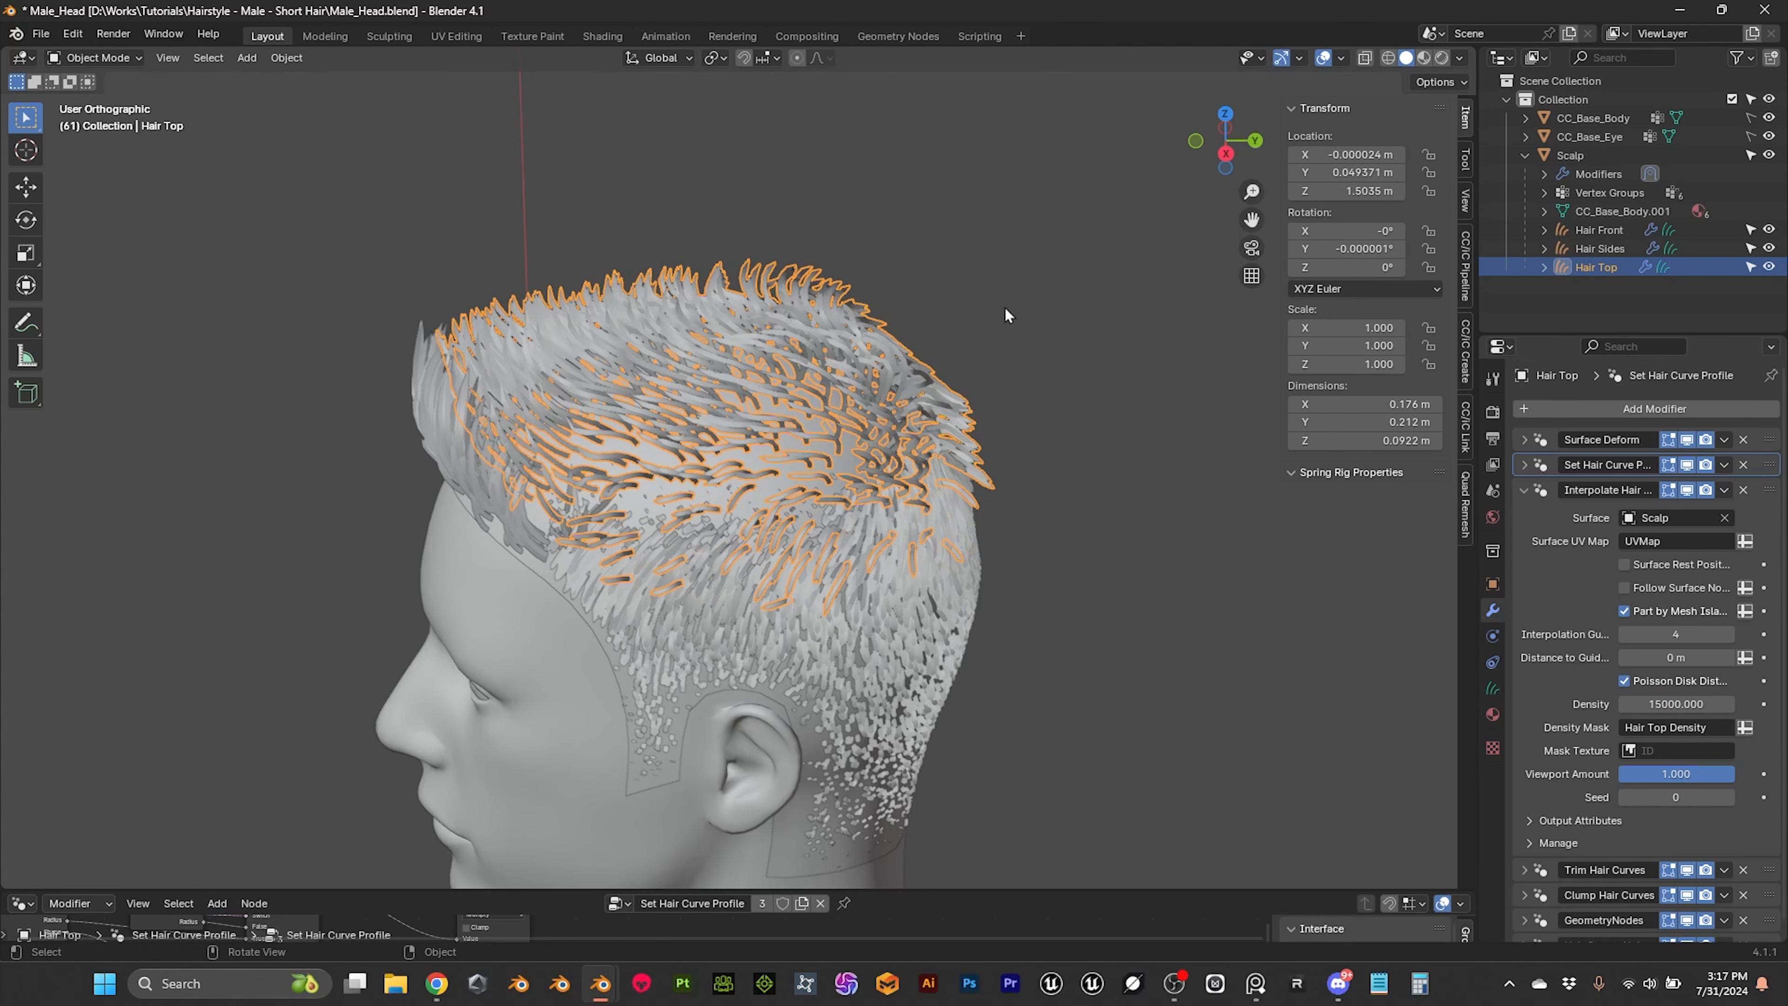
Step: Convert the Hair Top curves to a mesh
key("q")
left_click(946, 290)
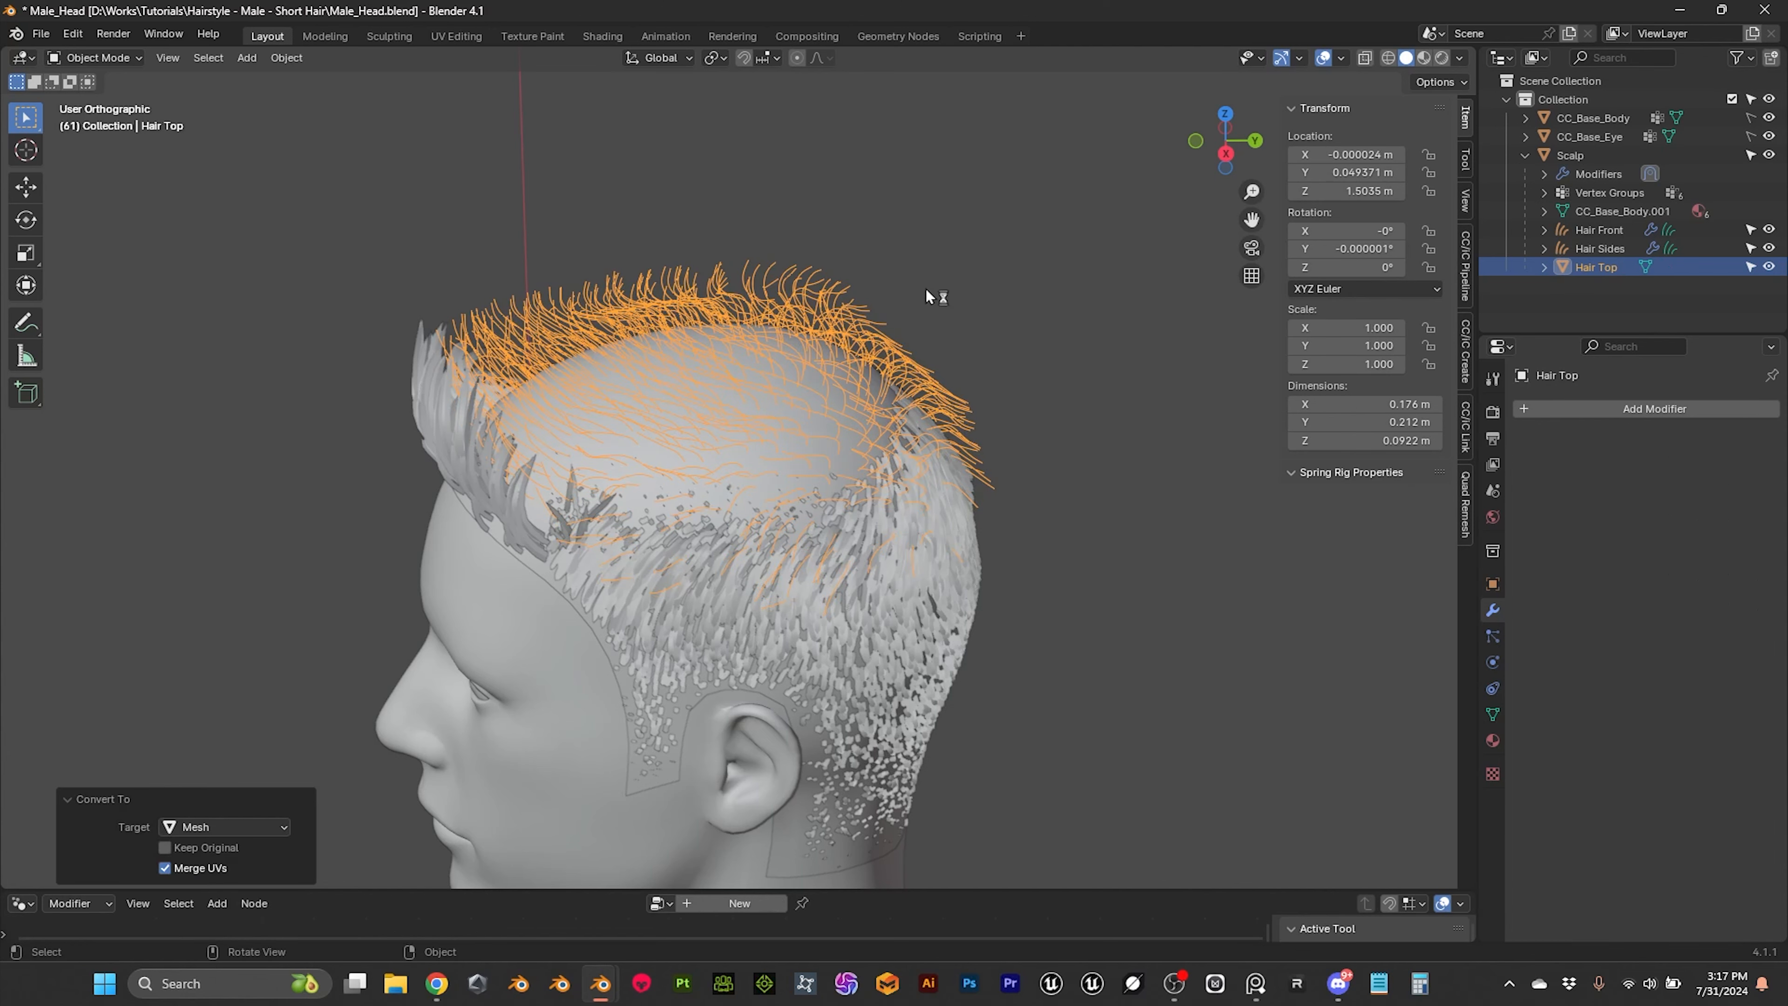
left_click(968, 285)
left_click(844, 289)
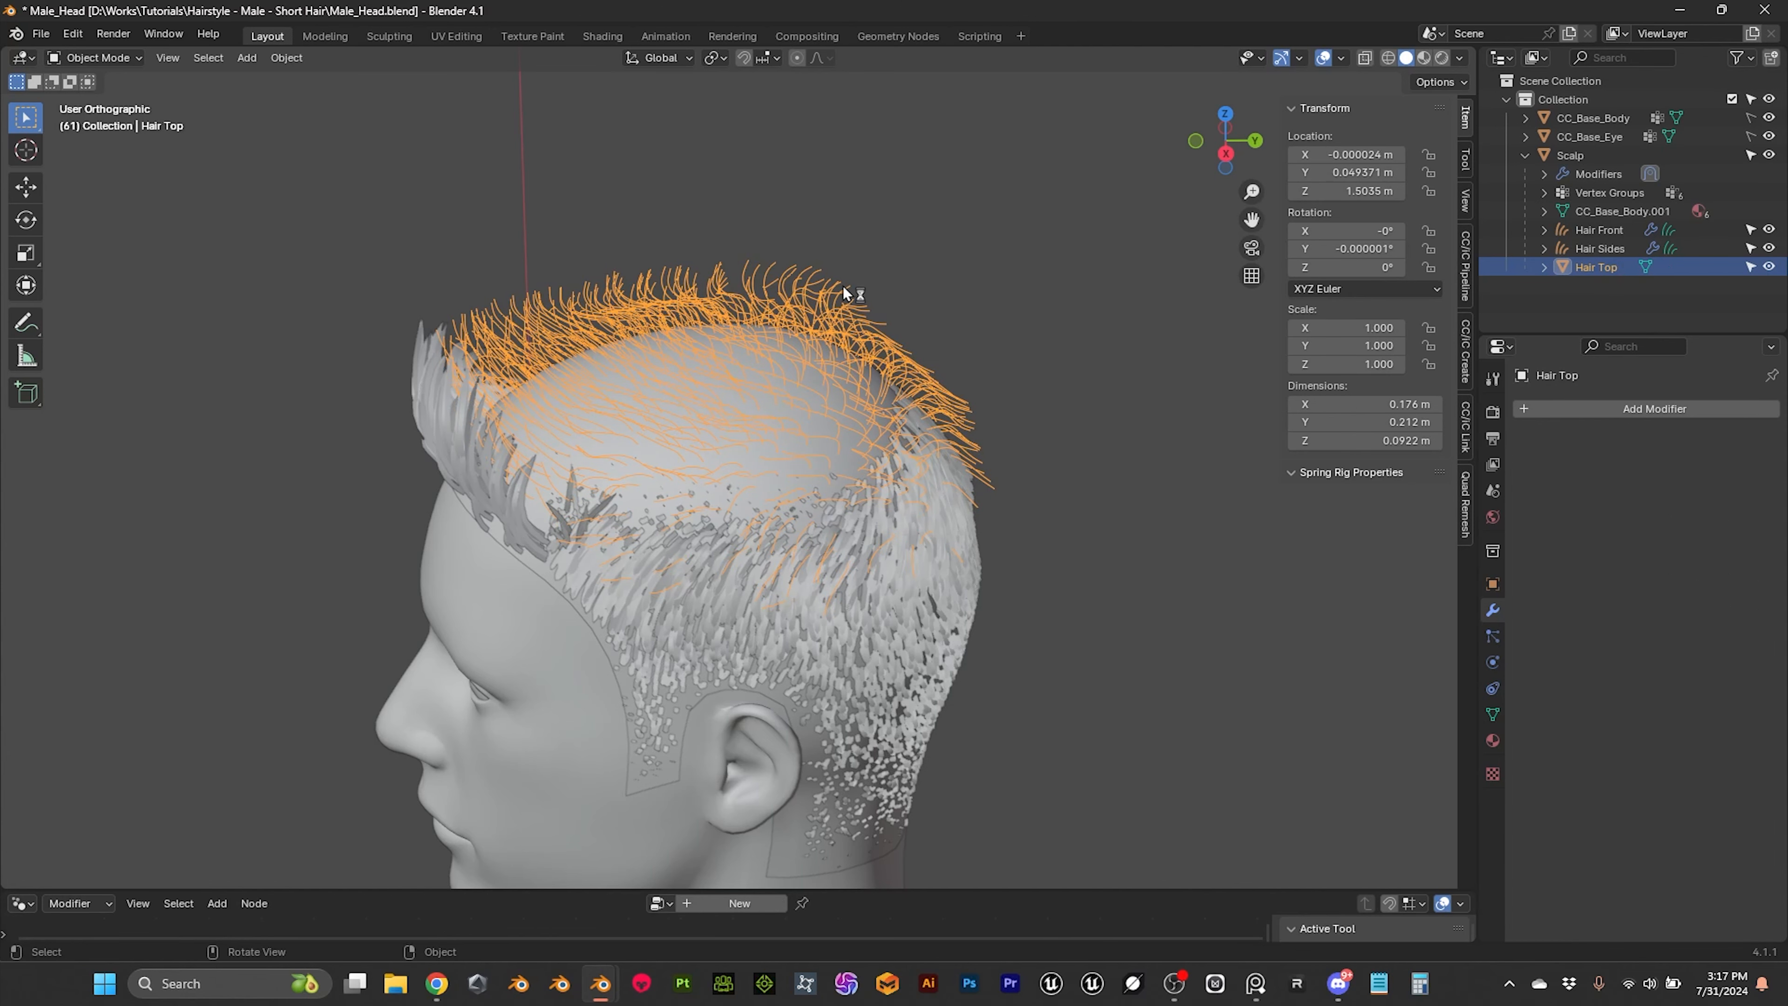
Step: Clear the converted Hair Top mesh's parent while keeping its transformation
key("alt+p")
left_click(799, 308)
left_click(904, 247)
left_click(825, 289)
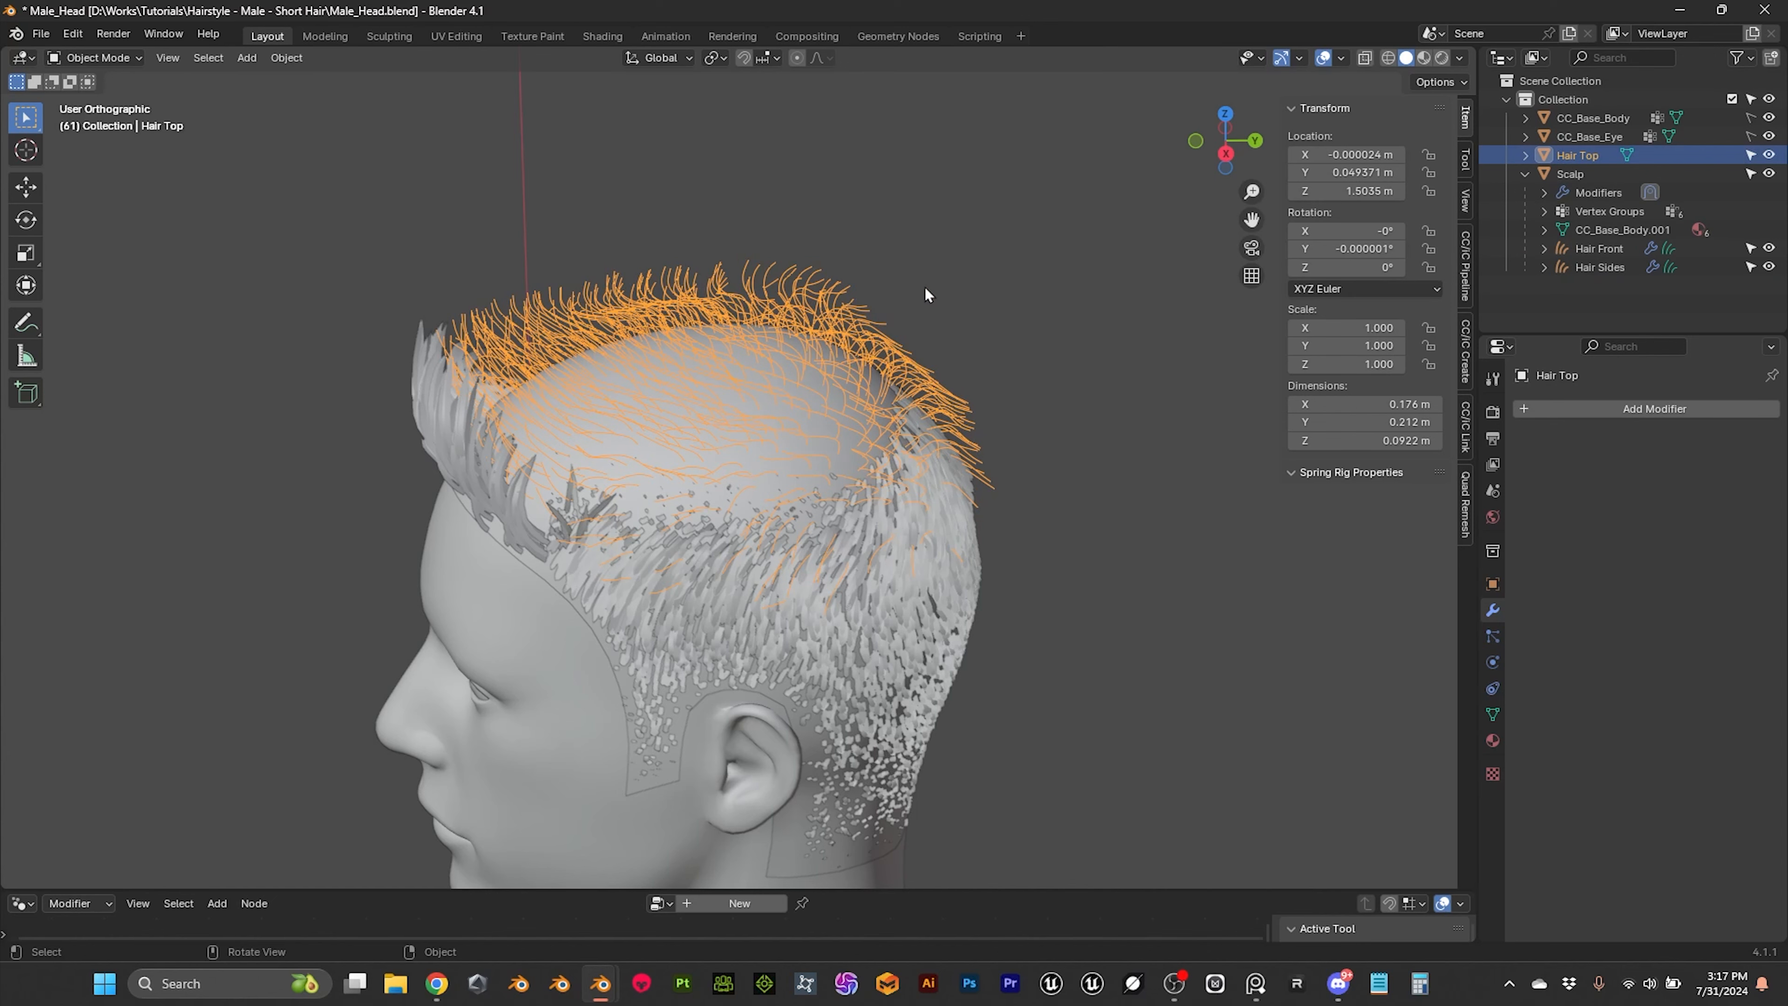
Step: Copy the Hair Top mesh and paste it into the Hair Top collection of the Male_Head_02 file
key("ctrl+c")
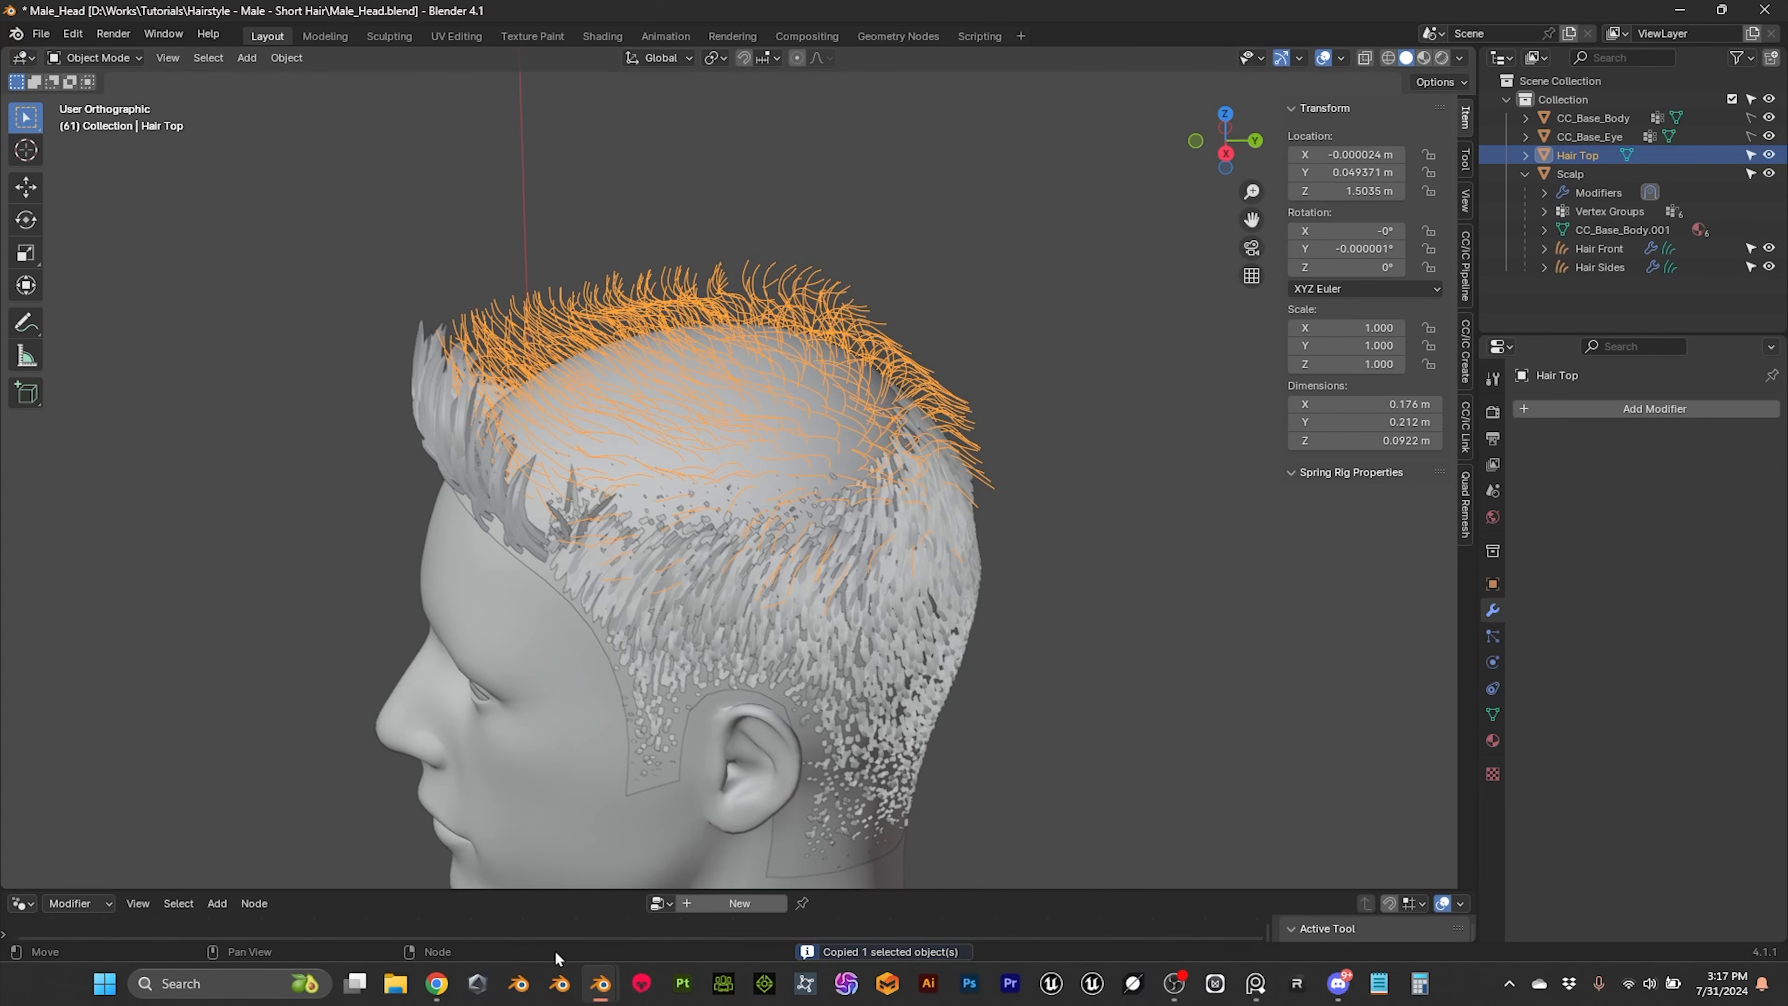
mouse_move(600, 984)
left_click(513, 909)
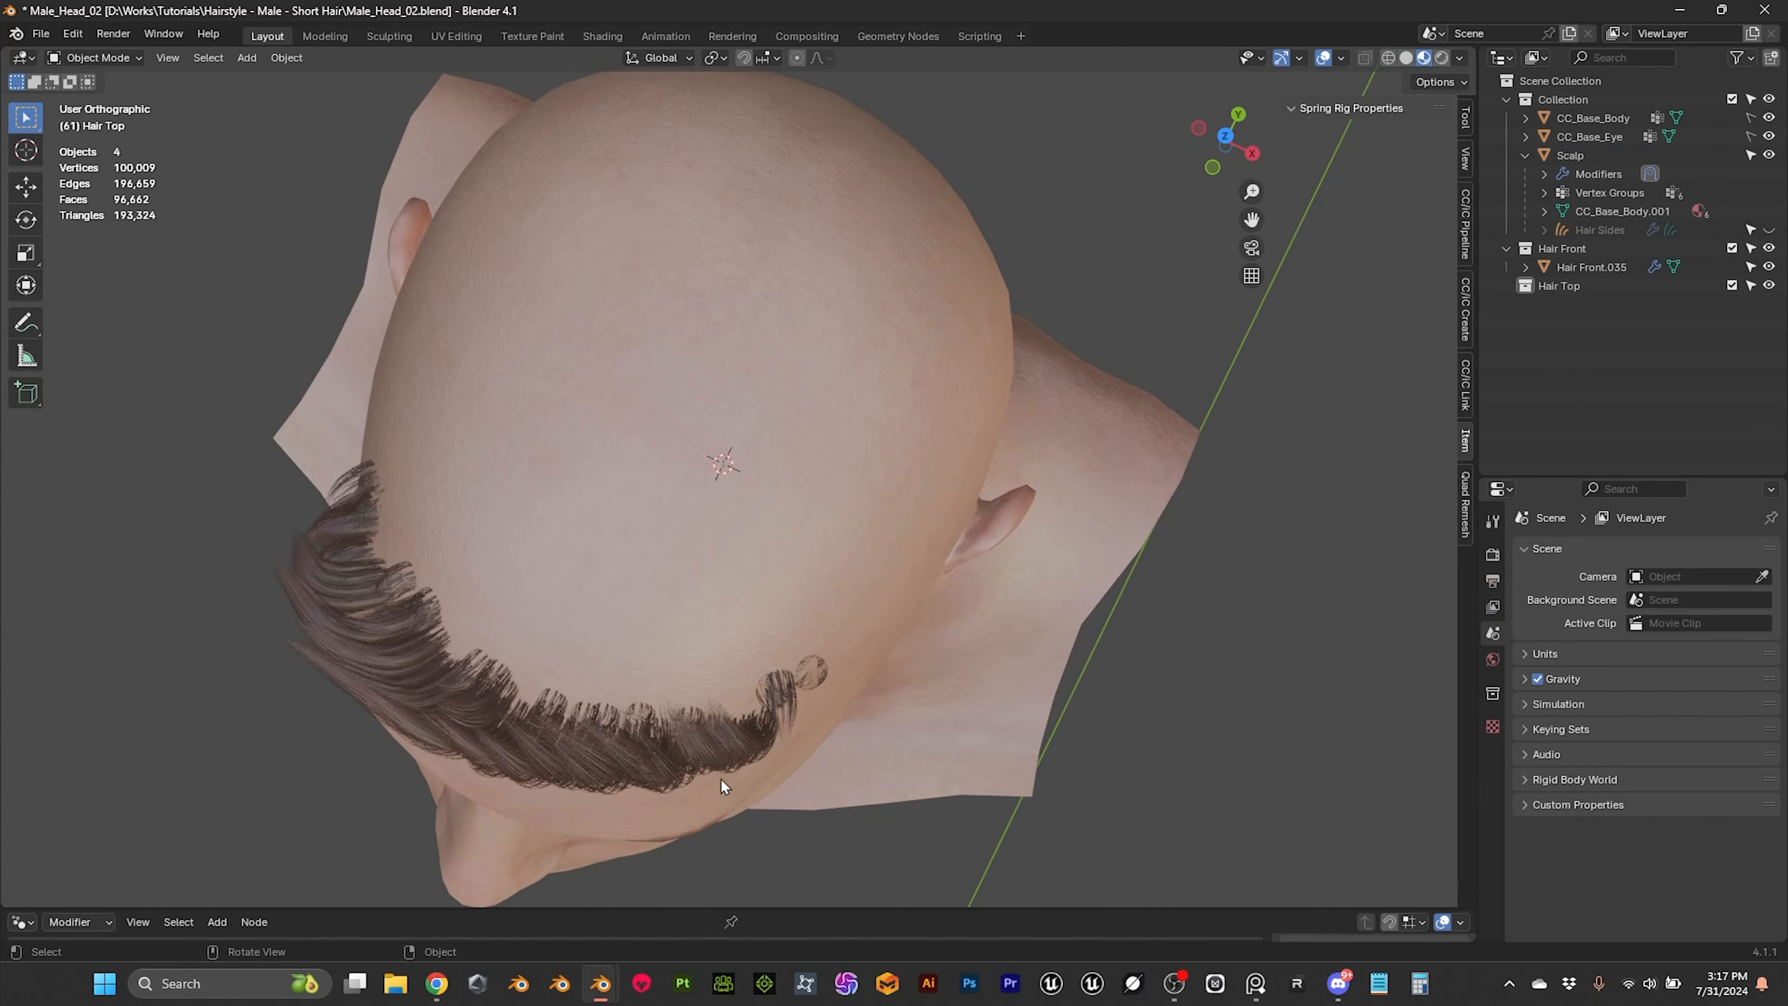
left_click(1570, 285)
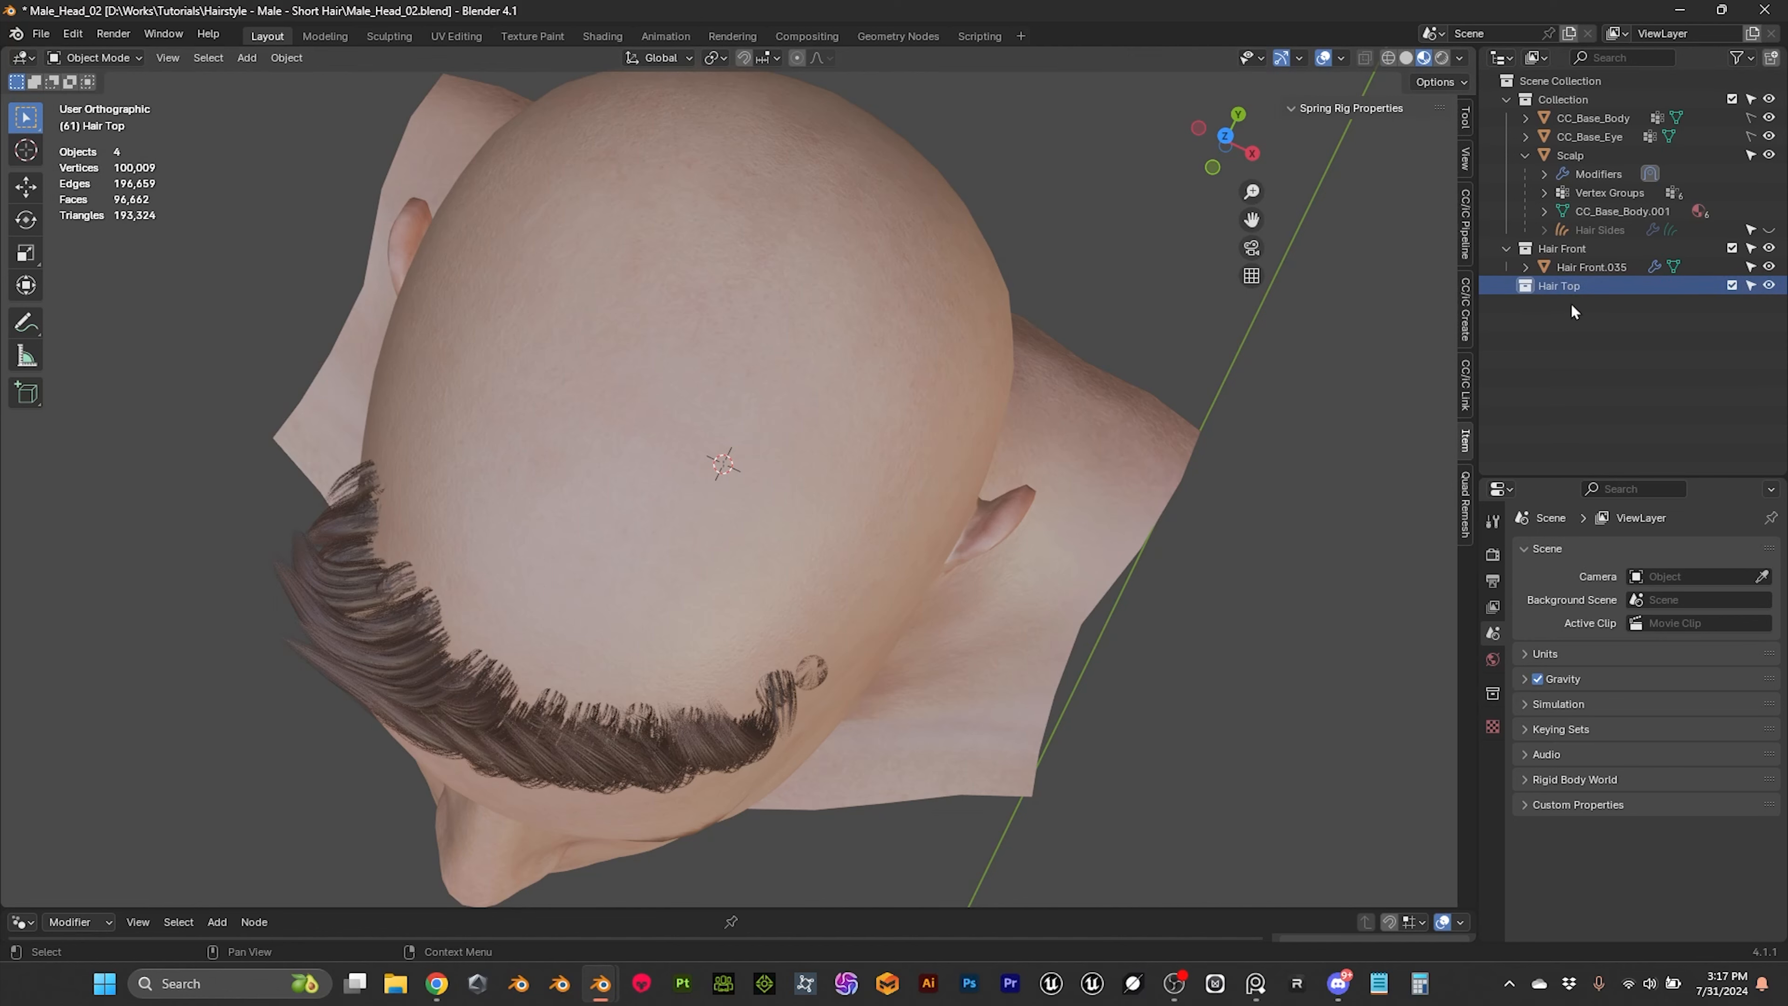
key("ctrl+v")
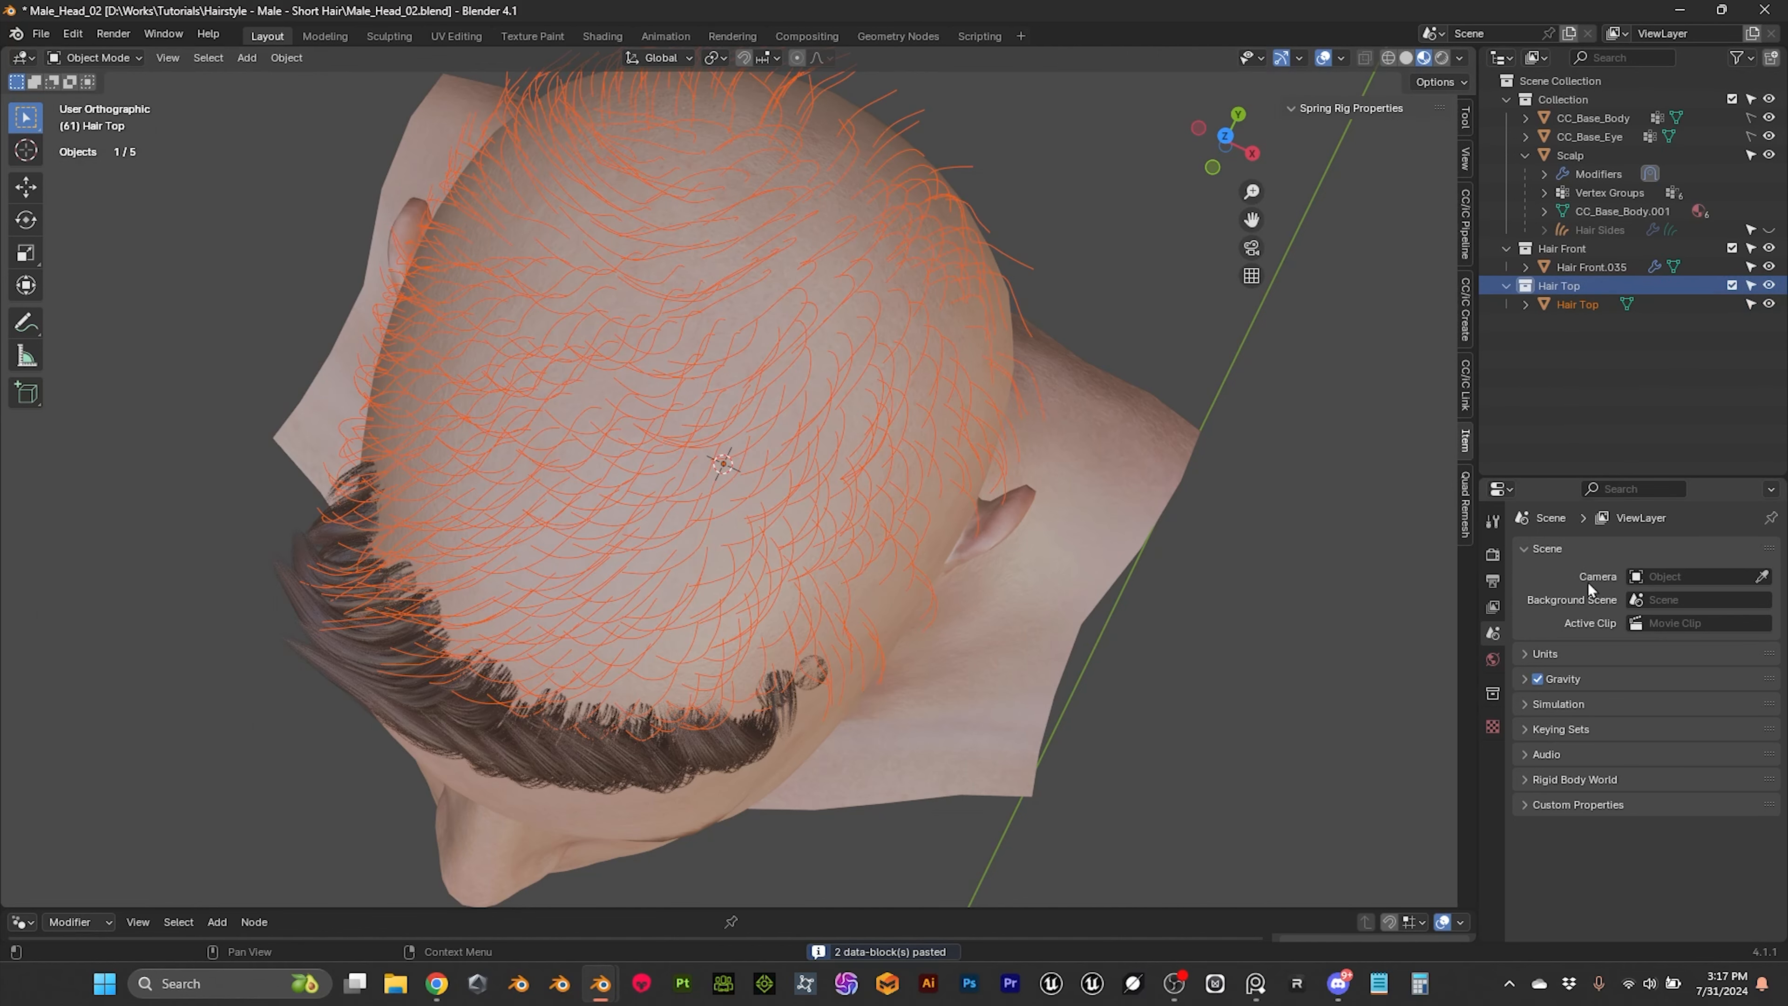
Step: Add a Geometry Nodes modifier with the Resample Curve node group to the pasted Hair Top mesh and check the card coverage
left_click(1054, 268)
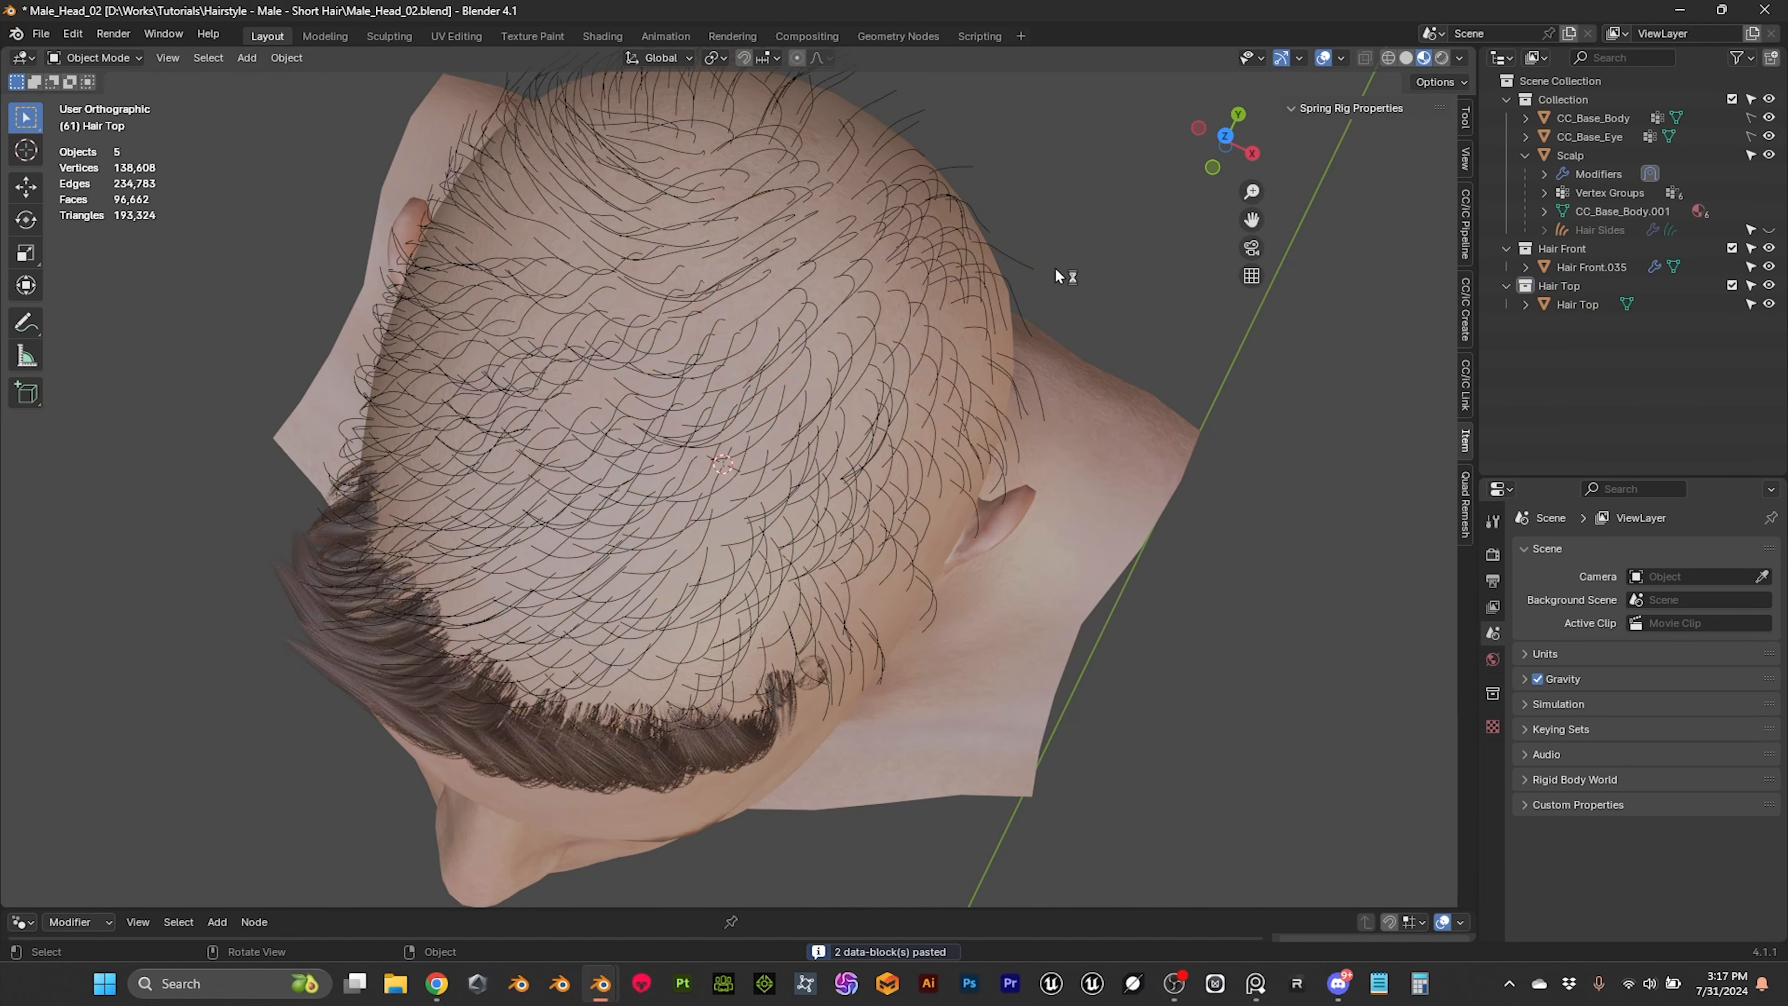
left_click(1030, 262)
left_click(1666, 548)
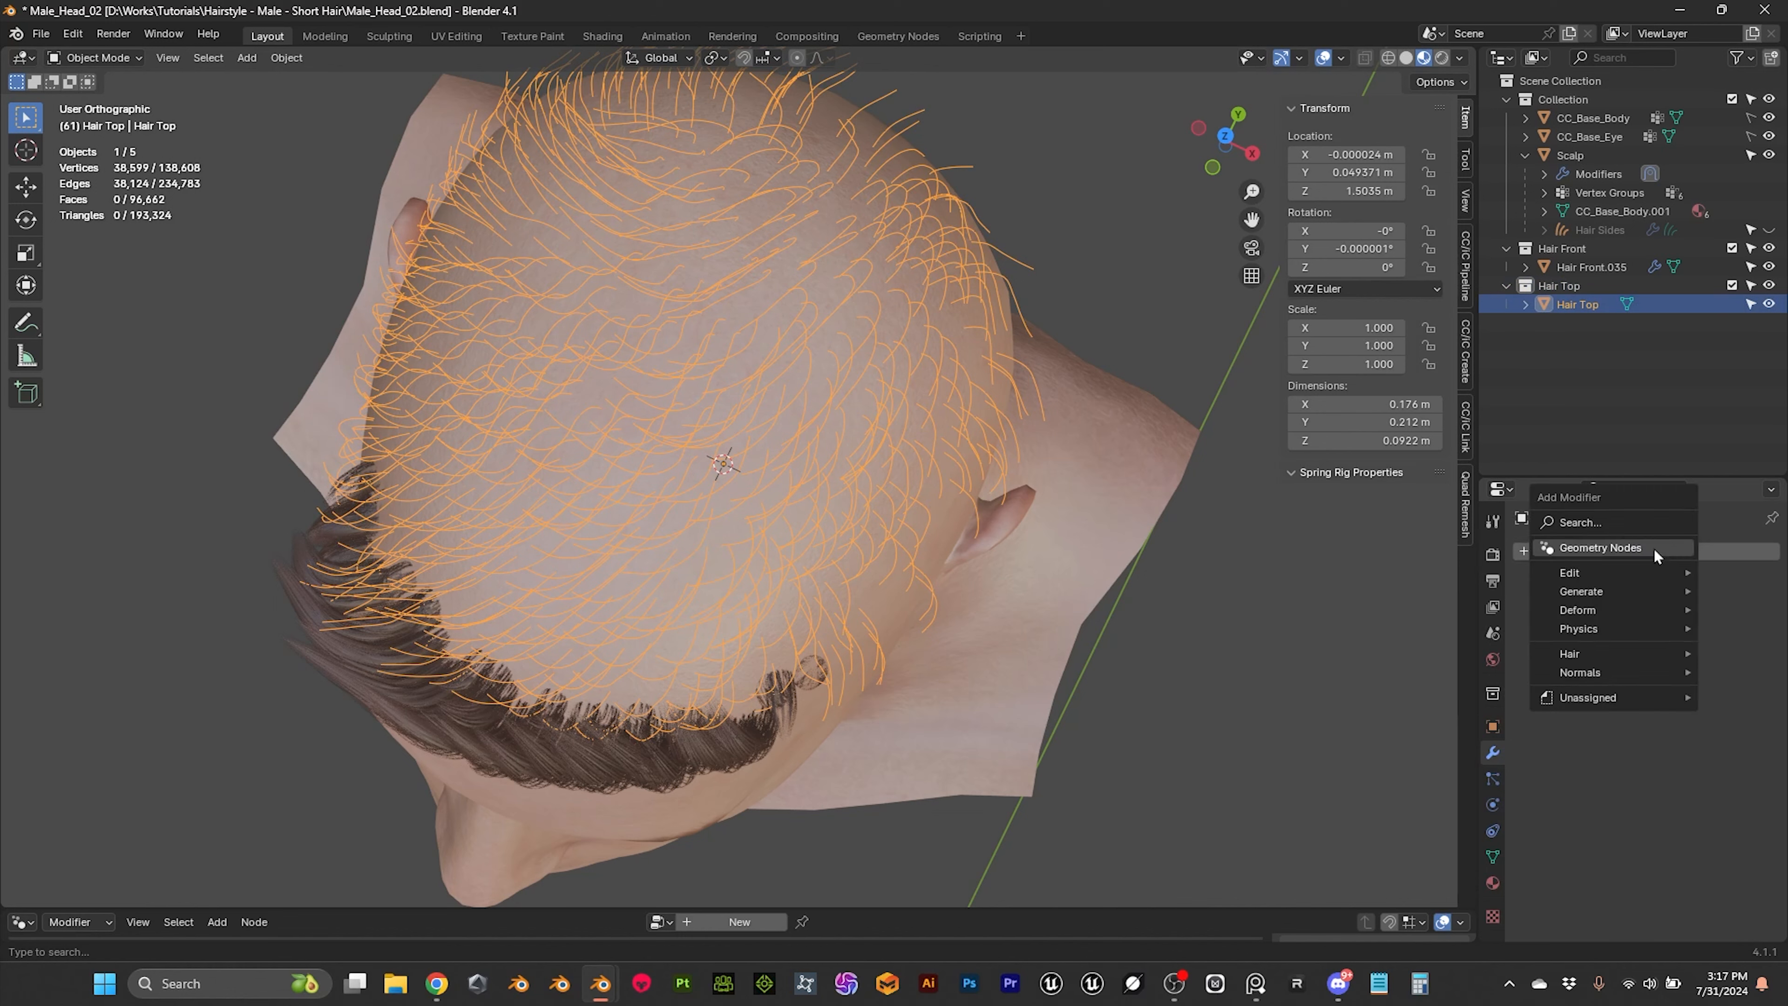
left_click(1587, 554)
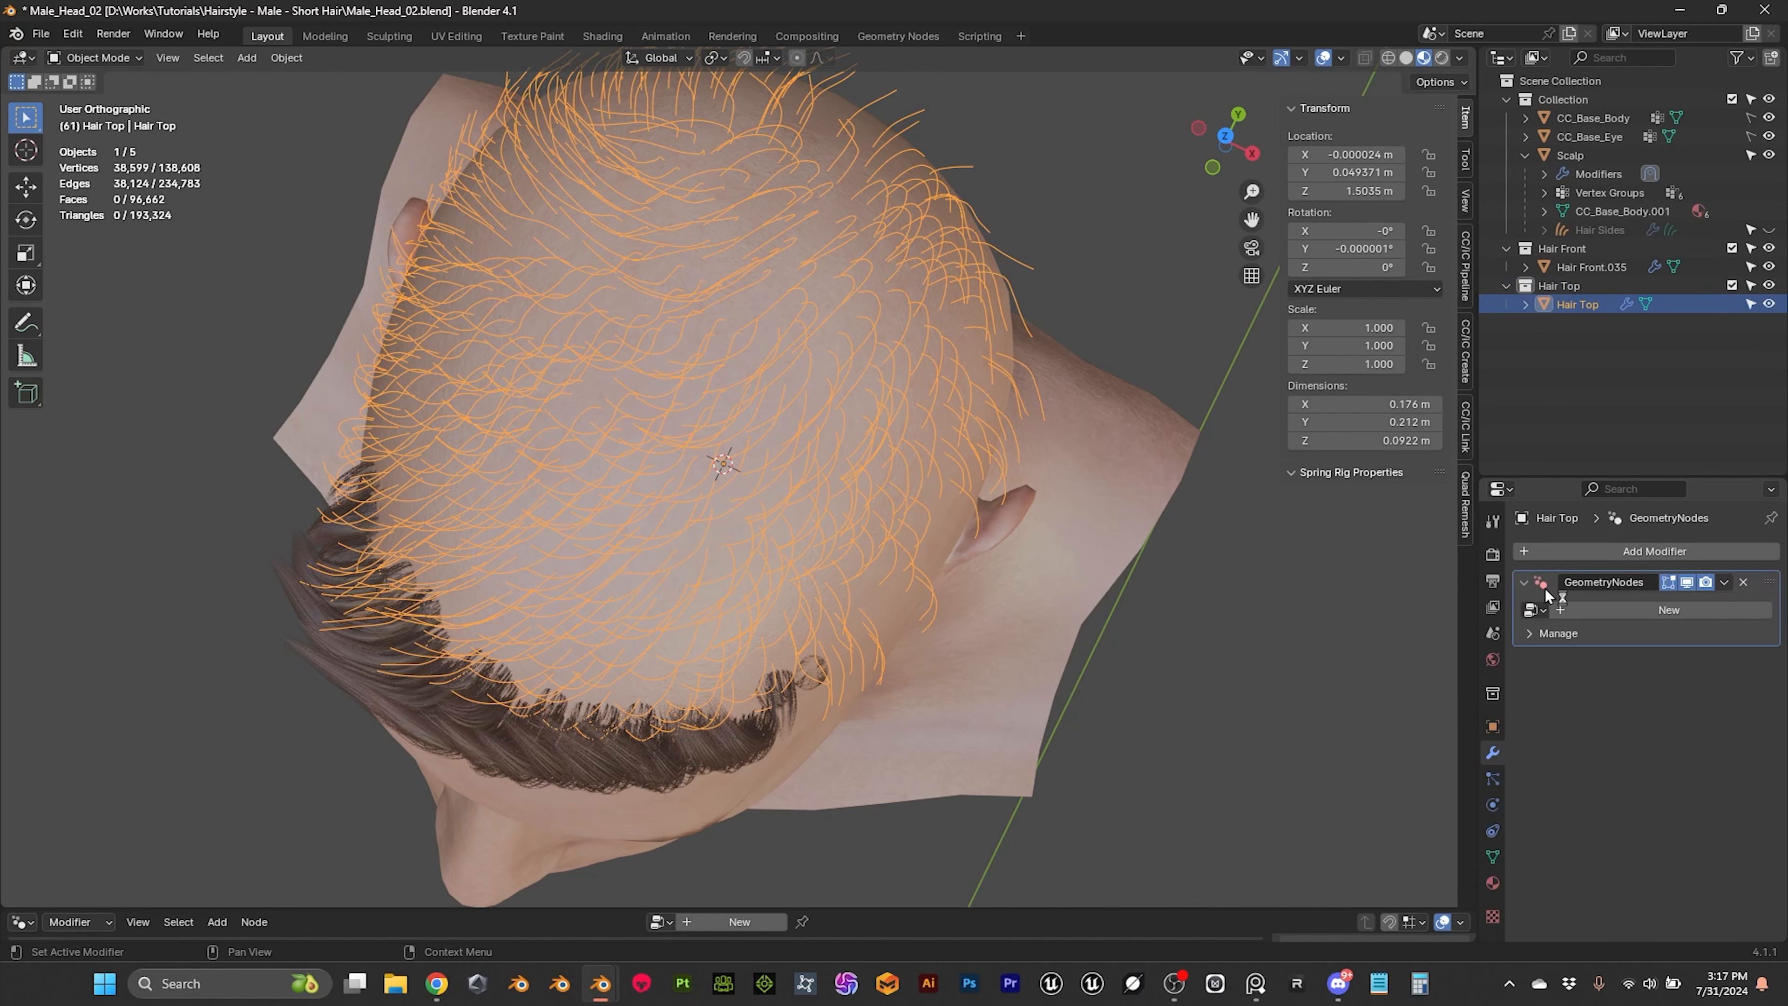
left_click(1535, 610)
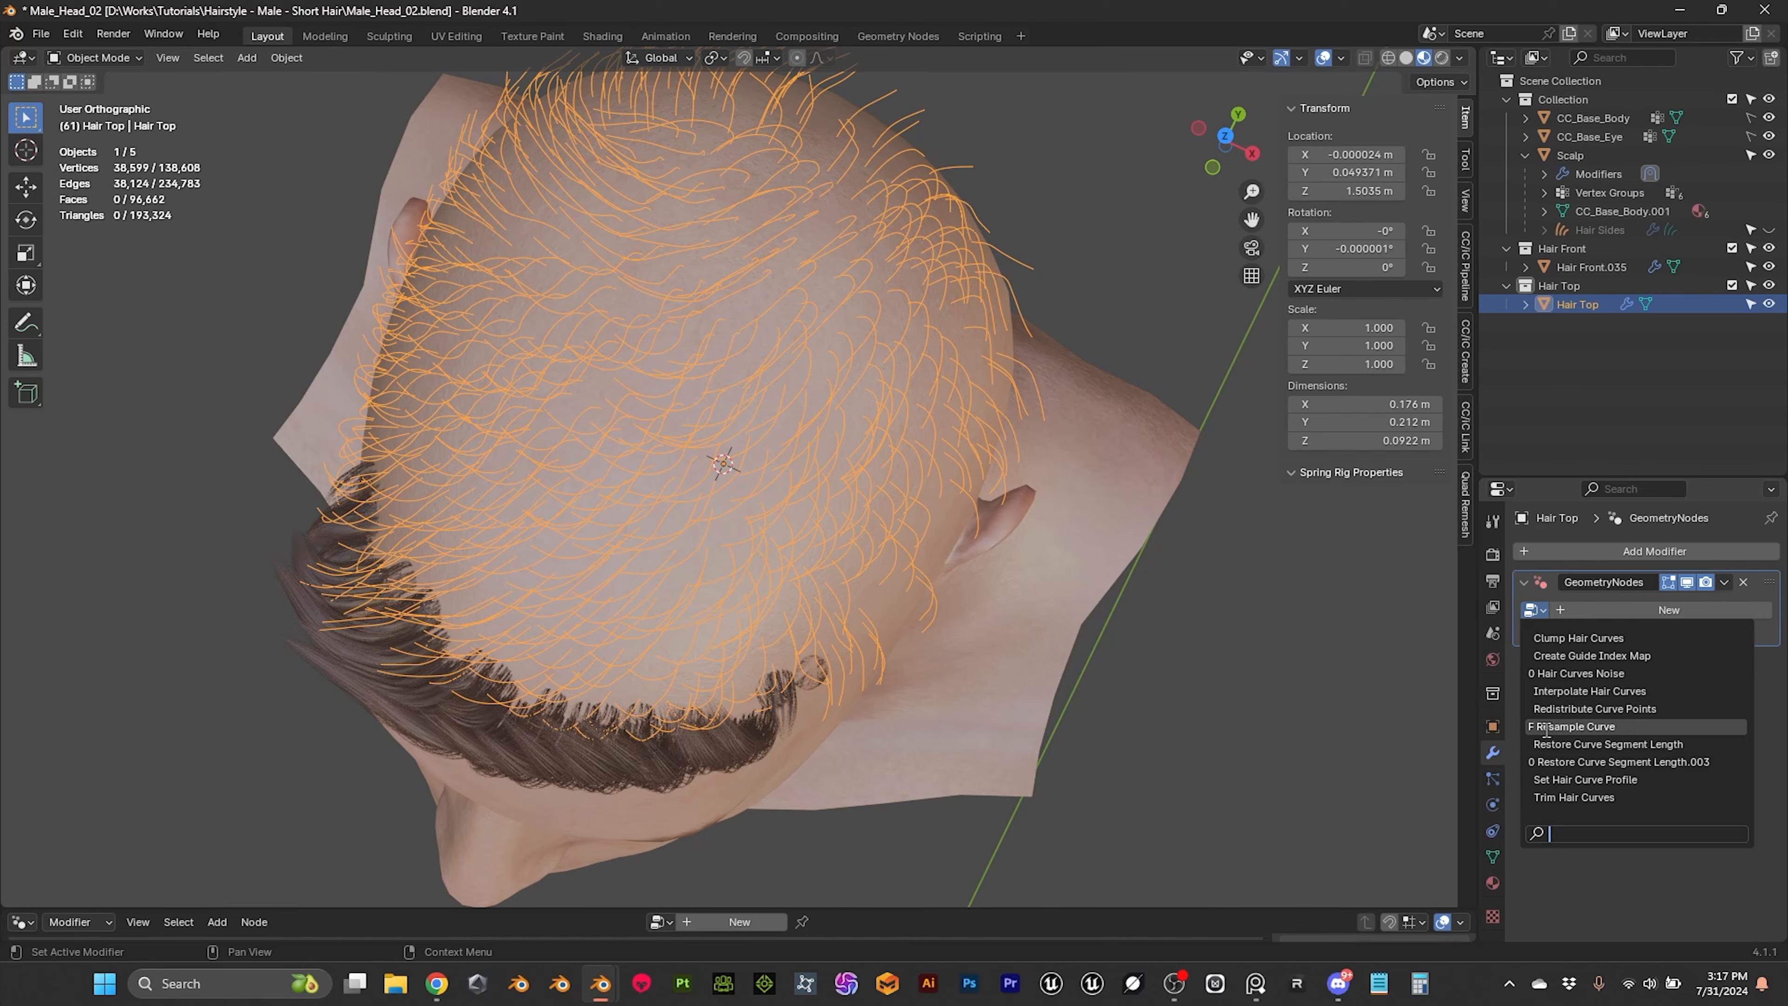
left_click(1574, 726)
middle_click_drag(1172, 697, 945, 359)
left_click(1158, 504)
left_click(840, 305)
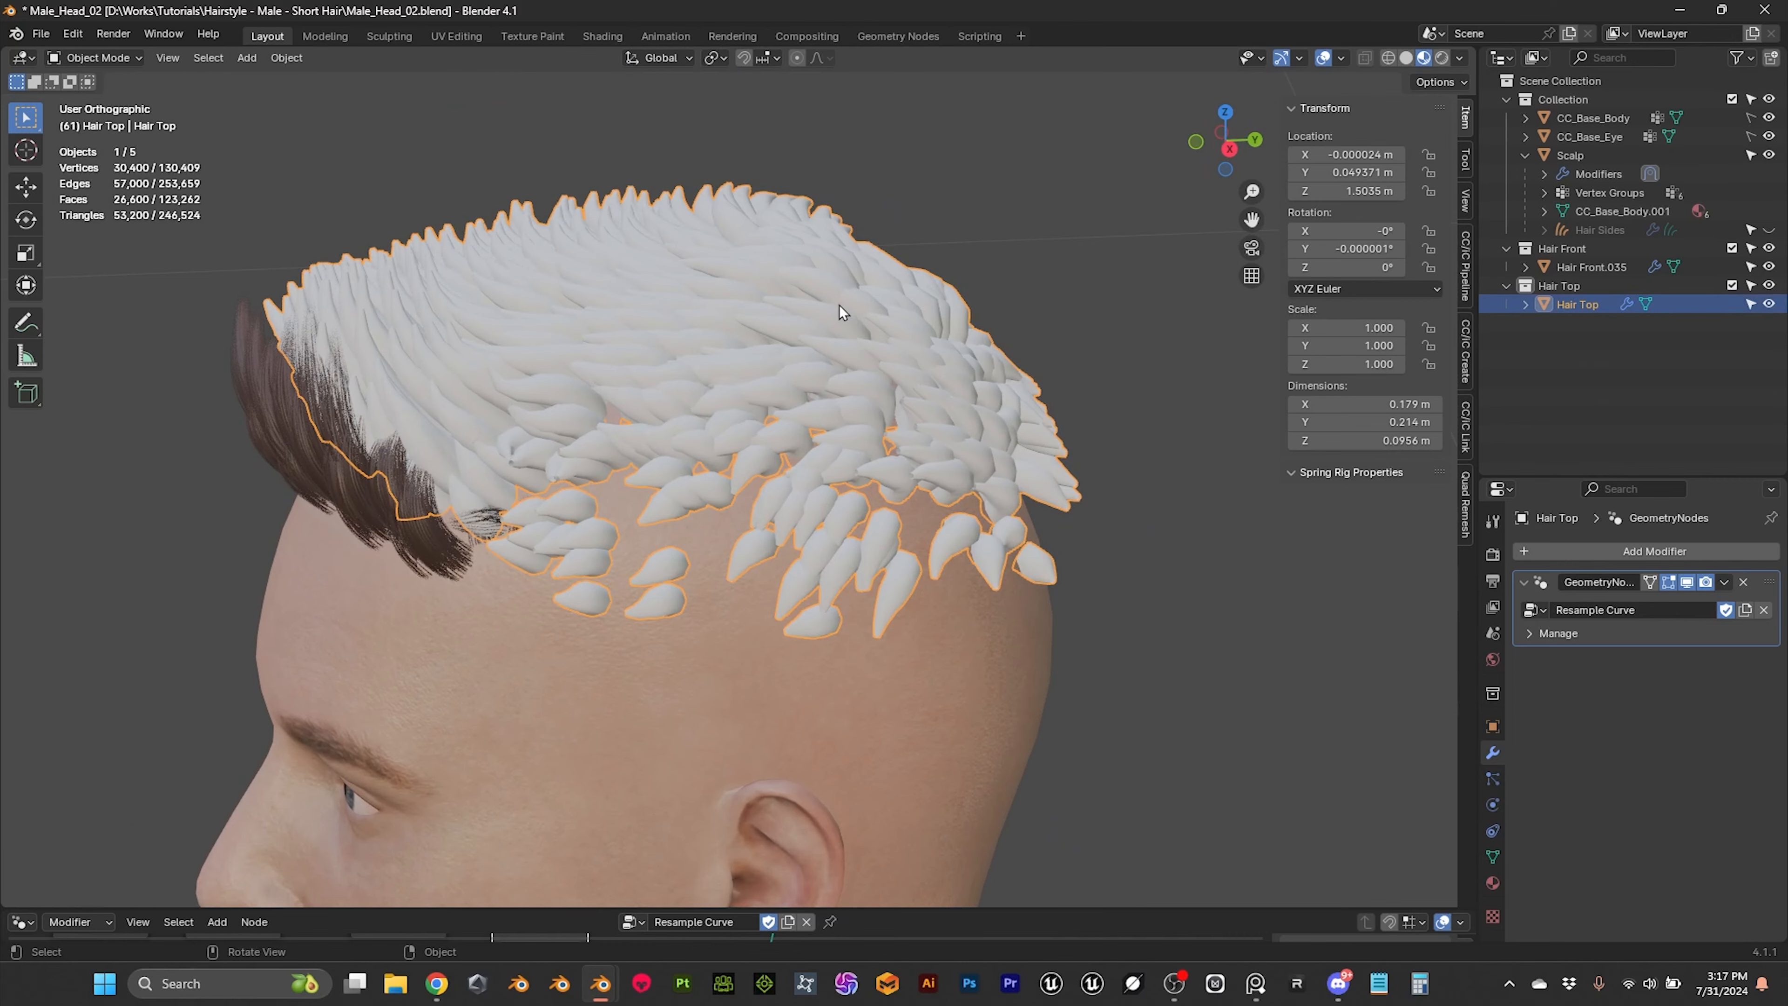
middle_click_drag(848, 314, 514, 253)
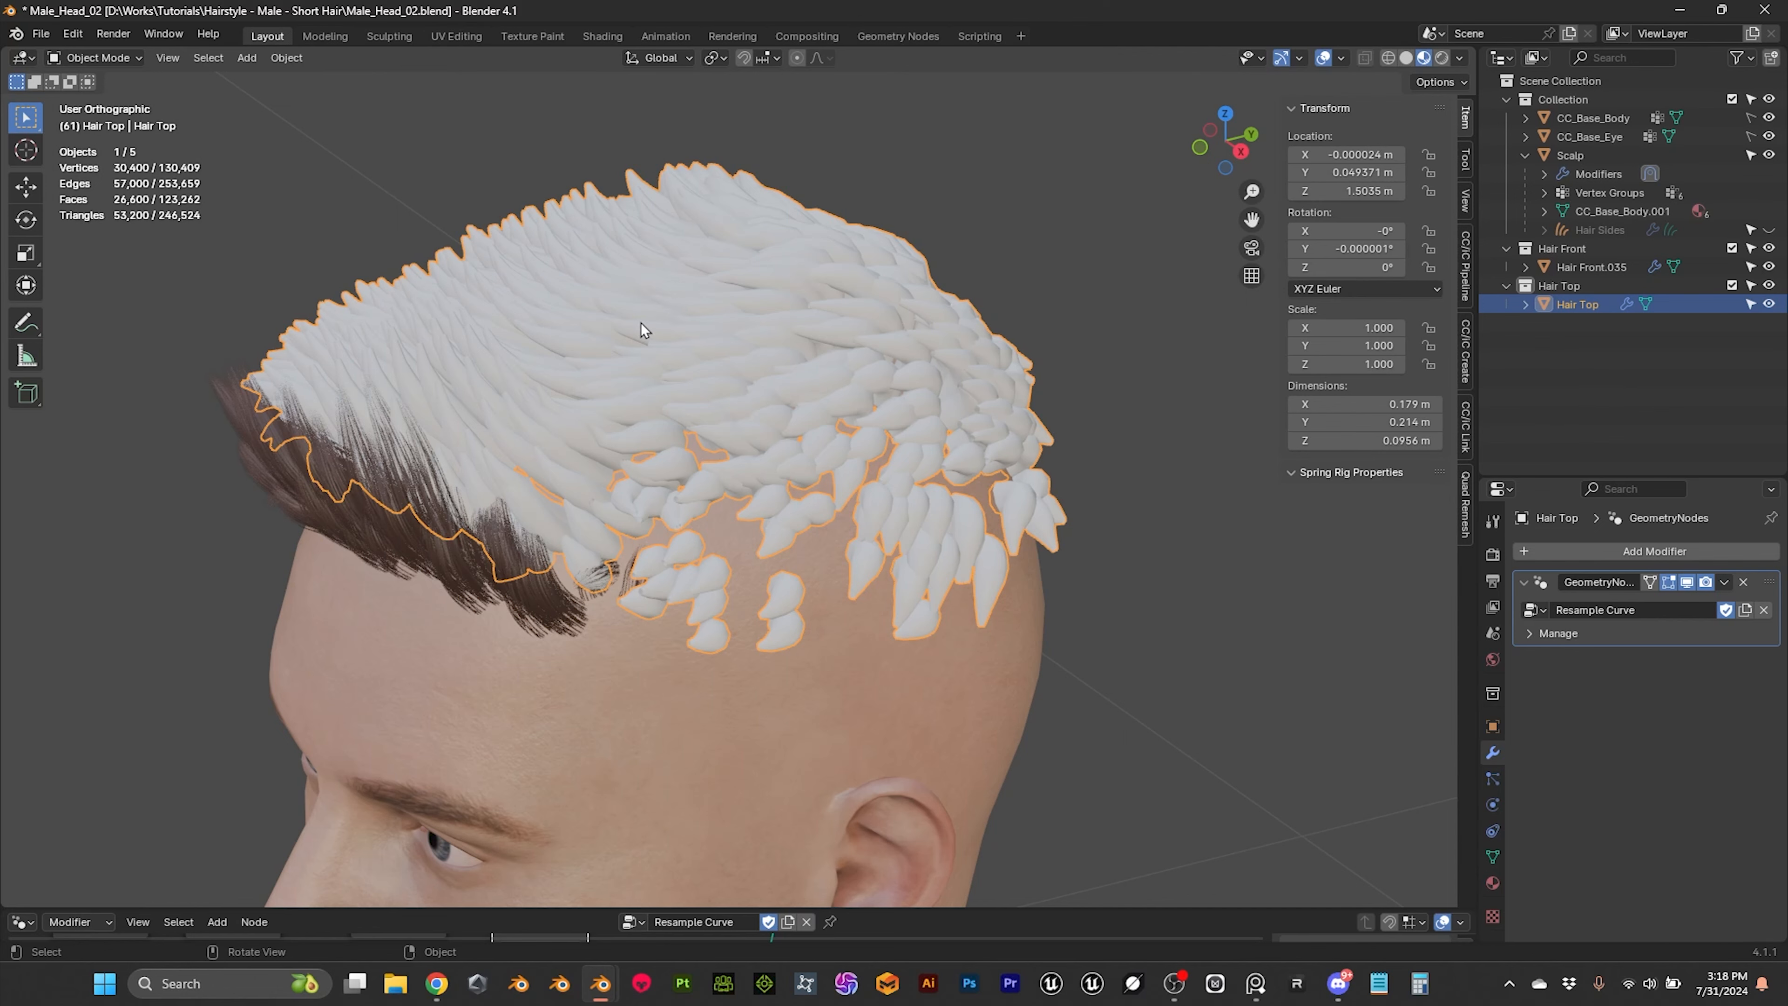
middle_click_drag(717, 372, 743, 331)
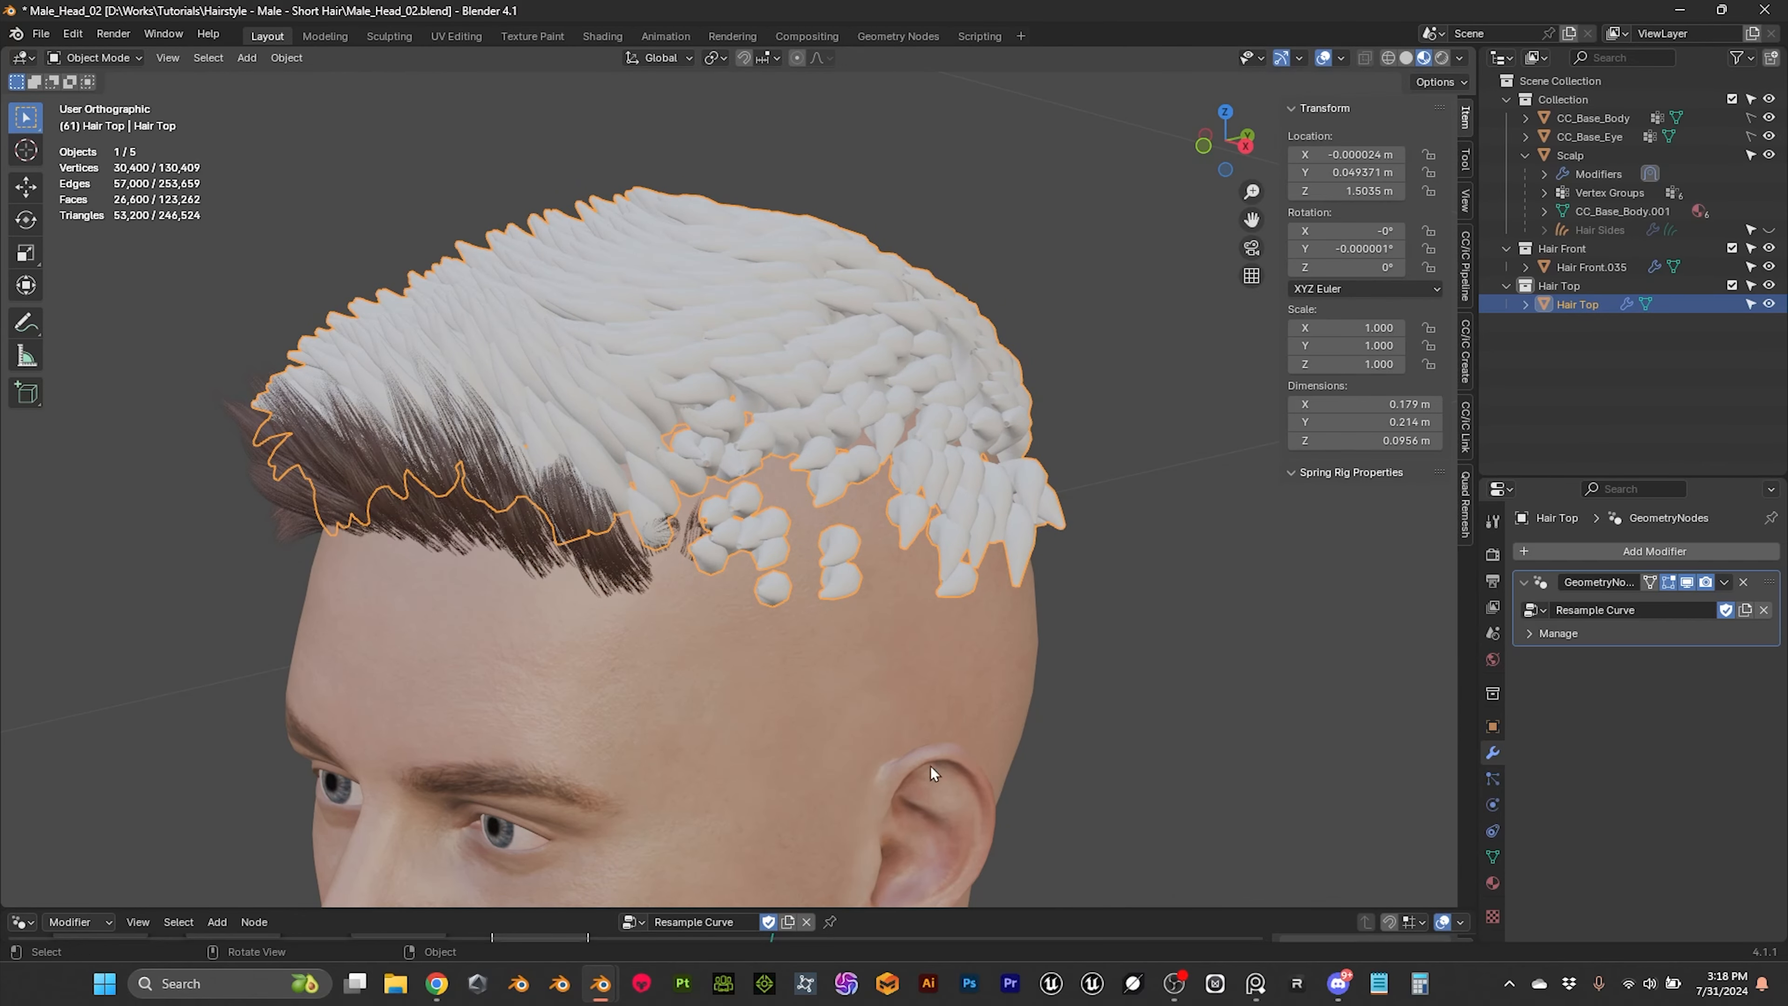
Step: Switch to the Male_Head file and close it, returning to the Male_Head_02 file
mouse_move(601, 981)
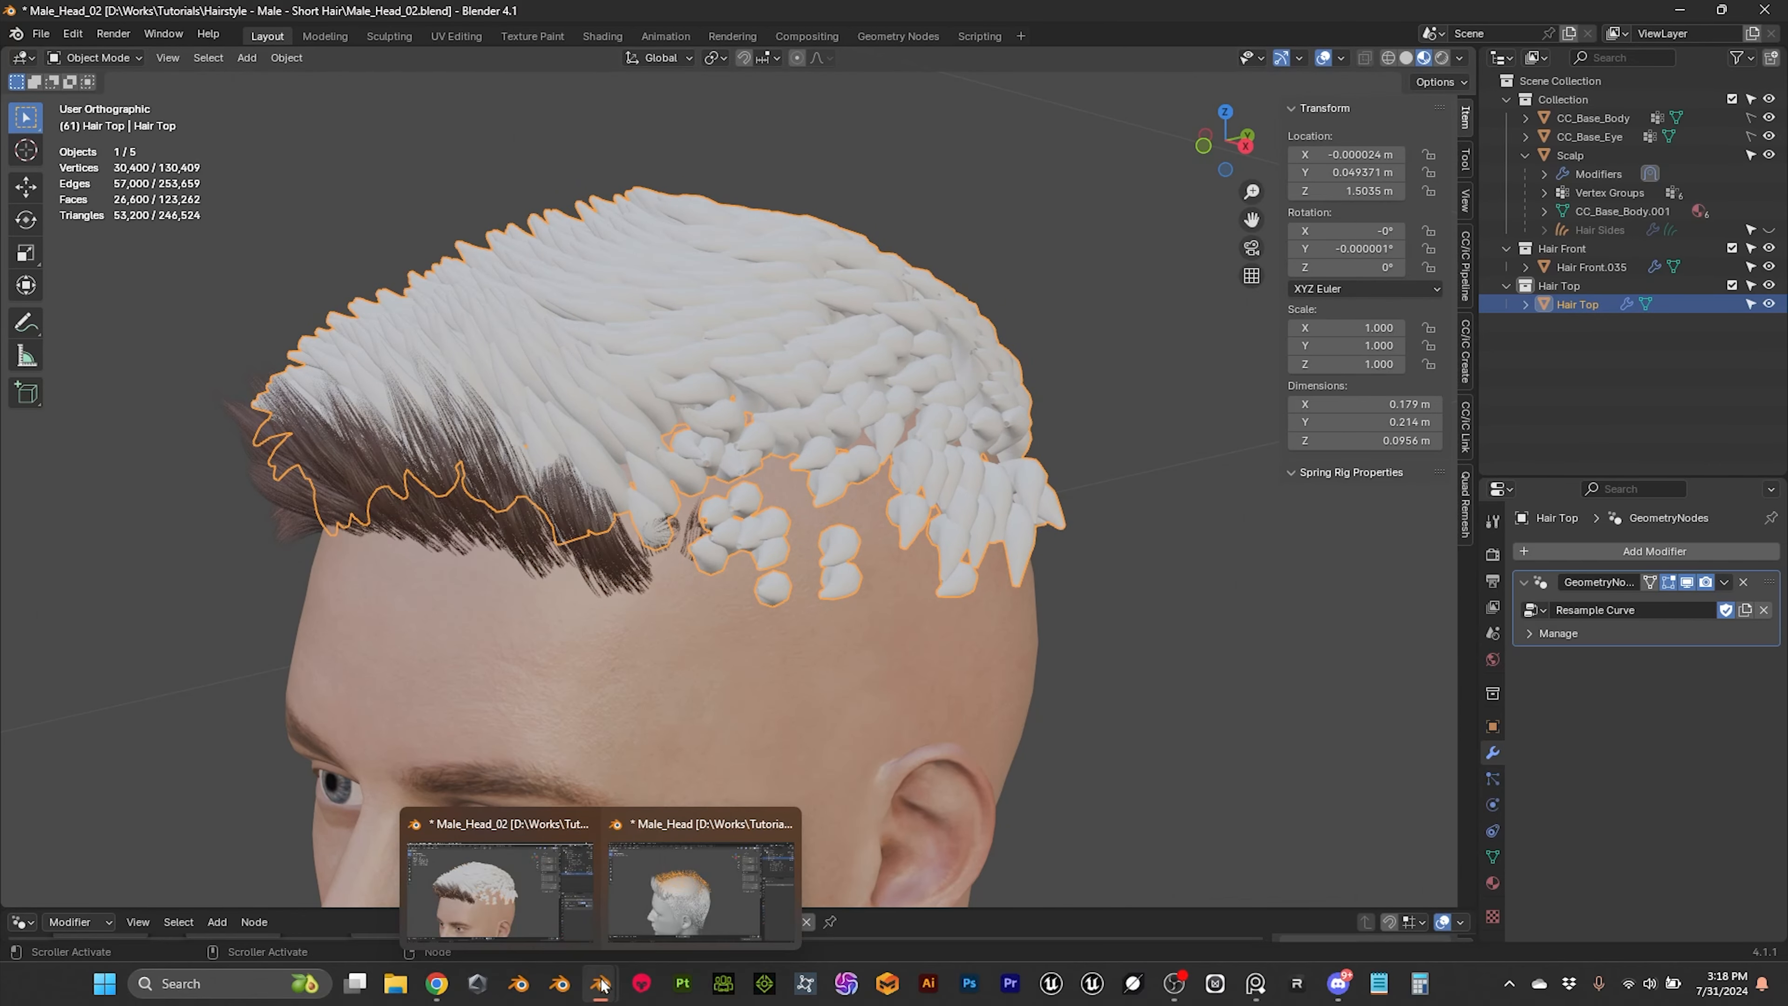
left_click(667, 911)
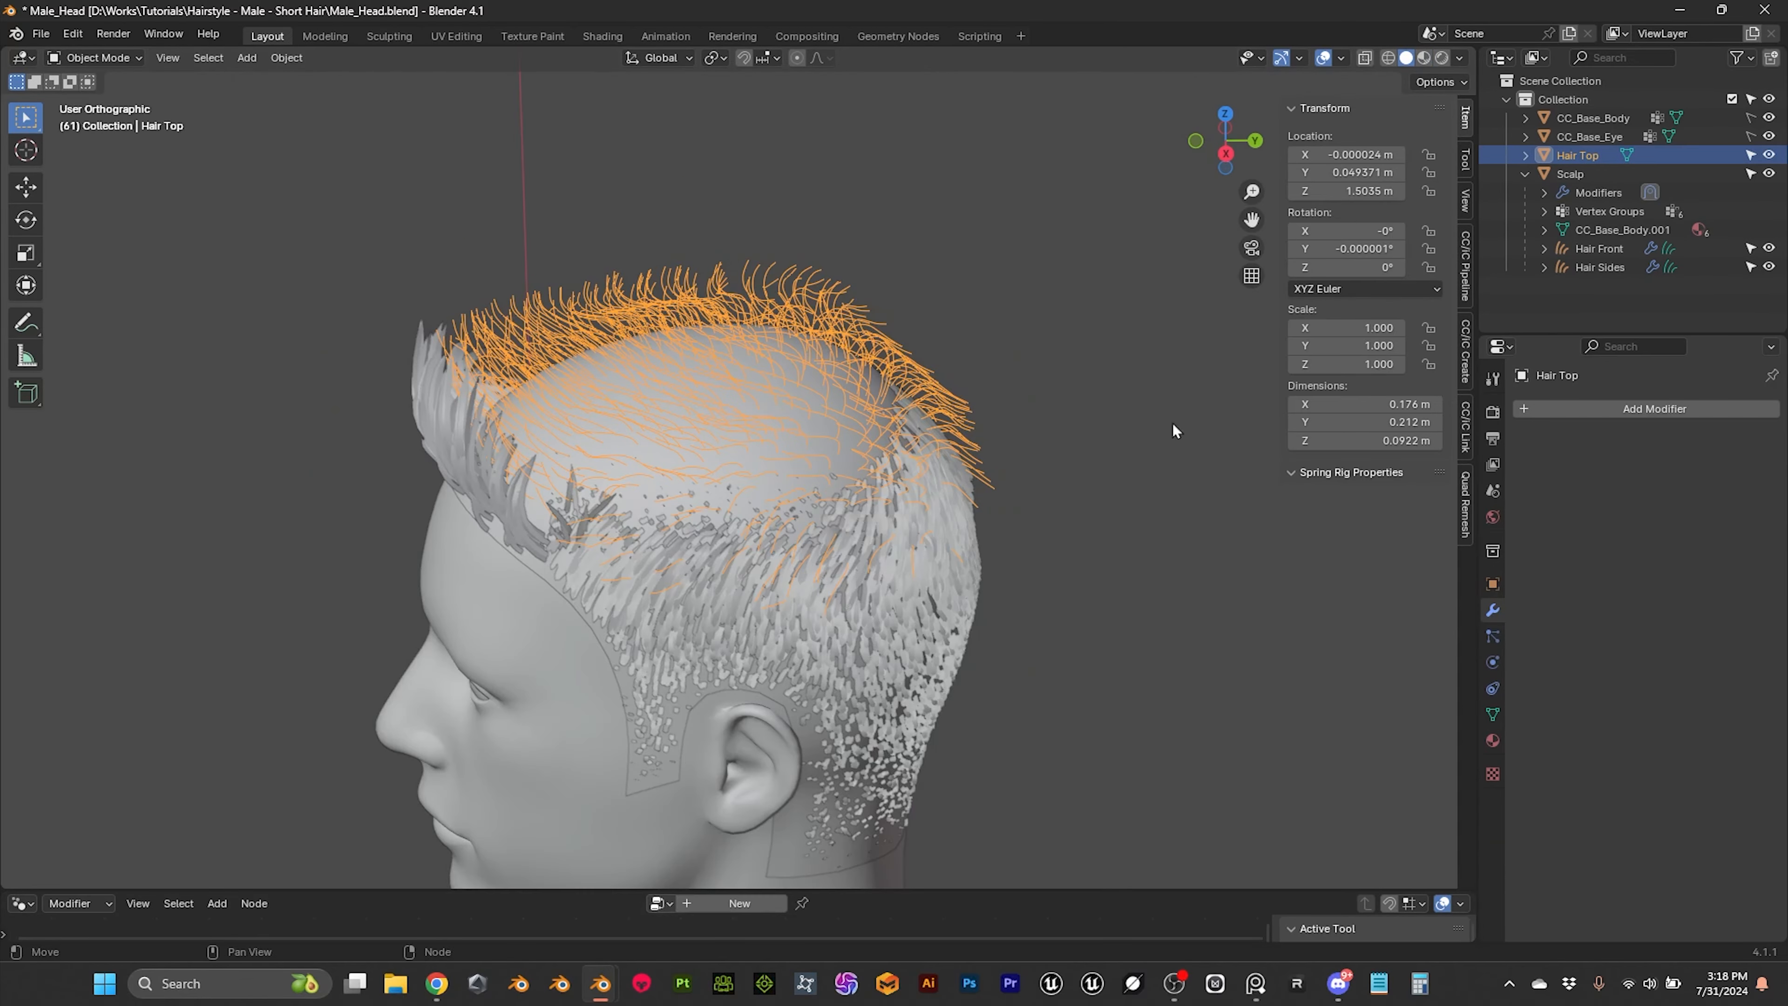
left_click(1769, 16)
left_click(932, 525)
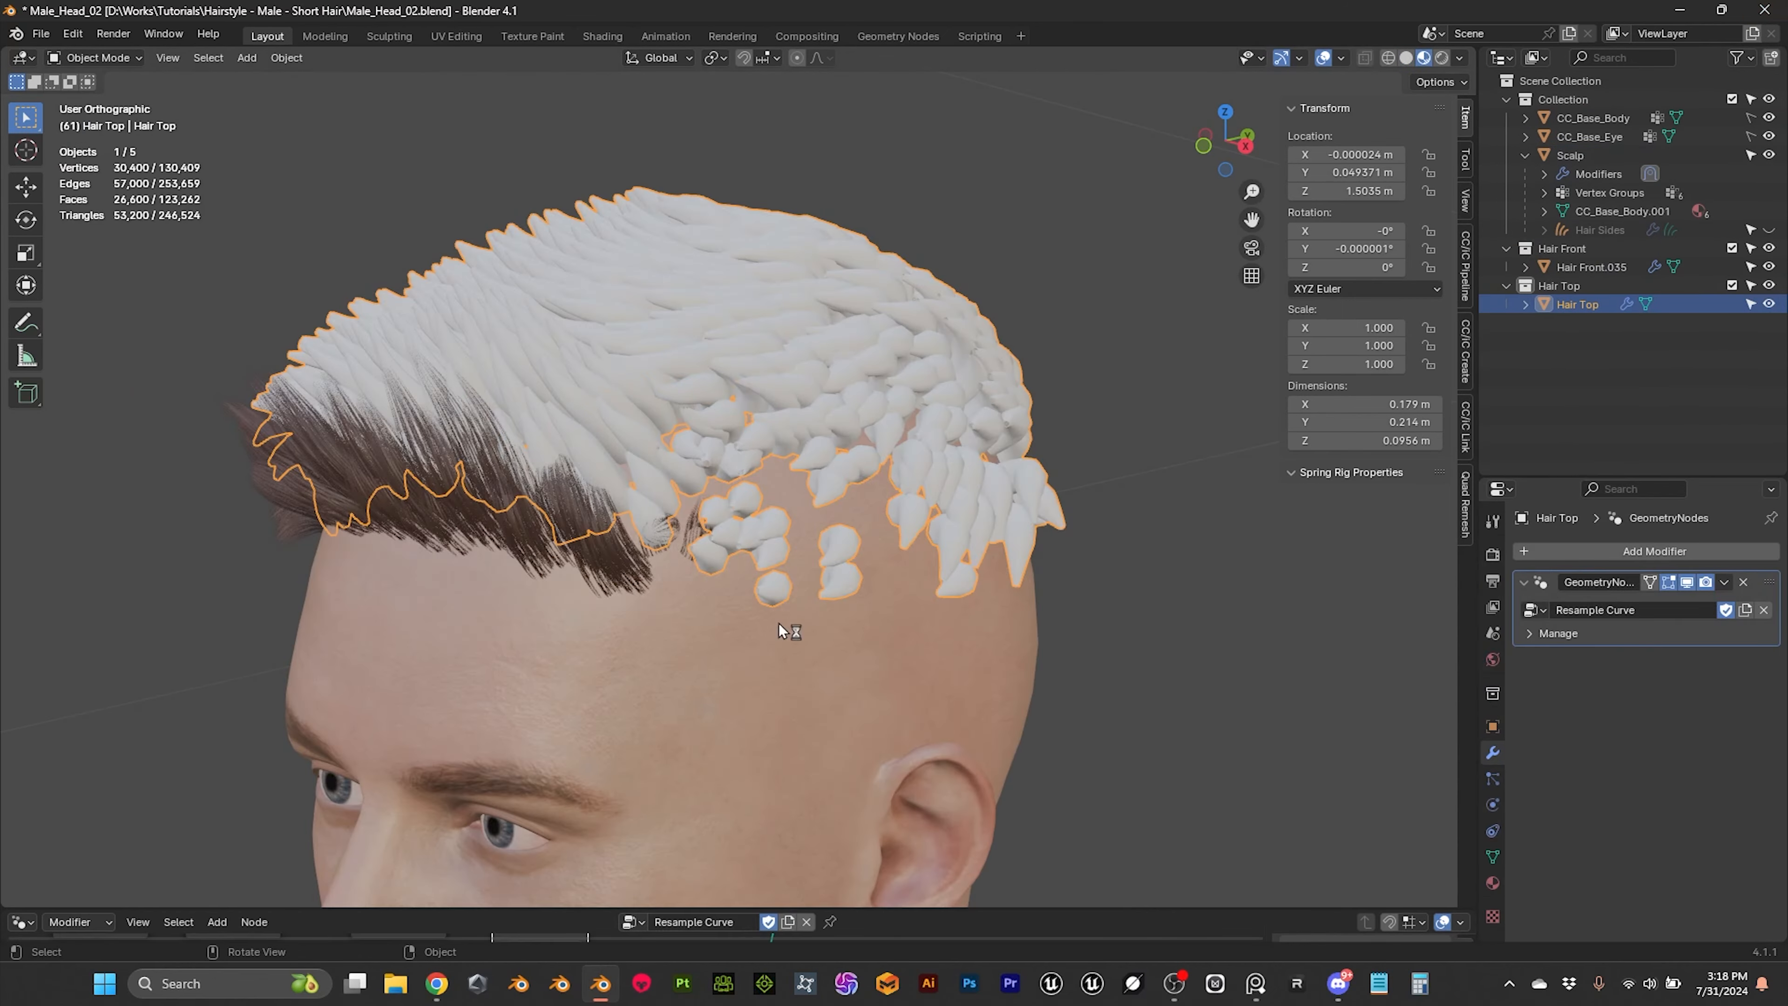
Step: Apply the Geometry Nodes modifier on the Hair Top mesh
middle_click_drag(976, 513, 856, 541)
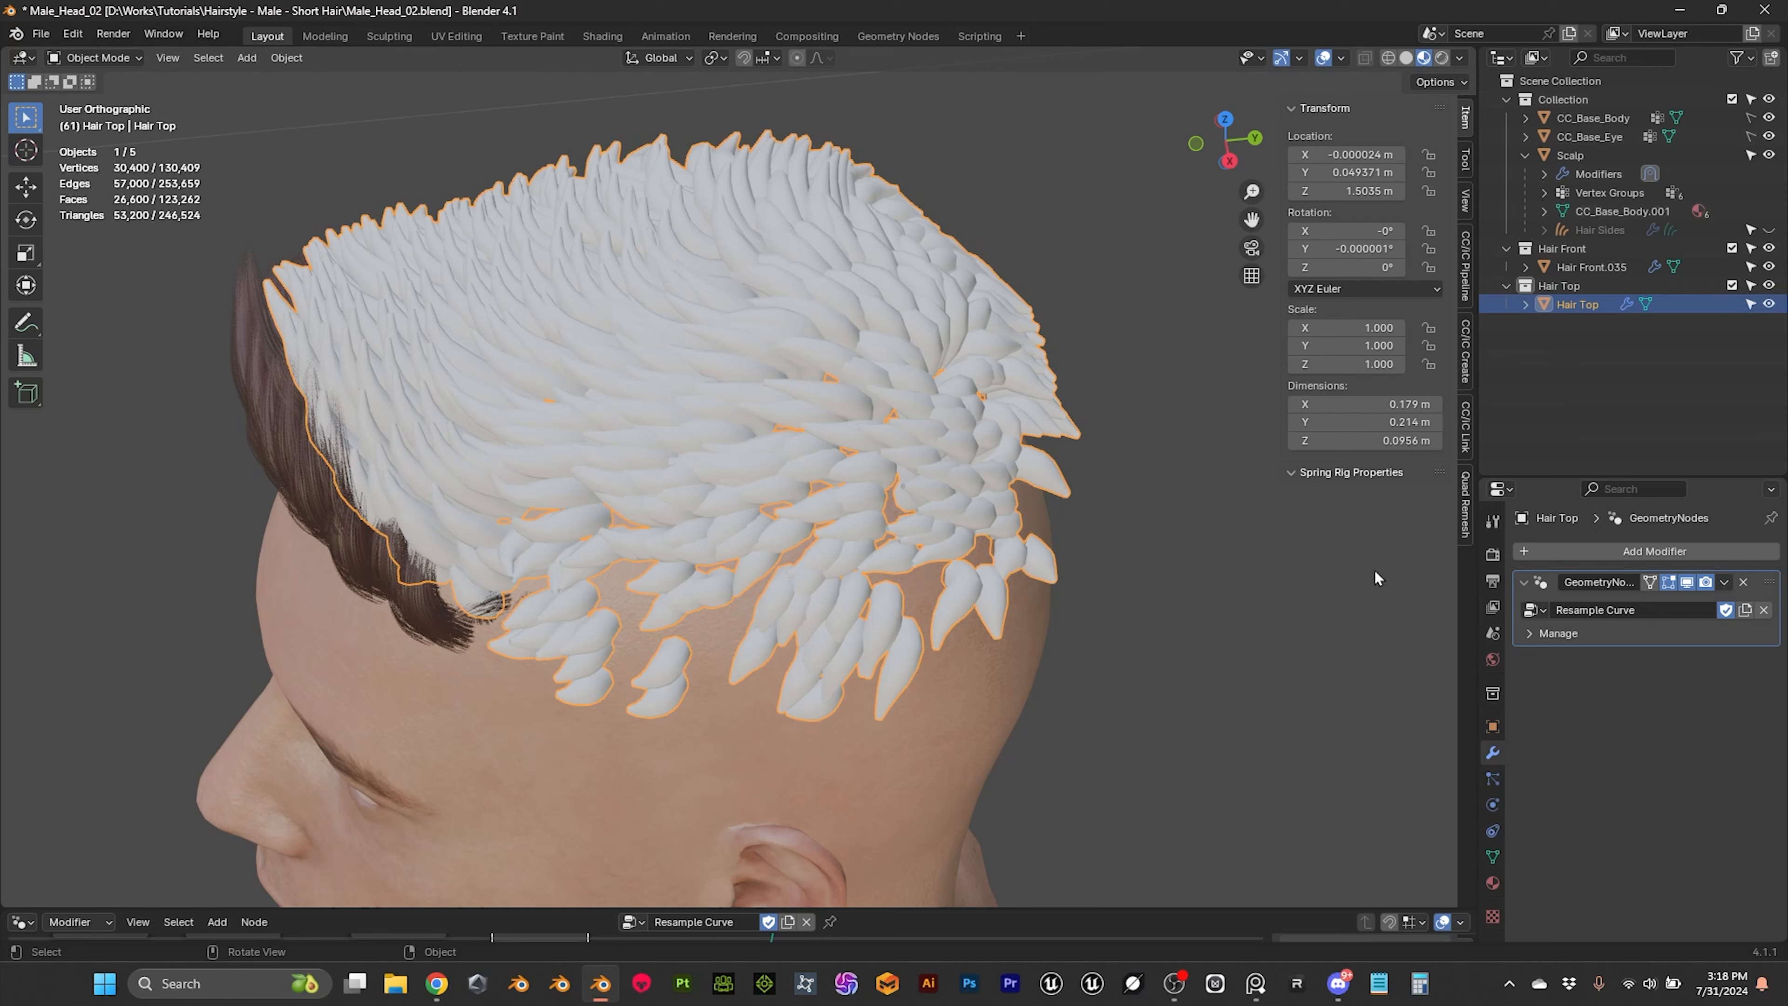
left_click(1724, 582)
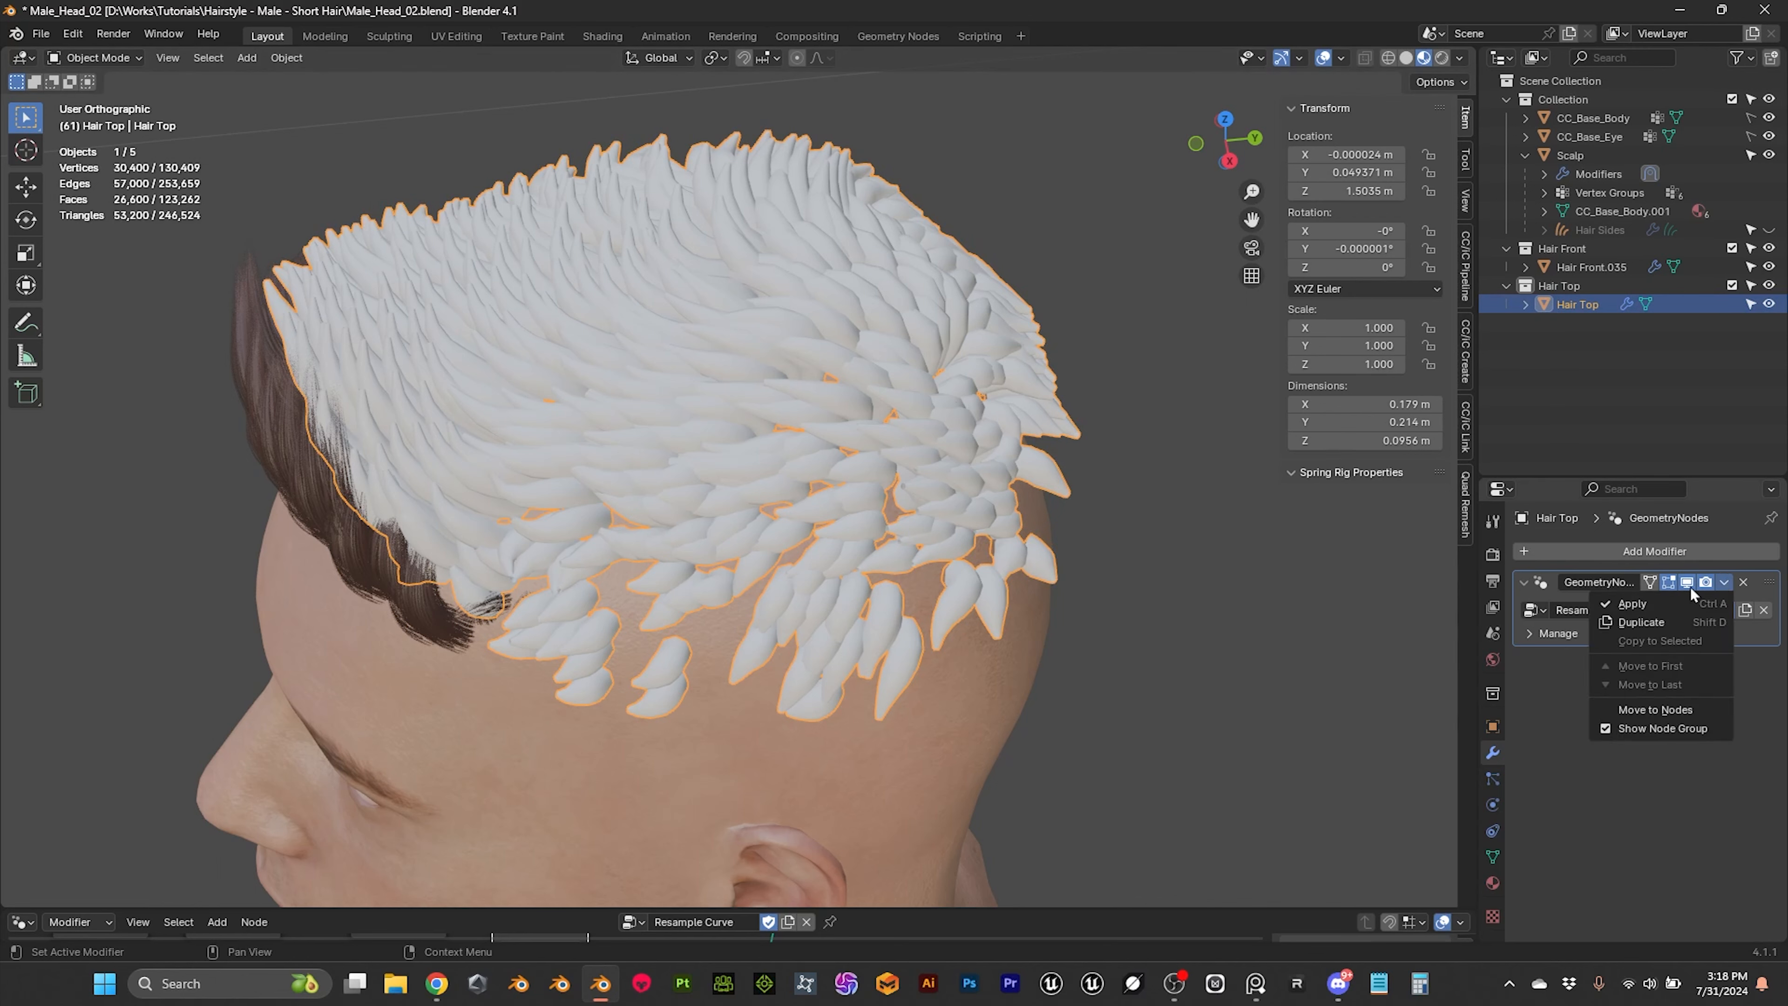
left_click(1645, 606)
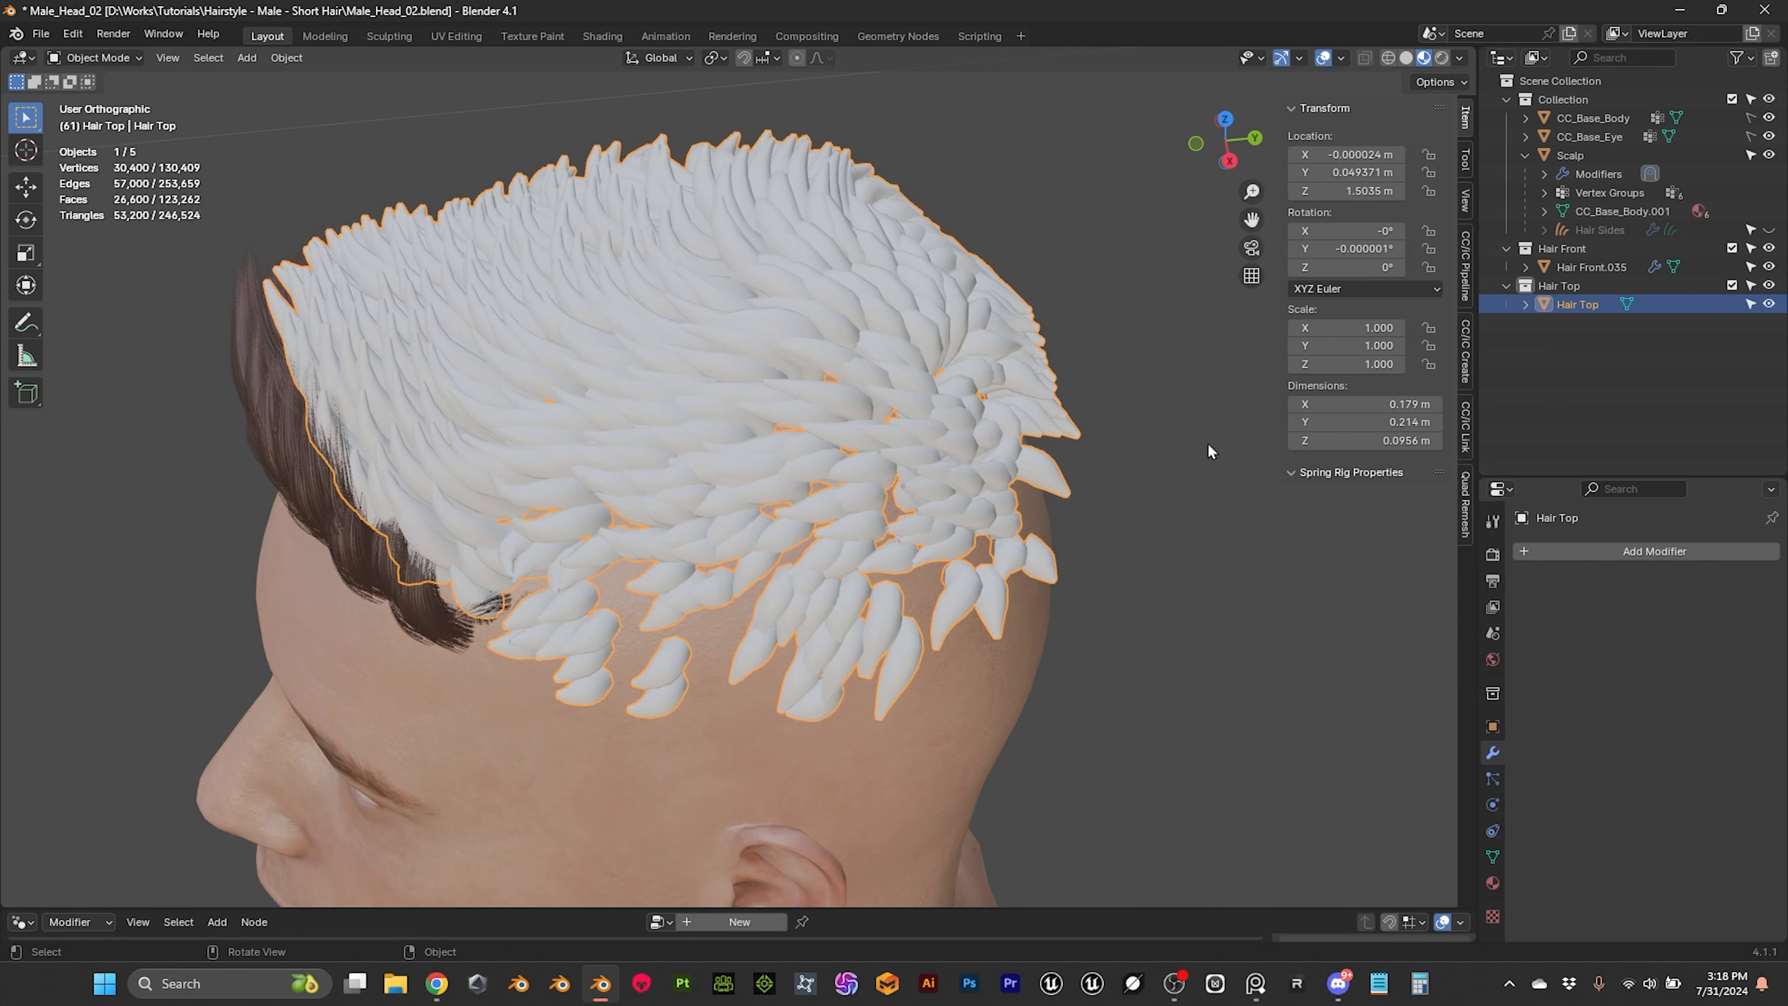
Step: Separate the whole Hair Top mesh into individual card objects by loose parts and return to Object Mode
key("Tab")
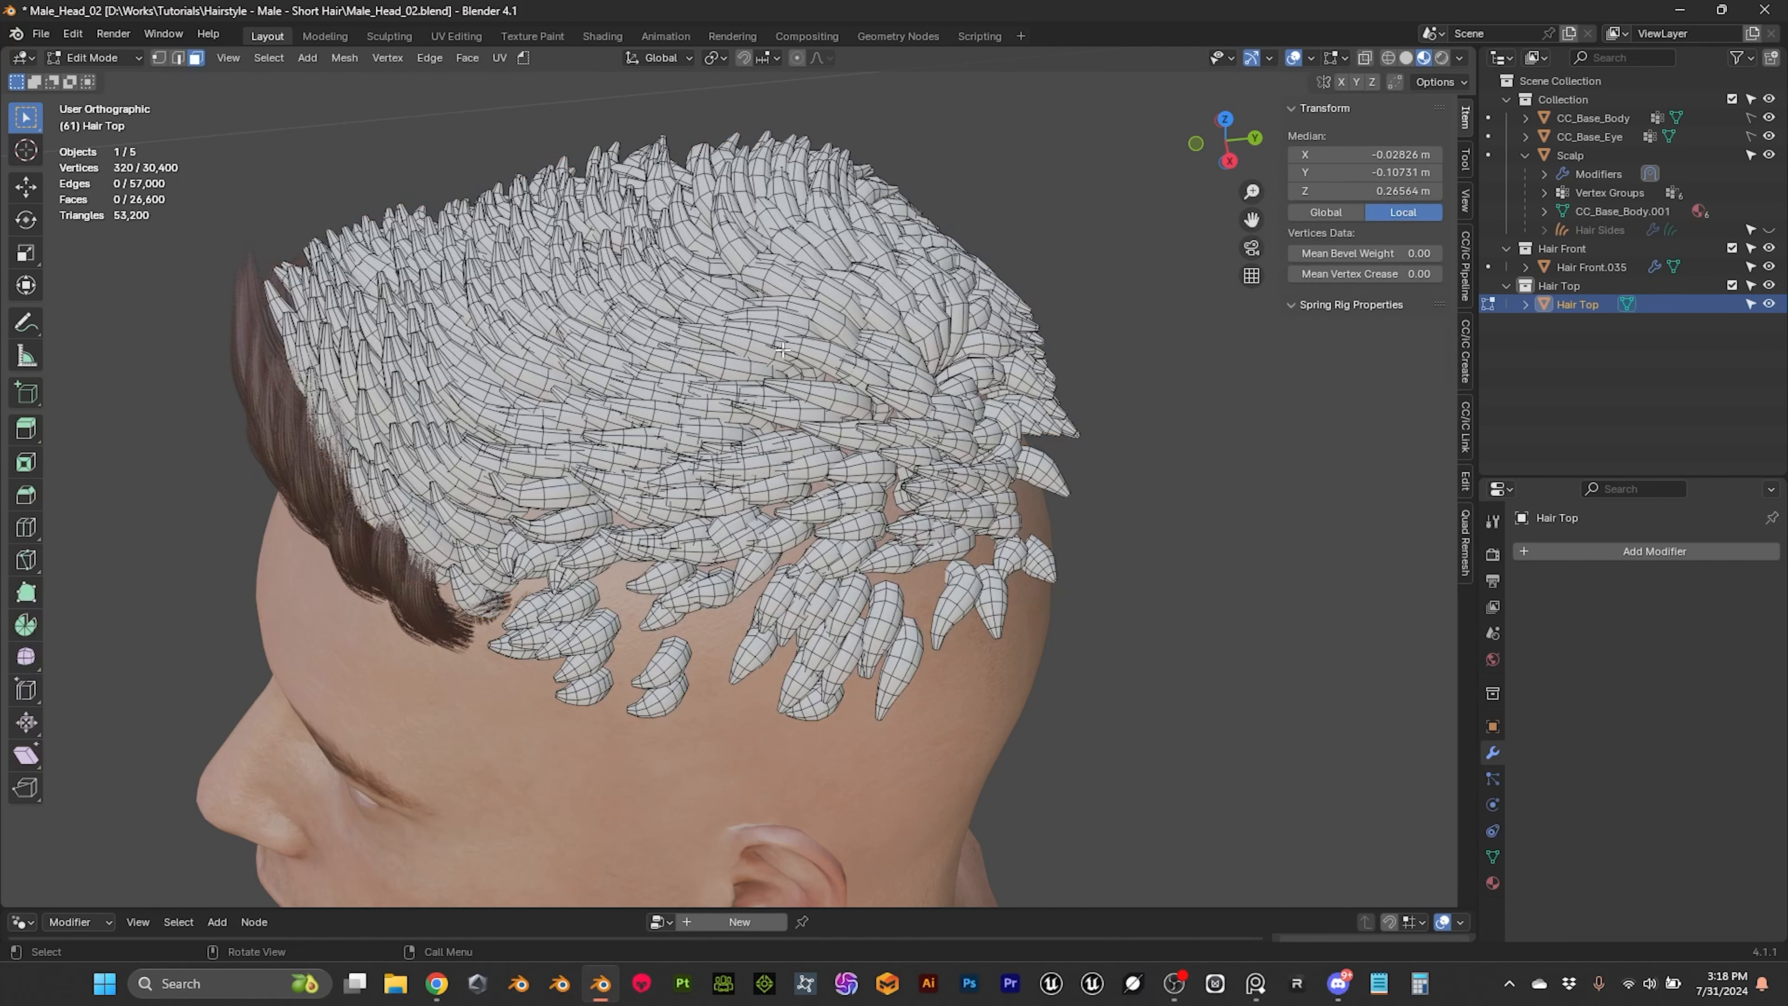
key("l")
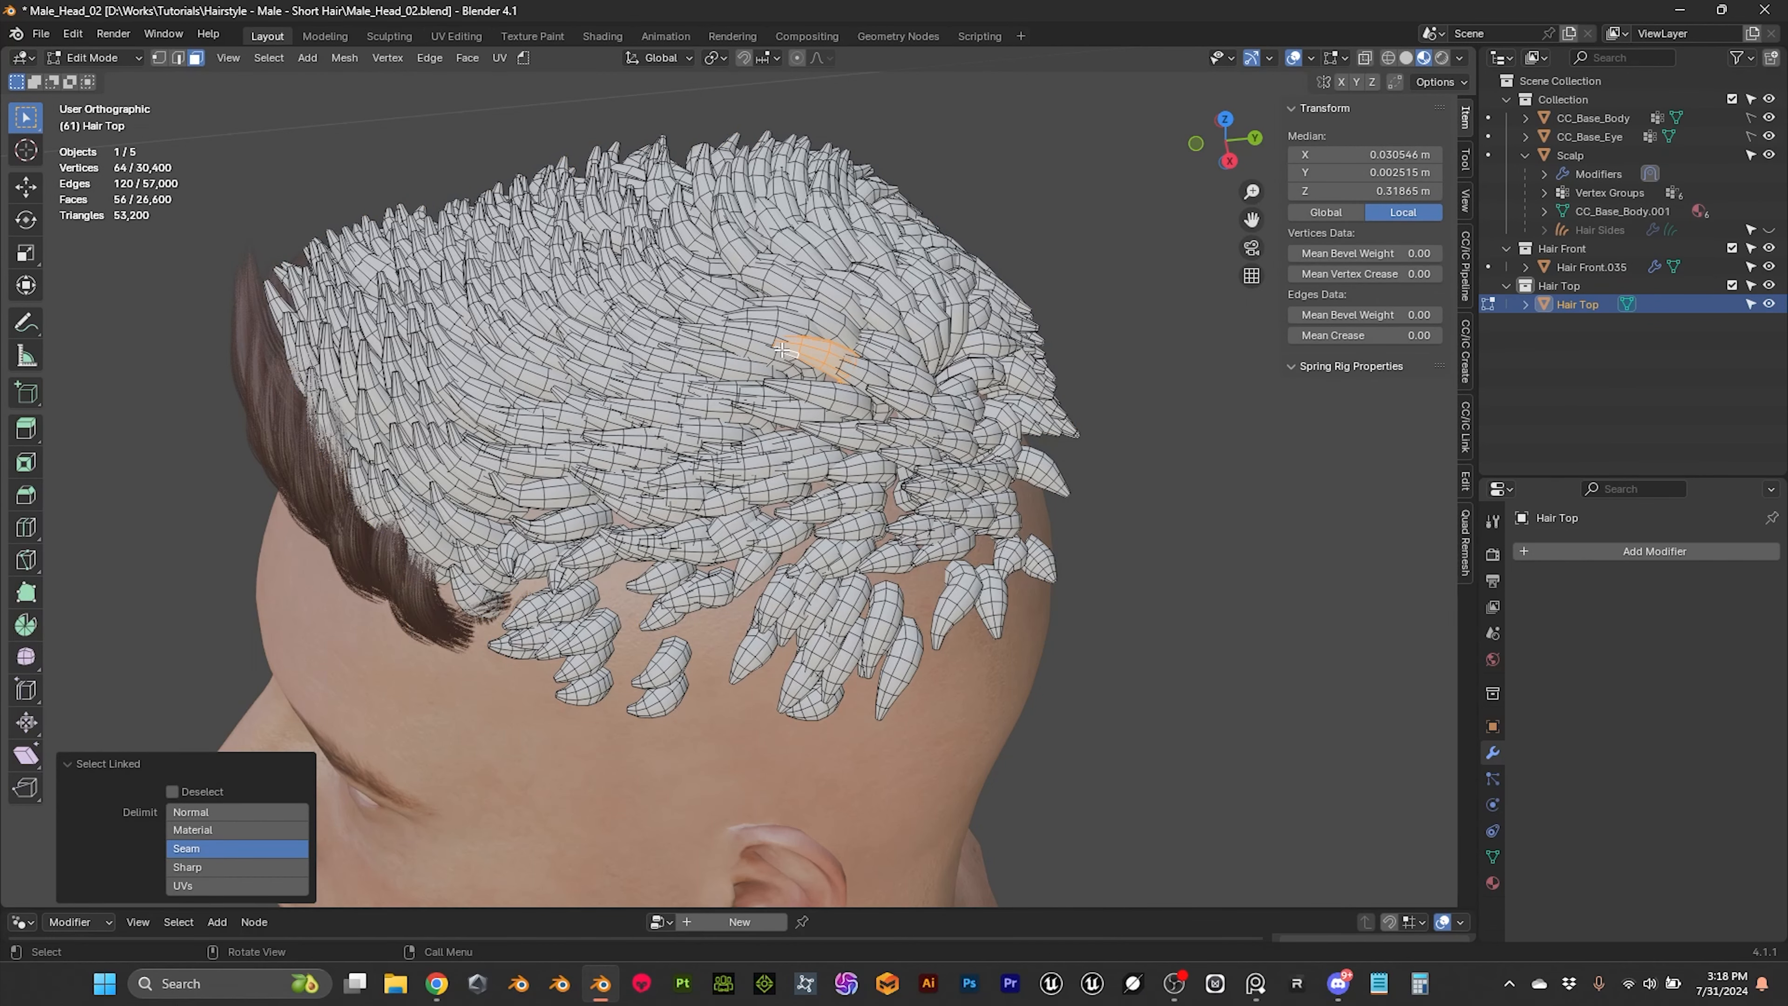
key("a")
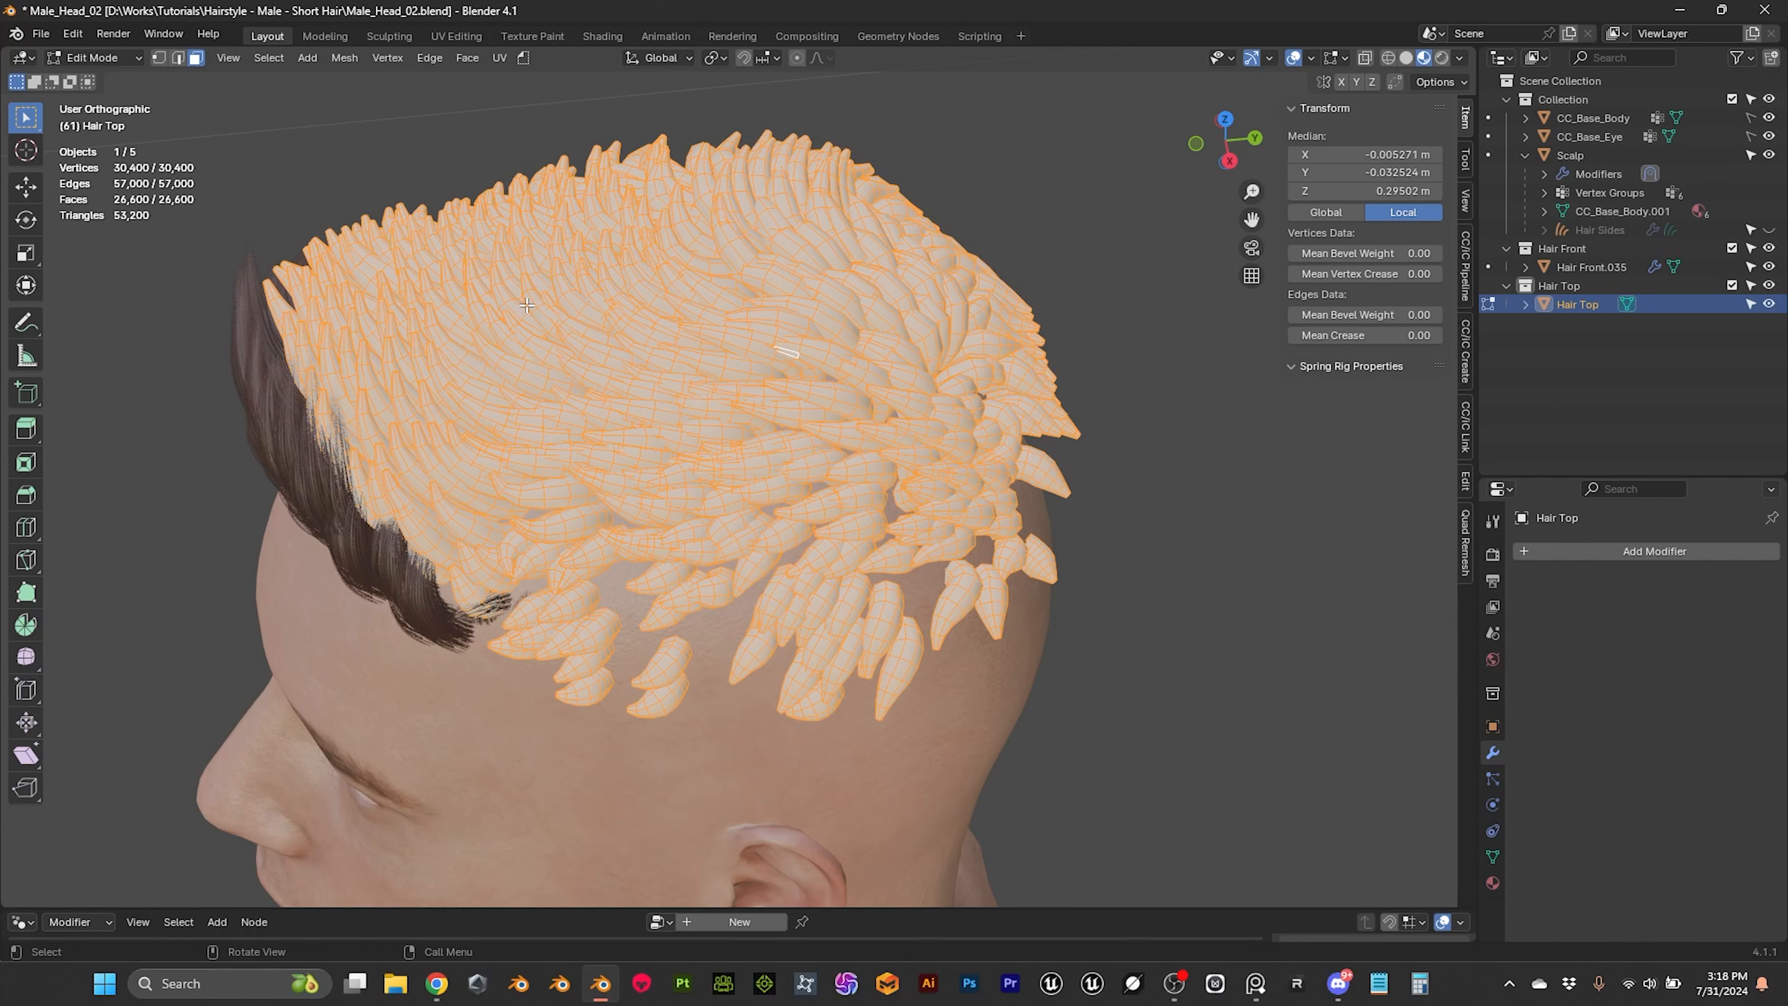
key("p")
left_click(526, 307)
left_click(110, 54)
left_click(113, 81)
left_click(172, 404)
Step: Separate the small linked card at the side end of the front hairline from the Hair Front mesh into its own object
middle_click_drag(393, 579, 629, 473)
scroll(629, 473, "up", 2)
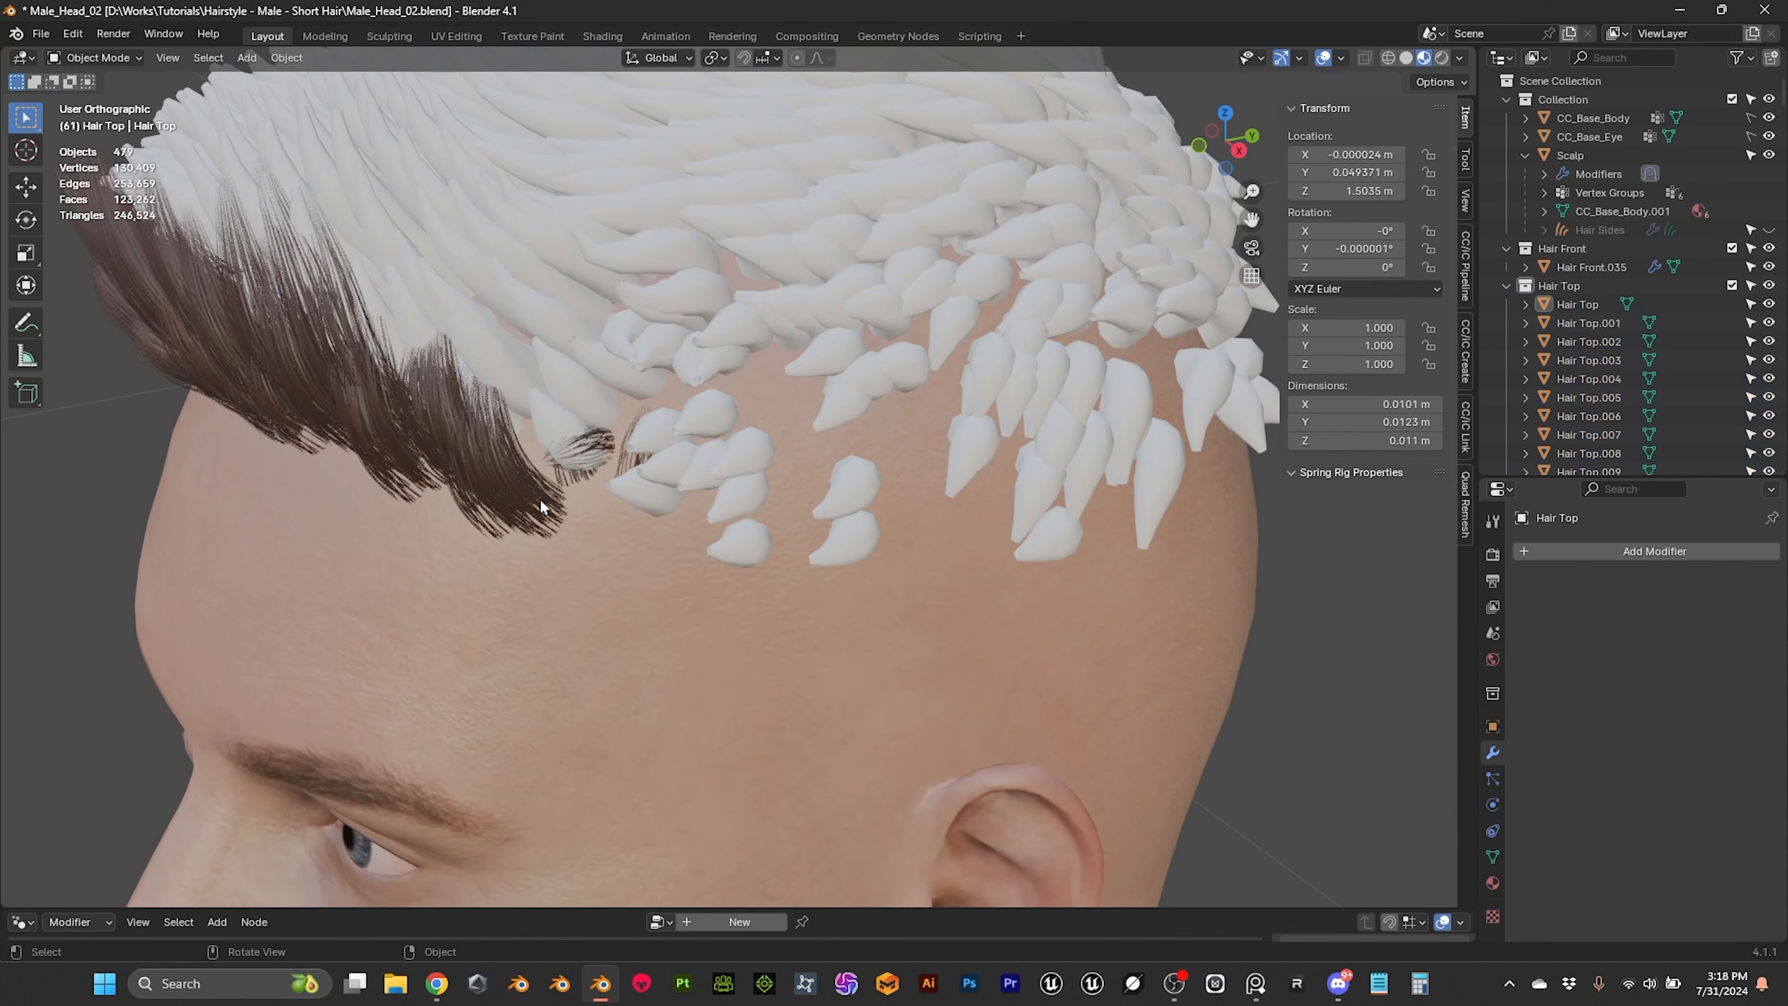
left_click(549, 507)
key("Tab")
left_click(629, 462)
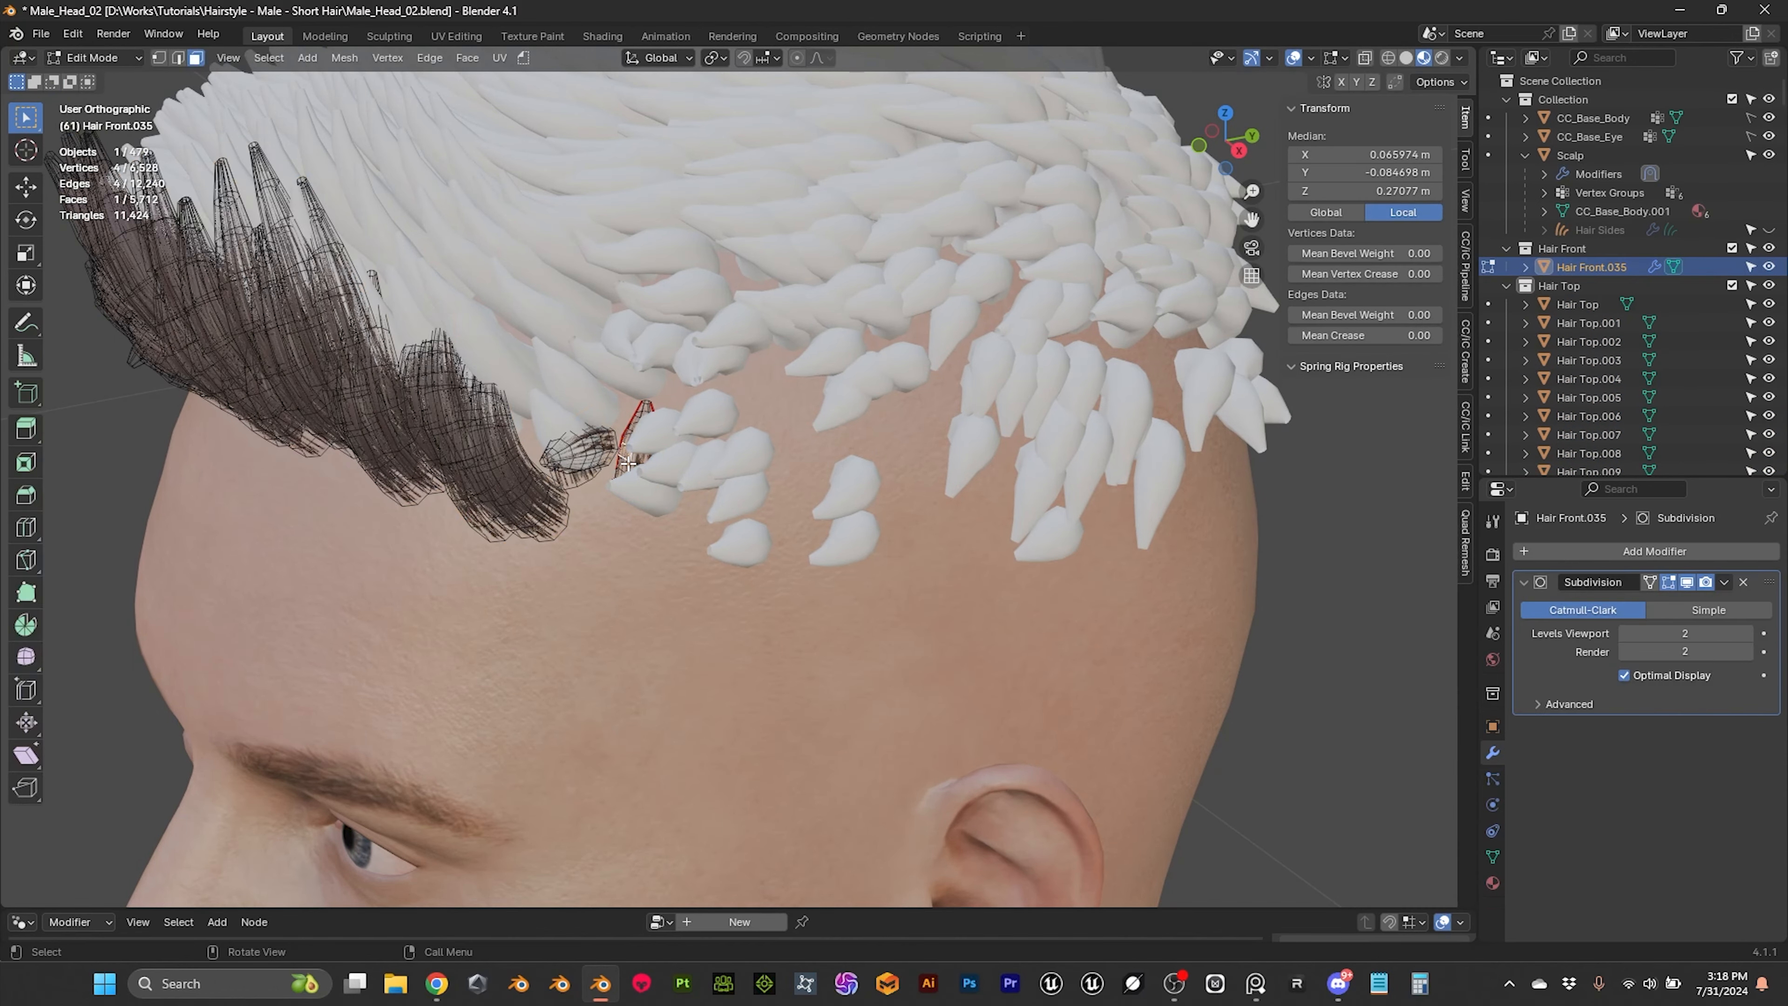
key("l")
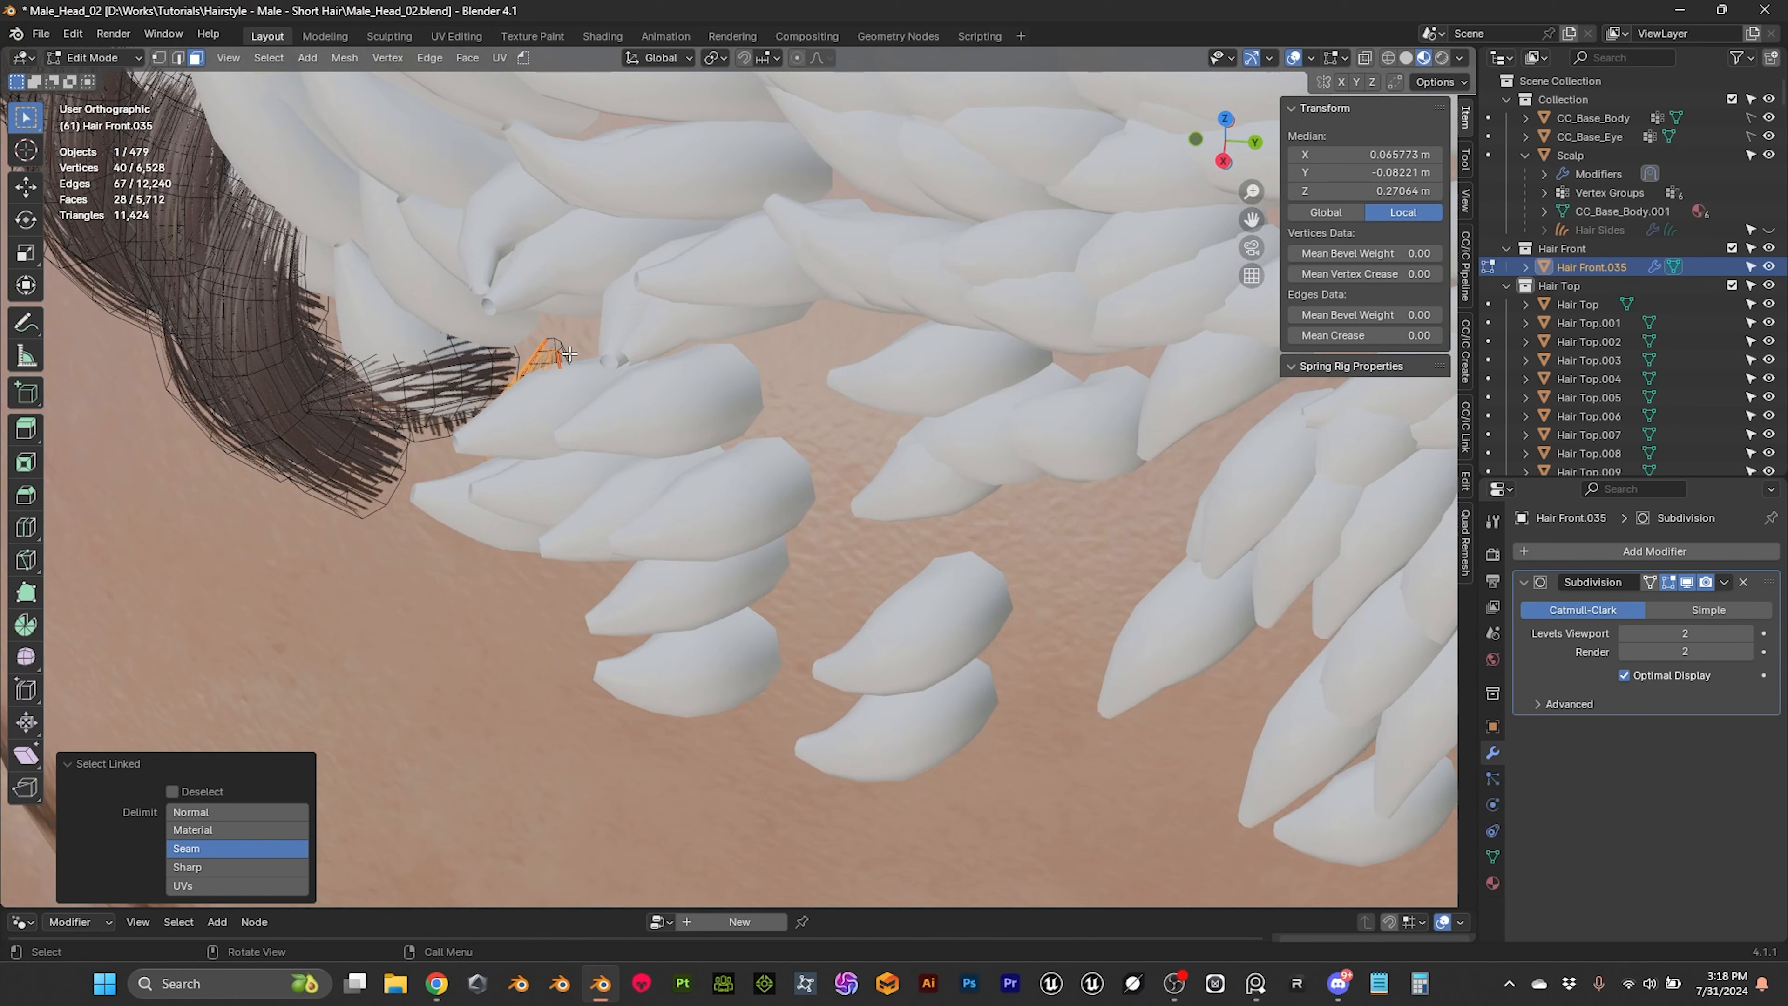
key("l")
key("p")
key("Escape")
key("p")
left_click(540, 302)
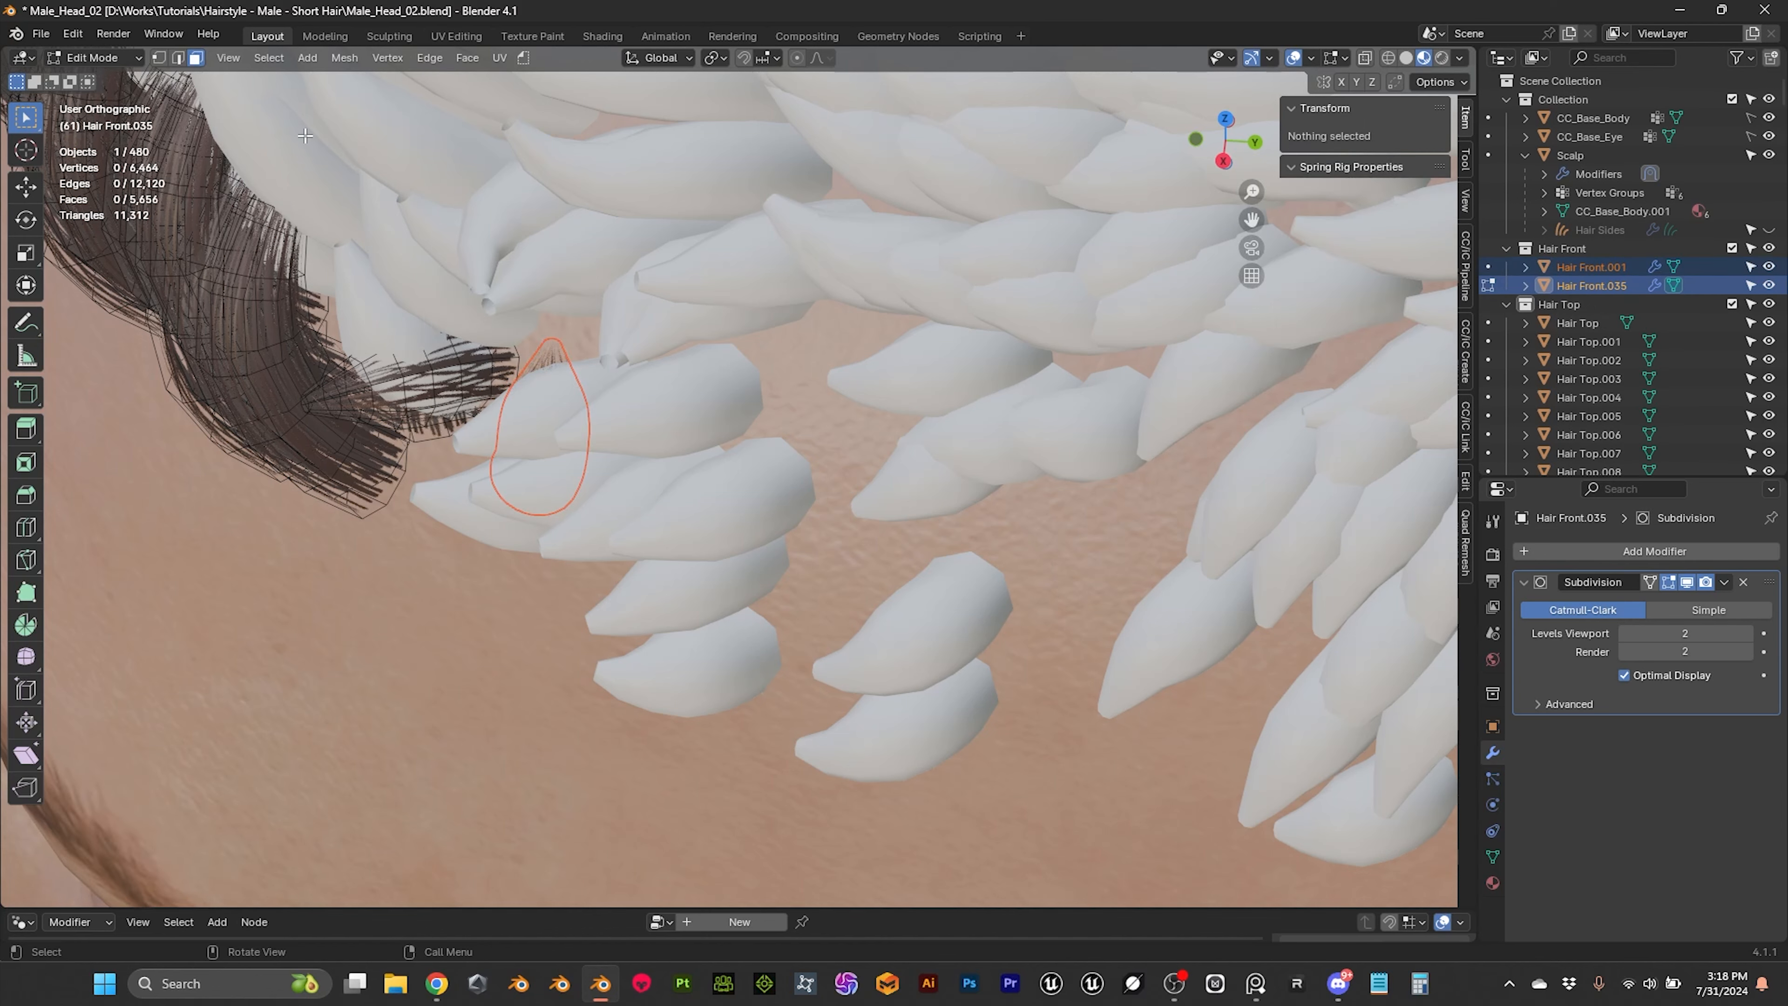
left_click(95, 57)
left_click(98, 74)
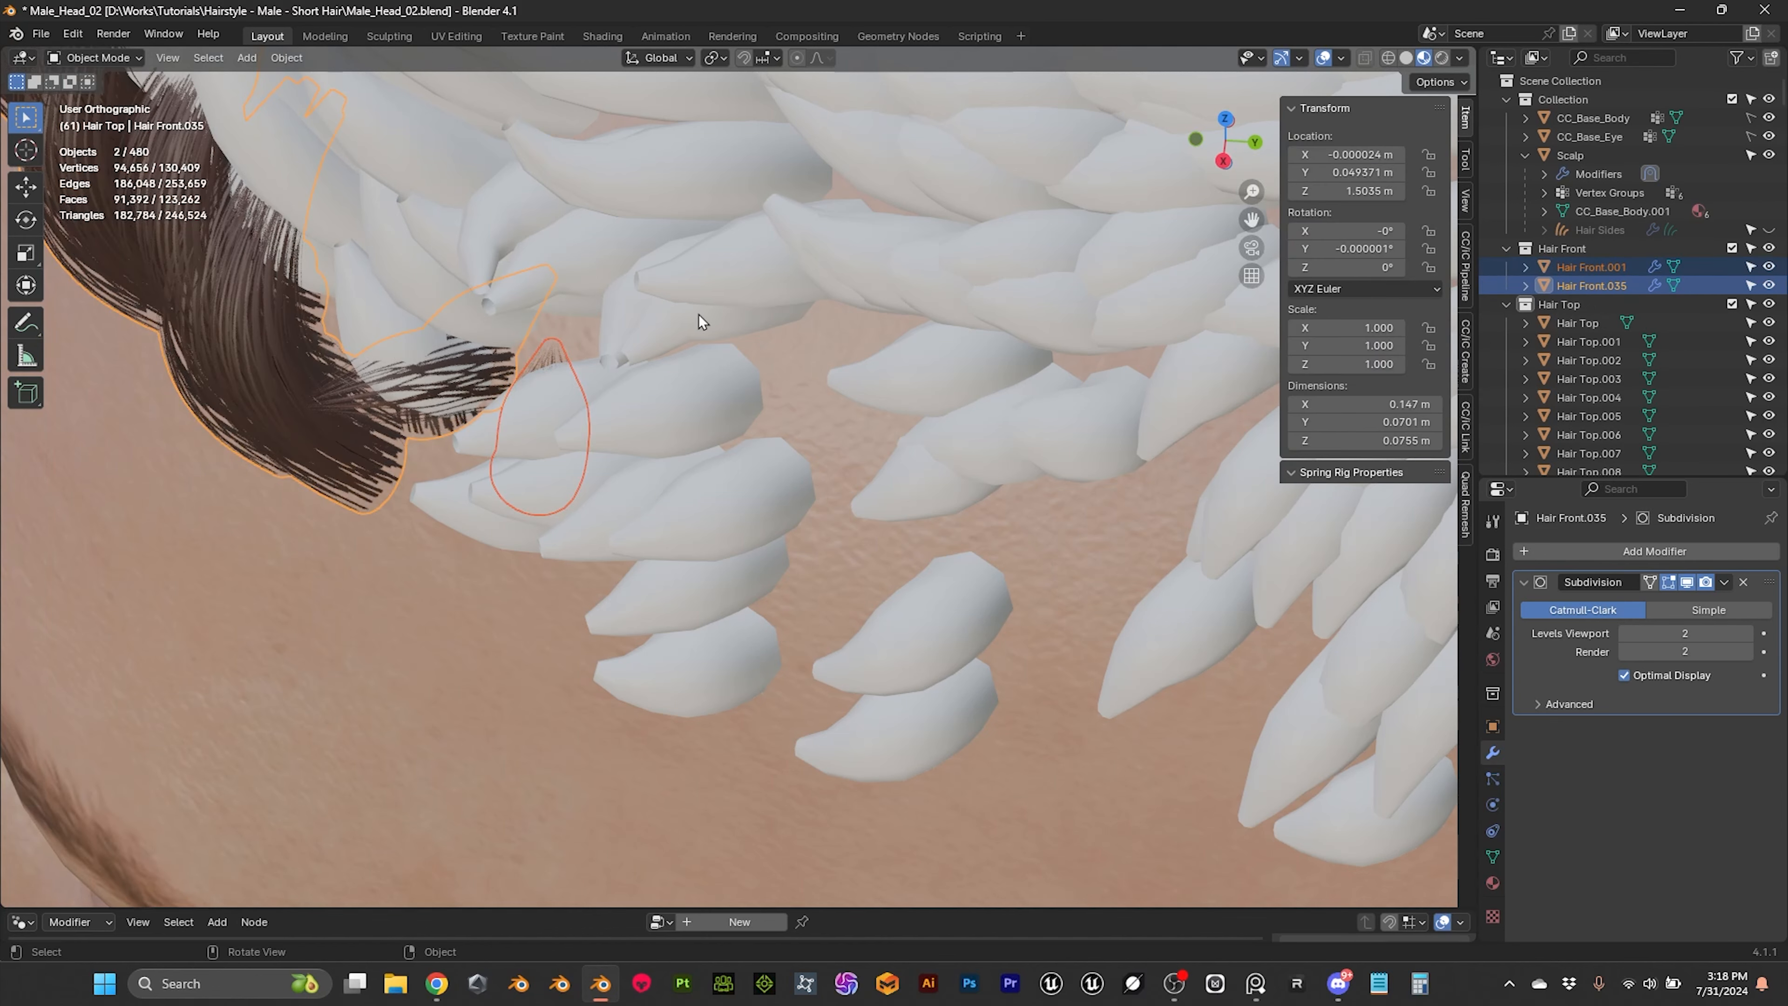
Step: Select all objects in the Hair Top collection and make the separated front hair card the active object
scroll(699, 315, "down", 3)
scroll(701, 323, "down", 4)
scroll(414, 428, "up", 5)
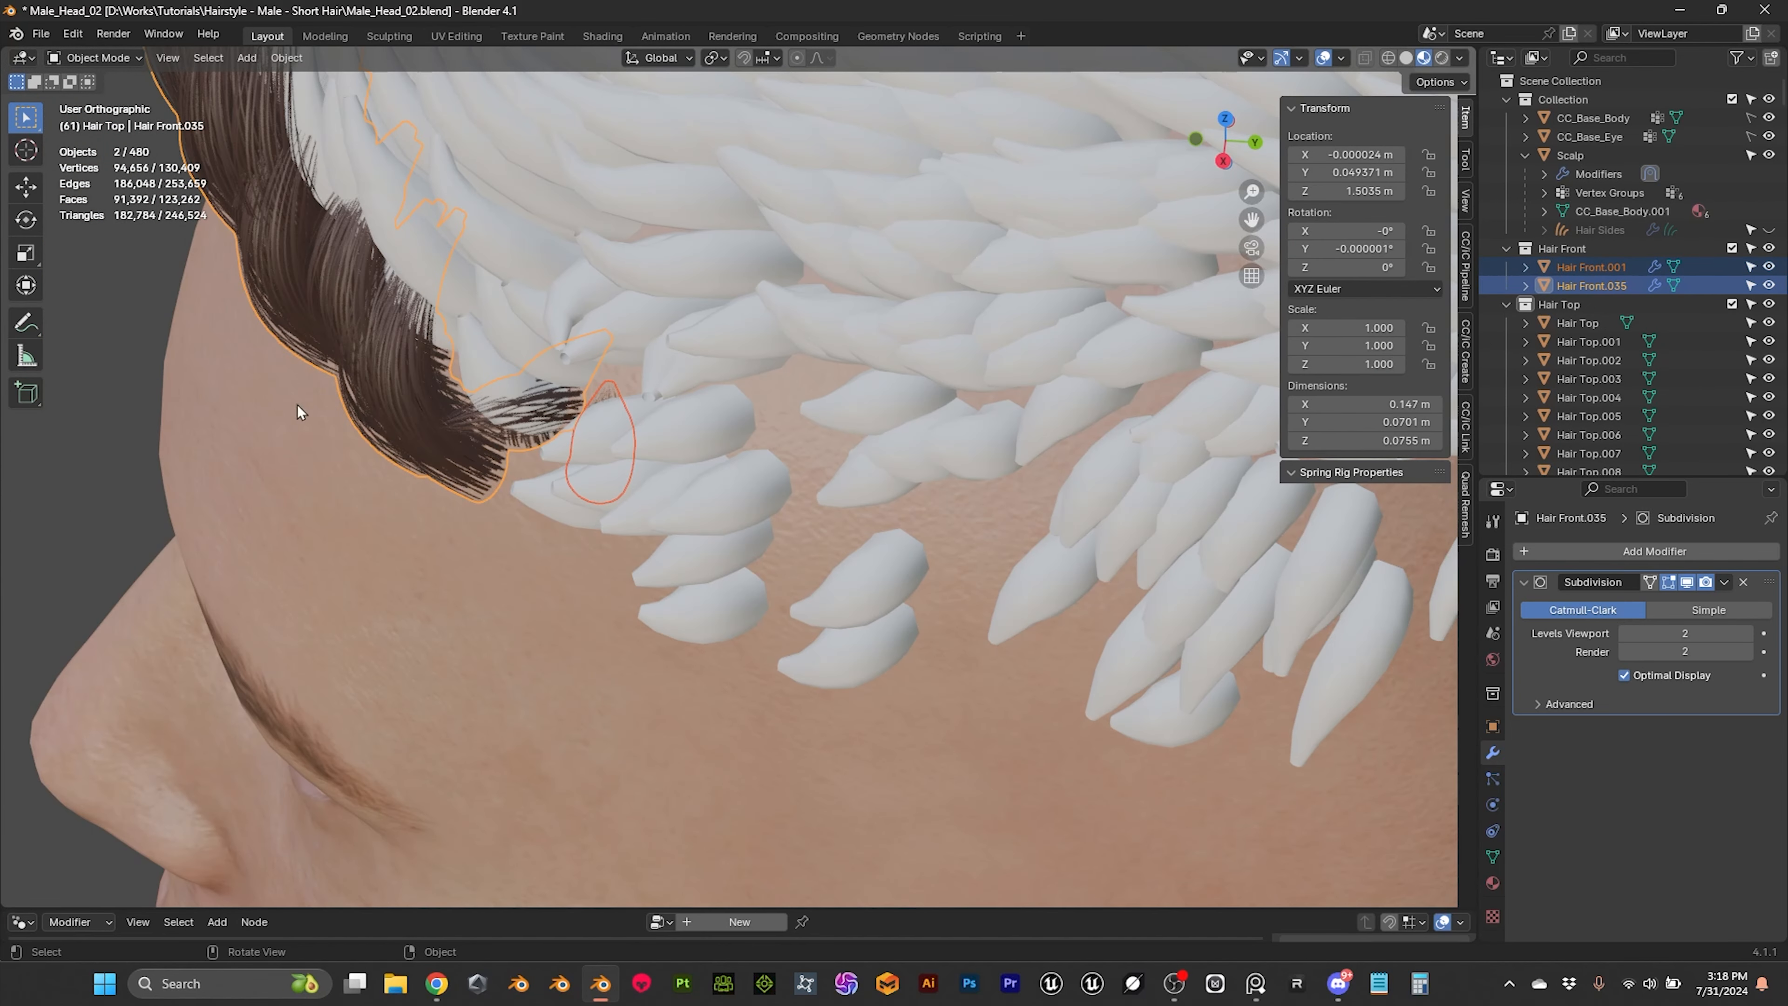
left_click(144, 326)
left_click(614, 400)
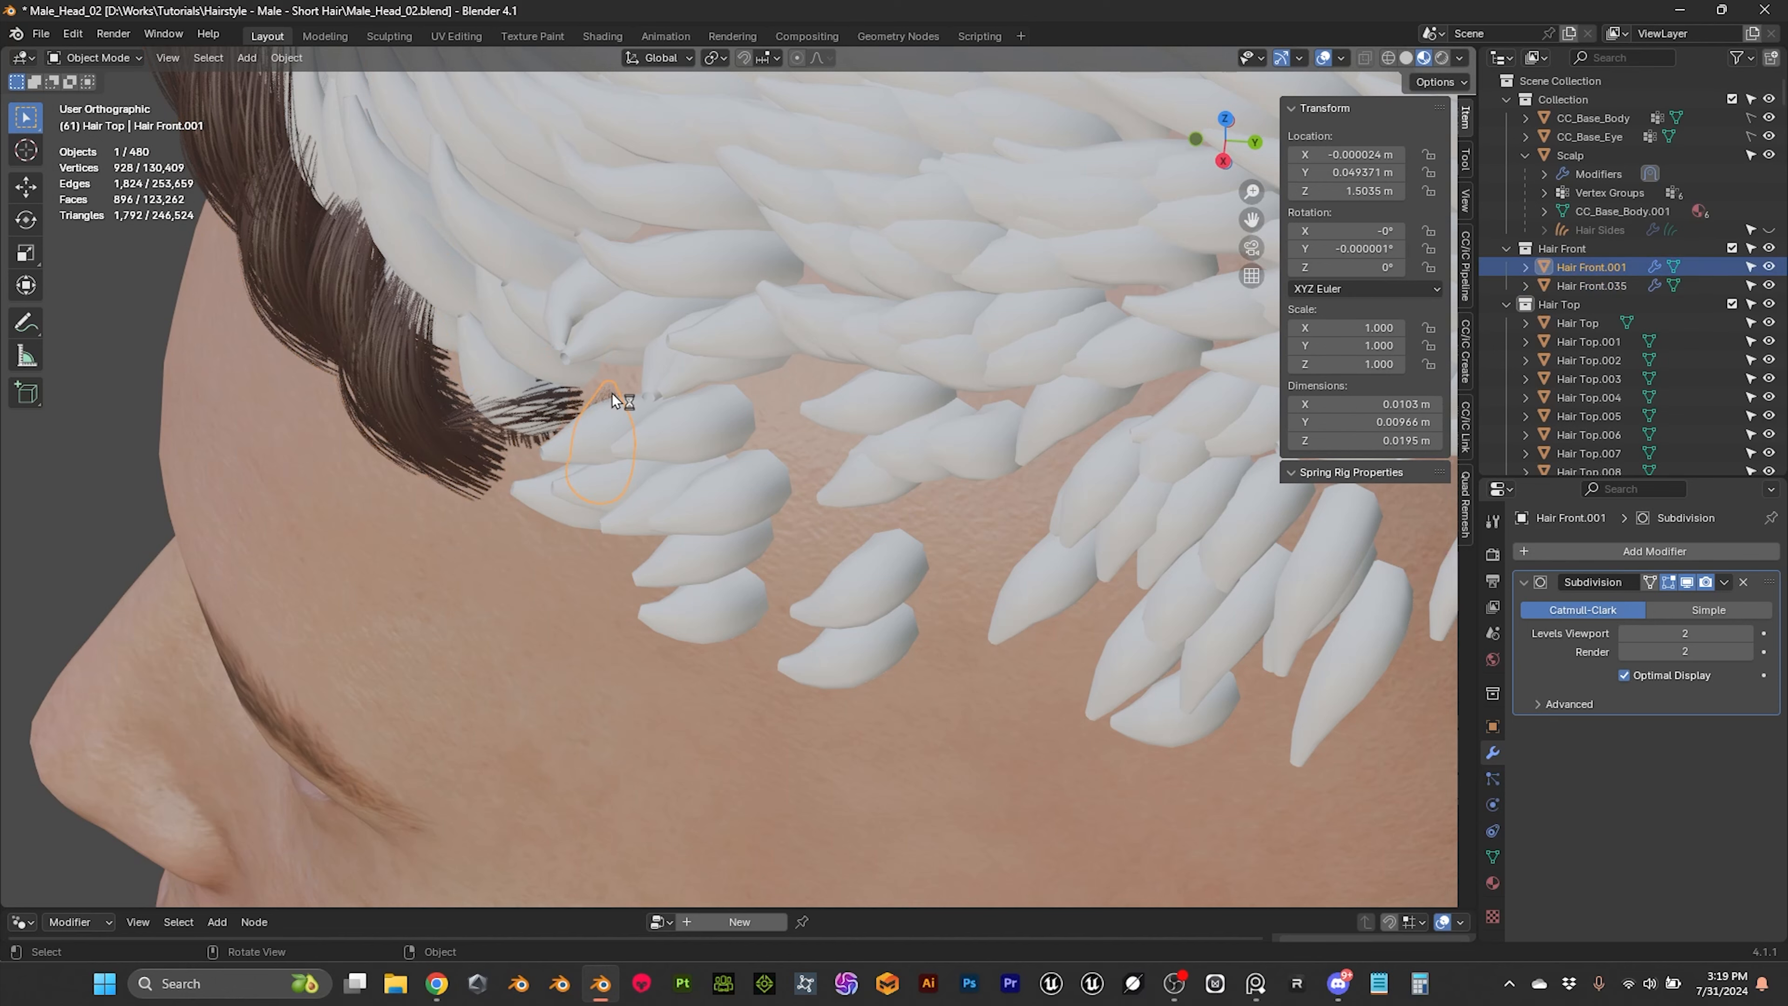
left_click(1556, 308)
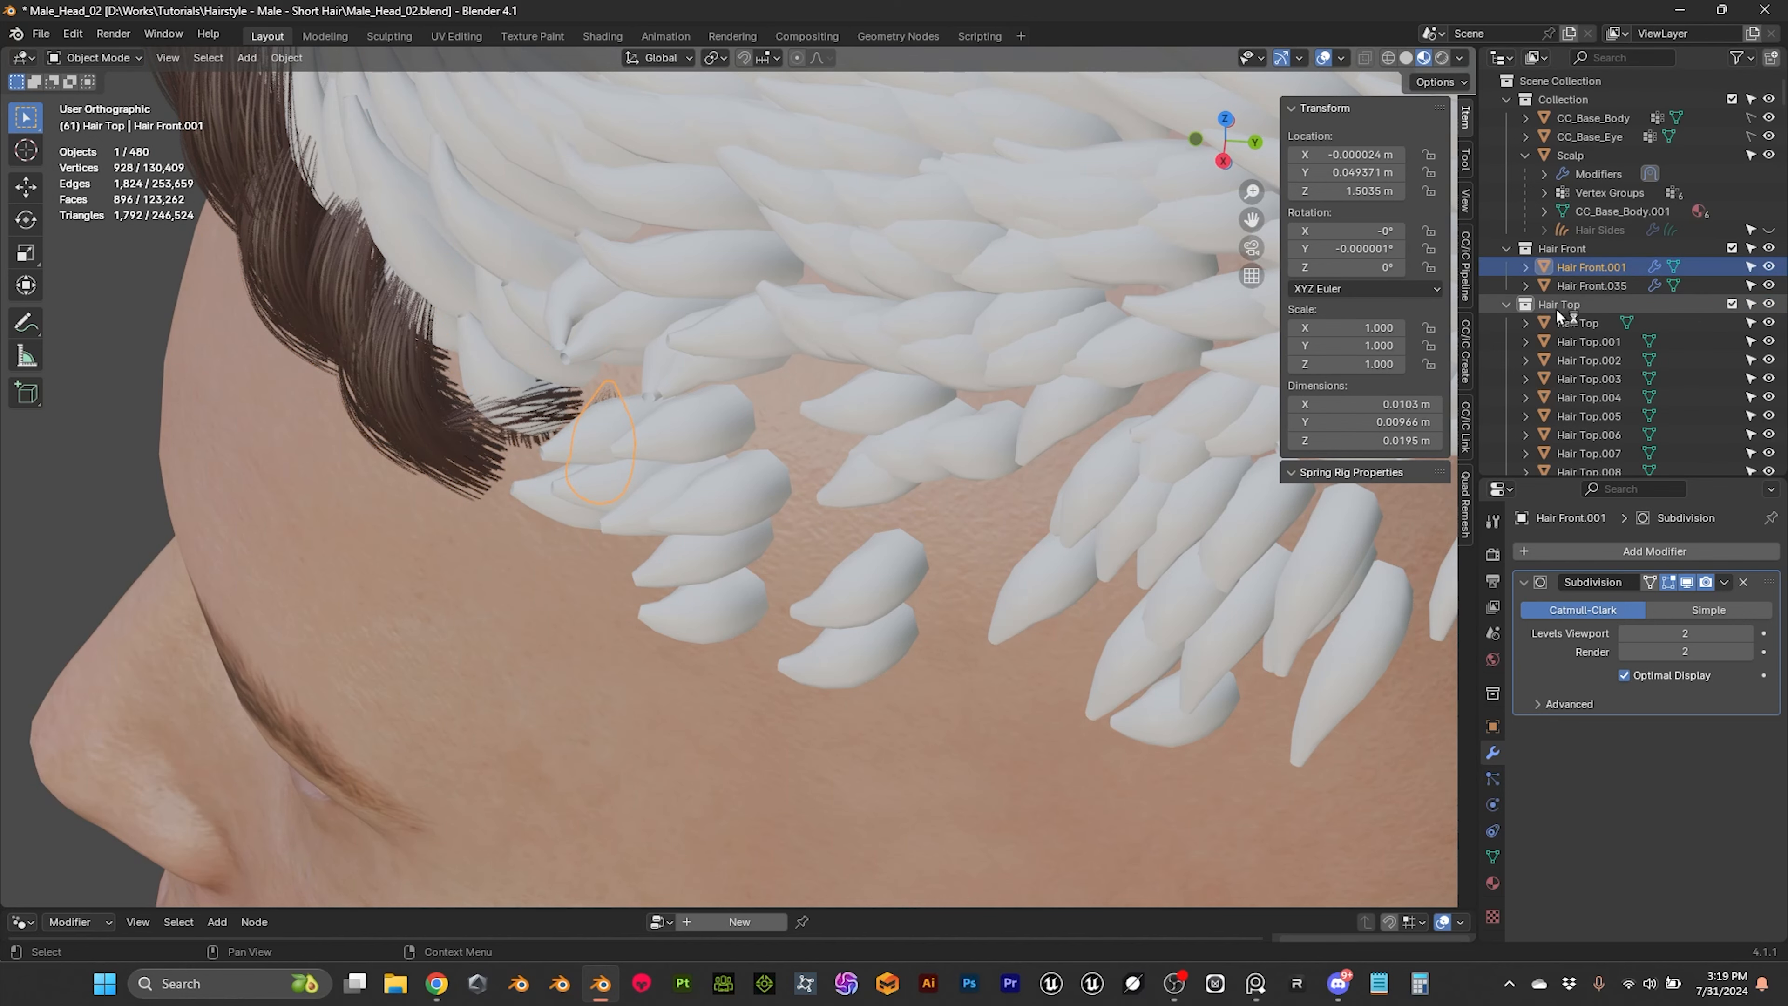
right_click(1565, 307)
left_click(1439, 307)
middle_click_drag(986, 327, 869, 294)
scroll(869, 294, "up", 5)
middle_click_drag(975, 331, 1017, 334)
middle_click_drag(1018, 334, 798, 331, "shift")
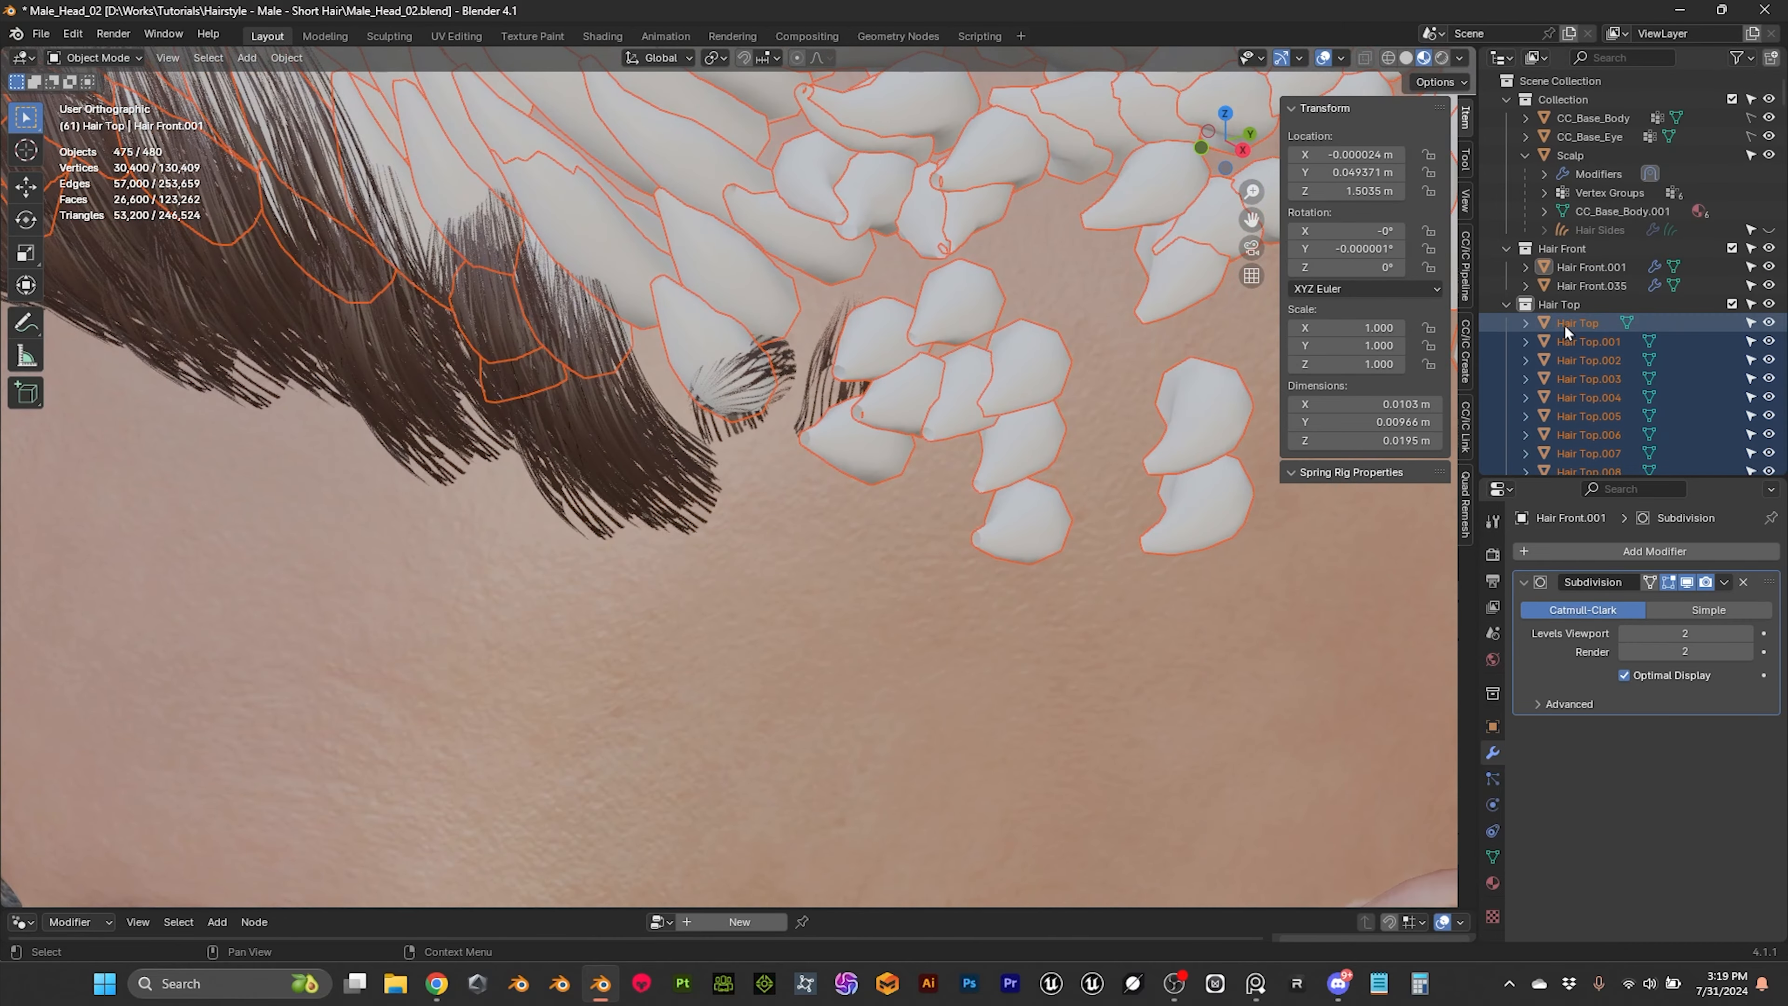
left_click(831, 366, "shift")
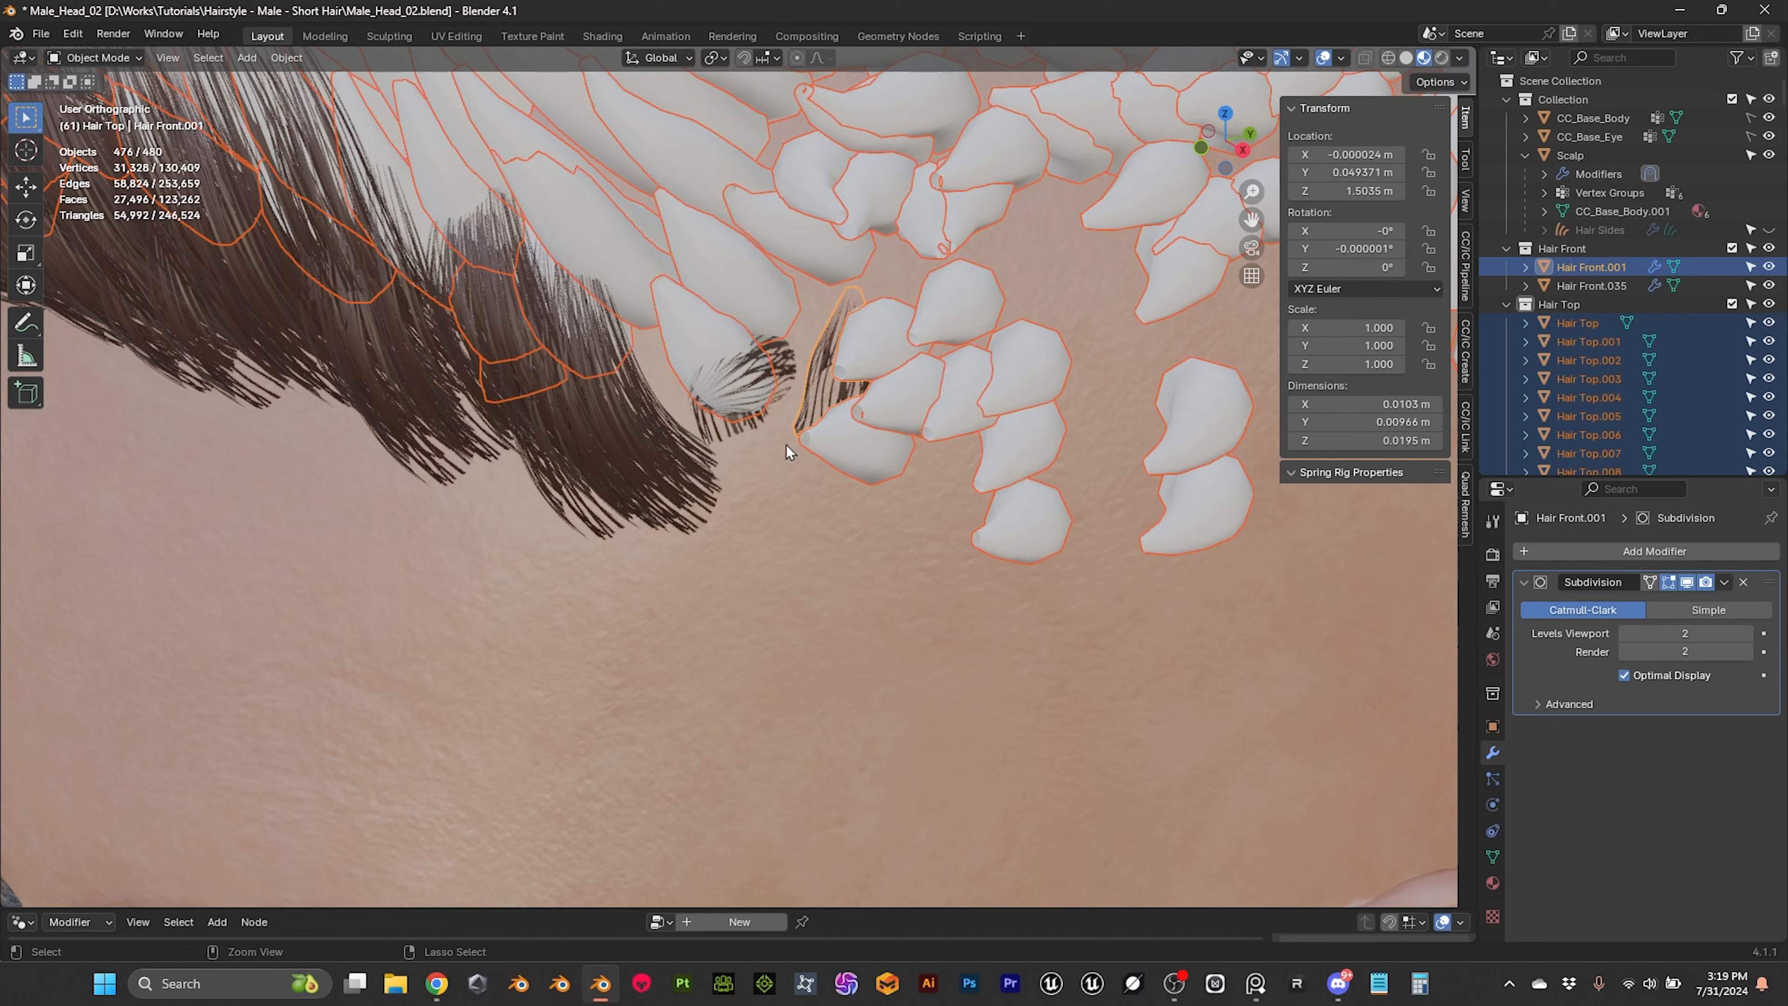
Step: Copy the UV maps and link the material from the active front hair card to all selected Hair Top cards
key("ctrl+l")
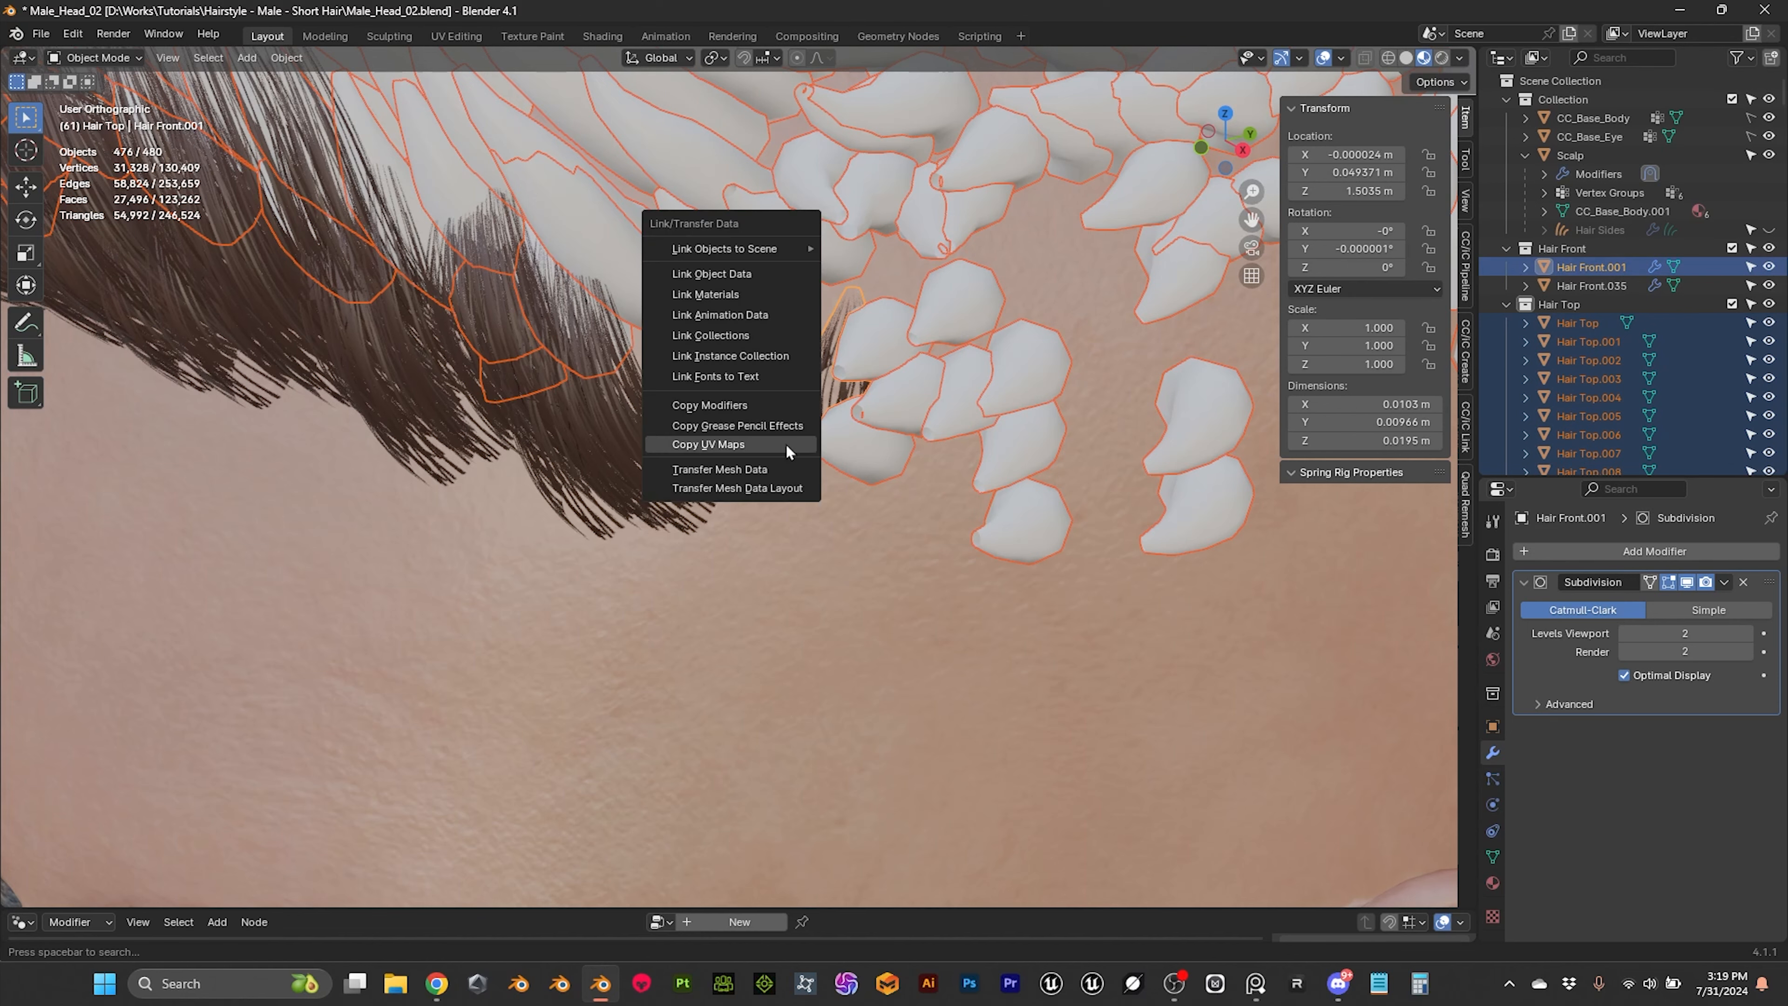
left_click(787, 445)
key("ctrl+l")
left_click(752, 295)
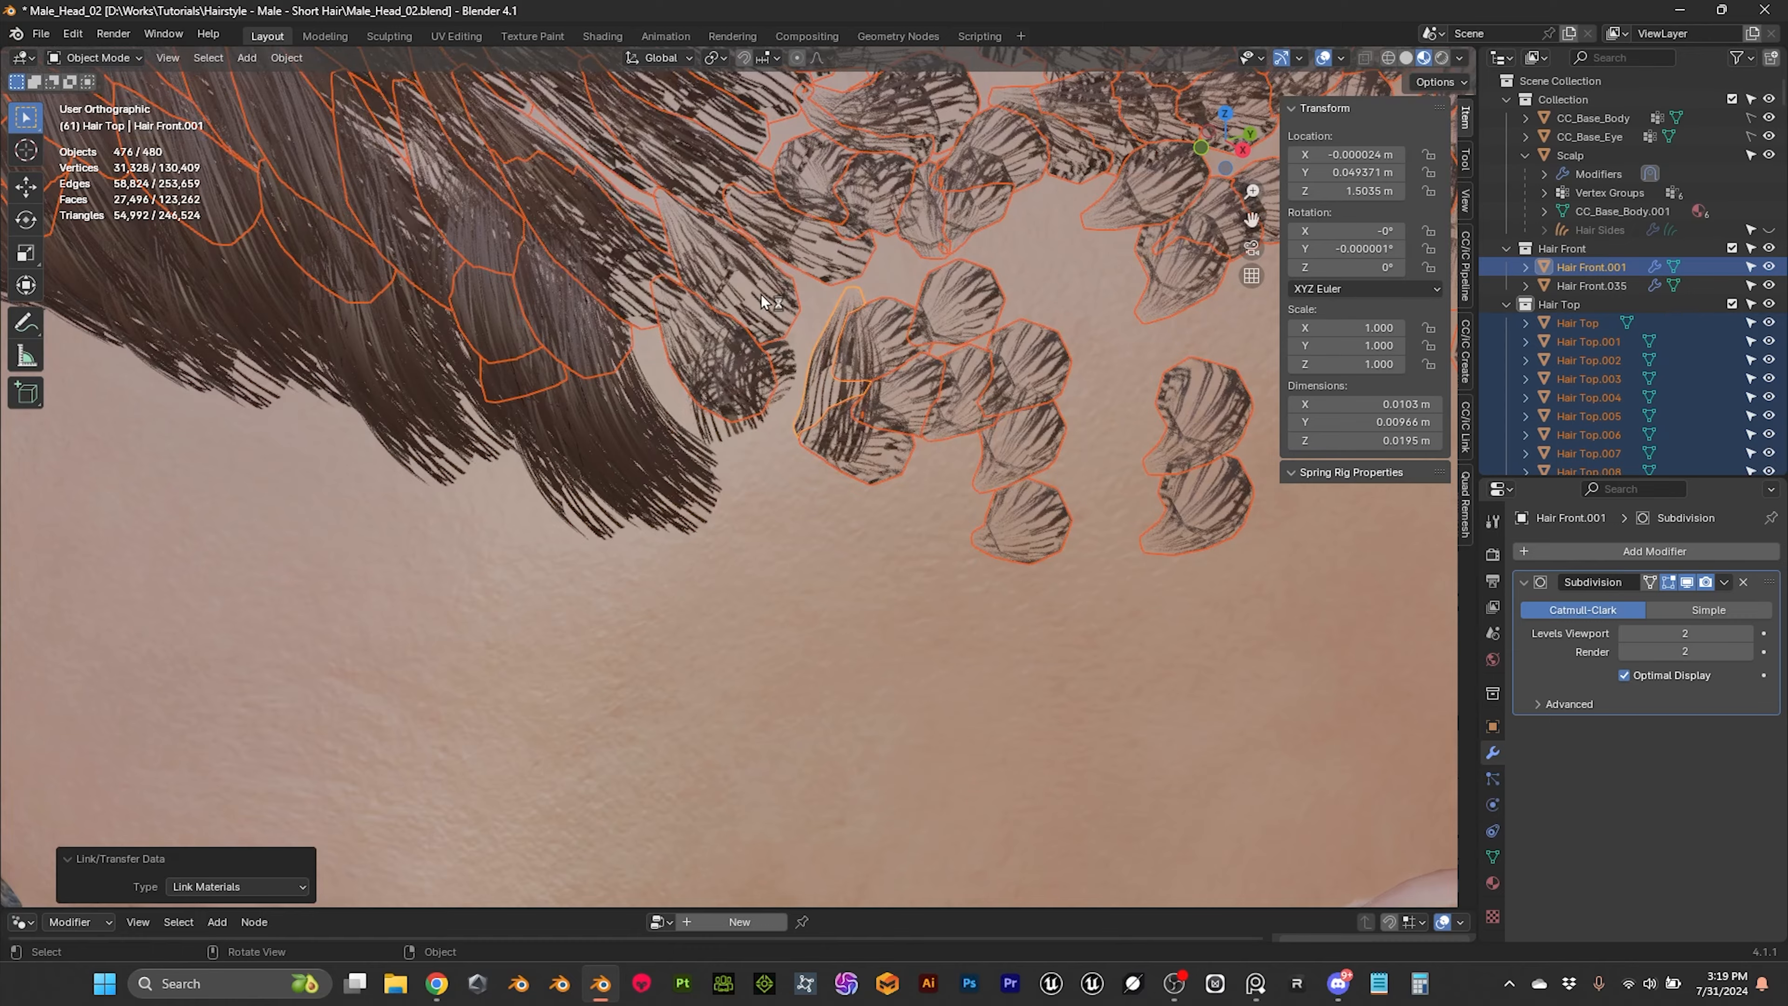
scroll(803, 317, "down", 6)
left_click(1142, 488)
middle_click_drag(1141, 488, 613, 528)
middle_click_drag(816, 558, 876, 576)
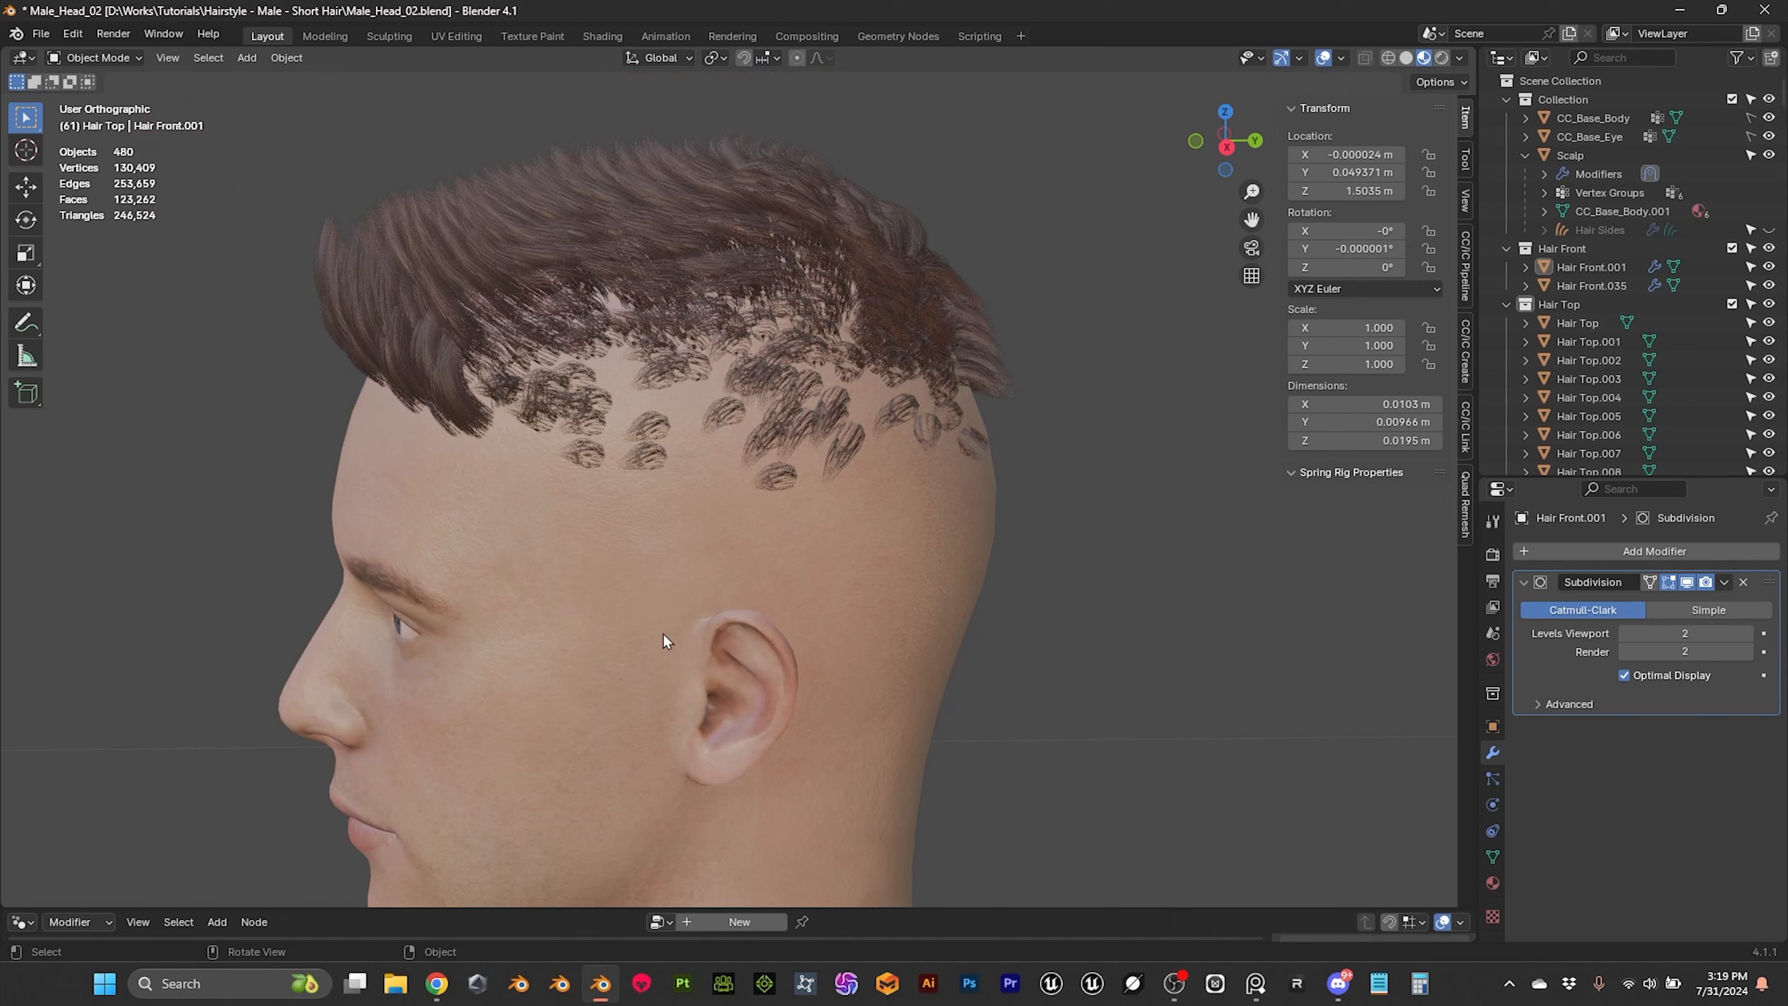
mouse_move(787, 485)
middle_mouse_down()
mouse_move(704, 537)
mouse_move(761, 485)
middle_mouse_up()
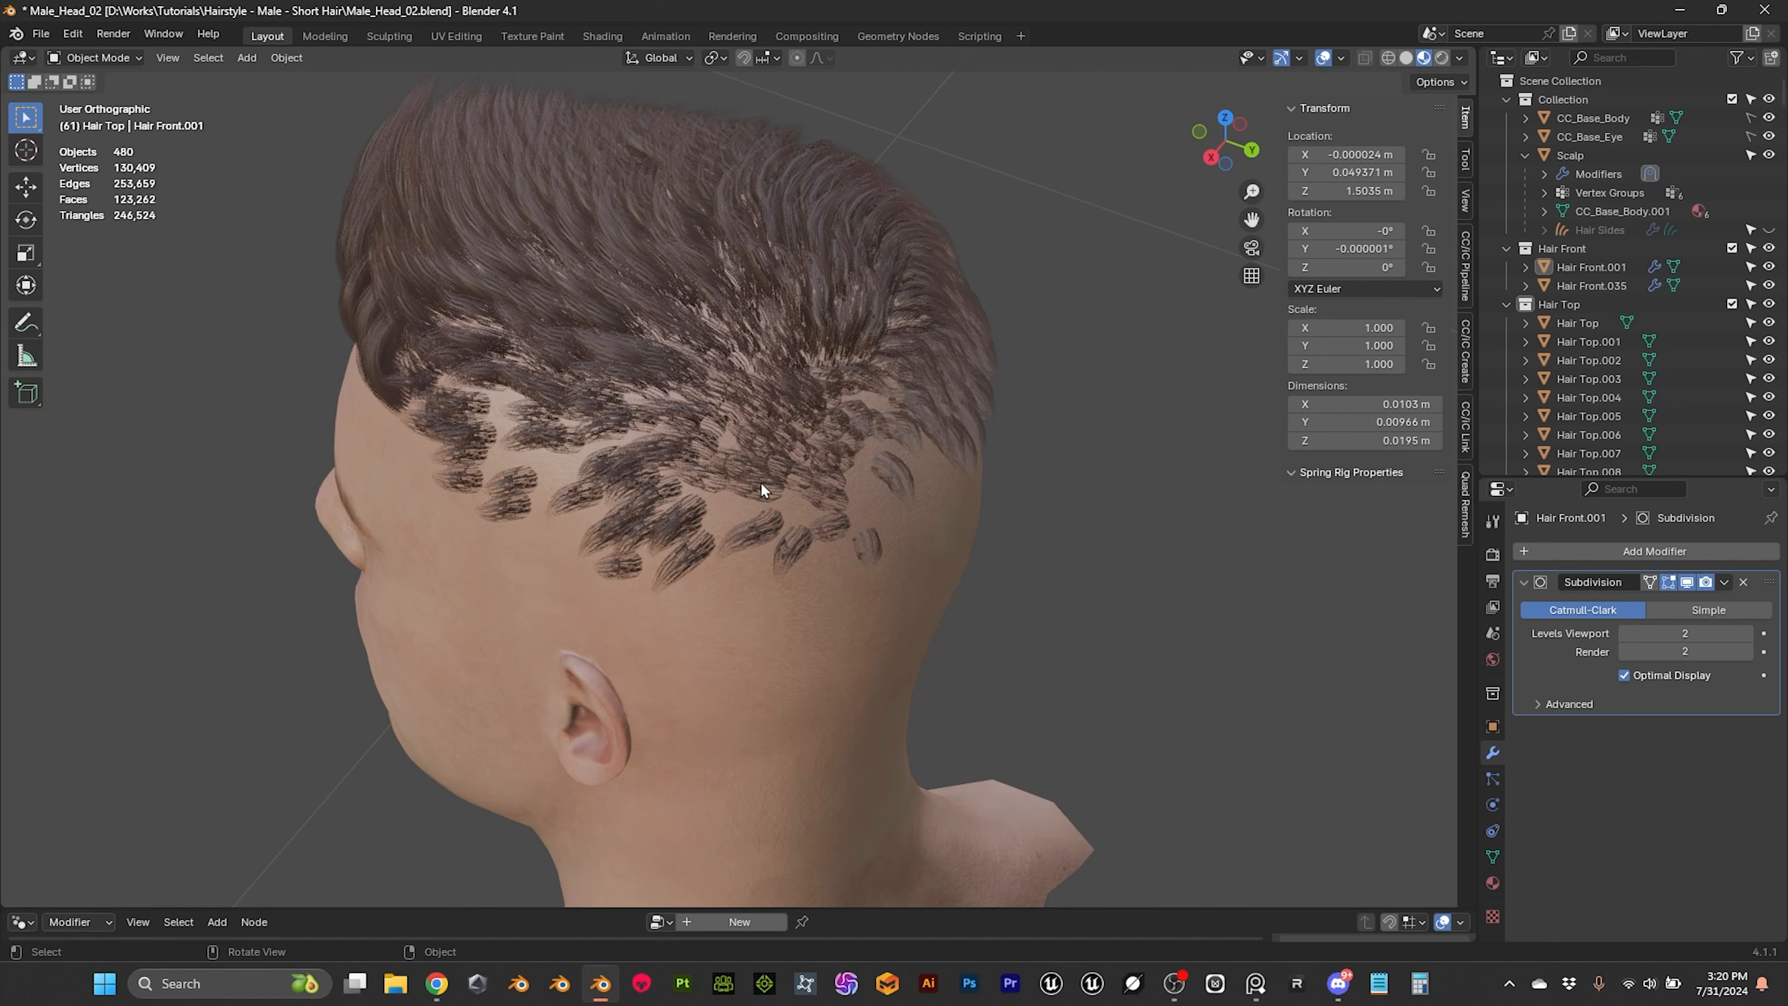
Step: Convert the Hair Sides curves to a mesh
middle_click_drag(530, 594, 591, 306)
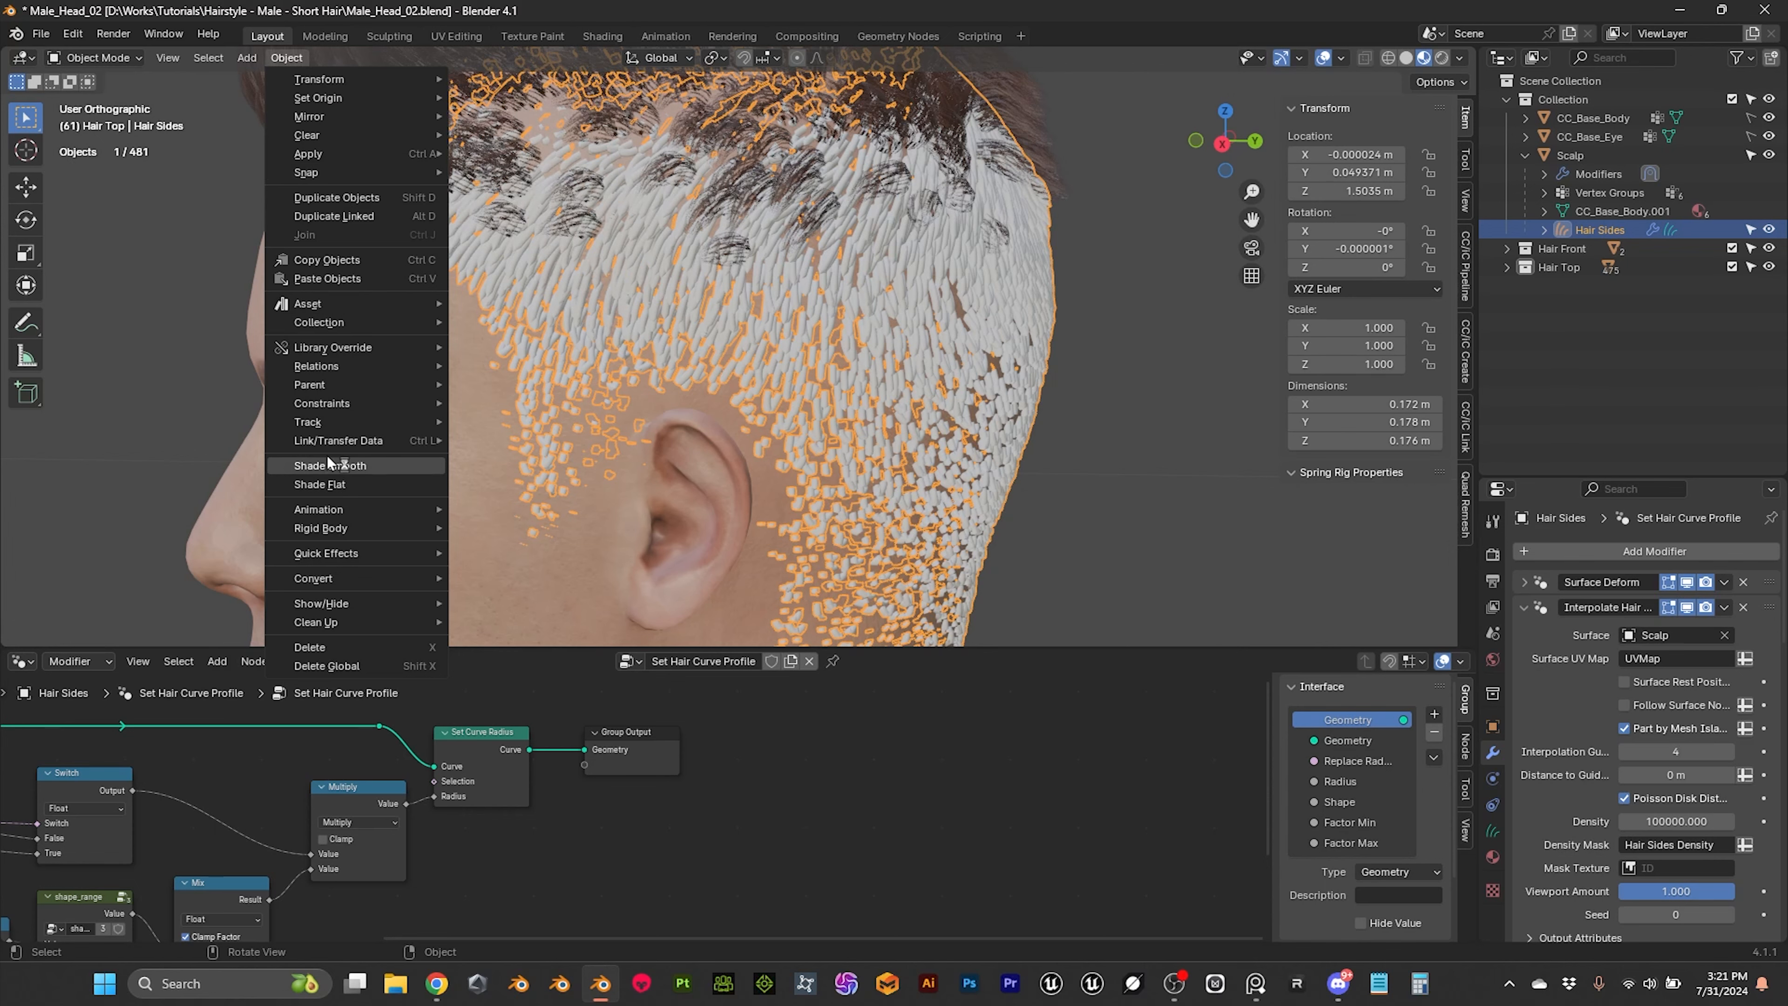
mouse_move(358, 583)
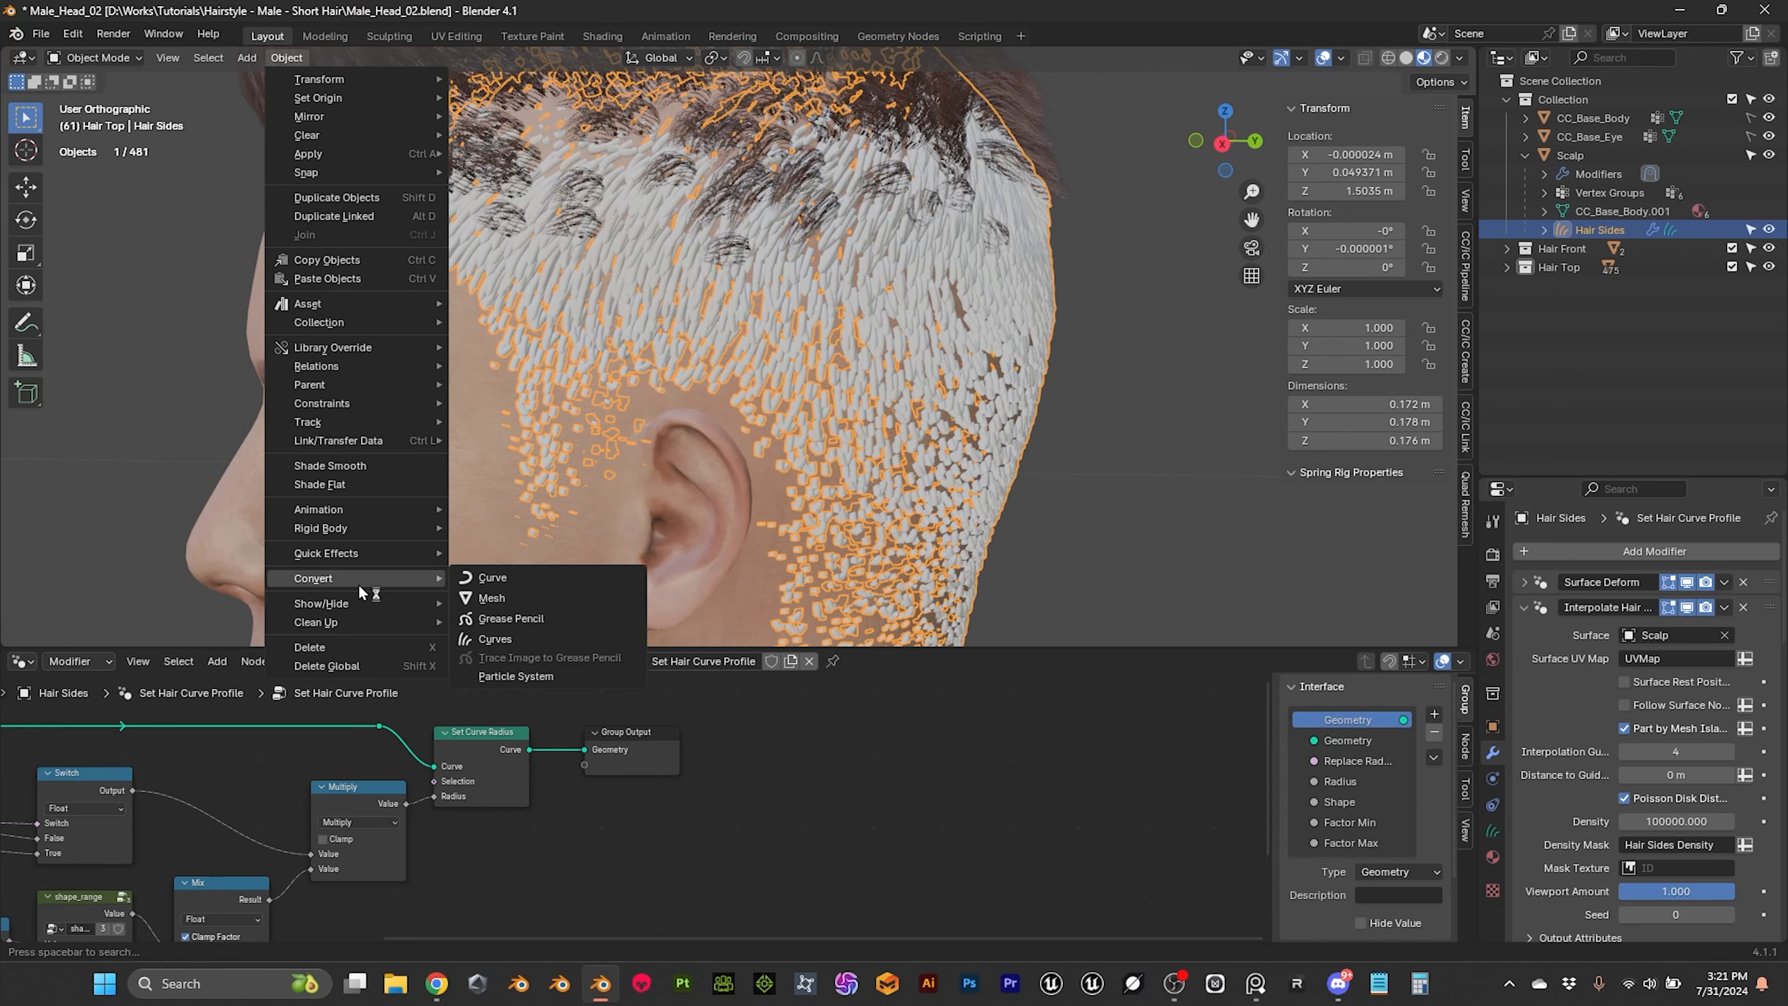
left_click(492, 598)
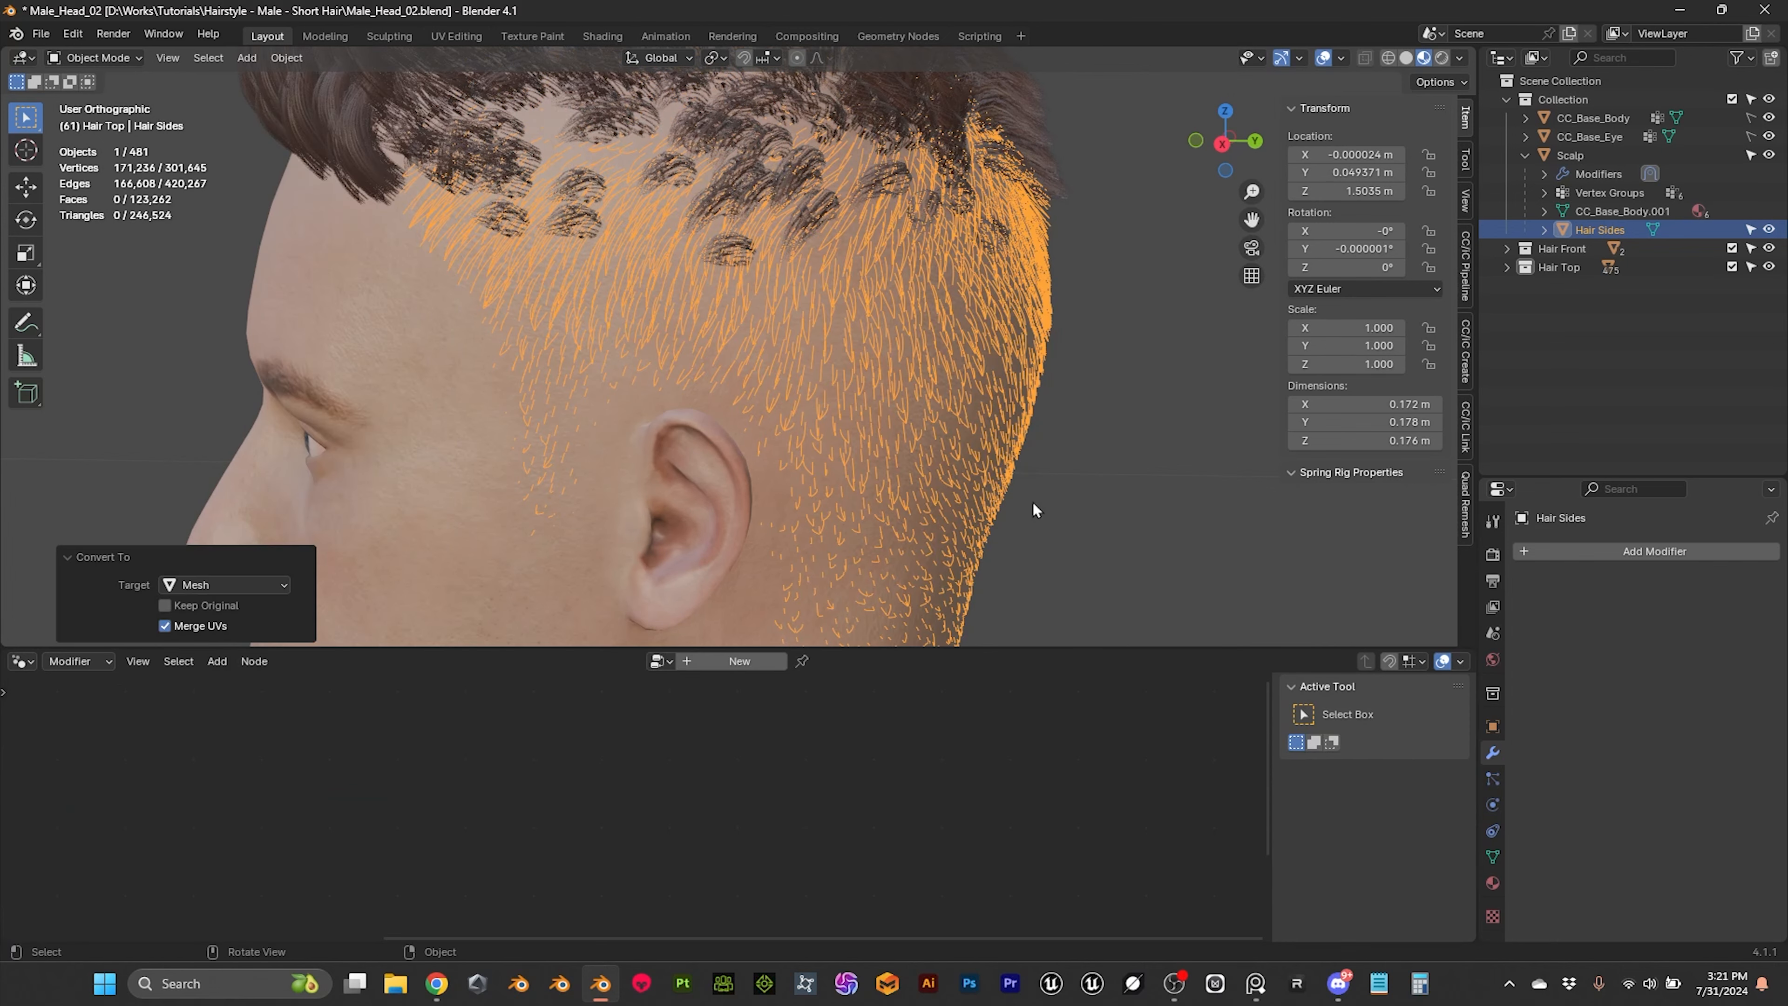
Step: Clear the Hair Sides mesh's parent while keeping its transformation
left_click(1136, 460)
left_click(874, 359)
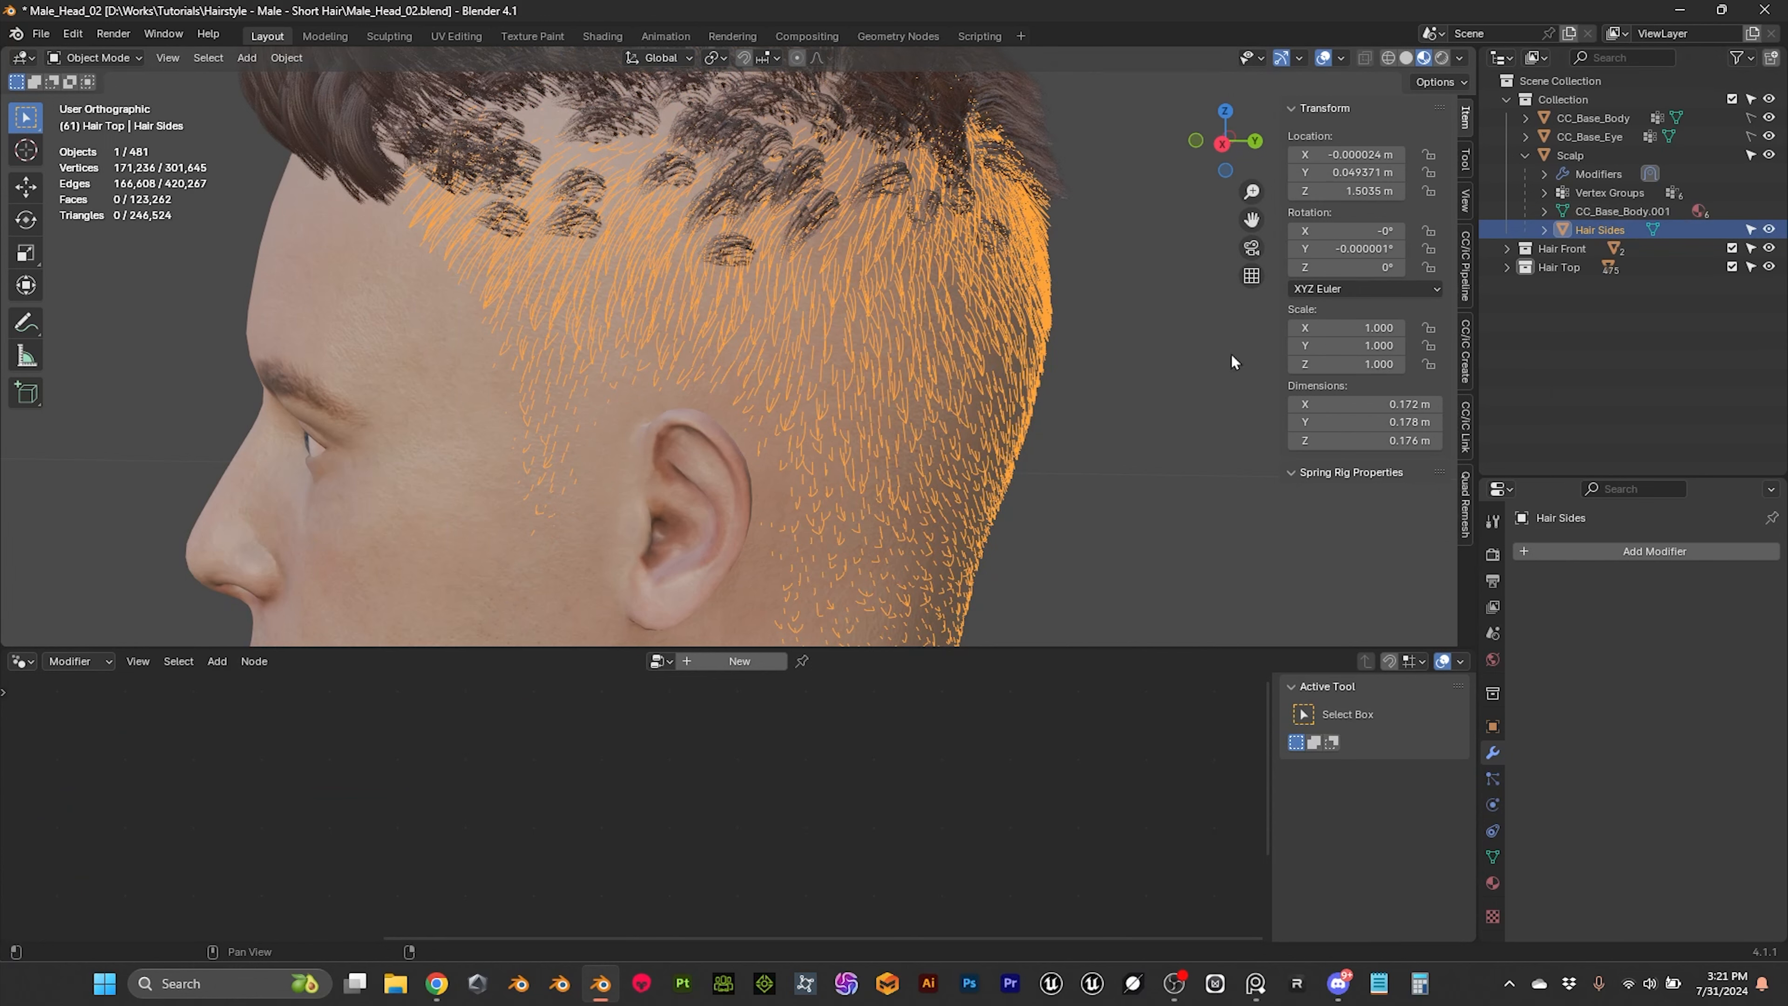
key("alt+p")
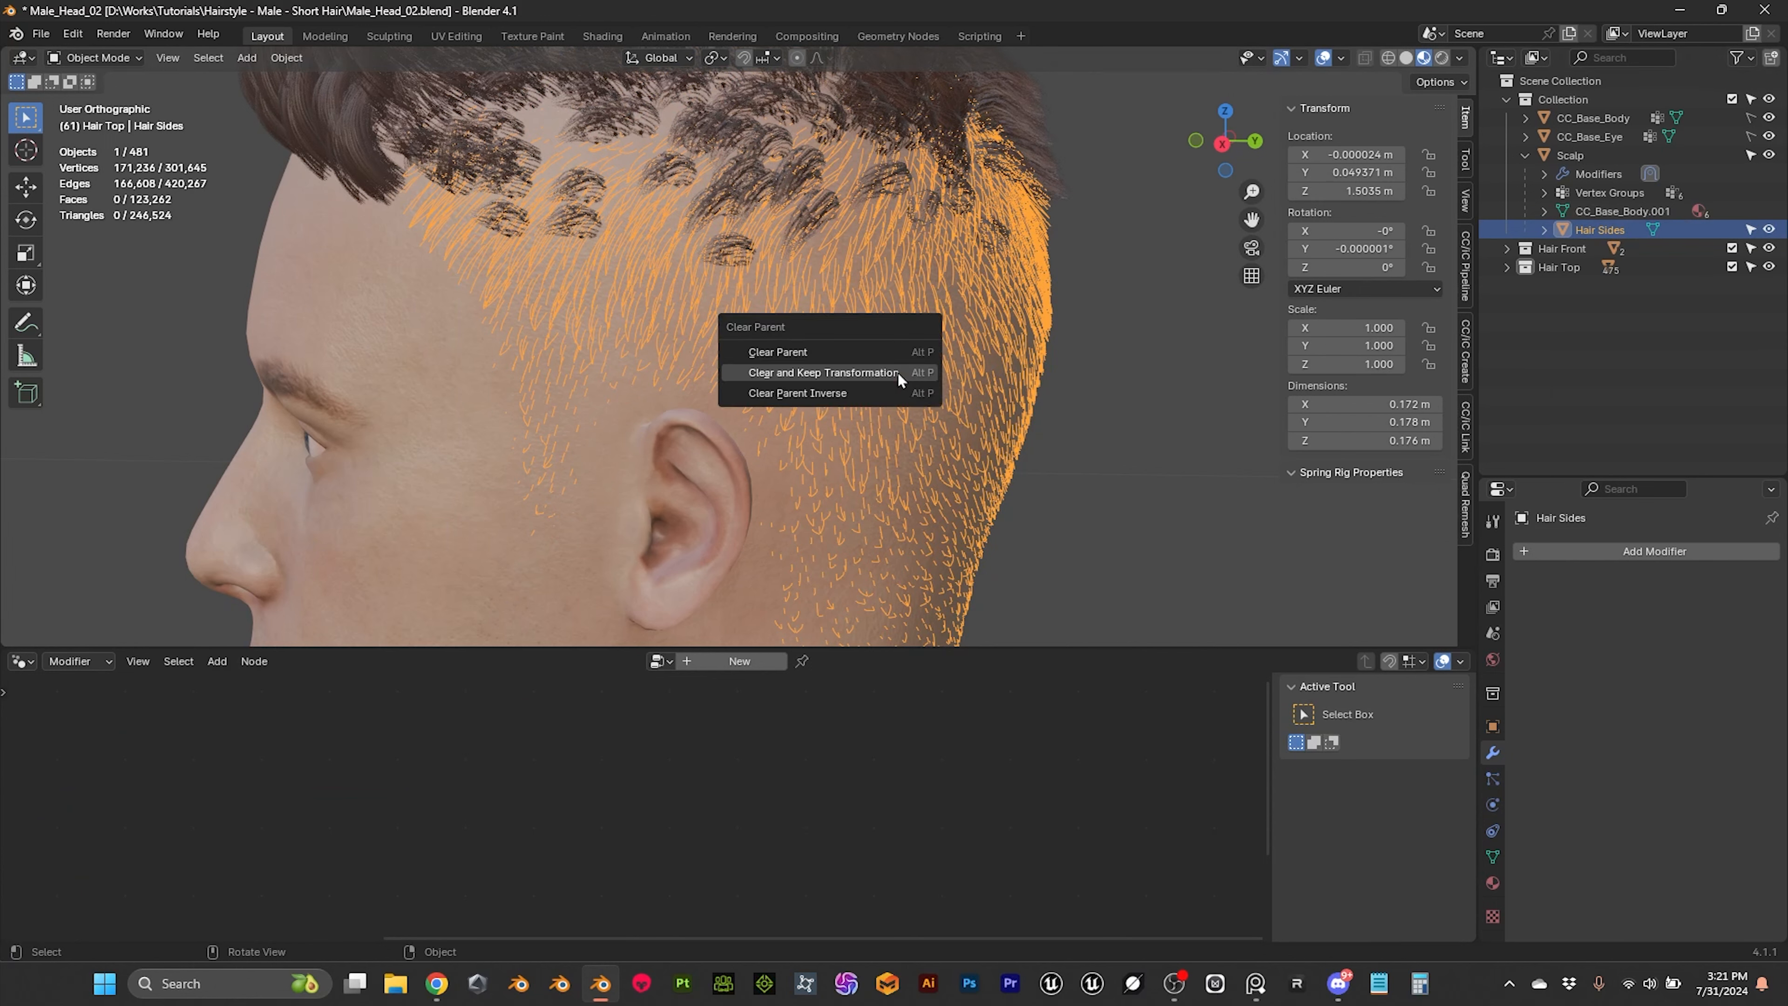
left_click(849, 372)
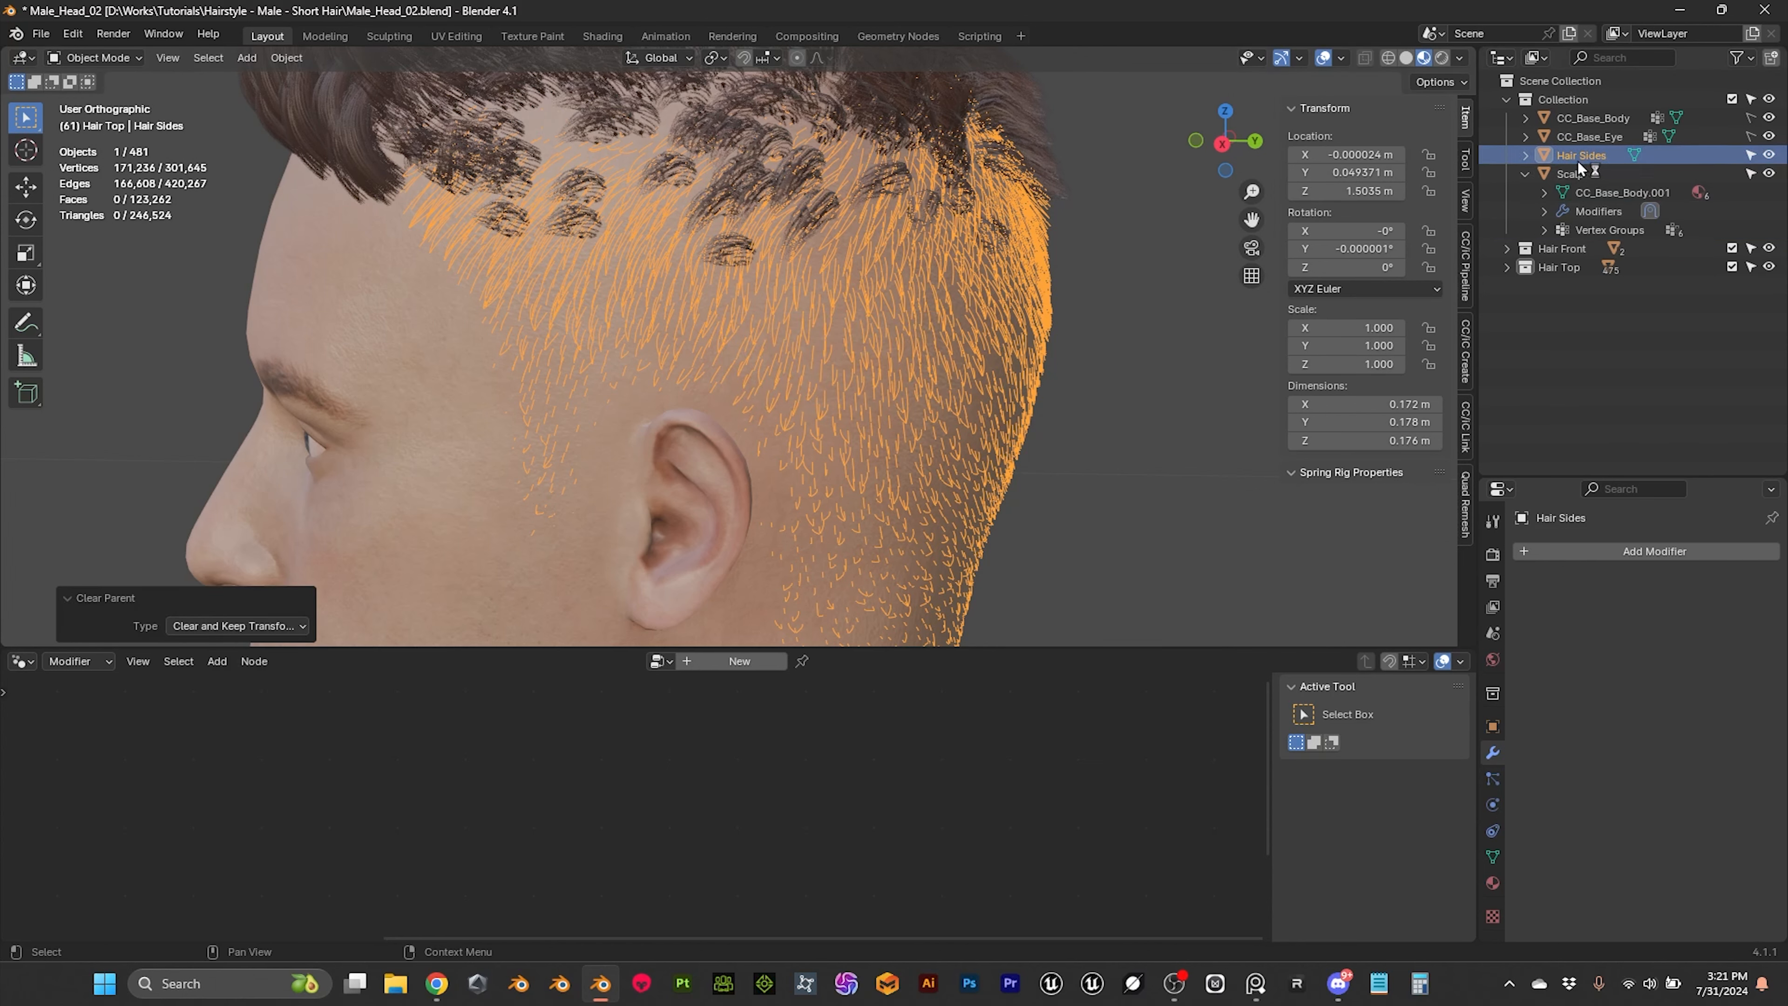
Step: Create a new collection named Hair Sides and move the Hair Sides mesh into it
left_click(1566, 328)
right_click(1512, 329)
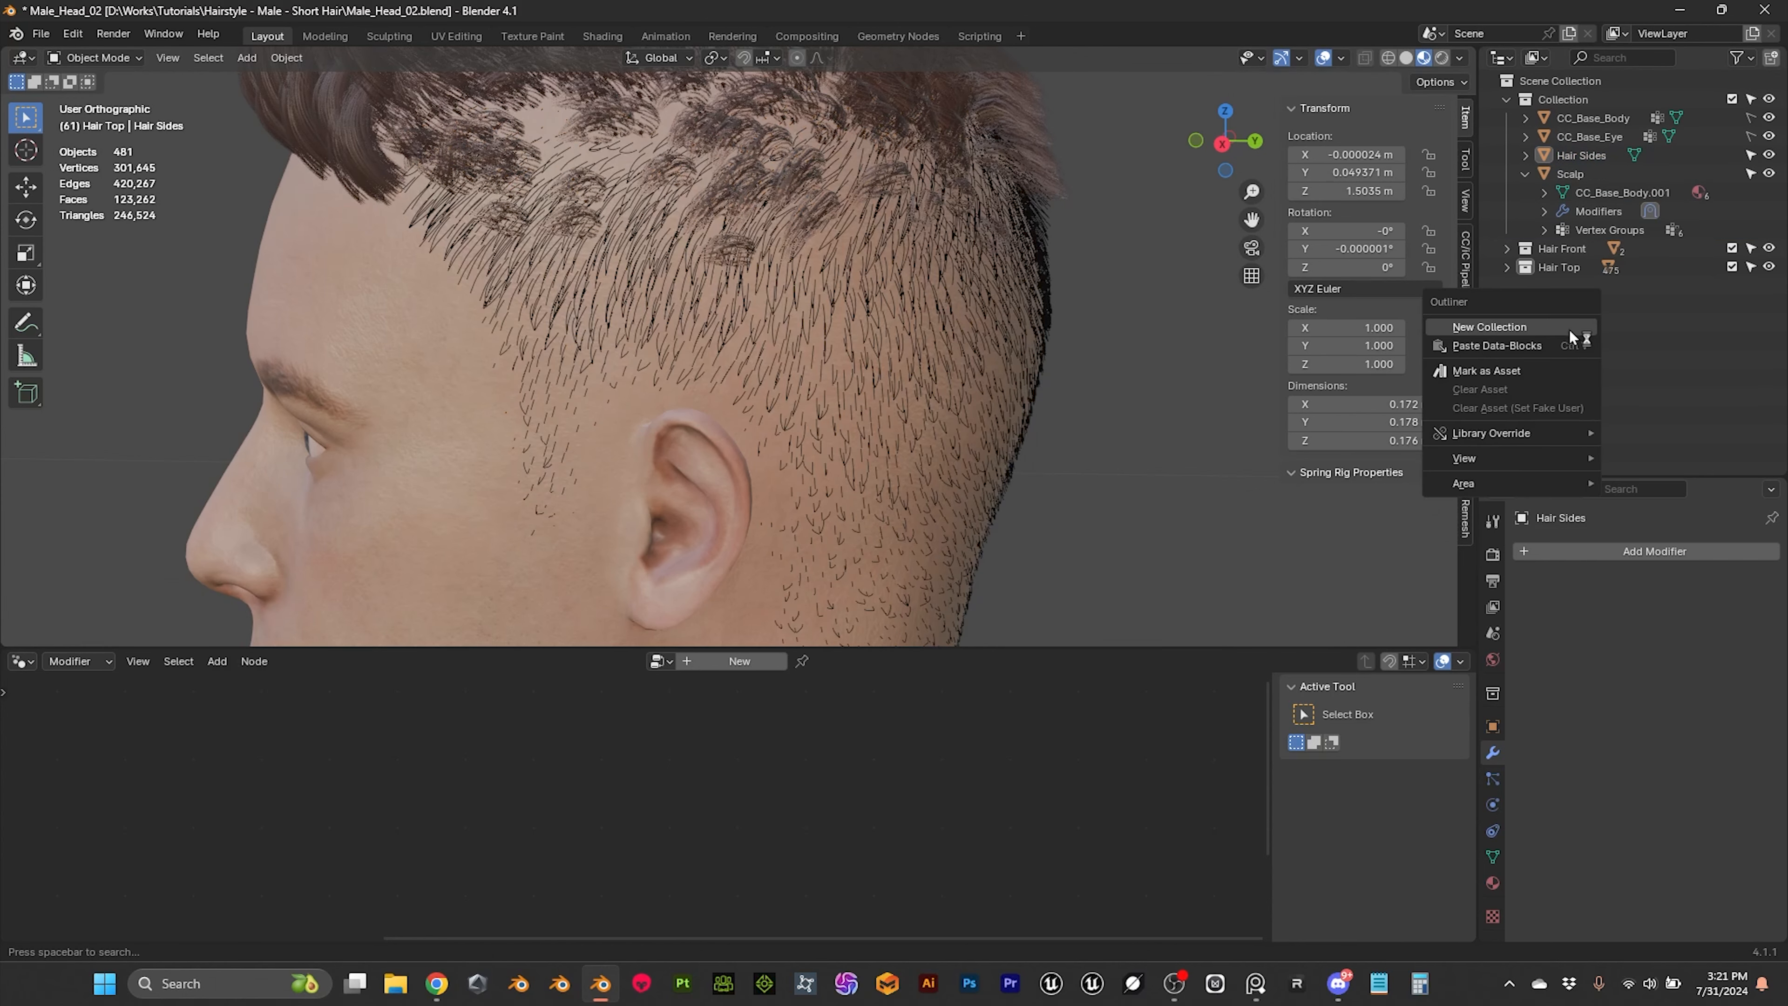
left_click(1511, 328)
double_click(1572, 286)
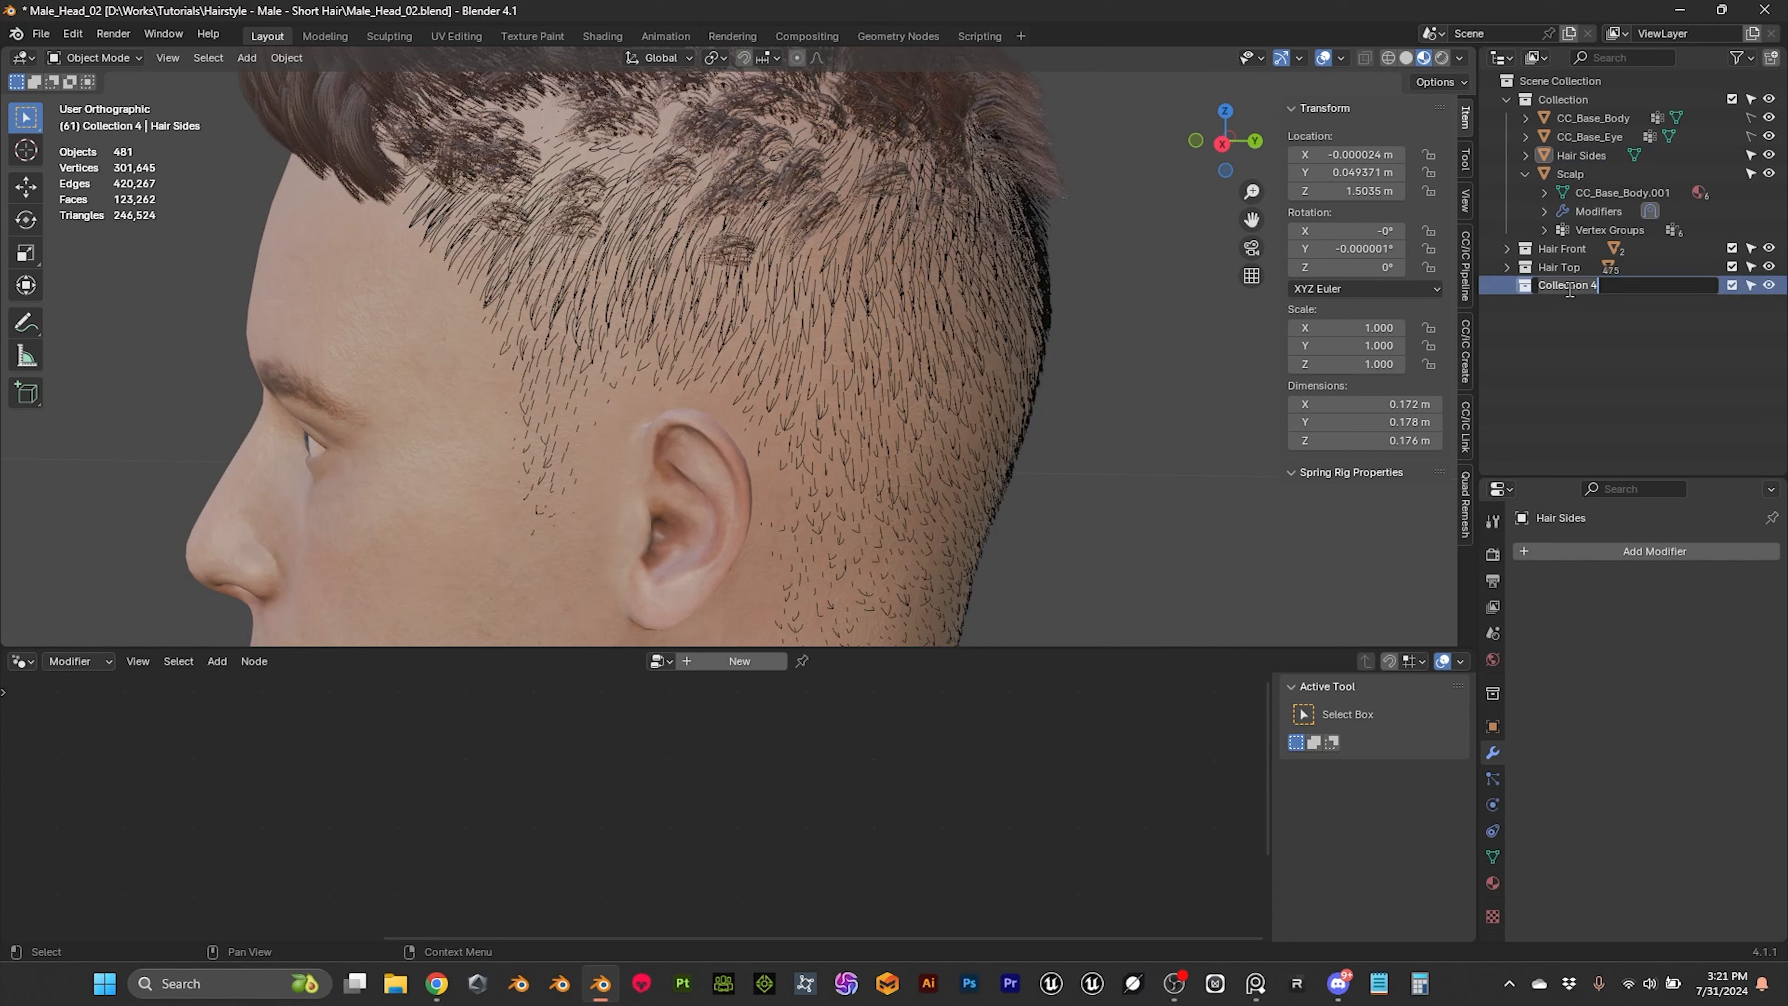
key("Caps_Lock")
type("H")
key("Caps_Lock")
type("air")
key("Caps_Lock")
type("S")
key("Caps_Lock")
type("ides")
key("Return")
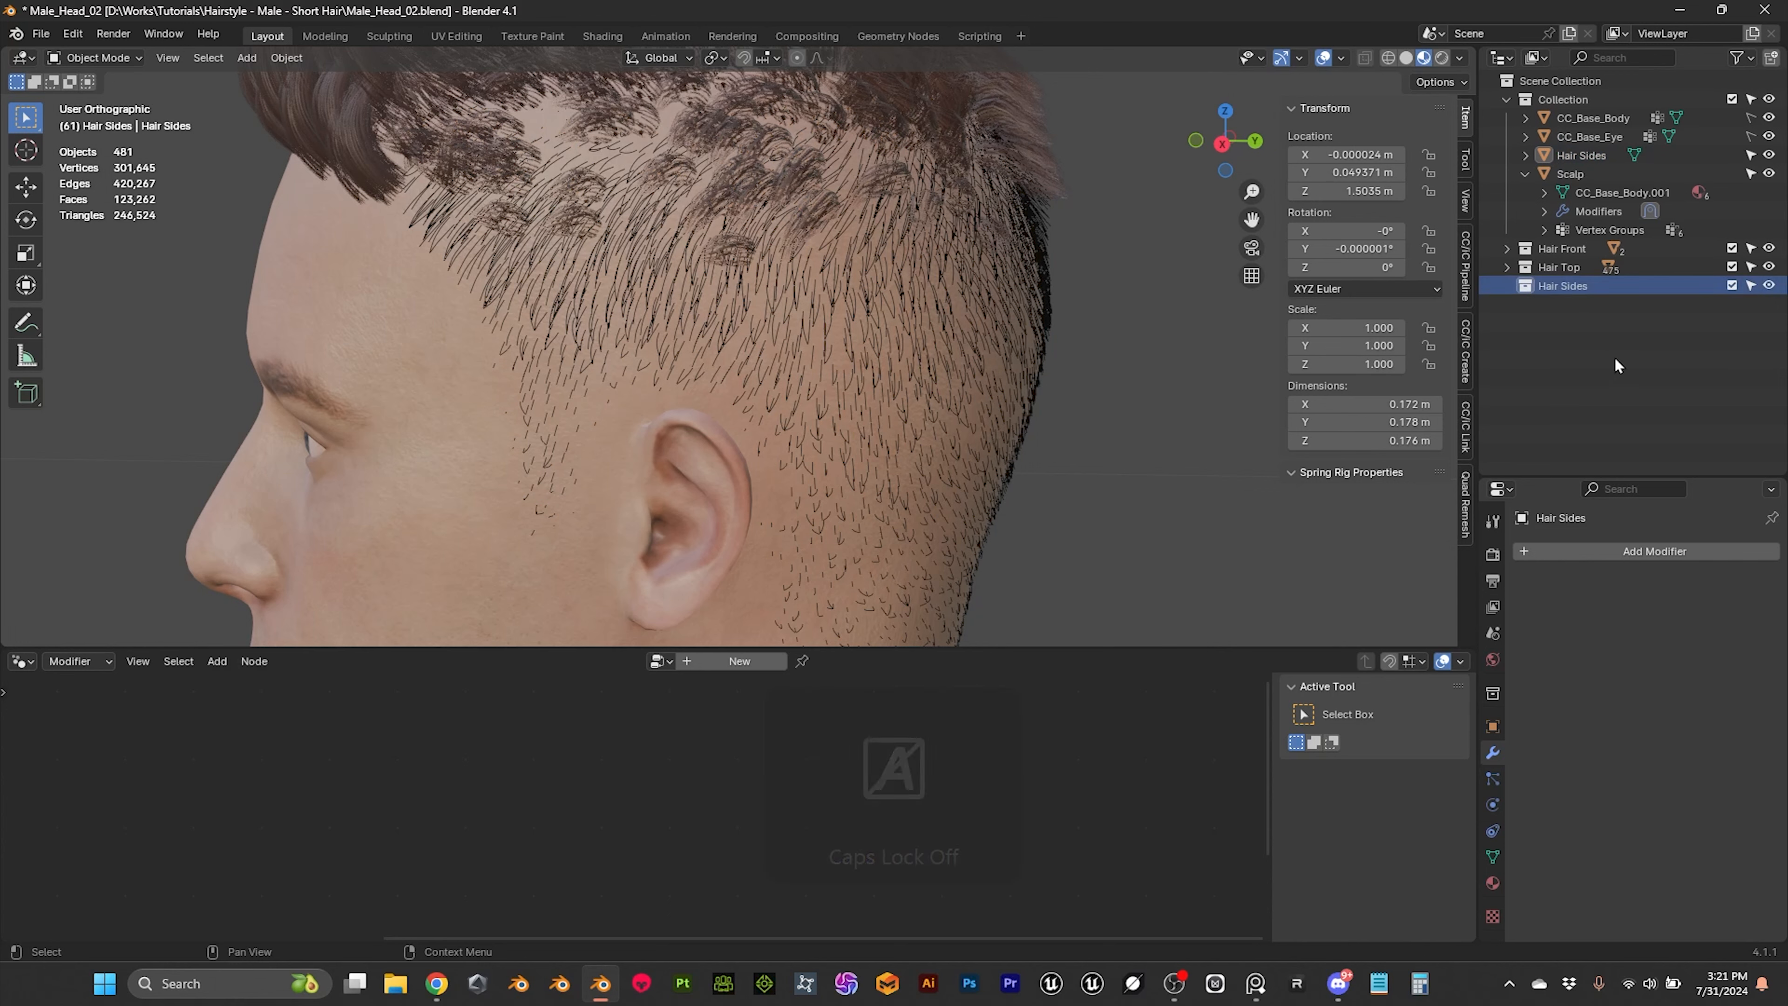
left_click_drag(1563, 154, 1565, 289)
scroll(999, 359, "down", 2)
scroll(999, 359, "up", 2)
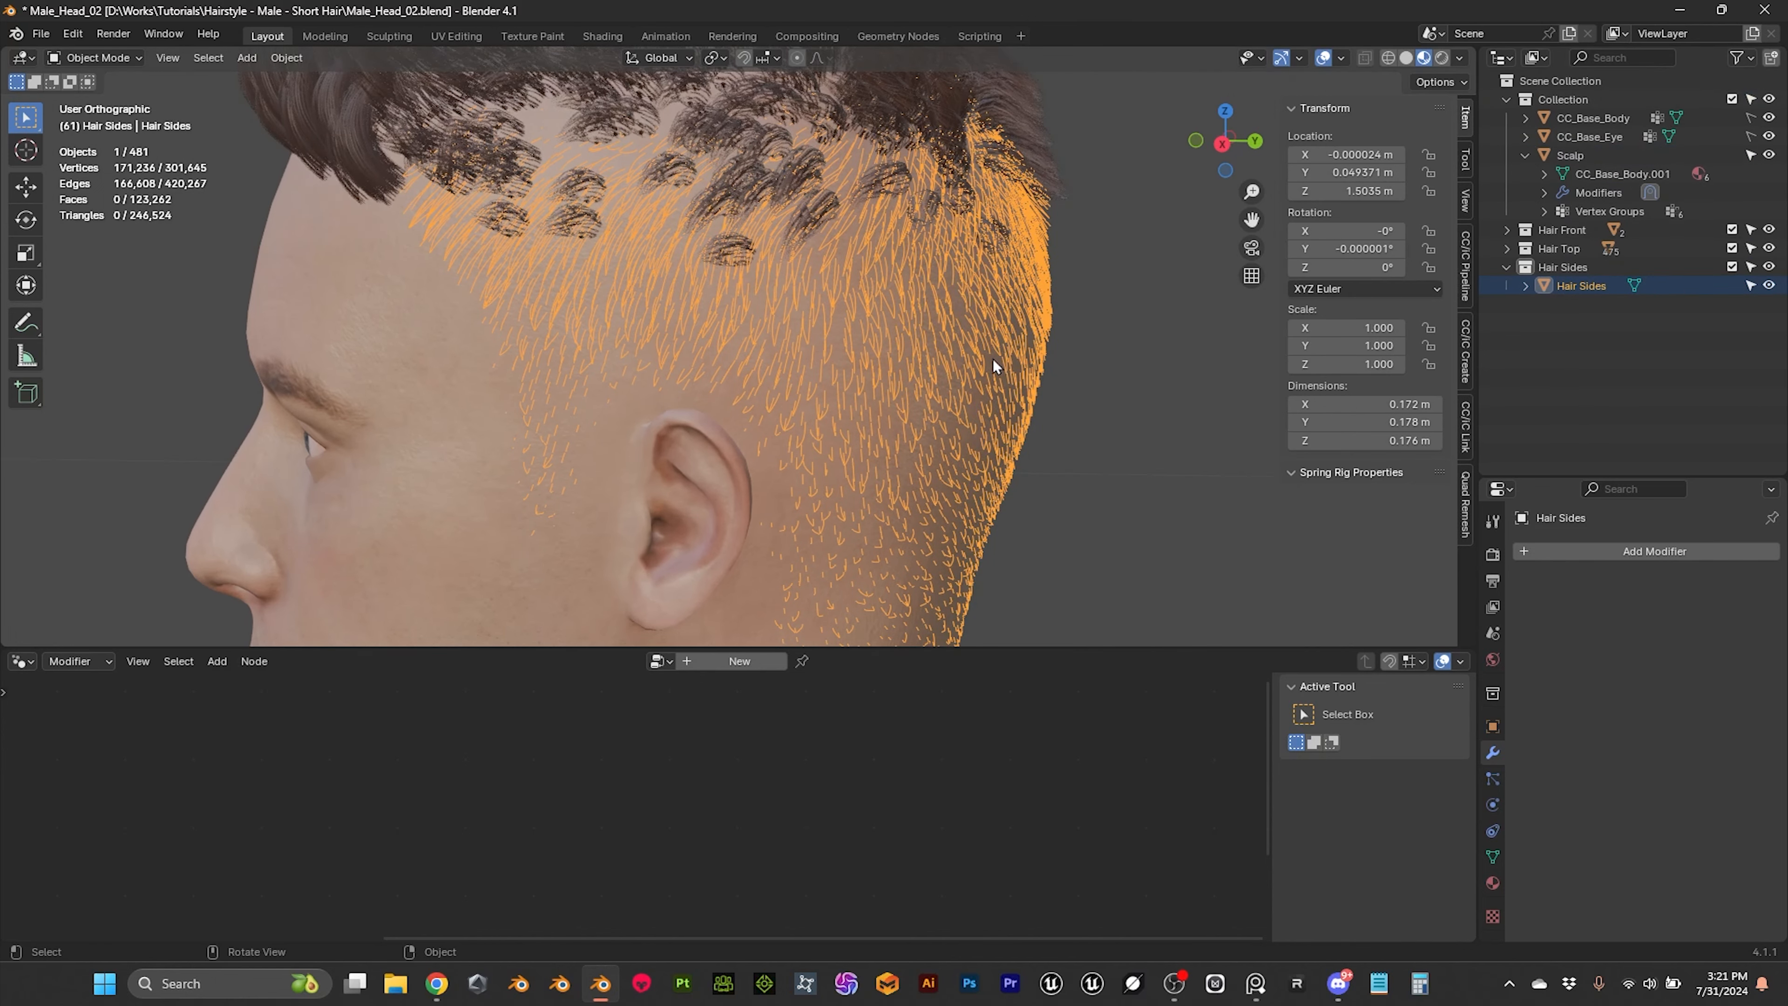
Step: Add a Geometry Nodes modifier to the Hair Sides mesh and assign it the Resample Curve node group
middle_click_drag(994, 359, 1024, 383, "shift")
left_click(1619, 552)
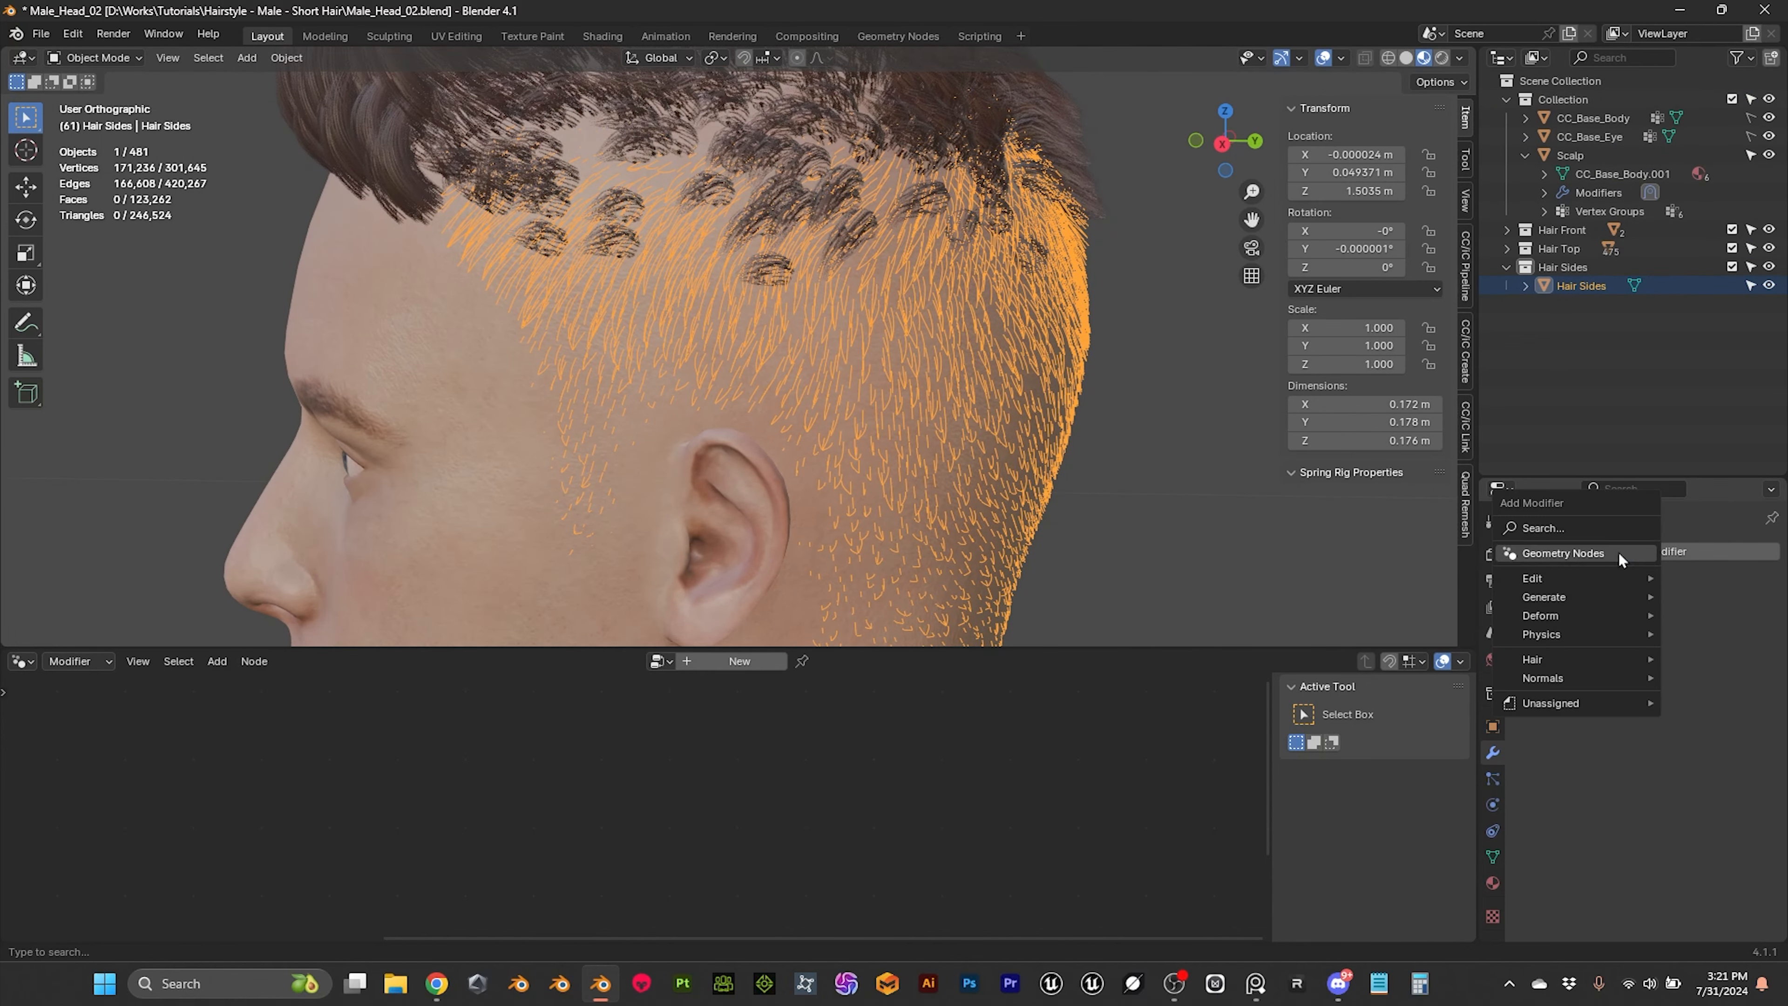
left_click(1562, 554)
left_click(1535, 610)
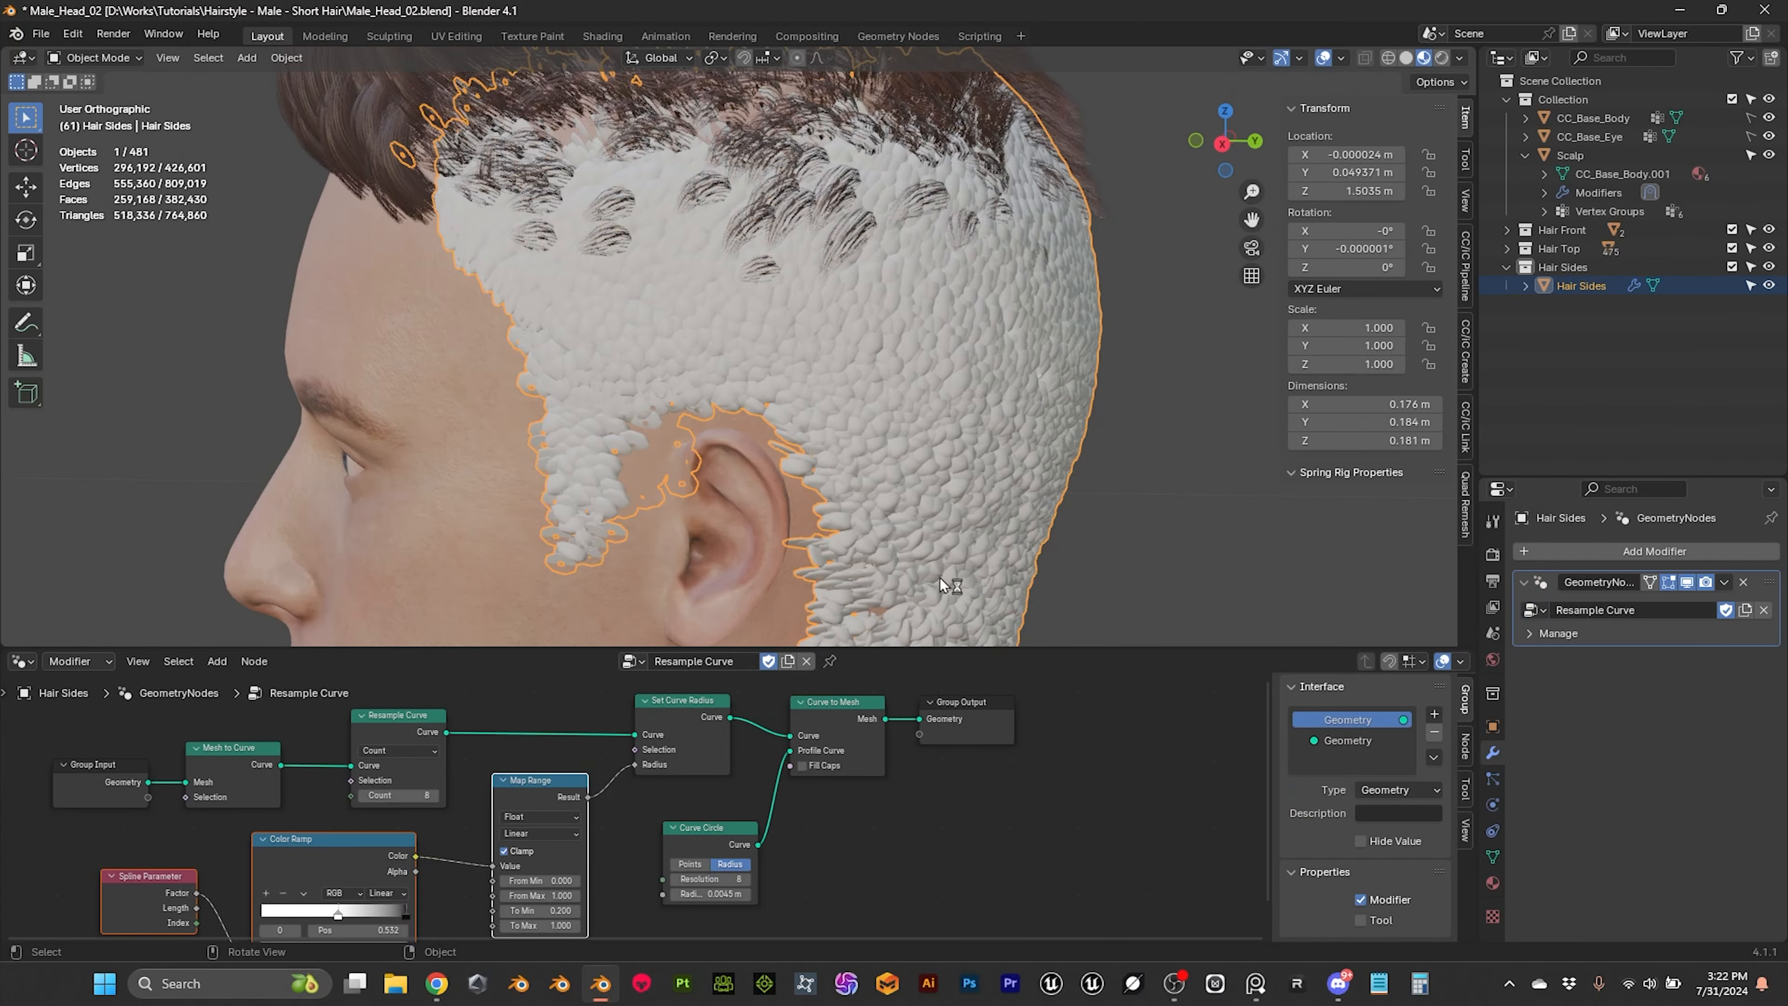
Step: Enlarge the node editor area so the whole Resample Curve node tree is shown beneath a reduced 3D viewport
middle_click_drag(764, 307, 1119, 594)
left_click_drag(1132, 653, 915, 469)
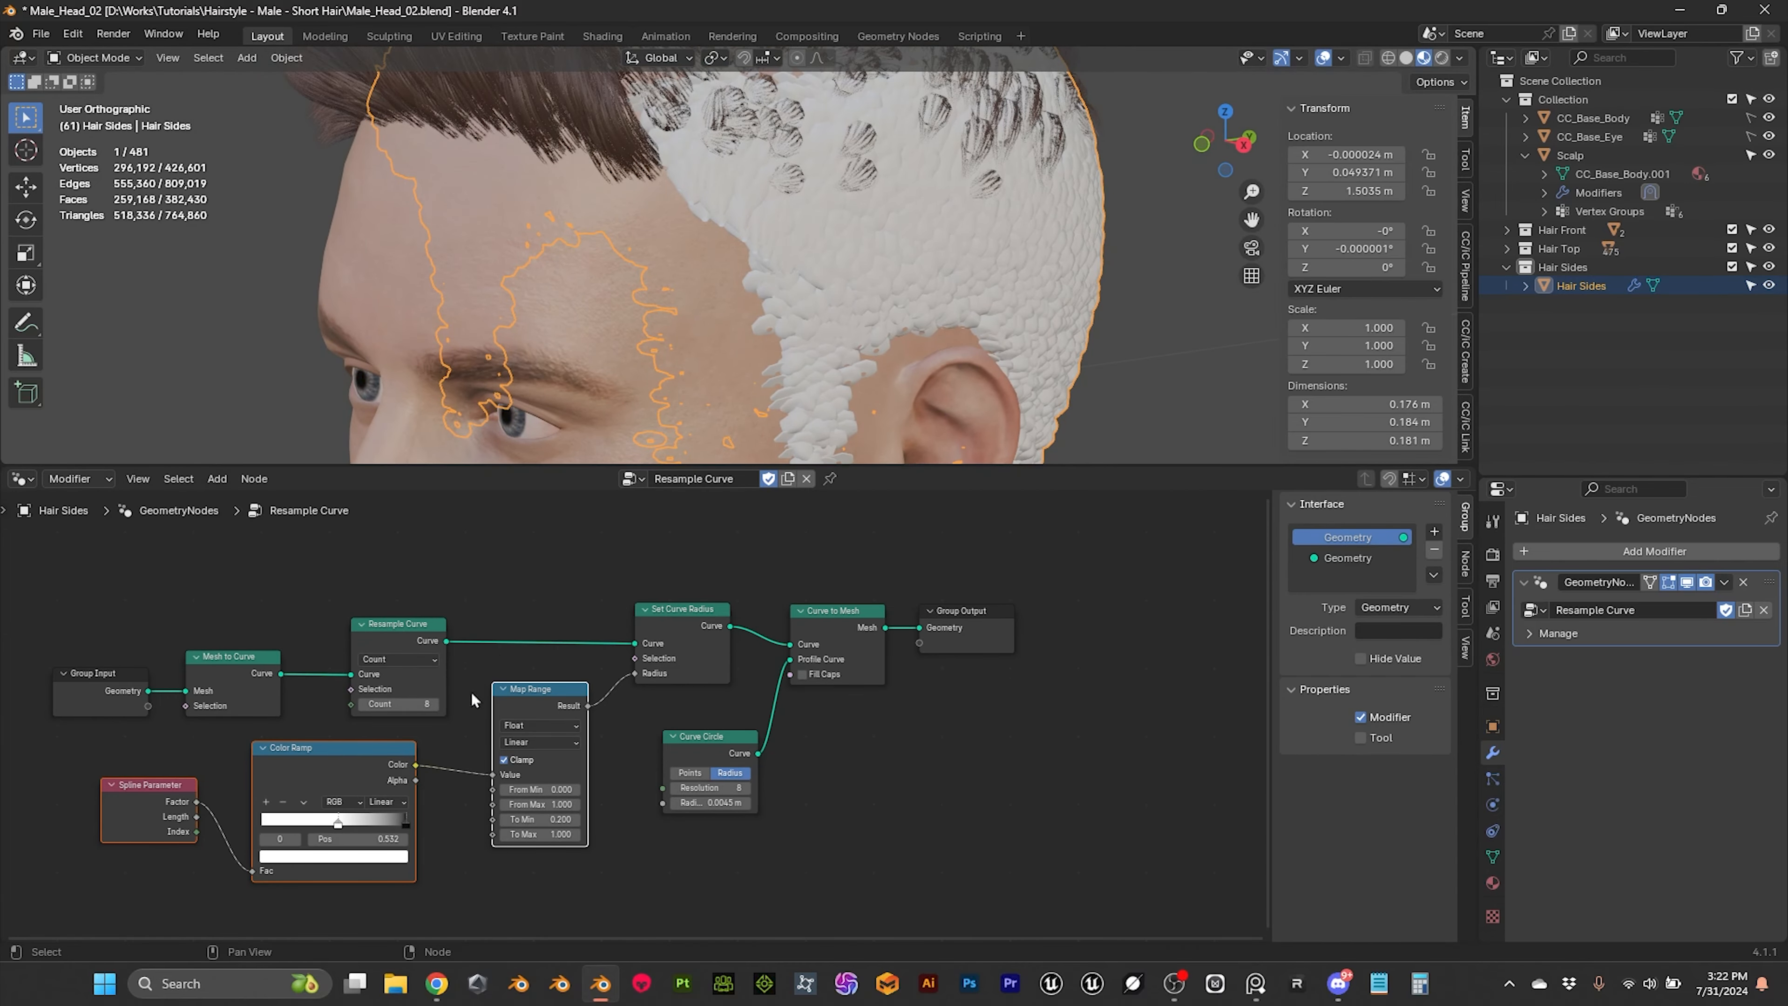
scroll(471, 690, "up", 3)
middle_click_drag(472, 539, 292, 623)
left_click(208, 669)
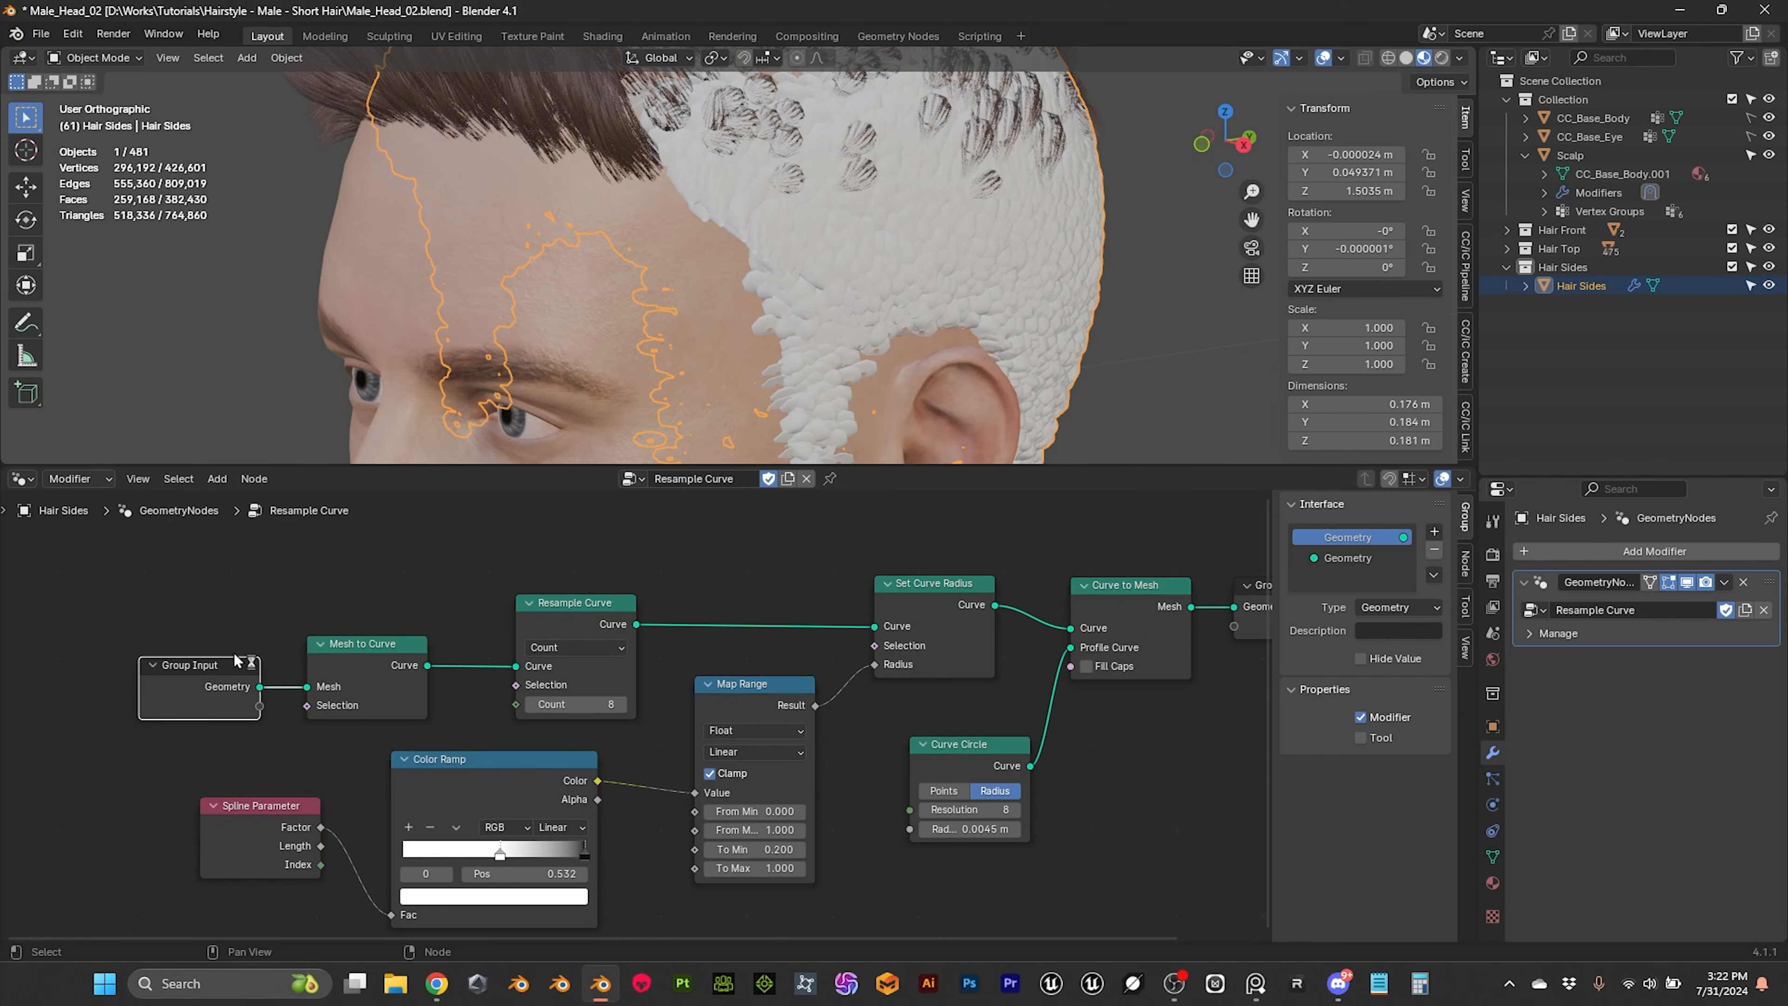
Step: Move the Spline Parameter, Color Ramp and Map Range nodes lower, and shift the Group Input node farther from Mesh to Curve
left_click_drag(189, 594, 390, 721)
scroll(390, 716, "down", 1)
middle_click_drag(384, 693, 387, 607)
left_click_drag(190, 687, 755, 786)
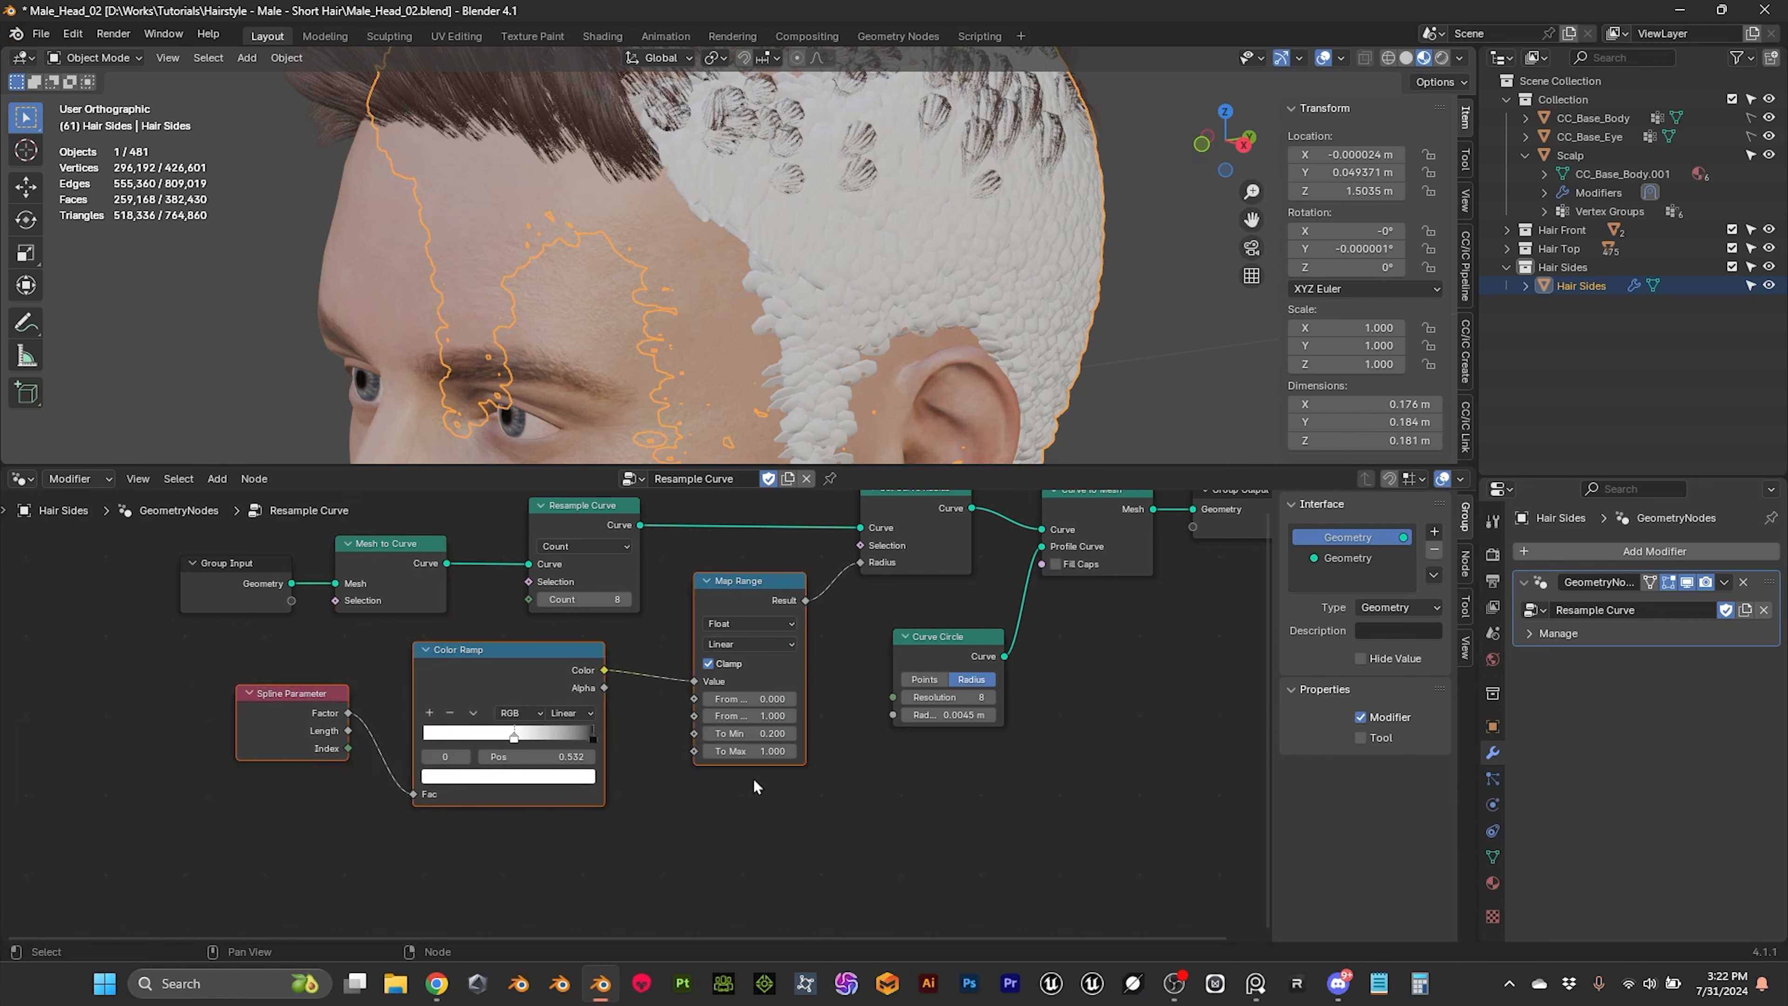
left_click_drag(759, 581, 759, 672)
middle_click_drag(735, 609, 760, 656)
scroll(764, 651, "up", 2)
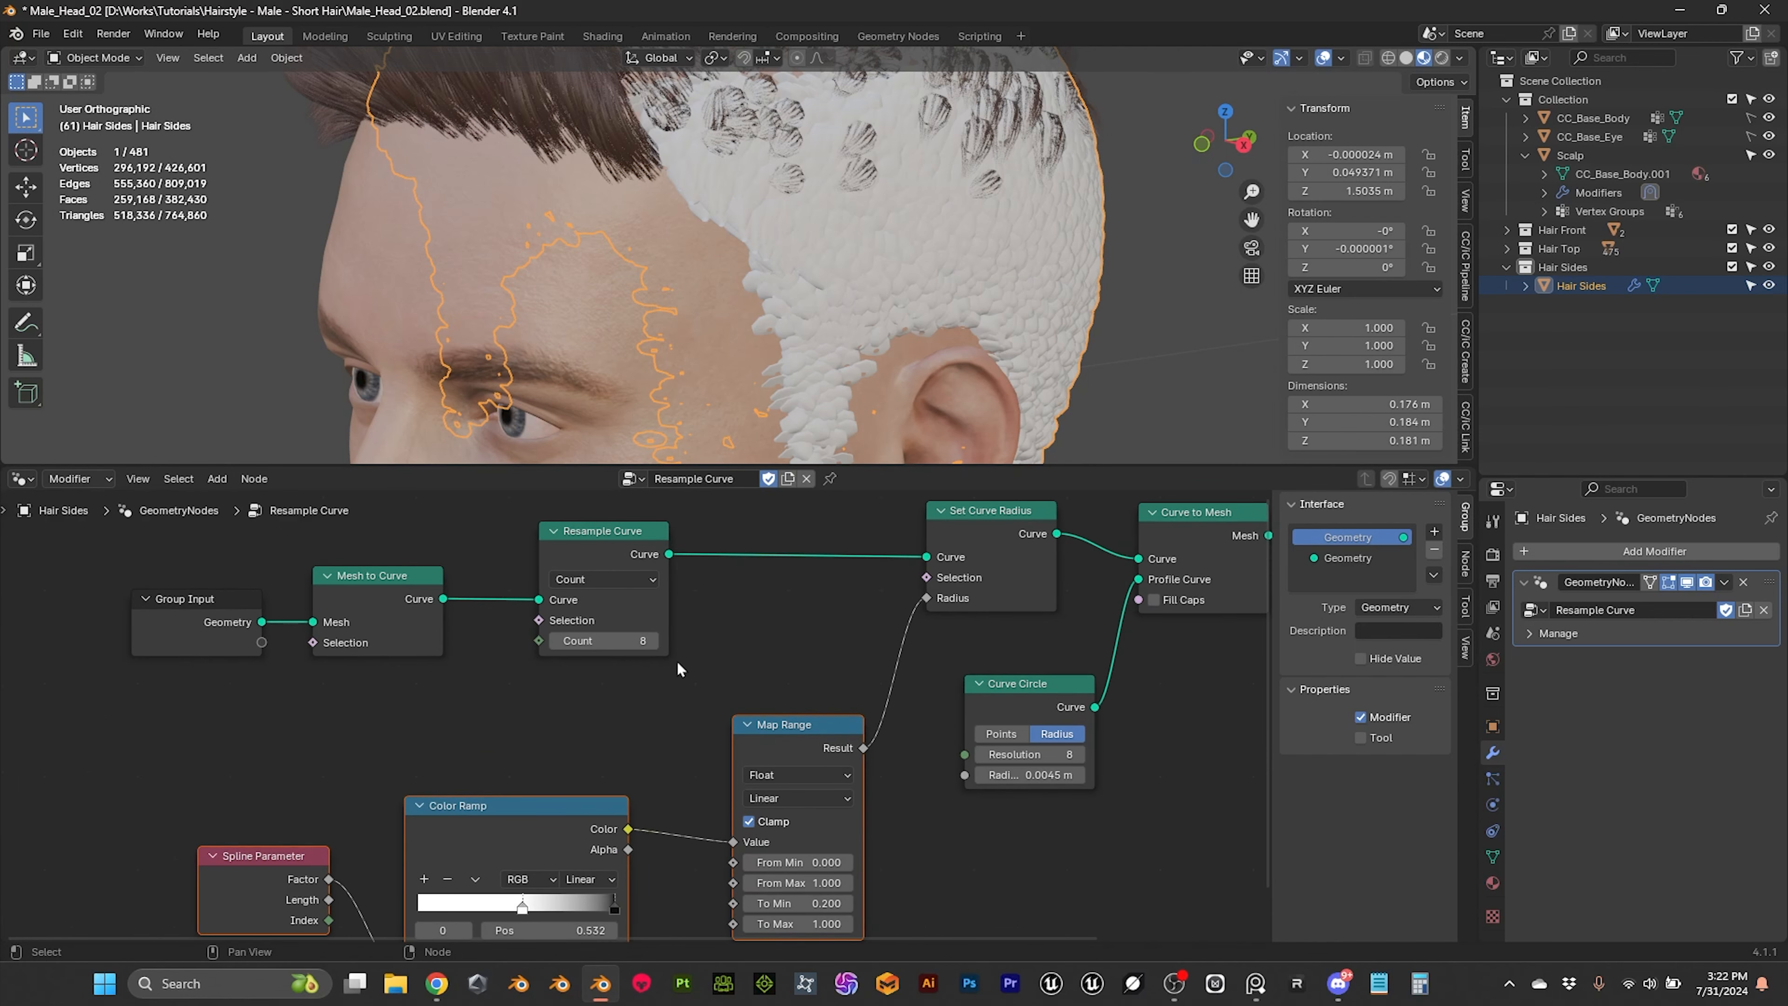
left_click(606, 719)
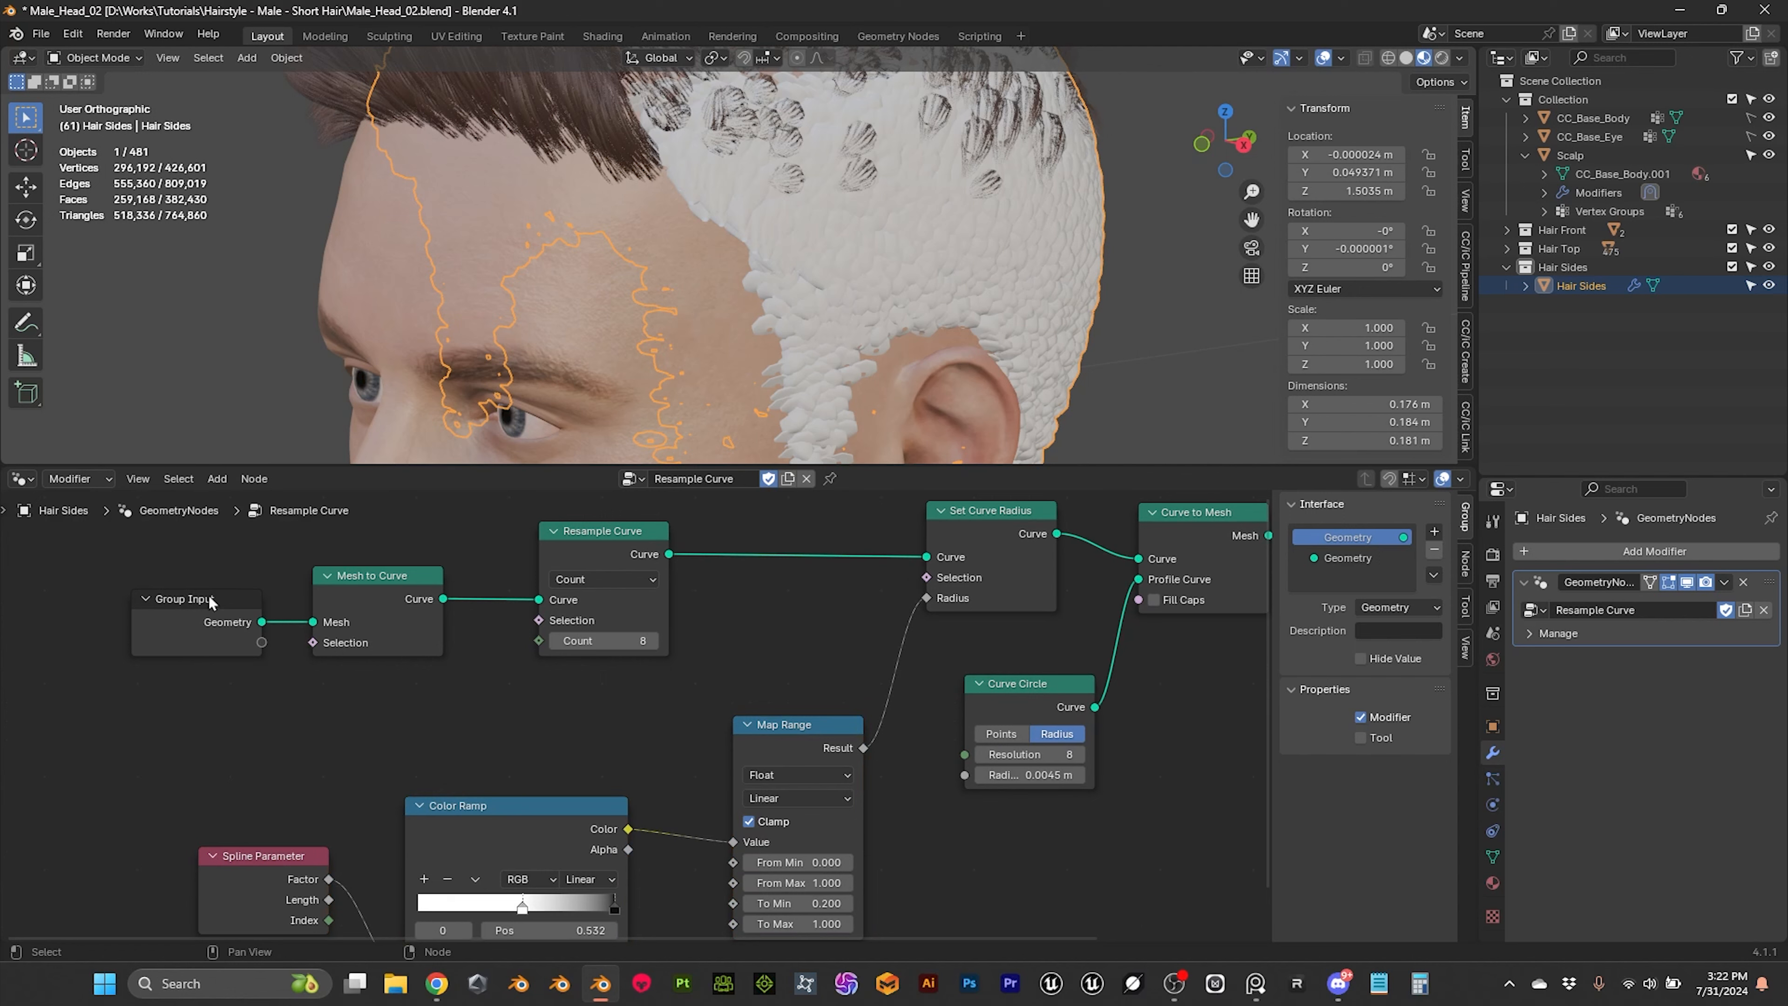
left_click_drag(227, 605, 150, 600)
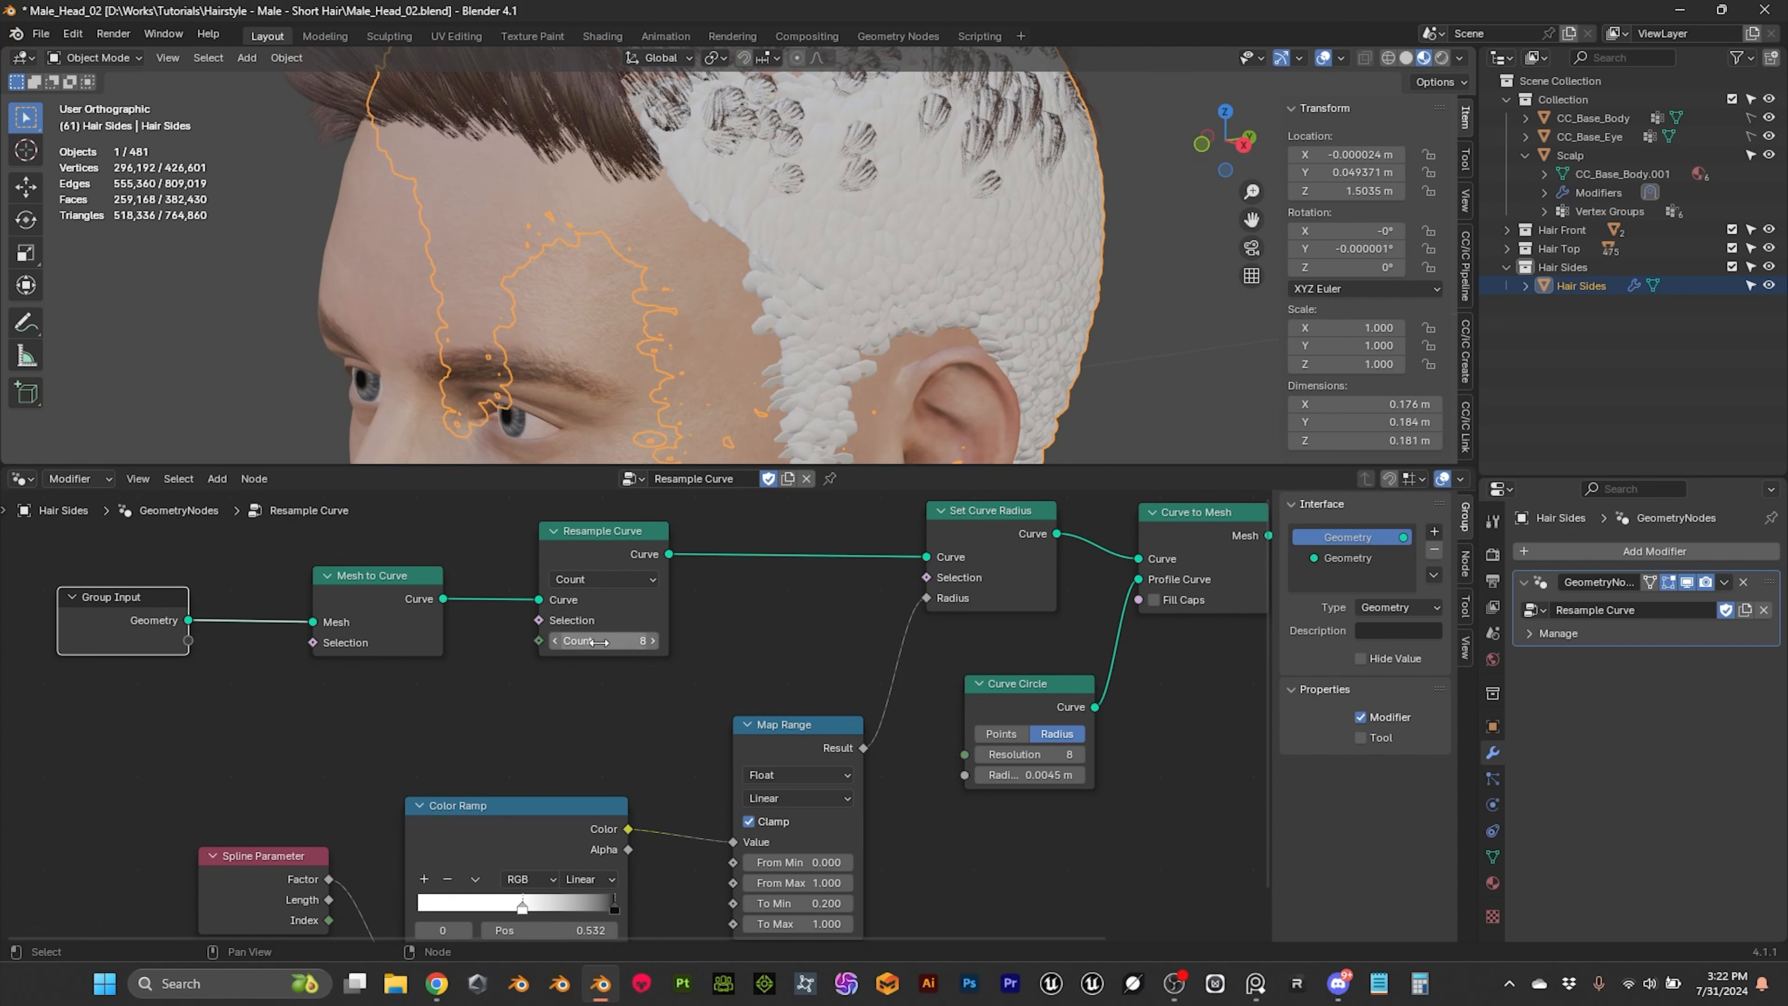
left_click_drag(538, 641, 136, 646)
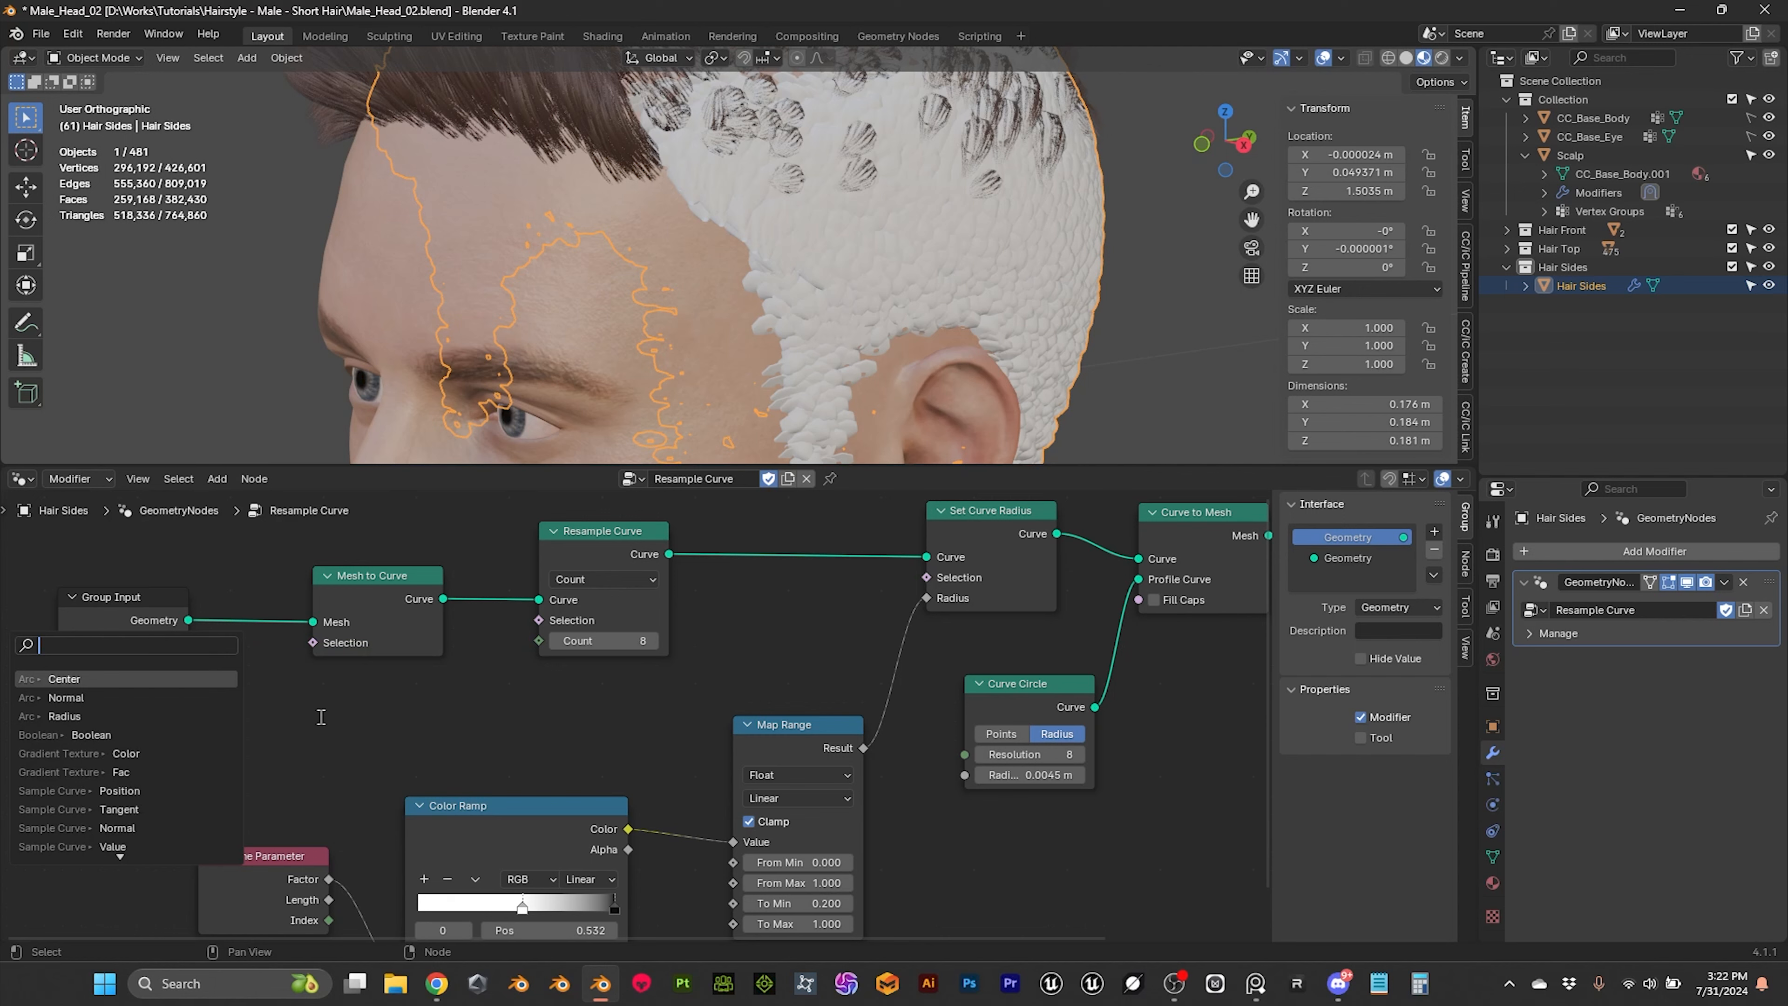
left_click(321, 717)
left_click(130, 630)
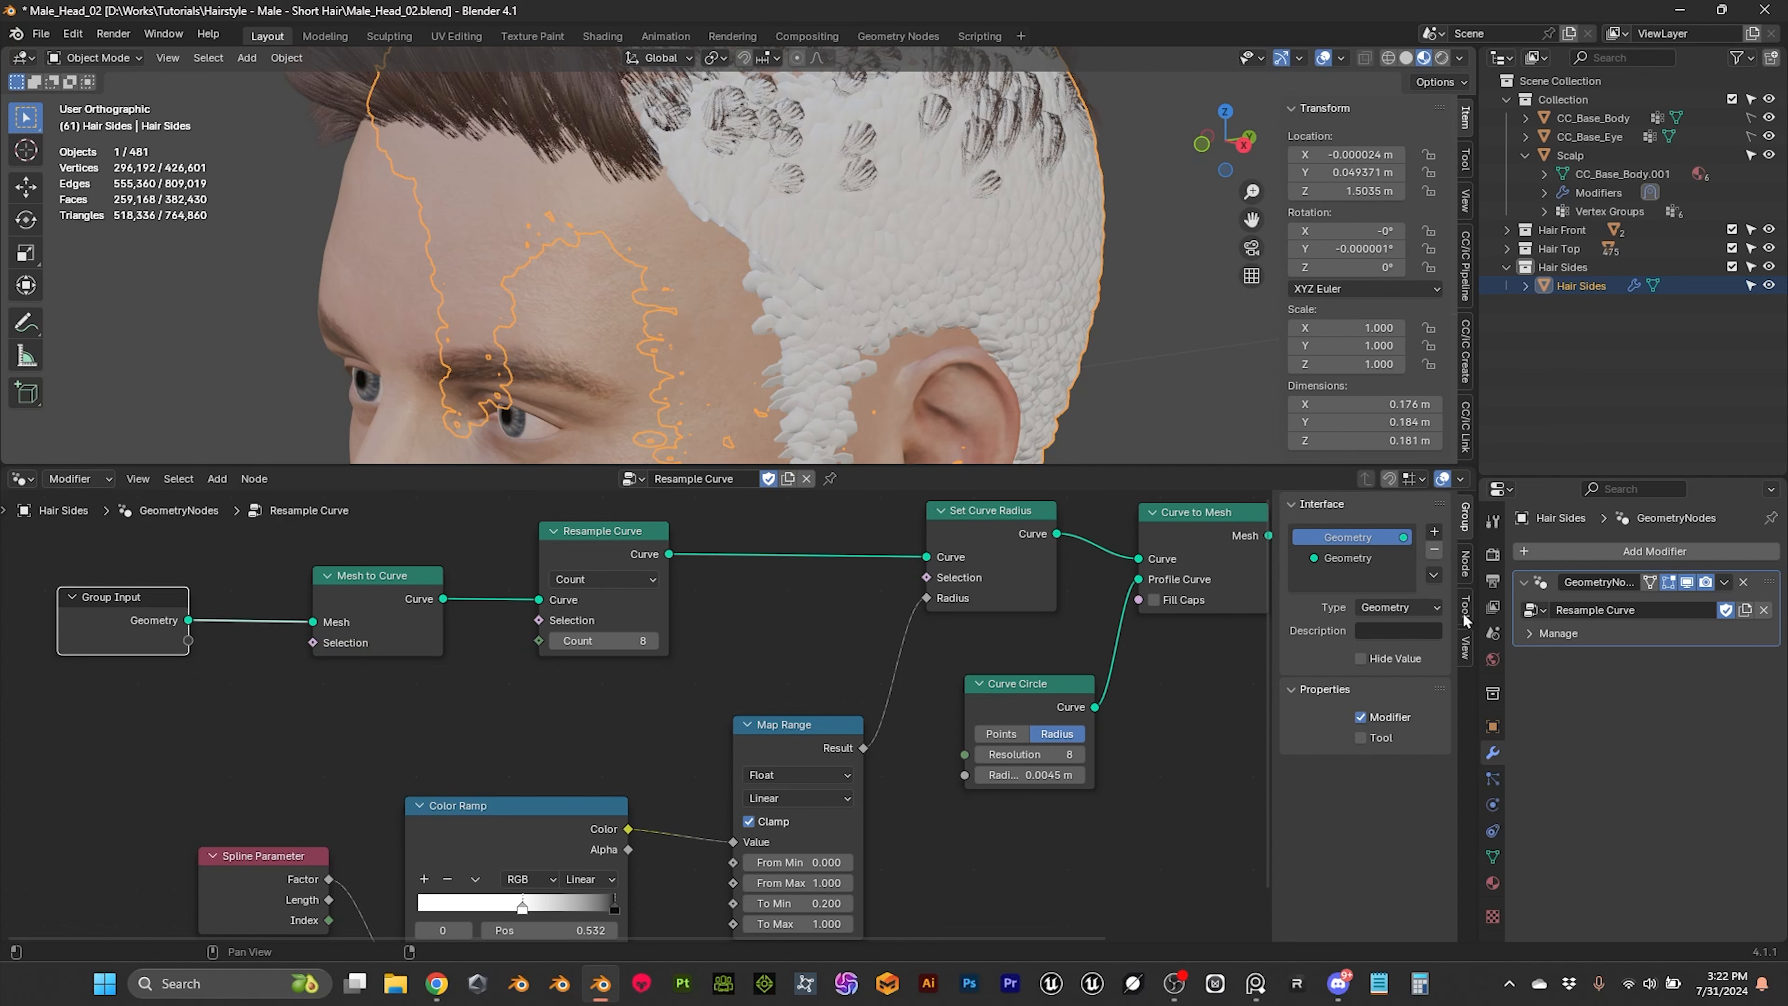
Step: Add a new input socket to the Resample Curve node group's interface
left_click(1466, 569)
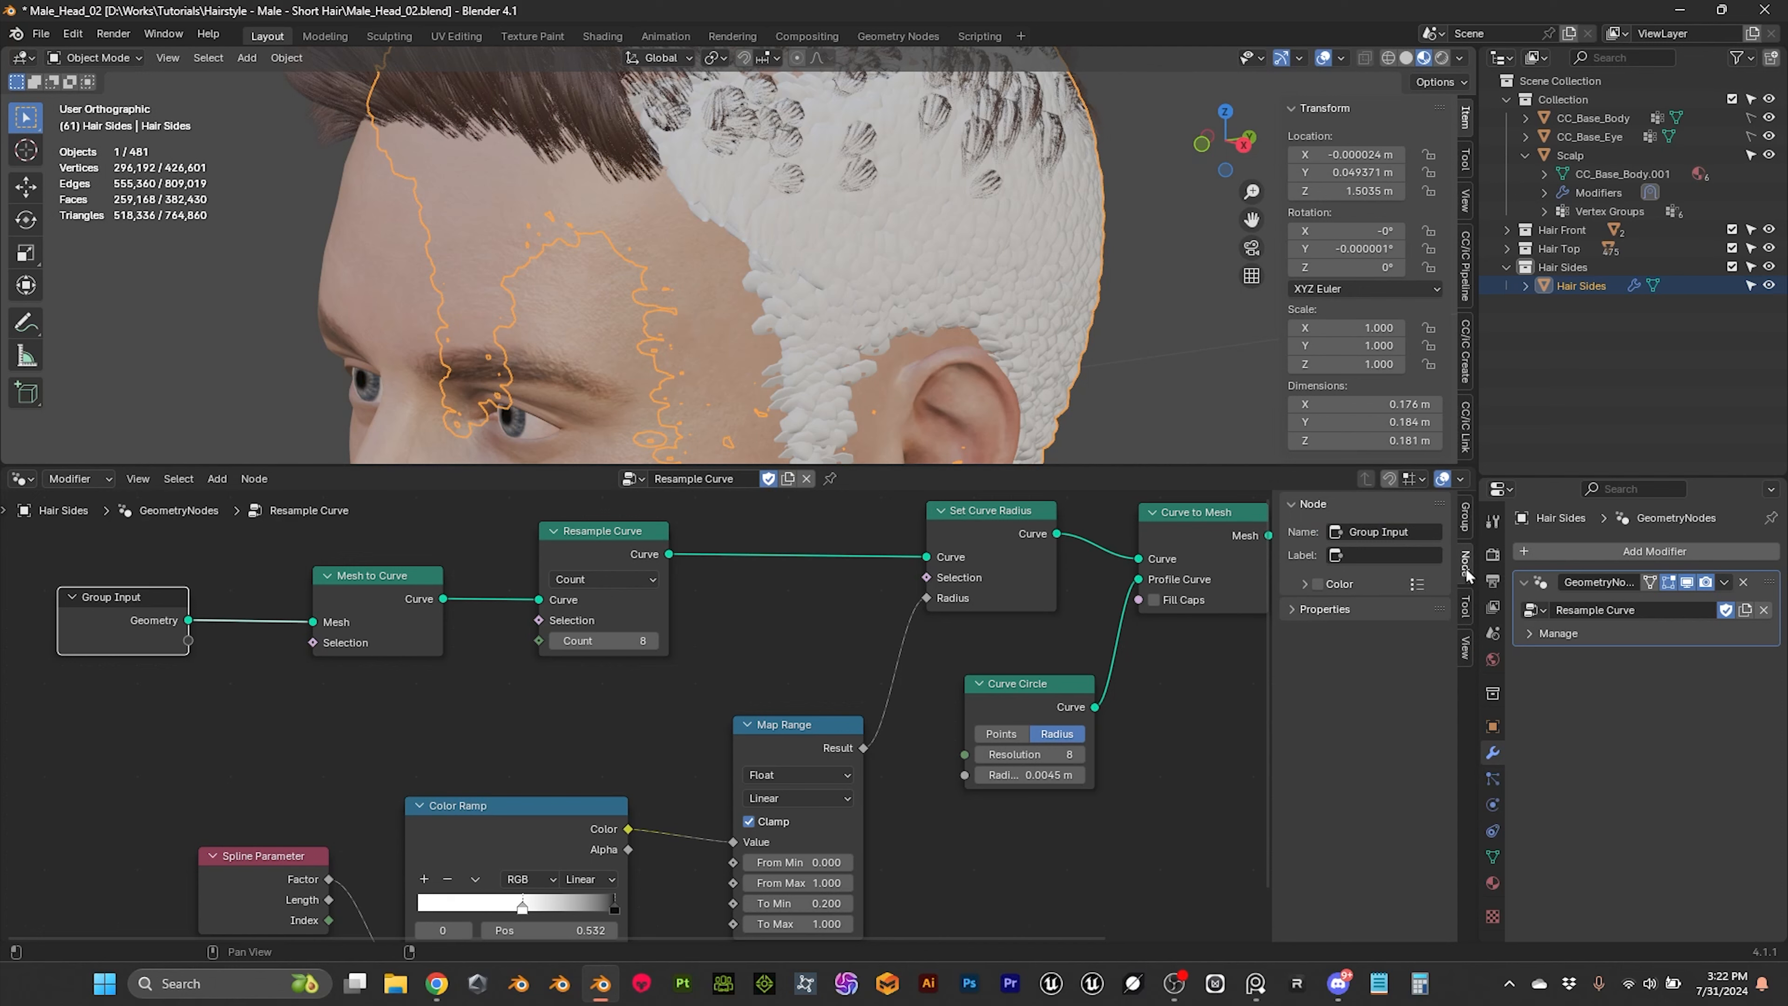
left_click(1470, 520)
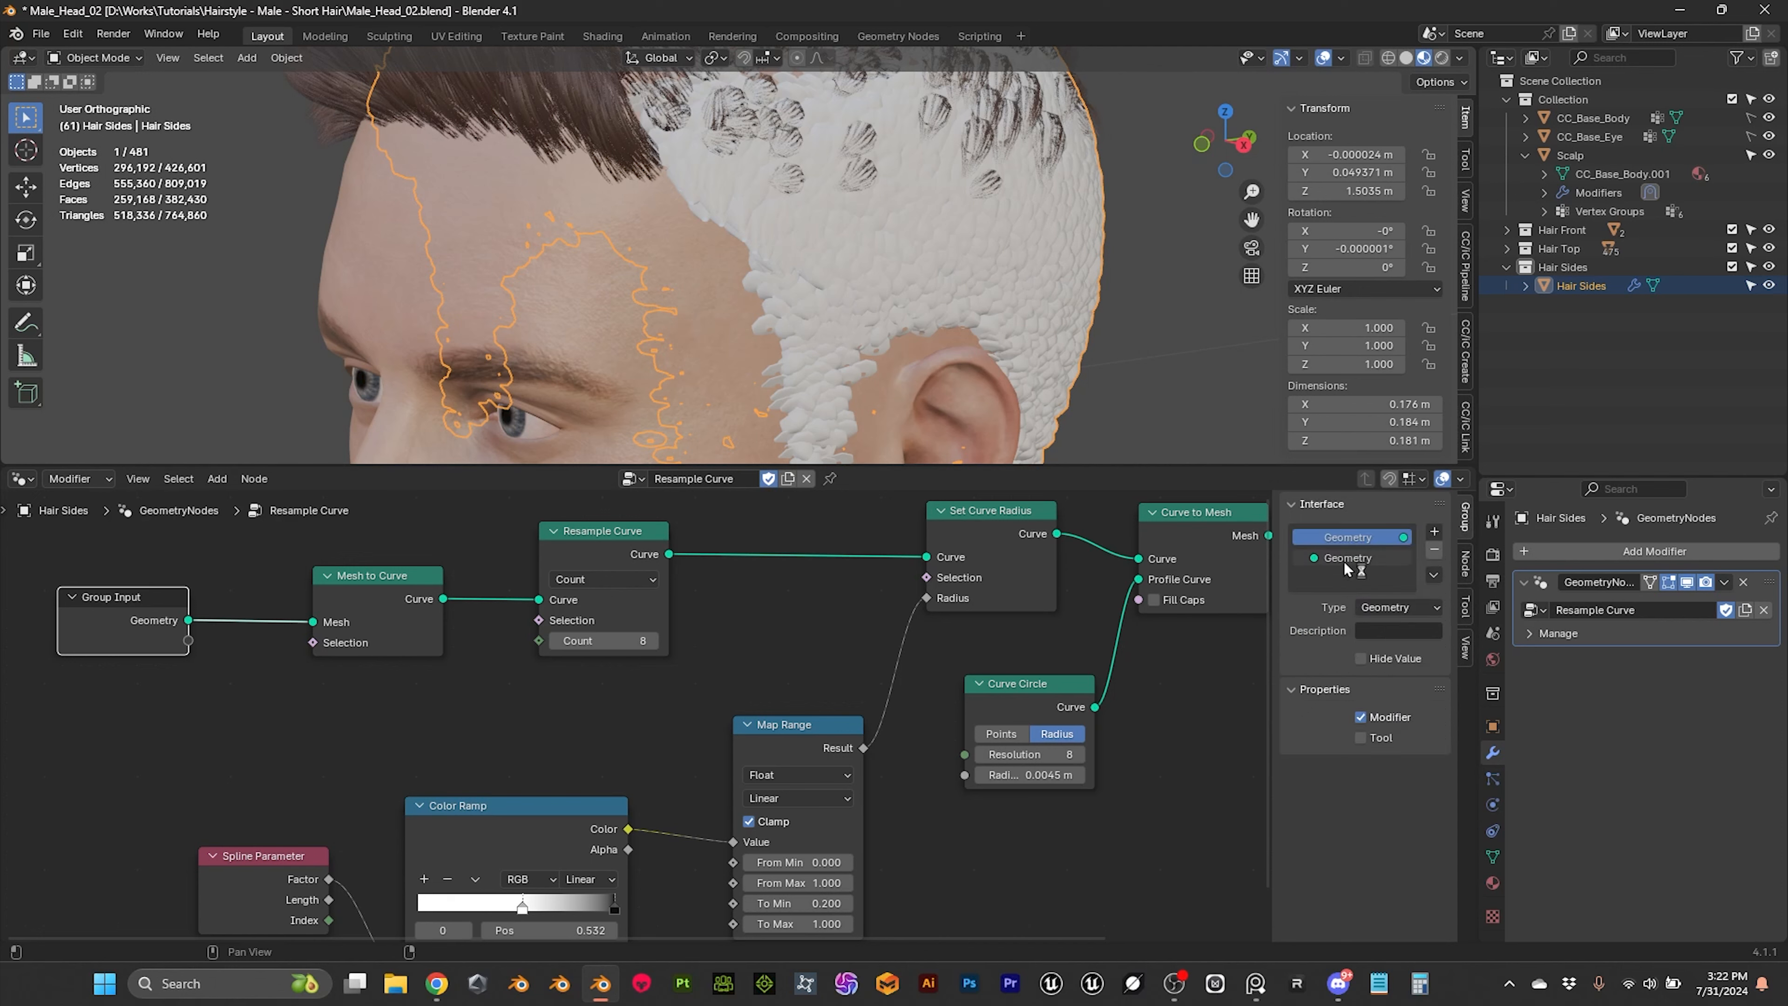
left_click(1435, 536)
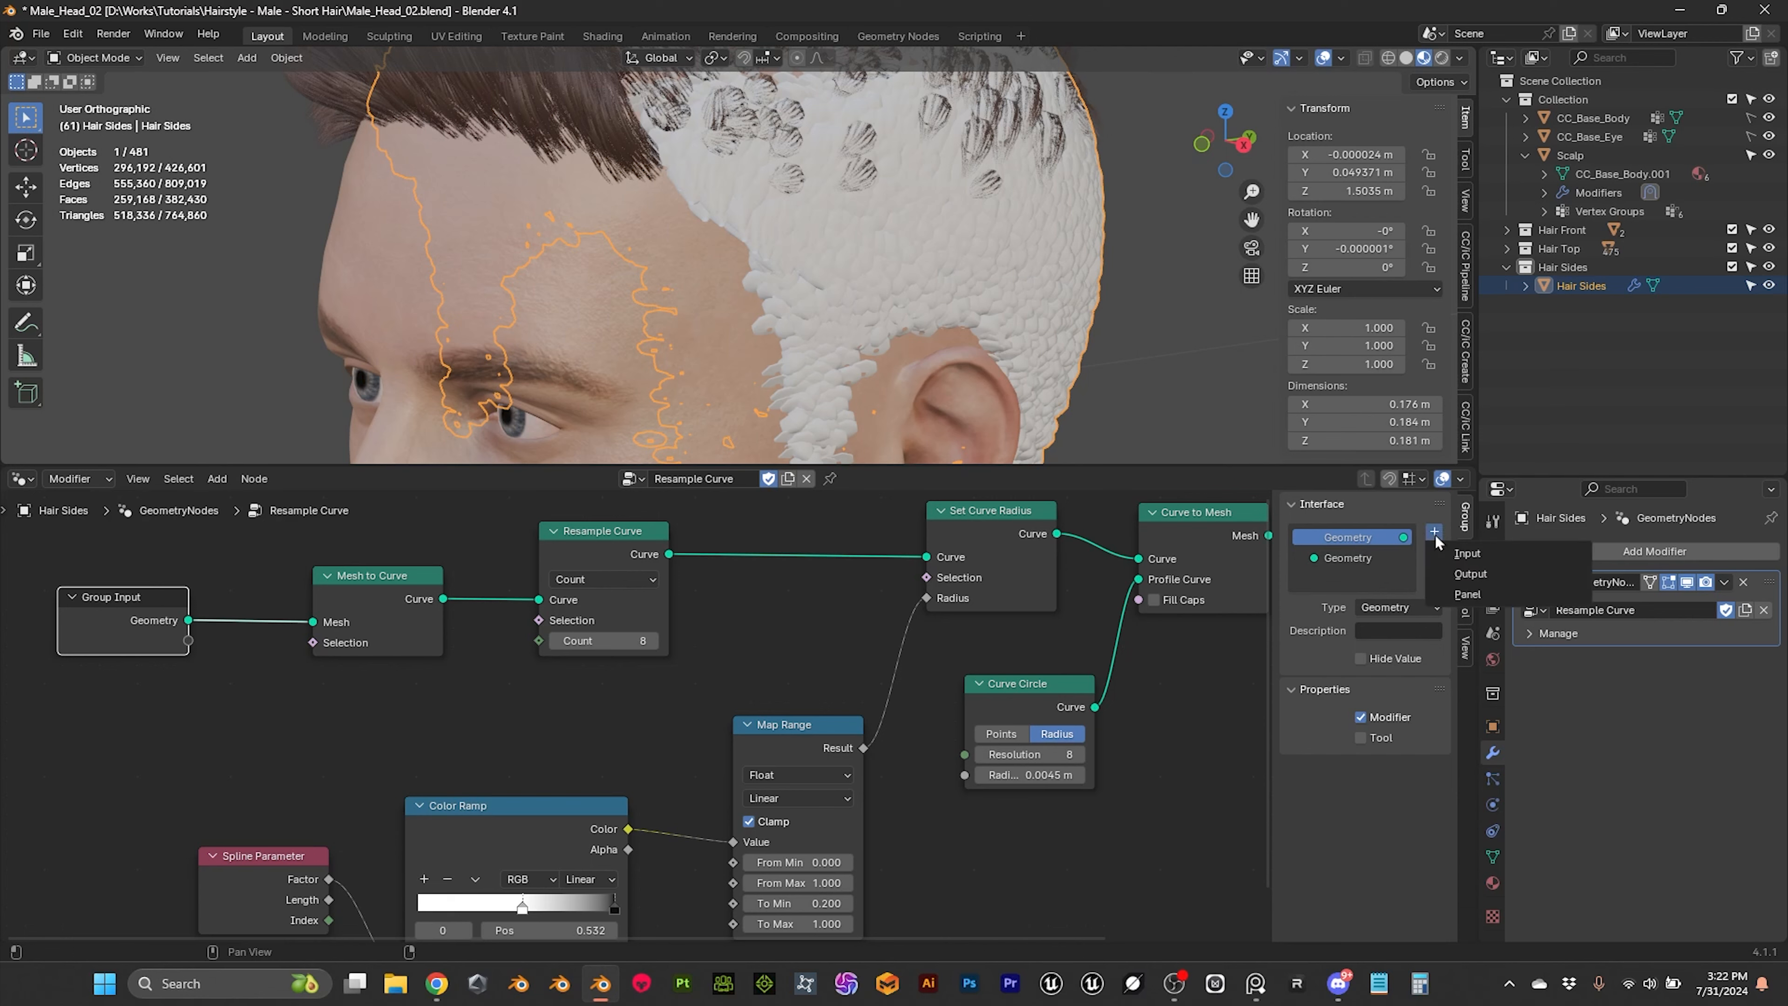
left_click(1479, 560)
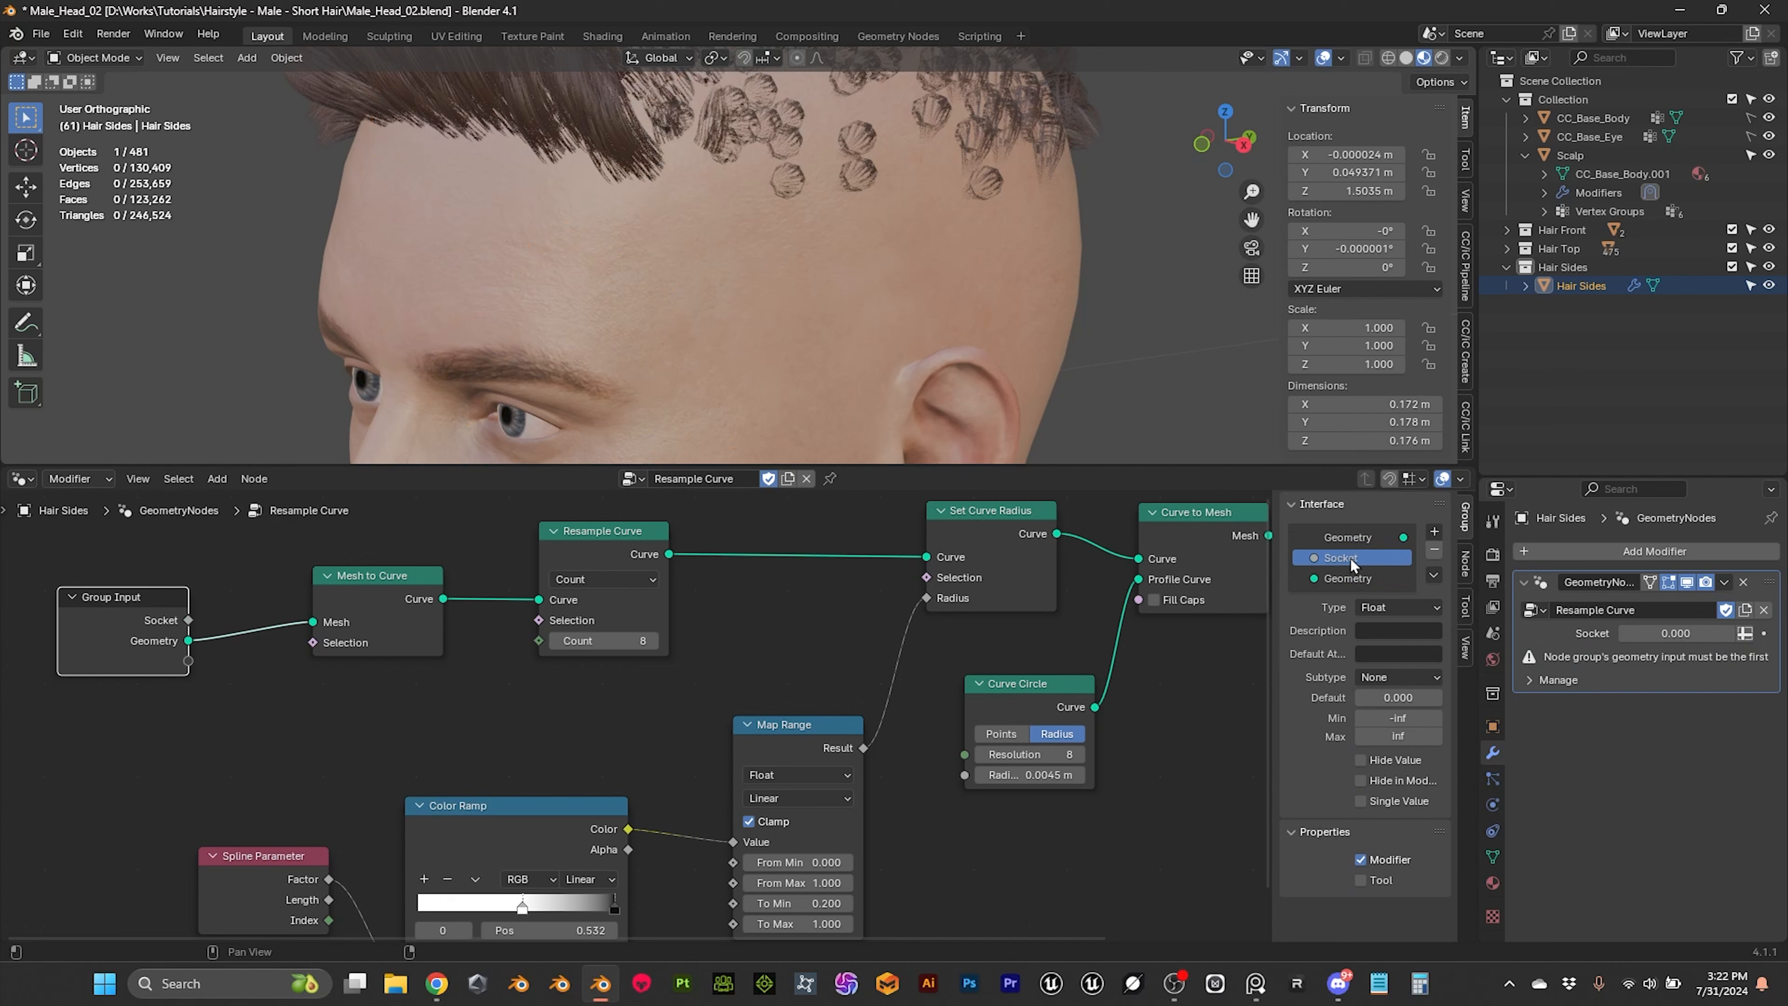
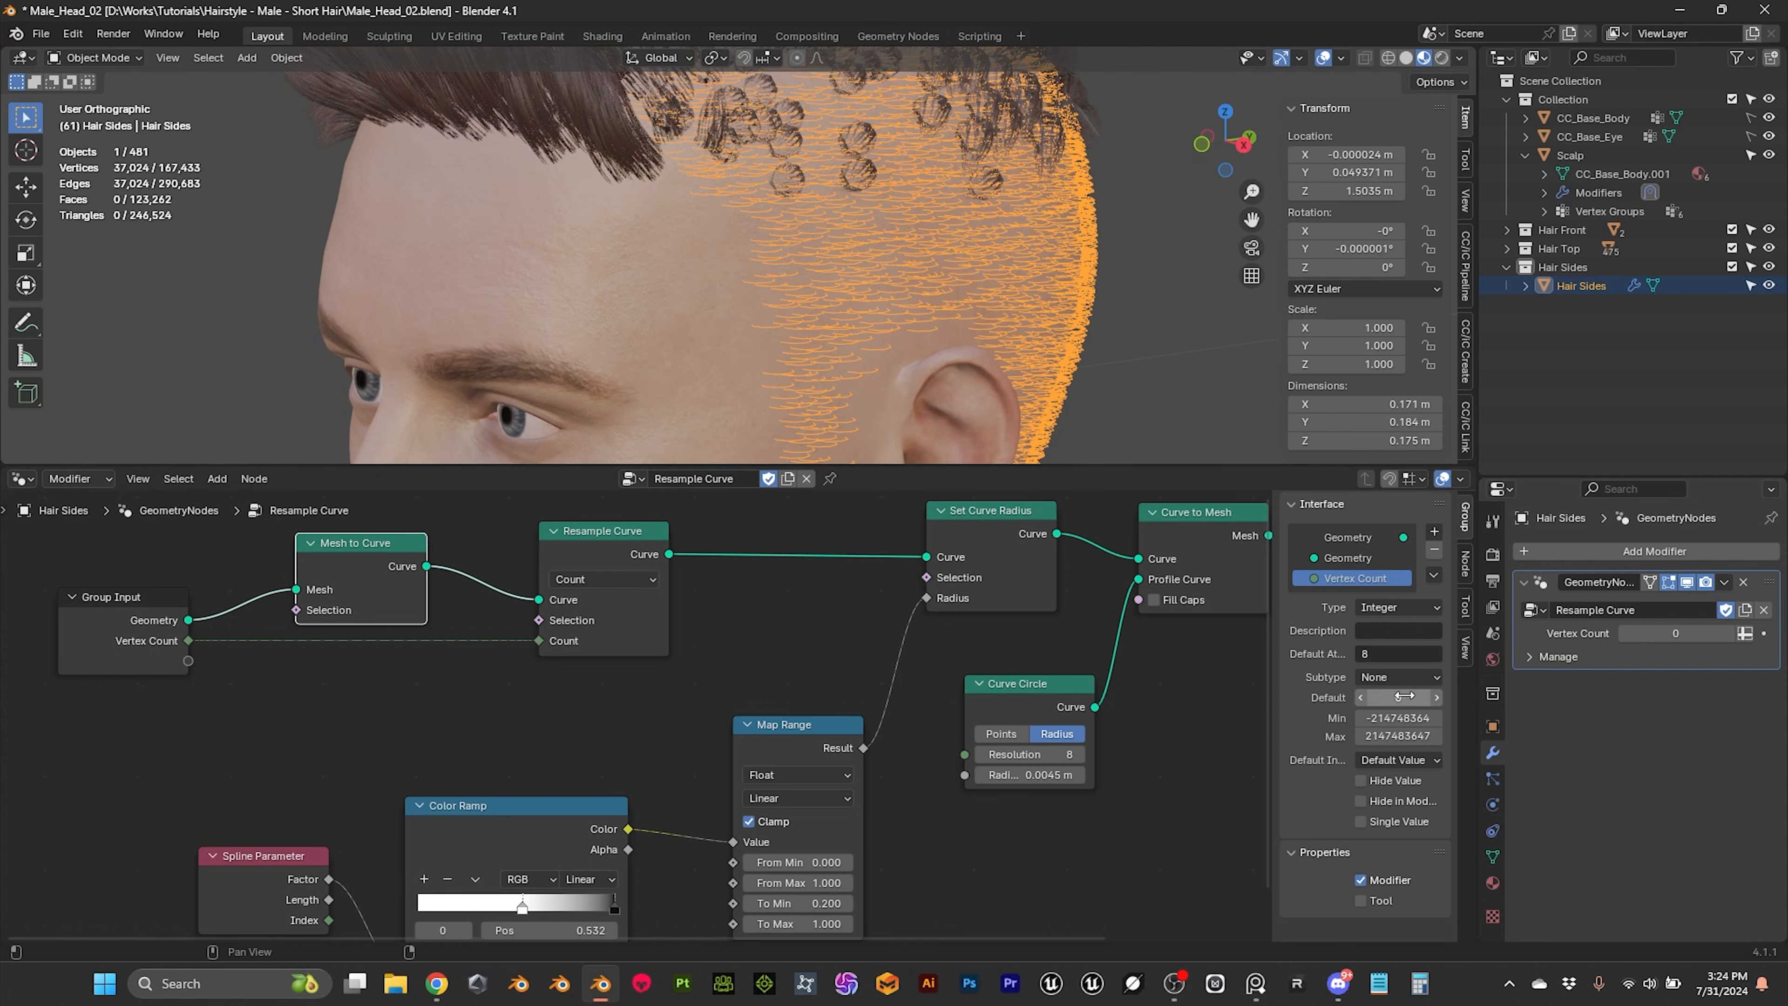
Step: Set the default value of the node group's Vertex Count input to 8
left_click(1393, 655)
double_click(1398, 697)
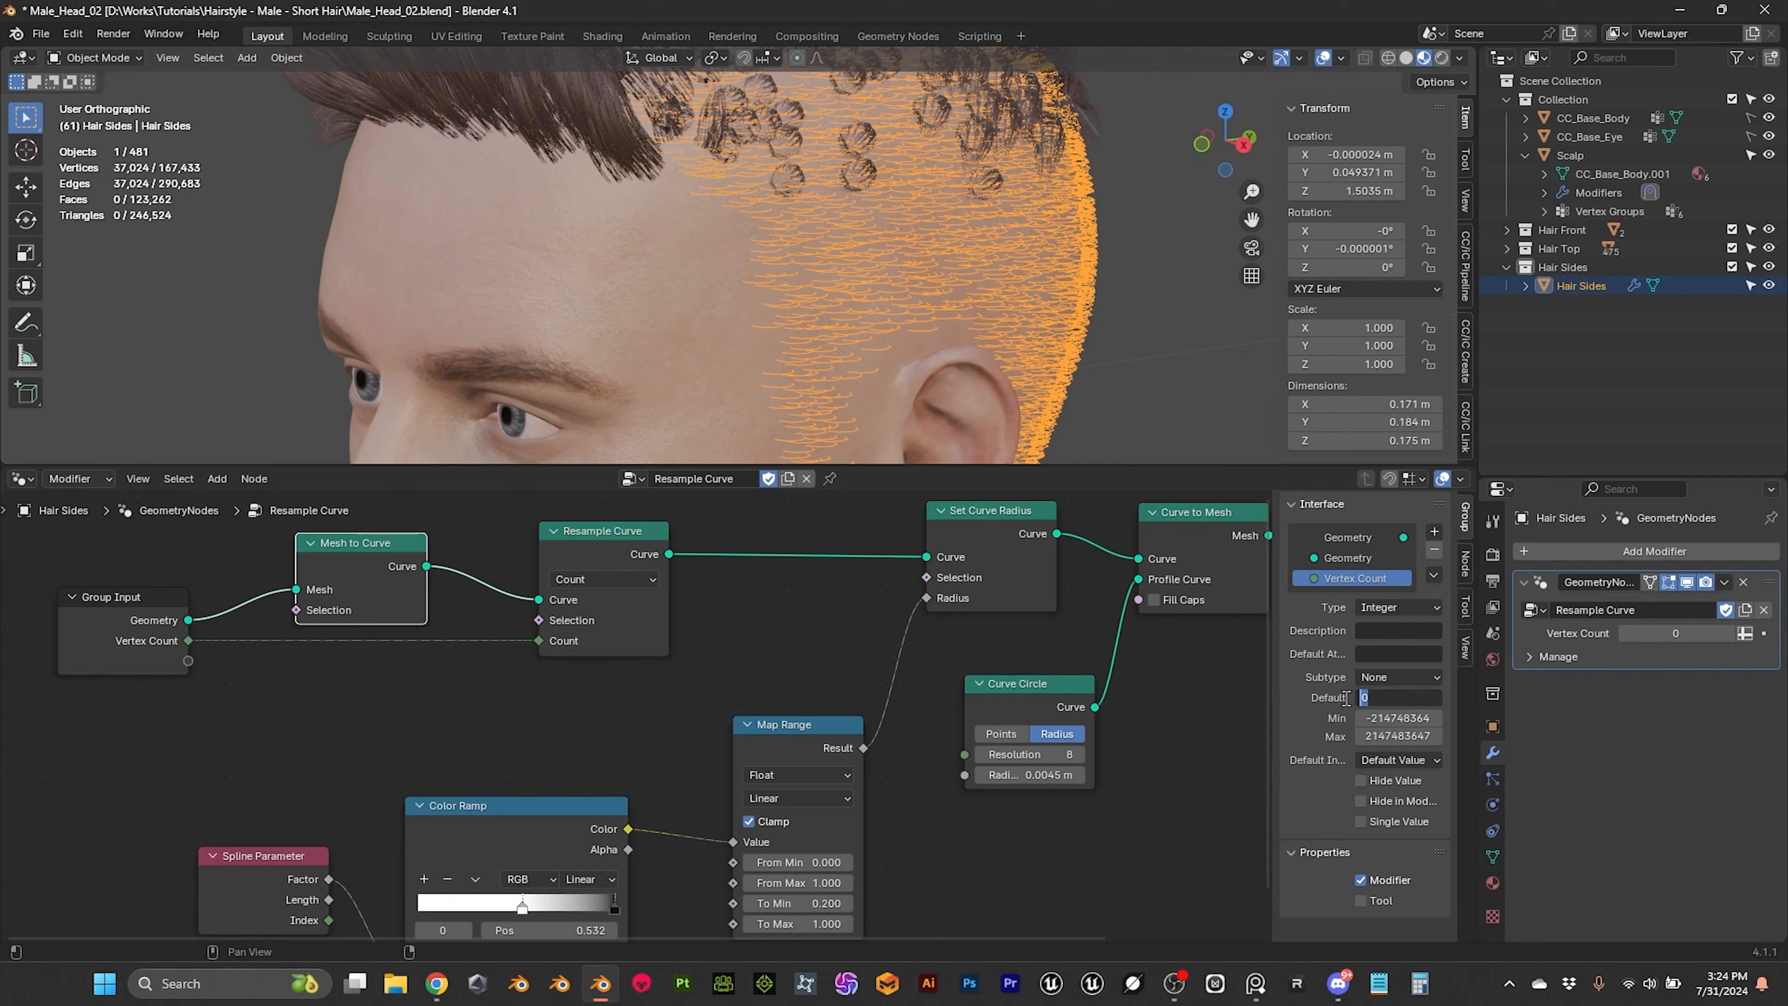
key("Return")
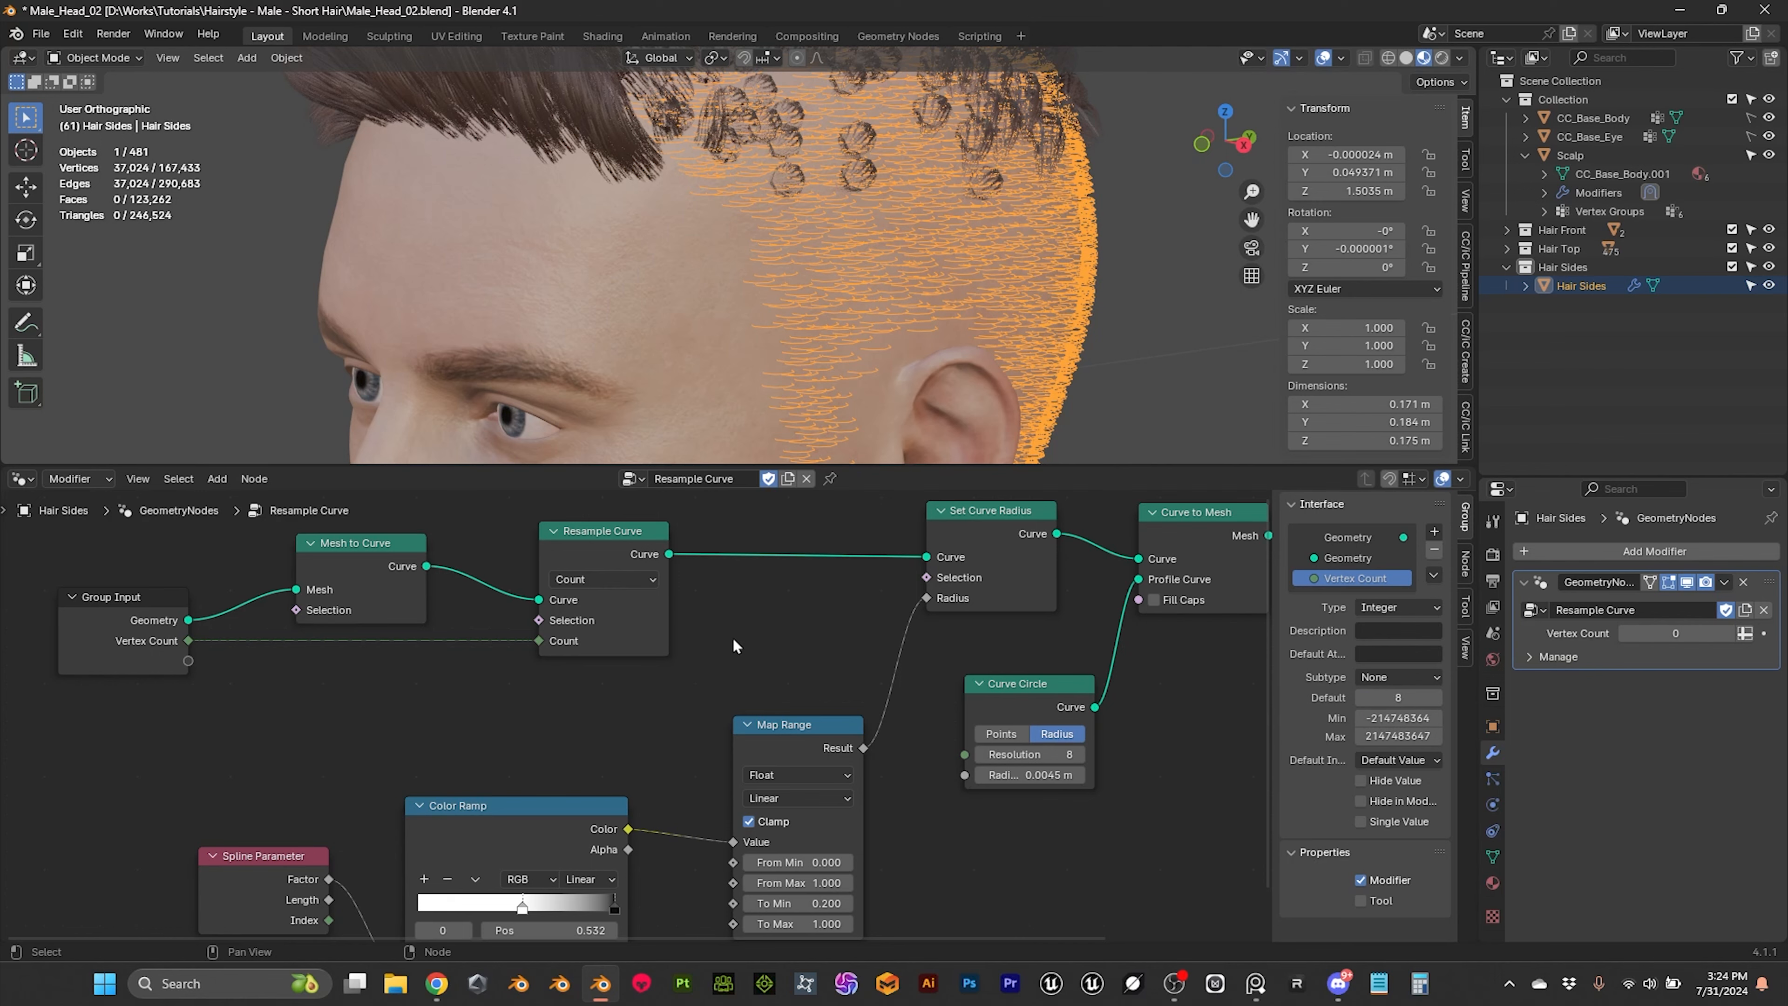
Step: Raise the Vertex Count to 4 in the Hair Sides Geometry Nodes modifier
middle_click_drag(961, 229, 842, 326)
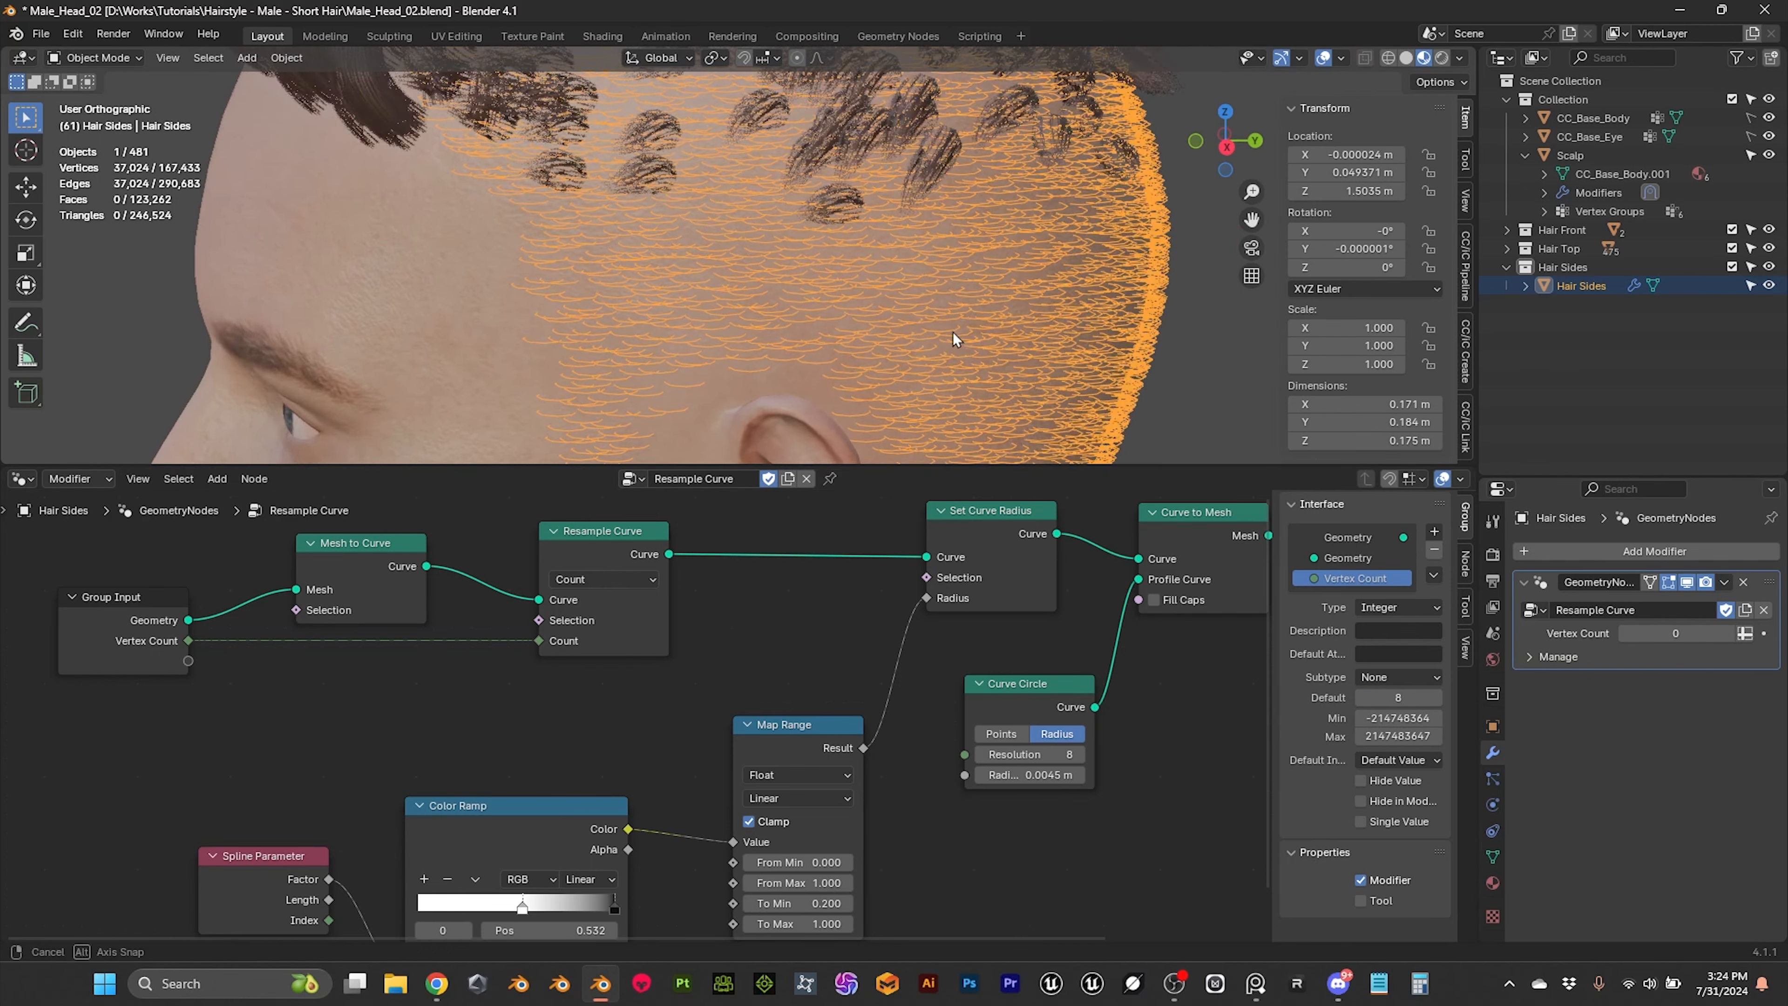
left_click(1731, 633)
left_click(1730, 634)
left_click(1730, 633)
left_click(1731, 633)
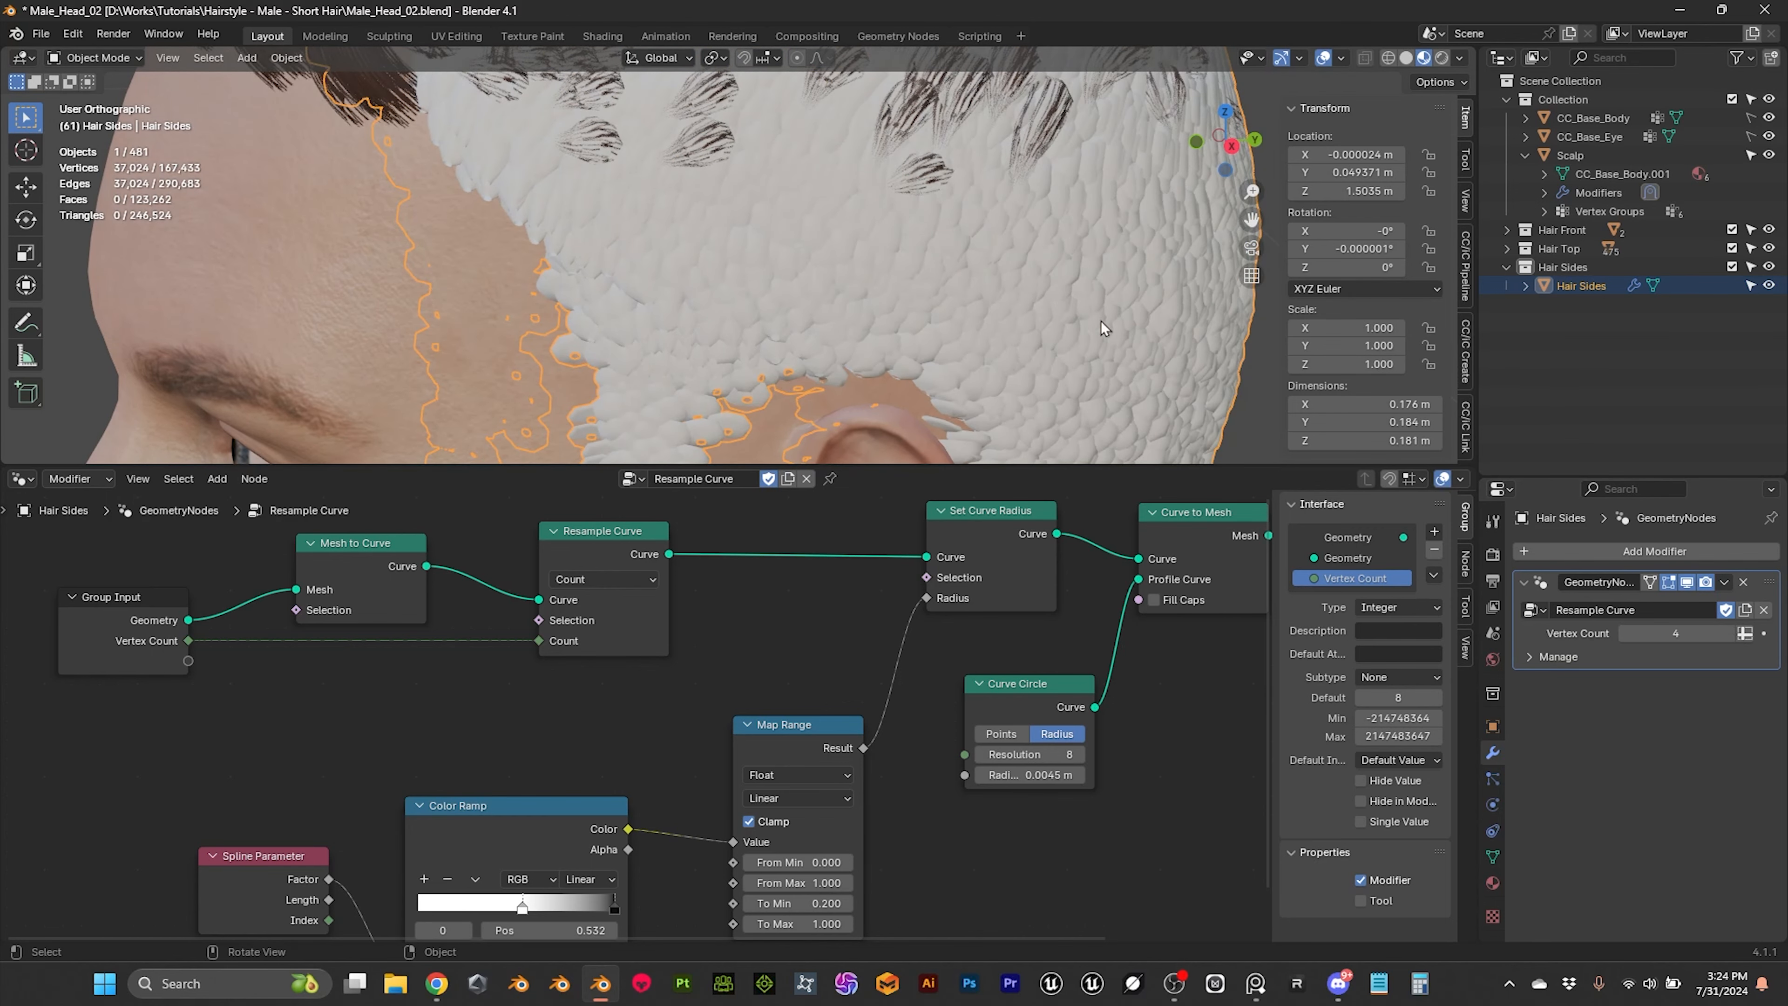
scroll(1103, 327, "down", 5)
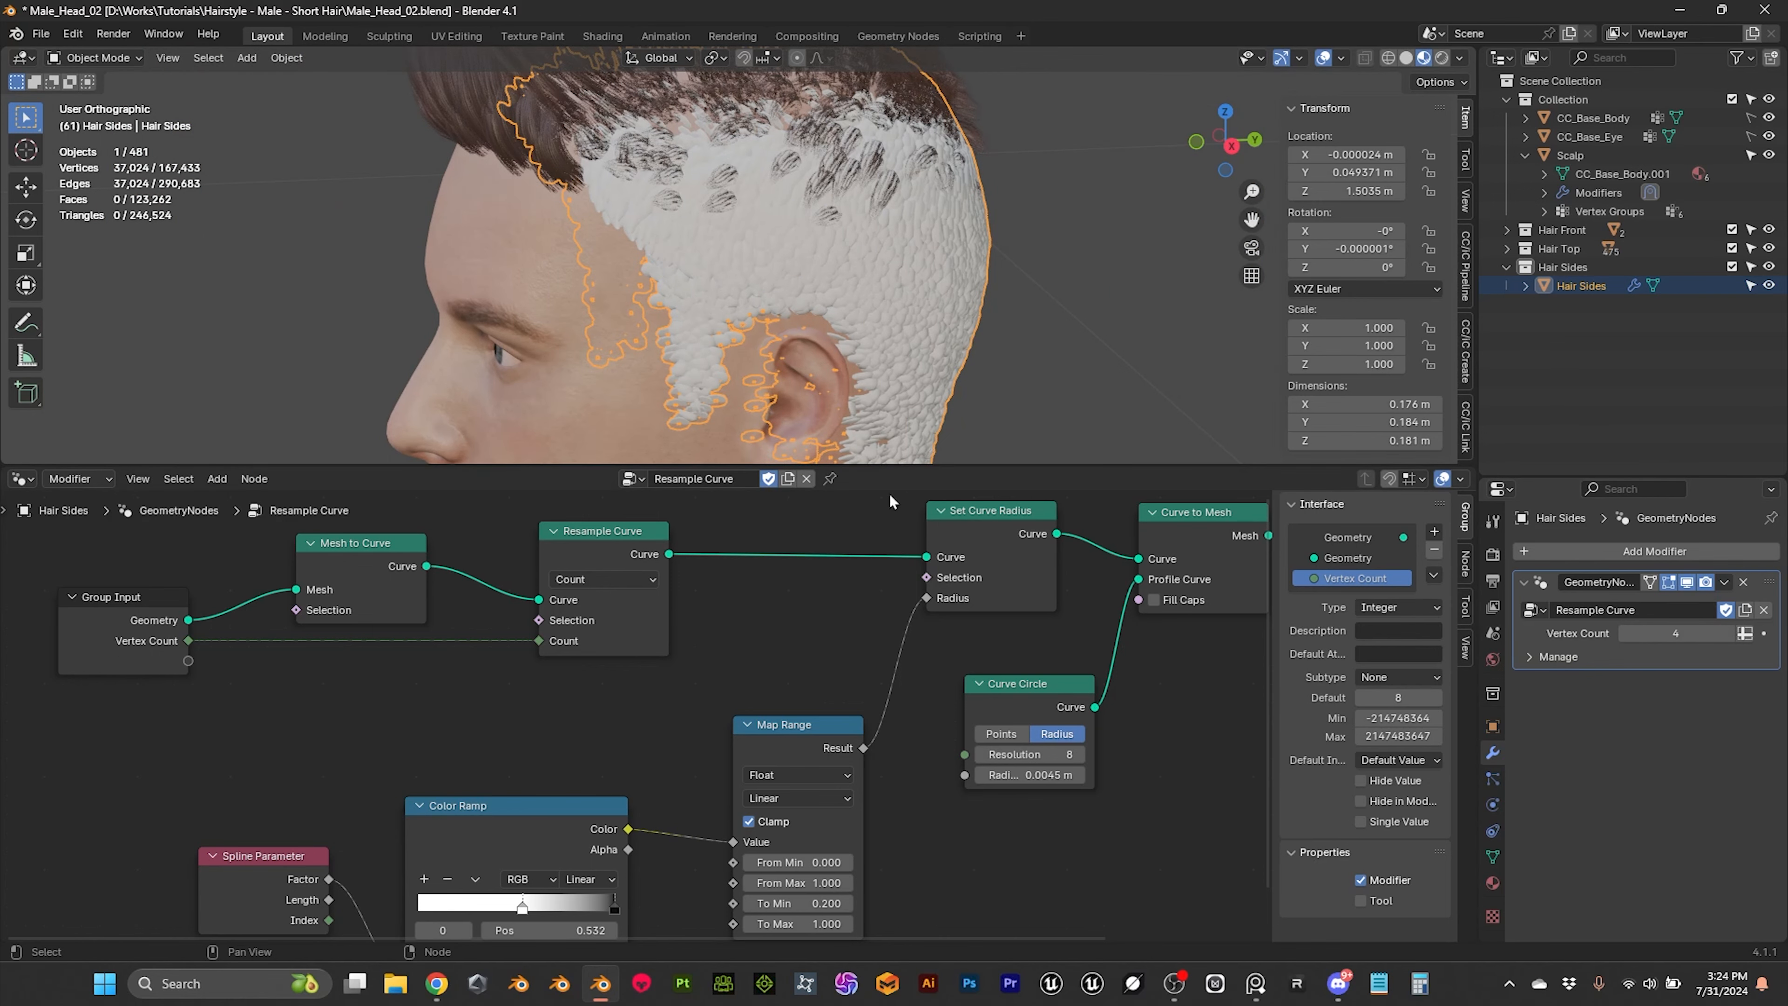
Step: Shrink the node editor to enlarge the 3D viewport, and apply the Geometry Nodes modifier on Hair Sides
left_click_drag(913, 466, 913, 873)
left_click(1140, 590)
middle_click_drag(1141, 590, 1074, 468)
scroll(1042, 430, "up", 3)
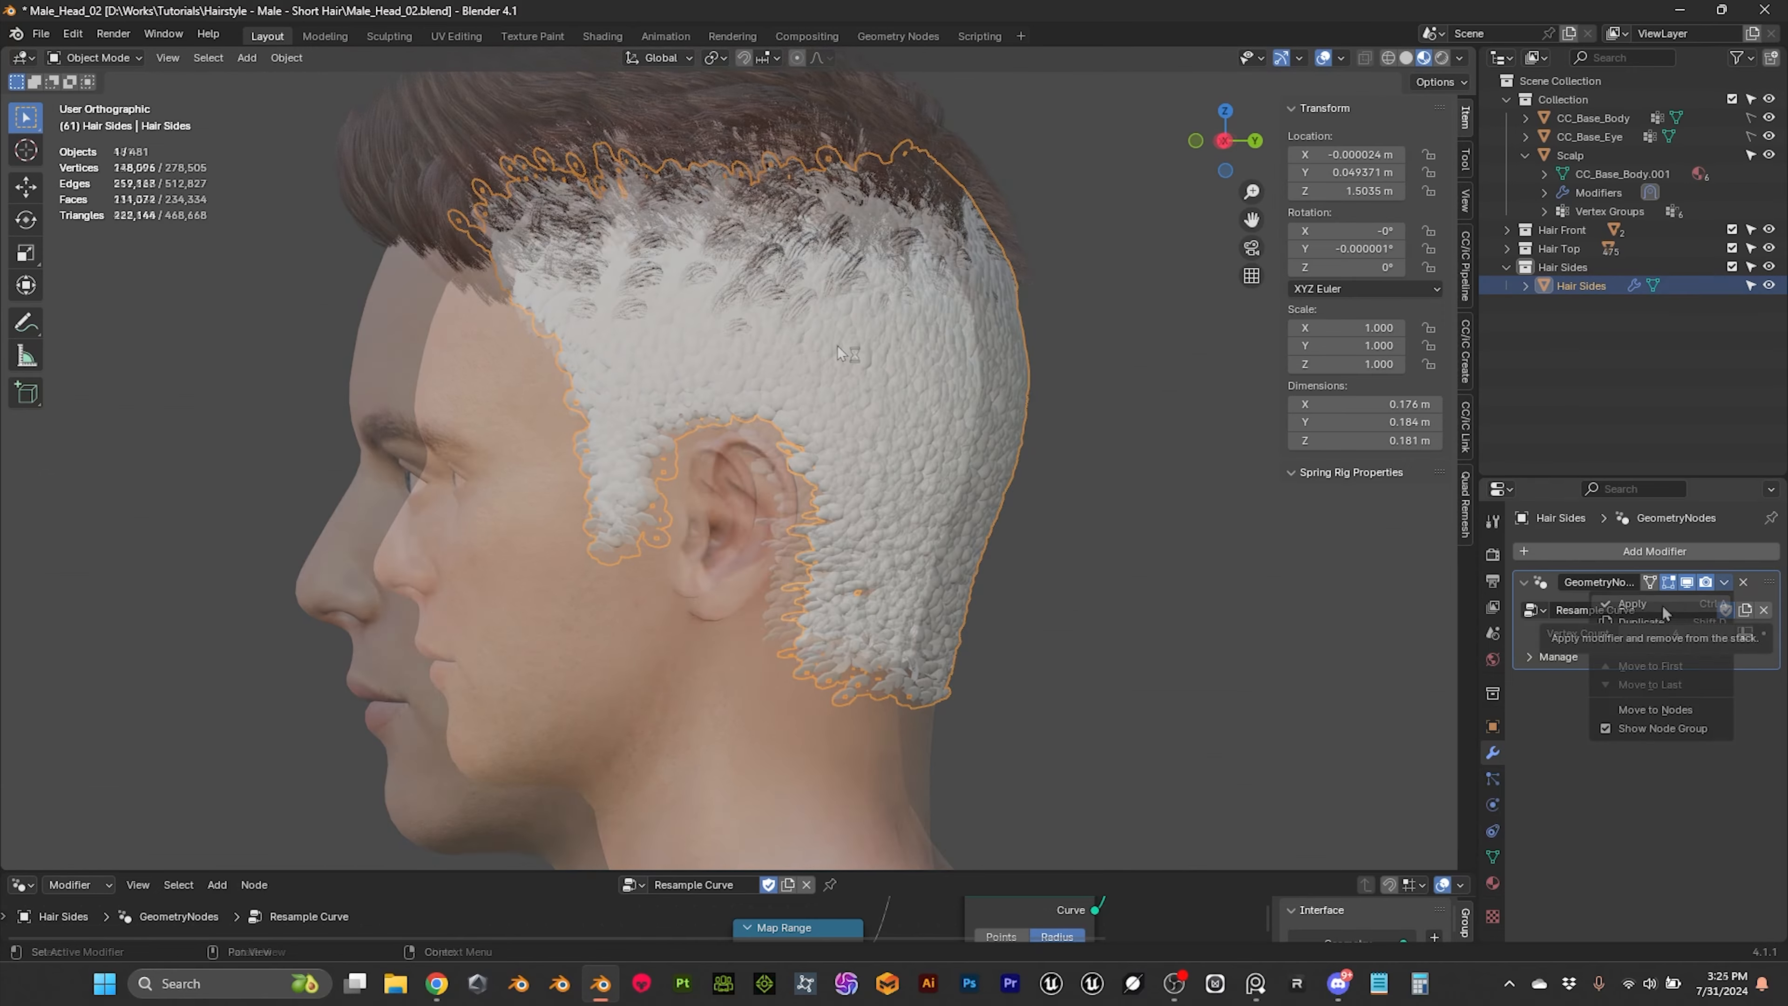
left_click(1662, 605)
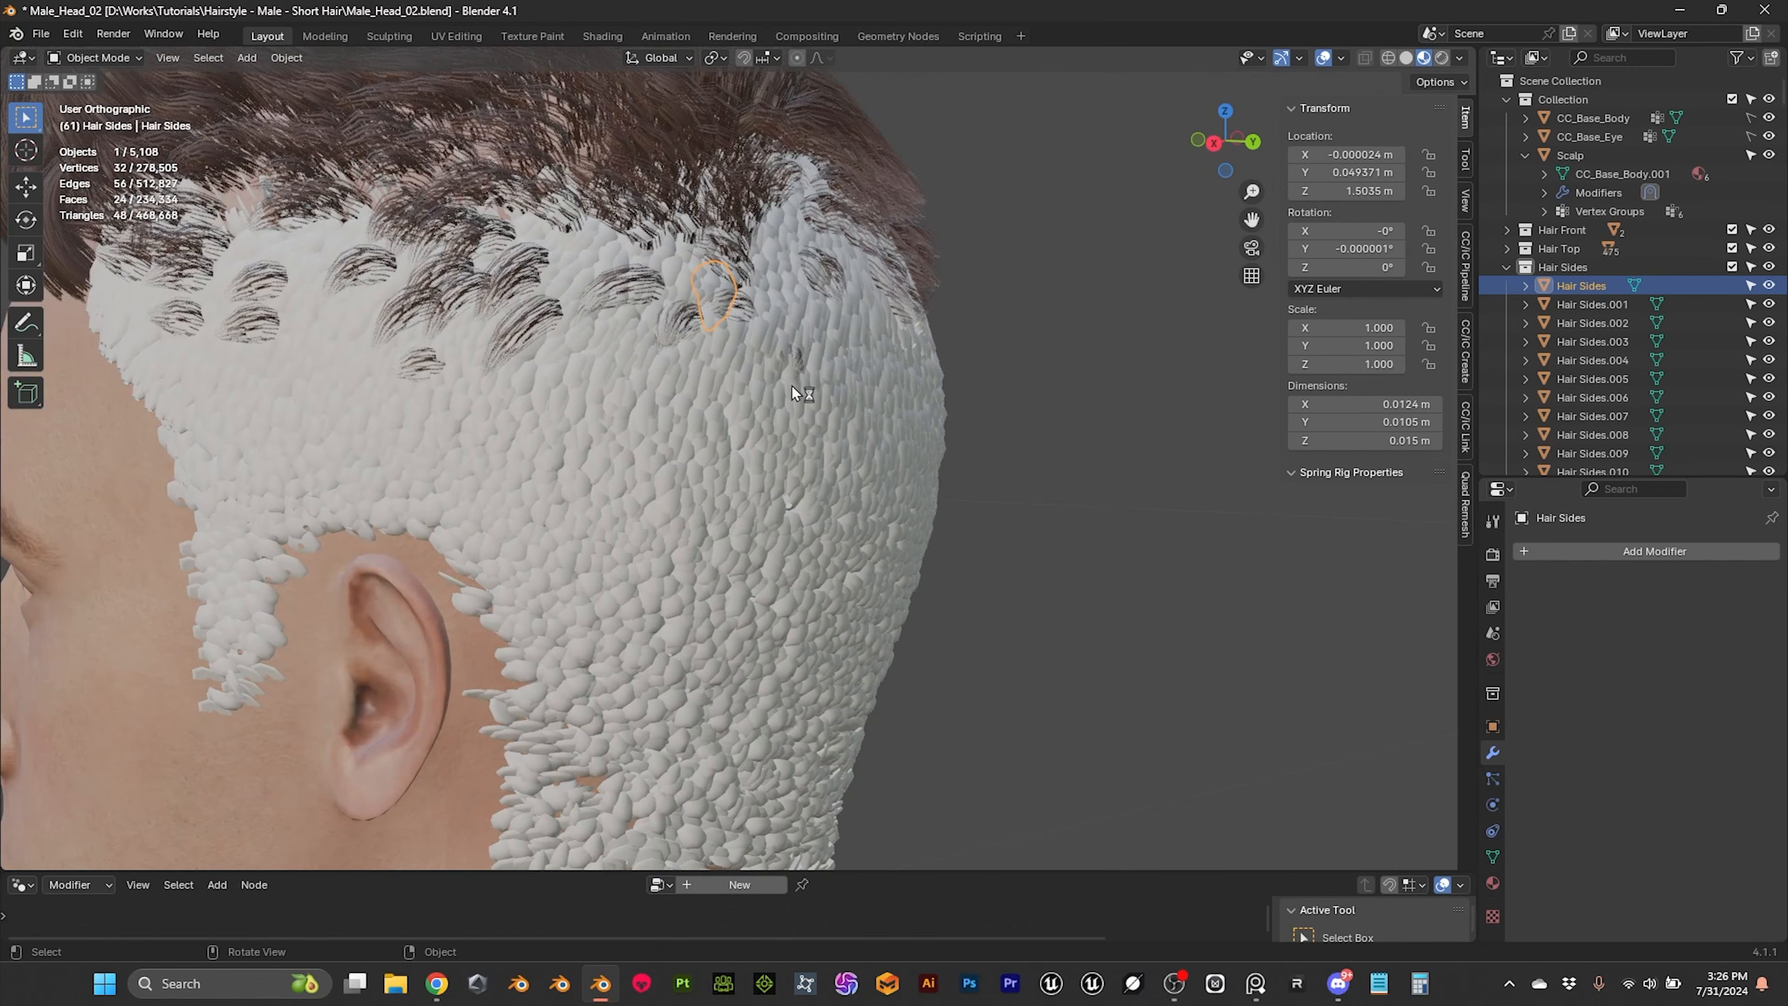
middle_click_drag(792, 386, 428, 322)
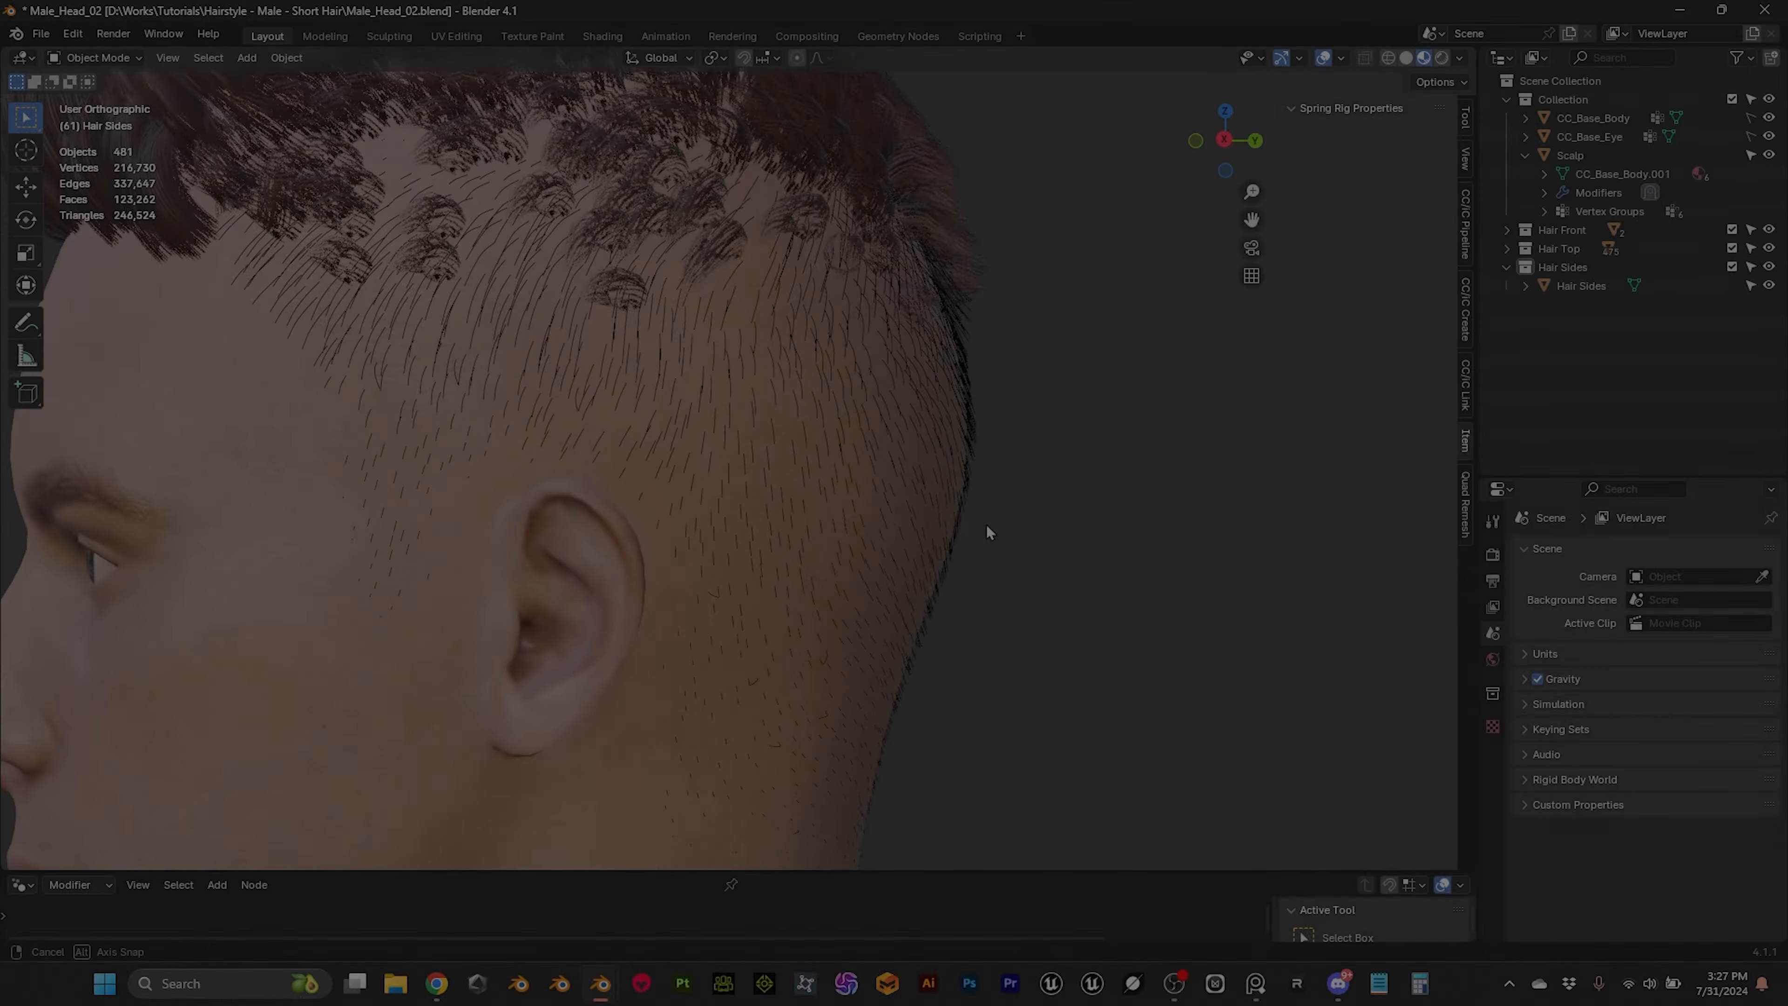
Step: Add a Geometry Nodes modifier to the combed Hair Sides strands and assign it the Resample Curve node group
middle_click_drag(987, 533, 1020, 536)
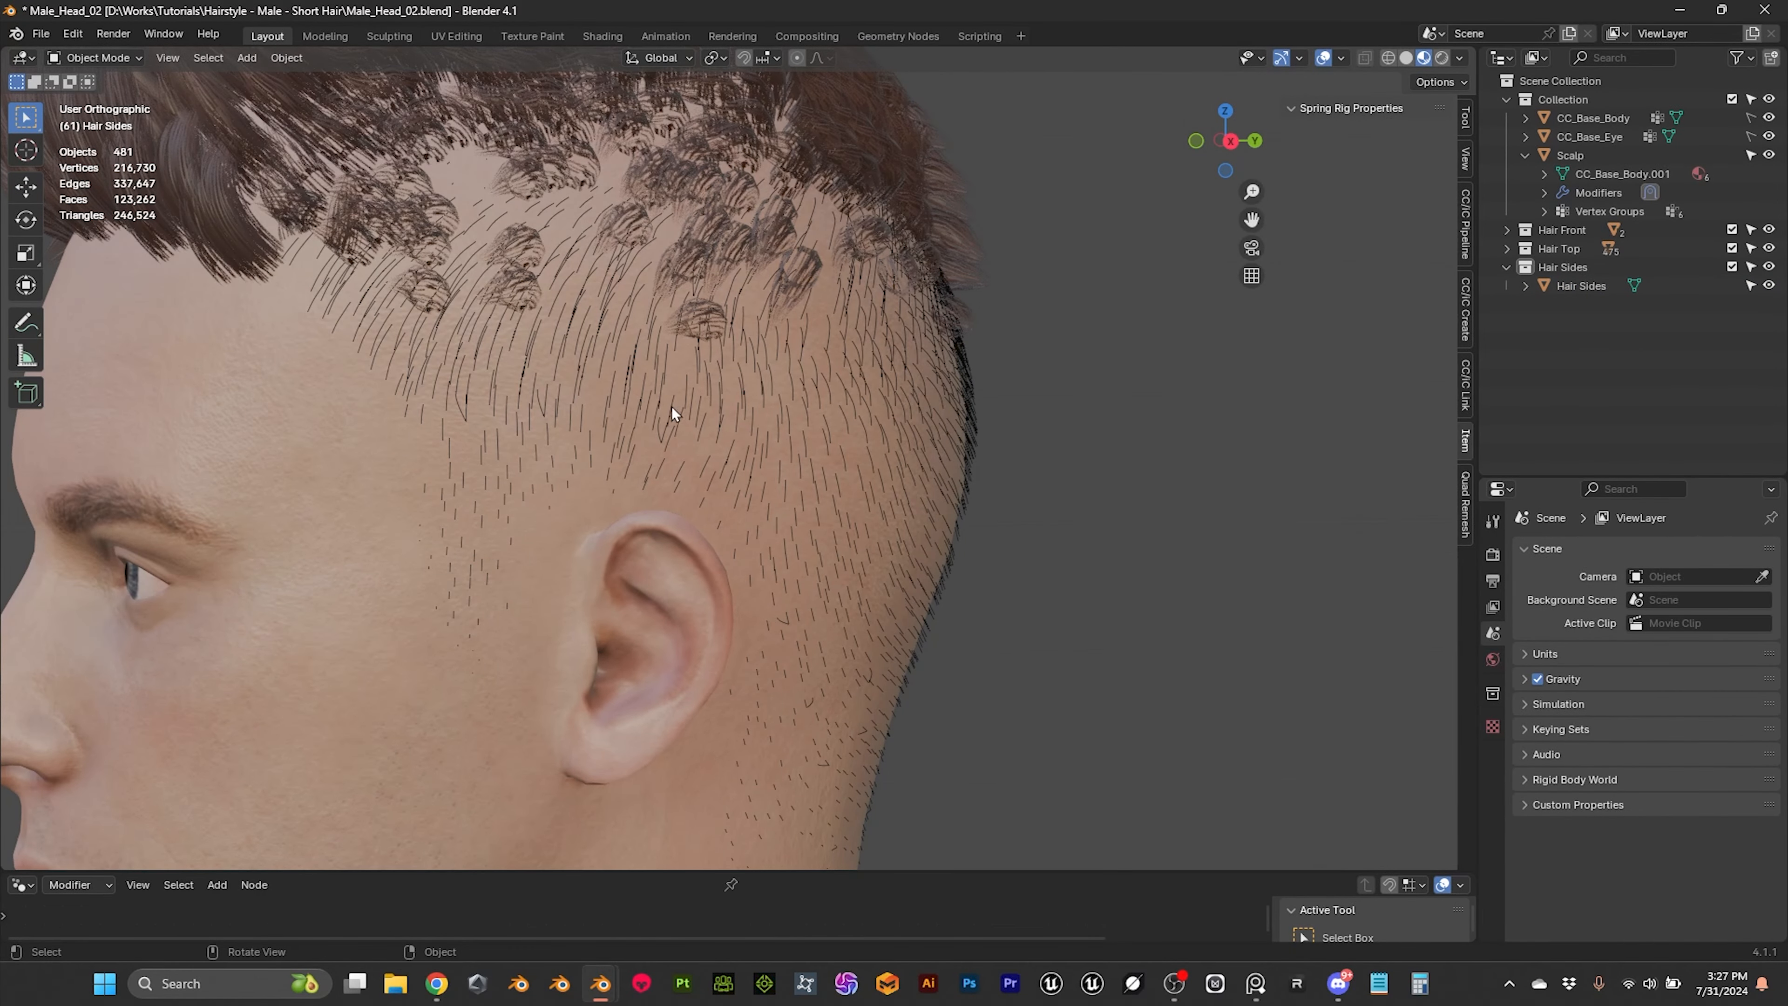
left_click(641, 402)
middle_click_drag(668, 399, 697, 446)
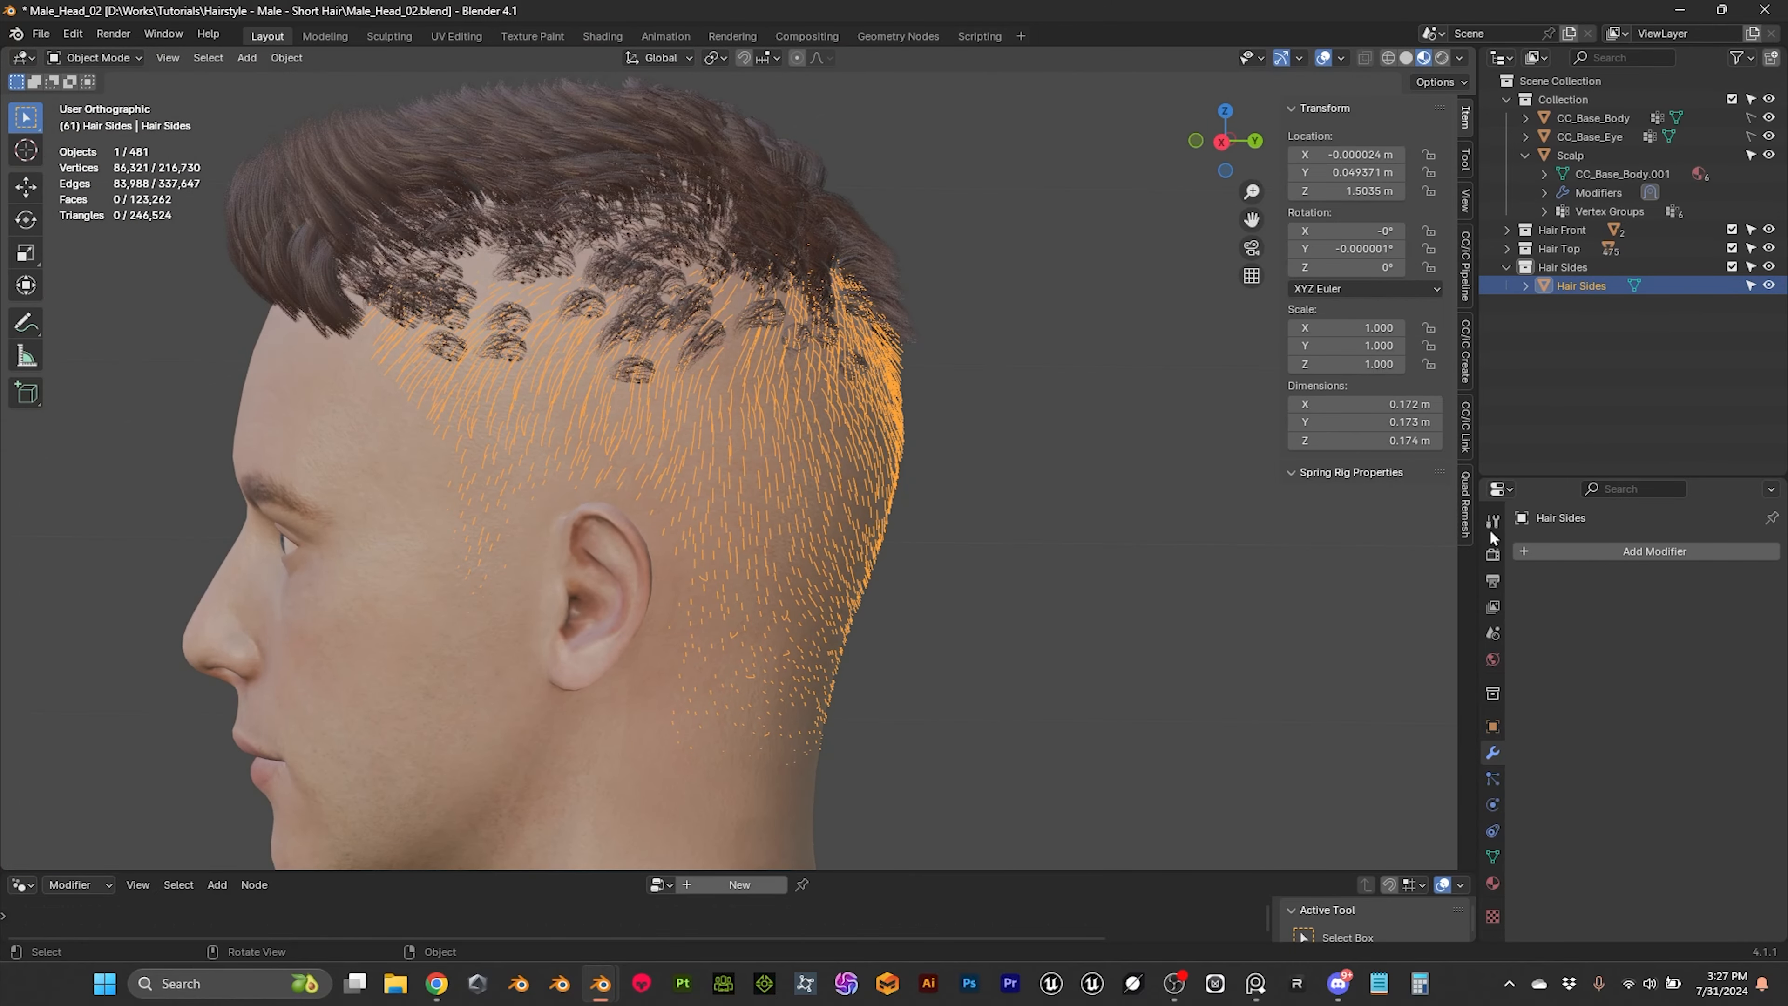
left_click(1575, 556)
left_click(1528, 560)
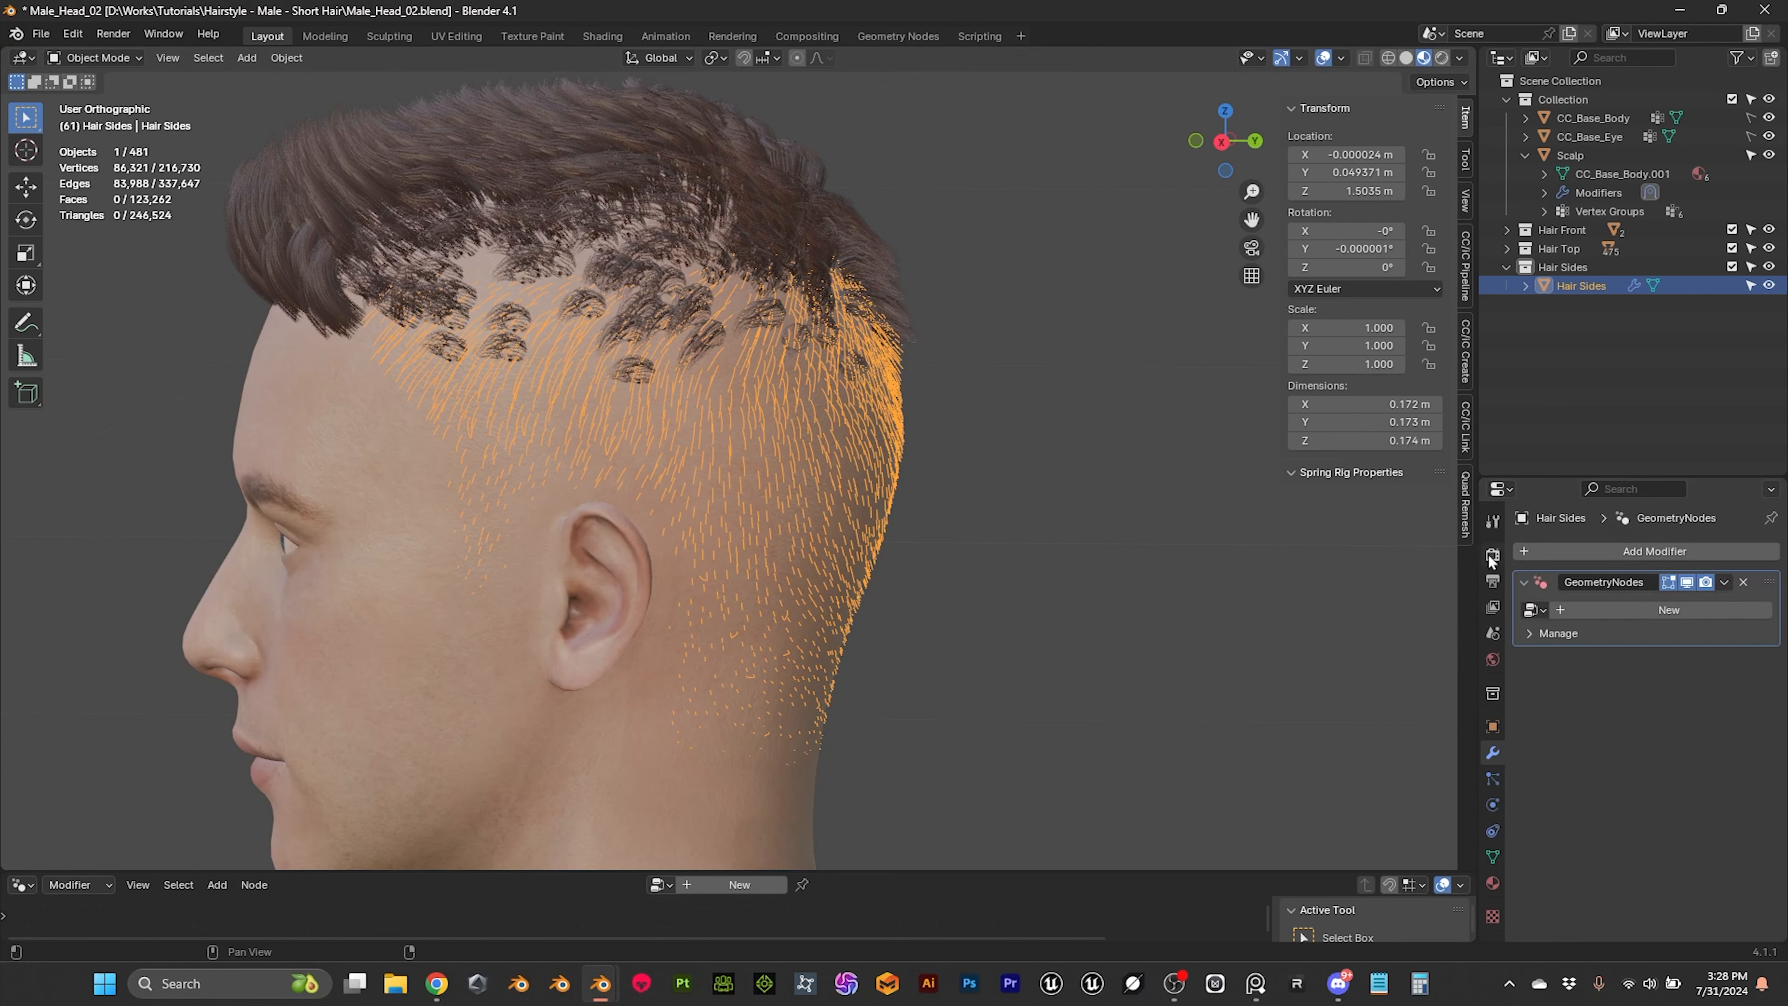
left_click(1535, 610)
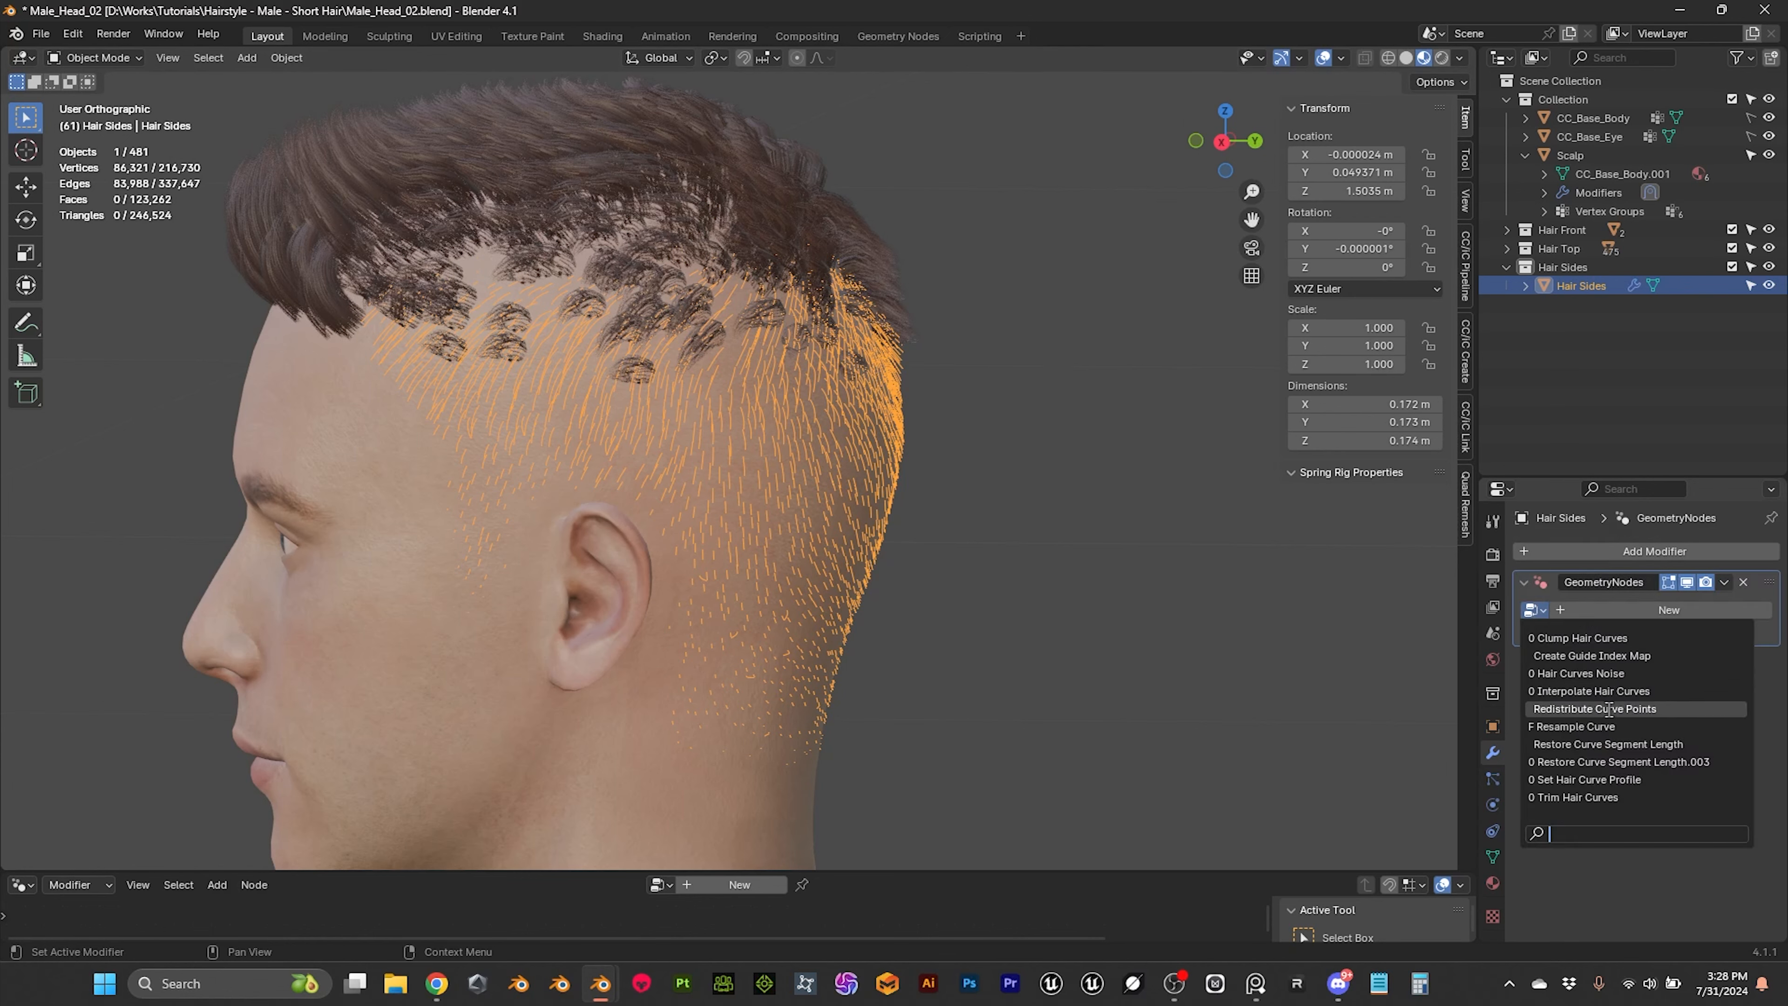
left_click(1554, 728)
mouse_move(1055, 539)
middle_mouse_down()
mouse_move(899, 548)
mouse_move(1069, 535)
middle_mouse_up()
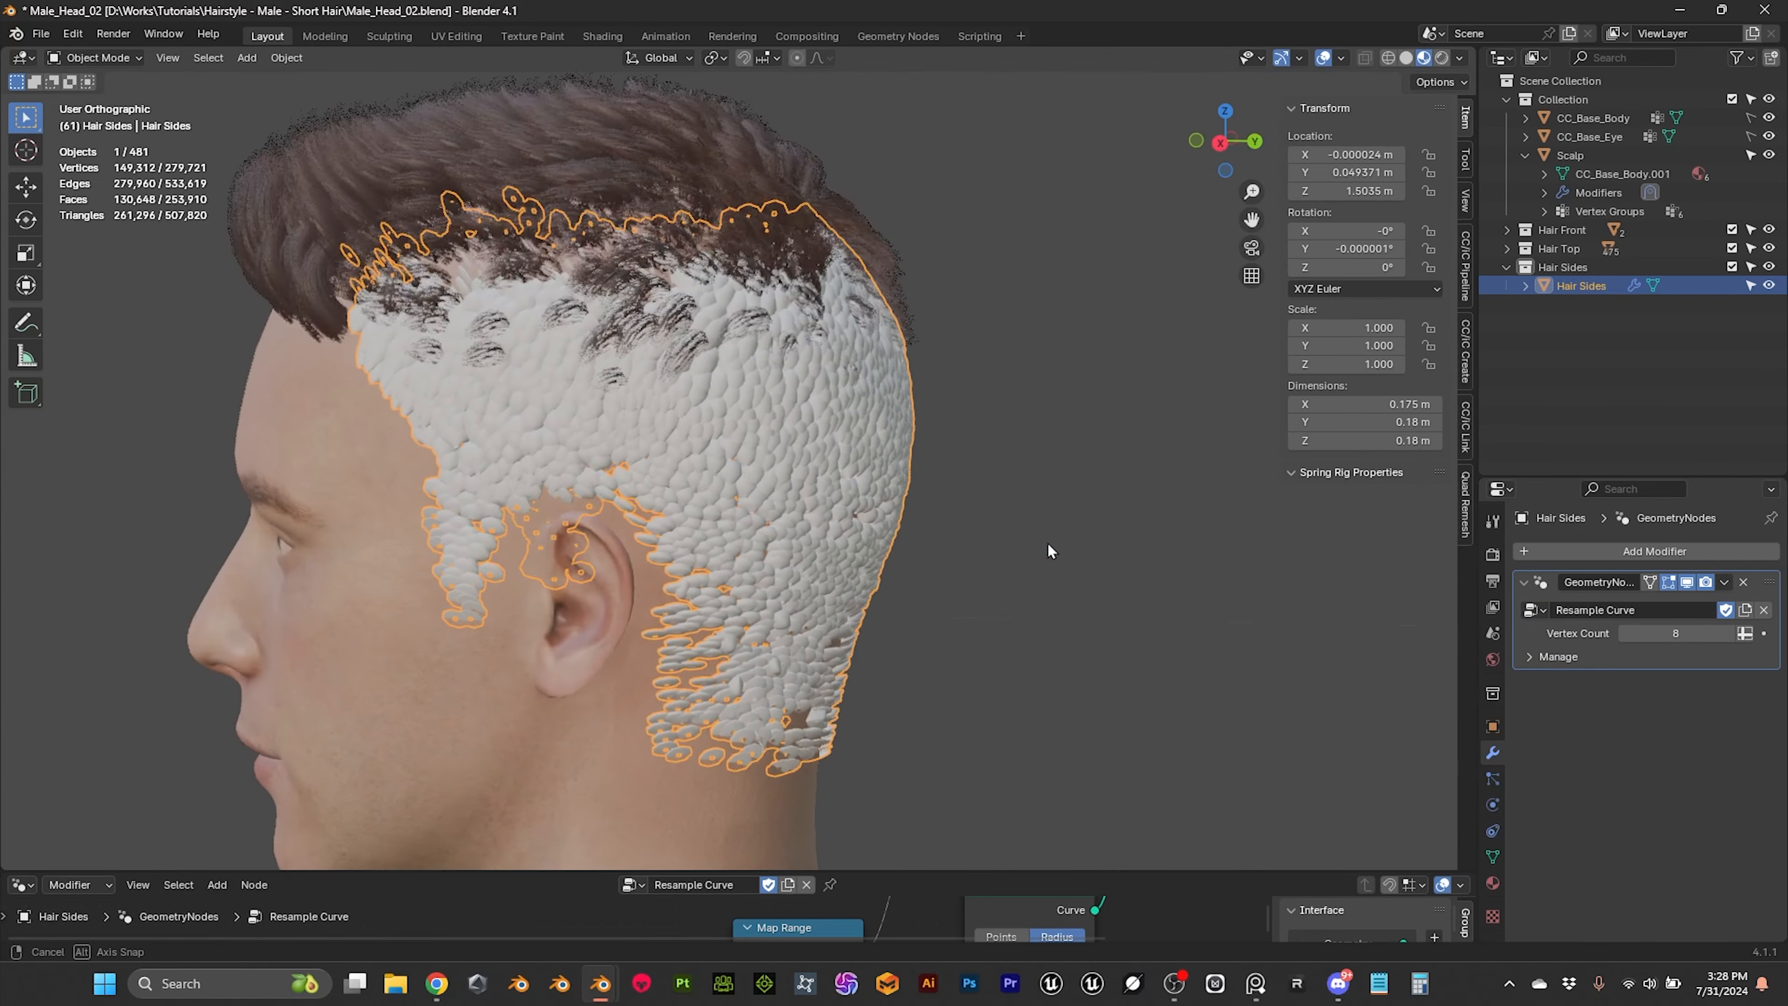
Step: Set the Resample Curve modifier's Vertex Count to 4 on Hair Sides
left_click(1069, 535)
left_click(865, 449)
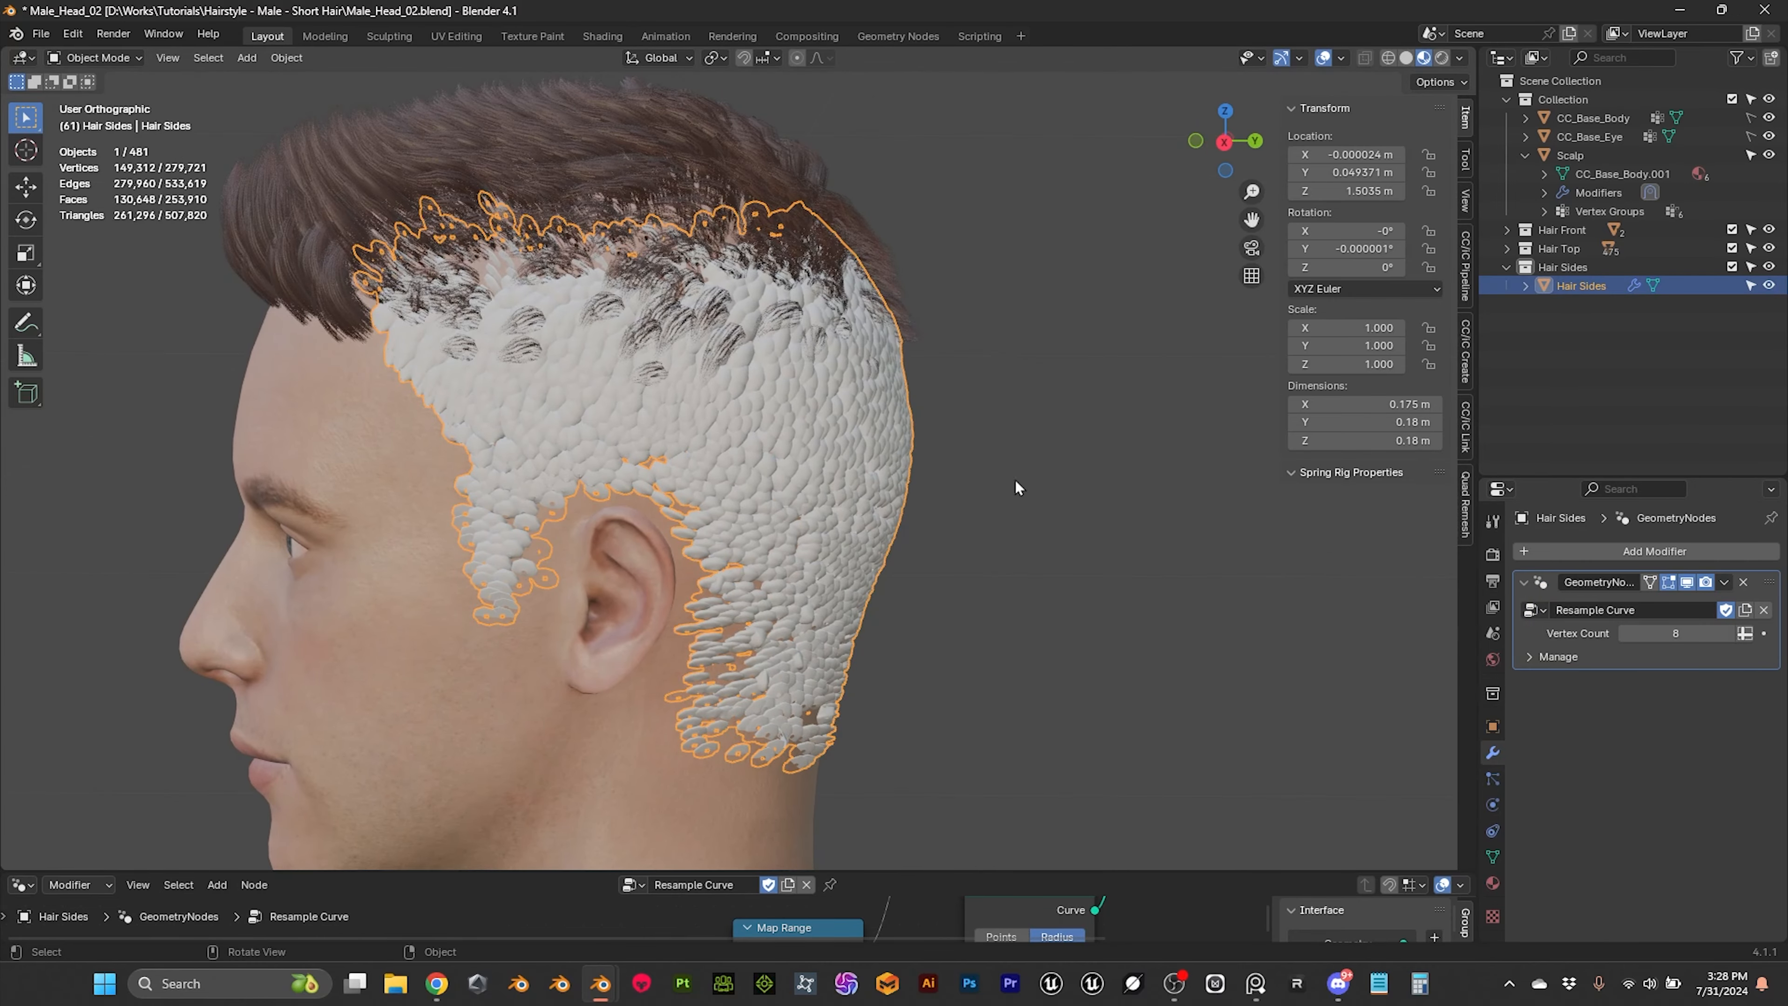
left_click(1684, 642)
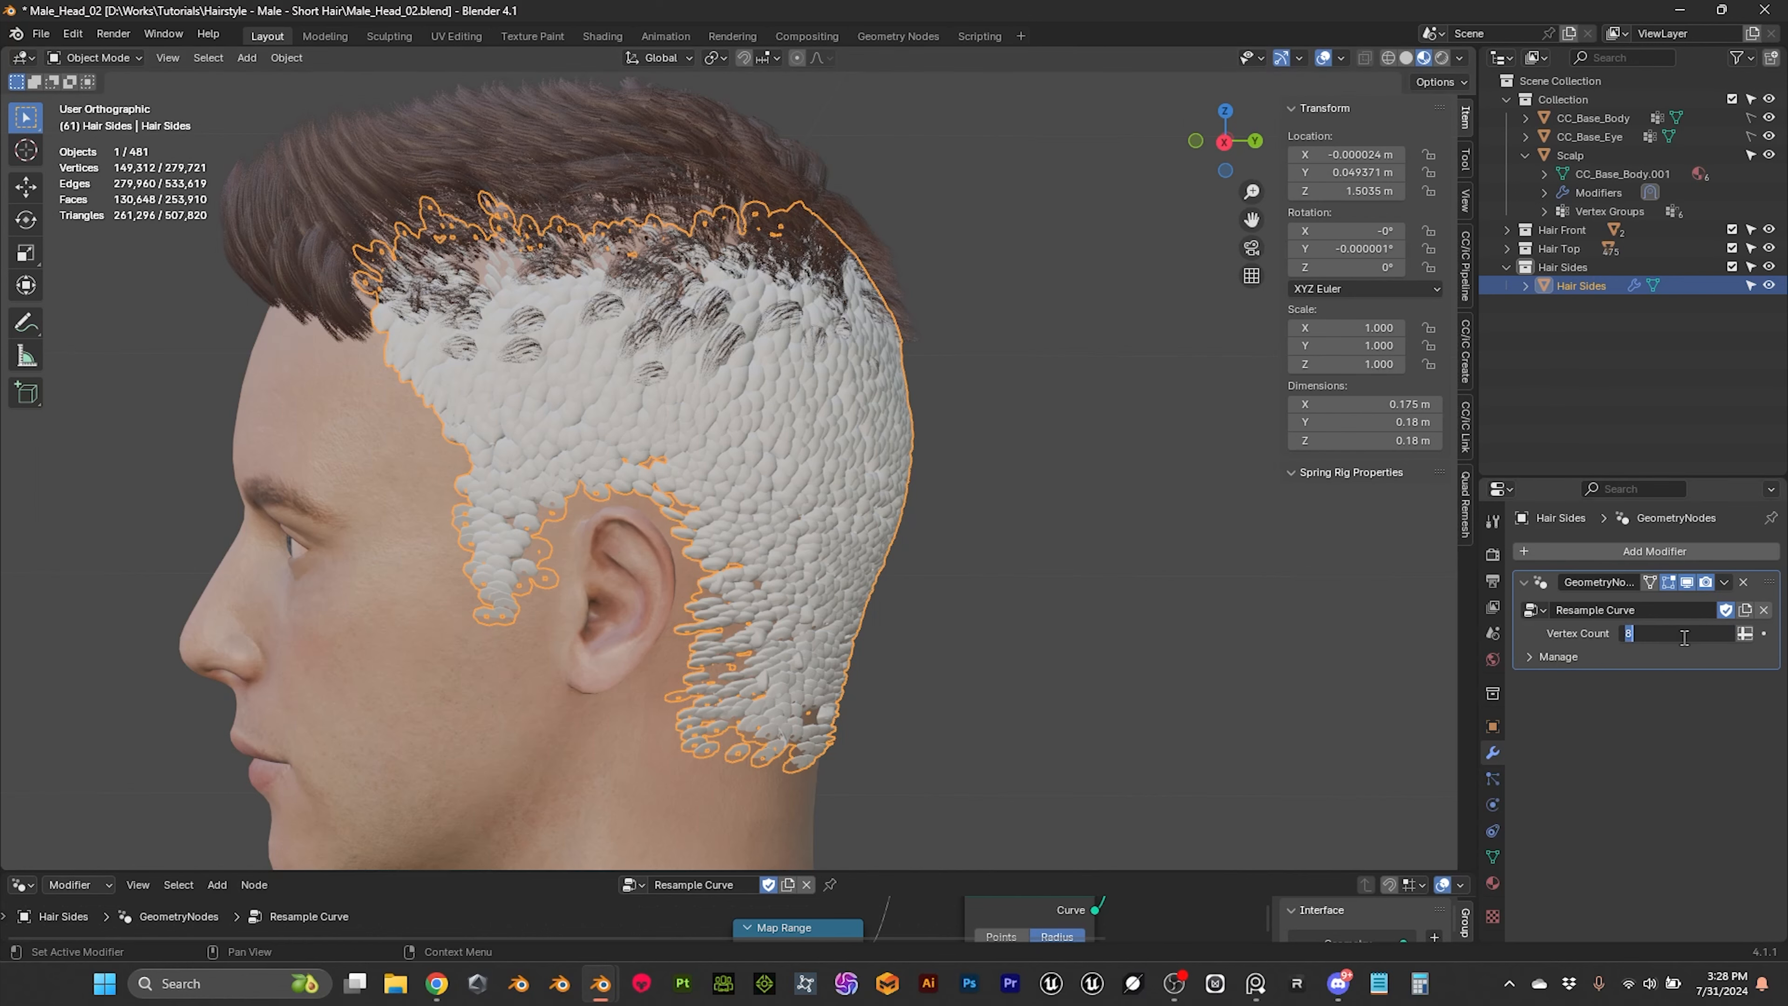
key("Return")
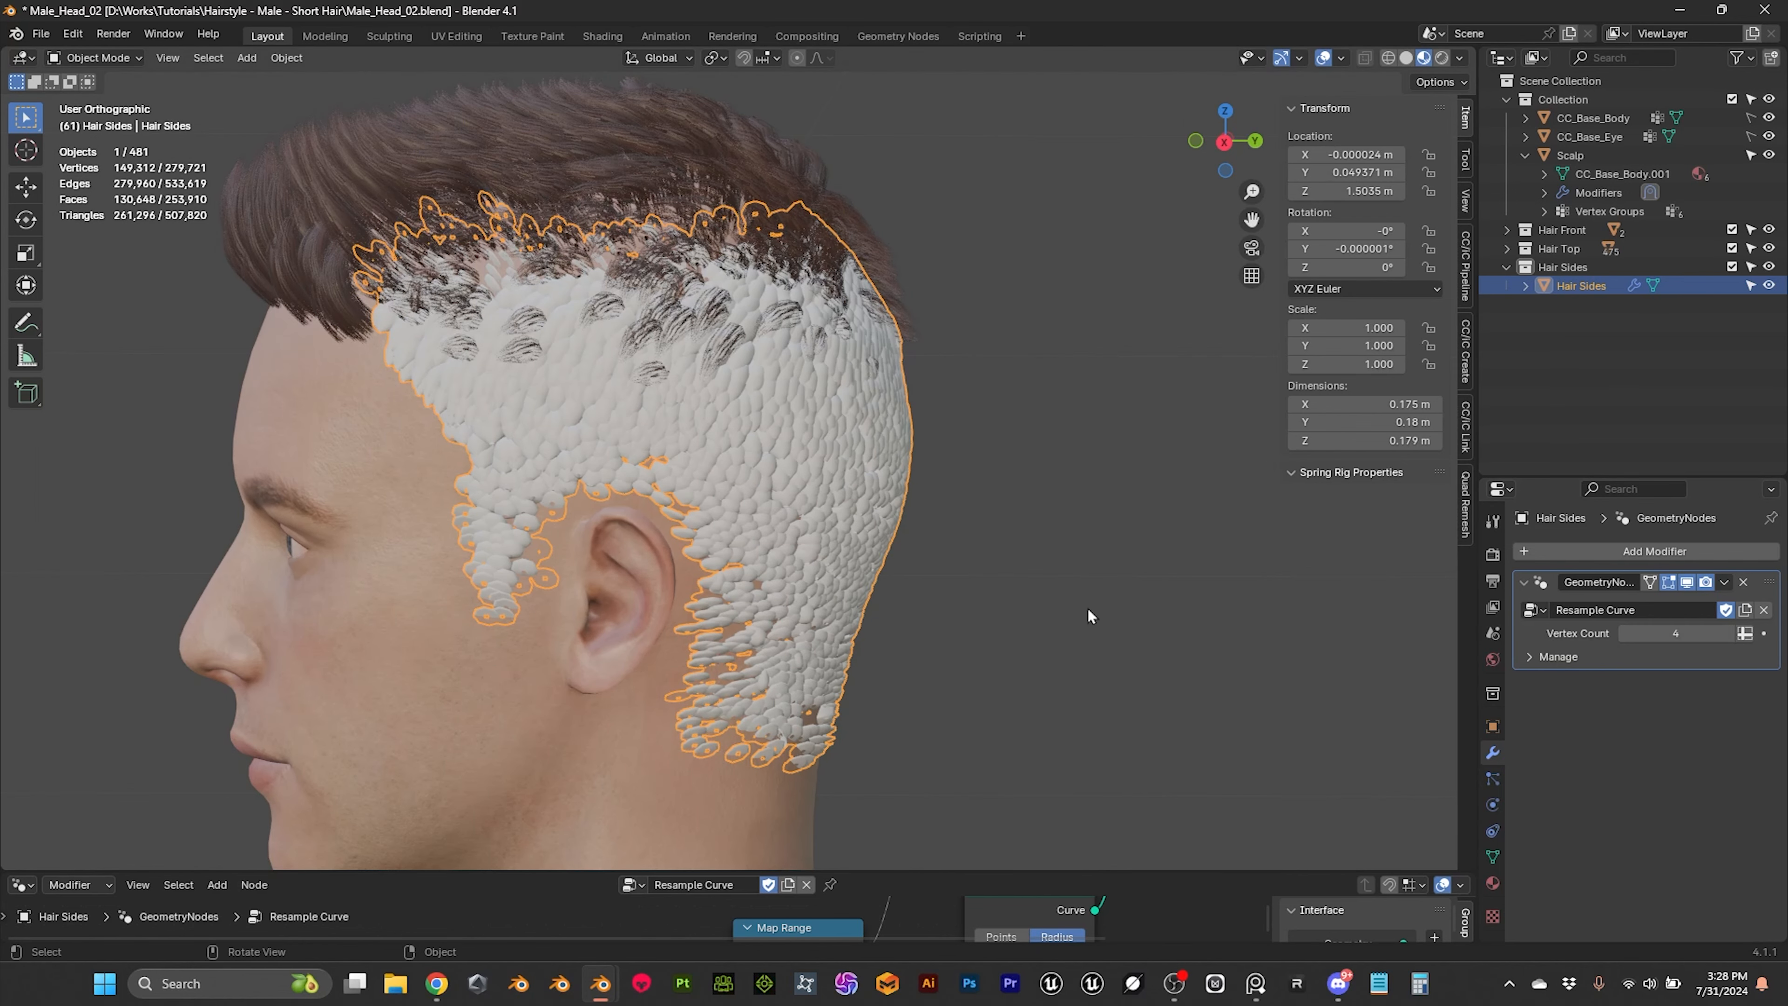
Step: Add the Scalp to the selection, and examine the side hair tubes' coverage and the scene's geometry statistics
left_click(1119, 606)
scroll(1105, 599, "up", 2)
left_click_drag(1106, 600, 845, 492)
scroll(853, 497, "down", 2)
middle_click_drag(853, 498, 944, 513)
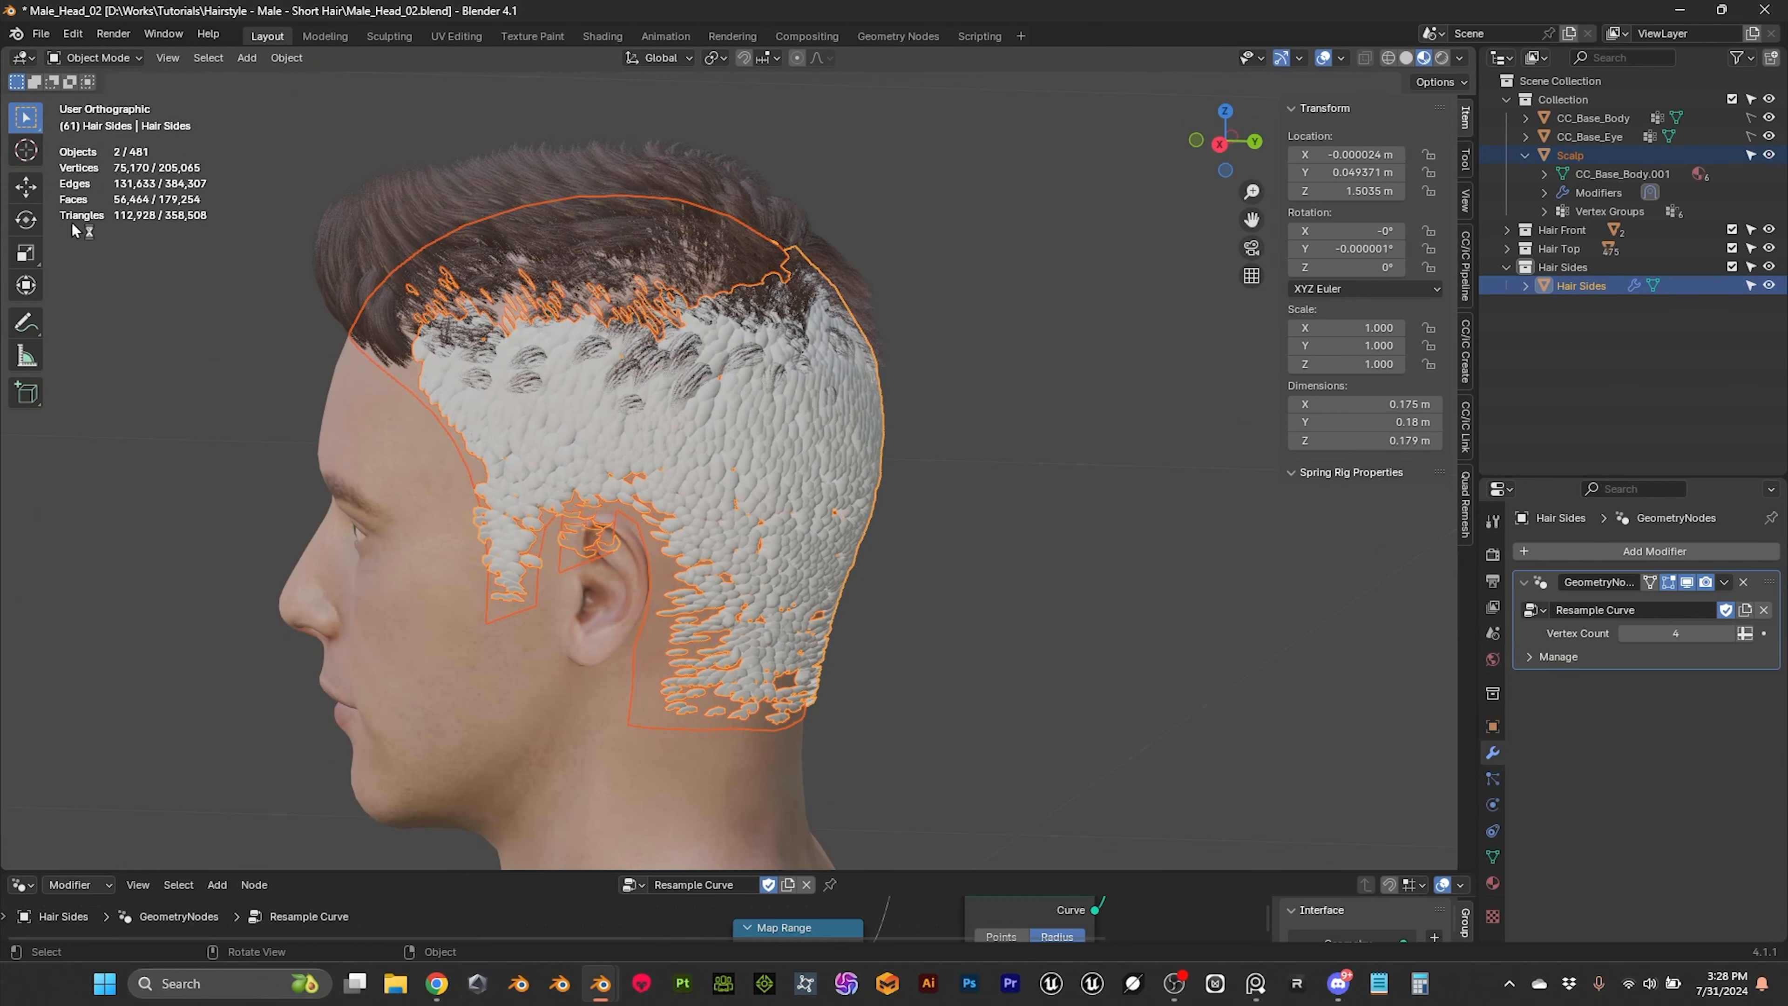
middle_click_drag(751, 491, 593, 421)
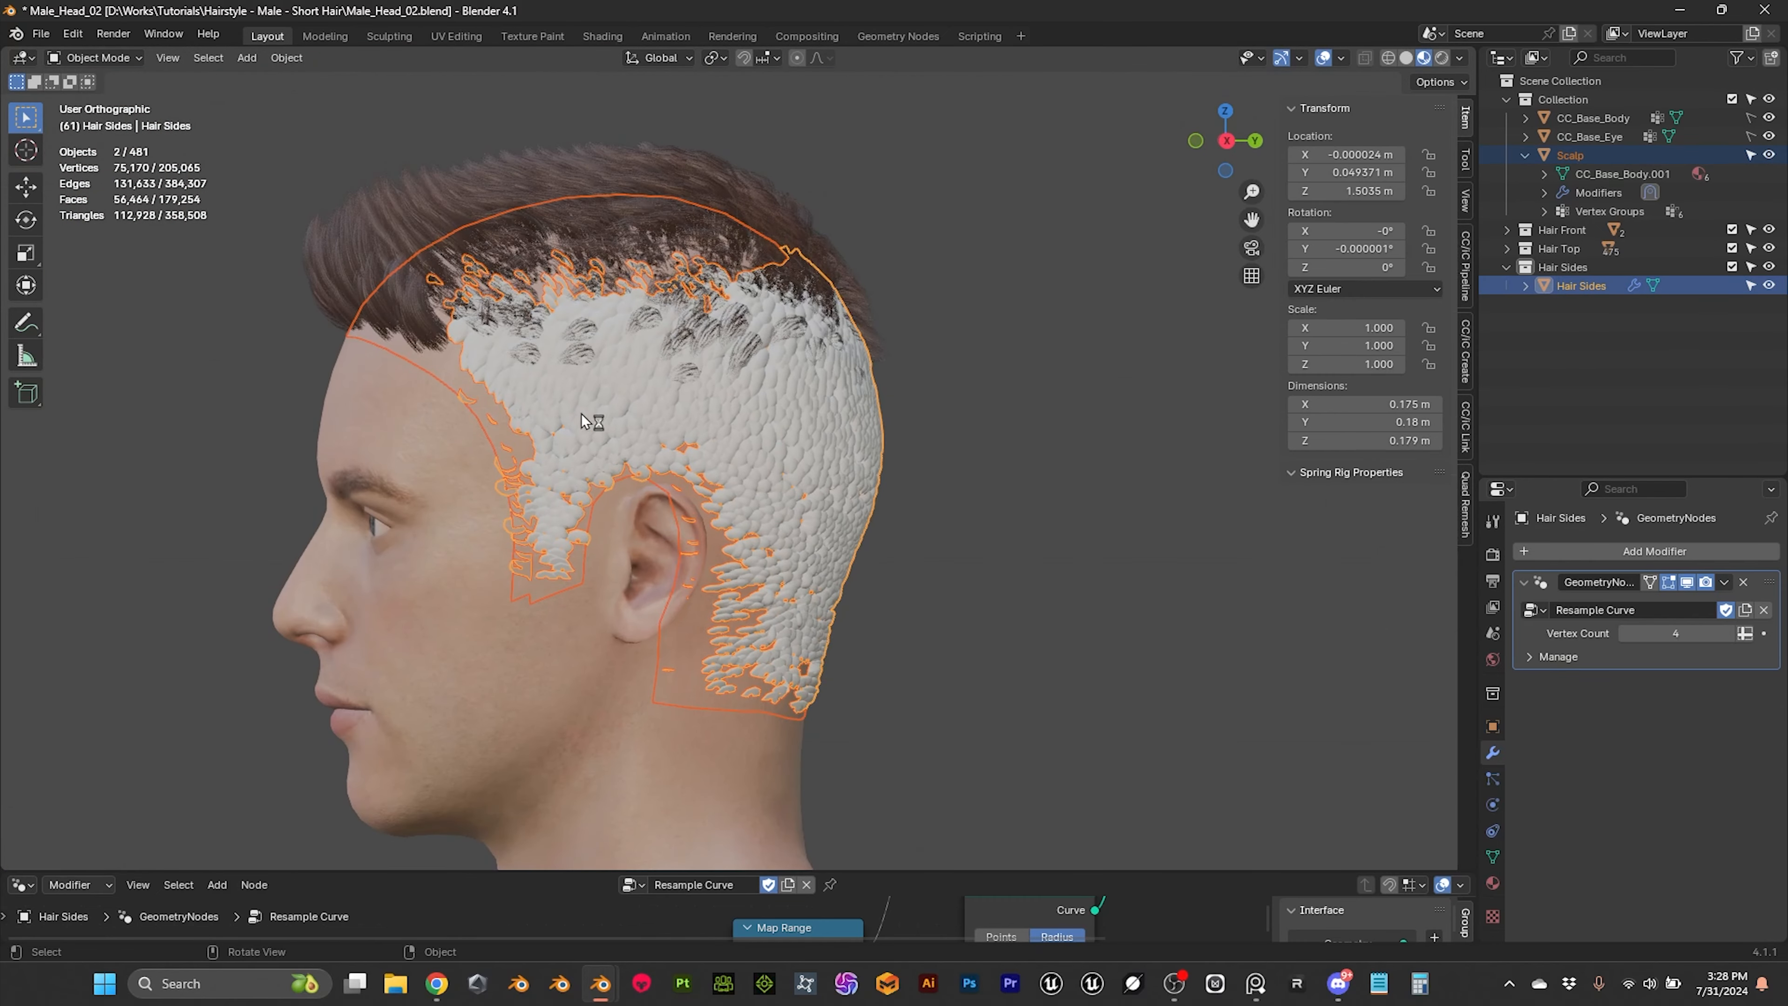
scroll(785, 469, "up", 2)
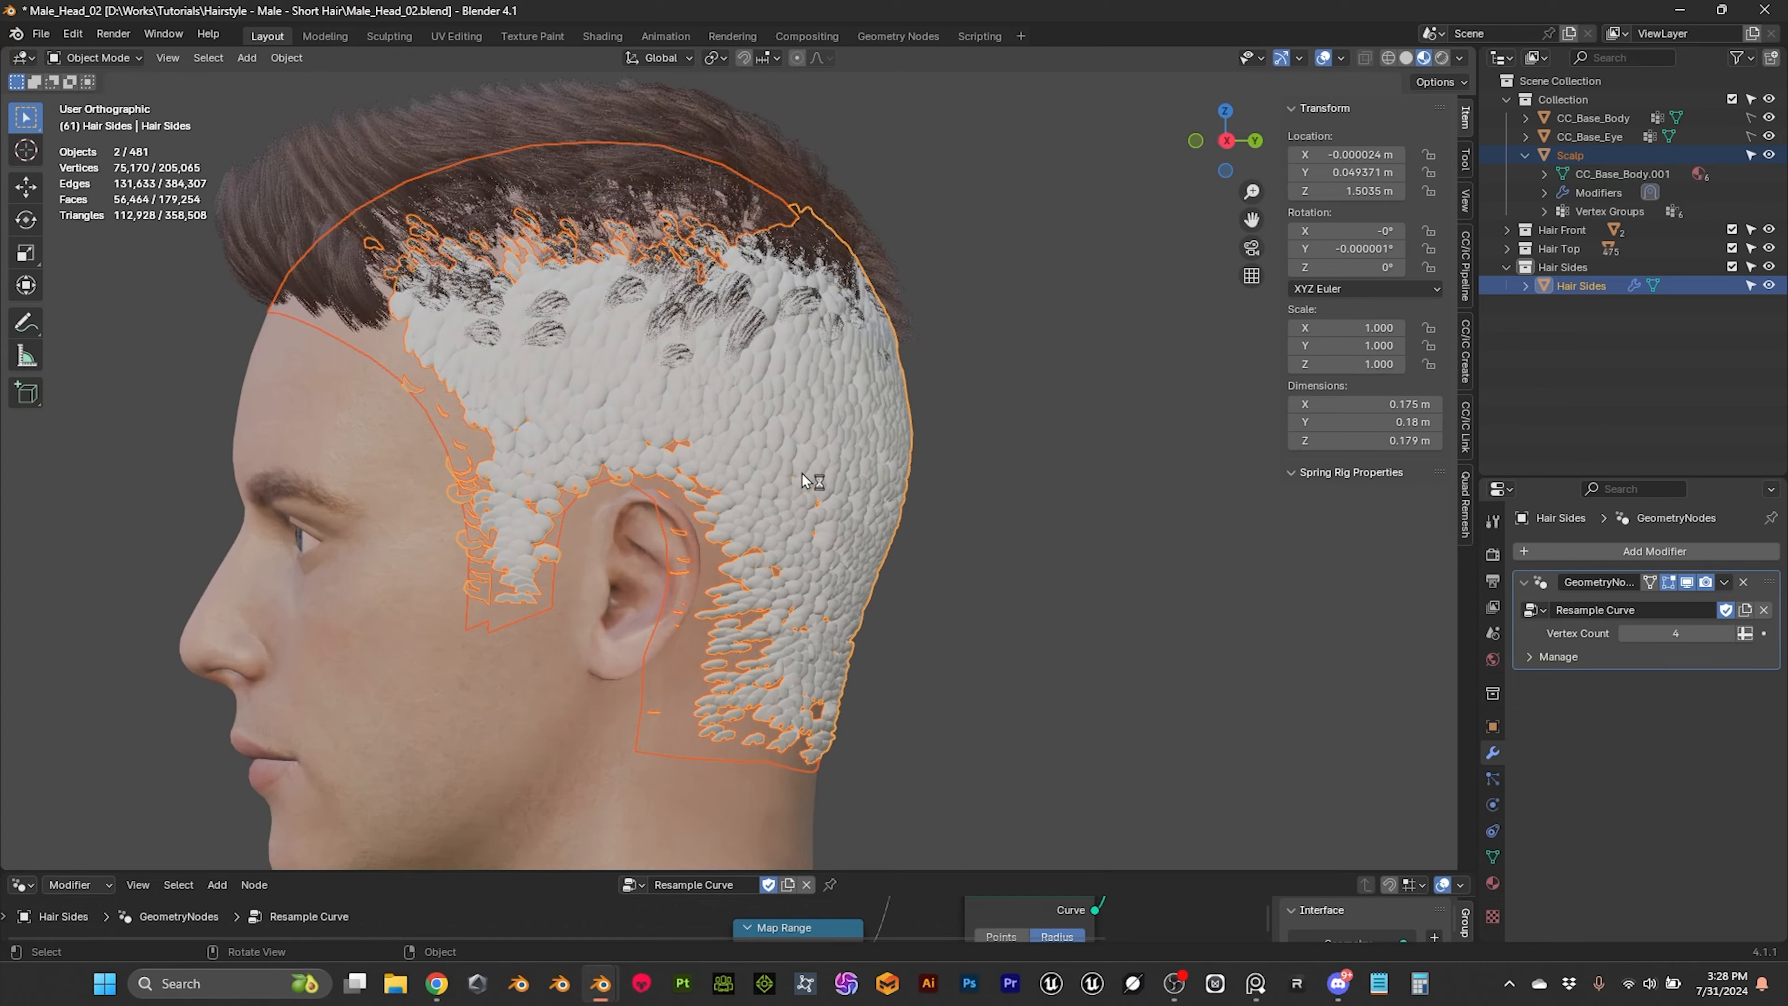
mouse_move(616, 381)
middle_mouse_down()
mouse_move(436, 408)
mouse_move(614, 426)
mouse_move(669, 405)
mouse_move(655, 451)
mouse_move(623, 454)
mouse_move(619, 414)
middle_mouse_up()
scroll(619, 412, "down", 2)
scroll(619, 412, "up", 1)
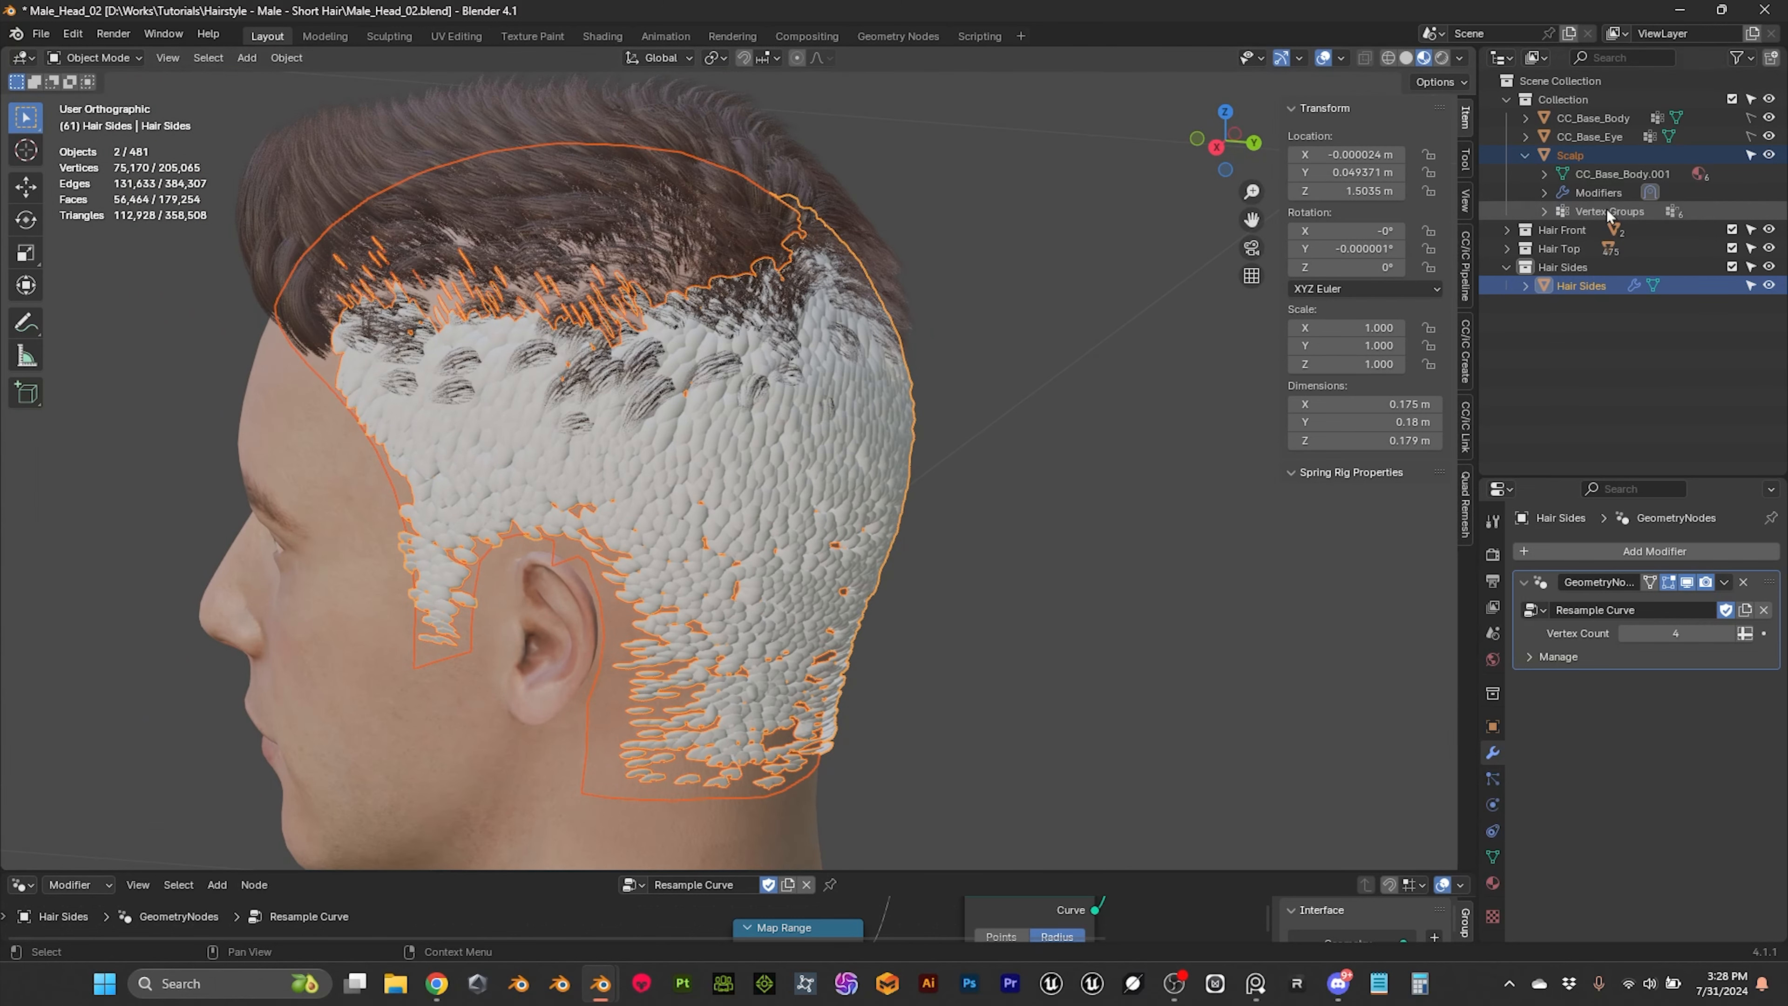
Step: Apply the Geometry Nodes modifier on Hair Sides, and separate all the selected geometry by loose parts, returning to Object Mode
left_click(1724, 582)
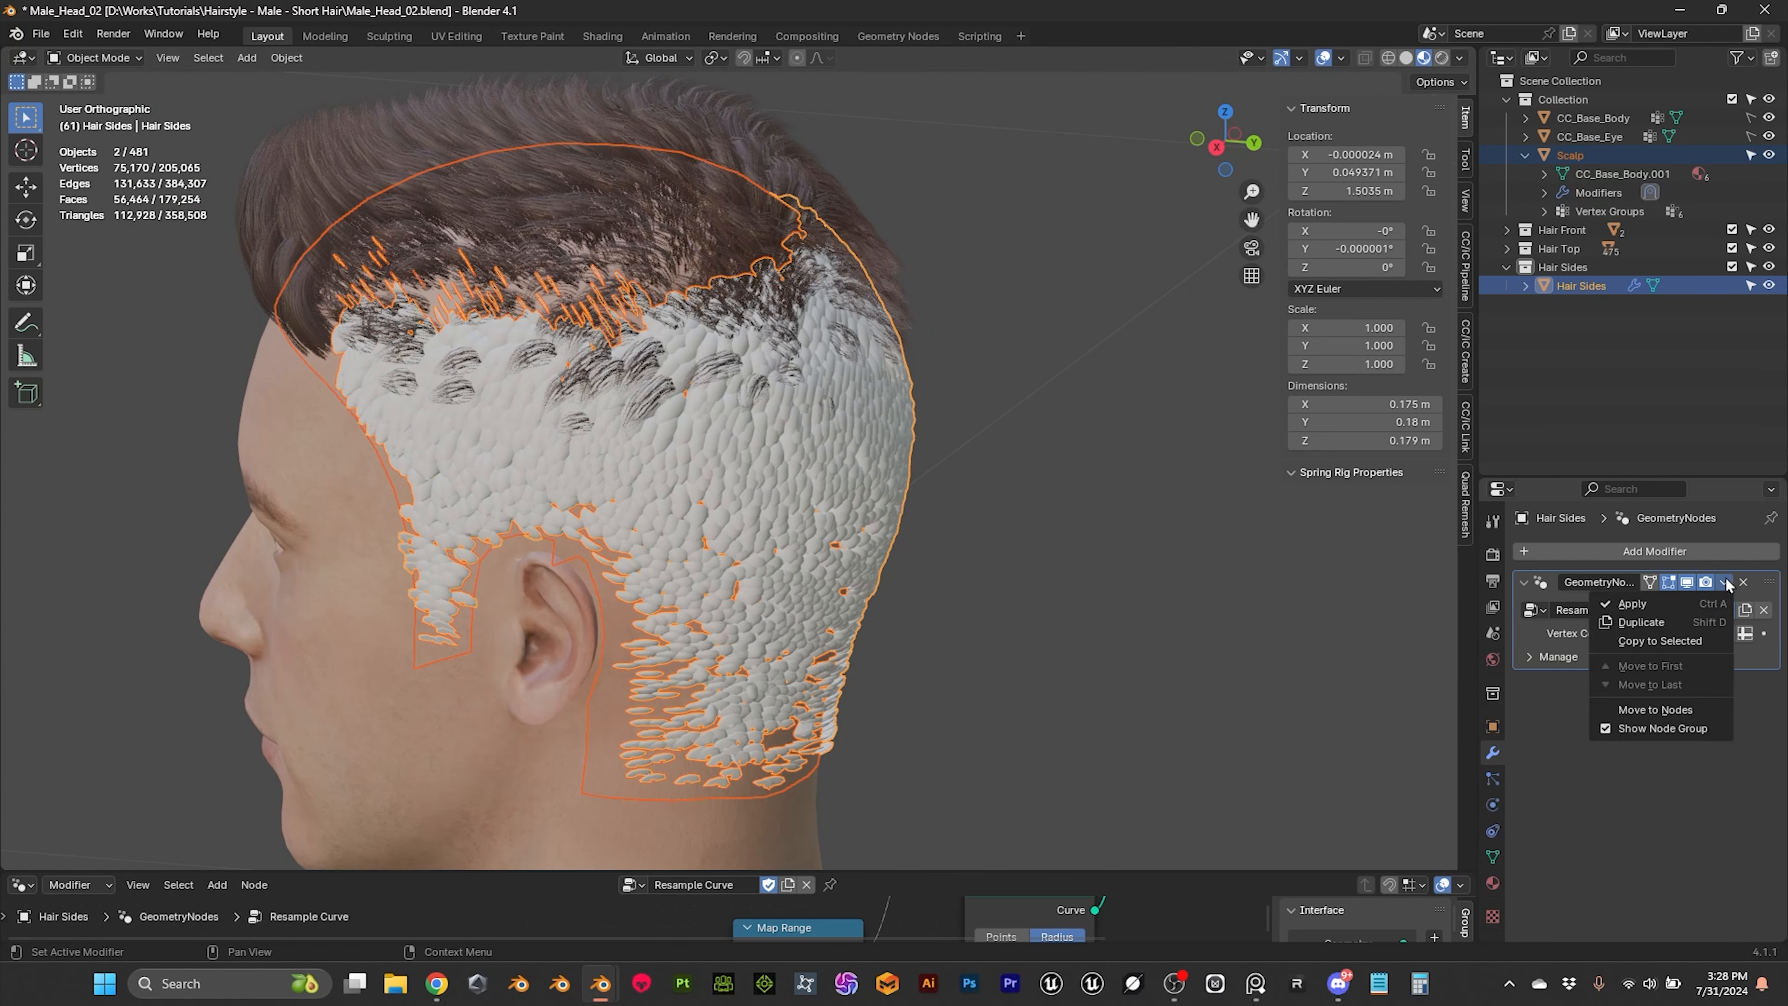
left_click(1612, 600)
key("Tab")
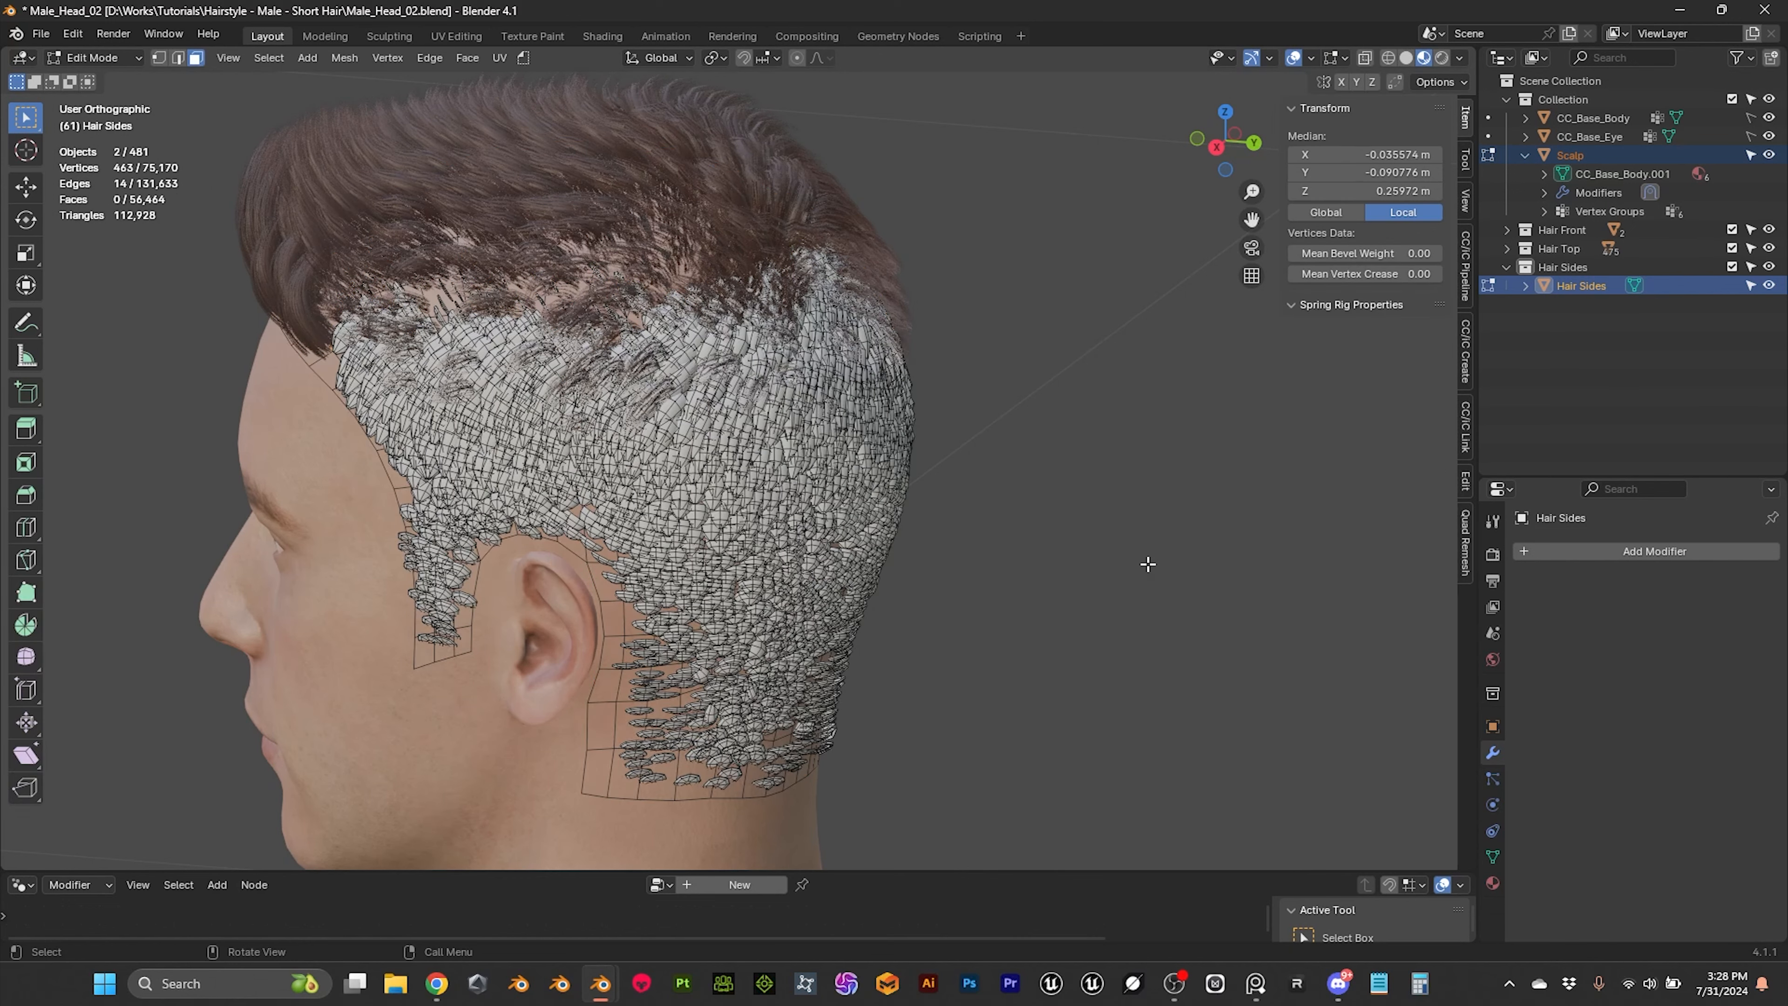
key("a")
key("p")
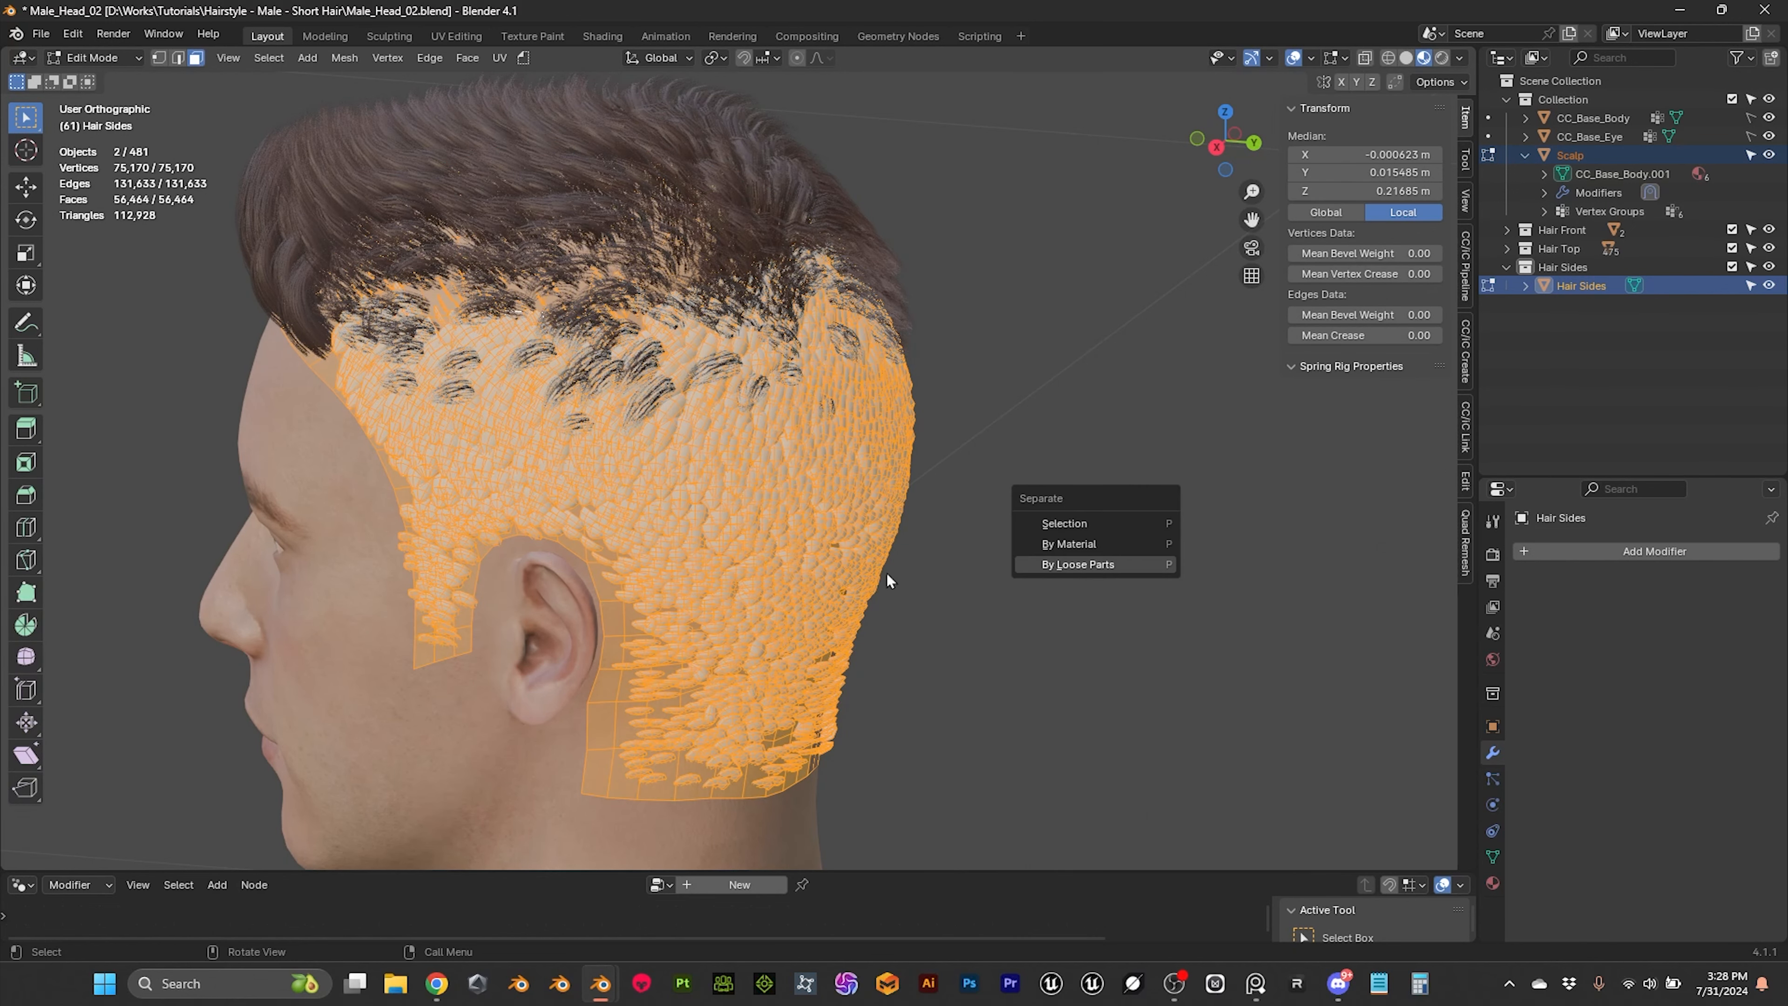
left_click(118, 55)
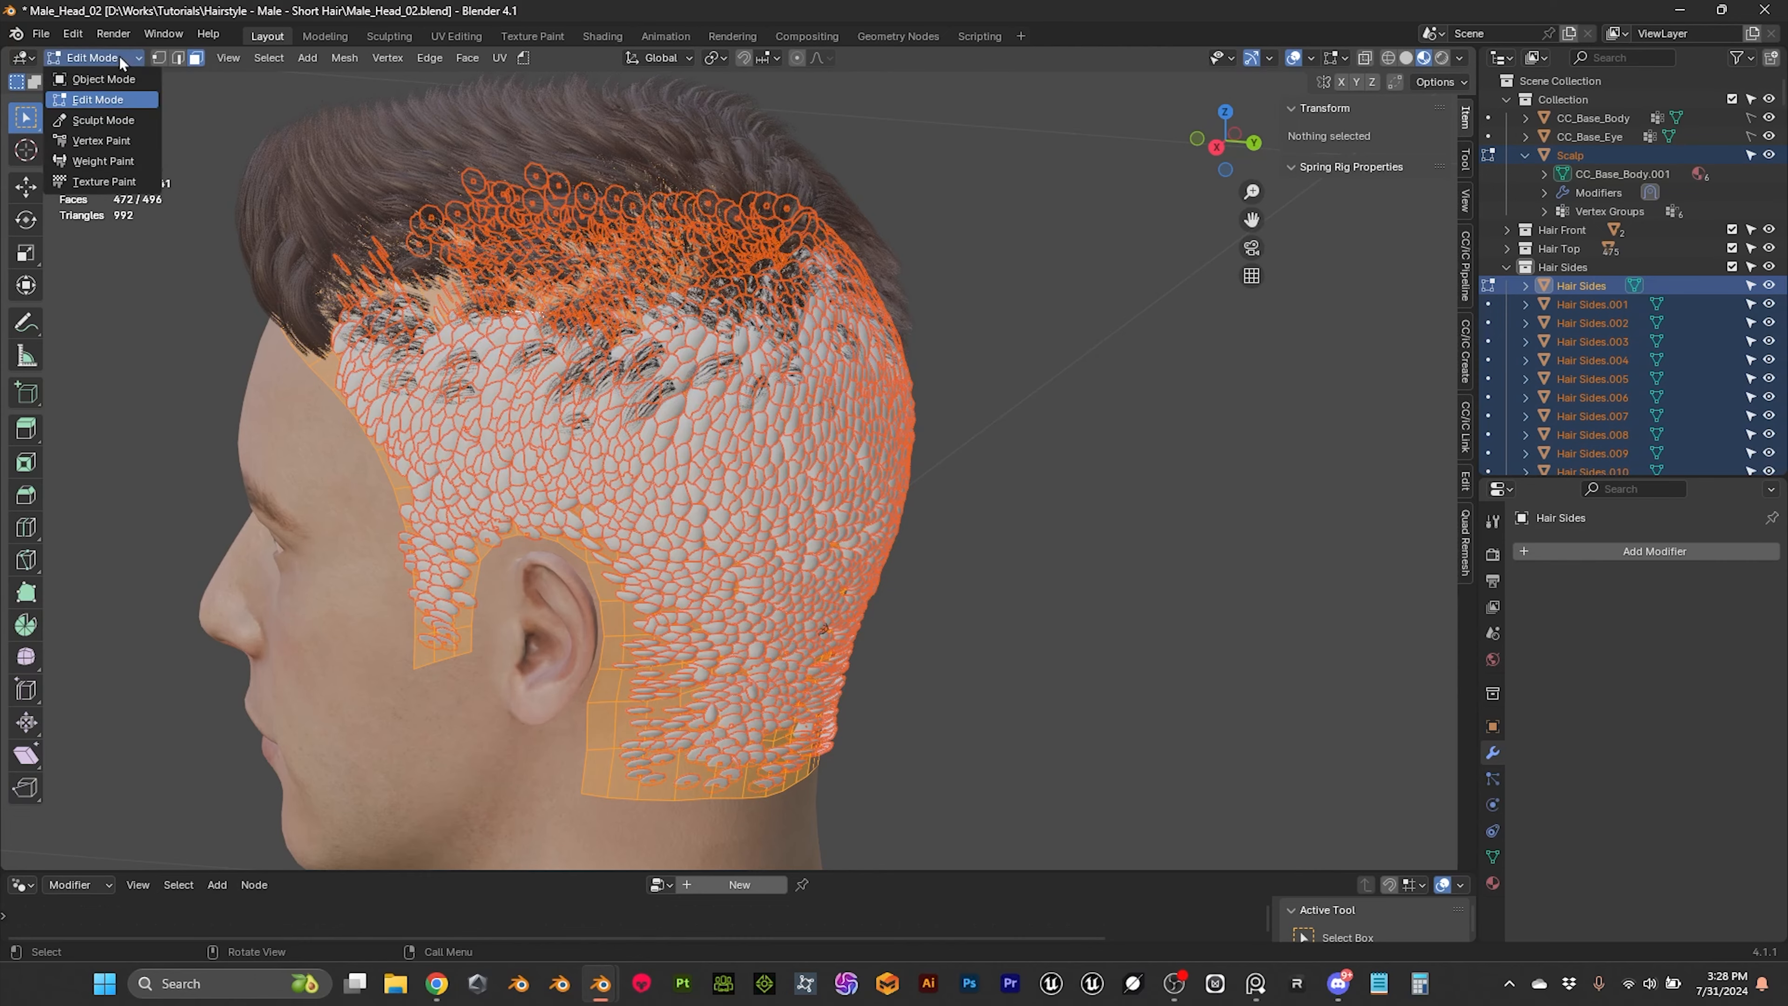
left_click(112, 81)
middle_click_drag(899, 496, 940, 480)
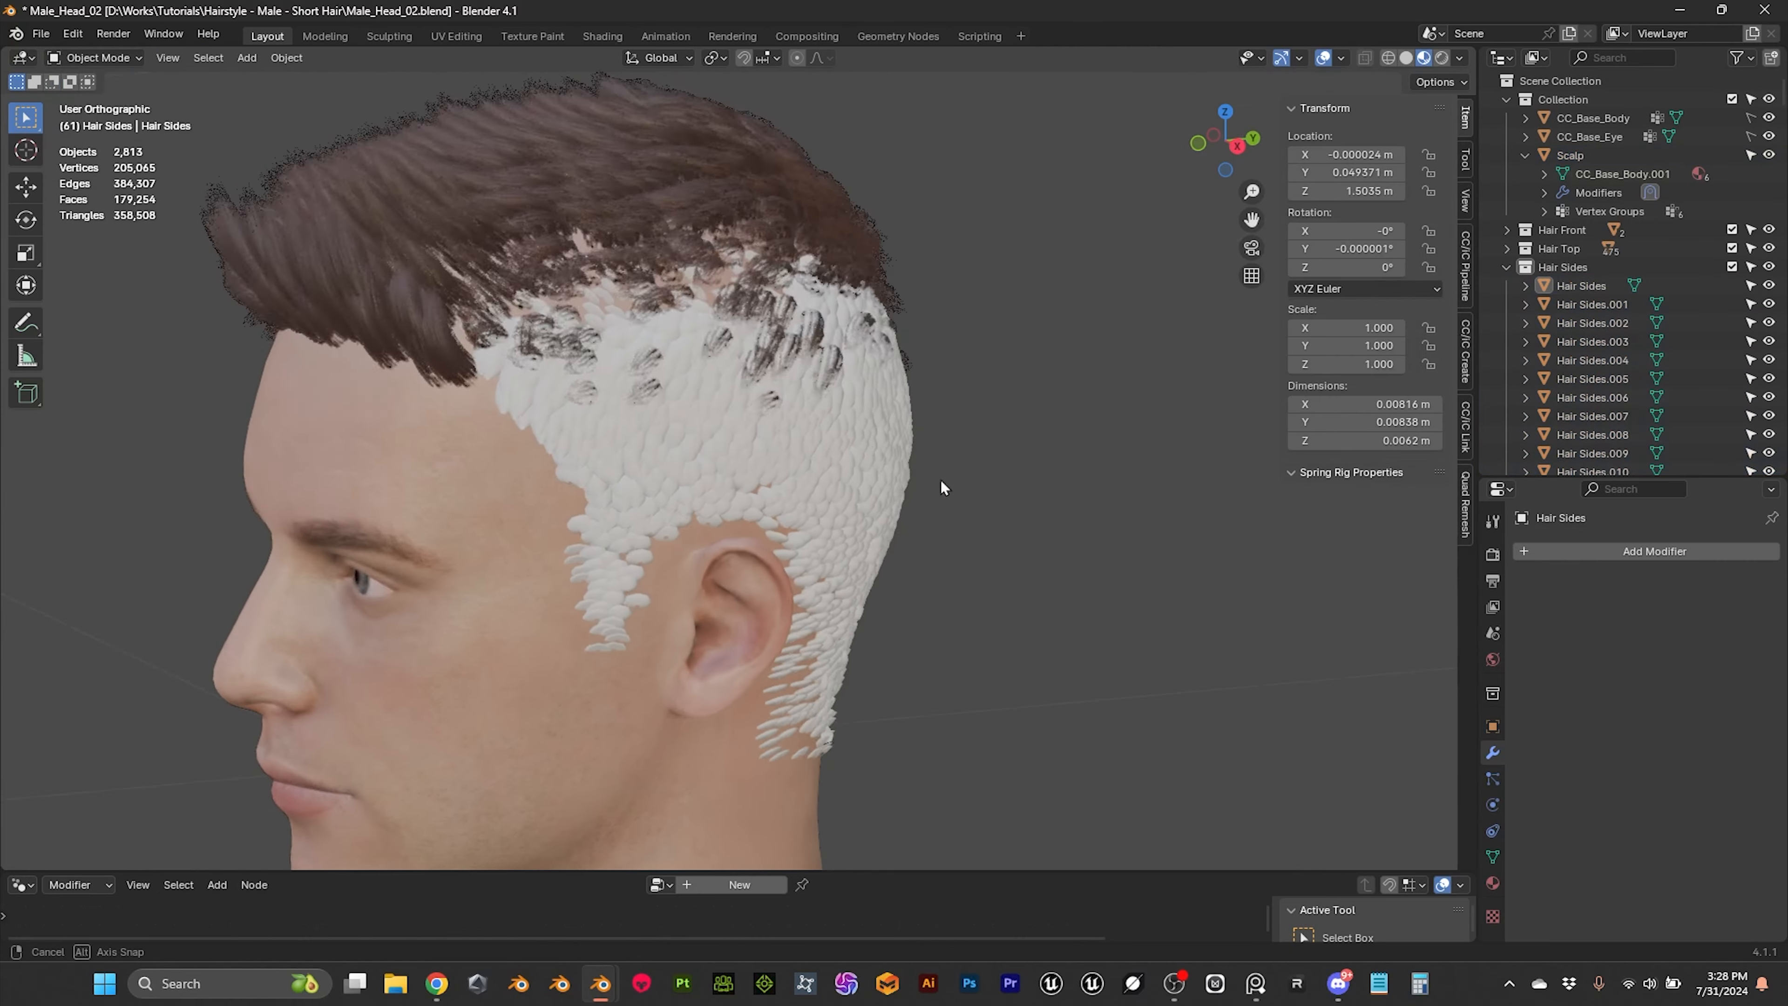
Step: Examine the mesh topology and open end of the single hair tube at the front hairline in Edit Mode
middle_click_drag(803, 451, 958, 489, "shift")
scroll(682, 412, "up", 4)
left_click(549, 339)
middle_click_drag(549, 339, 628, 471)
scroll(572, 352, "up", 3)
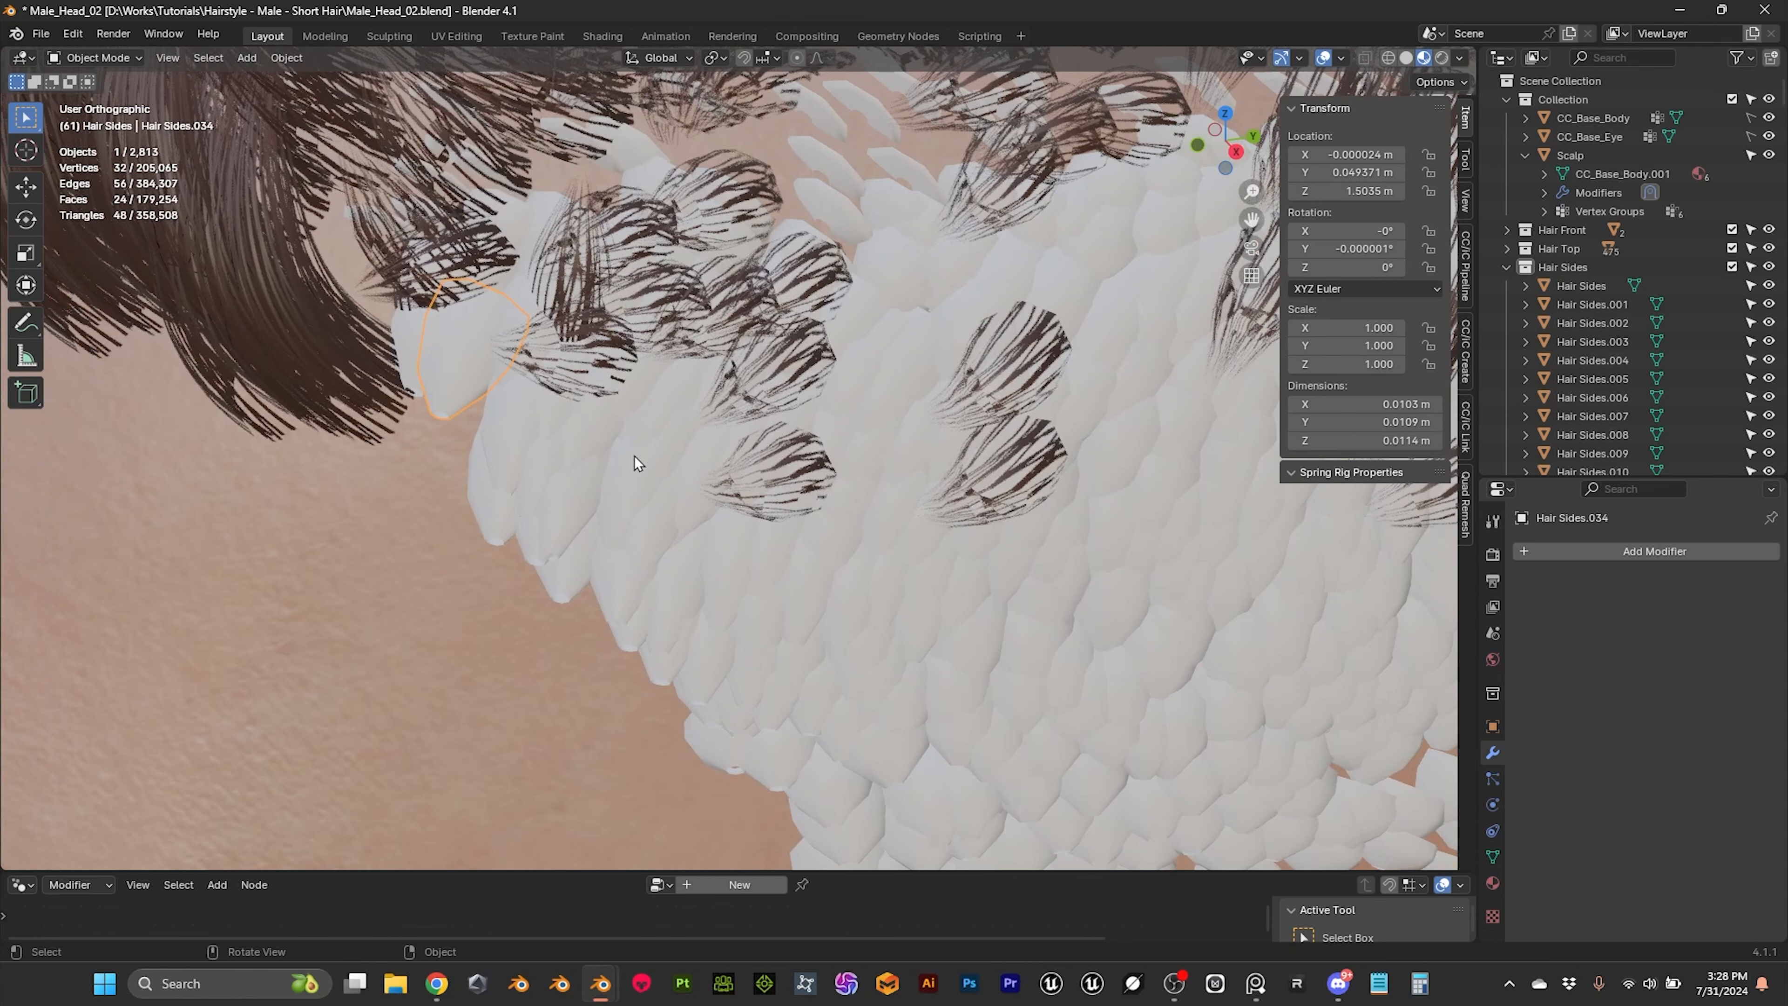
key("Tab")
key("alt+a")
middle_click_drag(515, 402, 706, 417)
scroll(709, 423, "up", 3)
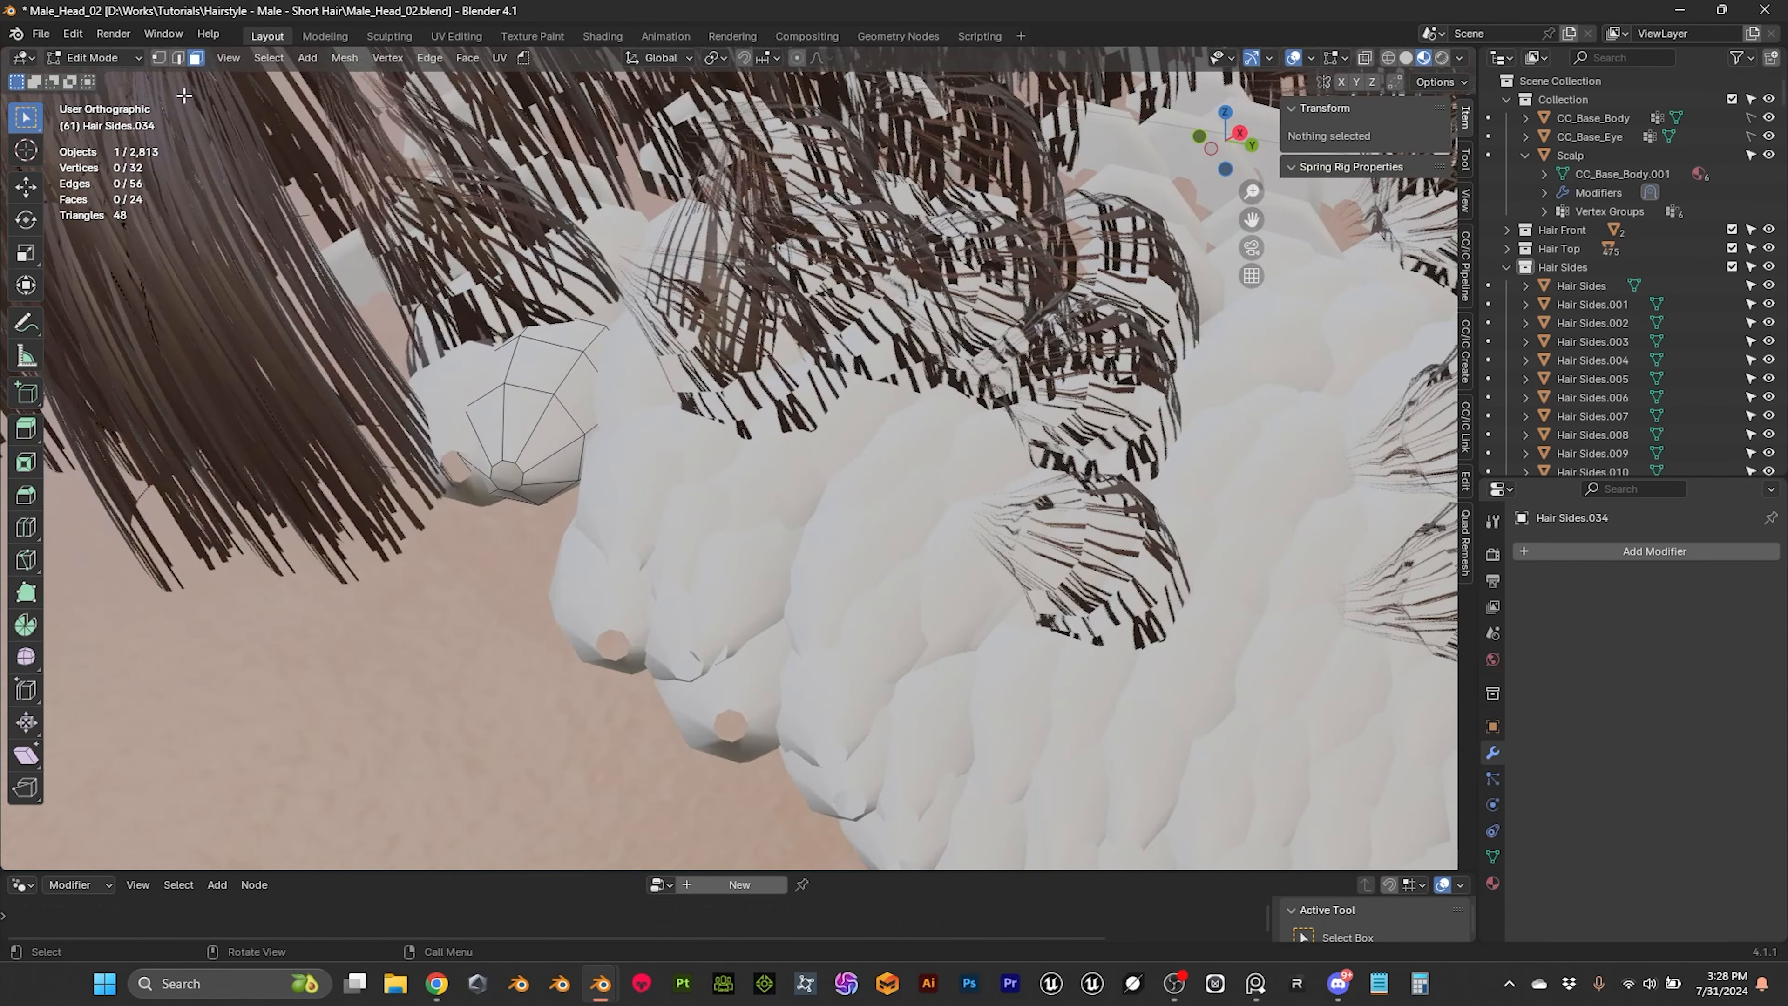
left_click(106, 59)
left_click(118, 80)
scroll(634, 281, "down", 4)
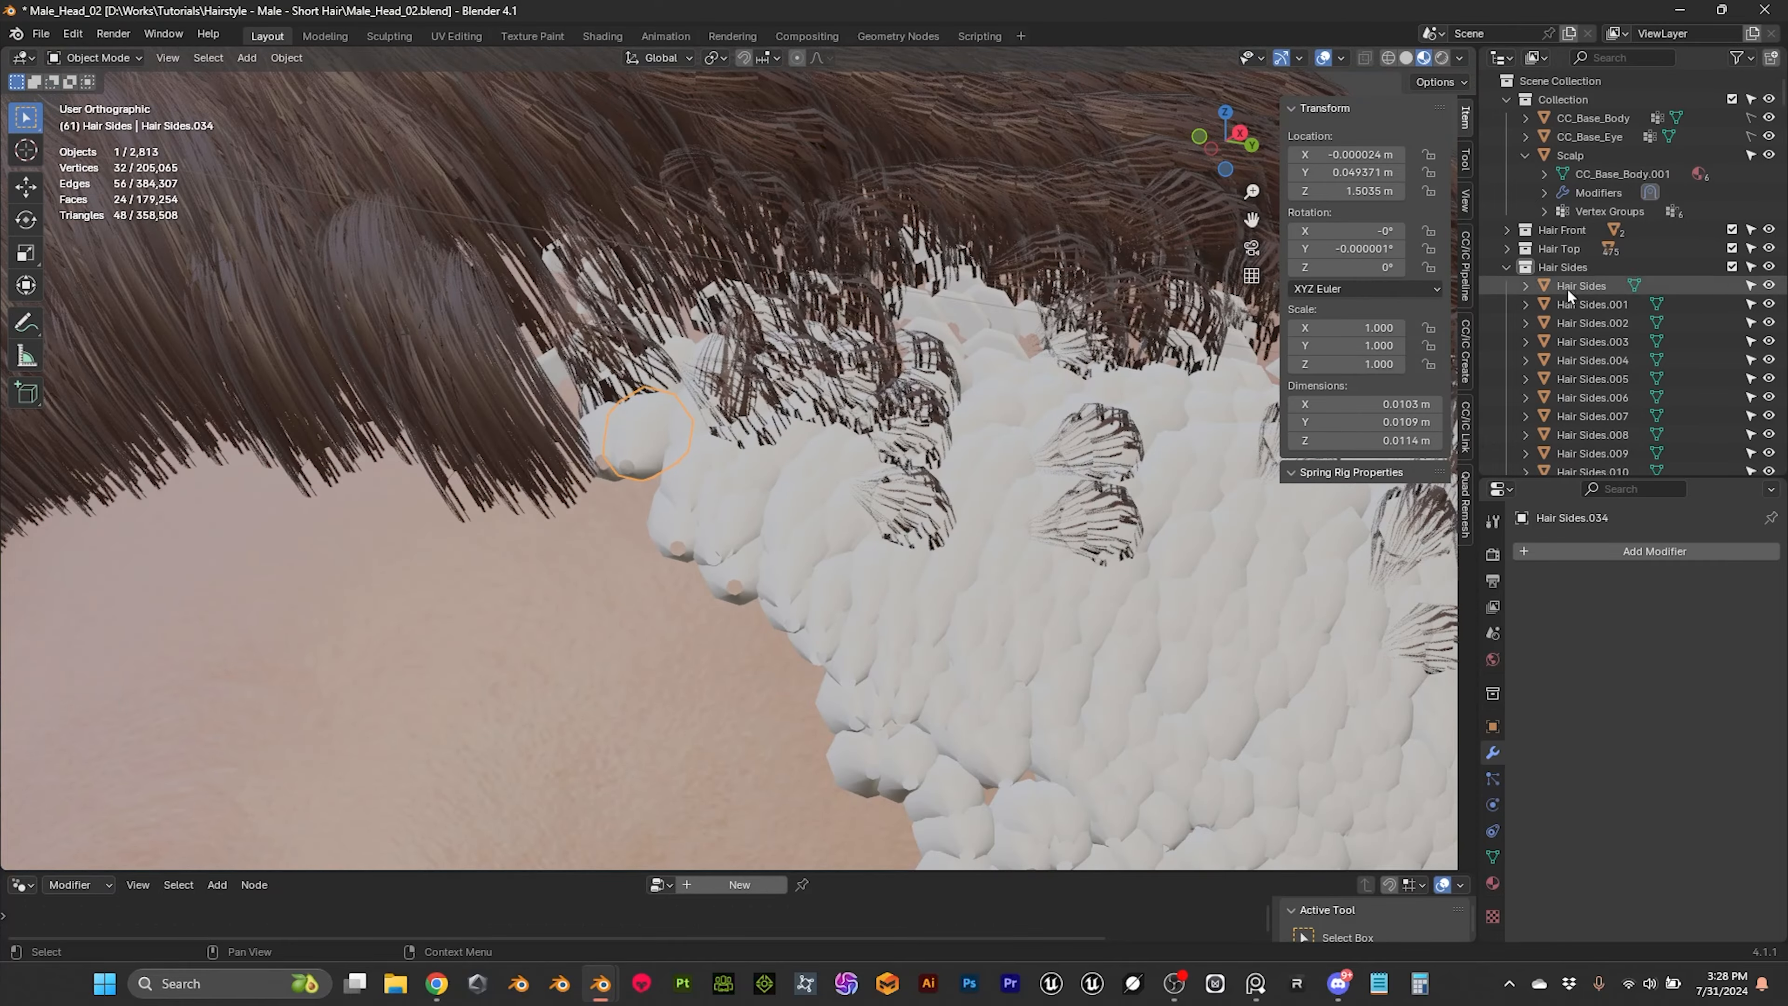
Step: Select all objects in the Hair Sides collection, and reselect only the hair tube at the front hairline
right_click(1569, 273)
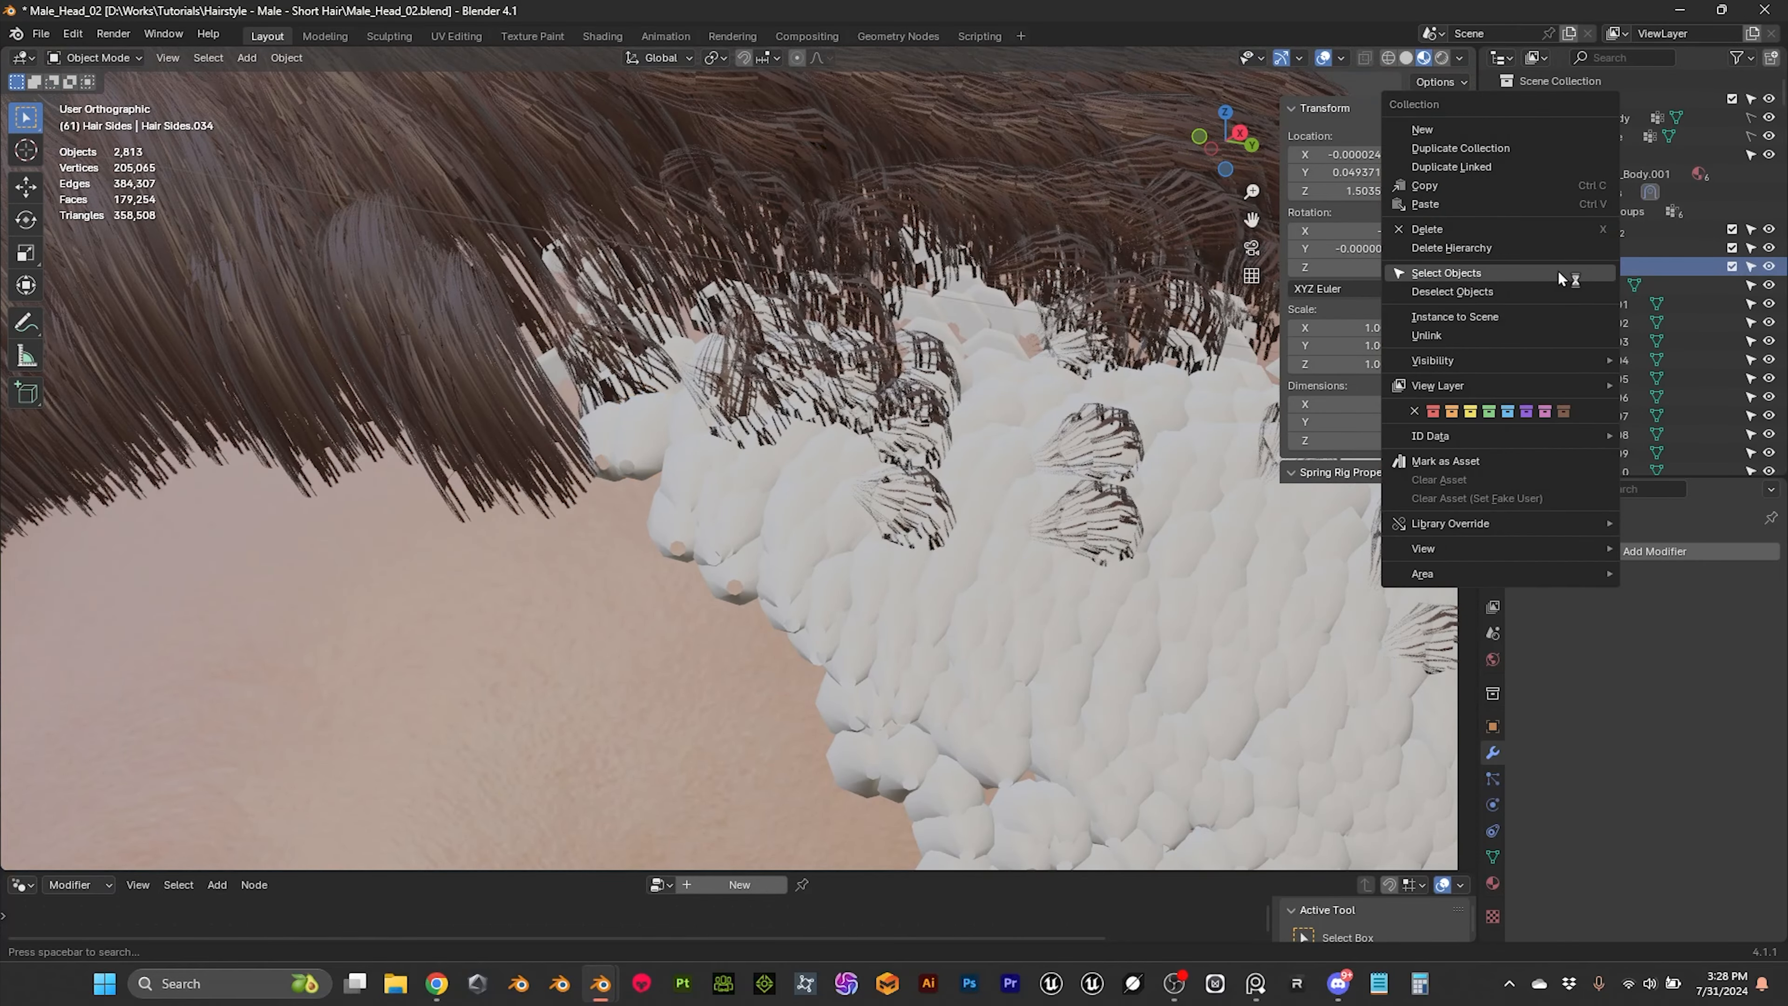
left_click(1471, 275)
left_click(651, 427)
middle_click_drag(654, 429, 657, 473)
scroll(801, 478, "down", 5)
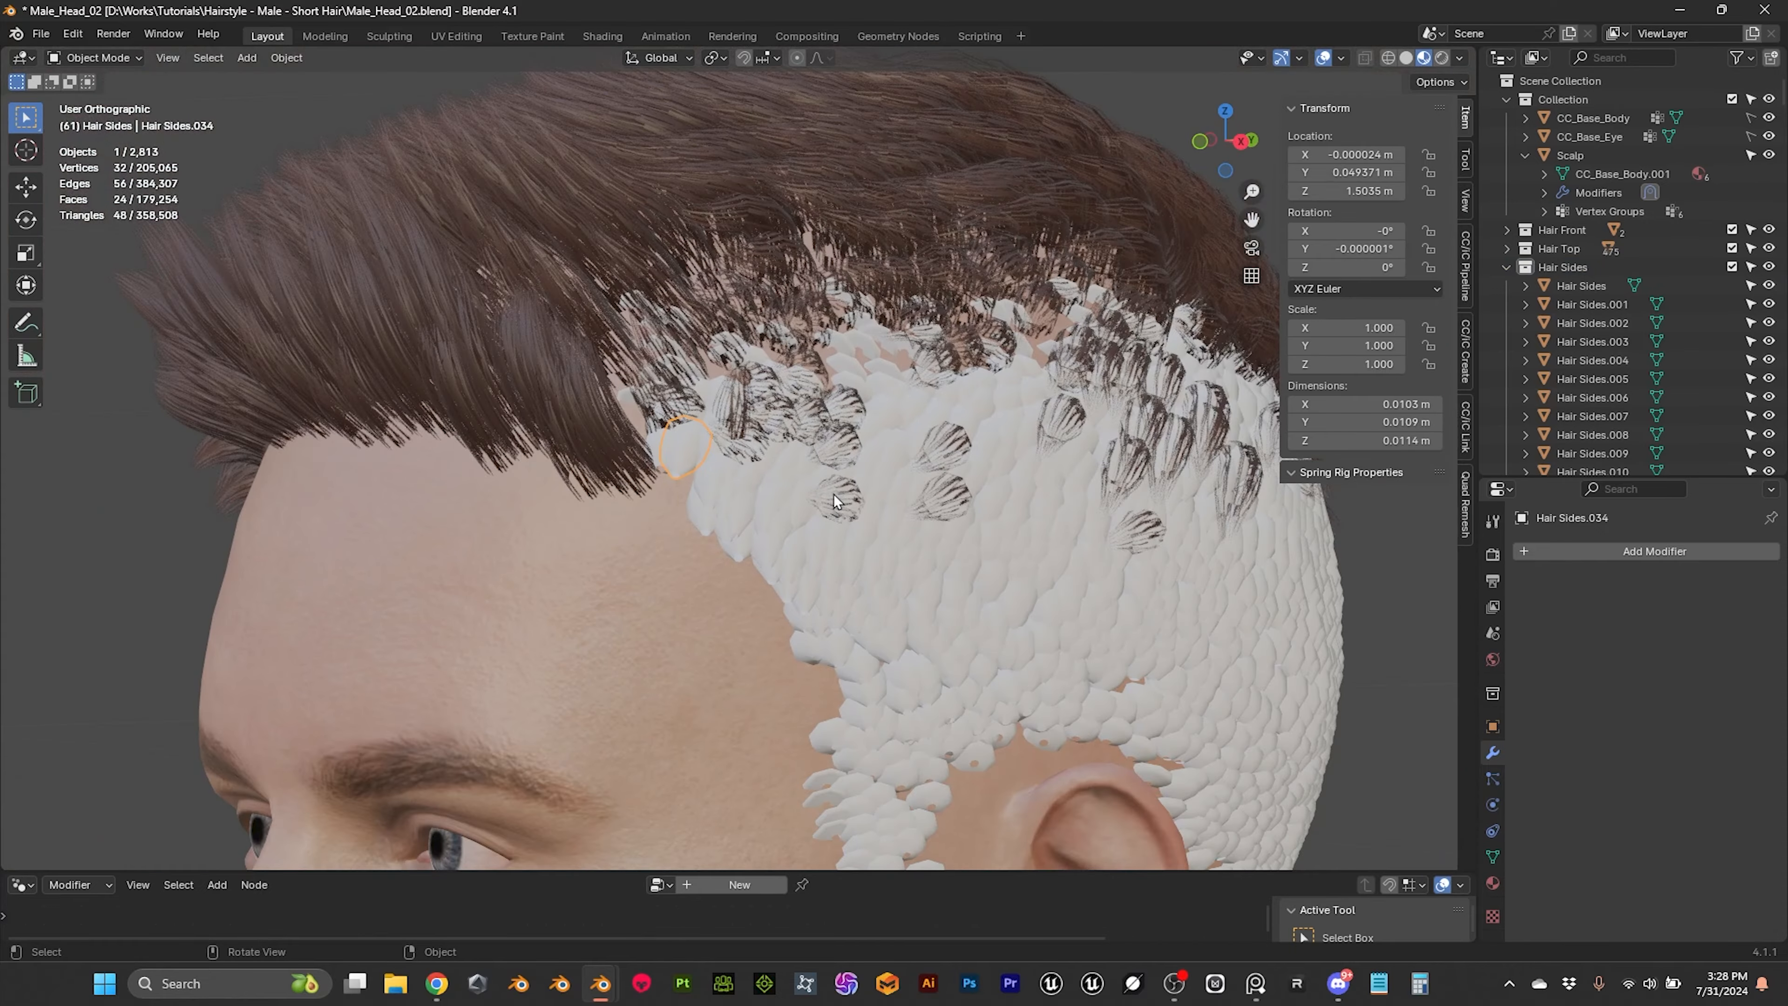
Step: Mark UV seams along the two opposite lengthwise edge lines of the hair tube at the front hairline
scroll(834, 493, "up", 3)
middle_click_drag(955, 497, 768, 479, "shift")
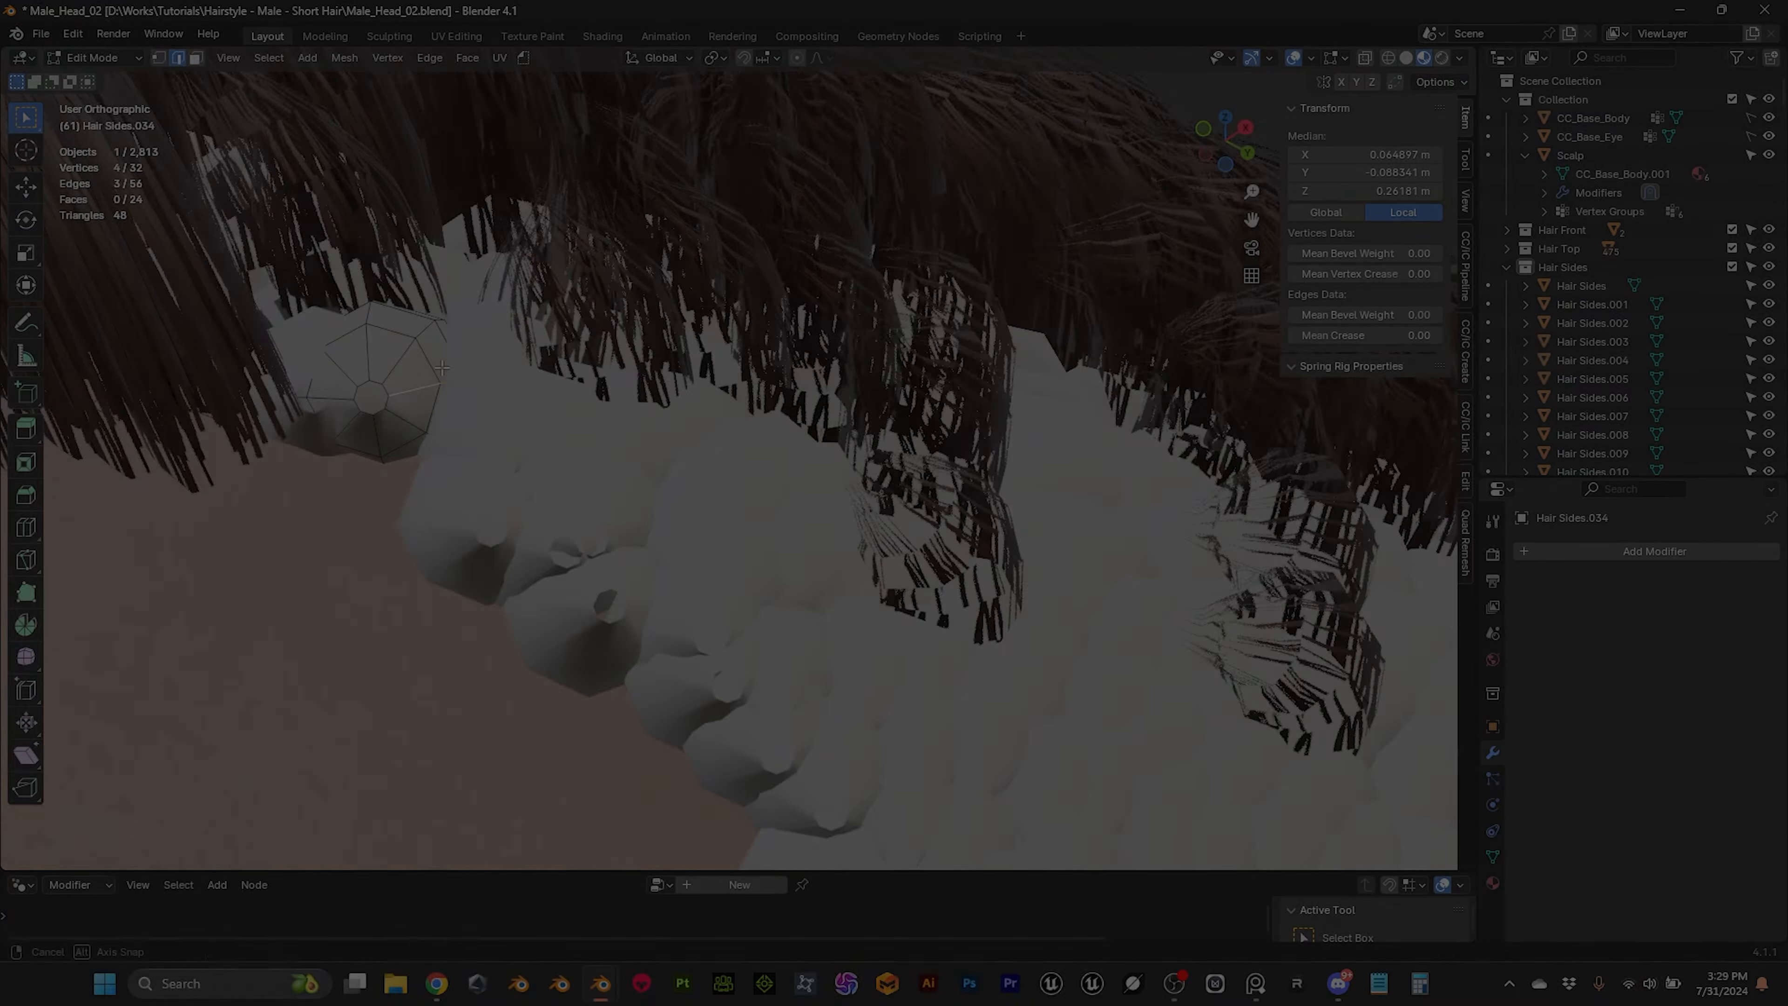
left_click(341, 367)
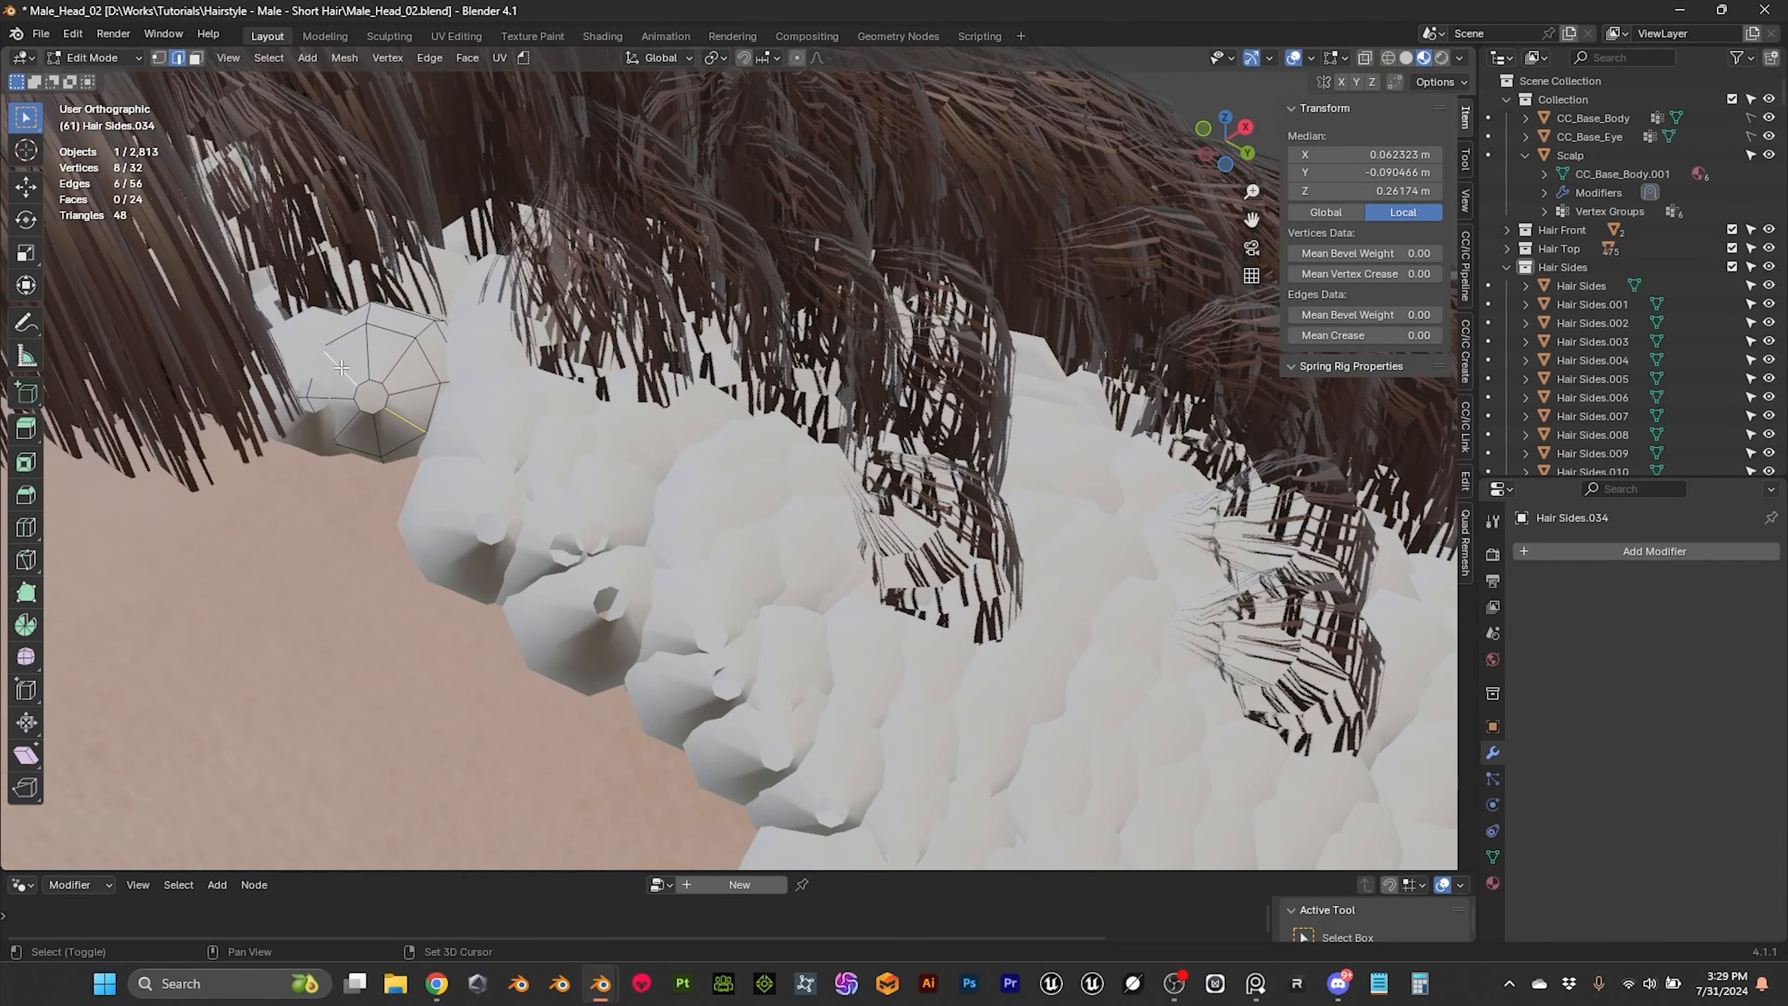
middle_click_drag(542, 370, 495, 356)
key("u")
key("m")
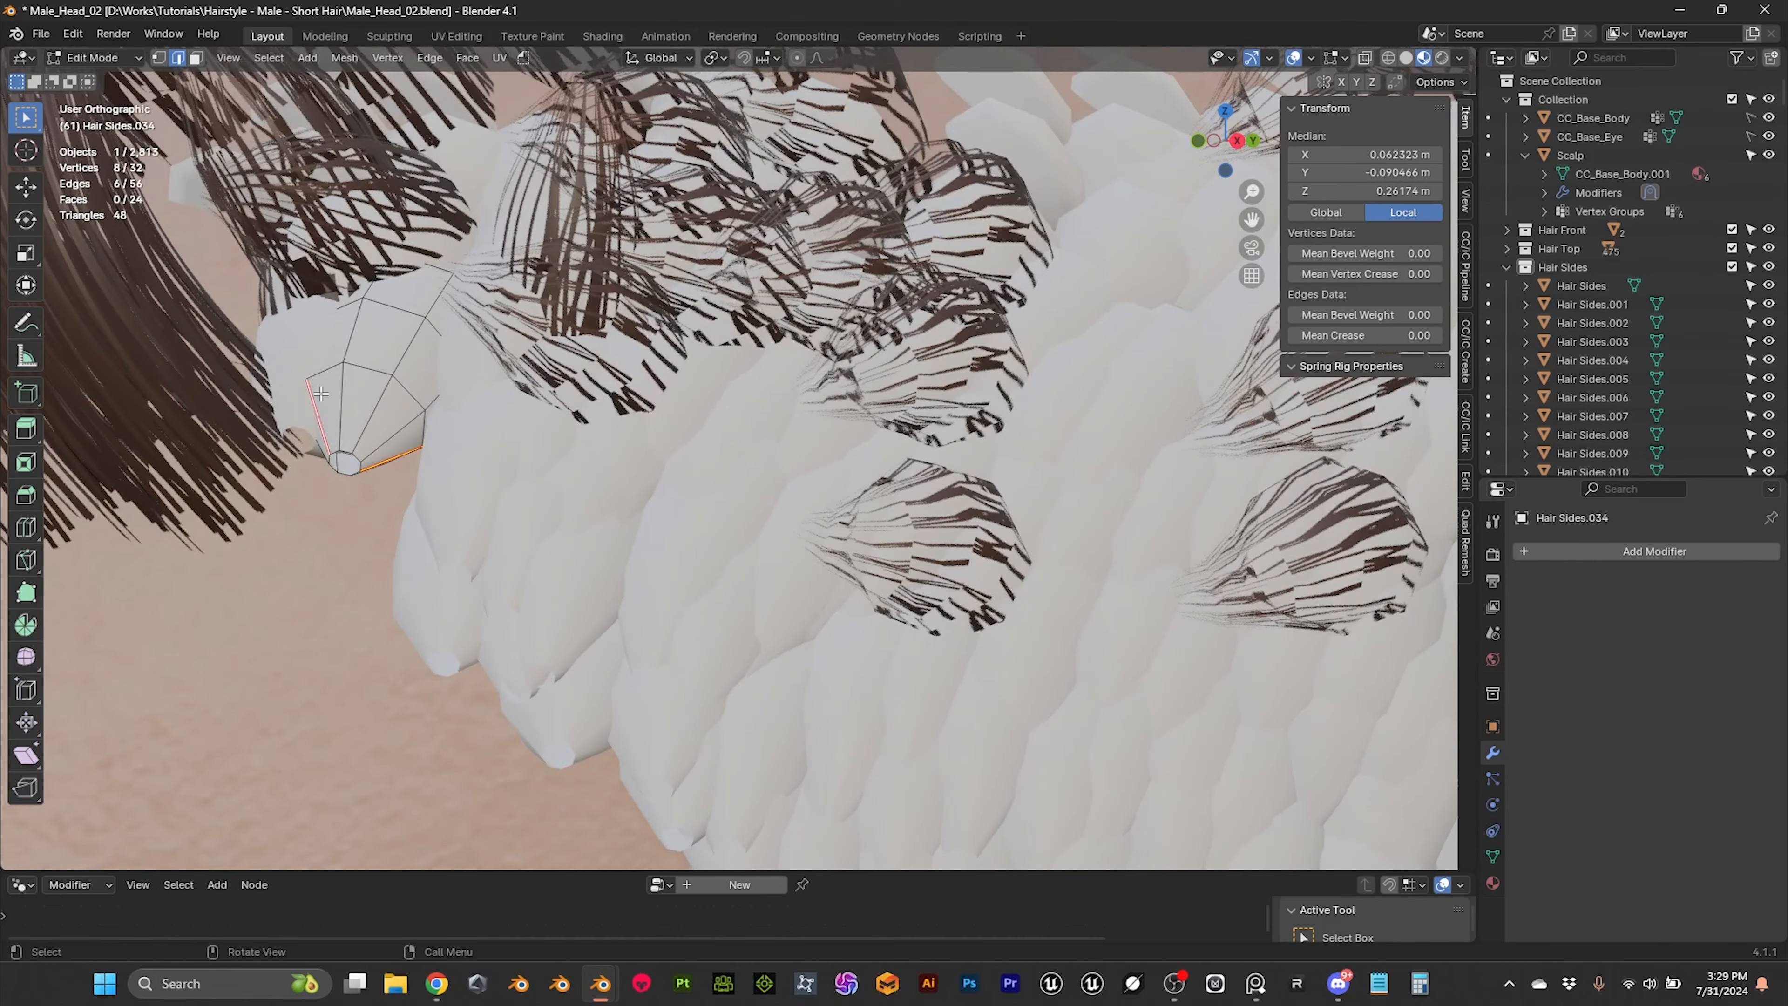
left_click(320, 410)
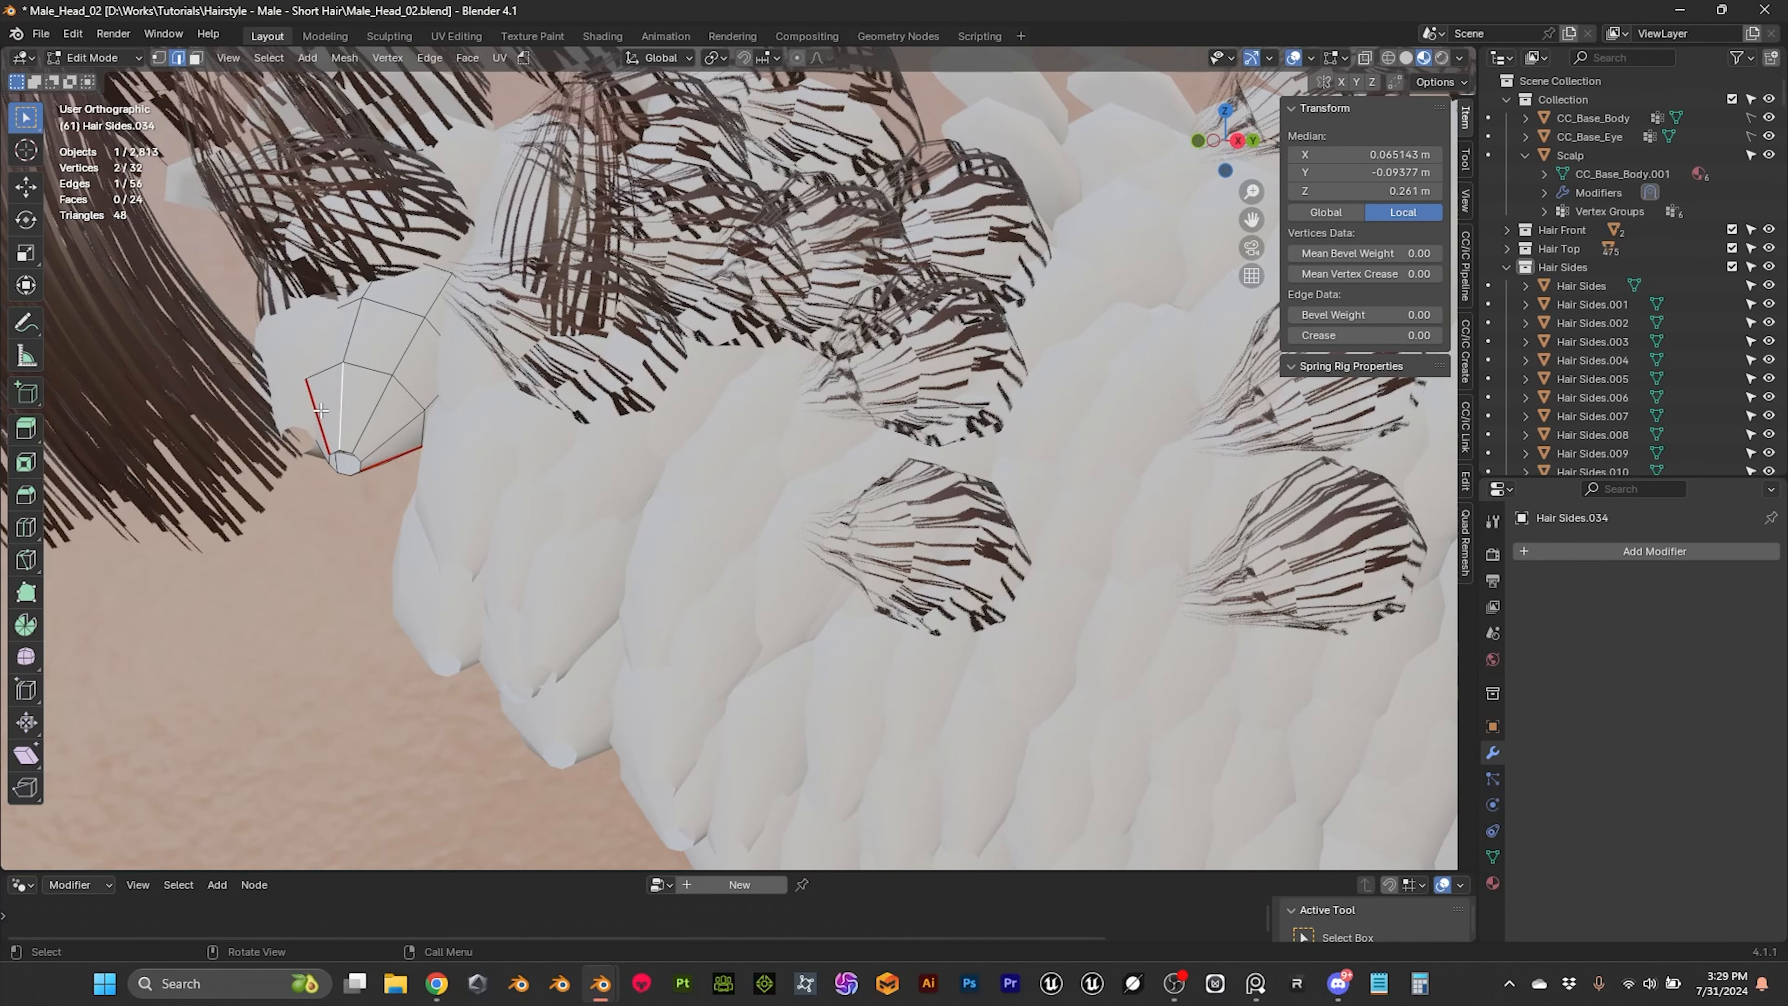
Step: Leave Edit Mode and open the UV Editing workspace for the seamed front hair tube
left_click(95, 58)
left_click(98, 81)
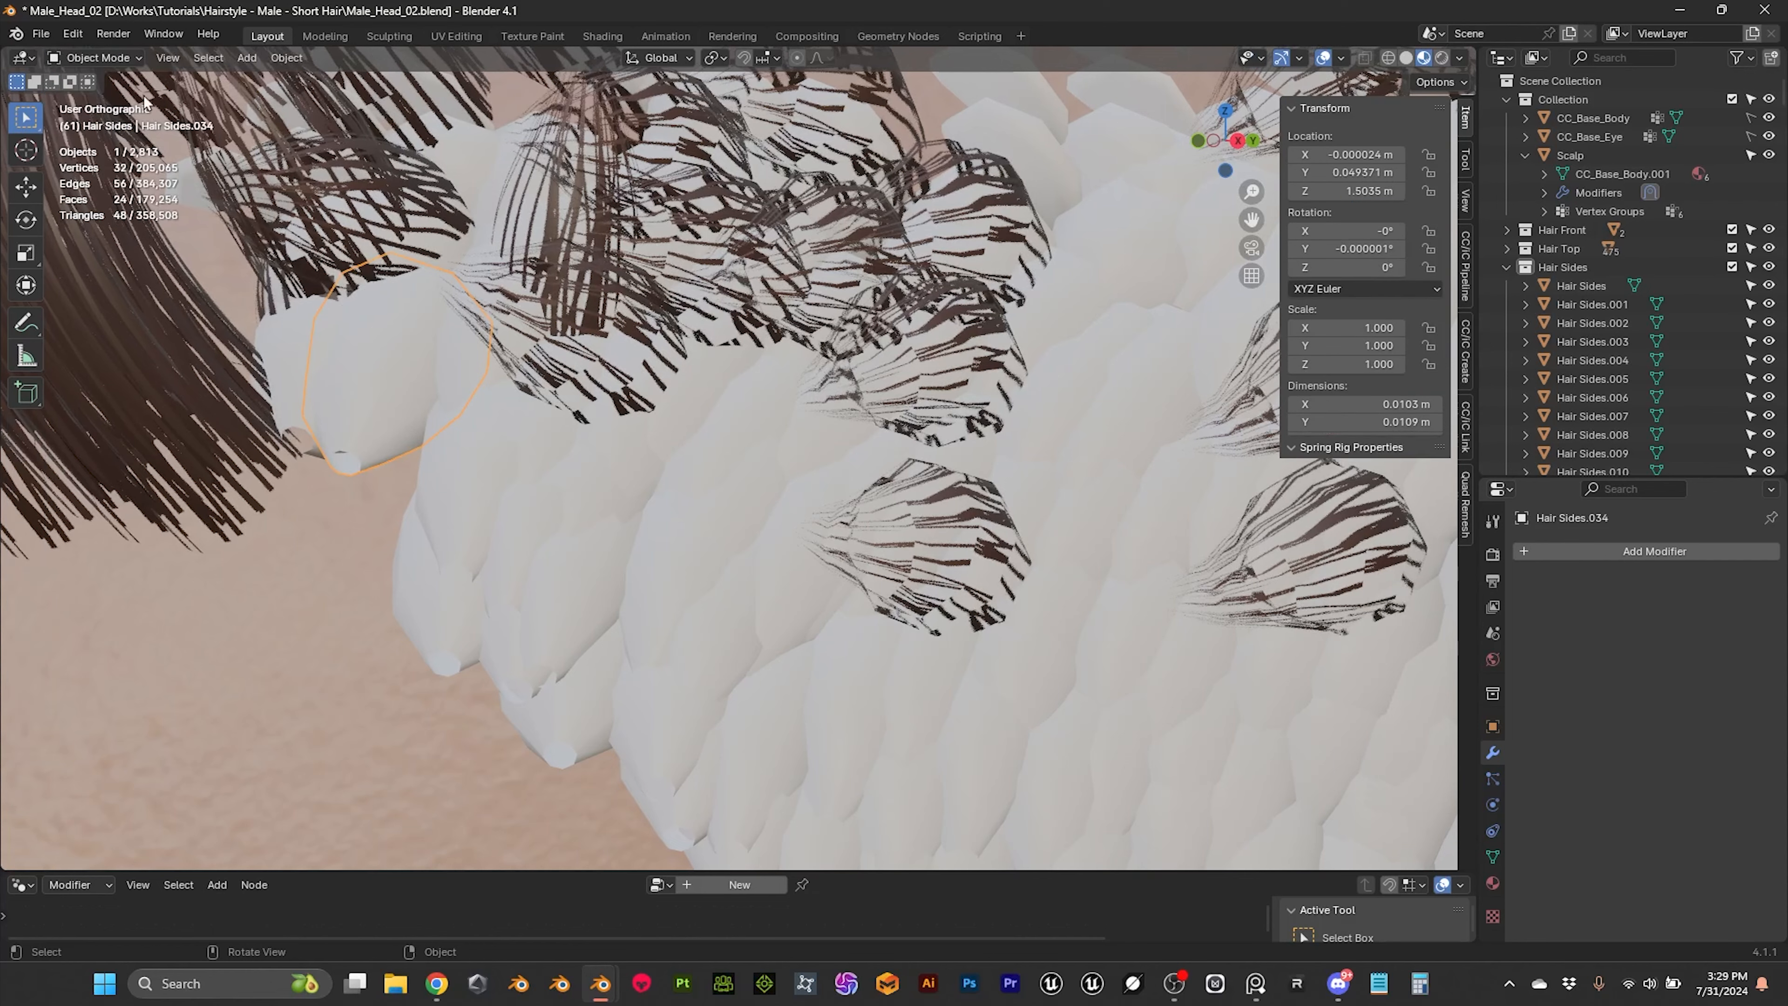
left_click(456, 36)
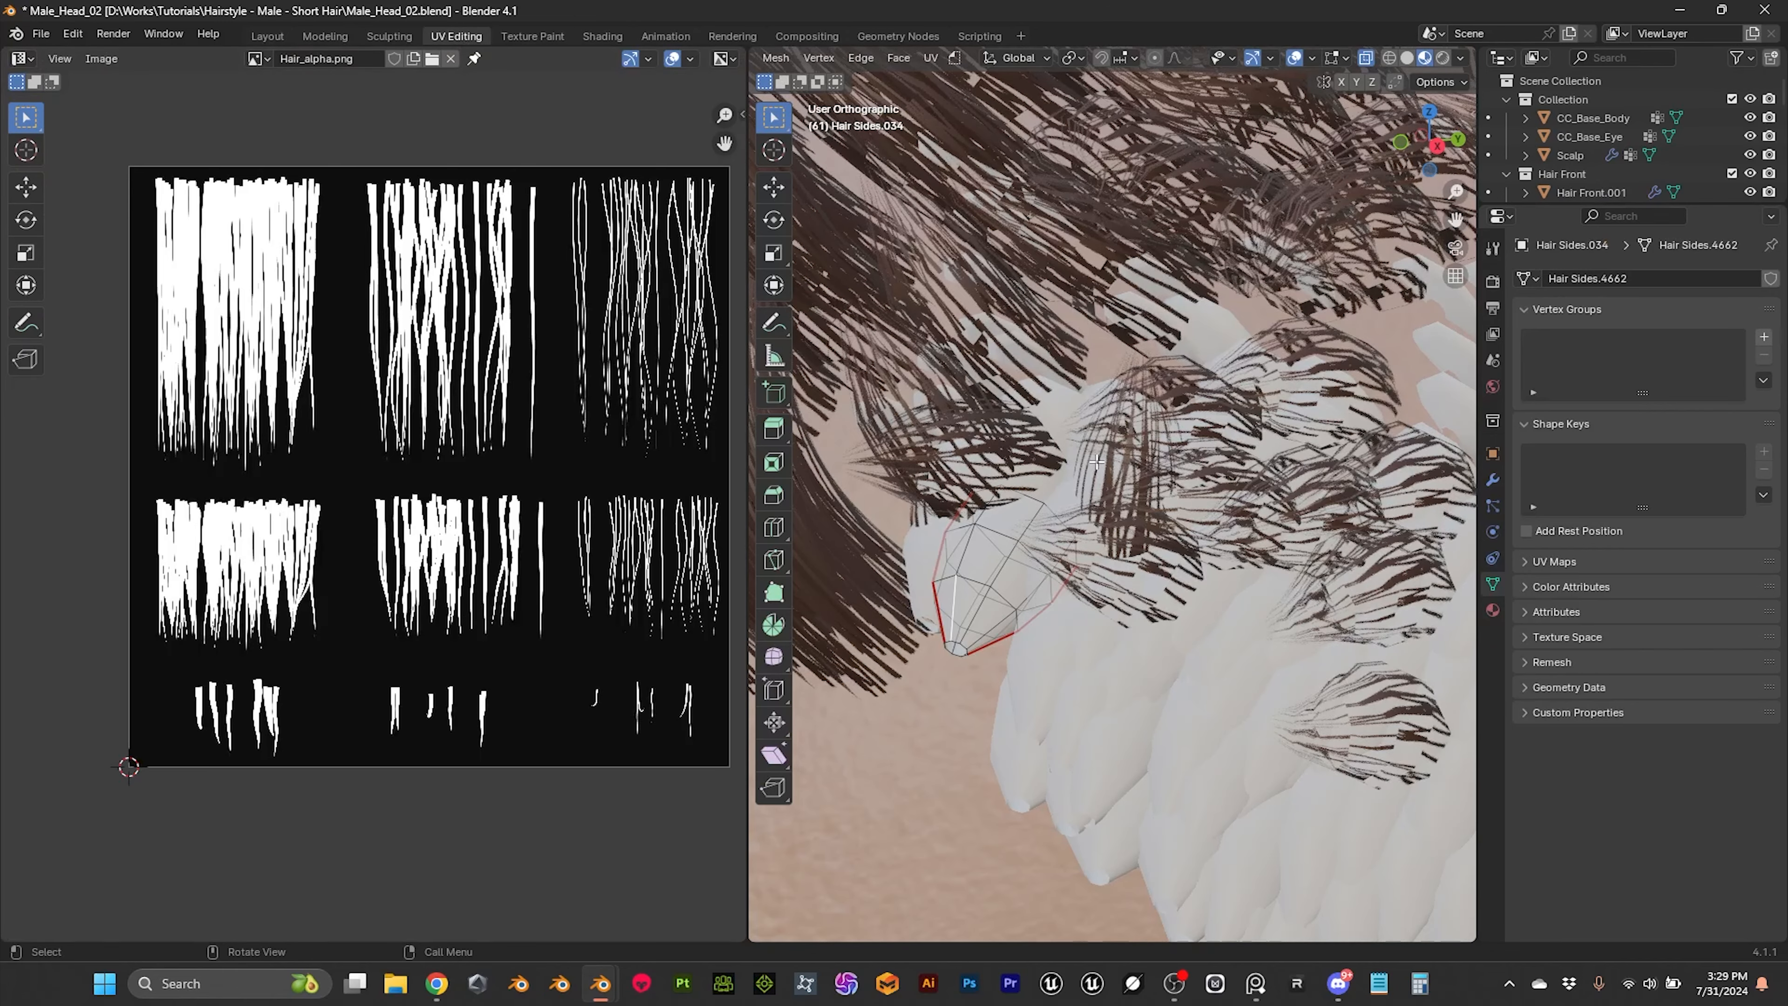
Step: Select the entire front hair tube mesh and unwrap it along its marked seams
left_click(1007, 566)
key("ctrl+l")
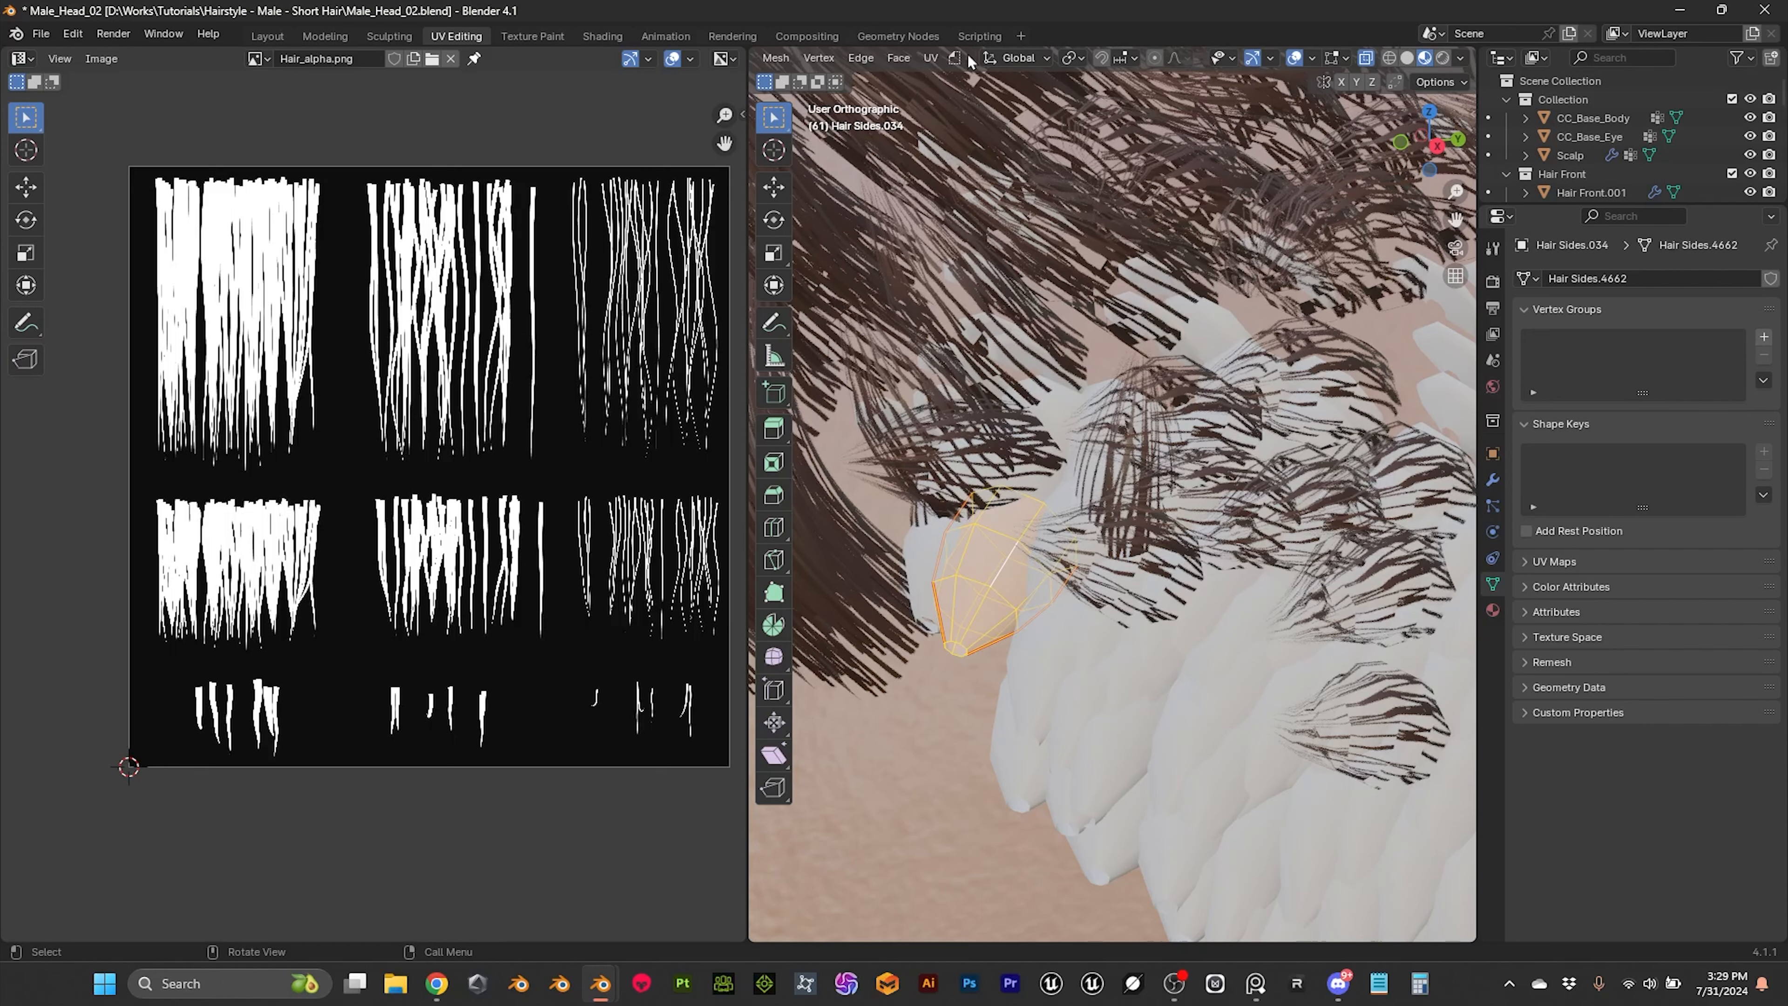
left_click(930, 58)
left_click(960, 79)
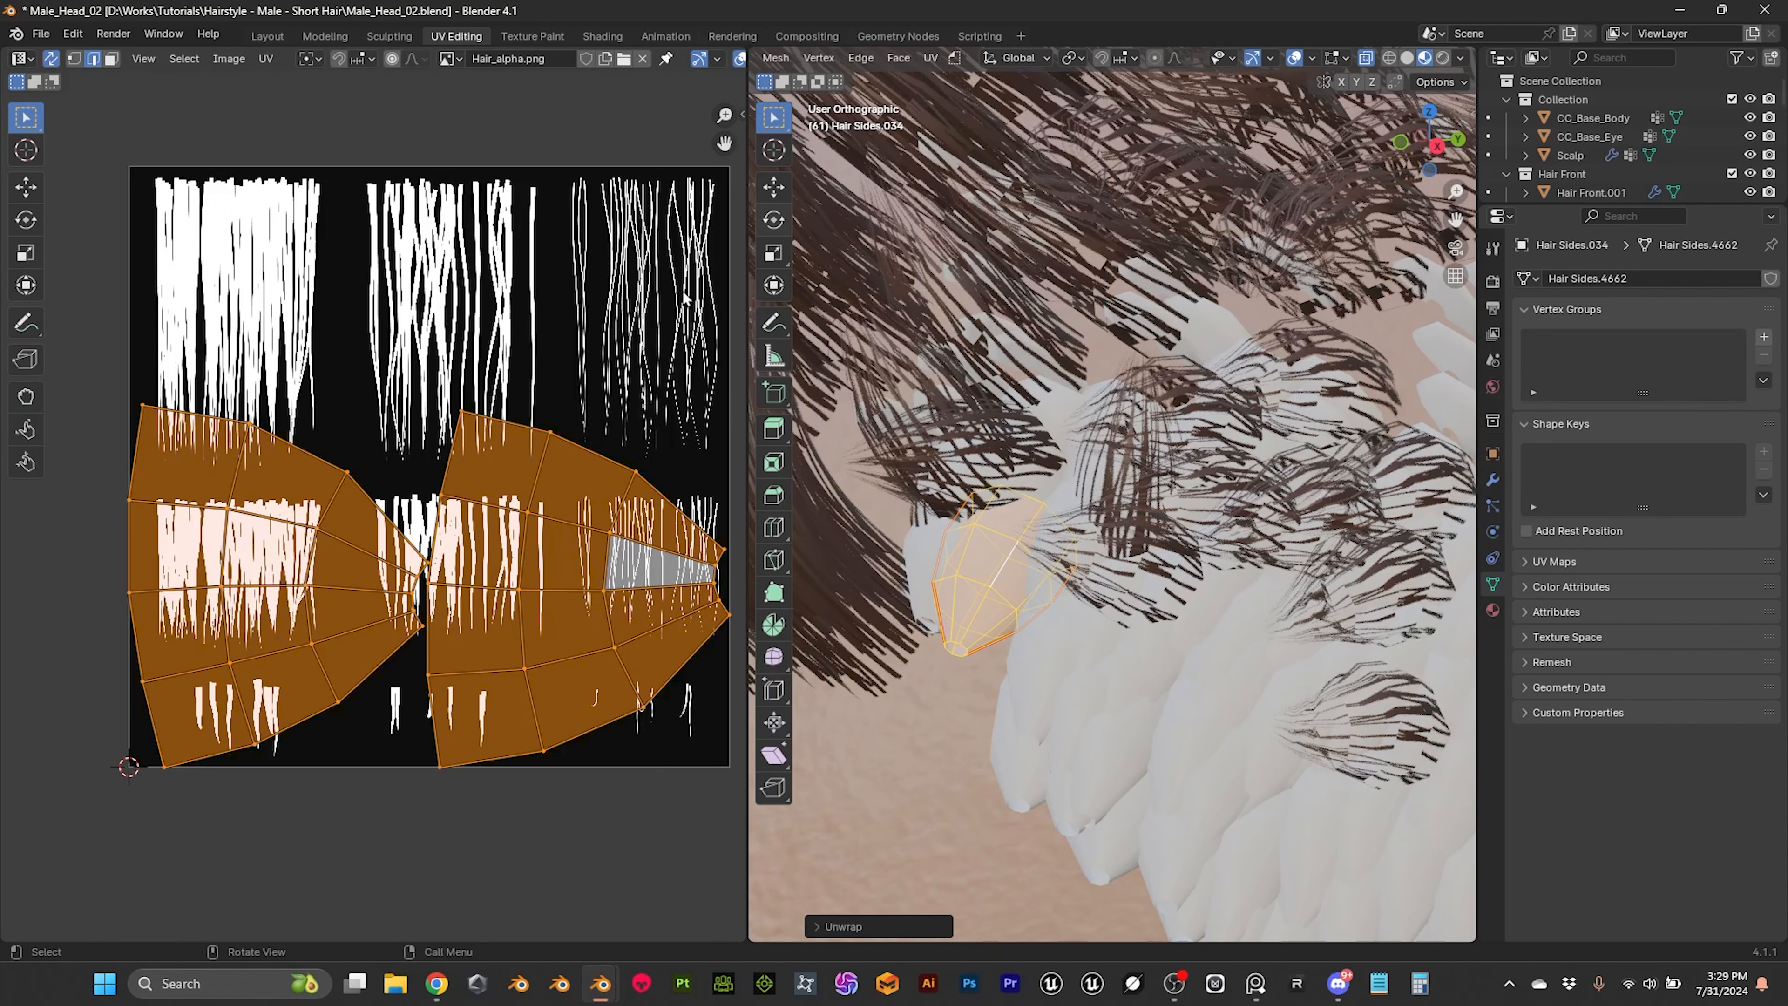
Step: Rotate both unwrapped UV islands of the front hair tube by -90 degrees
scroll(657, 437, "up", 3)
scroll(657, 437, "down", 3)
type("r90")
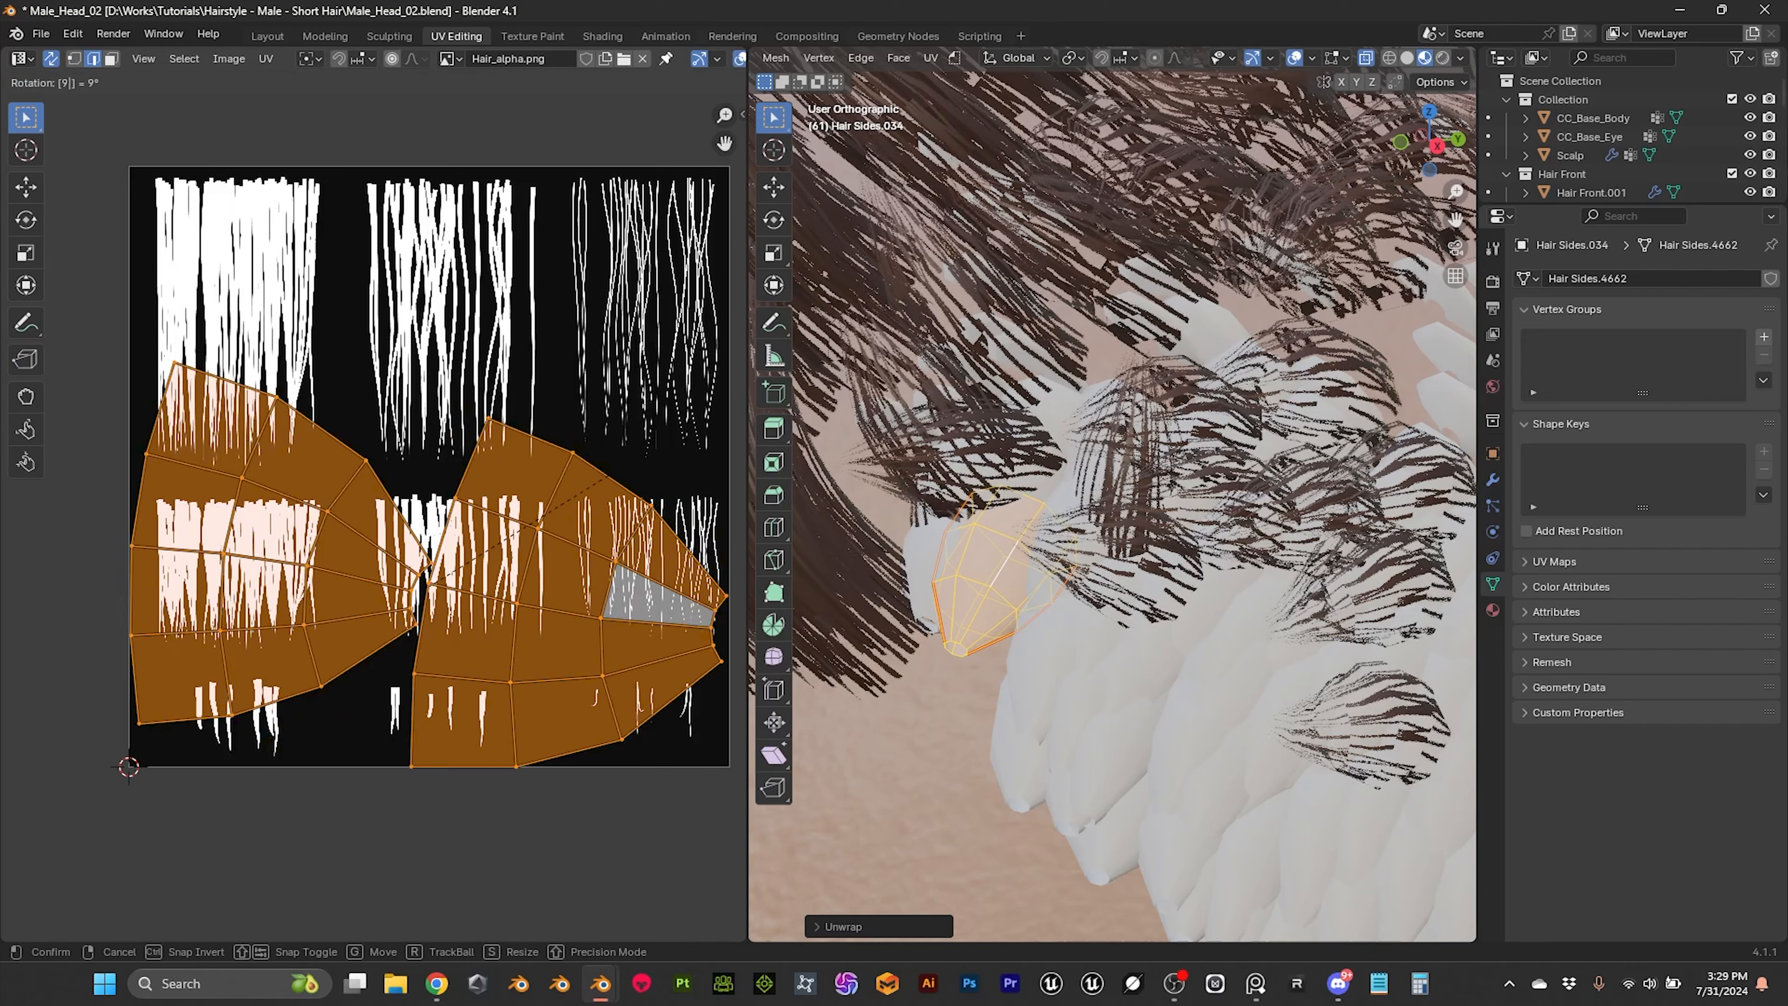
key("Left")
type("-")
key("Return")
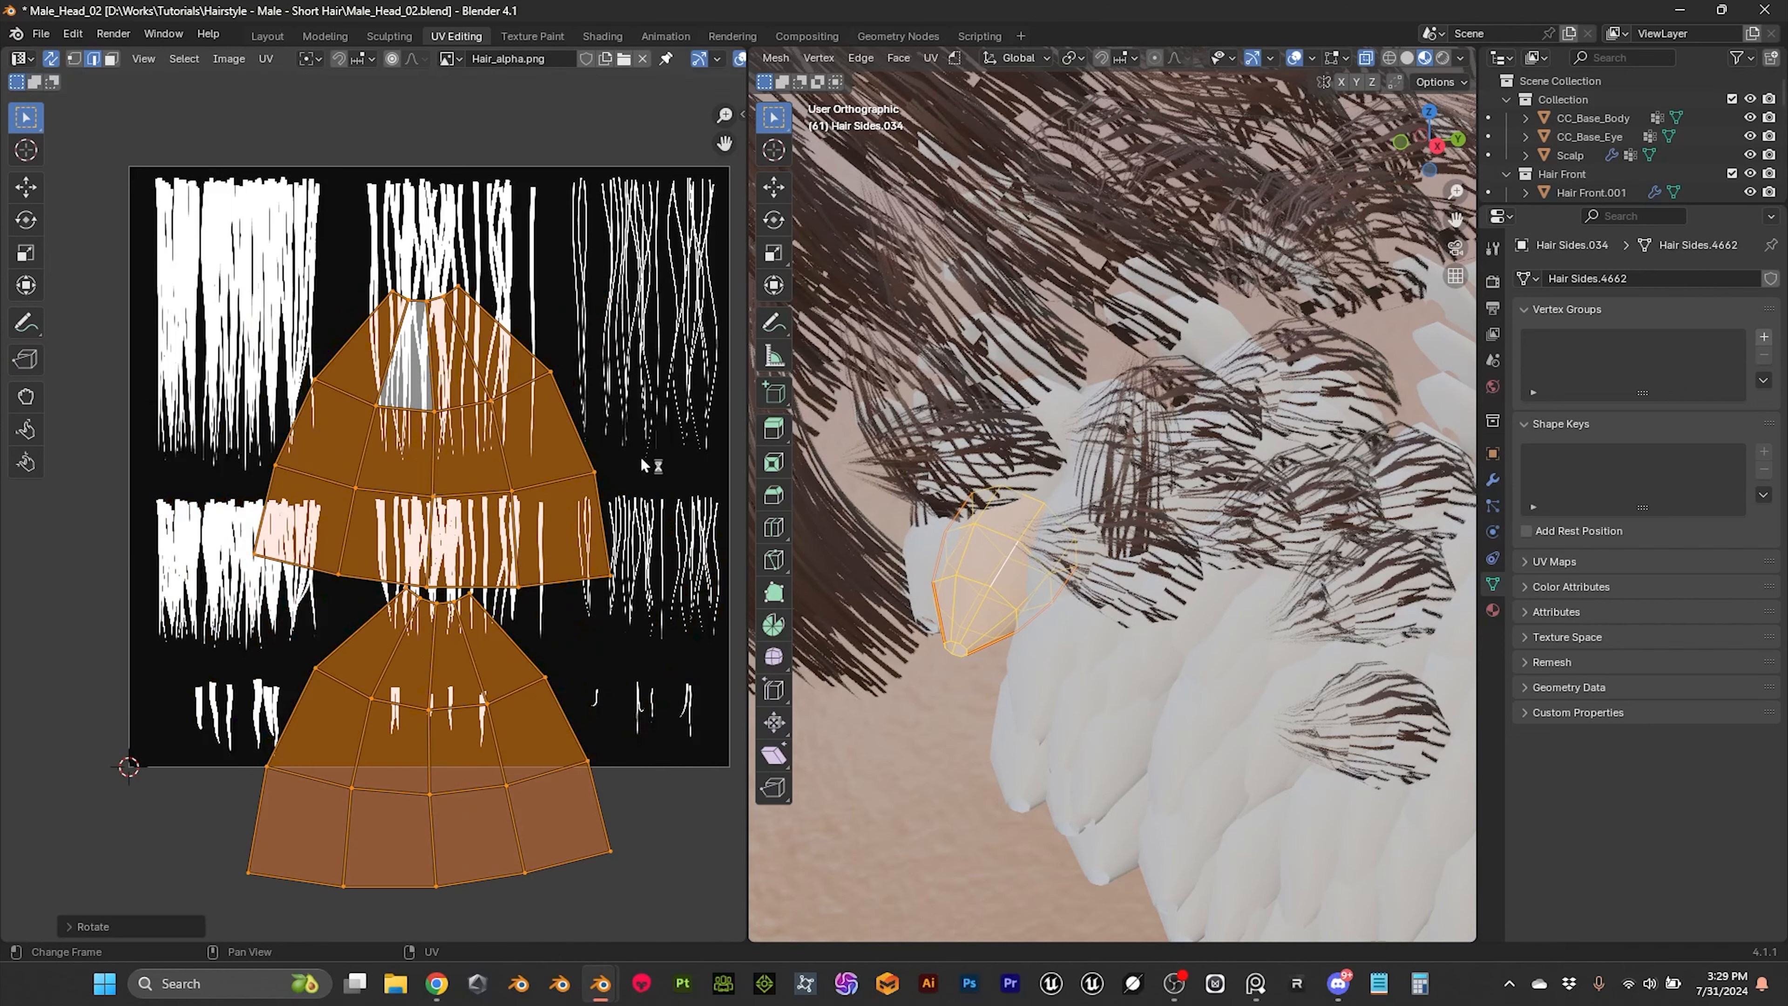
Step: Select all UVs and rotate both islands 180 degrees so their narrow ends point down
left_click(451, 357)
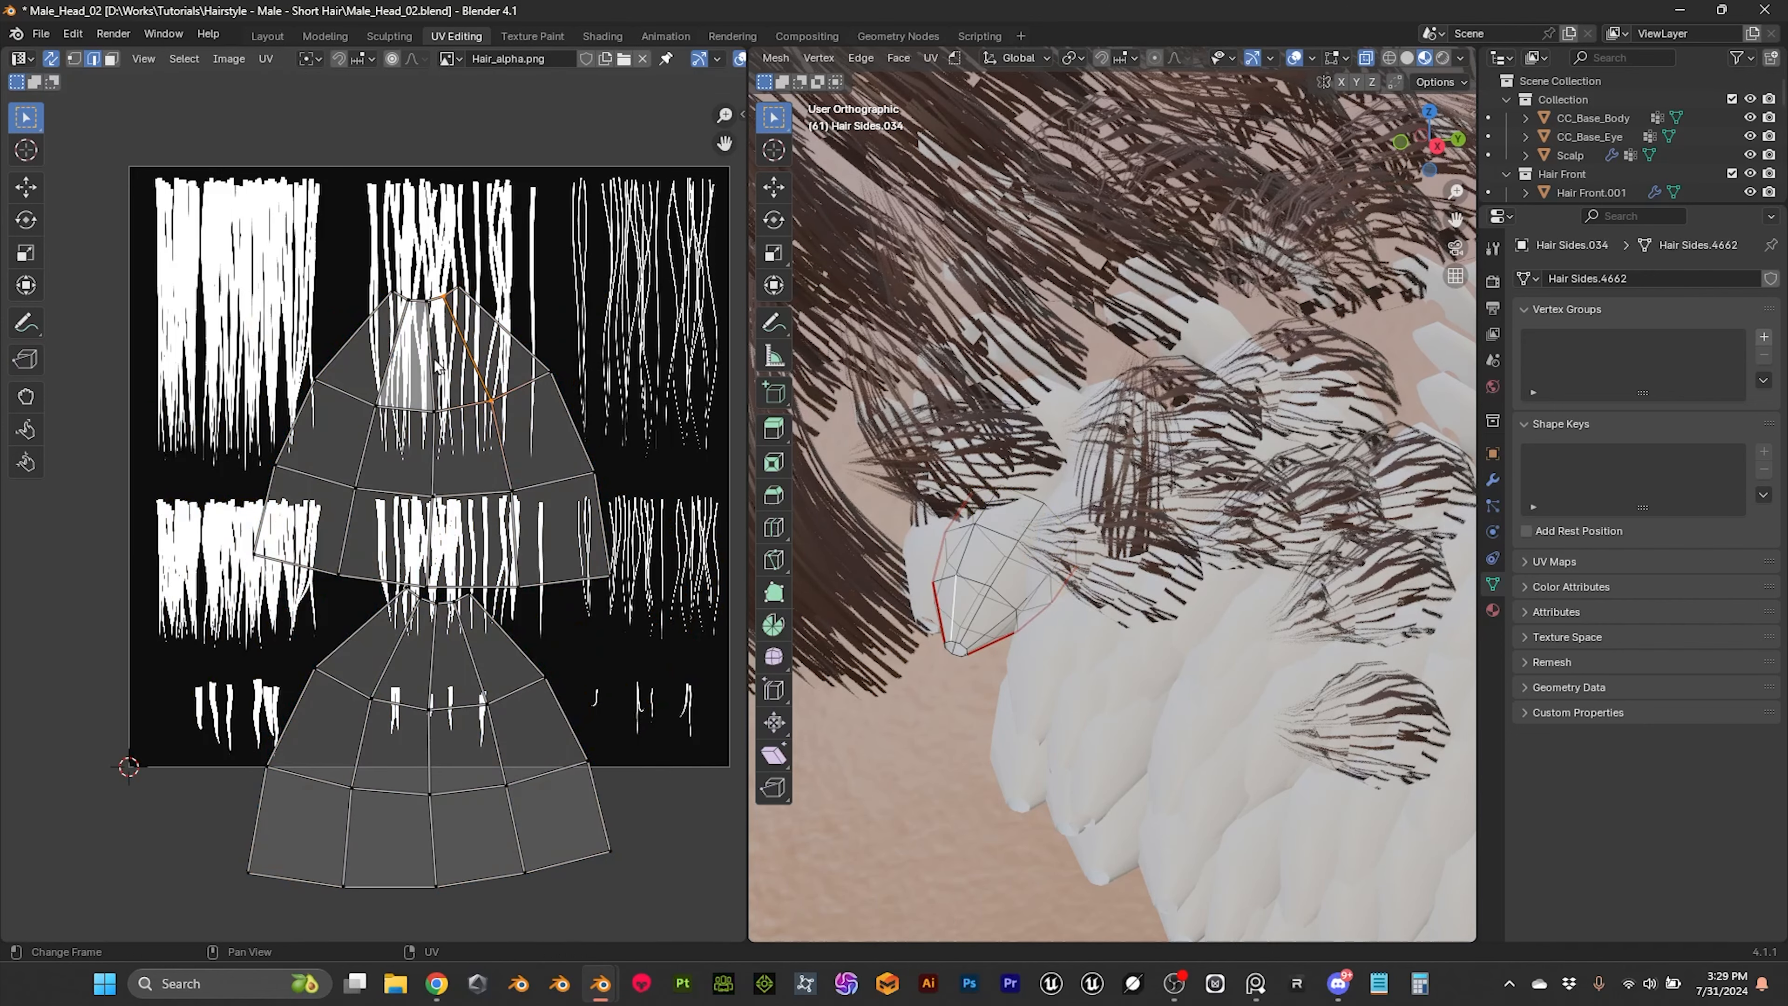
key("a")
type("r")
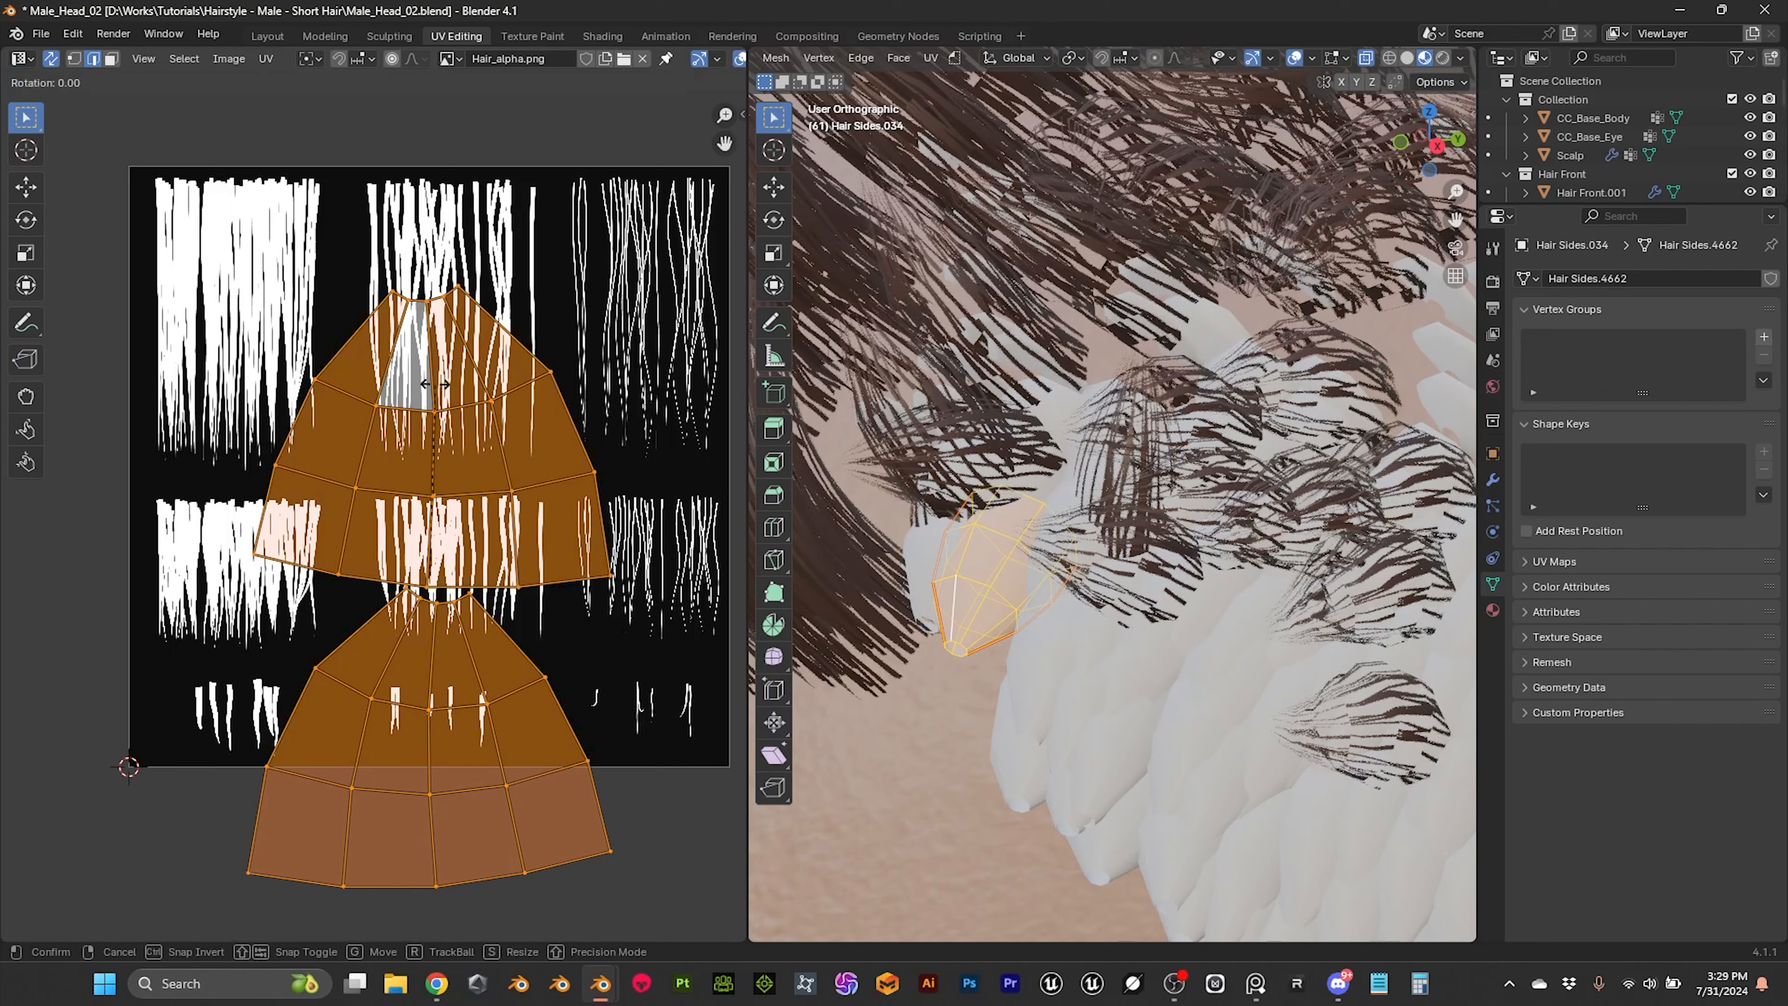
type("180")
key("Return")
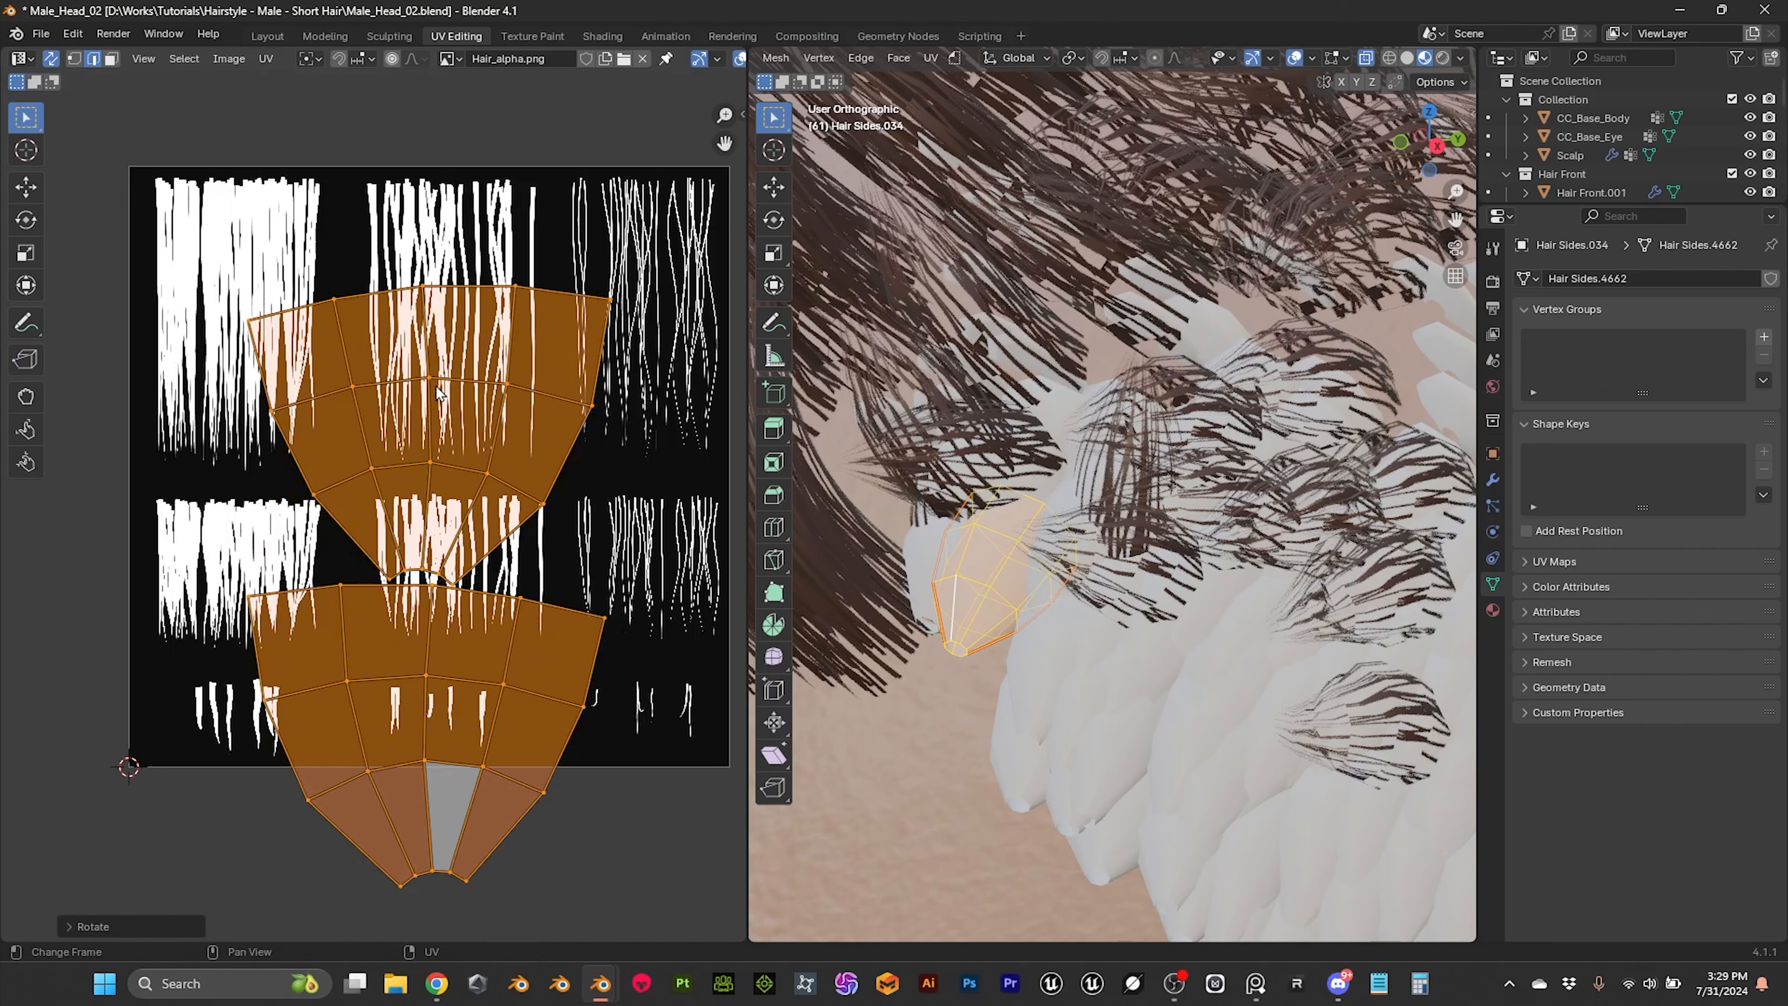
Step: Straighten the two lengthwise edges of a central quad in the lower UV island by scaling each to 0 along X
left_click(299, 283)
left_click_drag(304, 279, 637, 316)
left_click_drag(373, 846, 514, 923)
left_click(426, 726, "alt")
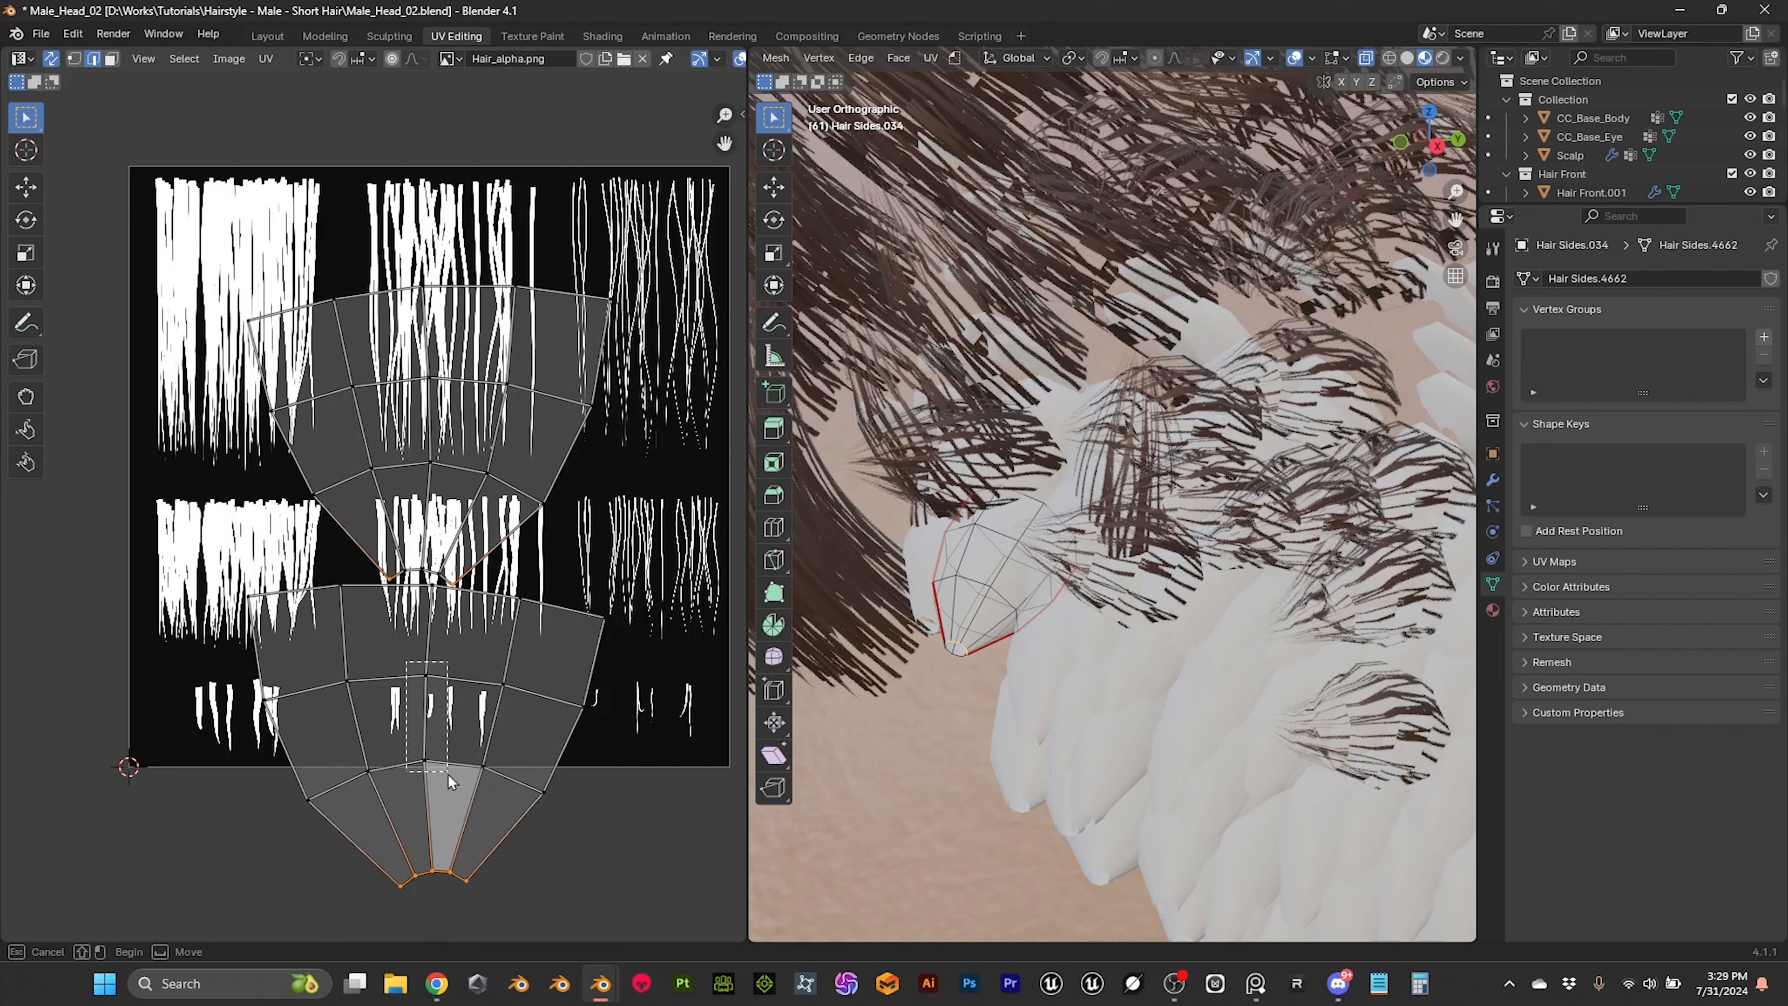
key("s")
key("x")
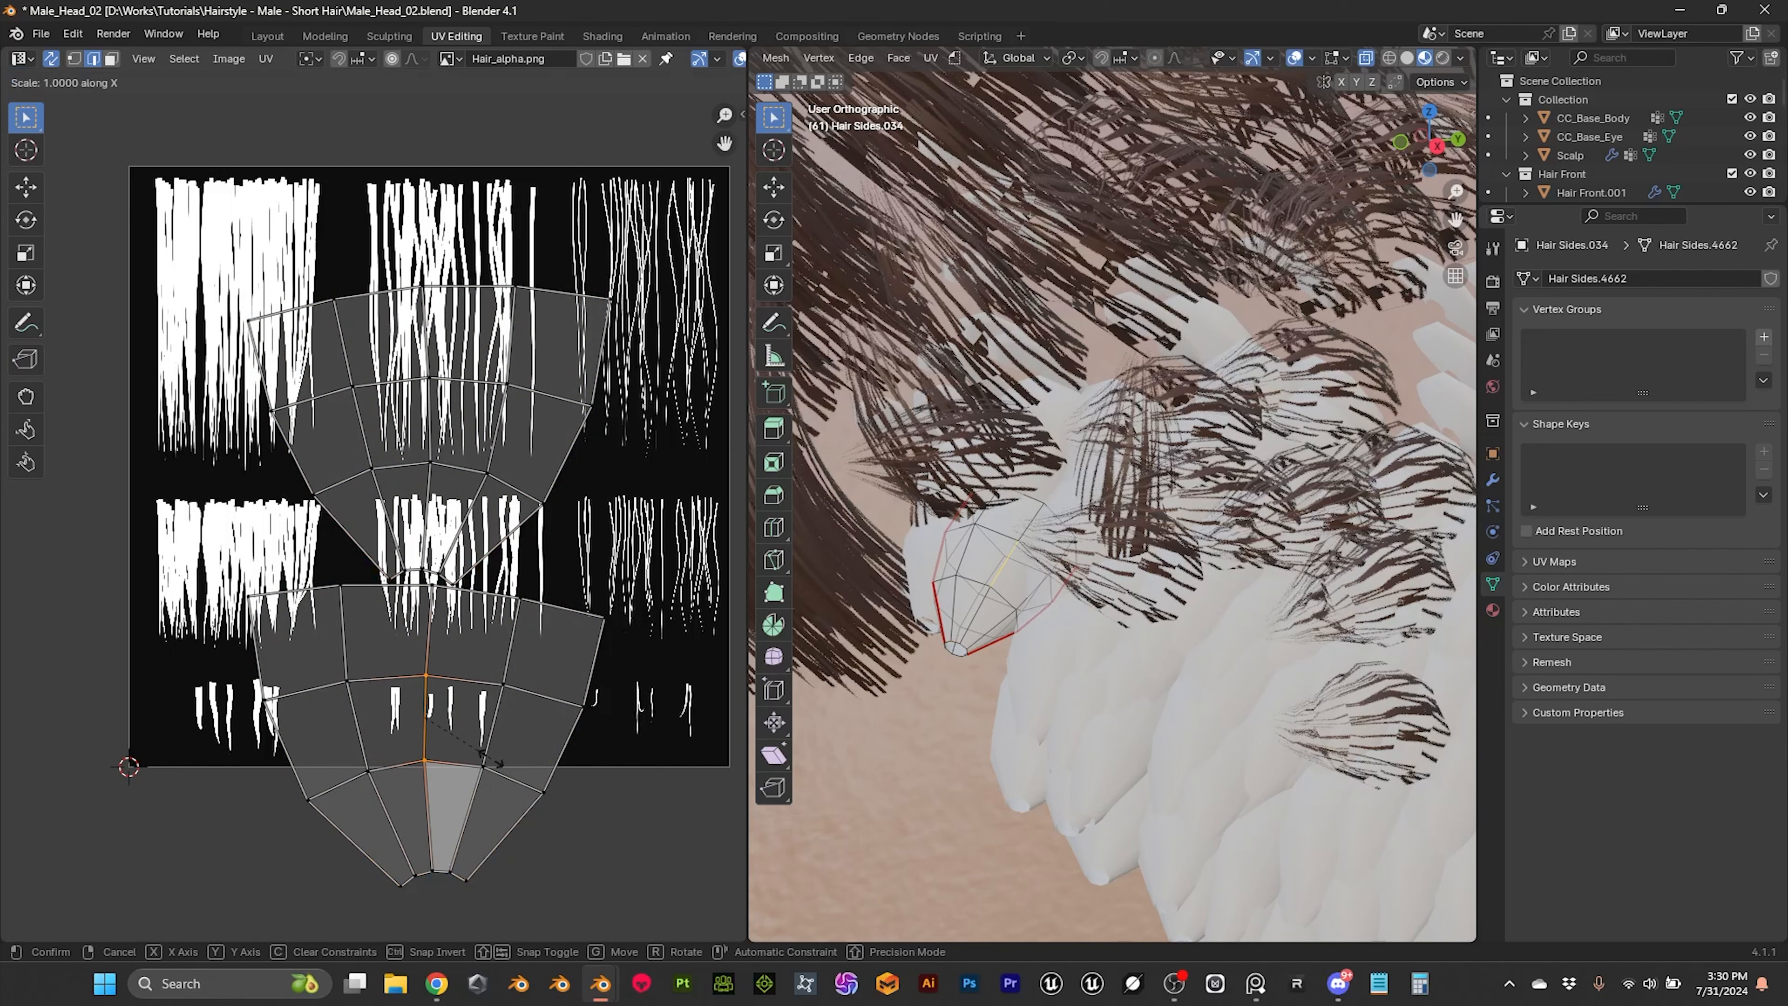
key("0")
key("Return")
left_click_drag(461, 665, 508, 786)
key("s")
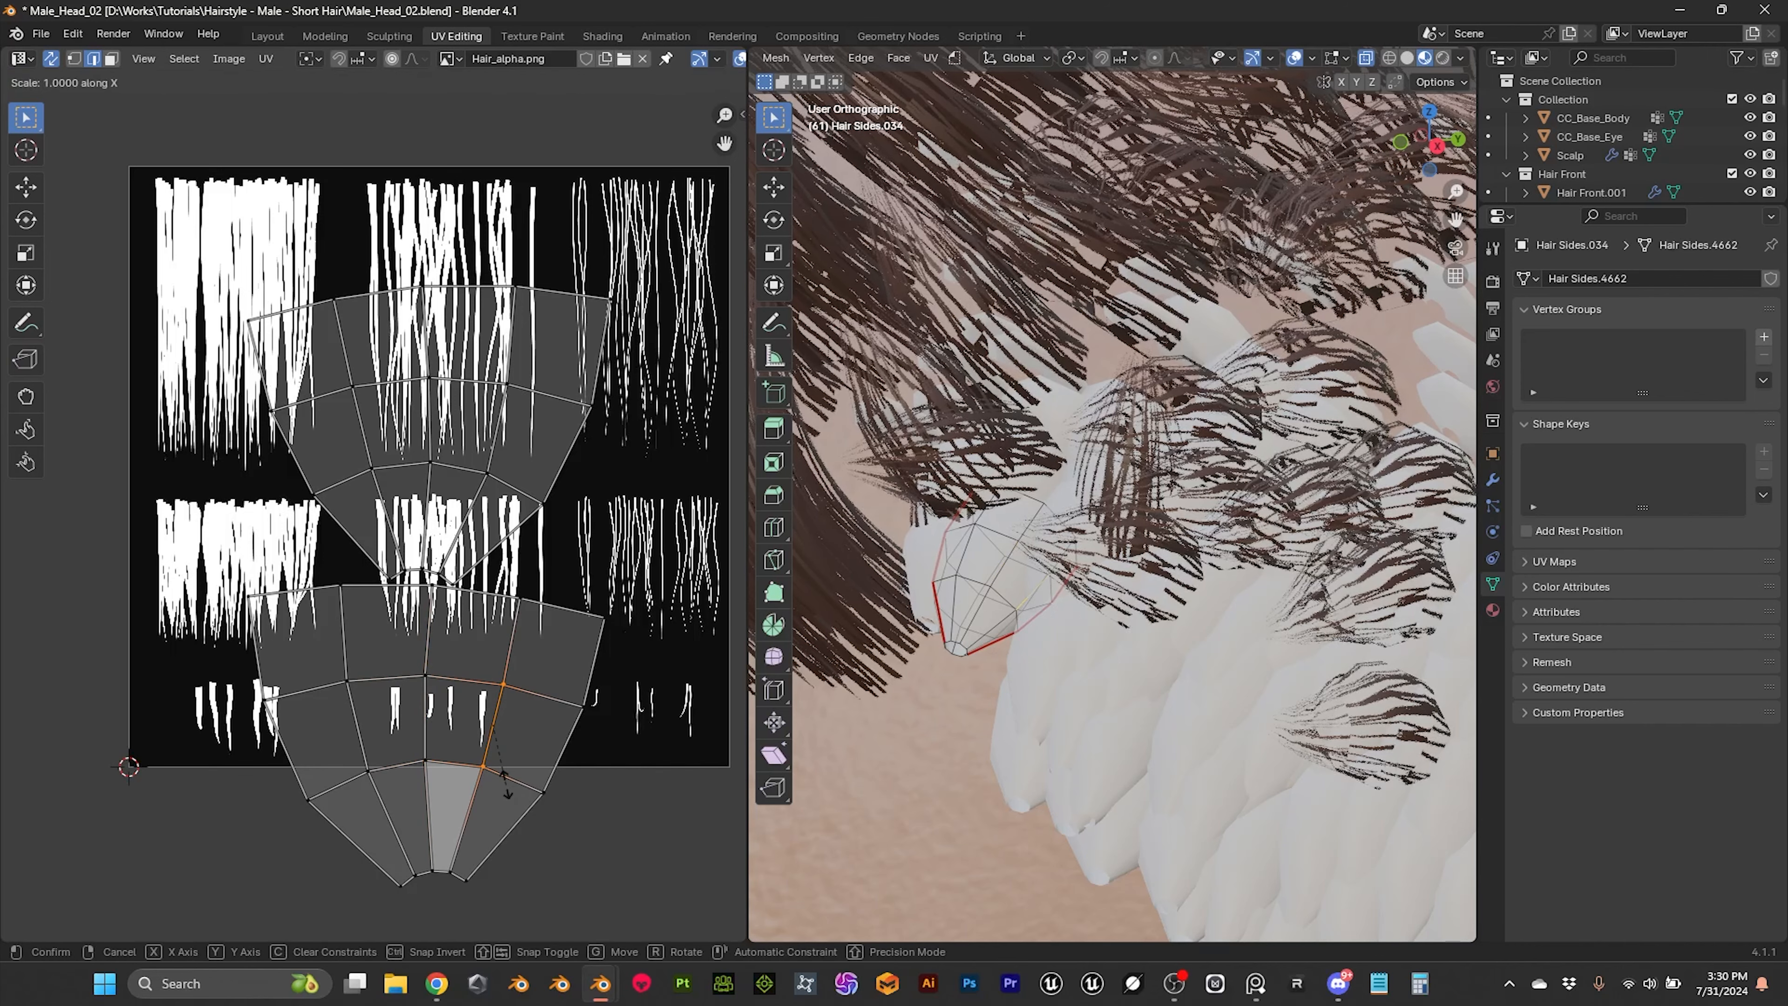
key("x")
key("0")
key("Return")
Step: Level the upper and lower edges of the lower island's central quad by scaling each to 0 along Y
left_click_drag(403, 651, 522, 710)
key("s")
key("y")
key("0")
key("Return")
left_click_drag(403, 741, 503, 800)
key("s")
key("y")
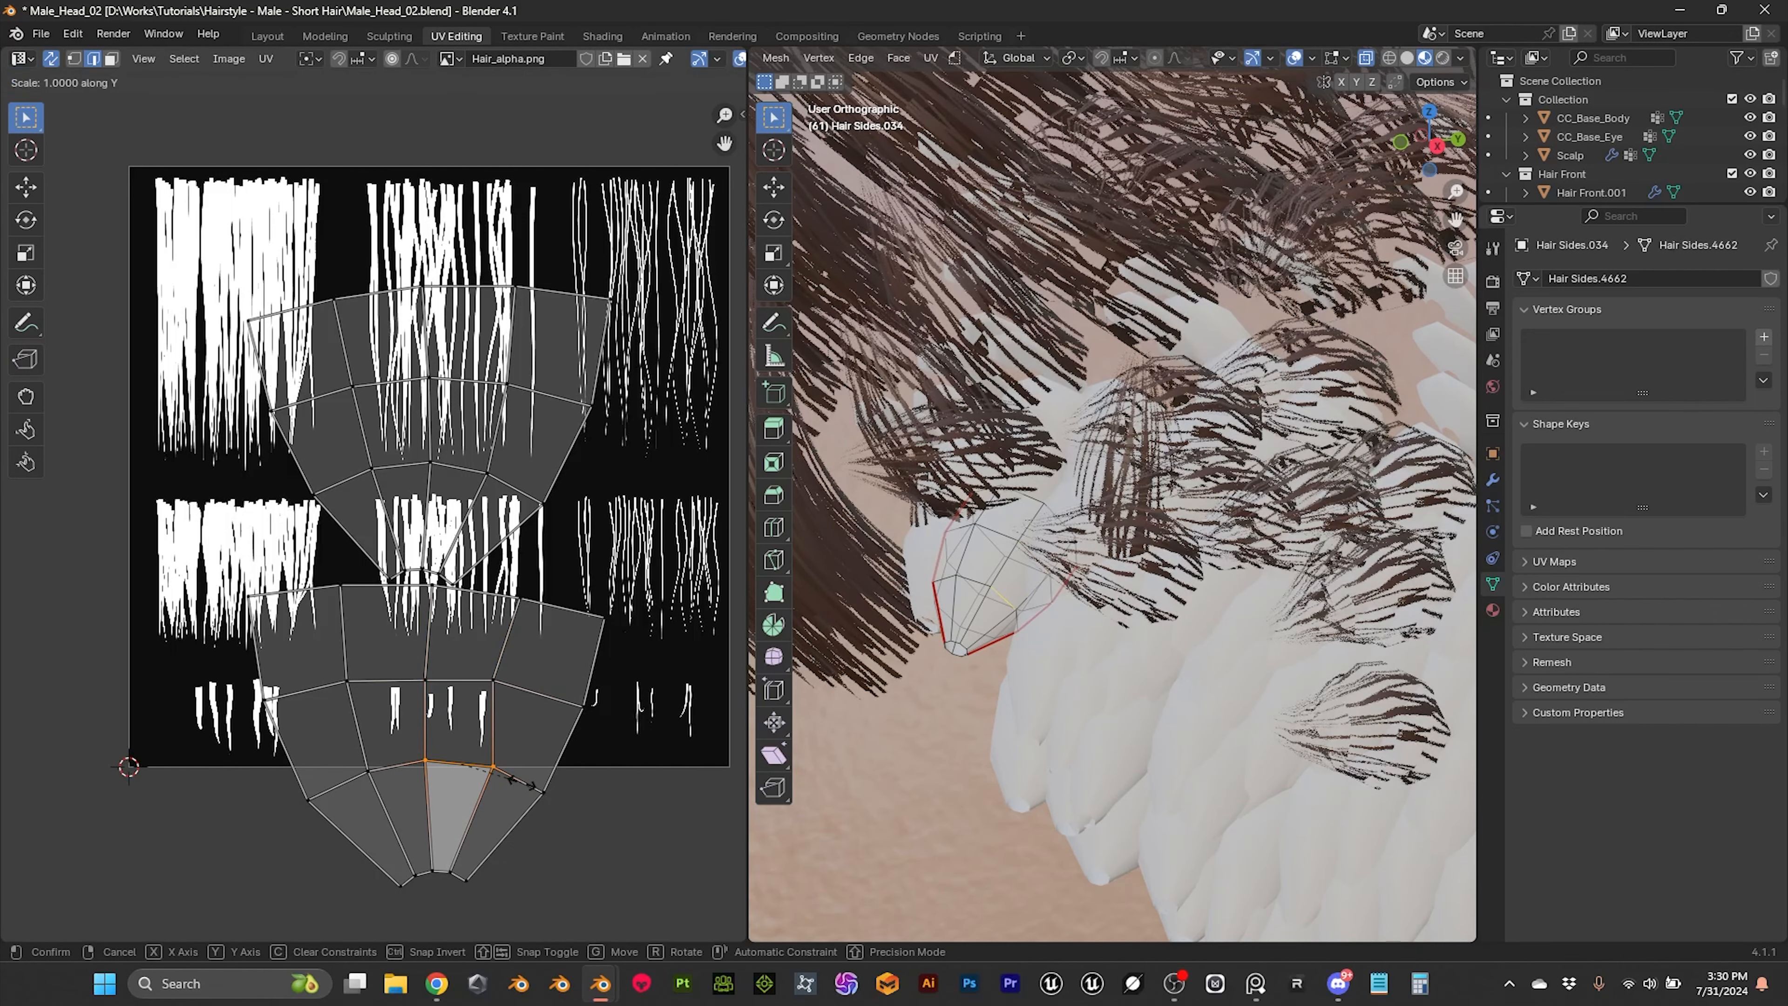
key("0")
key("Return")
Step: Straighten the two lengthwise edges of a central quad in the upper UV island by scaling each to 0 along X
left_click_drag(414, 363, 456, 486)
key("s")
key("x")
key("0")
key("Return")
left_click_drag(459, 356, 543, 511)
key("s")
key("x")
key("0")
key("Return")
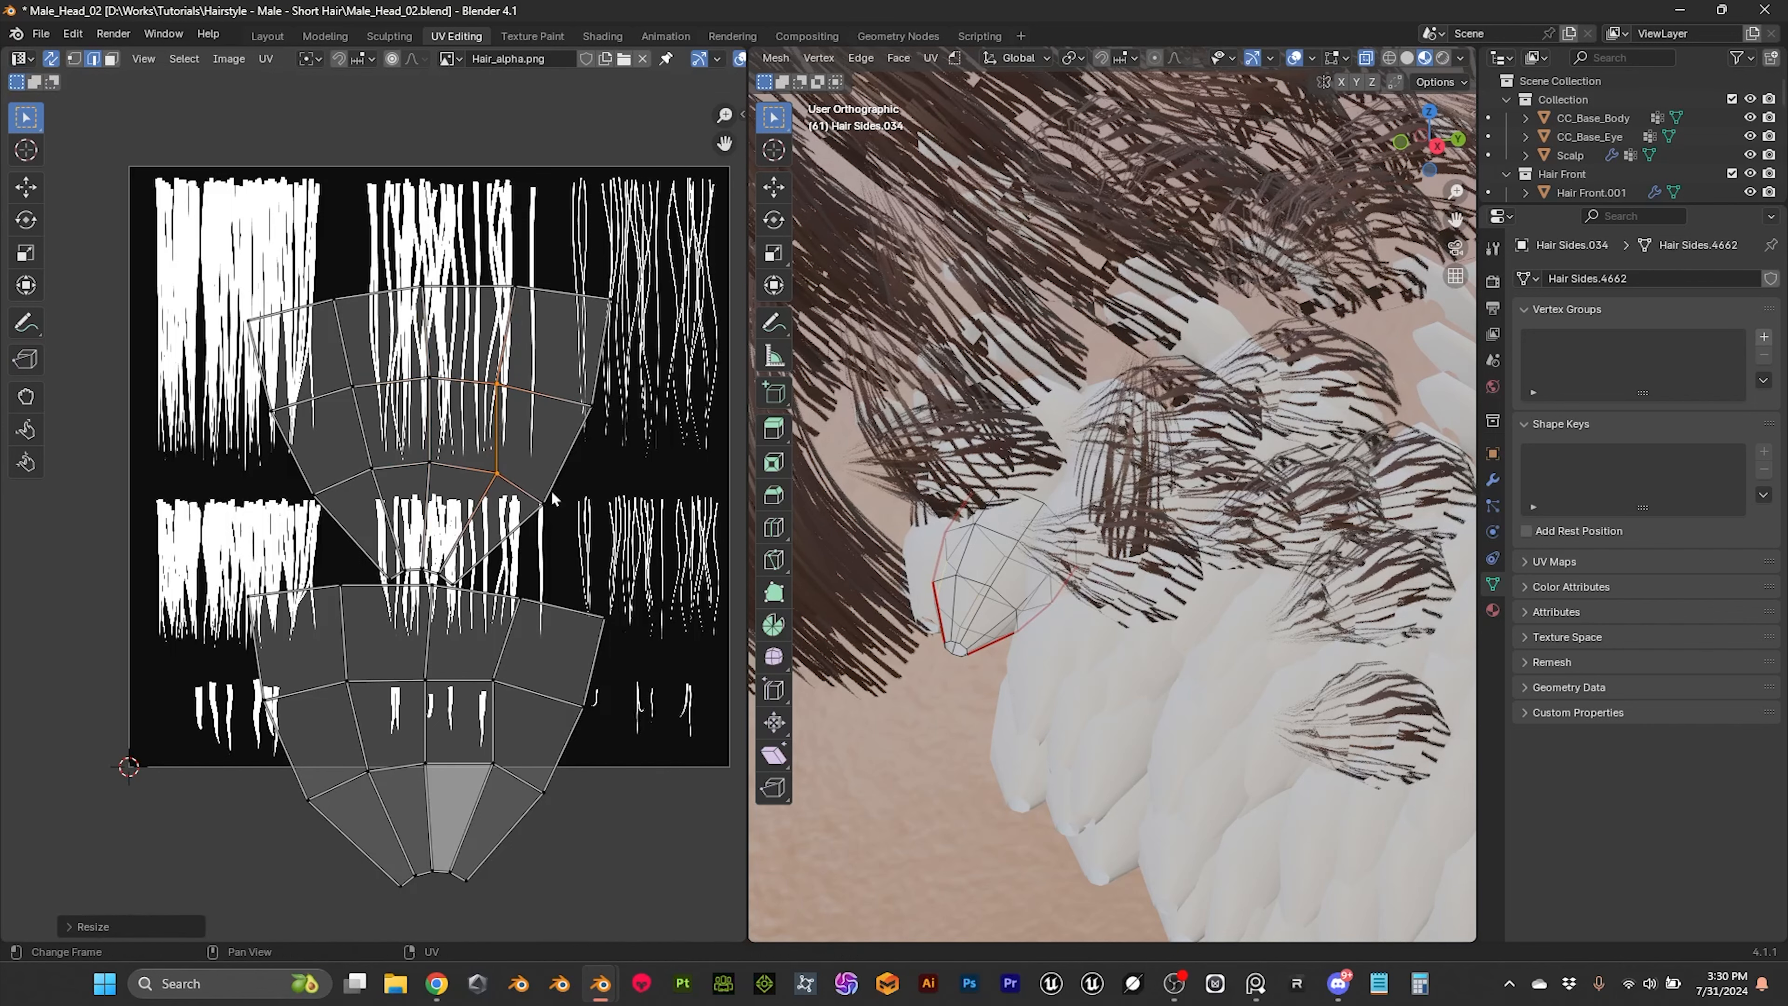
Step: Level the upper and lower edges of the upper island's central quad by scaling each to 0 along Y
left_click_drag(407, 348, 518, 417)
key("s")
key("y")
key("0")
key("Return")
left_click_drag(421, 450, 539, 514)
key("s")
key("y")
key("0")
key("Return")
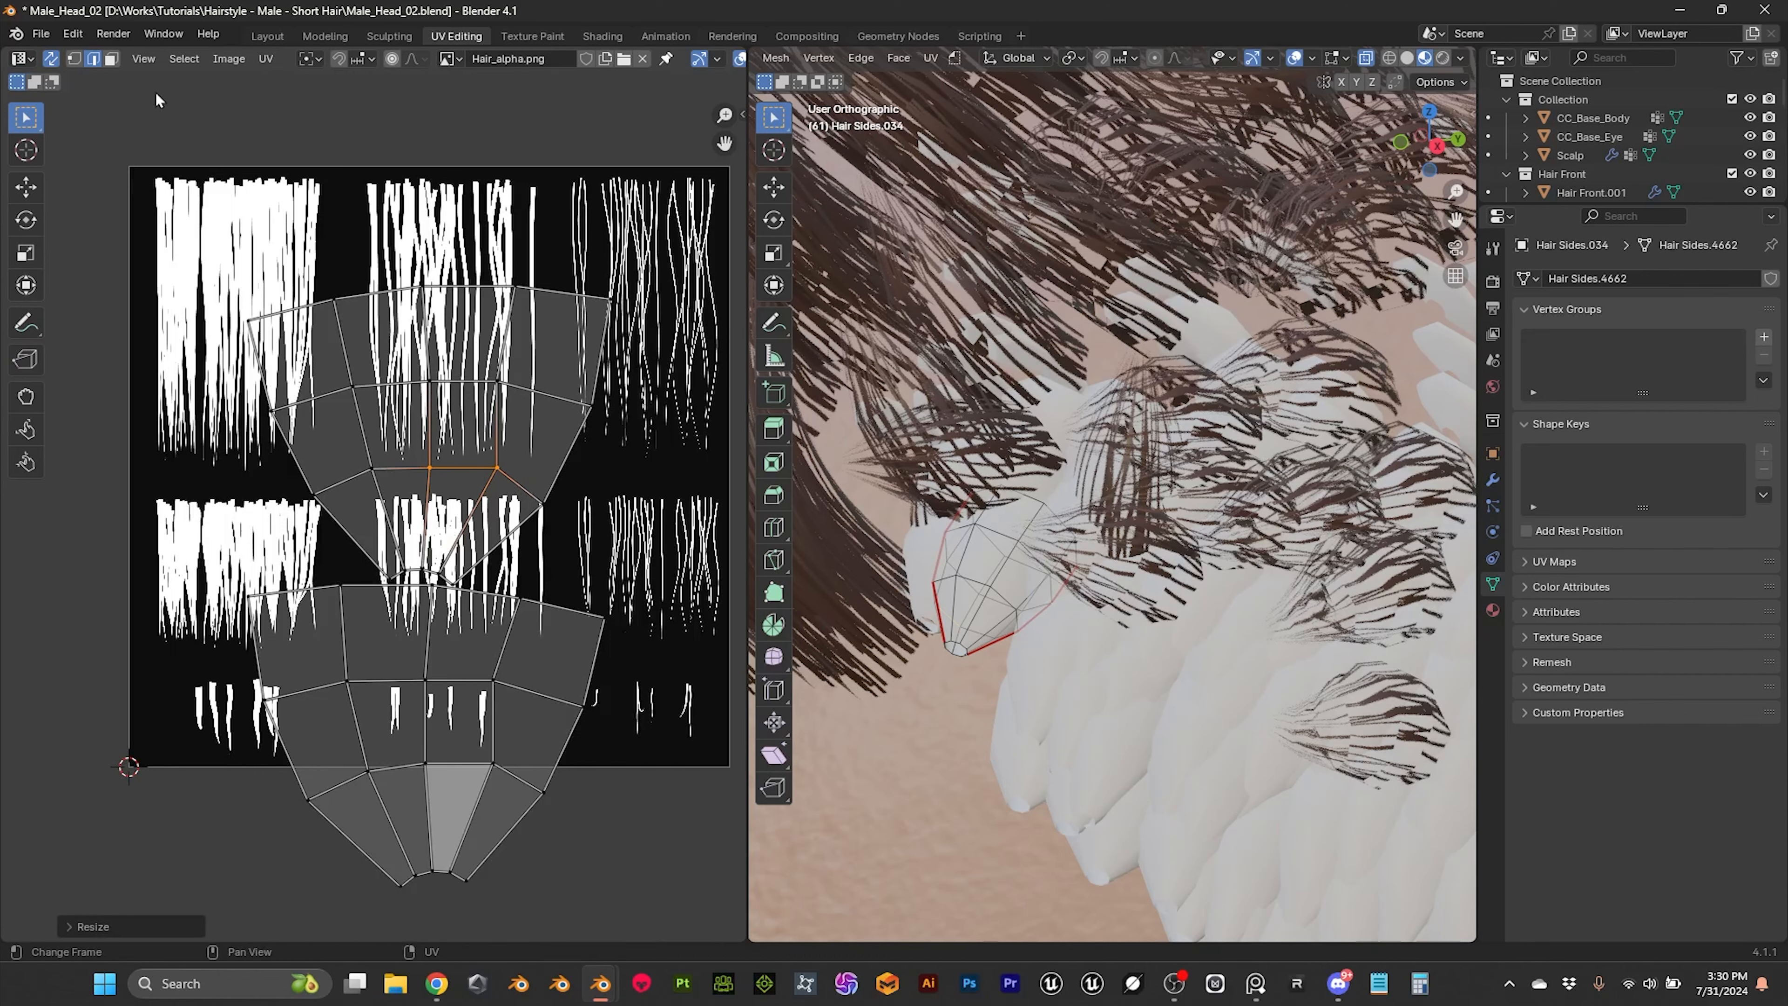
Step: Make the squared quad active in face selection and apply Follow Active Quads with Even edge length to the whole upper island
left_click(111, 59)
left_click(458, 426)
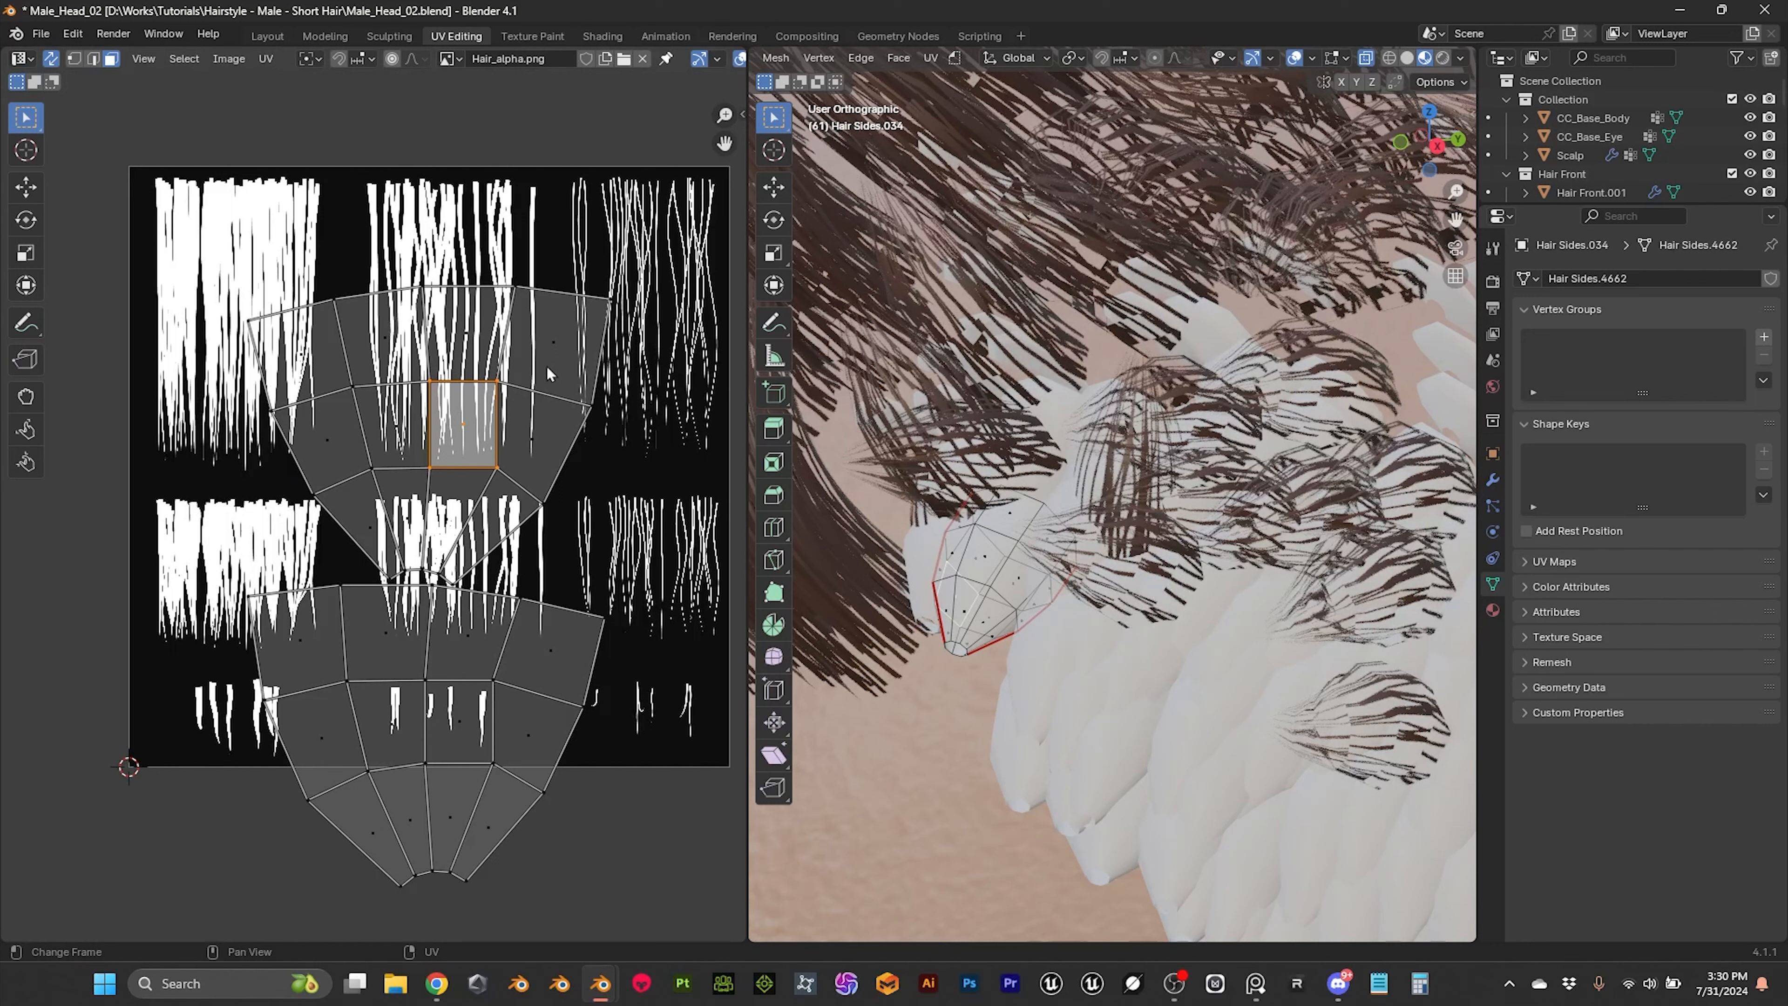
key("l")
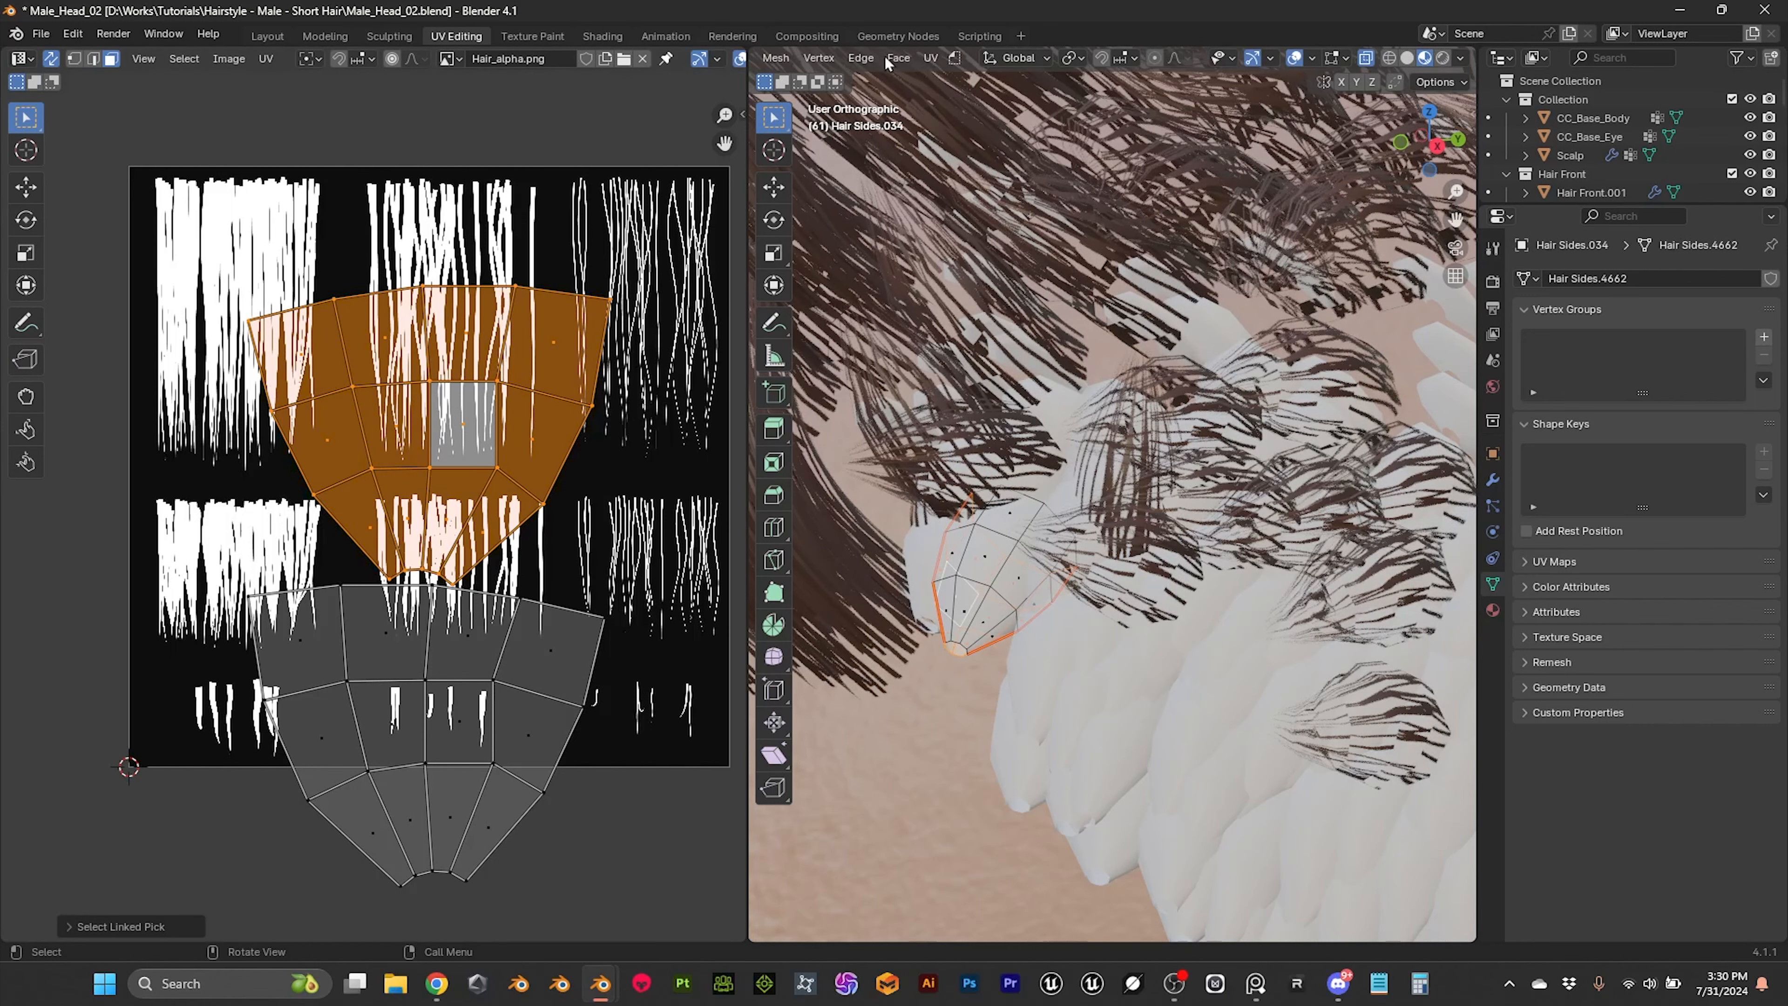
left_click(930, 57)
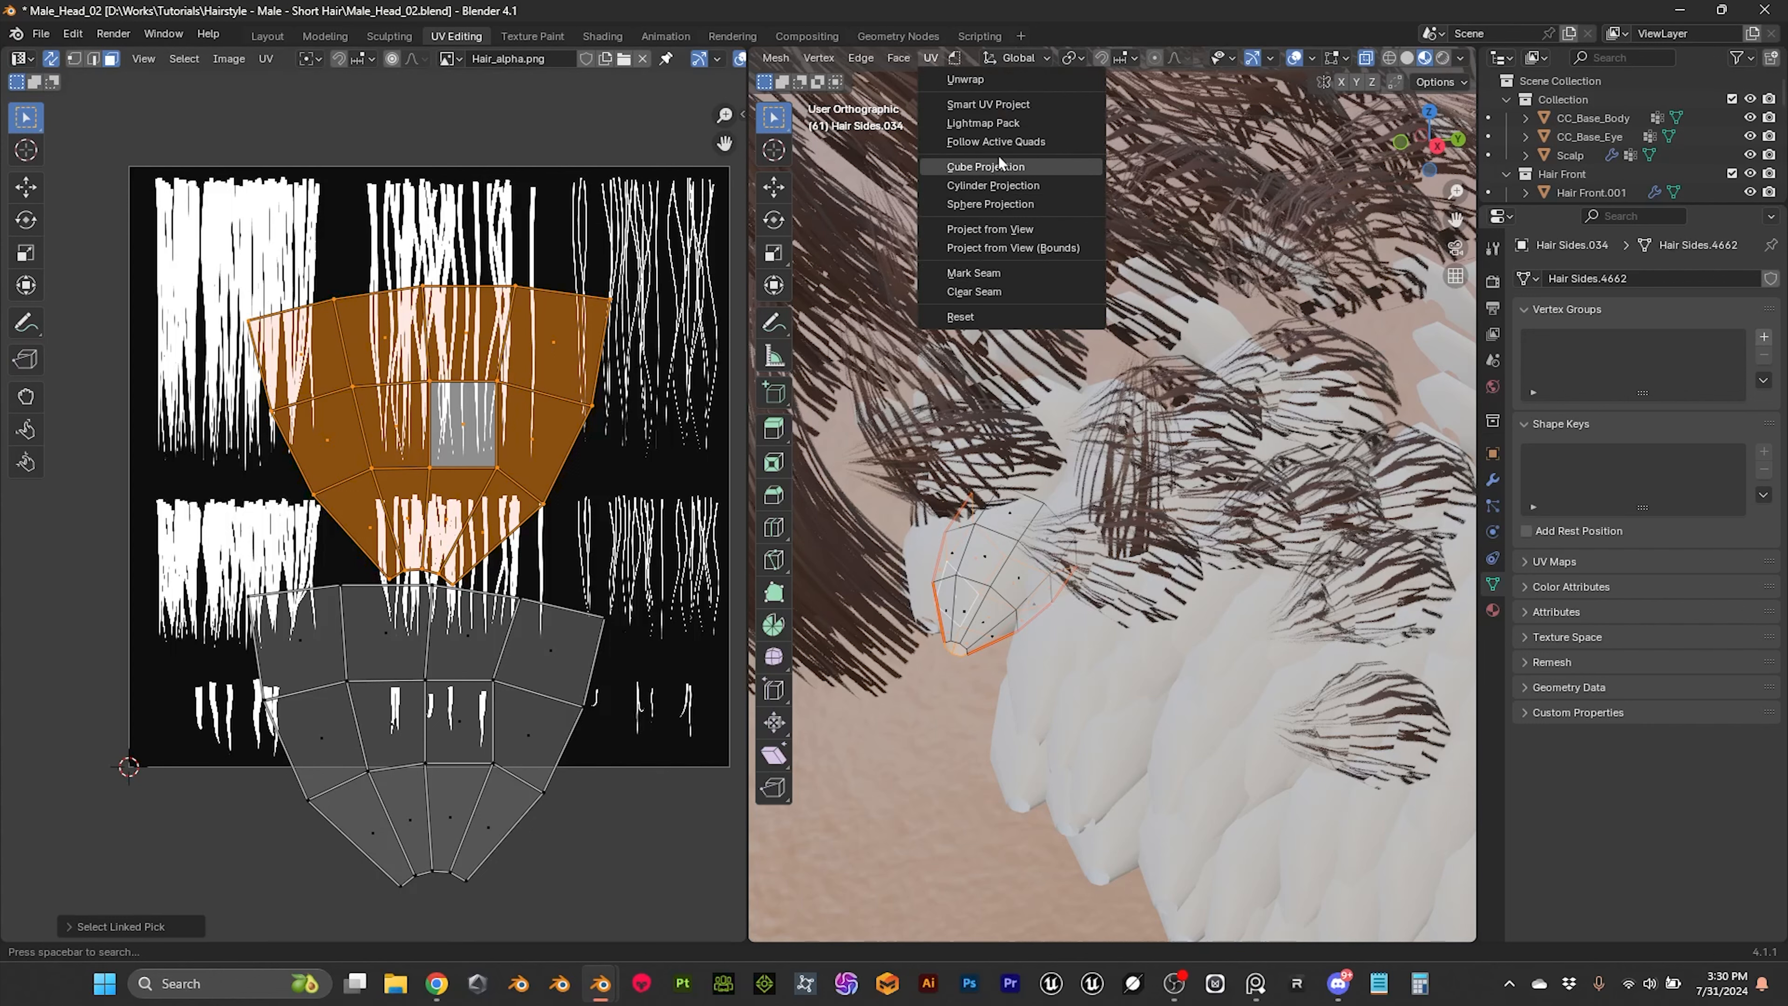
left_click(998, 141)
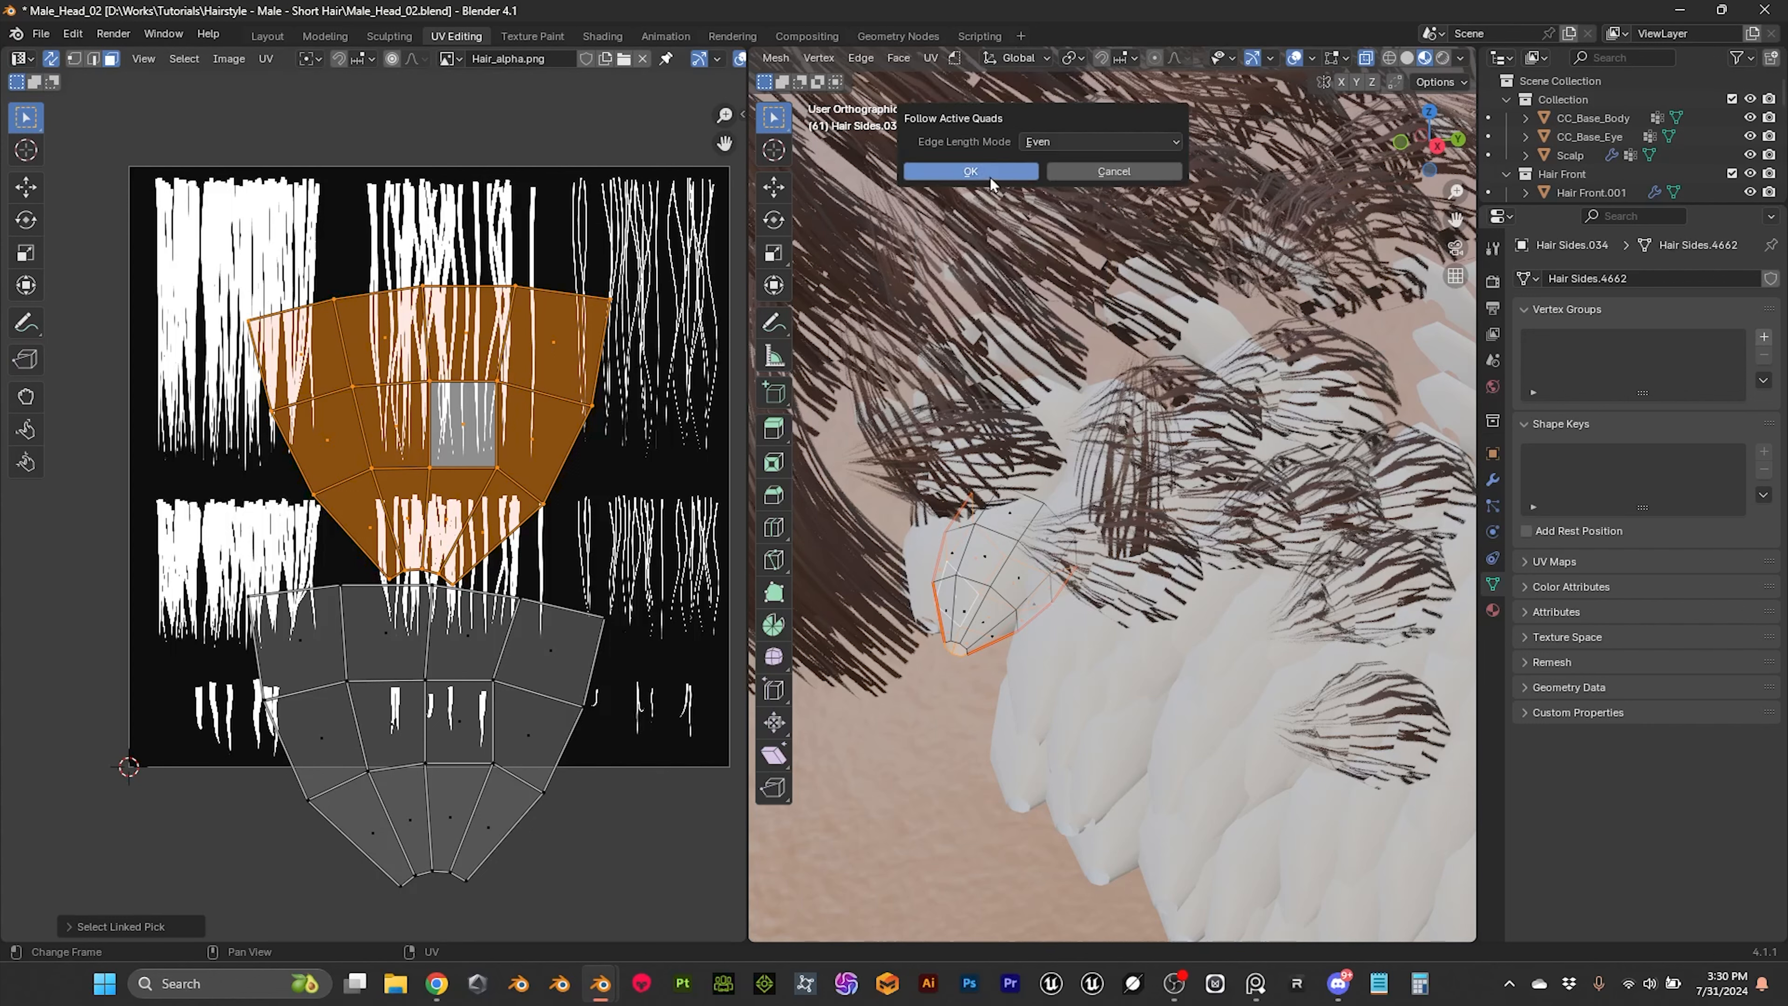
left_click(971, 172)
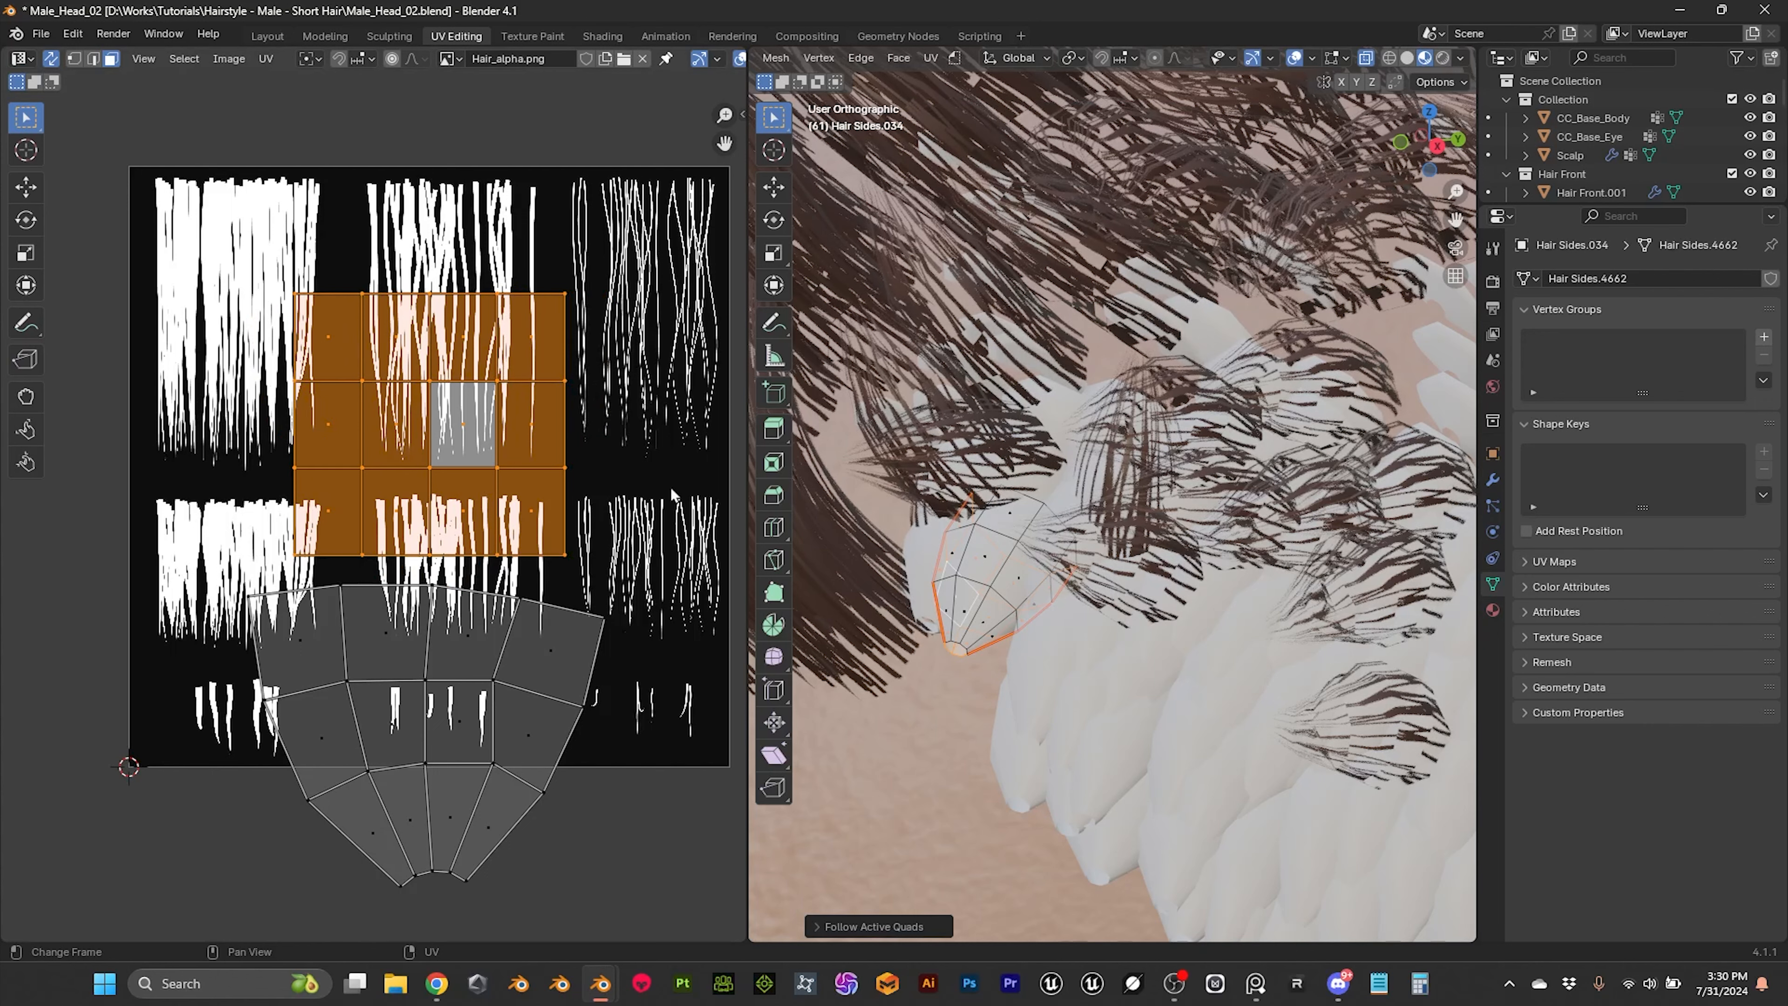
Step: Make the lower island's squared quad active and apply Follow Active Quads with Even edge length to that whole island
left_click(466, 729)
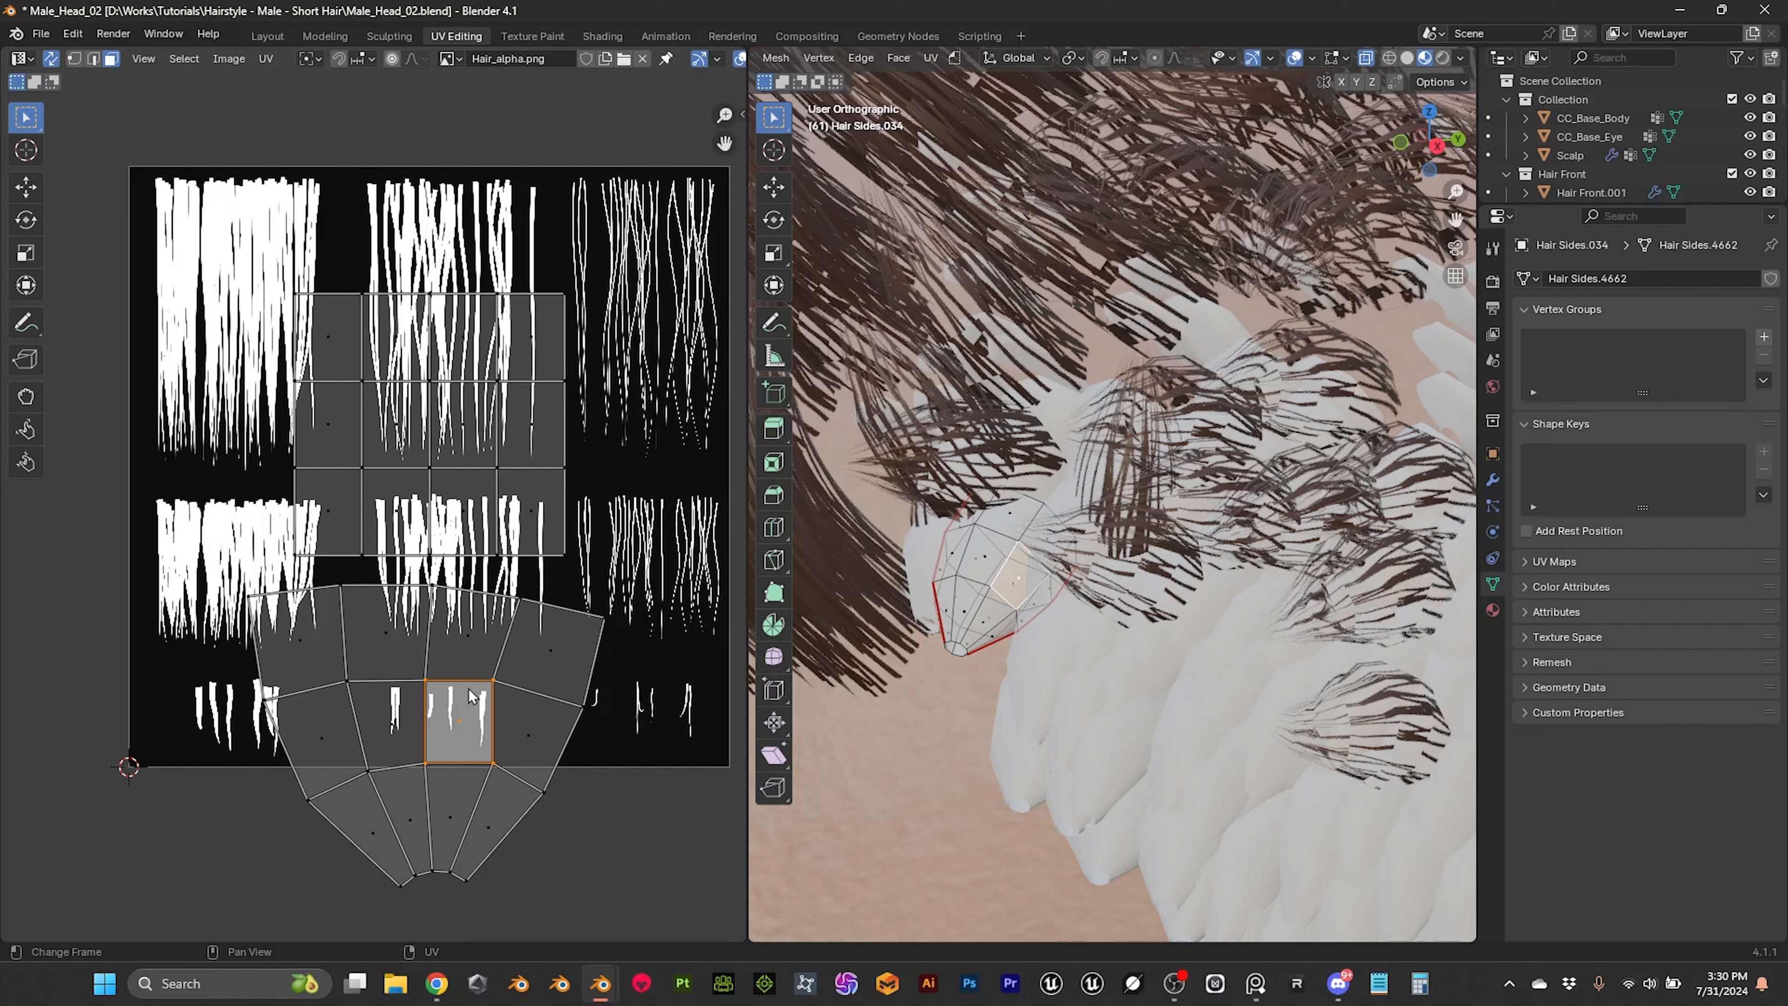
key("l")
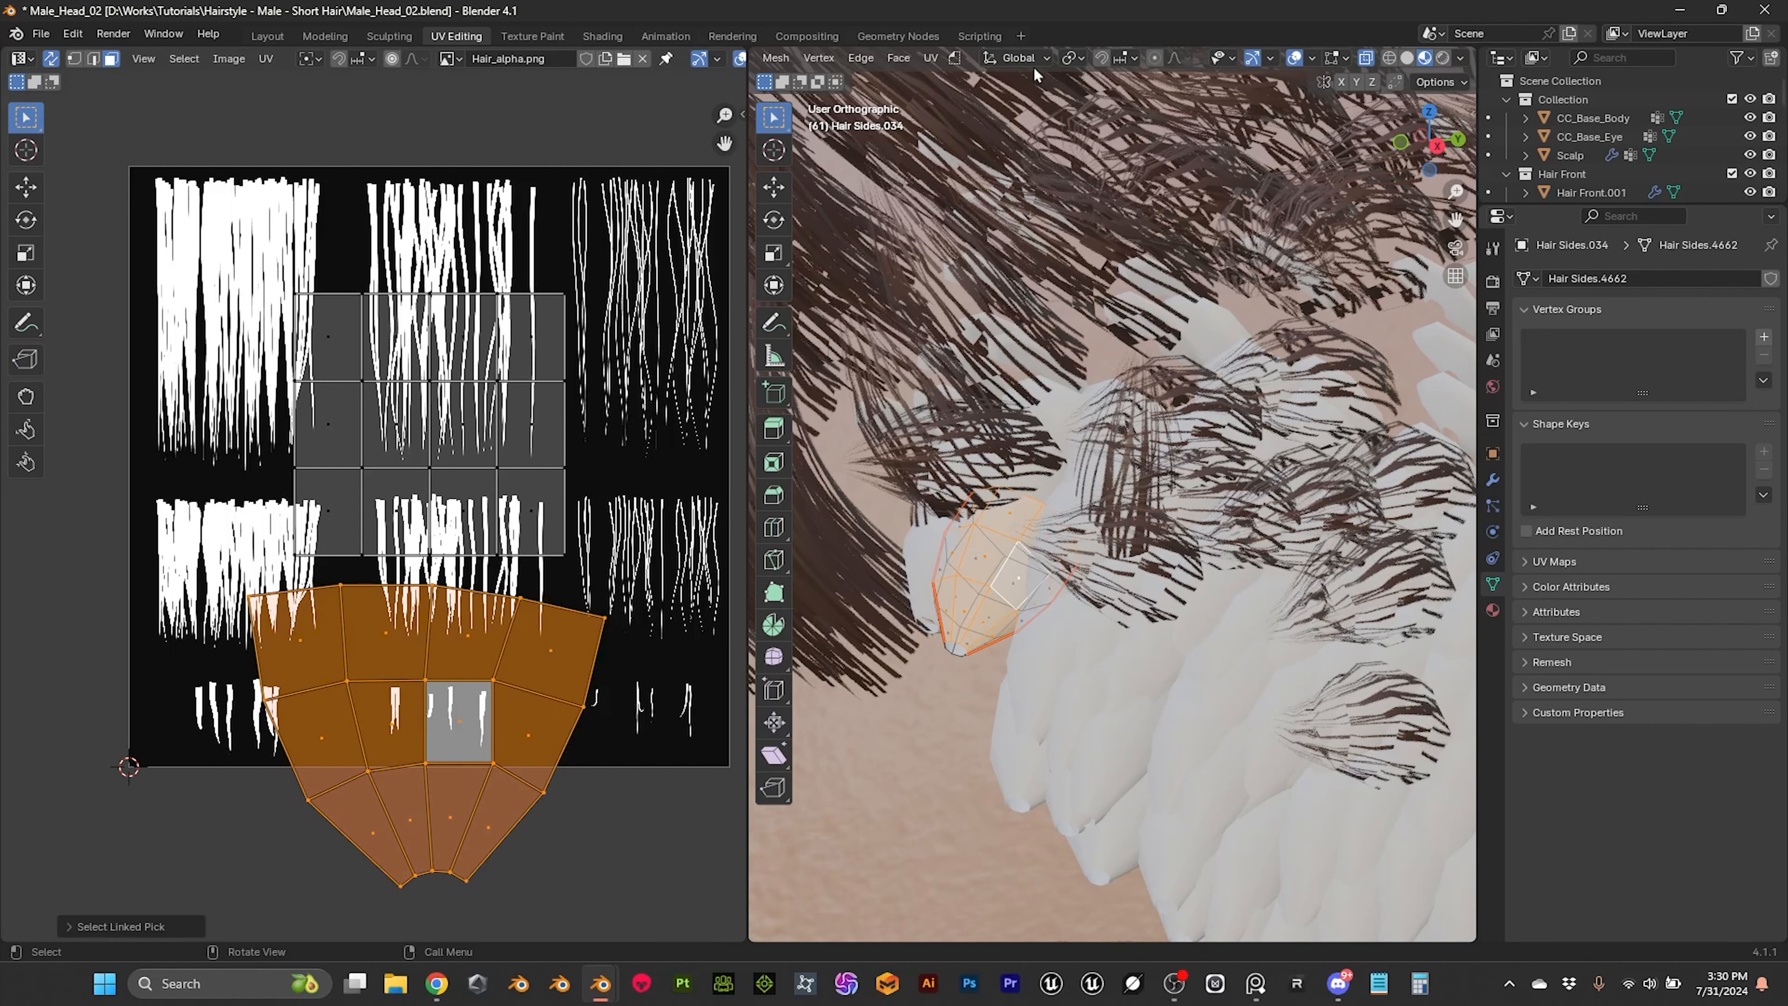
left_click(931, 59)
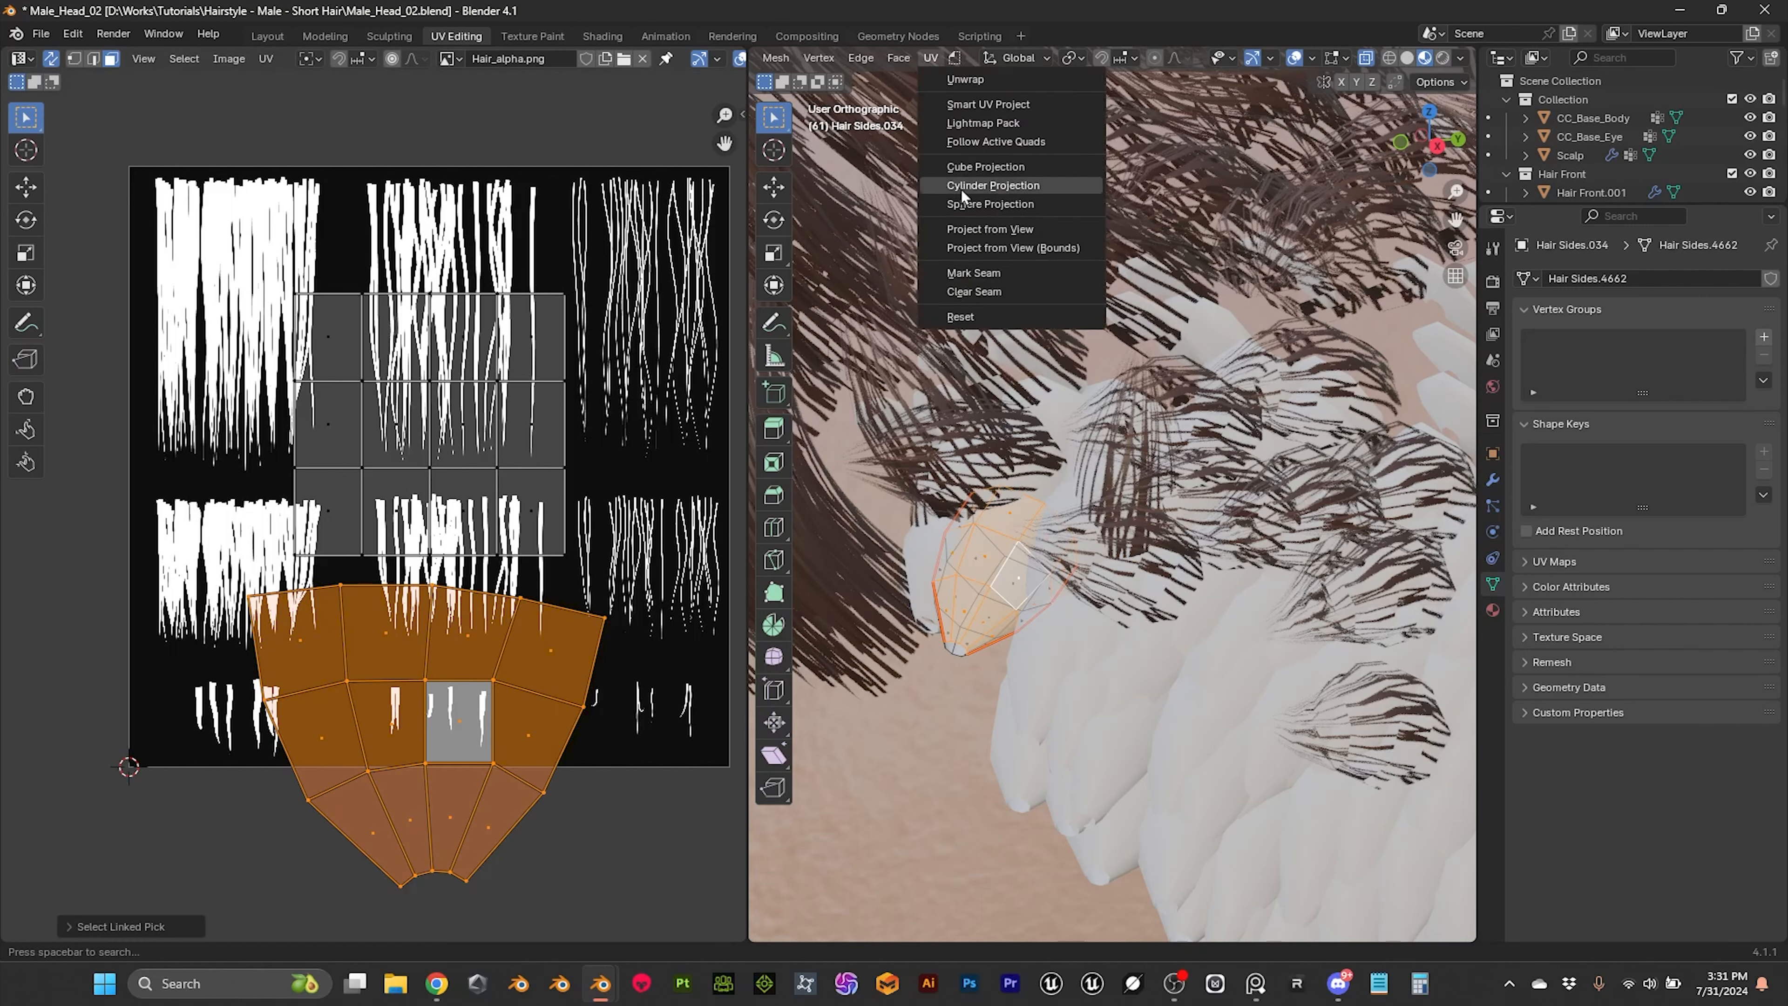
left_click(983, 143)
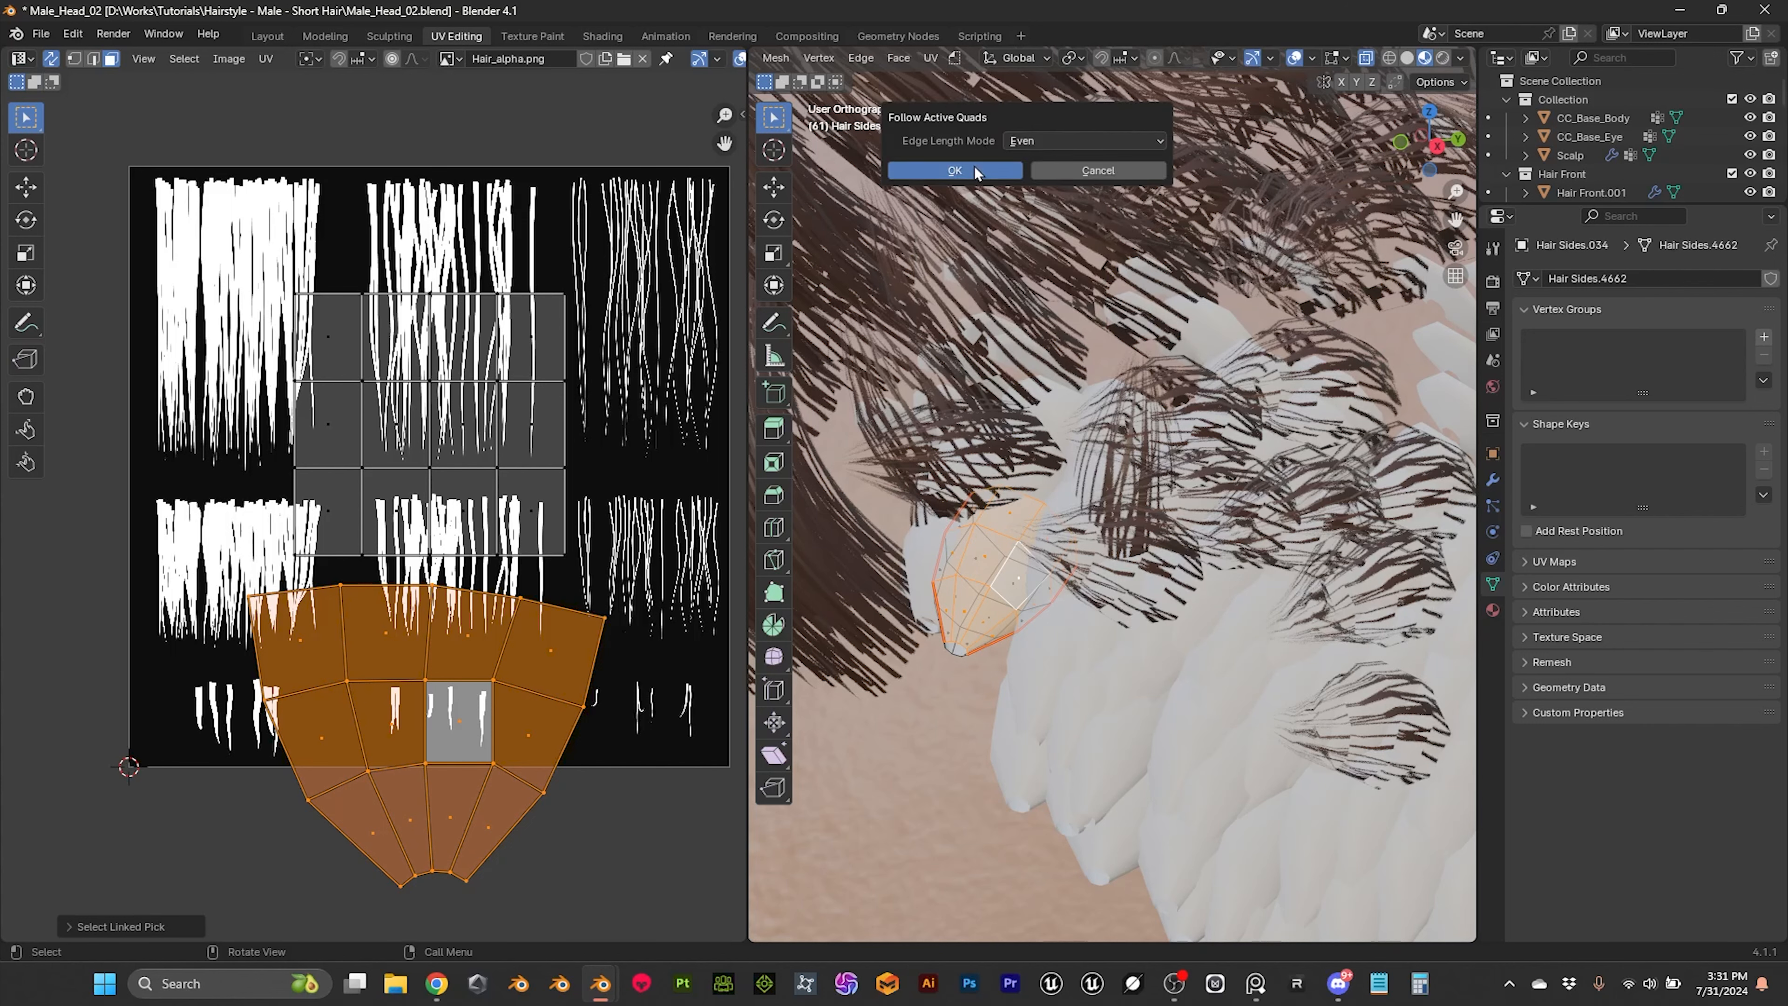
left_click(983, 164)
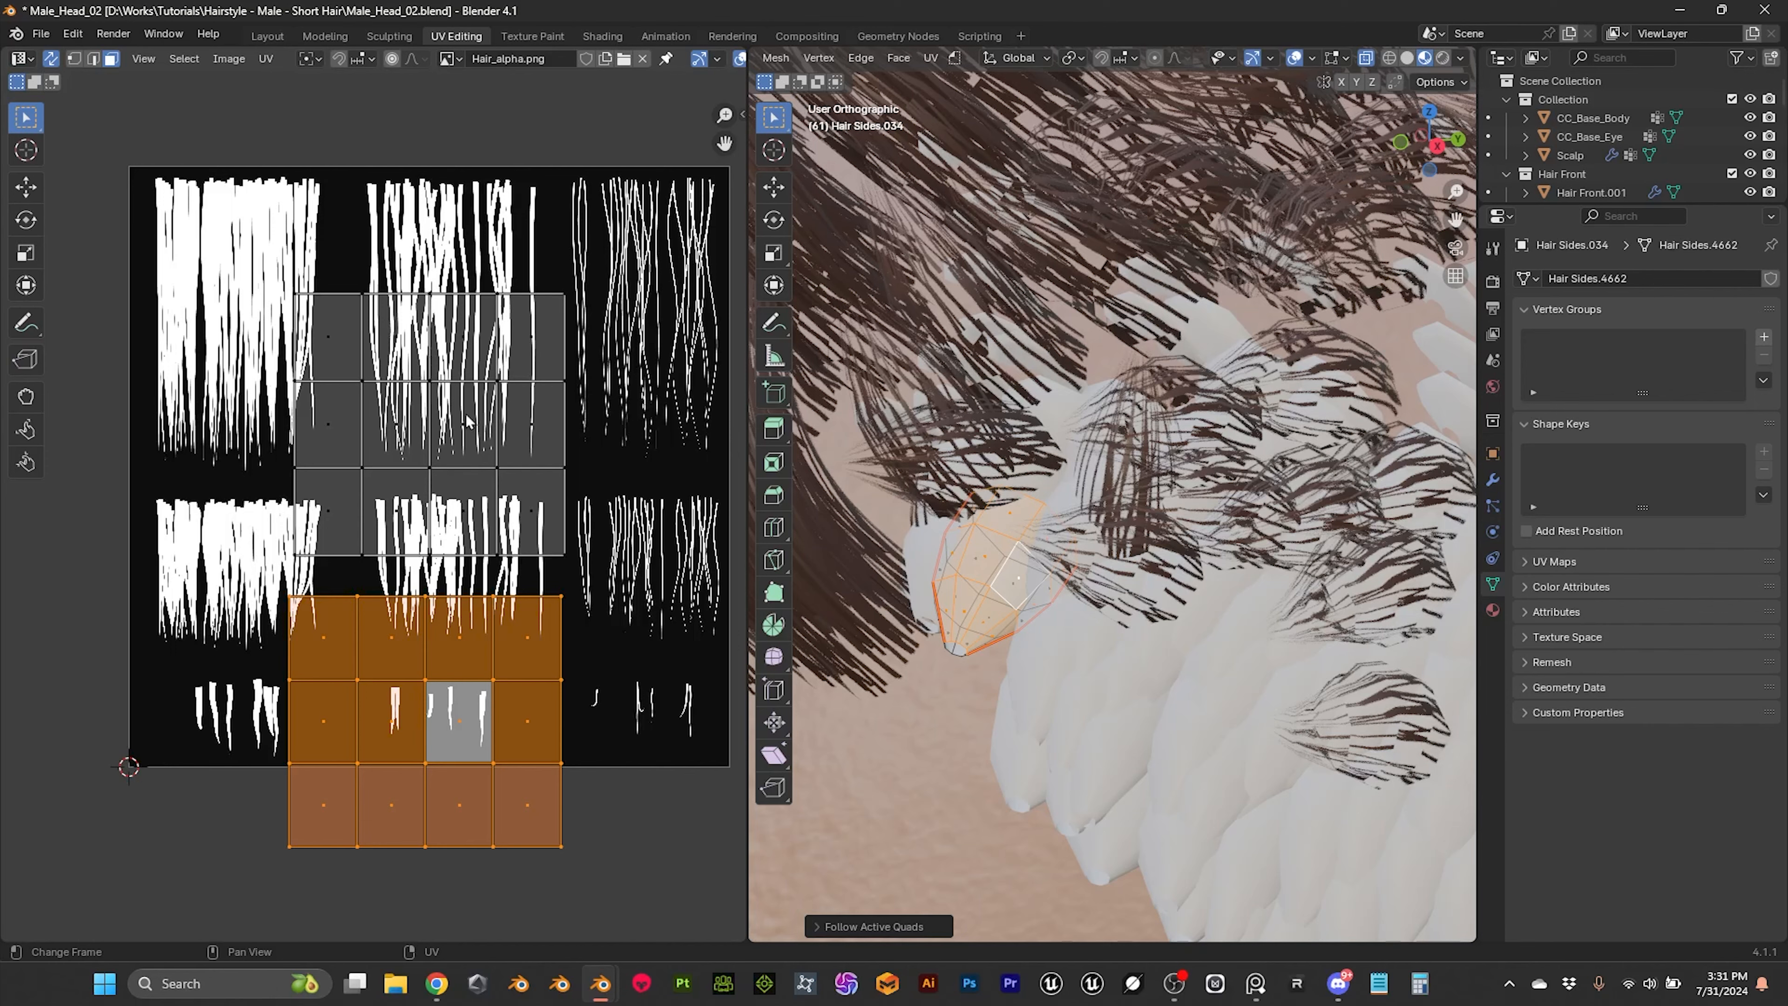
Step: Select the whole upper rectangular UV island and move it on top of the lower one
middle_click_drag(435, 418, 418, 387)
left_click(473, 400)
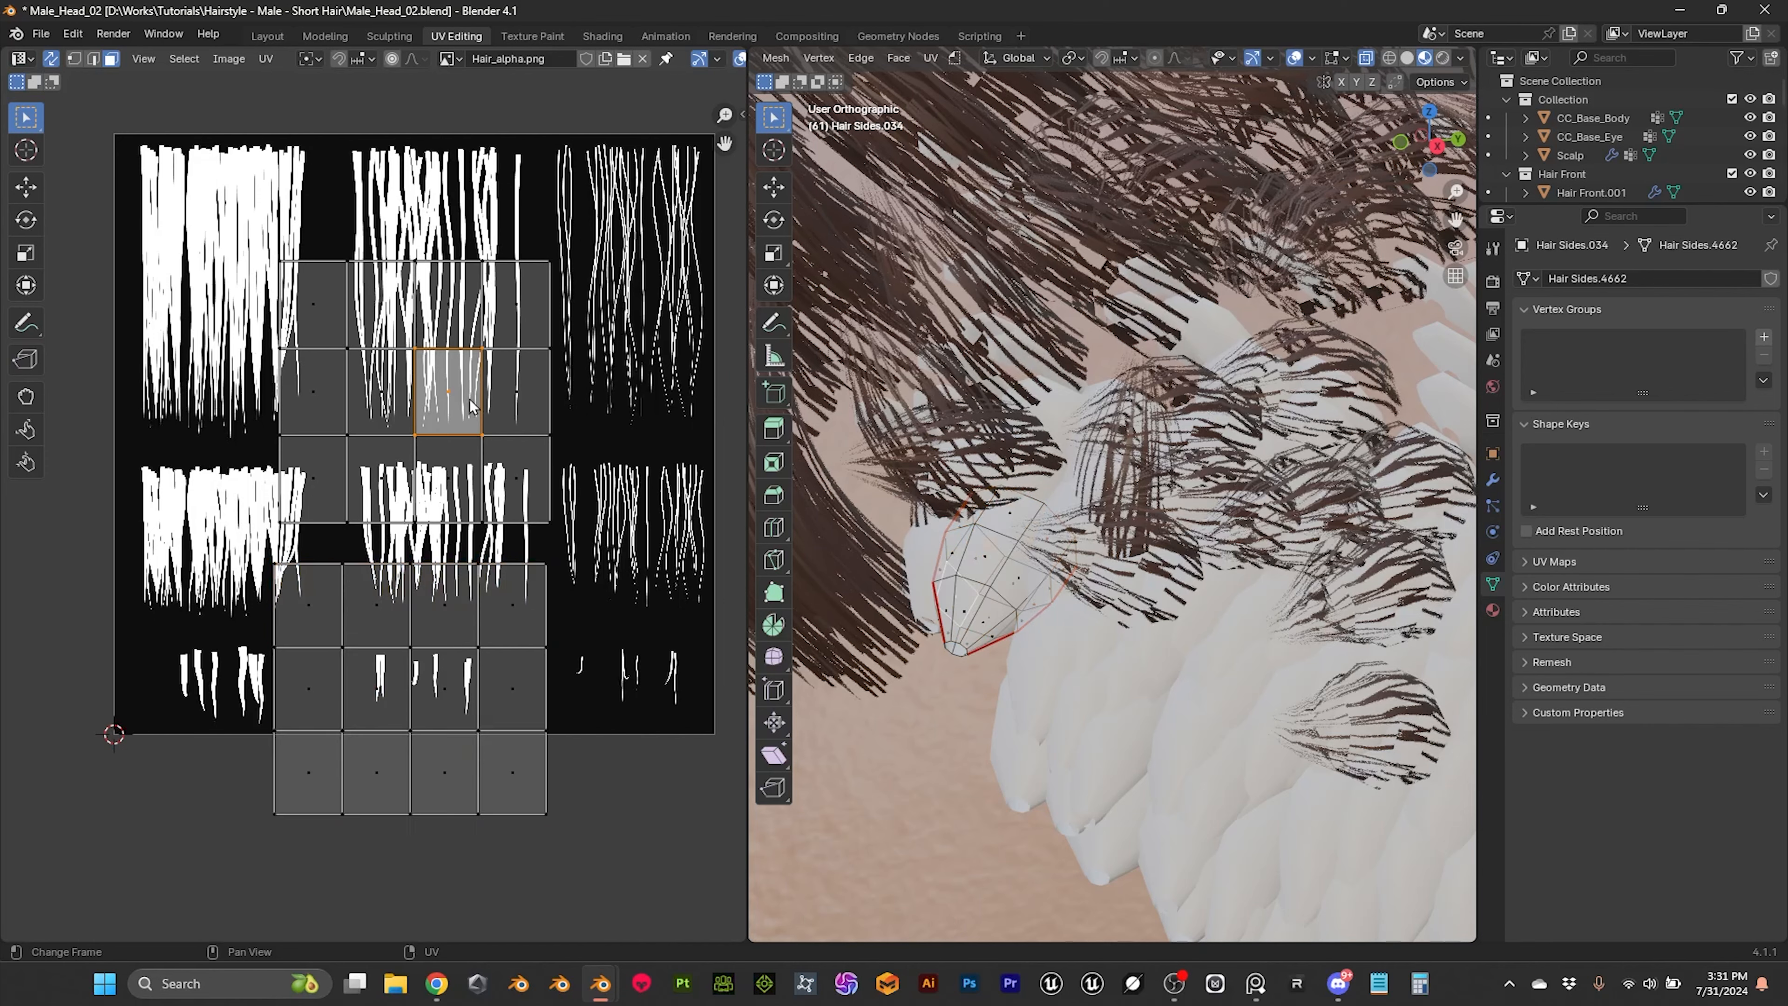
key("l")
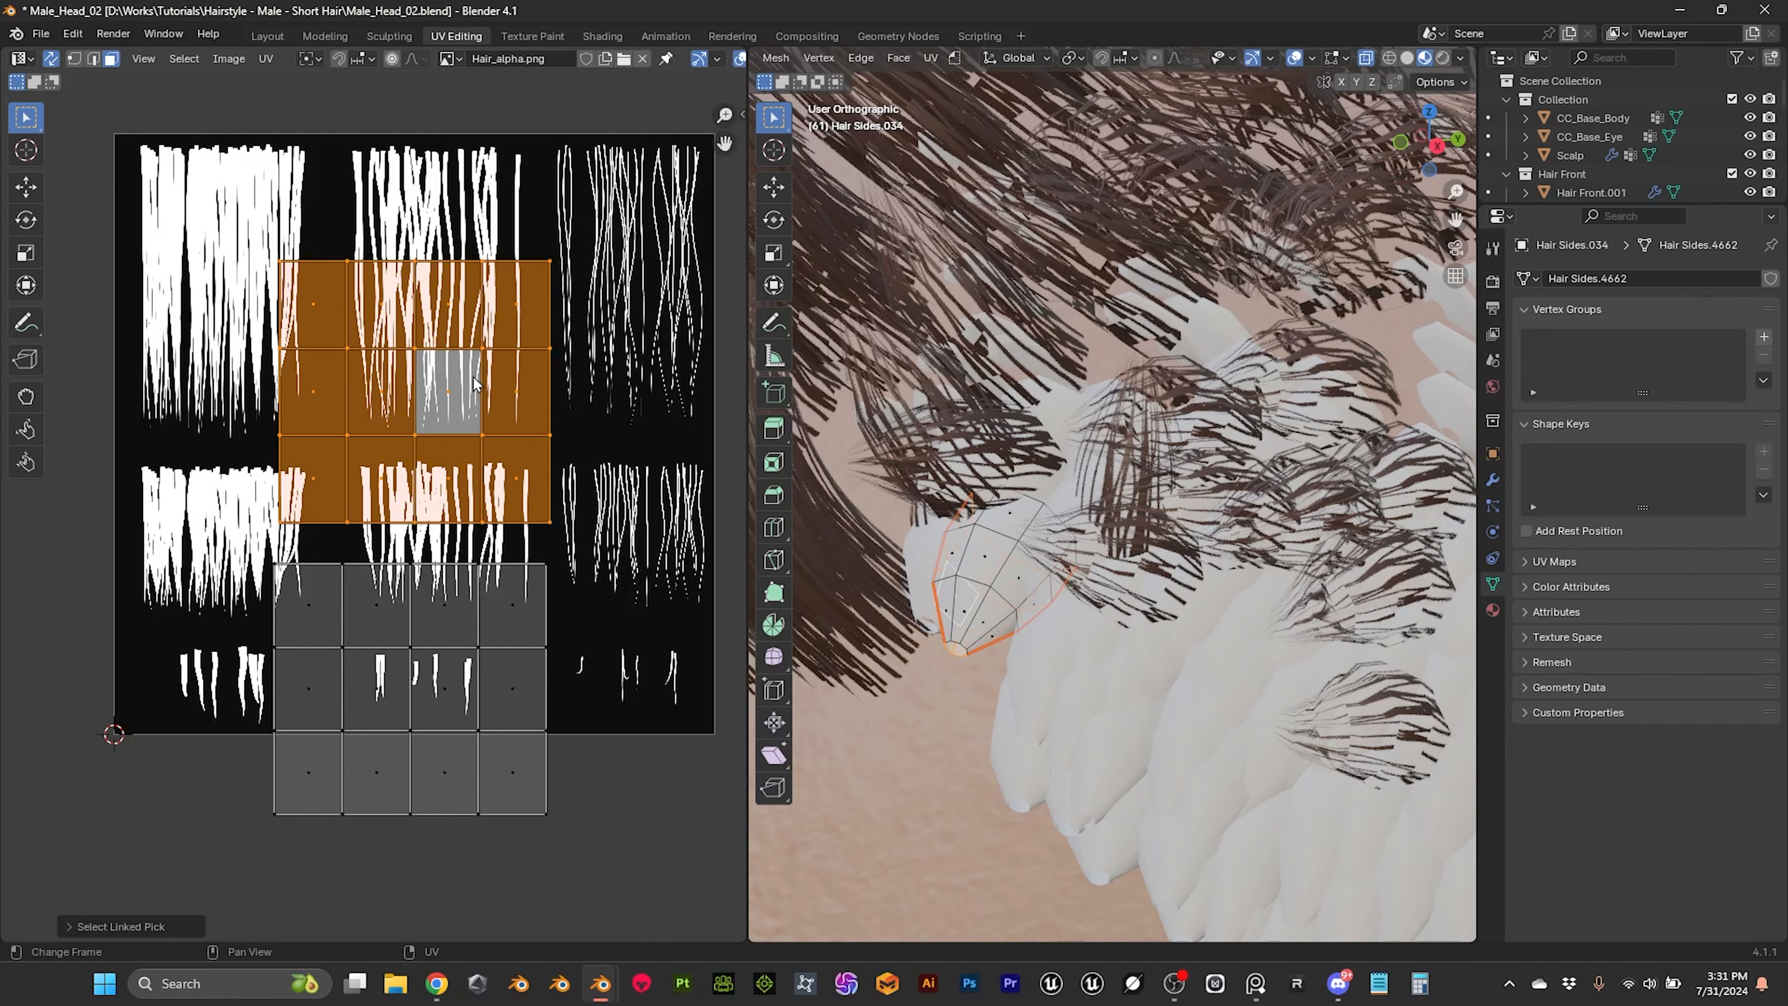
key("g")
left_click(468, 678)
Step: Scale both overlapping islands down to about 0.55 and move them onto the middle clump of short strands in the hair texture
left_click_drag(241, 522, 597, 856)
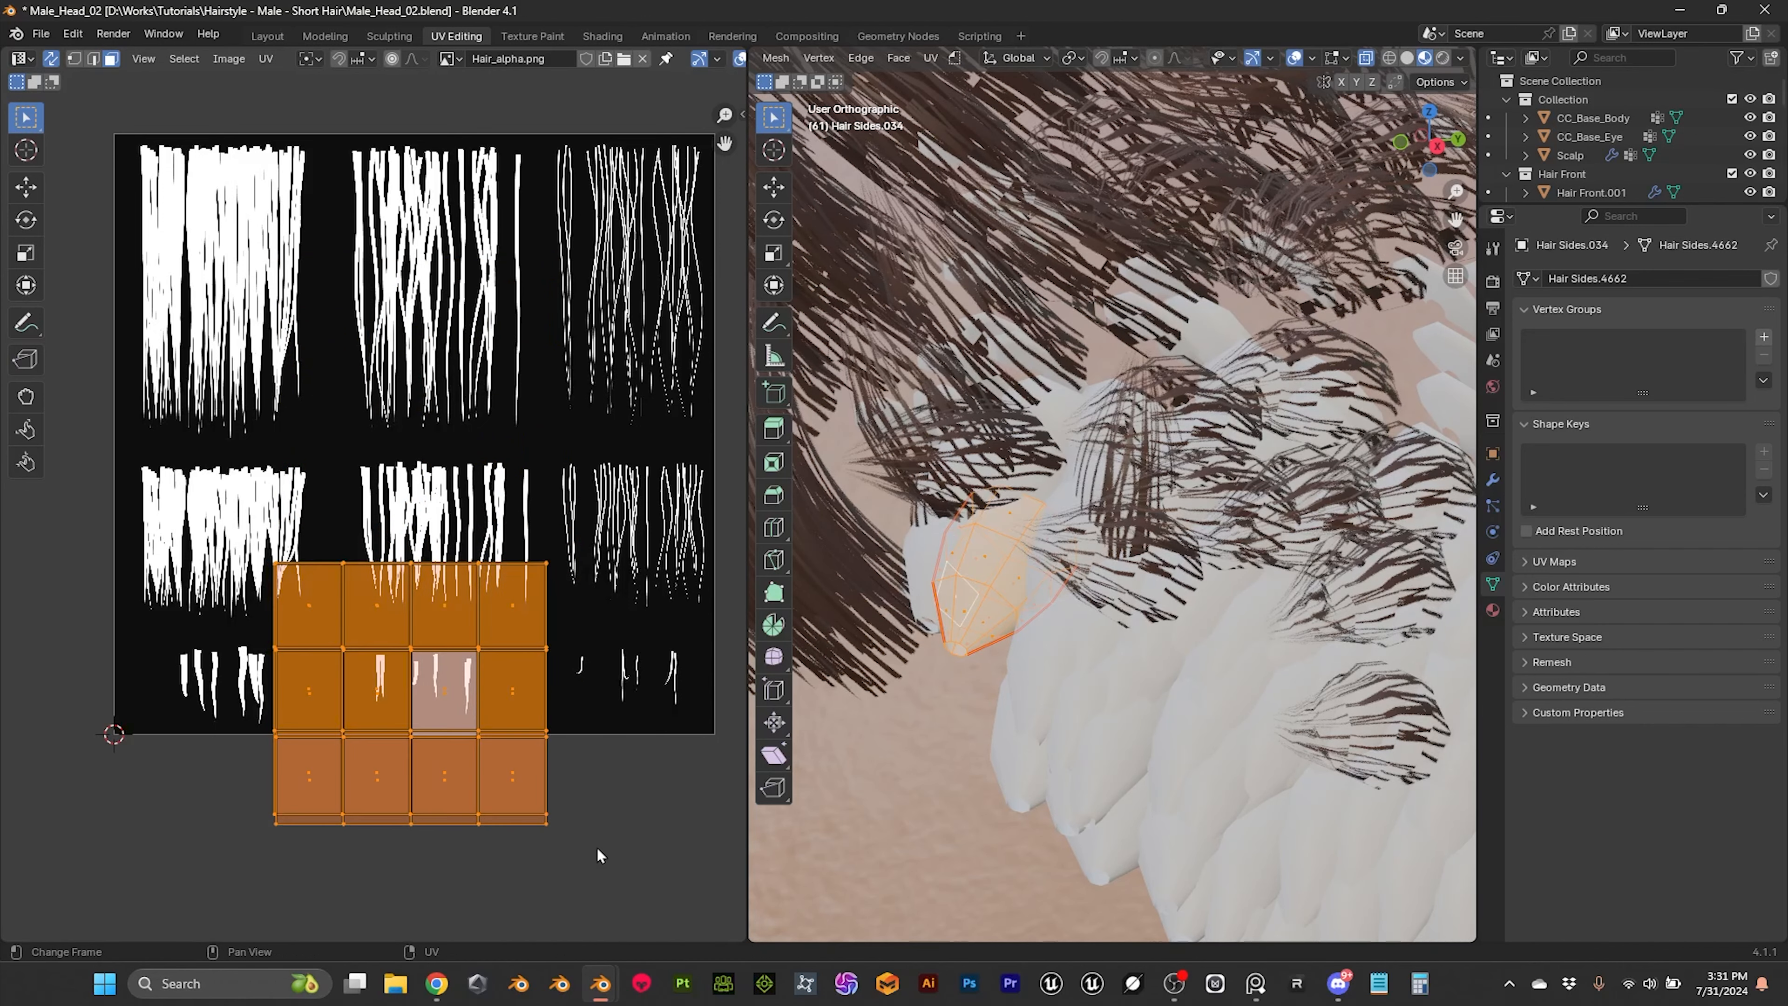
key("s")
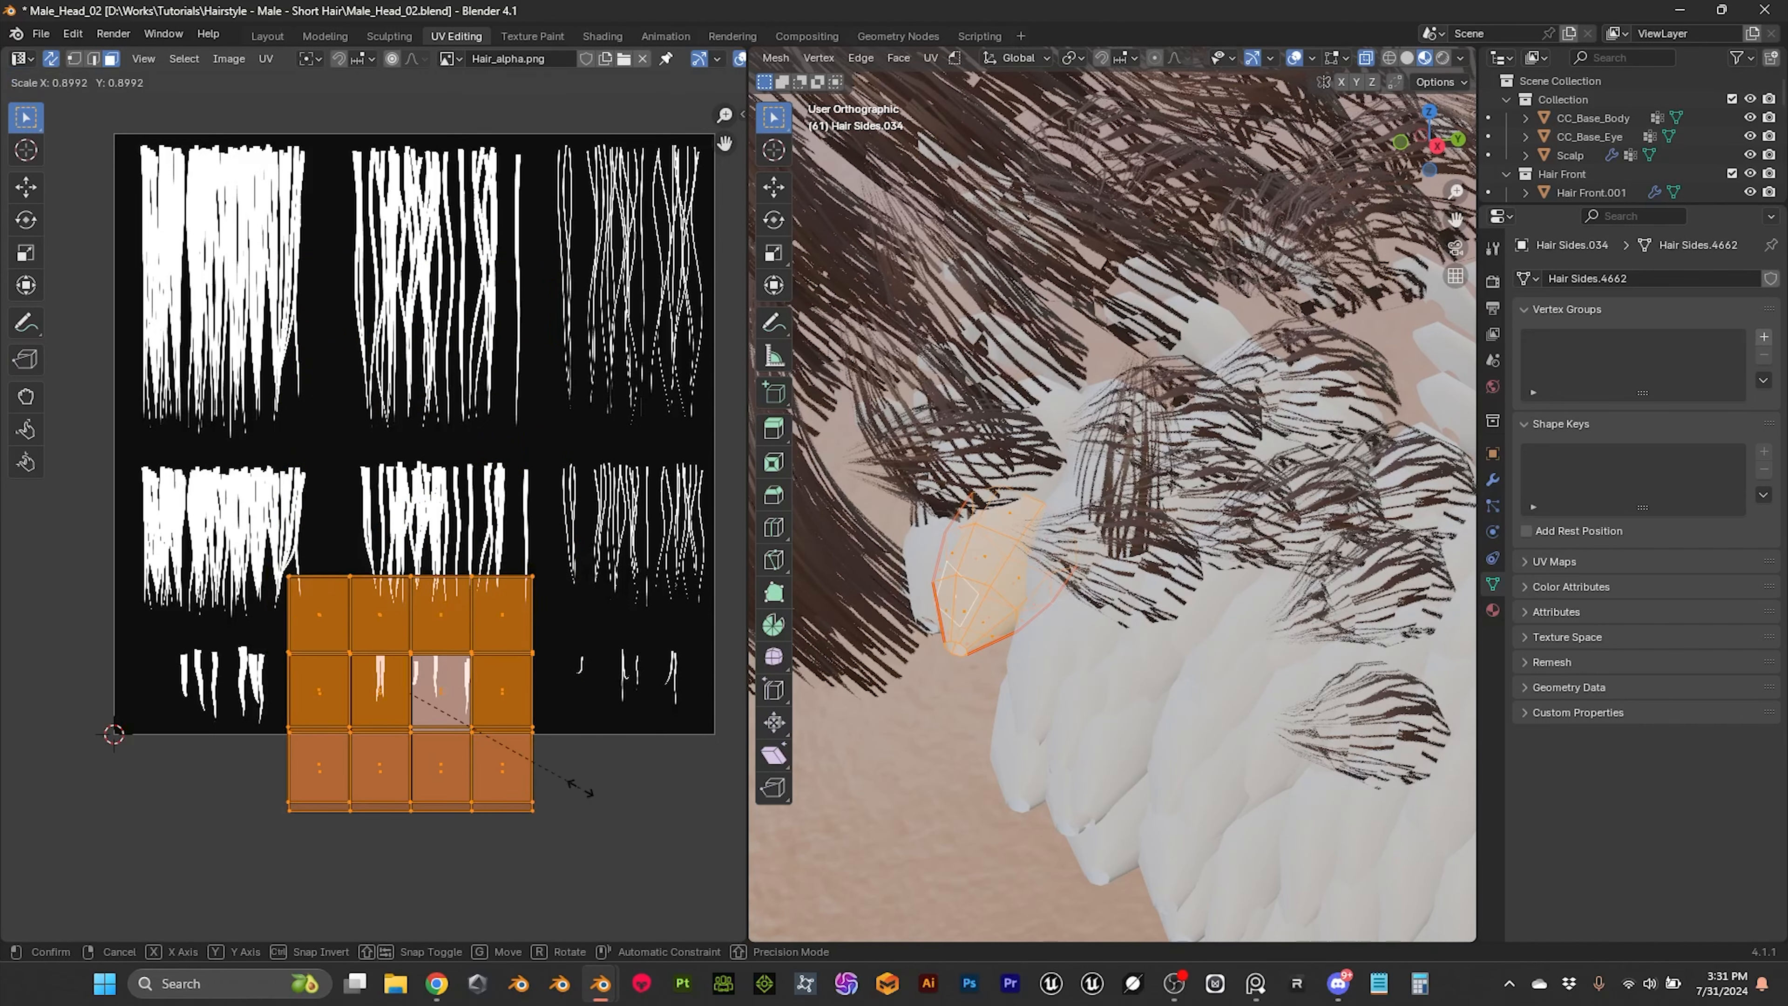
left_click(514, 768)
key("g")
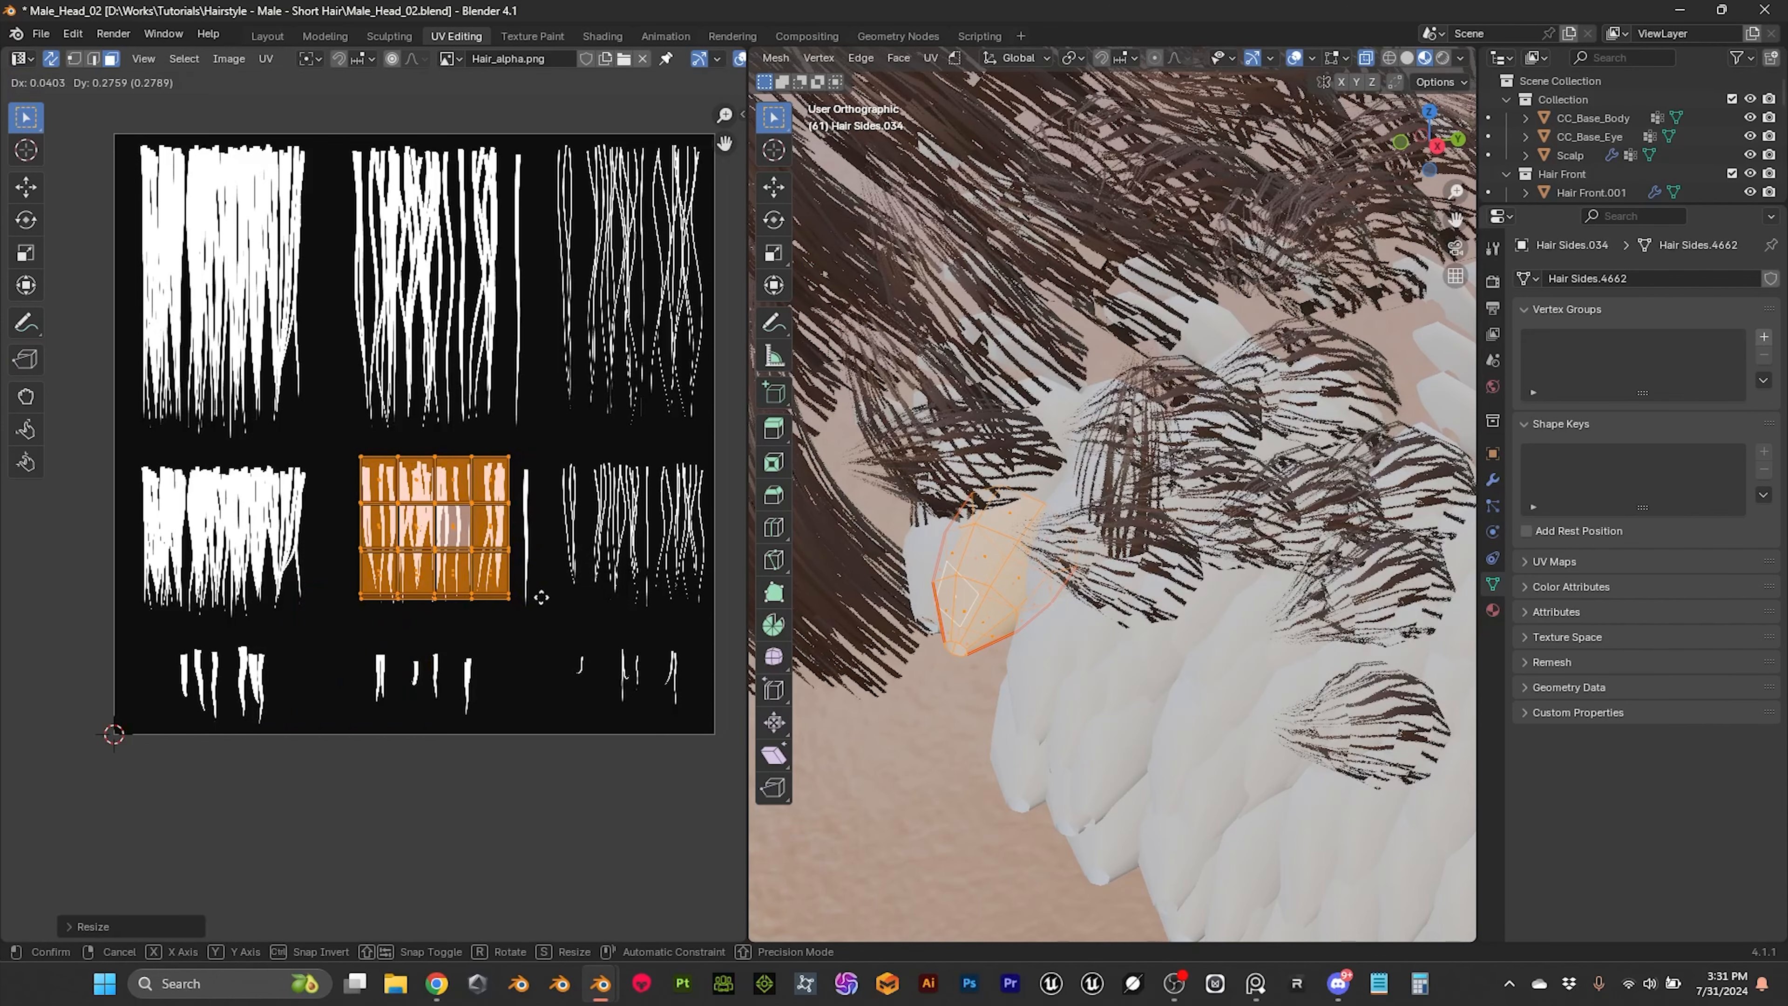
left_click(553, 603)
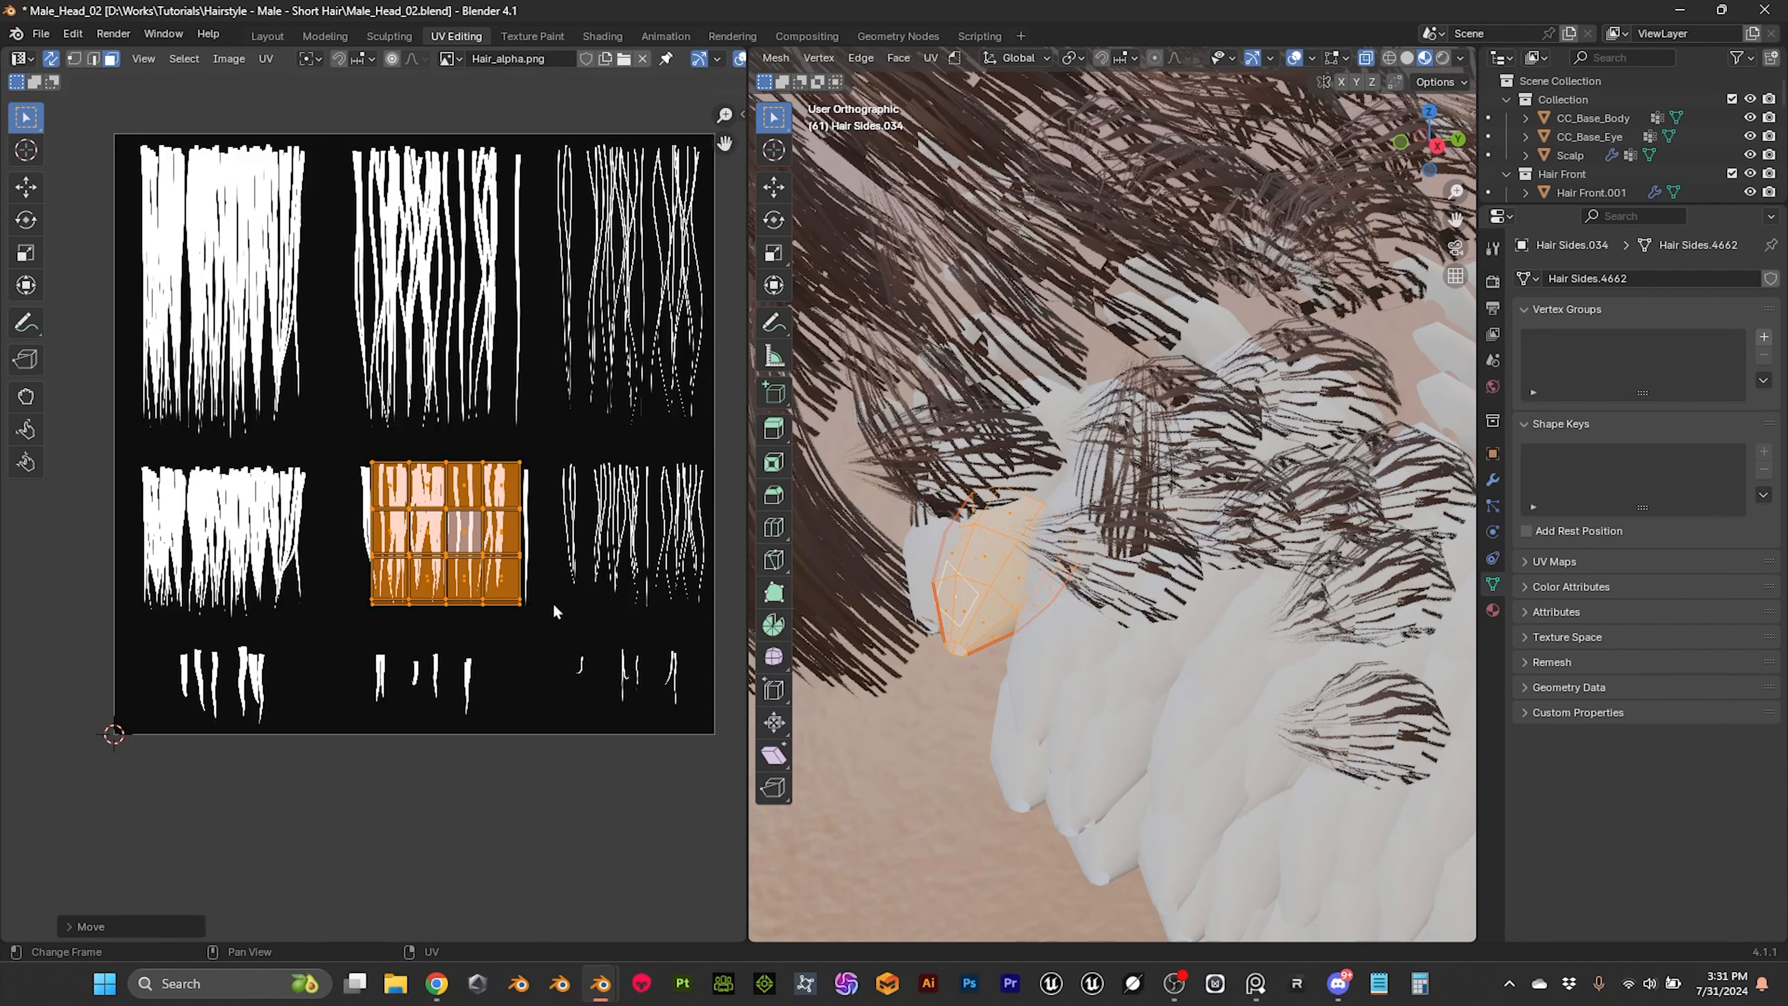
Step: Widen the overlapping islands along X to about 1.17 so they cover the full width of the short strand clump
key("s")
key("x")
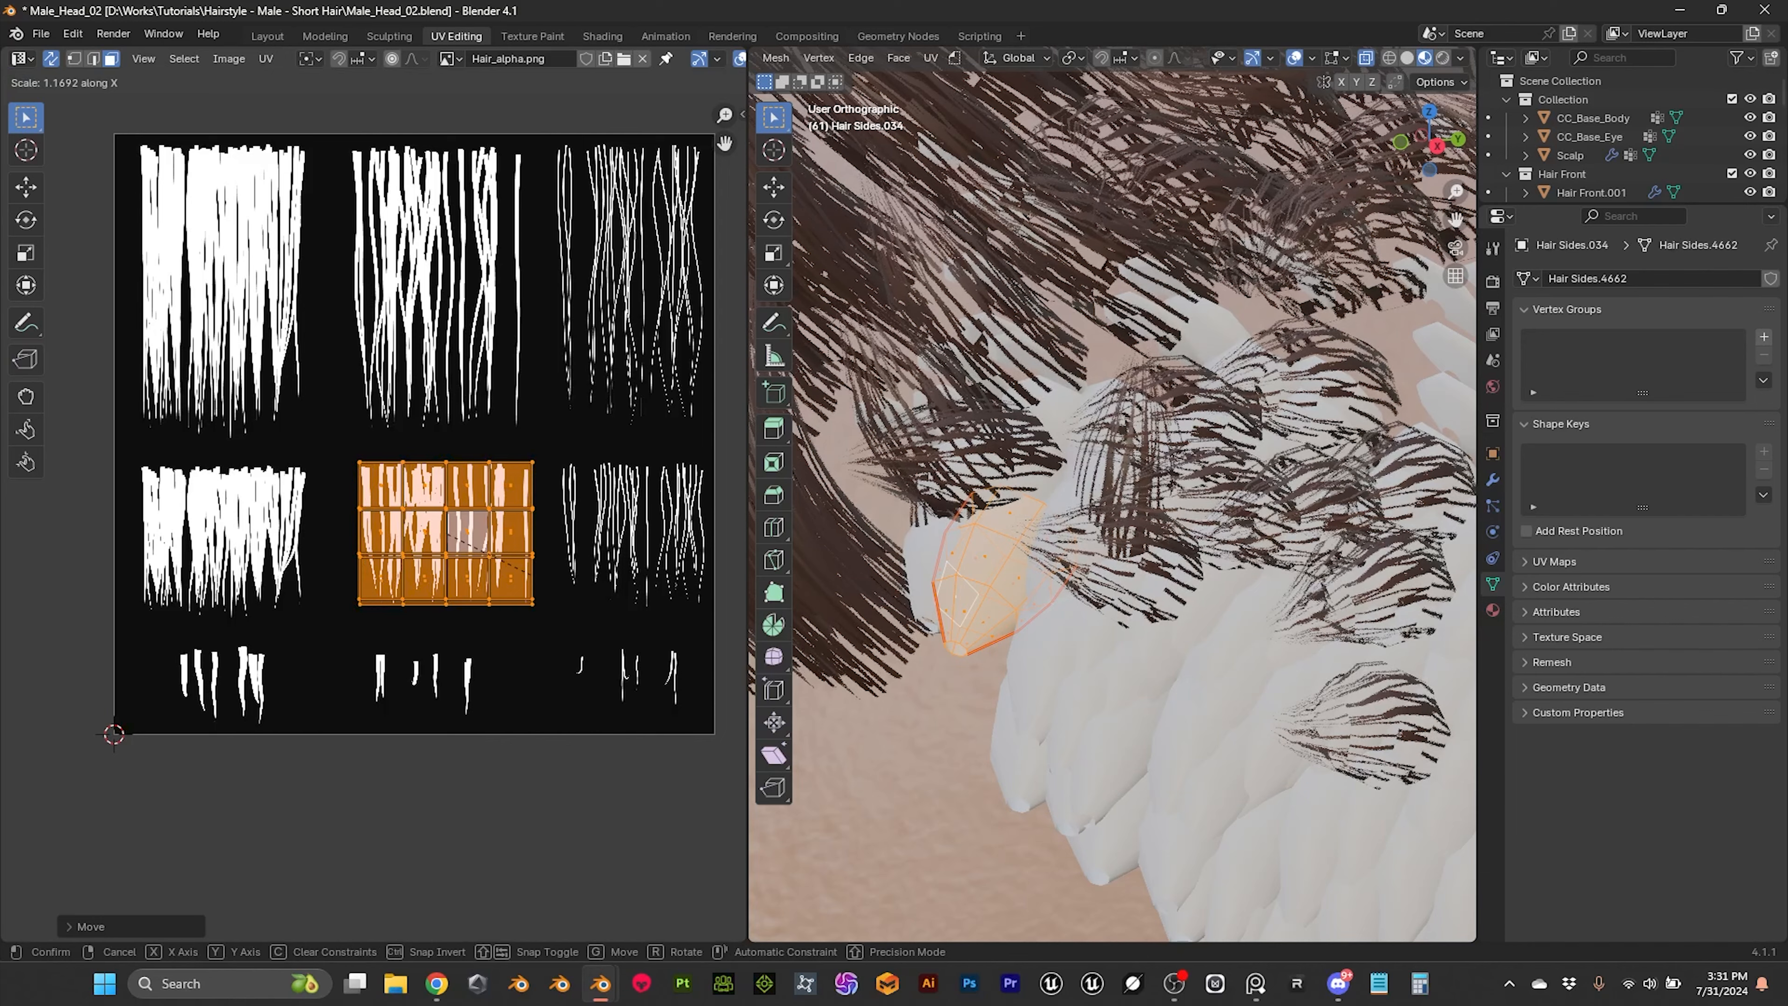
left_click(604, 618)
middle_click_drag(923, 629, 991, 618)
scroll(991, 618, "up", 3)
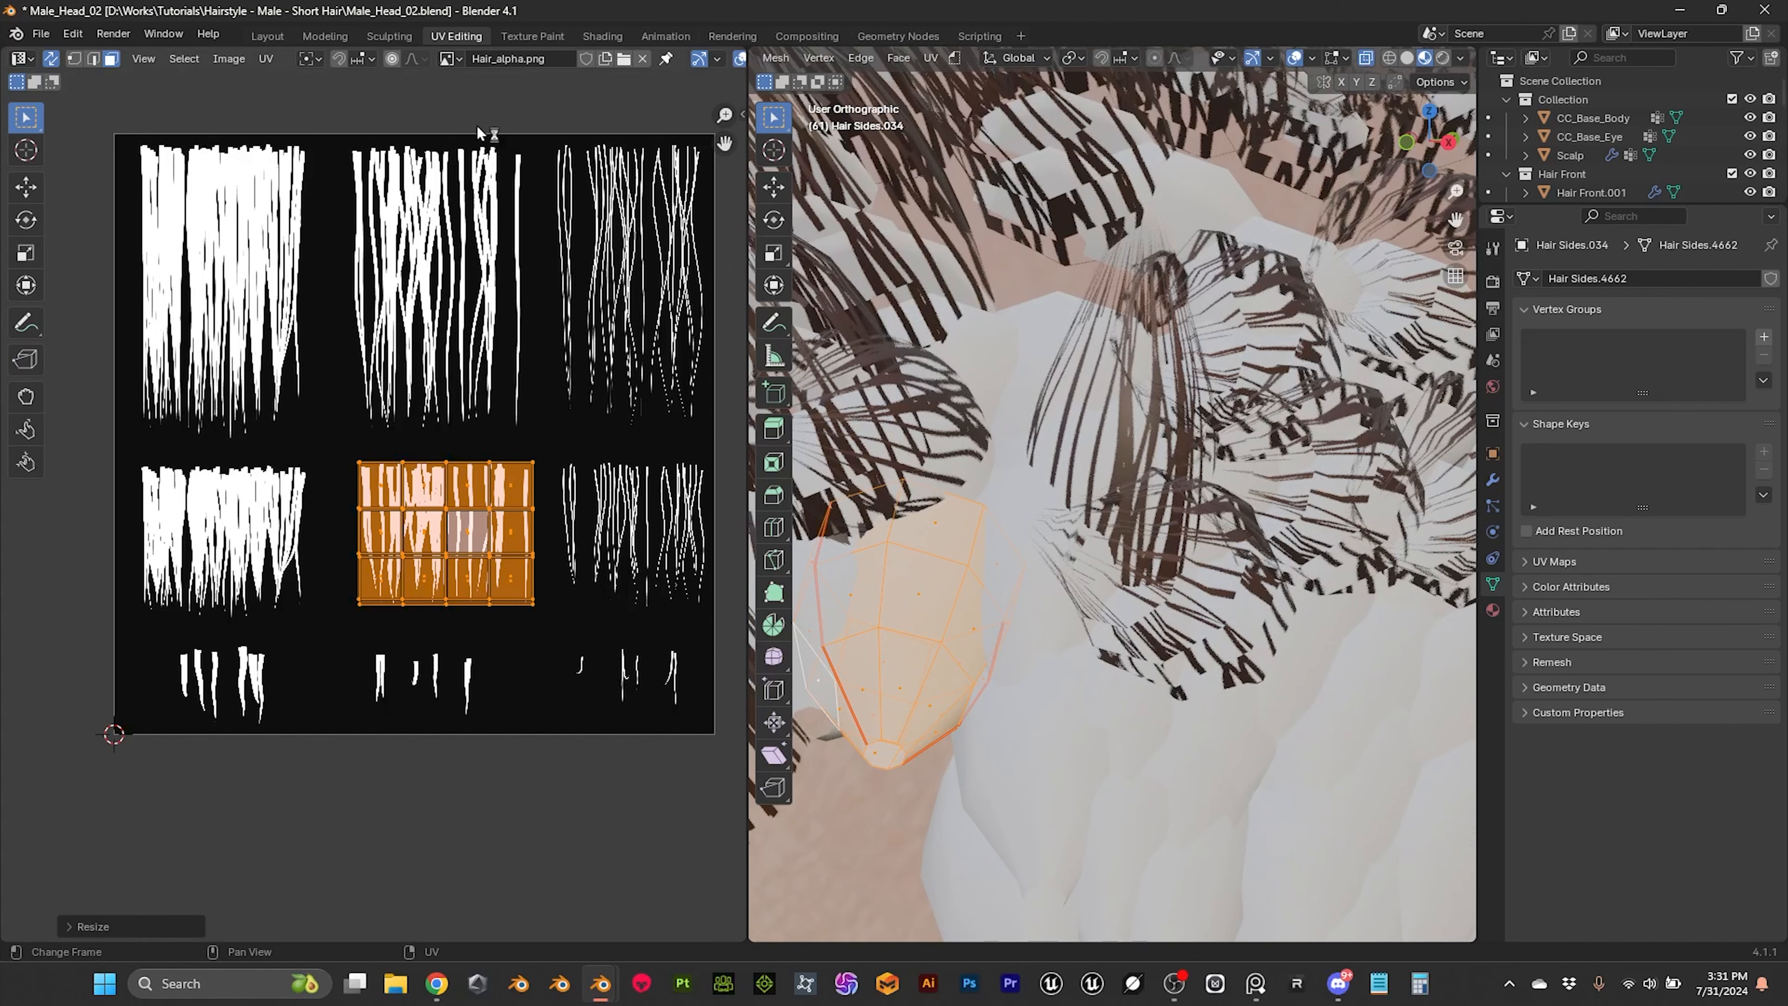
Step: Return to the Layout workspace and select all objects in the Hair Sides collection with the mapped front tube active
left_click(268, 36)
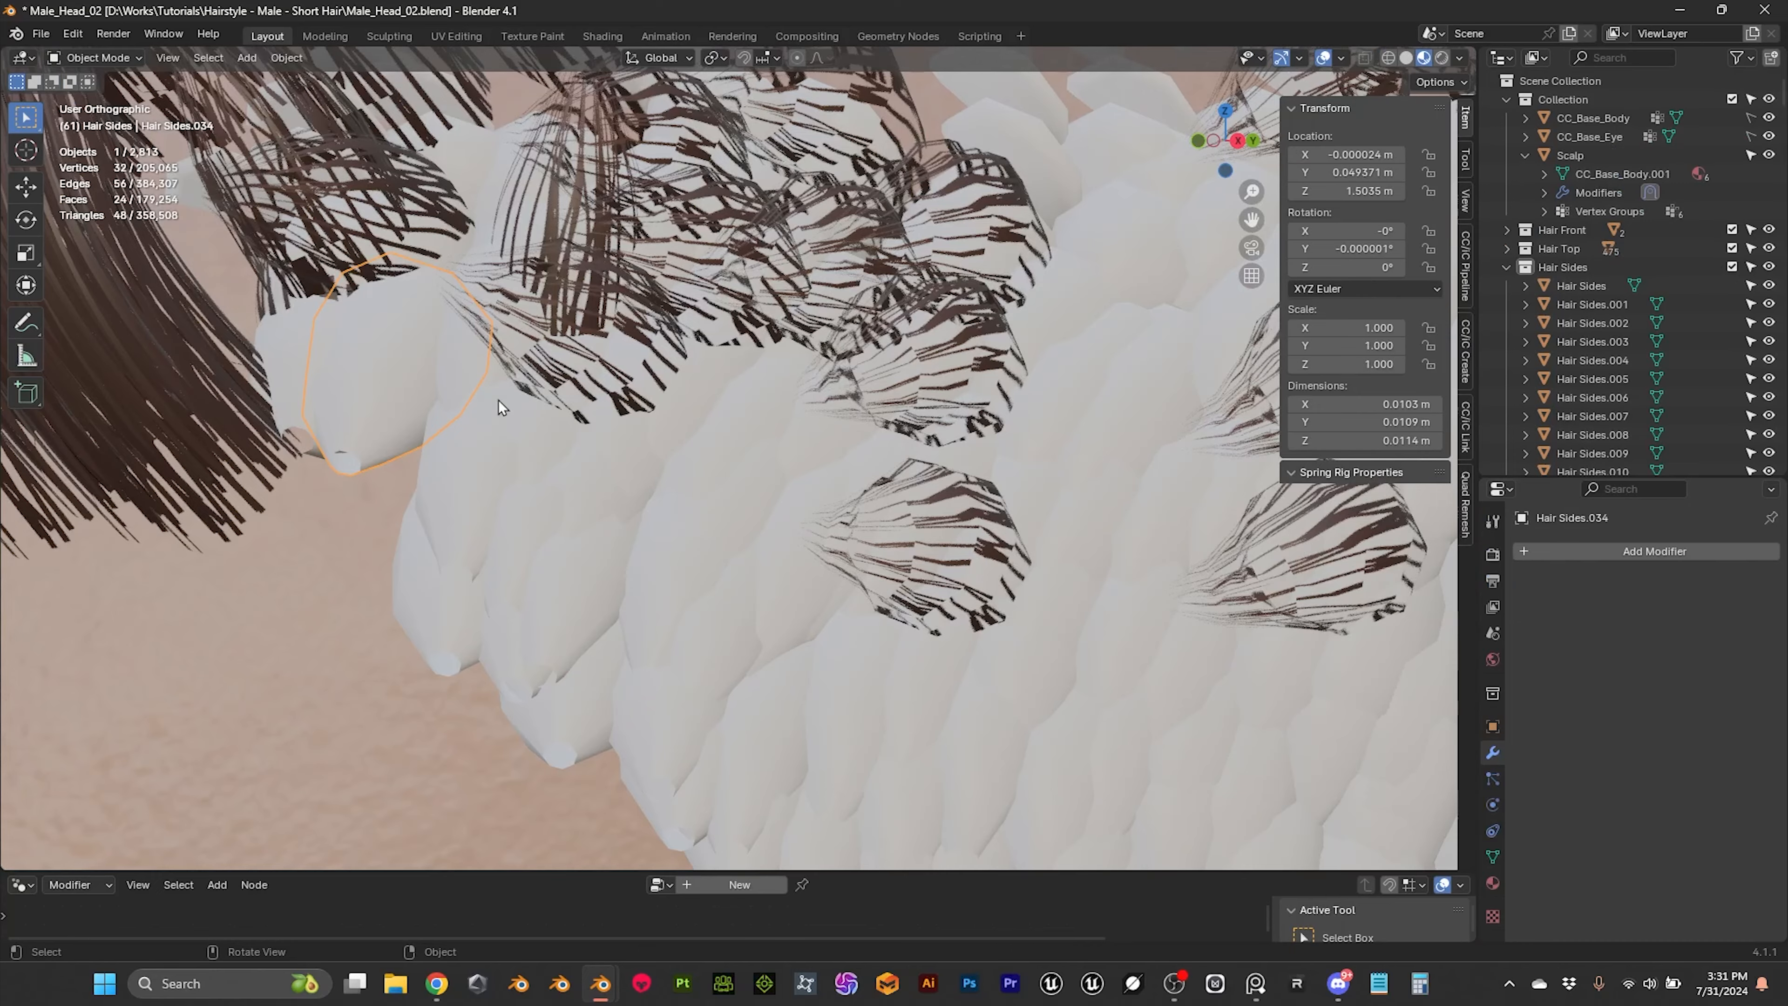
key("KP_Decimal")
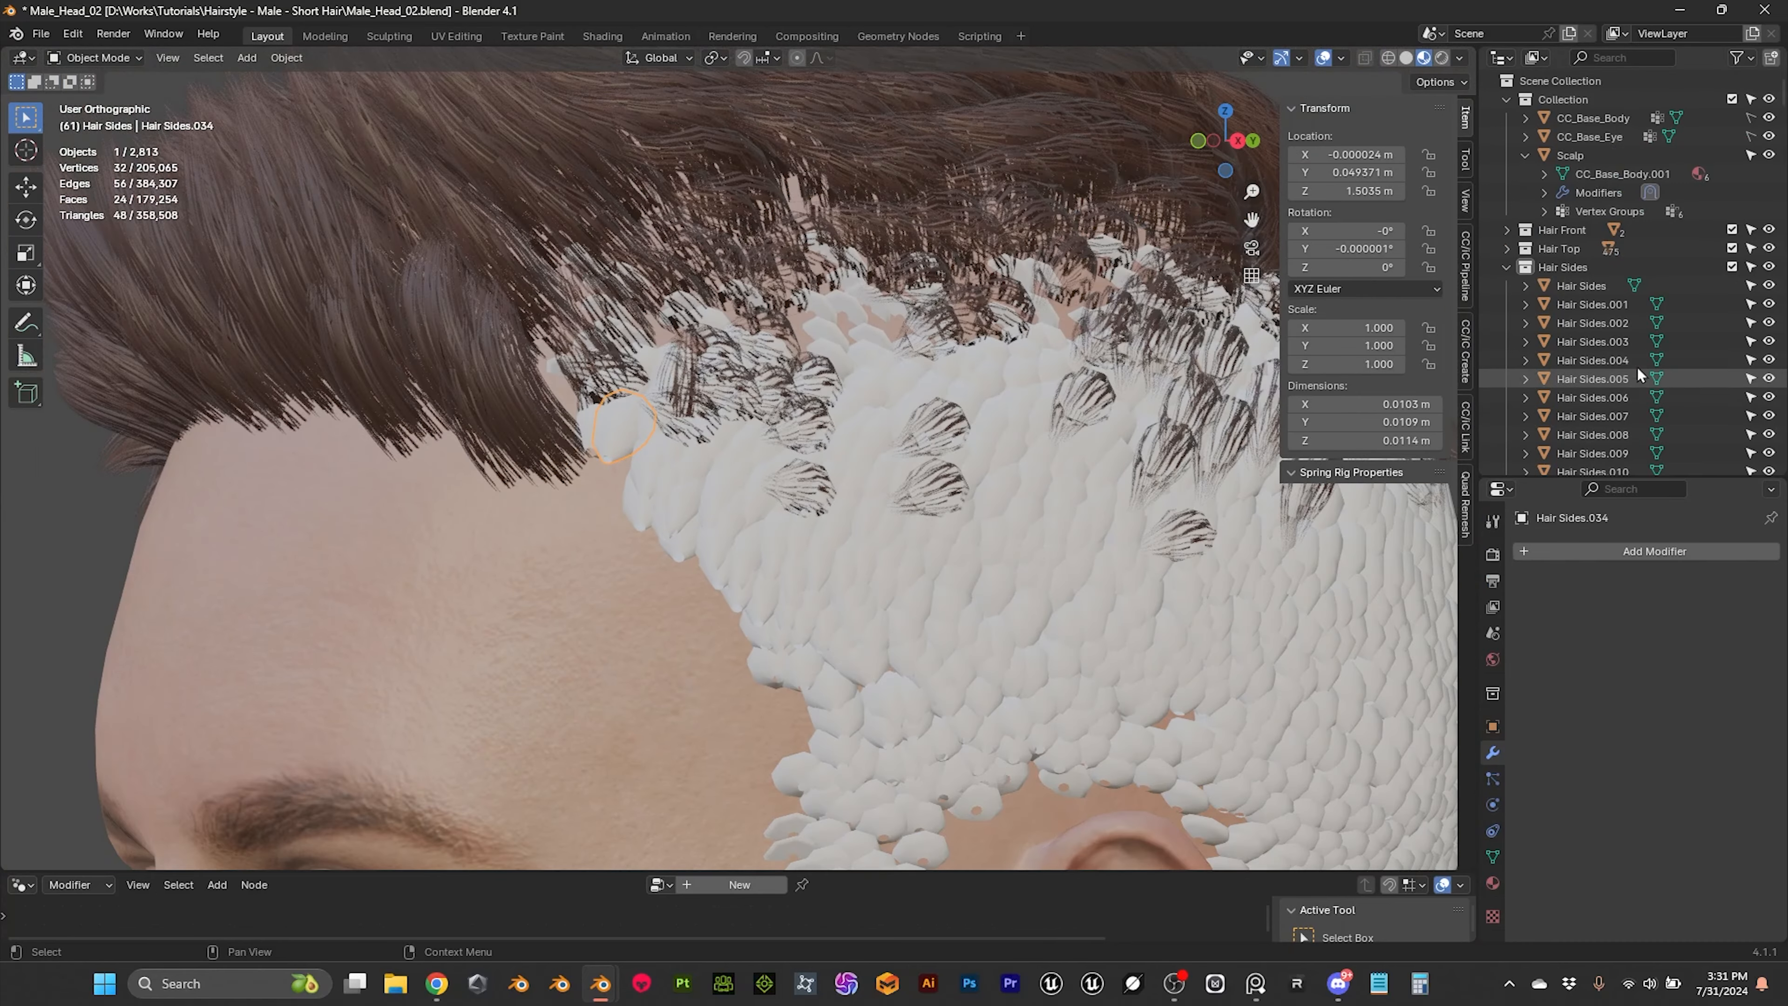
left_click(1573, 267)
right_click(1573, 267)
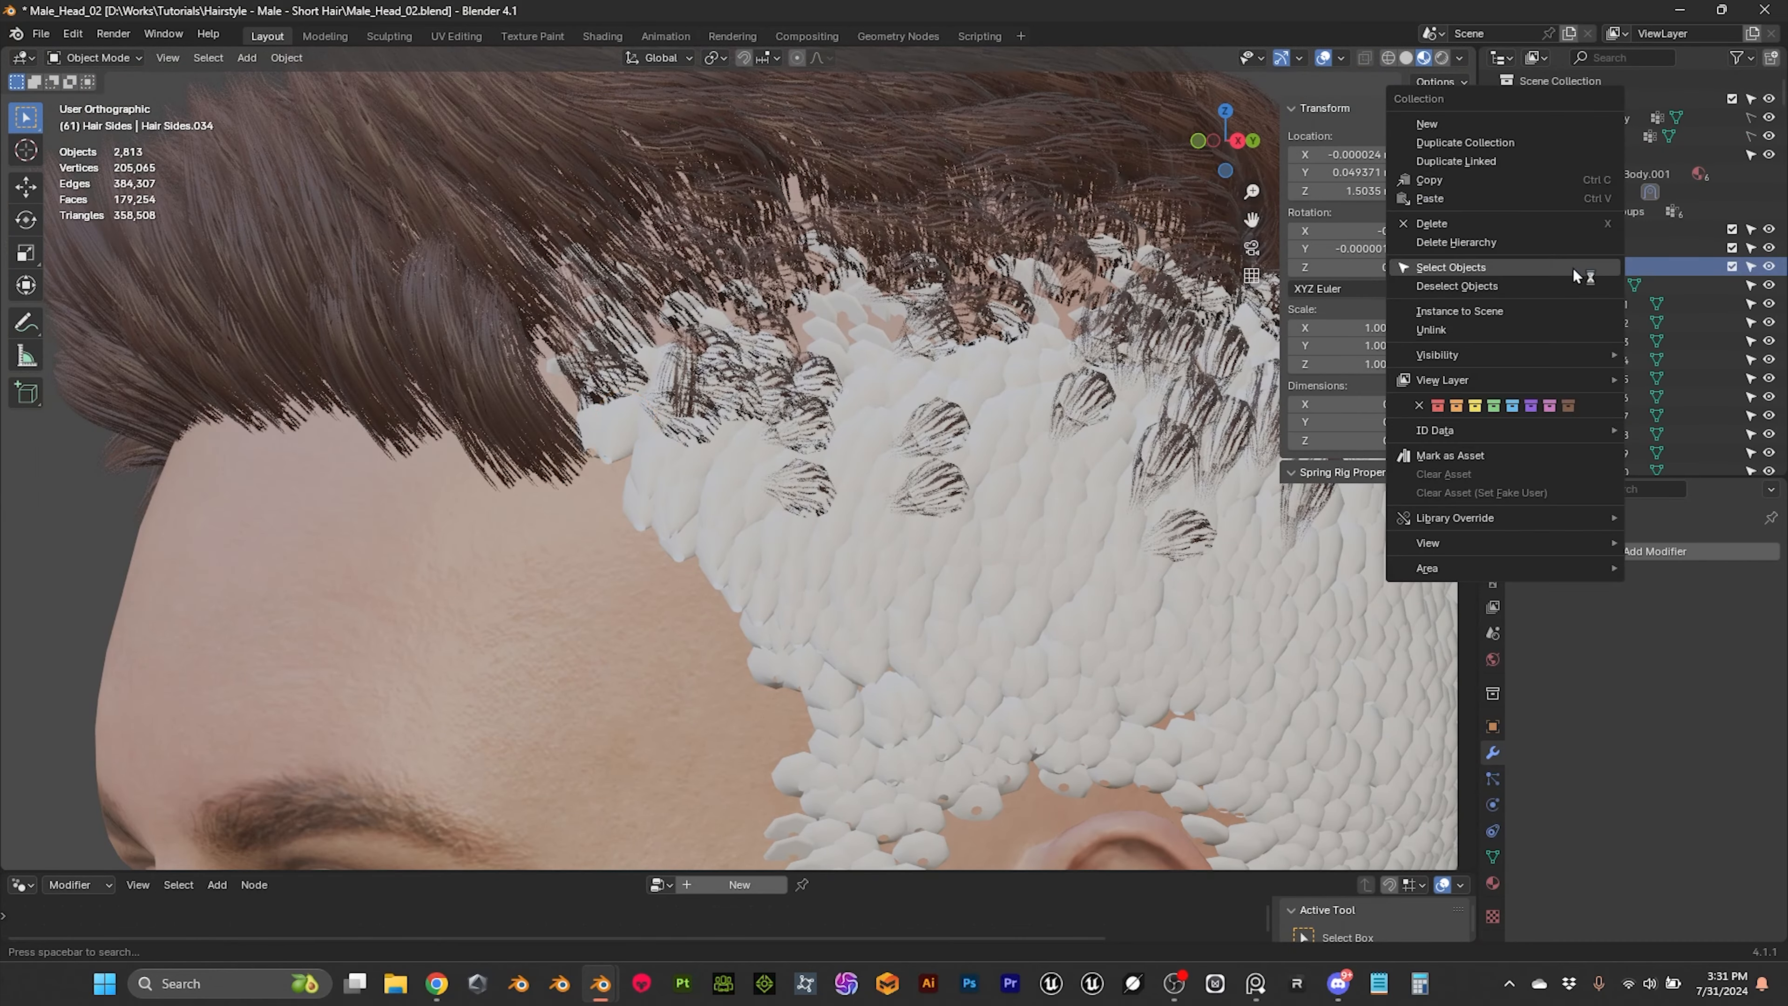
left_click(1475, 271)
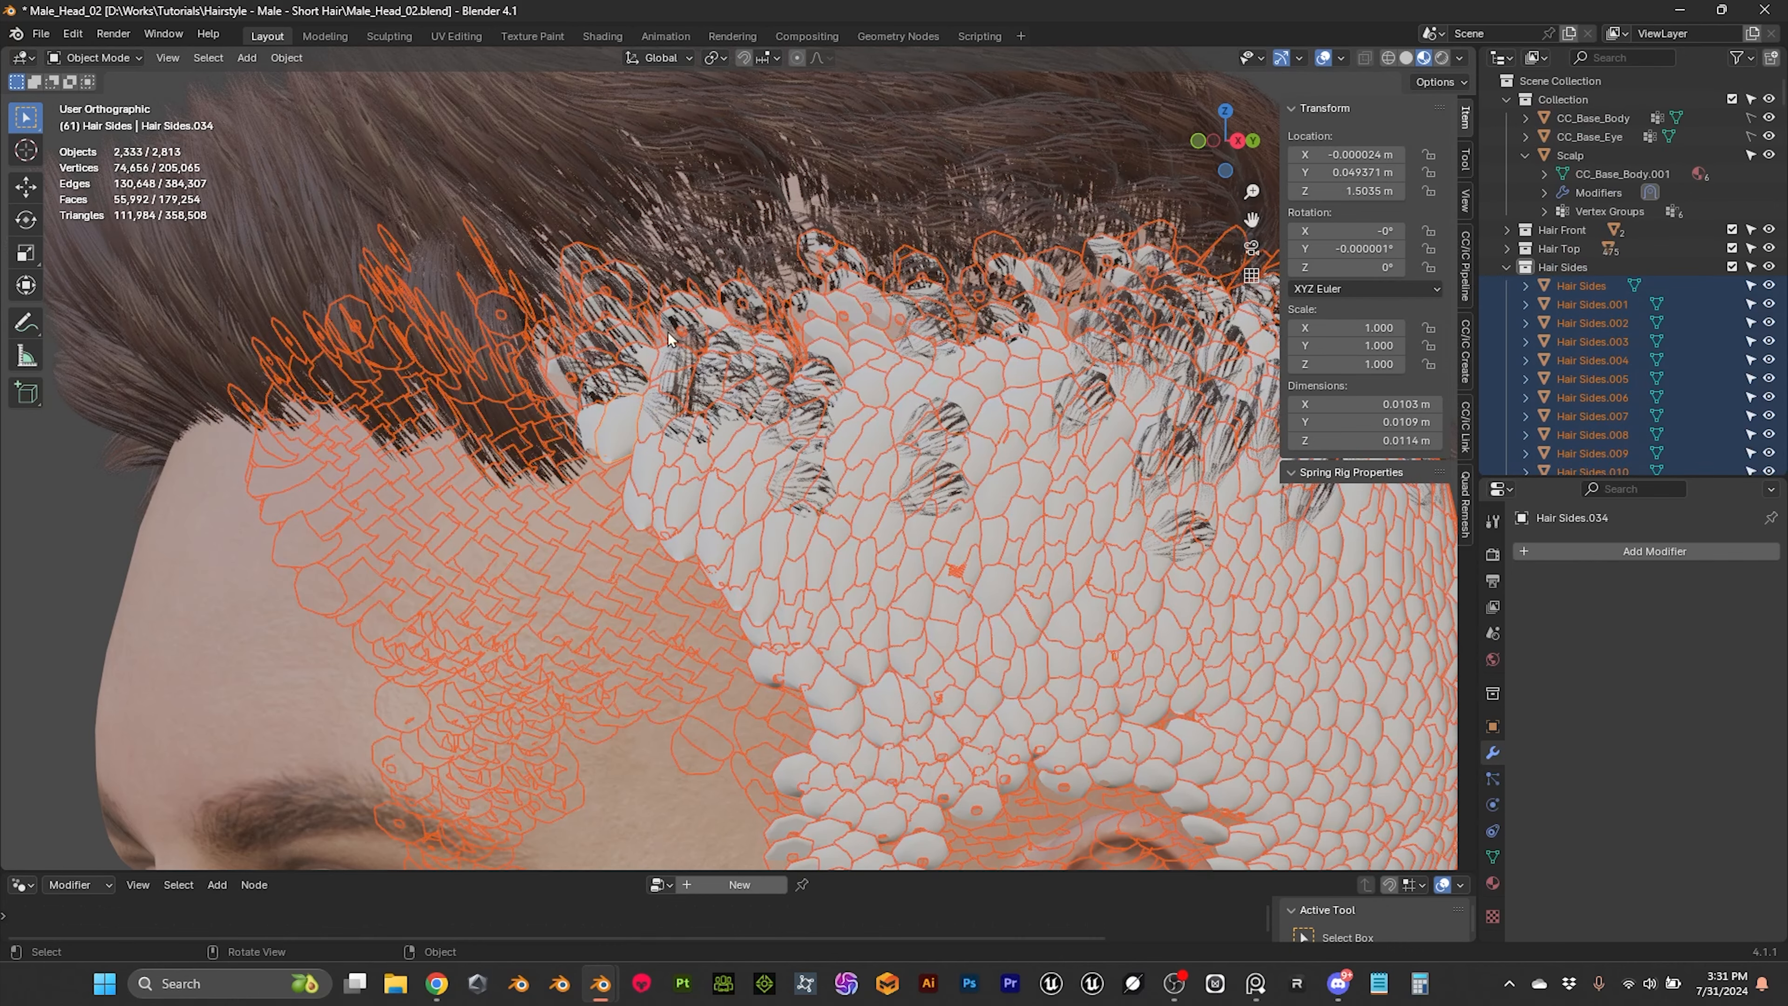
Step: Add the front hair card as the active object and link its material to all selected side tubes
middle_click_drag(558, 357, 221, 323)
left_click(197, 300, "shift")
key("ctrl+2")
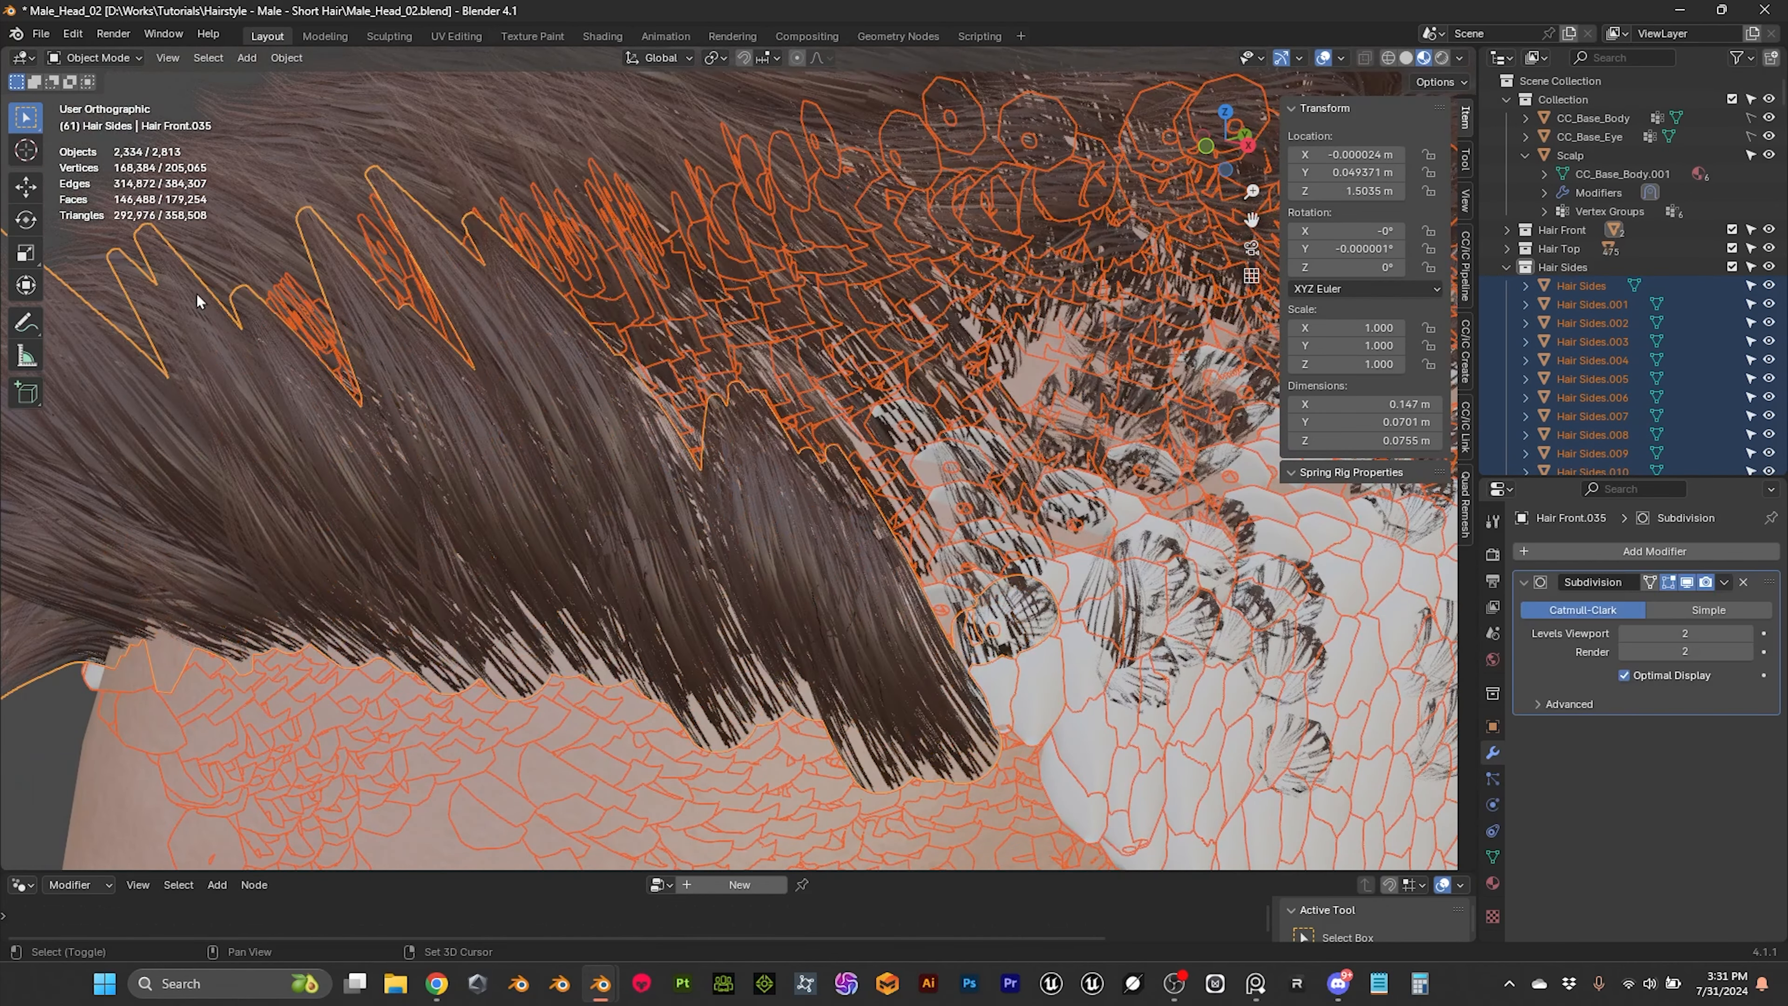
key("ctrl+l")
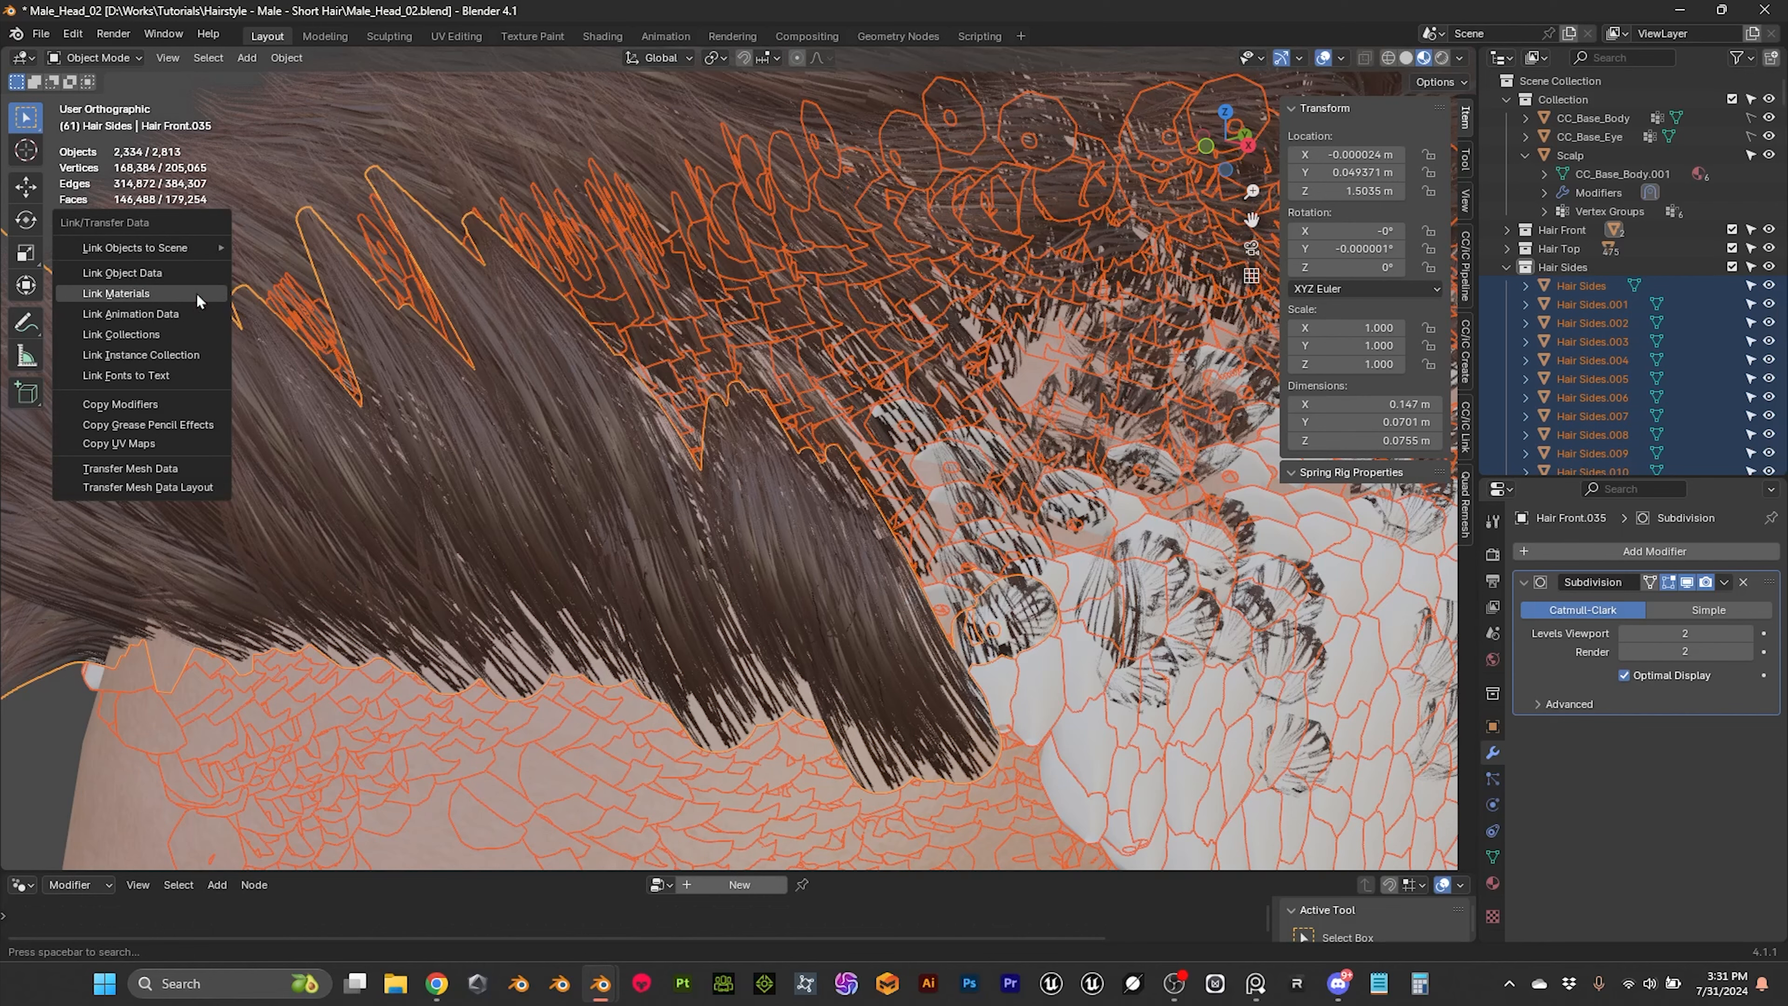
left_click(116, 293)
middle_click_drag(810, 415, 861, 419)
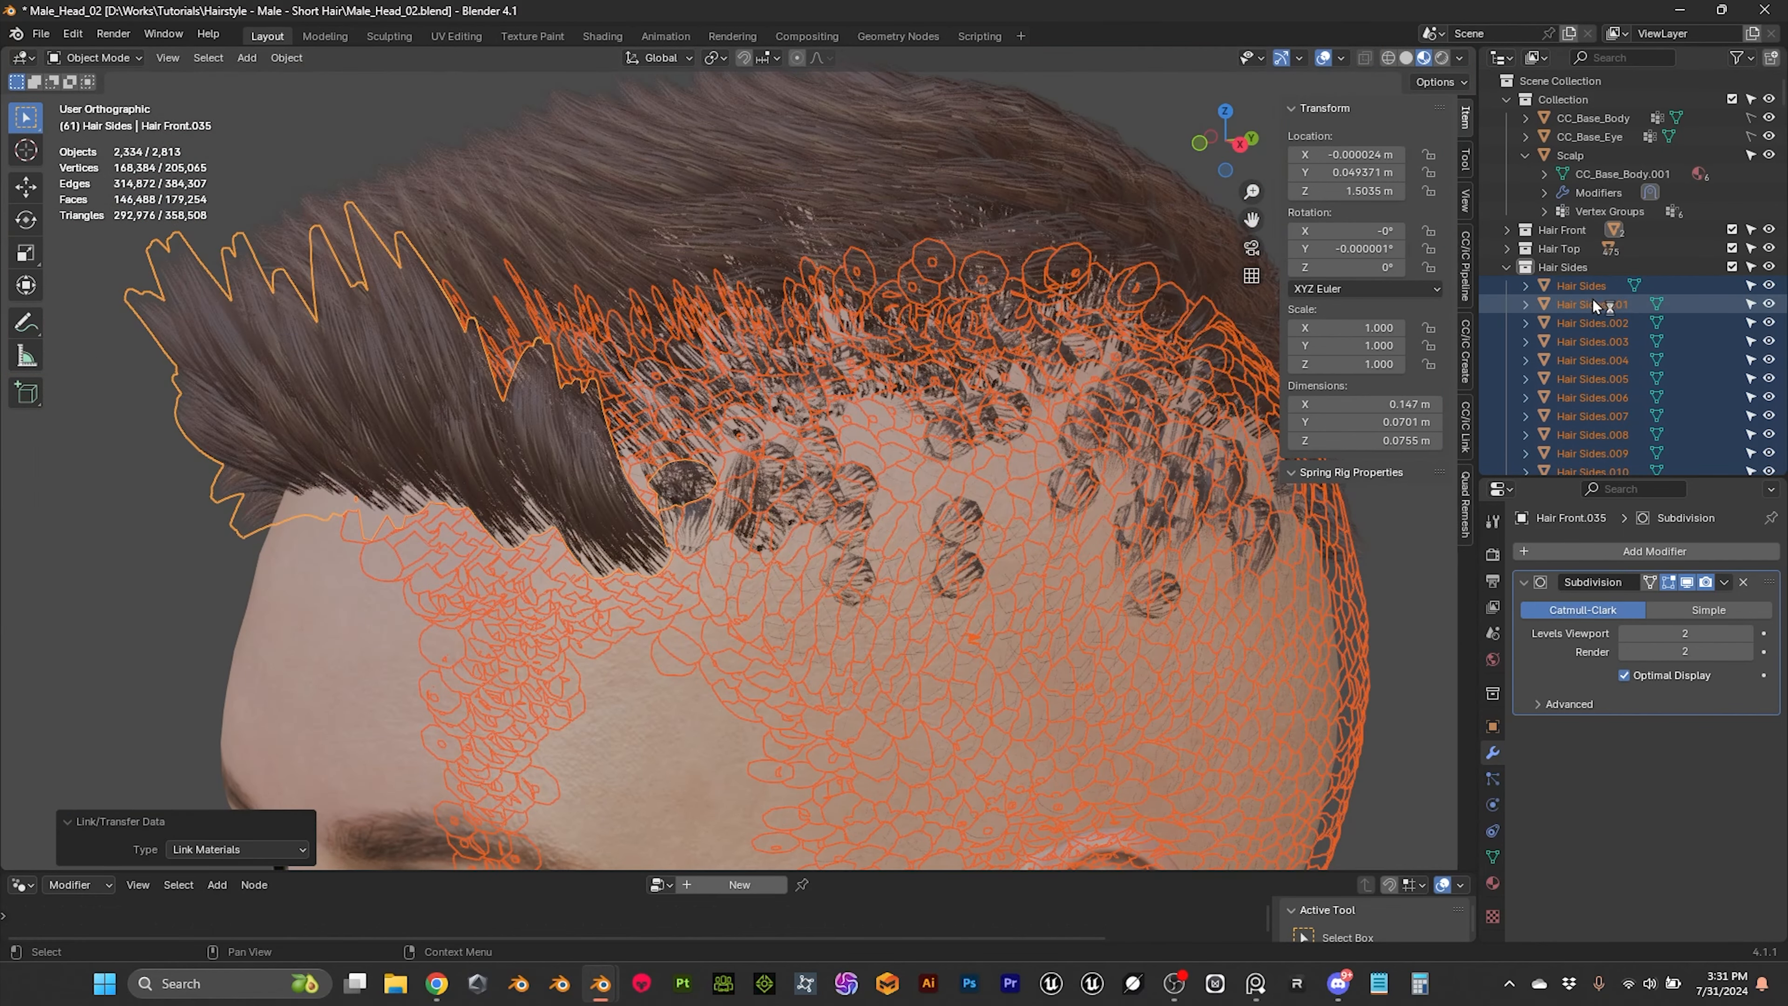
Step: Select only the UV-mapped front side tube at the temple and hide the Hair Top and Hair Front collections
left_click(1593, 304)
scroll(819, 429, "up", 8)
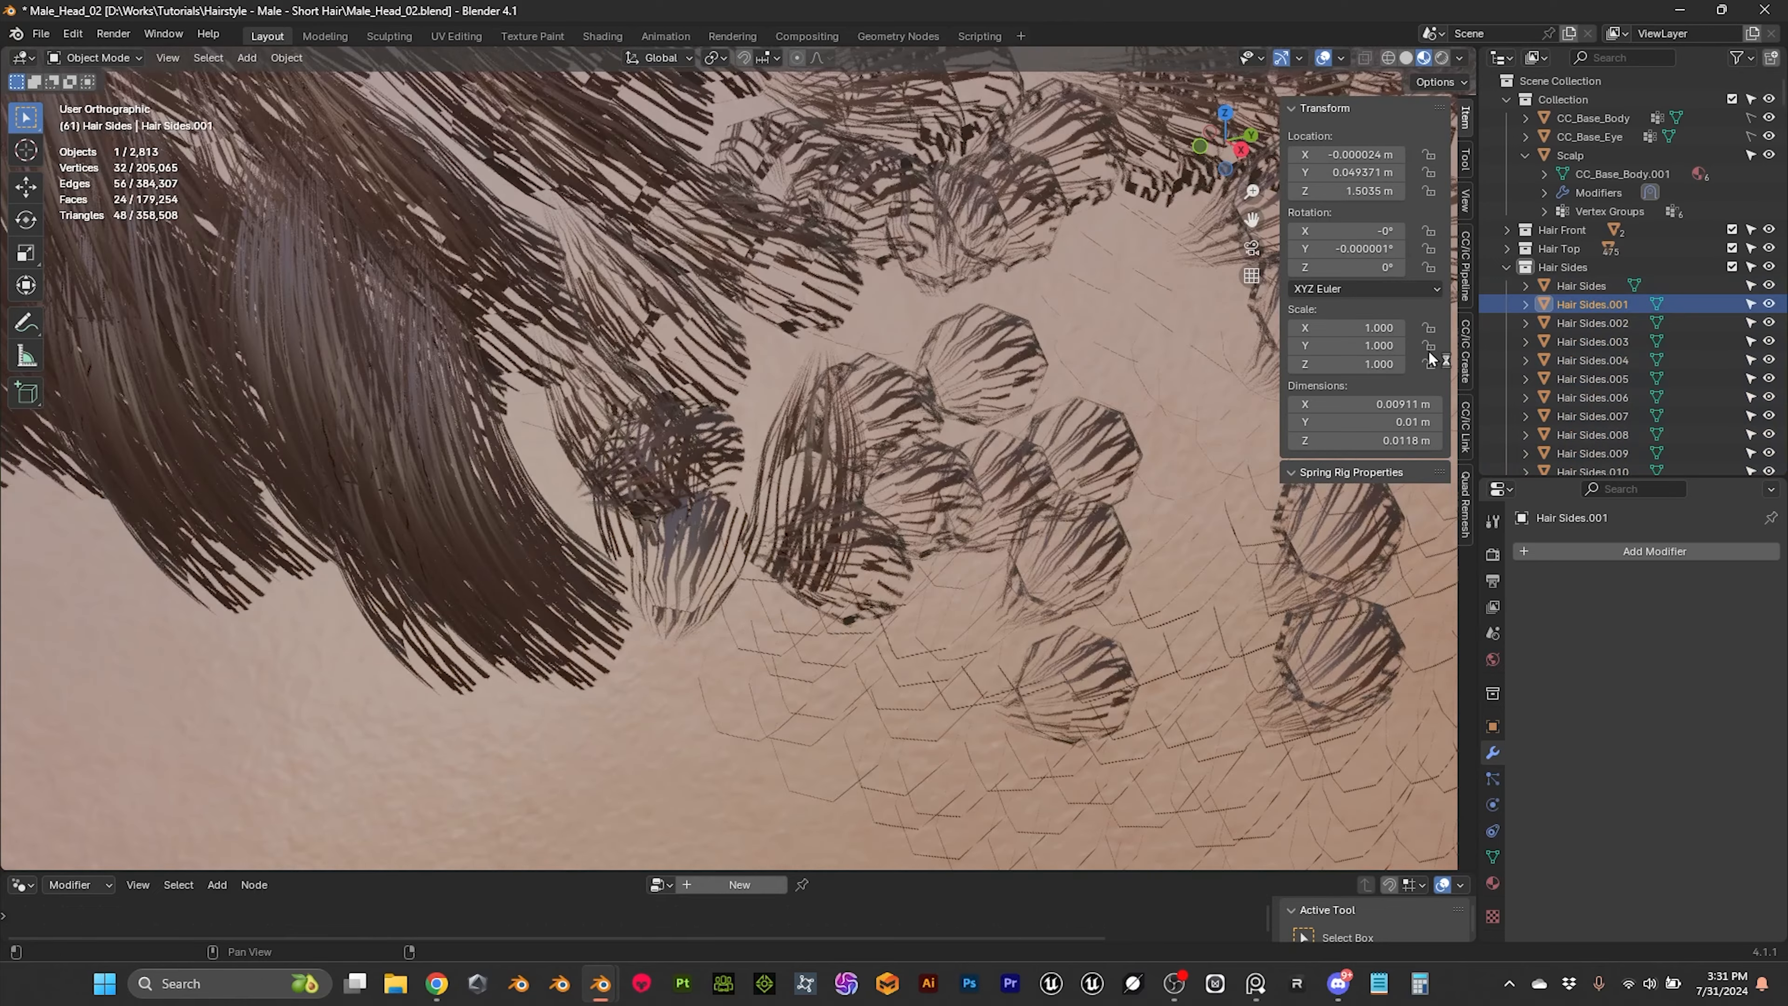
left_click(706, 547)
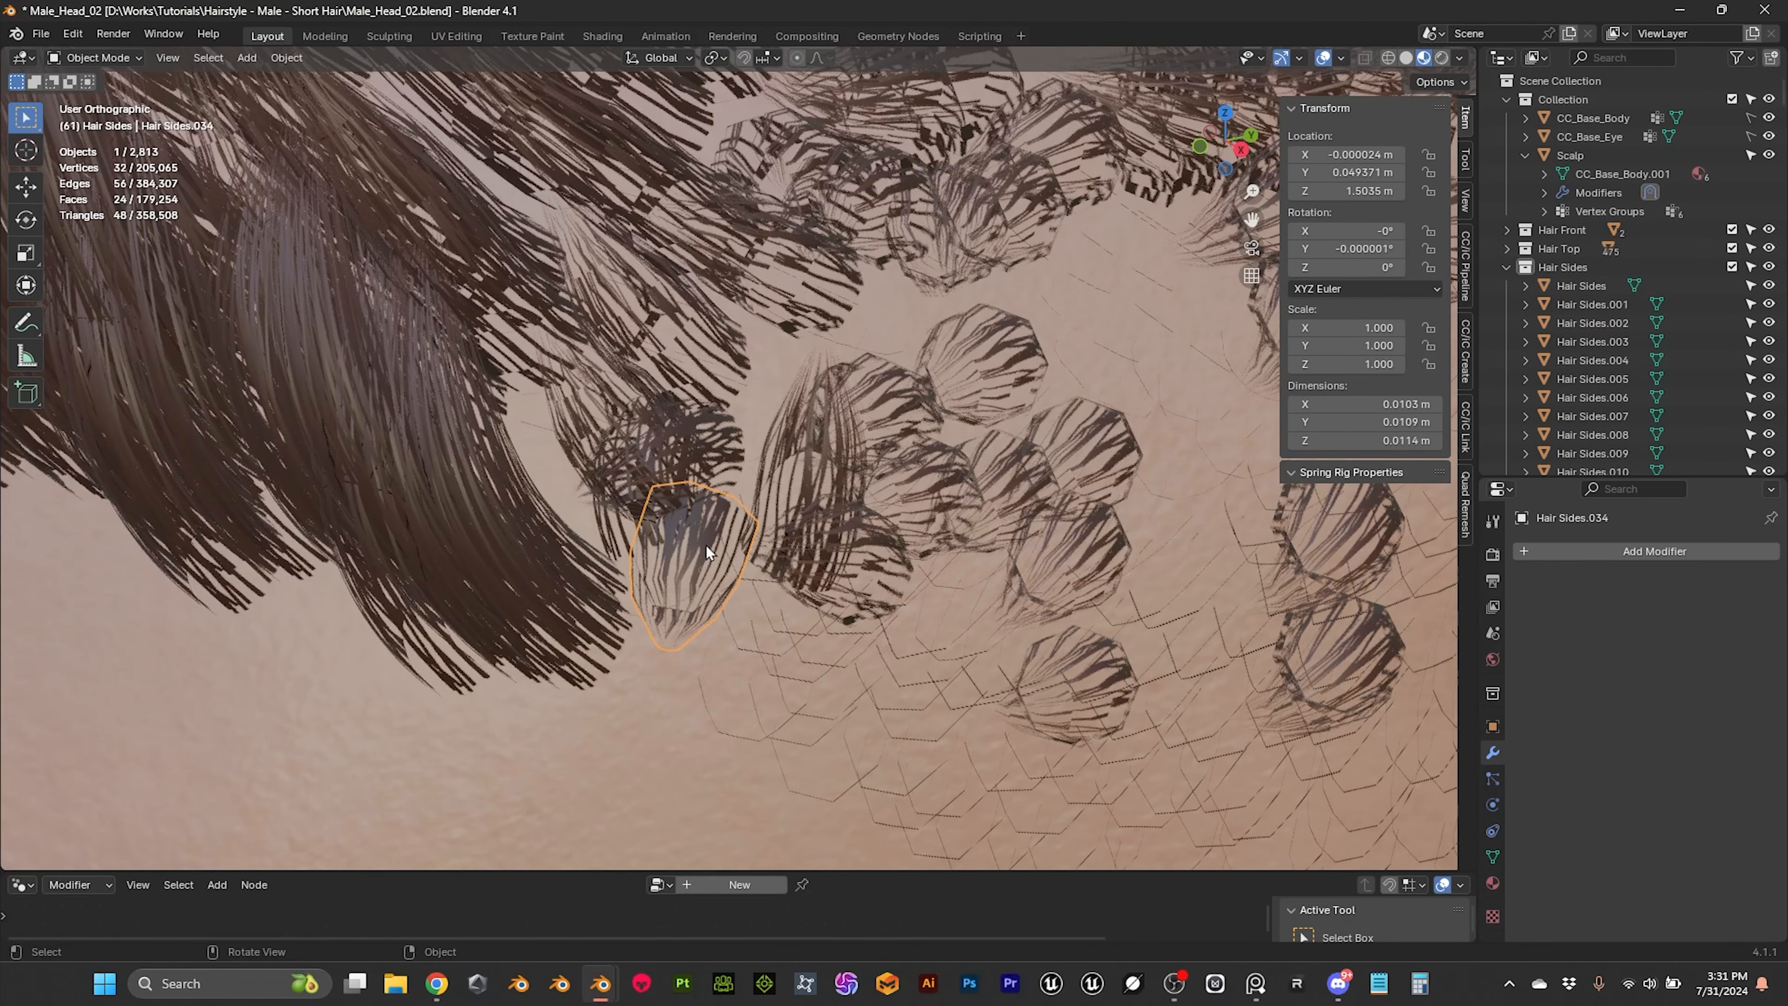
scroll(705, 545, "down", 2)
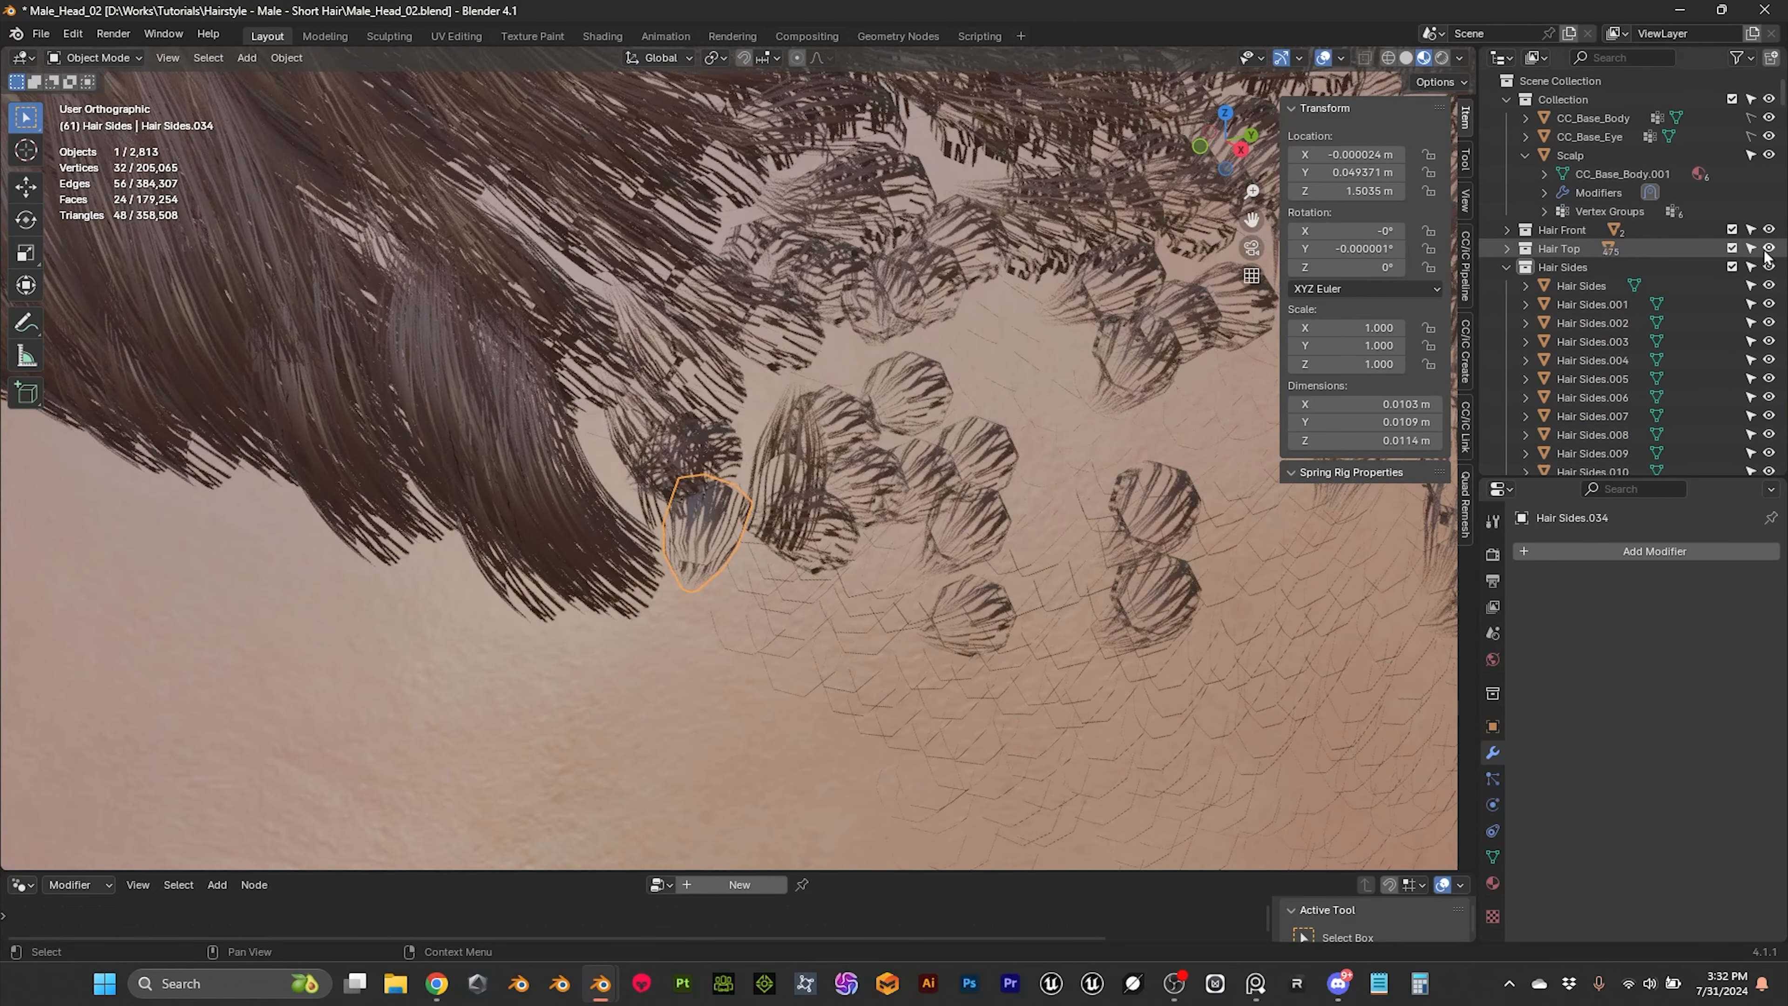
left_click(1768, 248)
left_click(1769, 230)
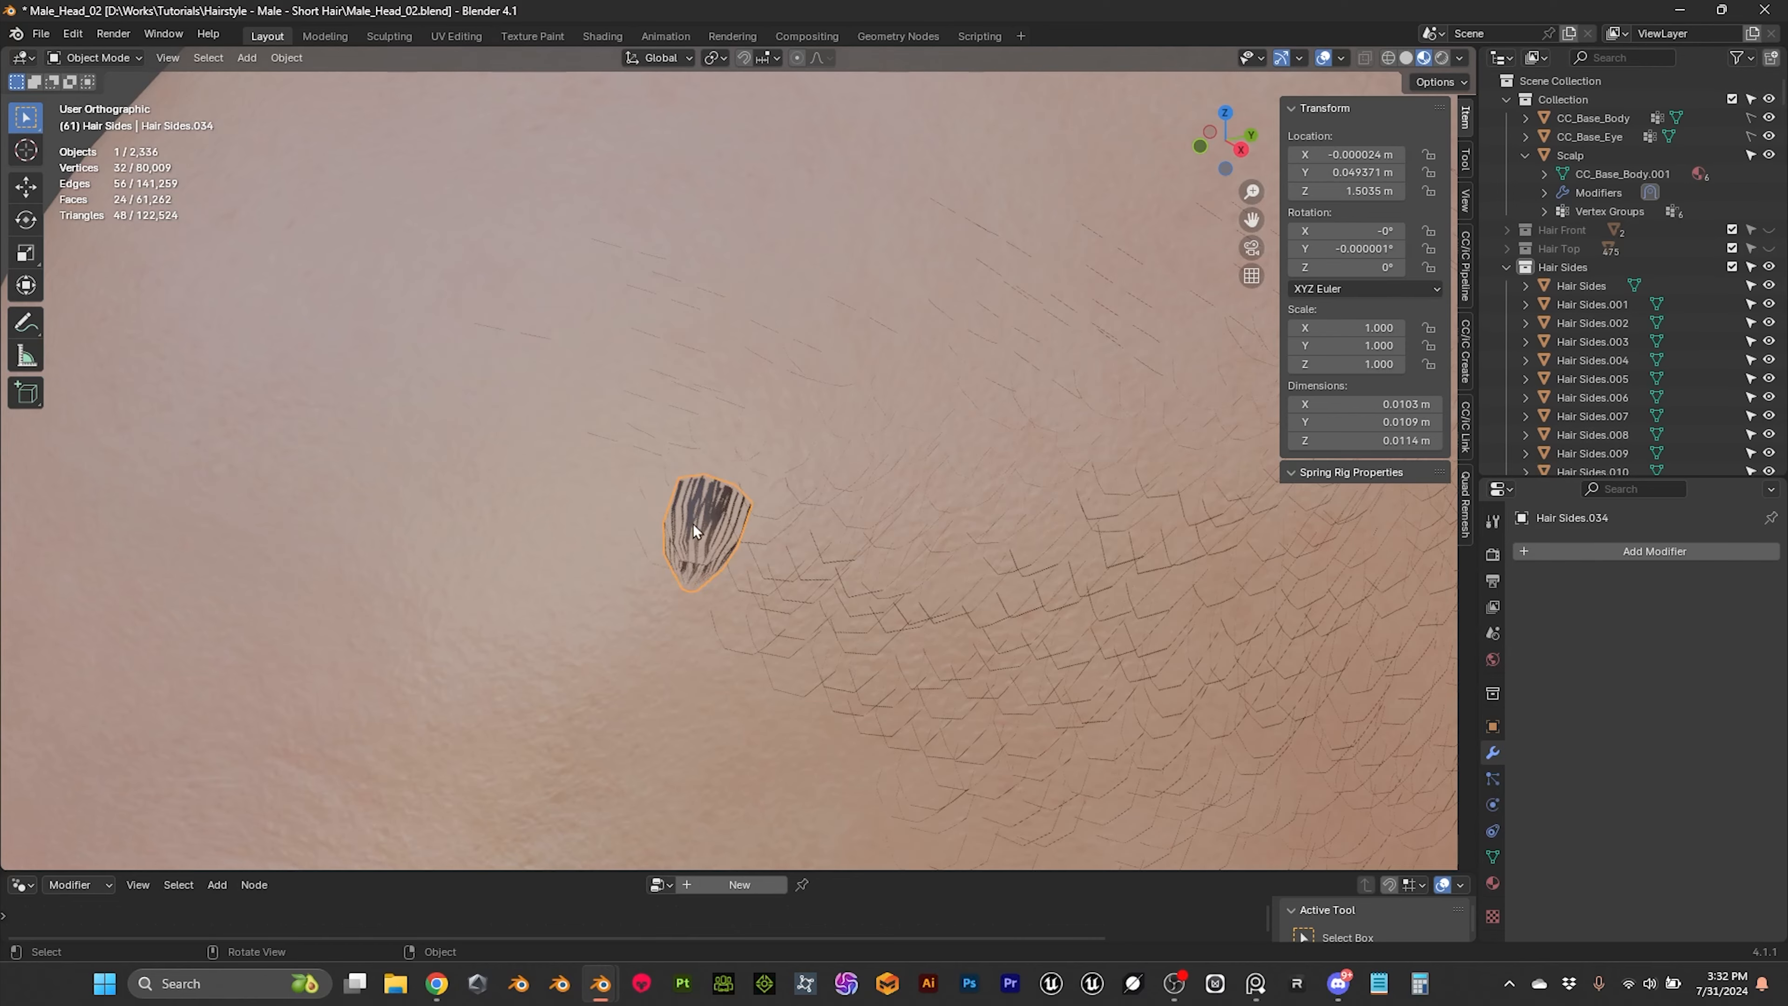
Step: Examine the strand texture on the mapped front side tube from several angles and distances
scroll(693, 524, "down", 6)
middle_click_drag(897, 527, 655, 480)
left_click(495, 389)
middle_click_drag(496, 391, 630, 435)
scroll(707, 491, "up", 6)
left_click(715, 541)
scroll(690, 524, "down", 6)
middle_click_drag(729, 498, 722, 510)
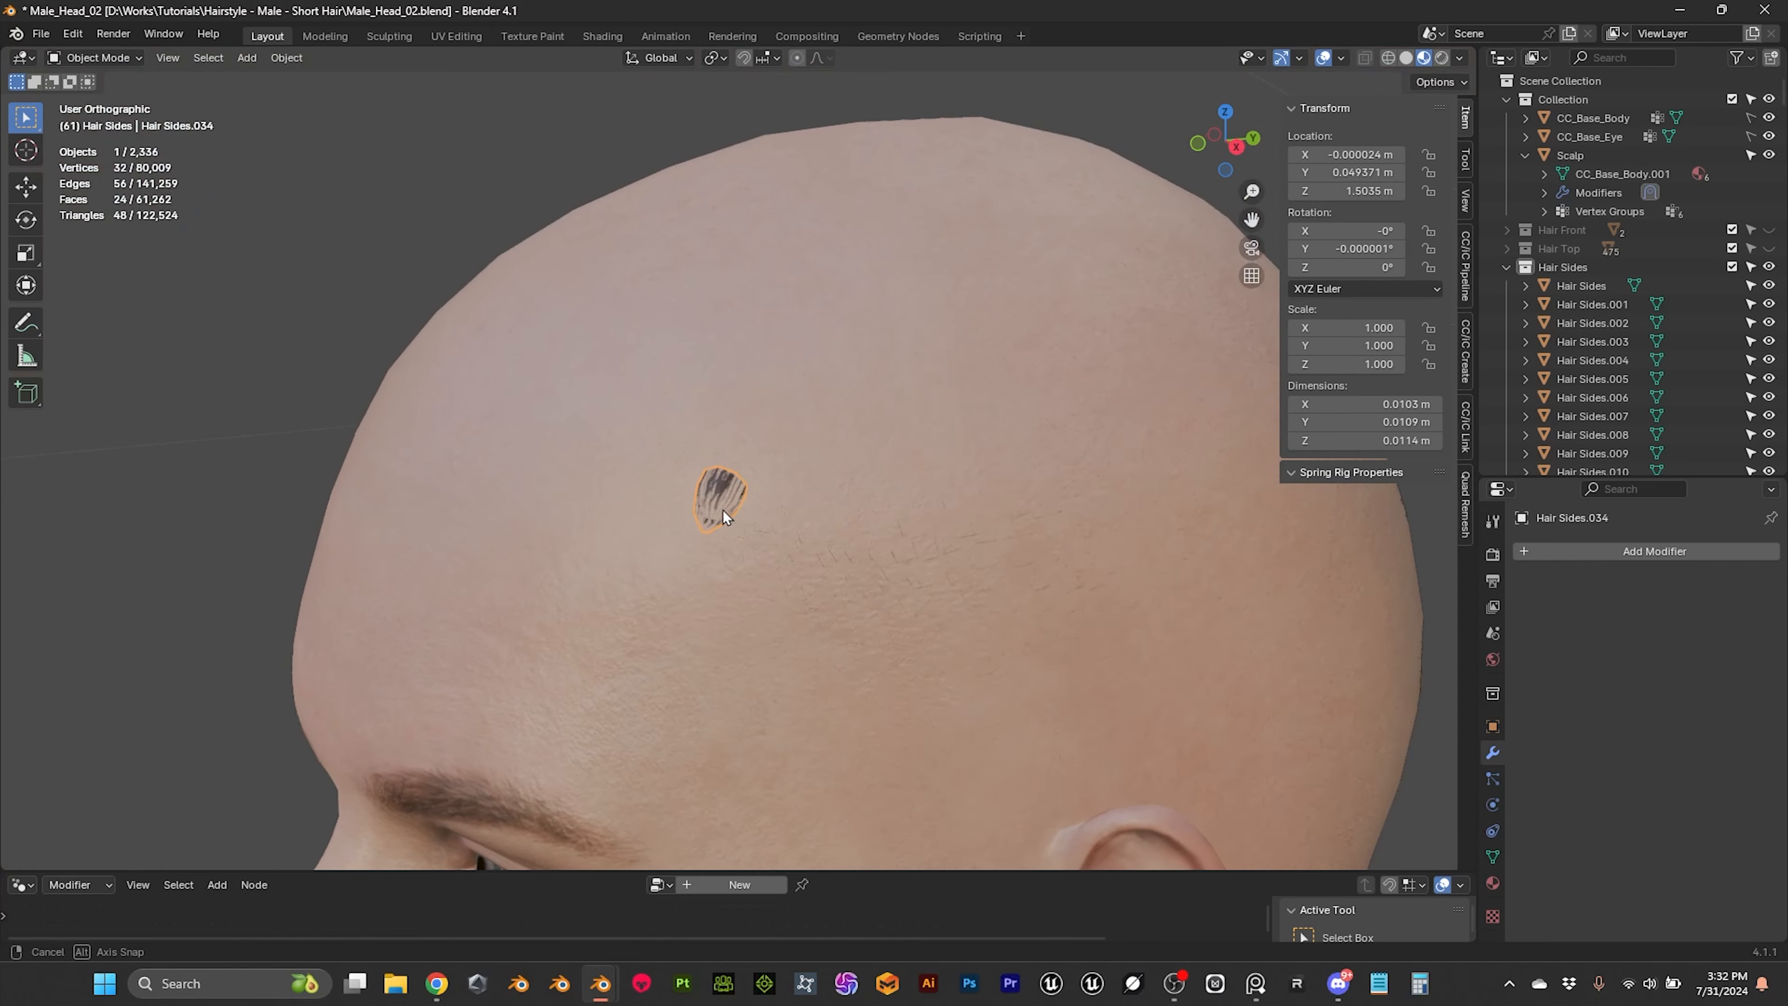
scroll(743, 481, "up", 4)
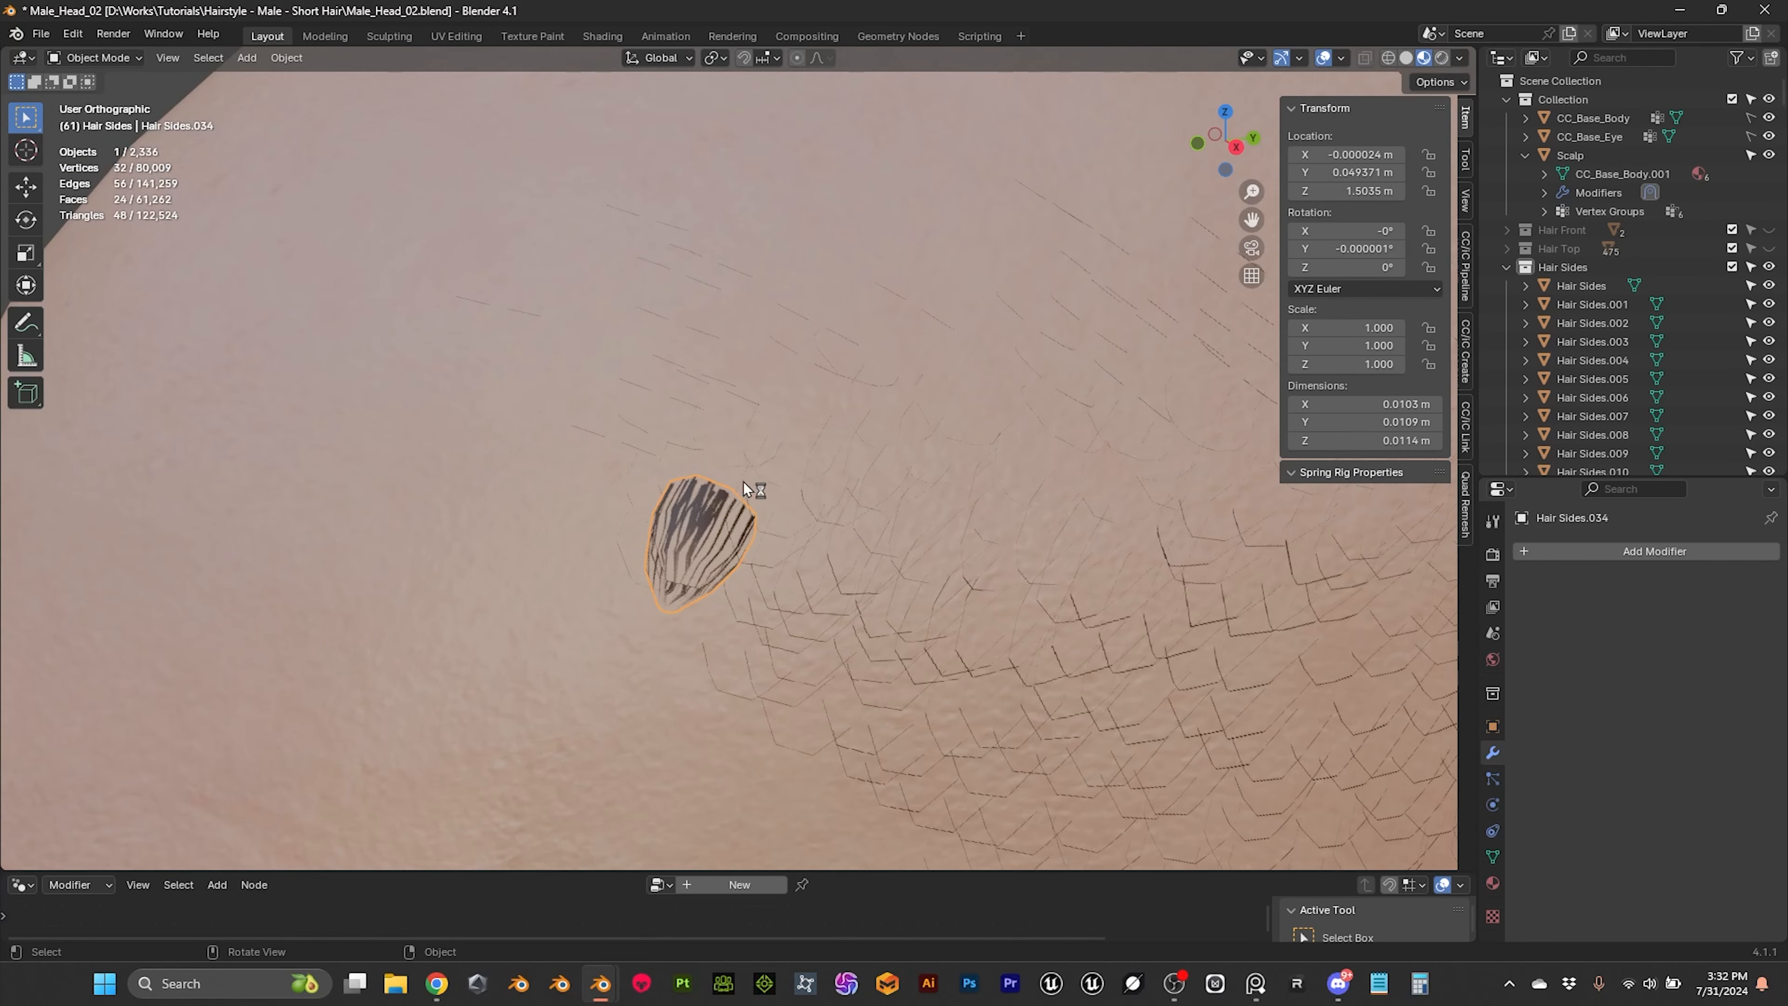
middle_click_drag(706, 507, 720, 449)
scroll(770, 467, "up", 3)
scroll(720, 449, "down", 5)
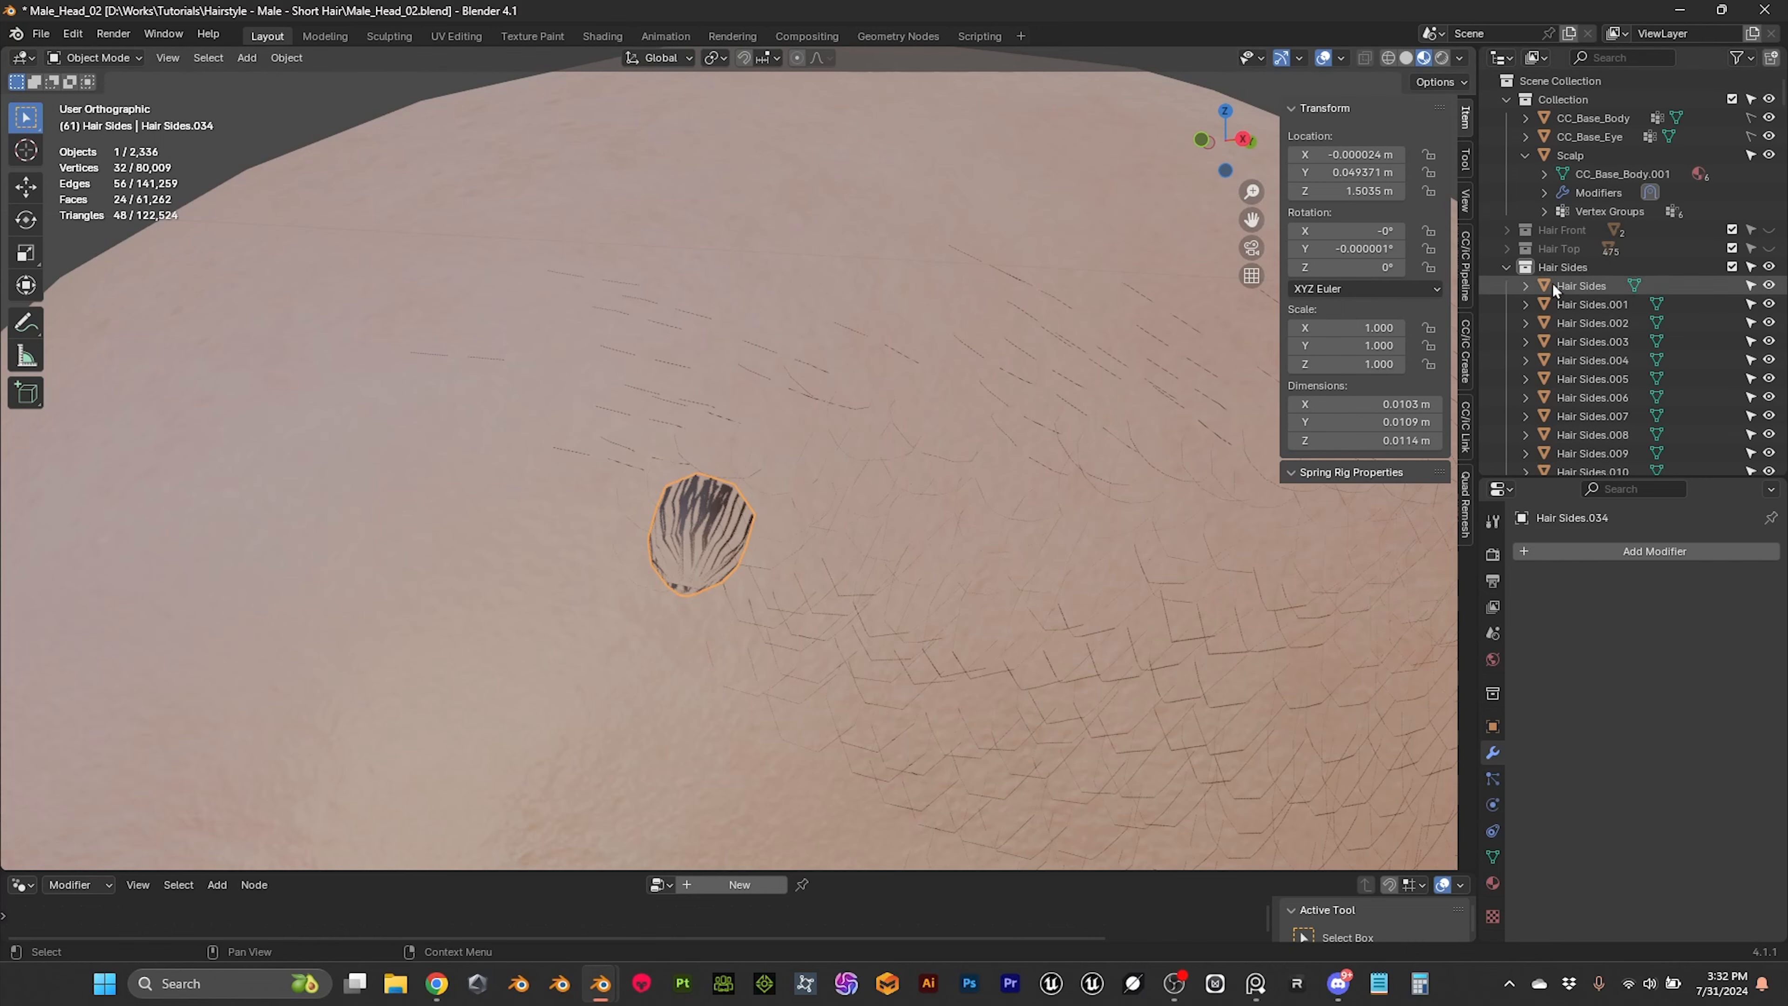
Step: Select all objects in the Hair Sides collection and copy the mapped front tube's UV maps to them
right_click(1569, 270)
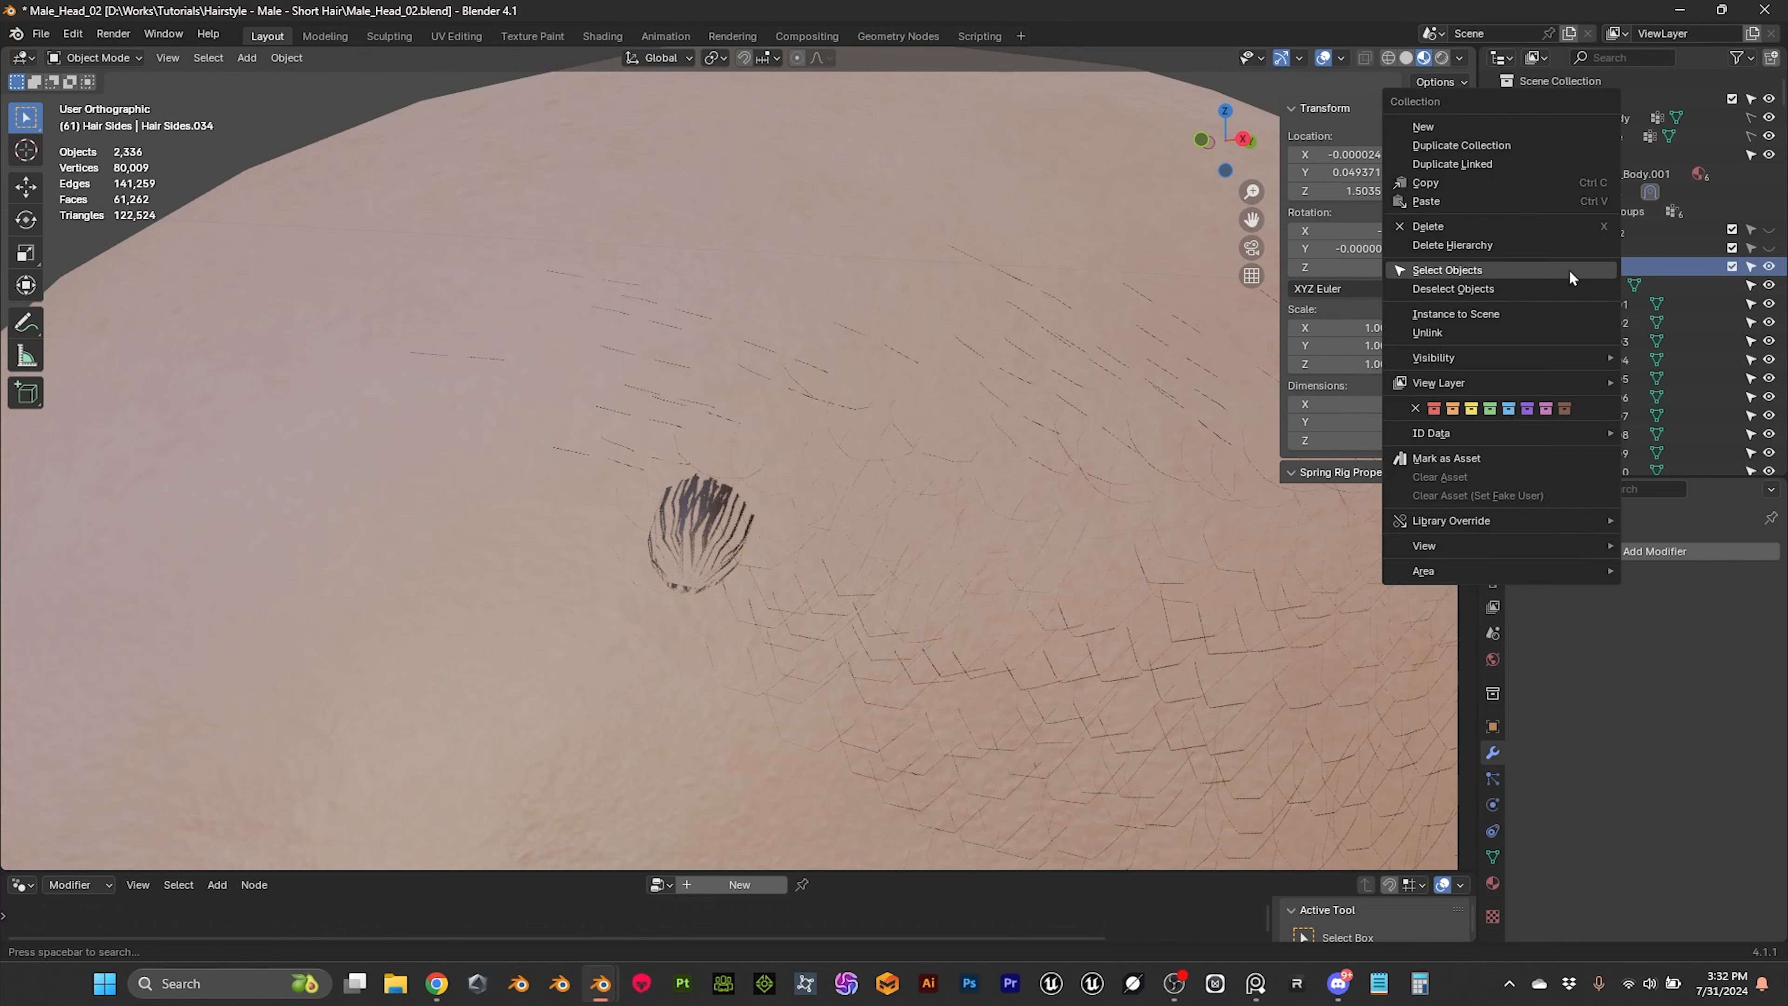
left_click(1447, 272)
scroll(1009, 429, "down", 5)
middle_click_drag(1009, 429, 859, 467)
key("ctrl+l")
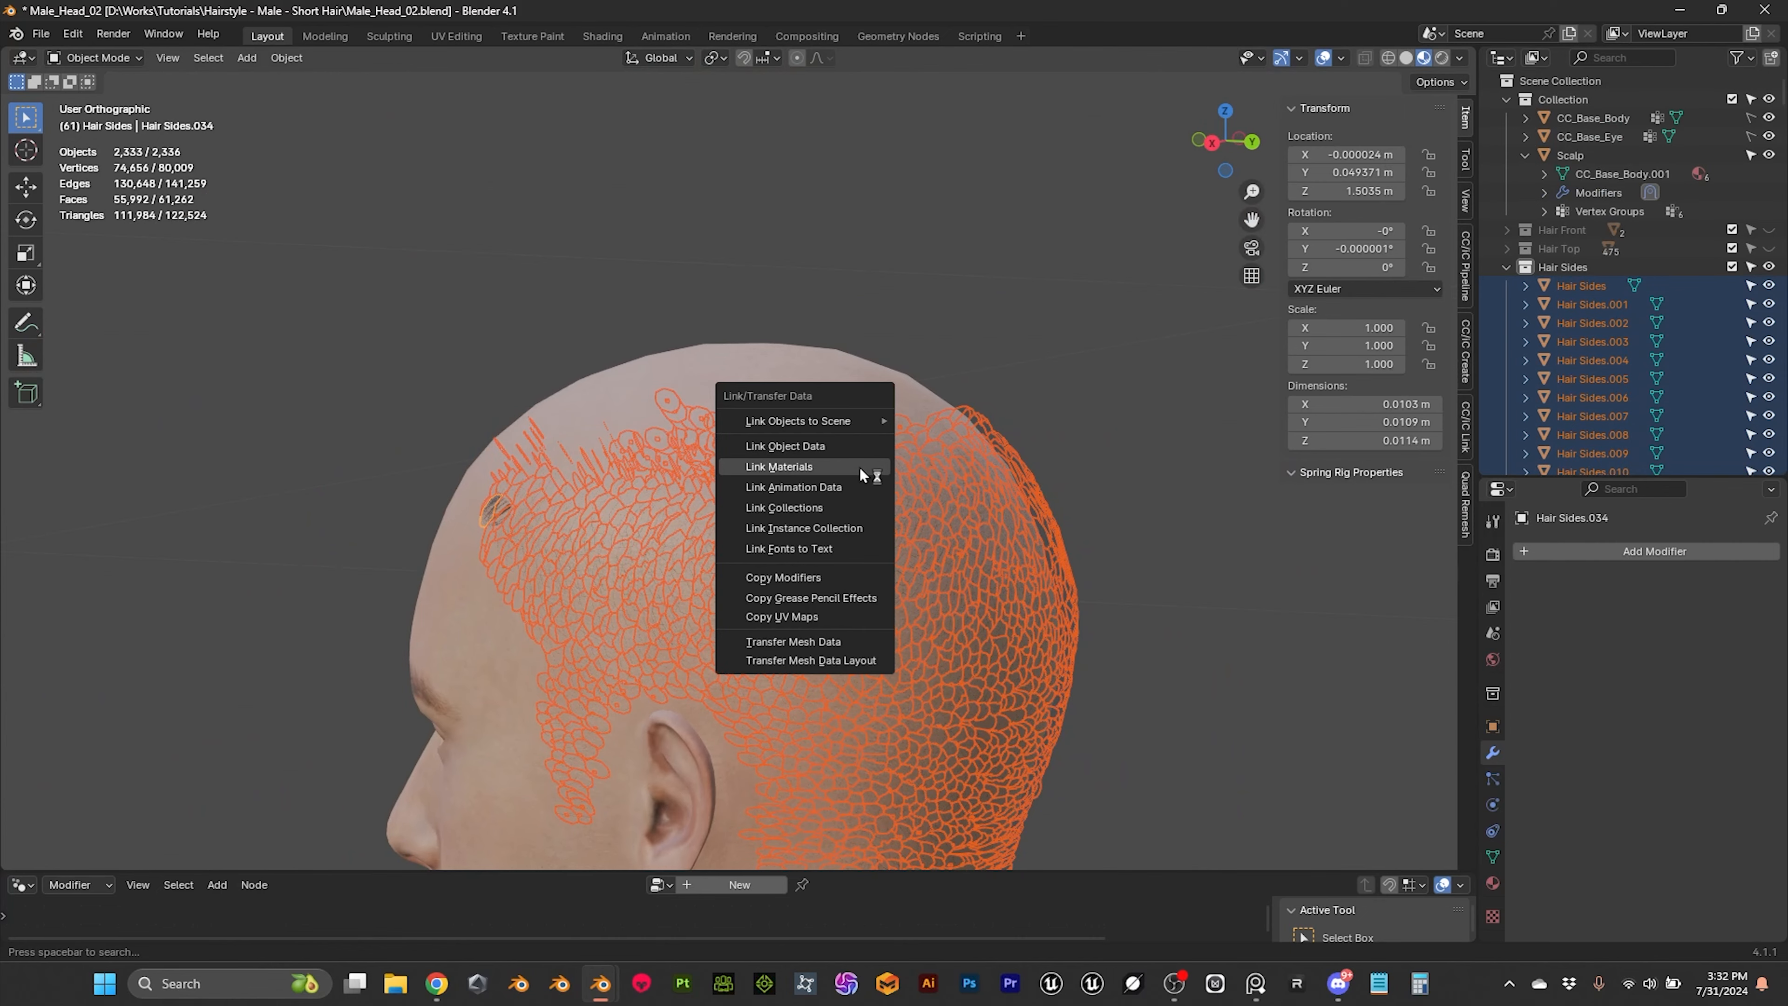
left_click(793, 619)
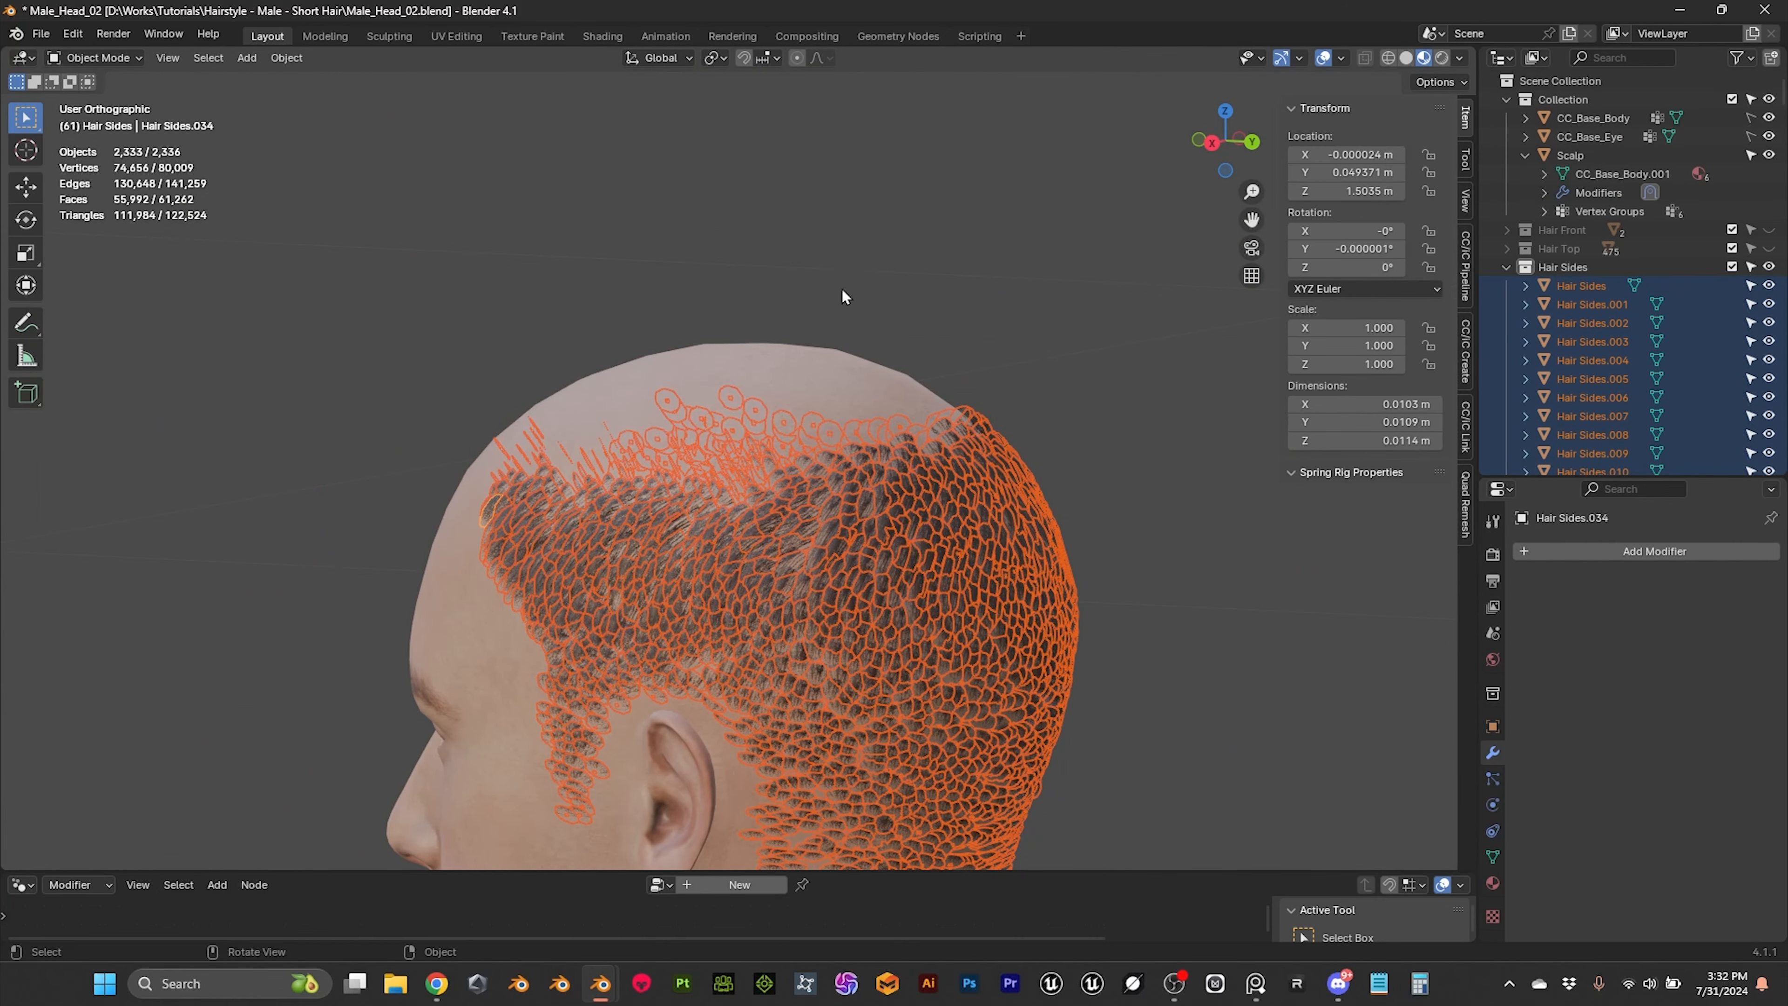
Step: Deselect everything and show the Hair Top and Hair Front collections again to check the whole hairstyle
left_click(834, 300)
middle_click_drag(834, 300, 779, 410)
scroll(903, 343, "up", 2)
left_click(1769, 248)
left_click(1769, 229)
middle_click_drag(873, 394, 990, 368)
scroll(668, 374, "down", 6)
scroll(989, 368, "up", 3)
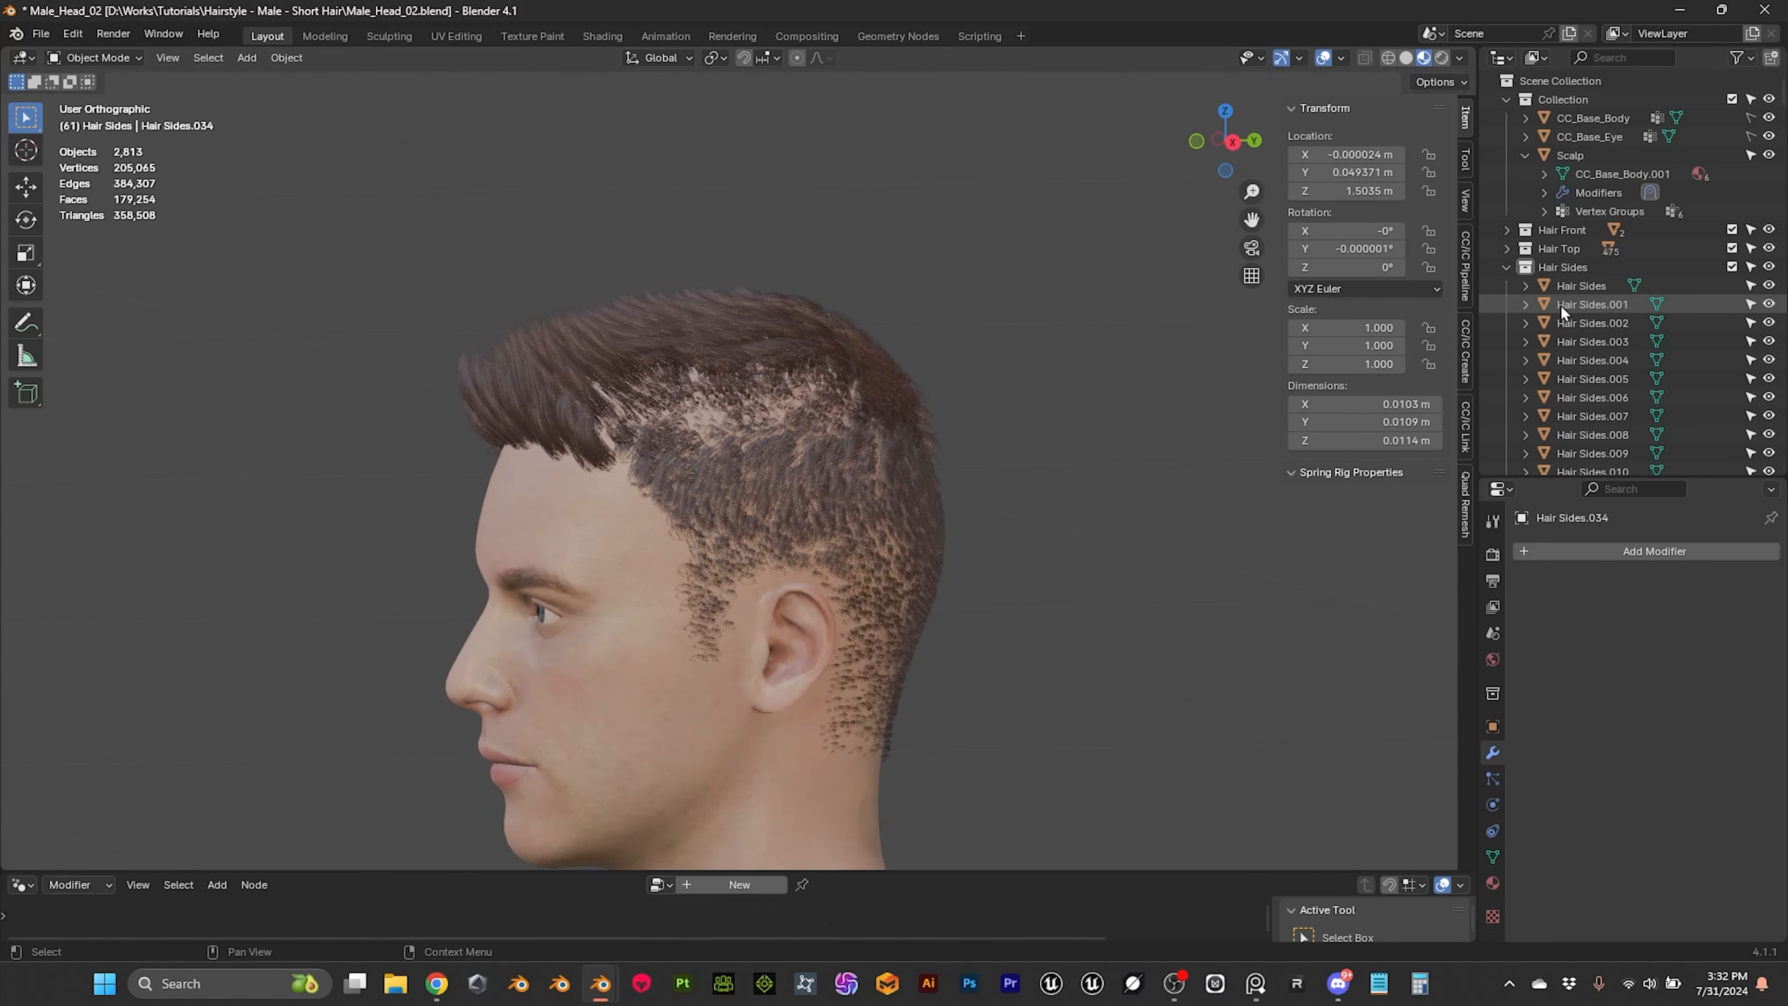
left_click(1568, 268)
right_click(1571, 268)
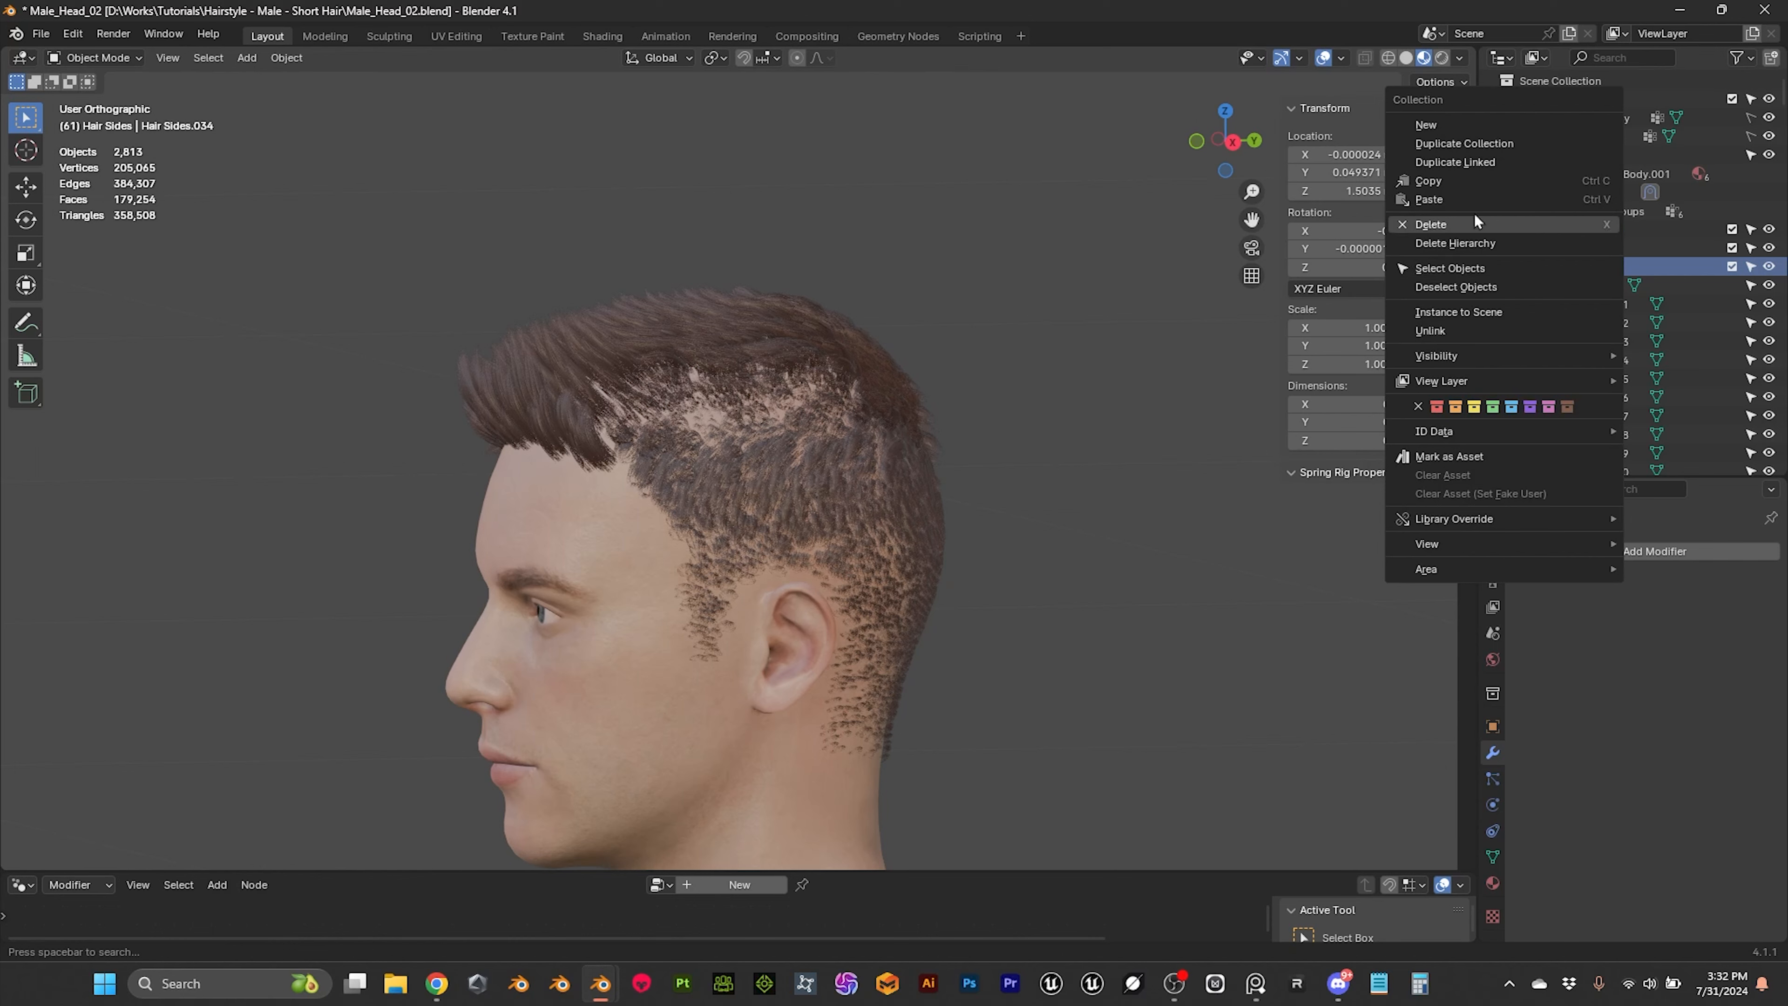
left_click(1457, 270)
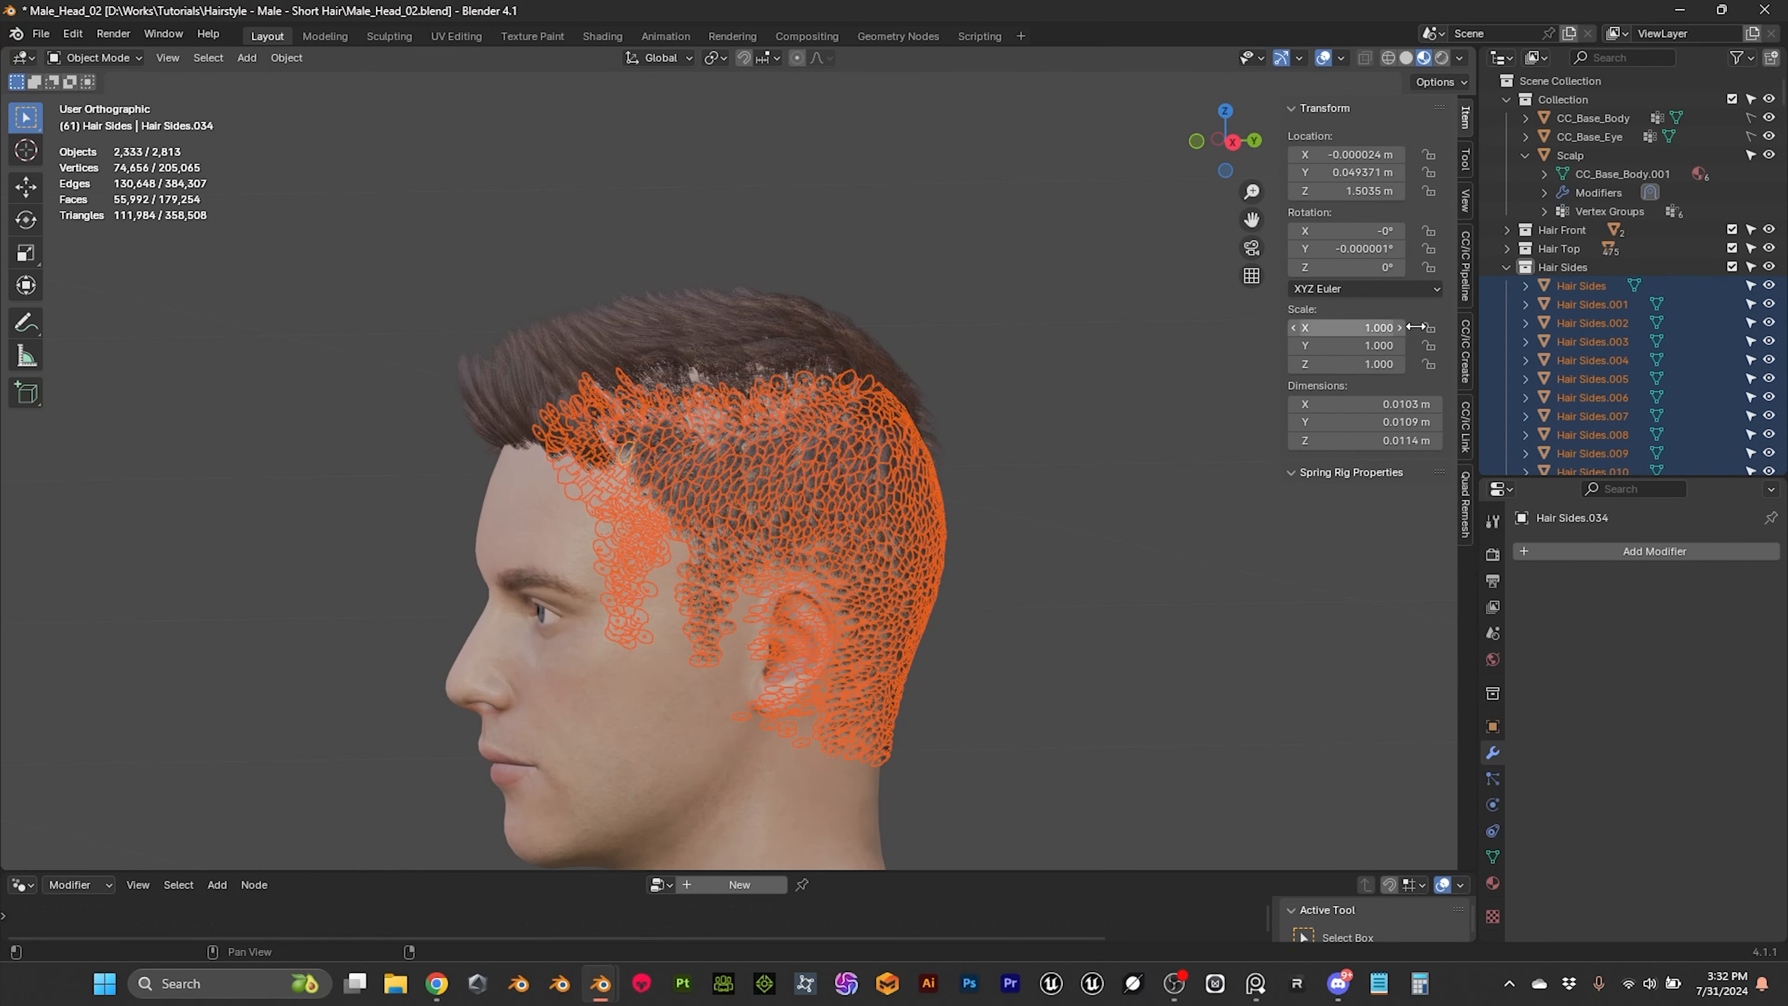
left_click(1567, 292)
scroll(957, 412, "up", 10)
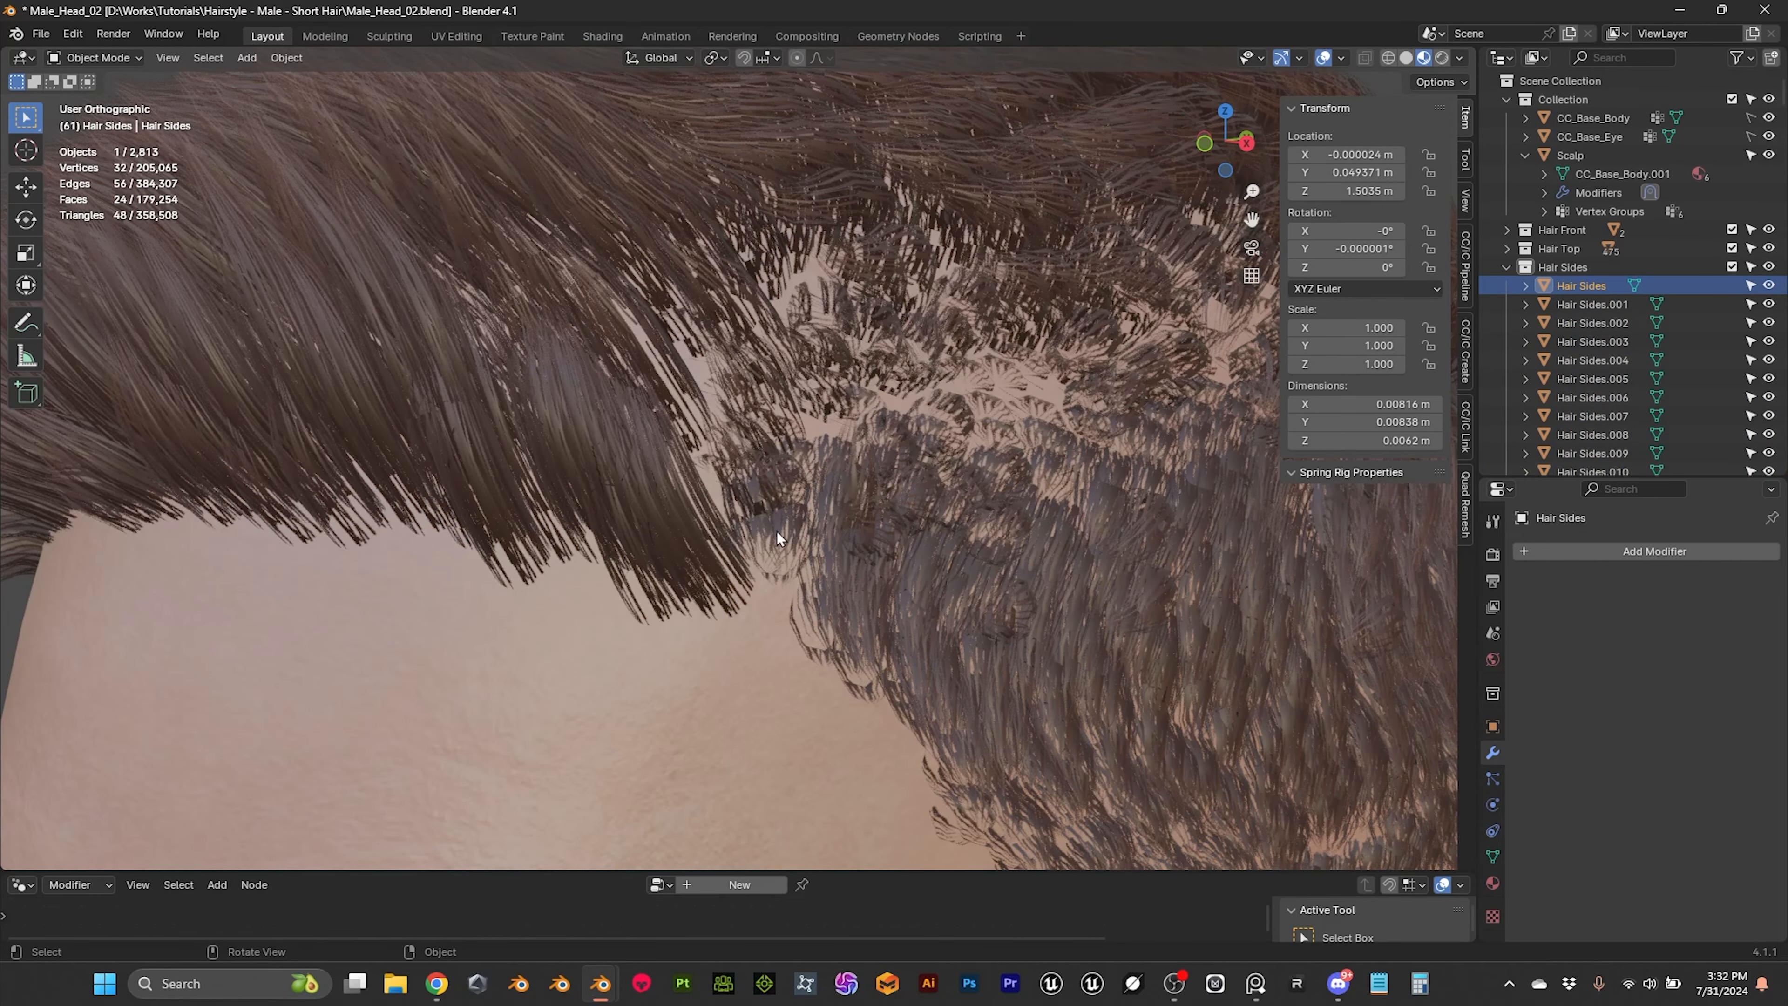
Step: Select the mapped front side tube, enter Edit Mode and switch to the UV Editing workspace
left_click(772, 535)
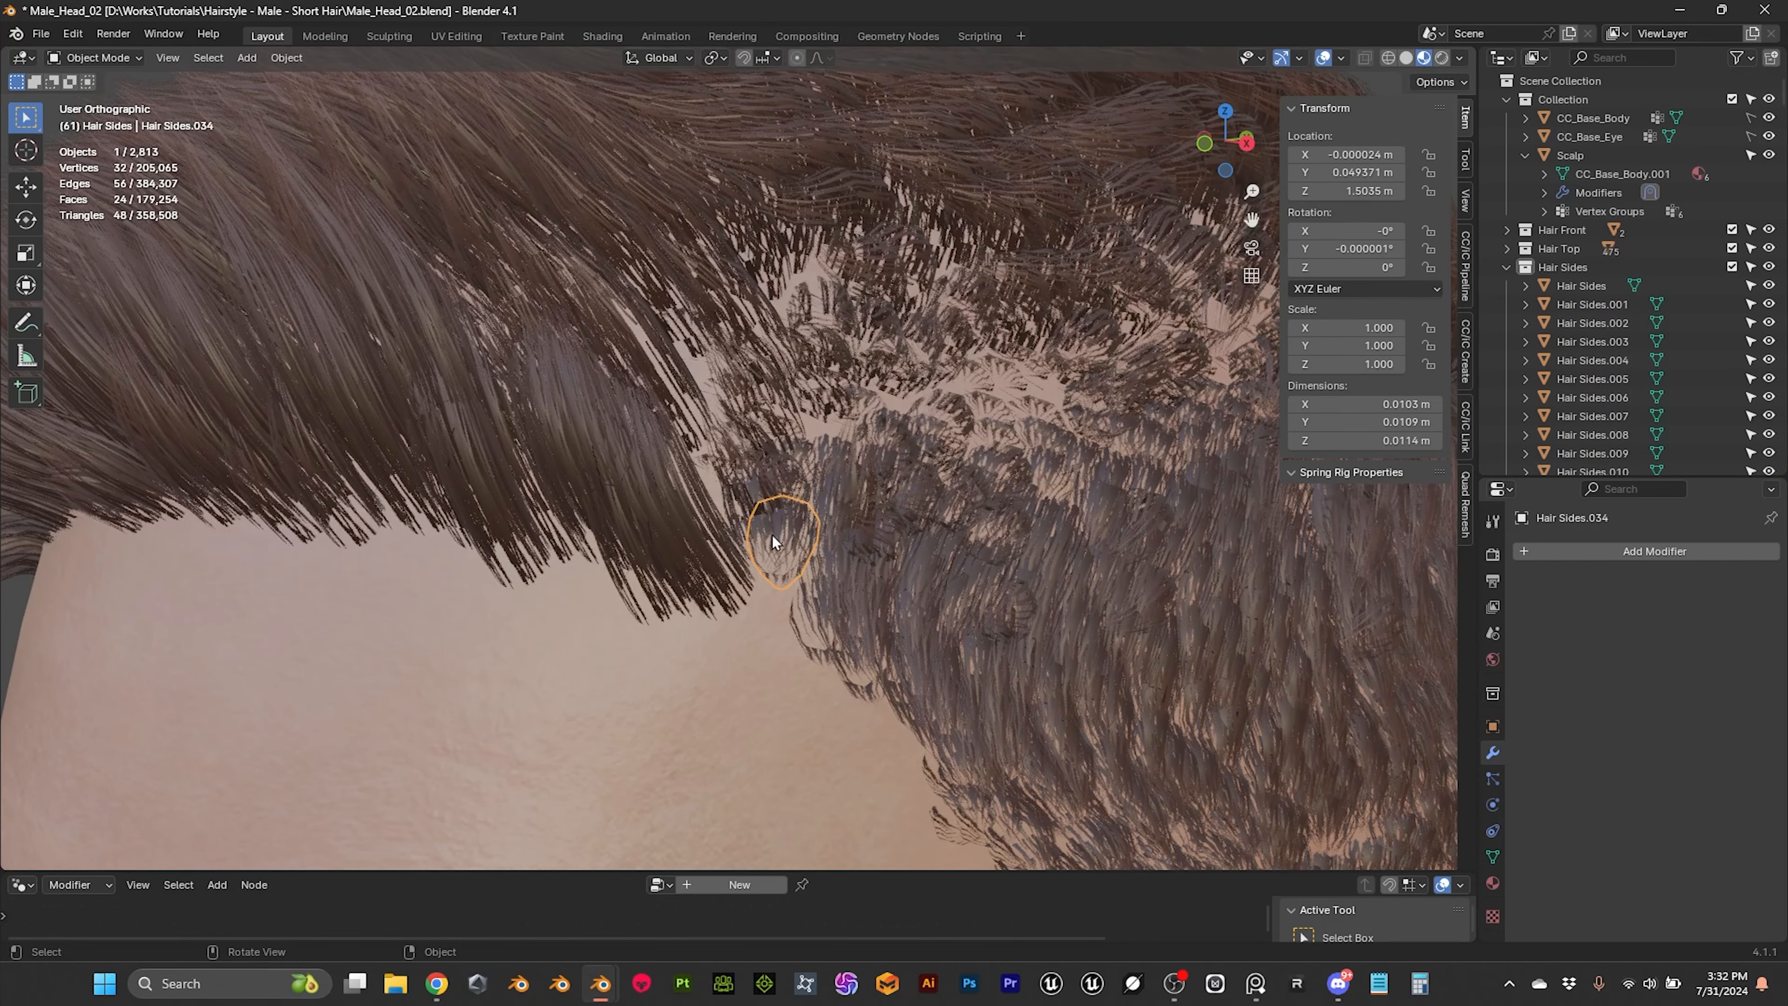
scroll(772, 536, "down", 7)
middle_click_drag(805, 491, 775, 486)
scroll(776, 486, "up", 4)
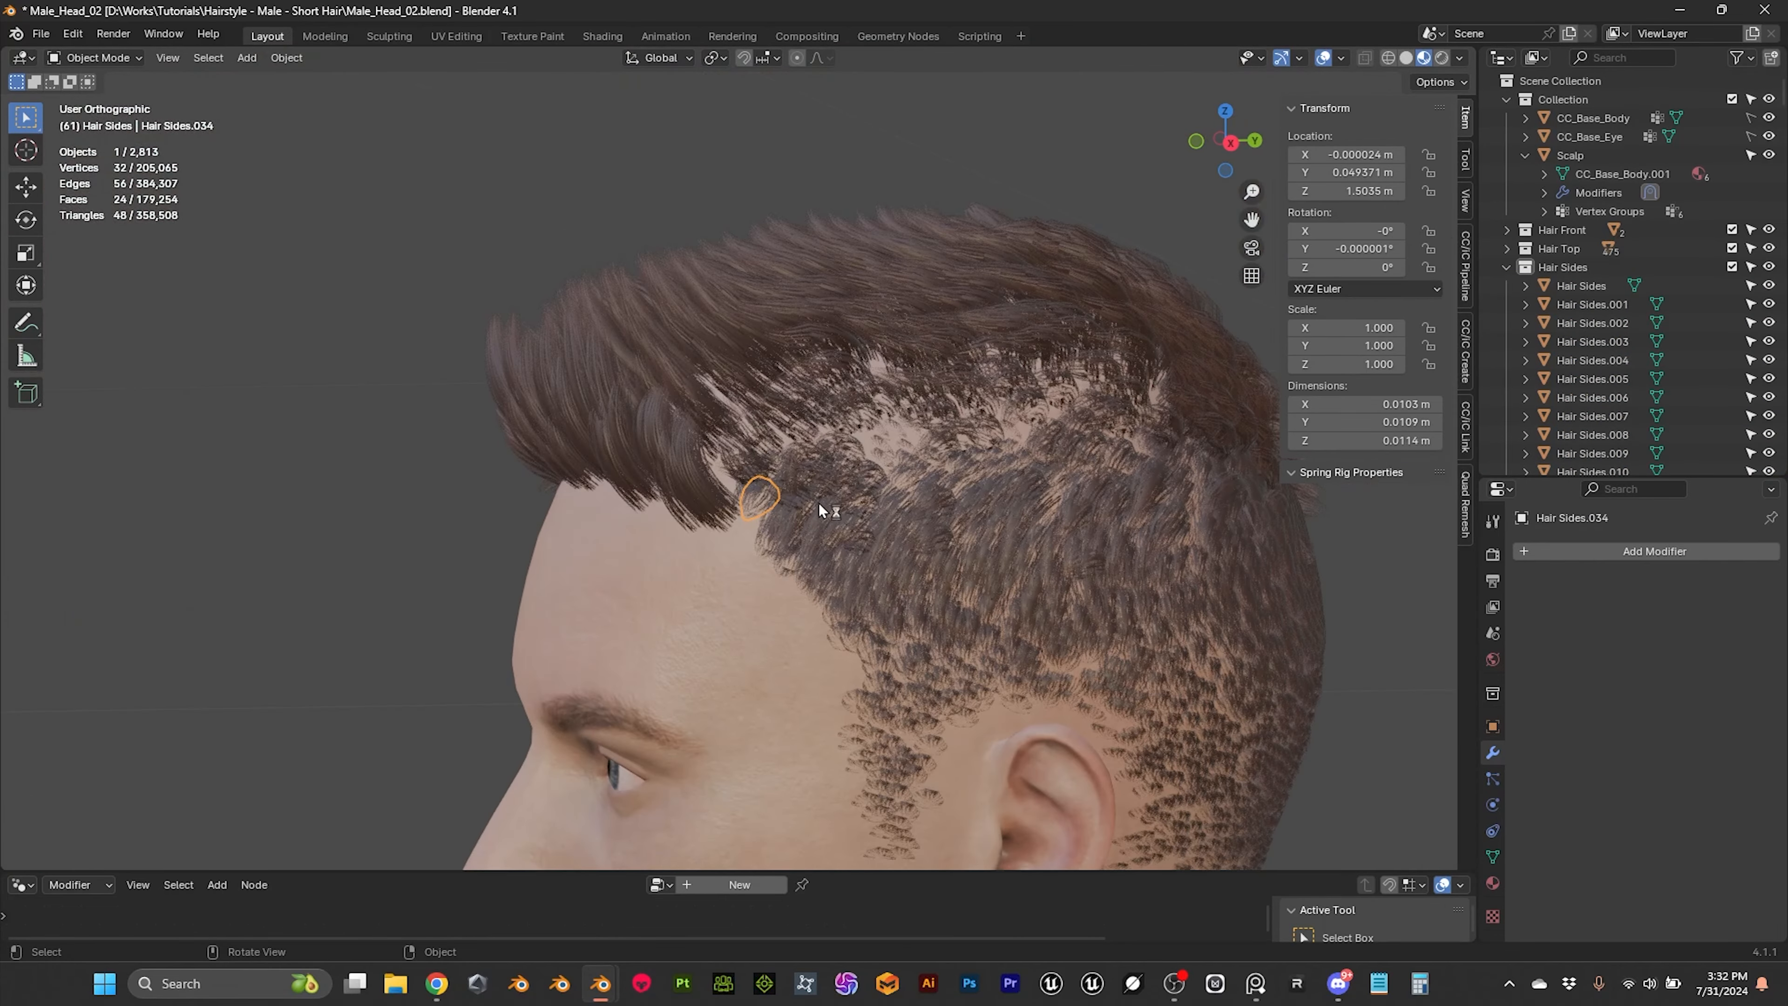
key("Tab")
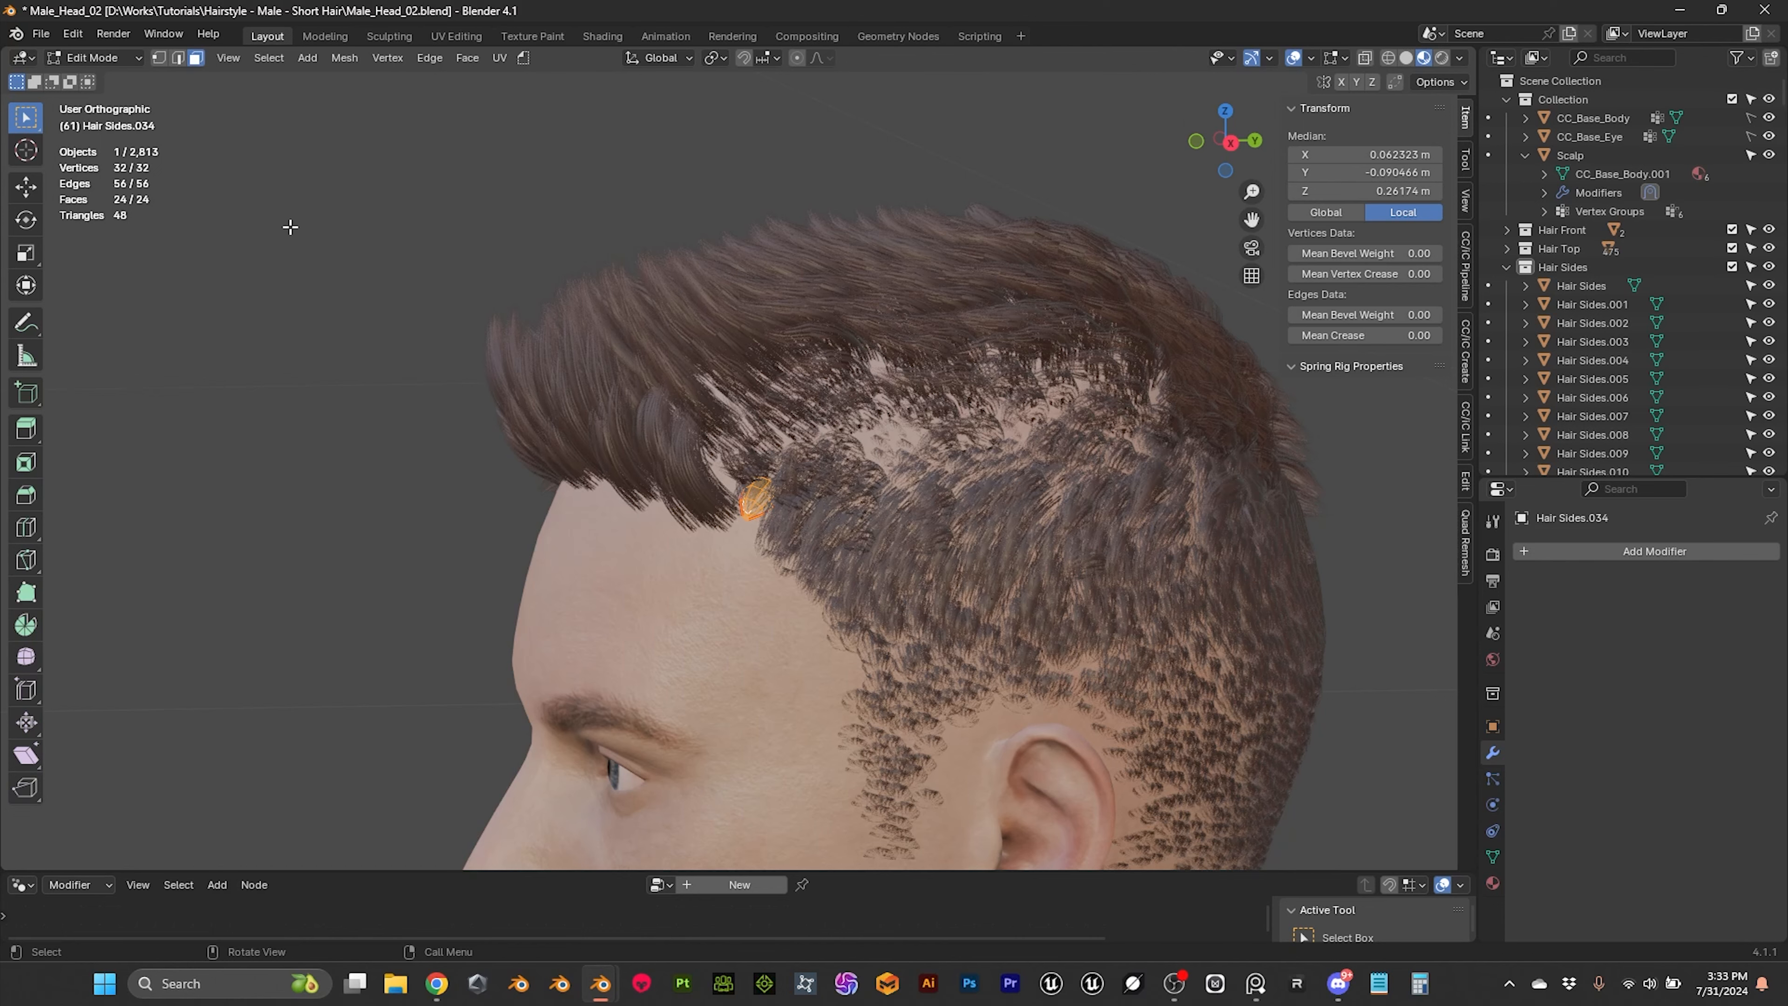
middle_click_drag(754, 497, 874, 525)
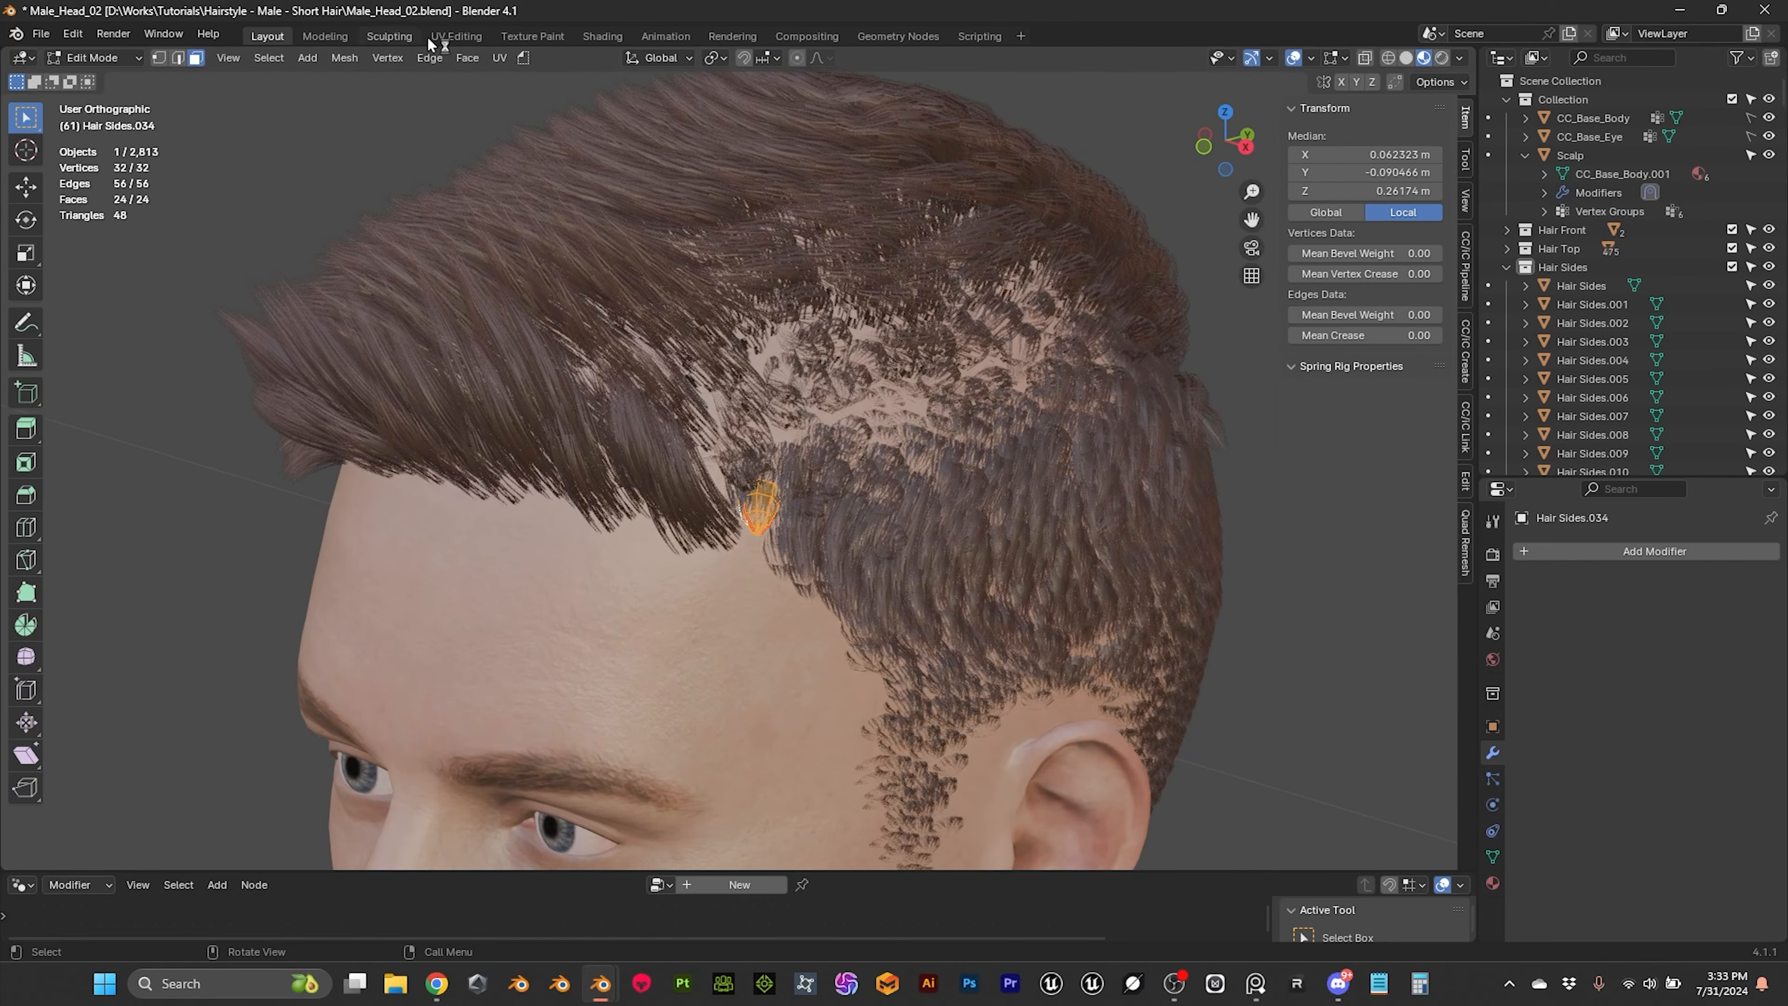
left_click(462, 39)
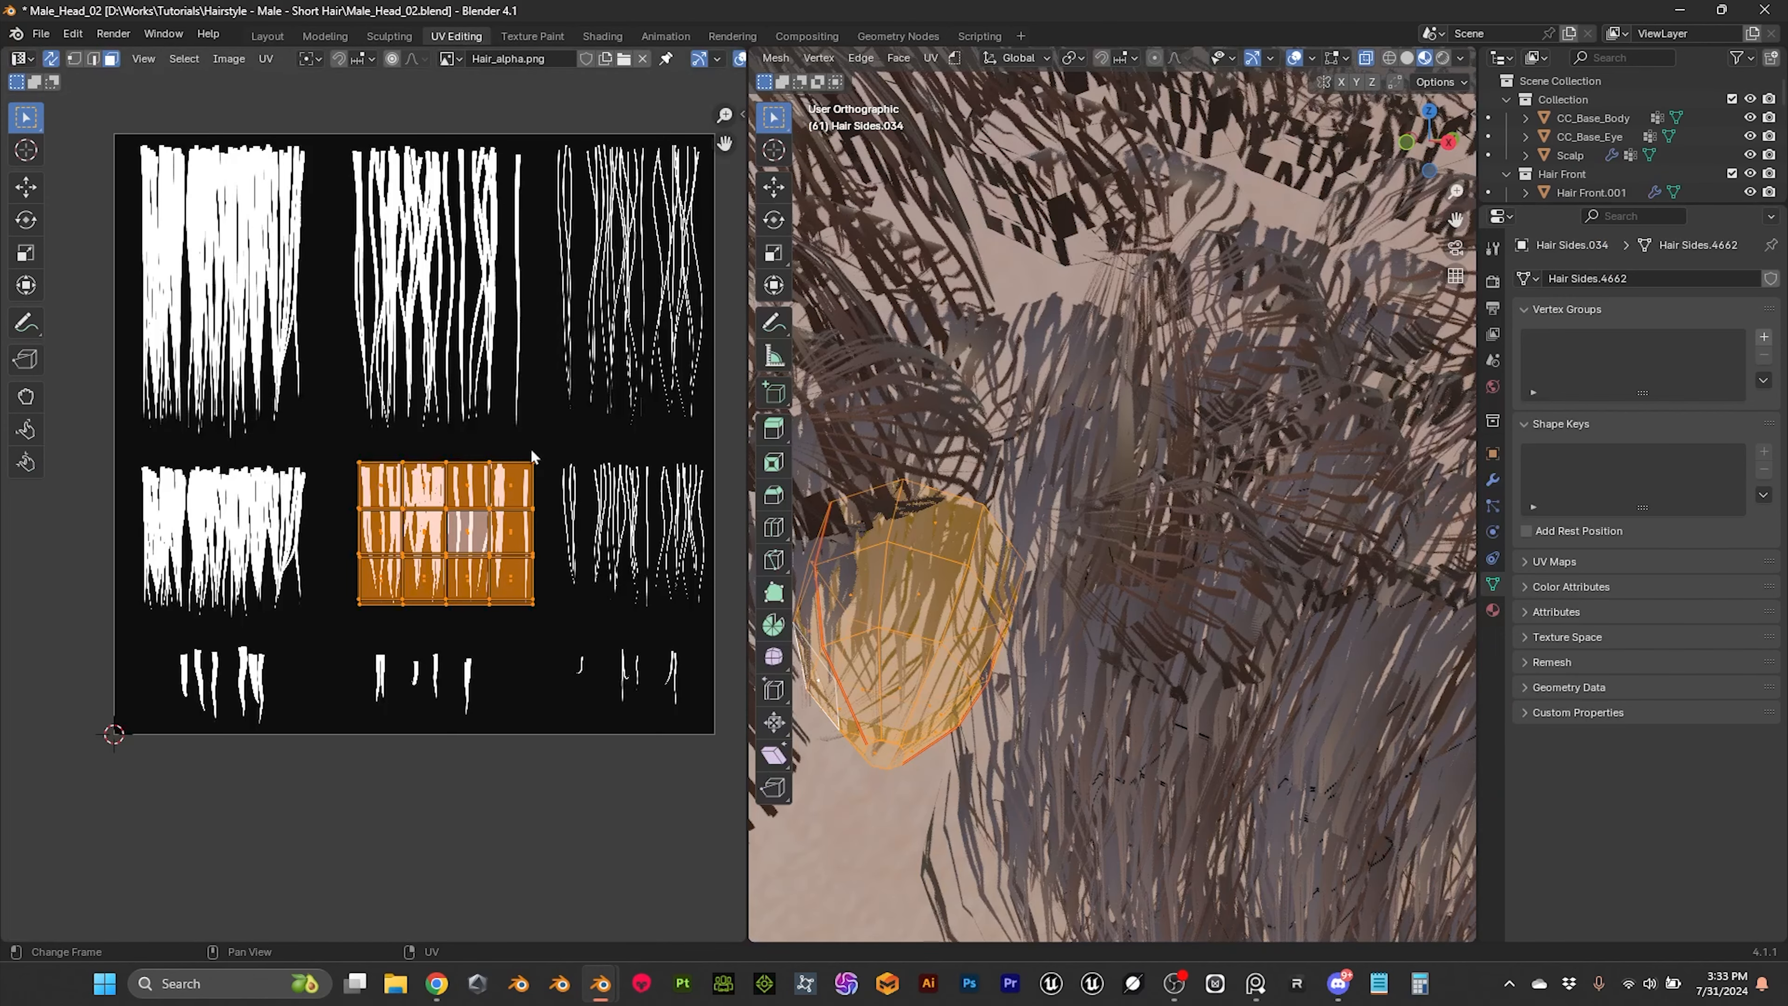
Step: Move the overlapping UV islands onto the first clump of very short strands in the lowest texture row, scaled down to about 0.5
middle_click_drag(527, 486, 522, 415)
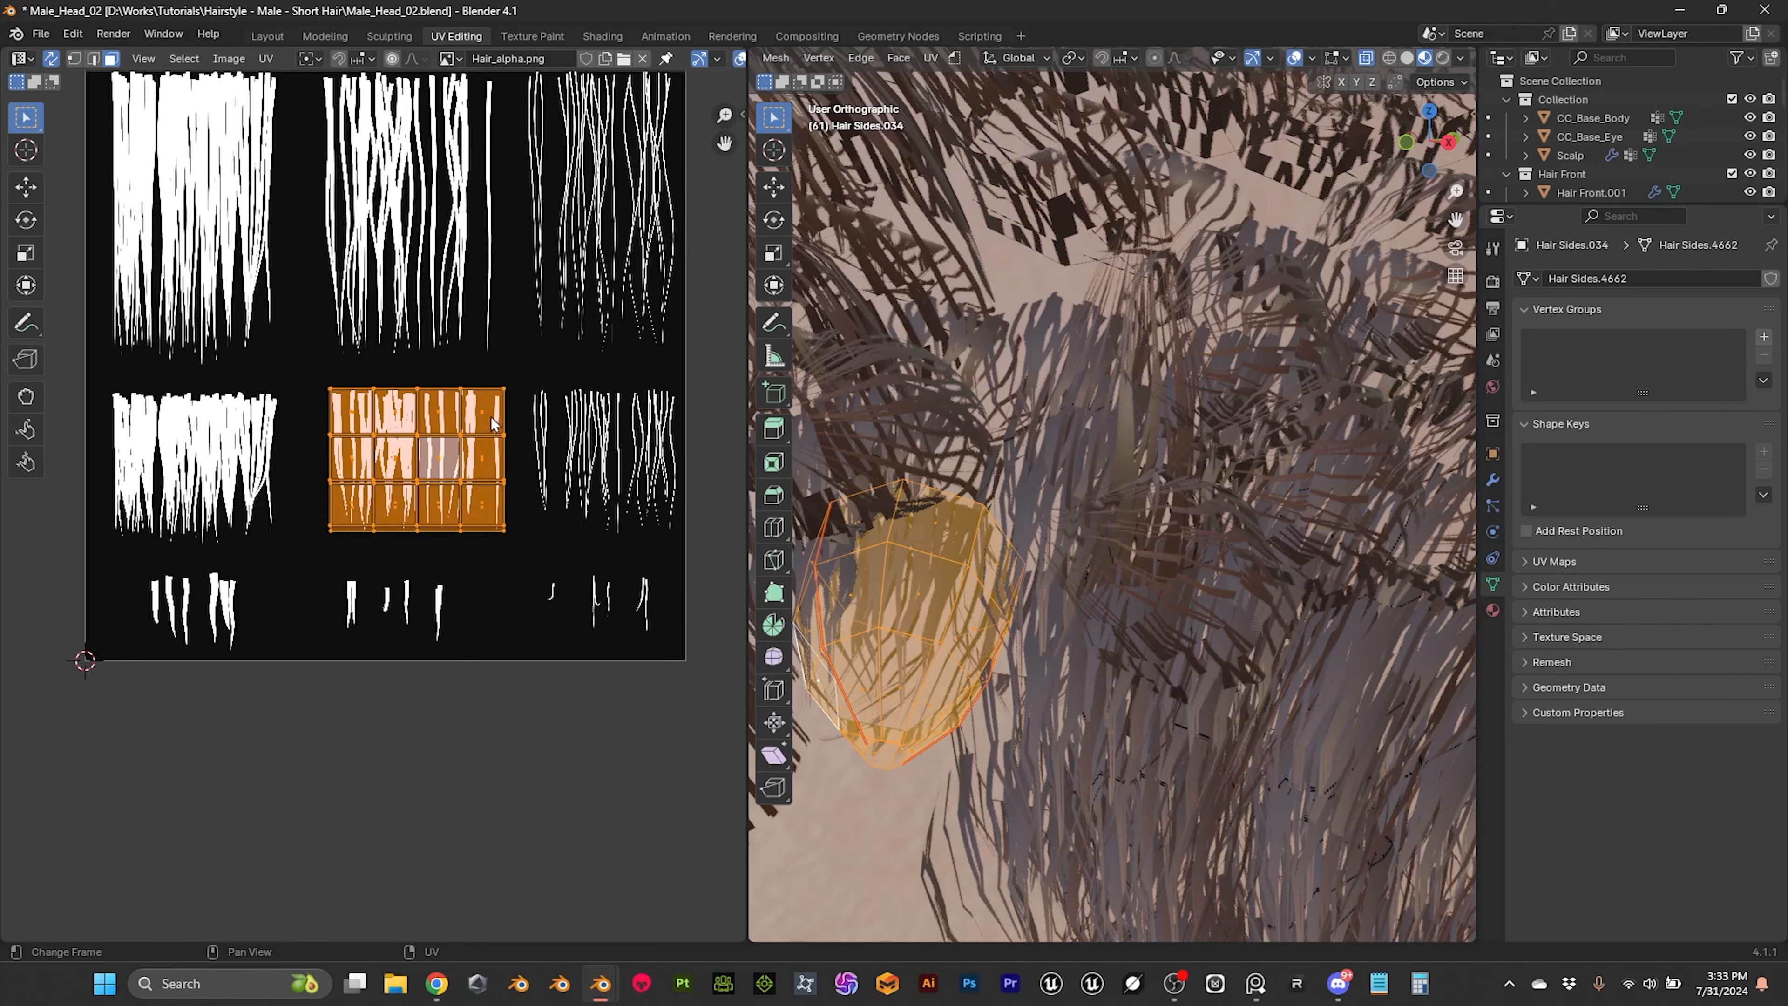
key("g")
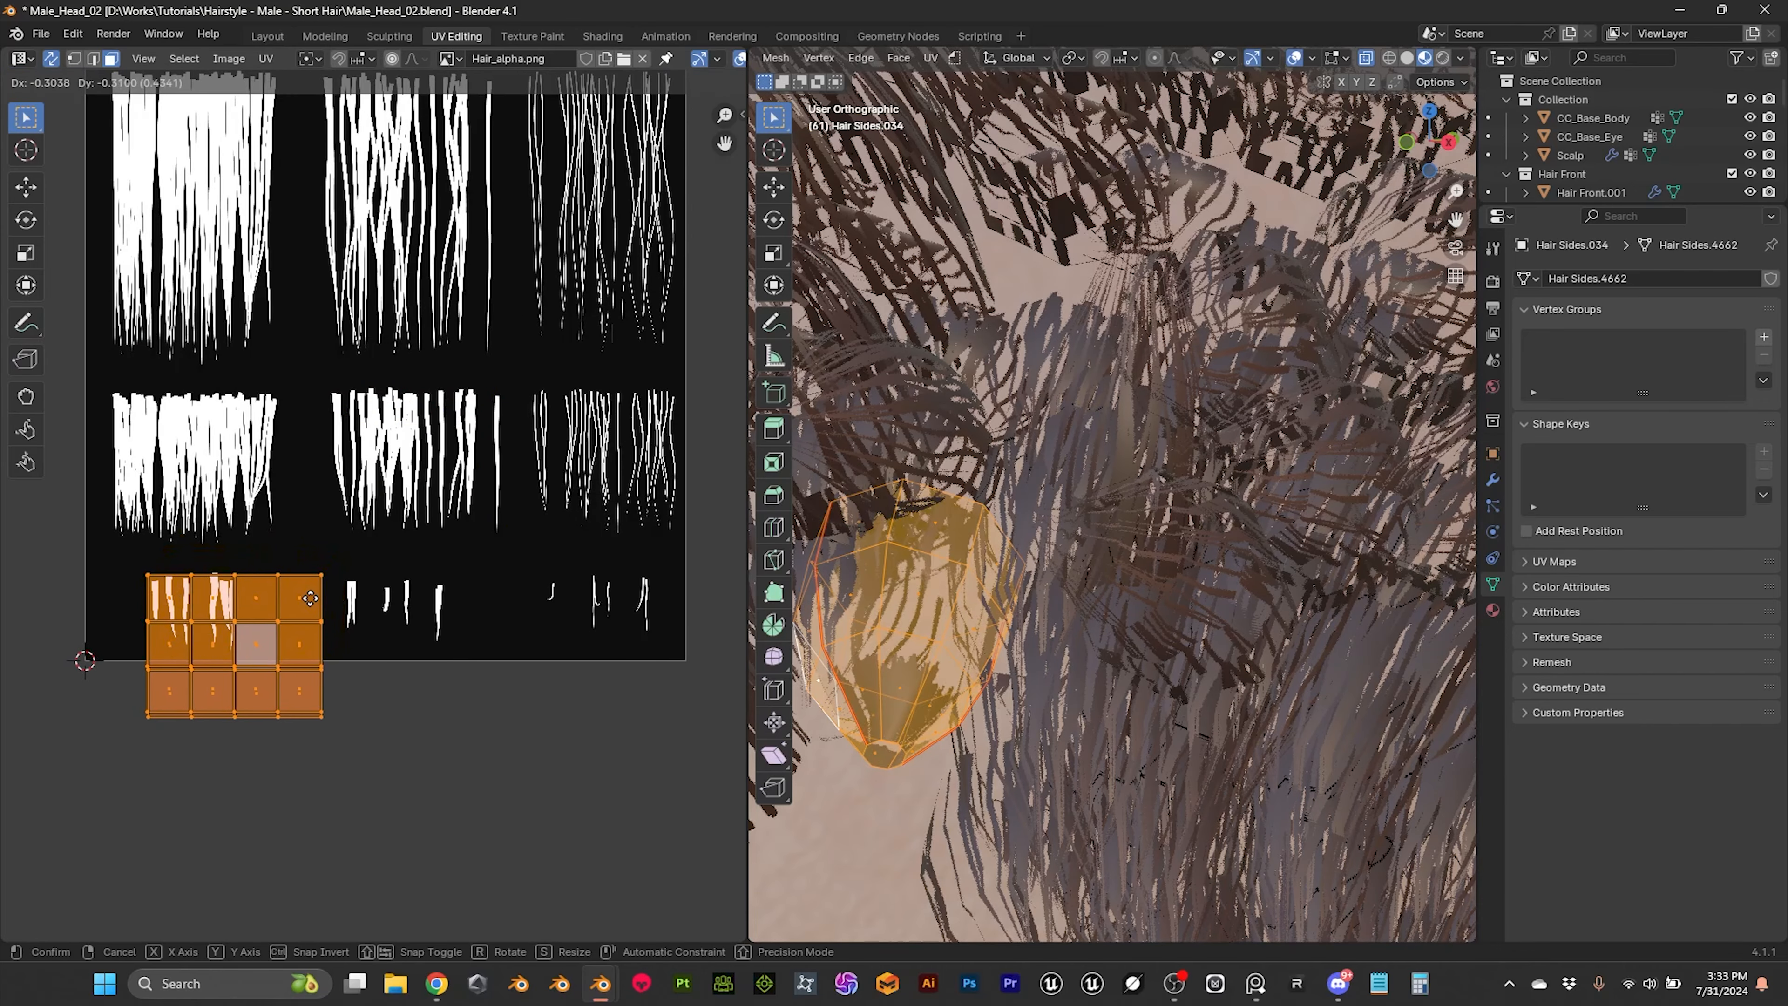
left_click(279, 599)
key("s")
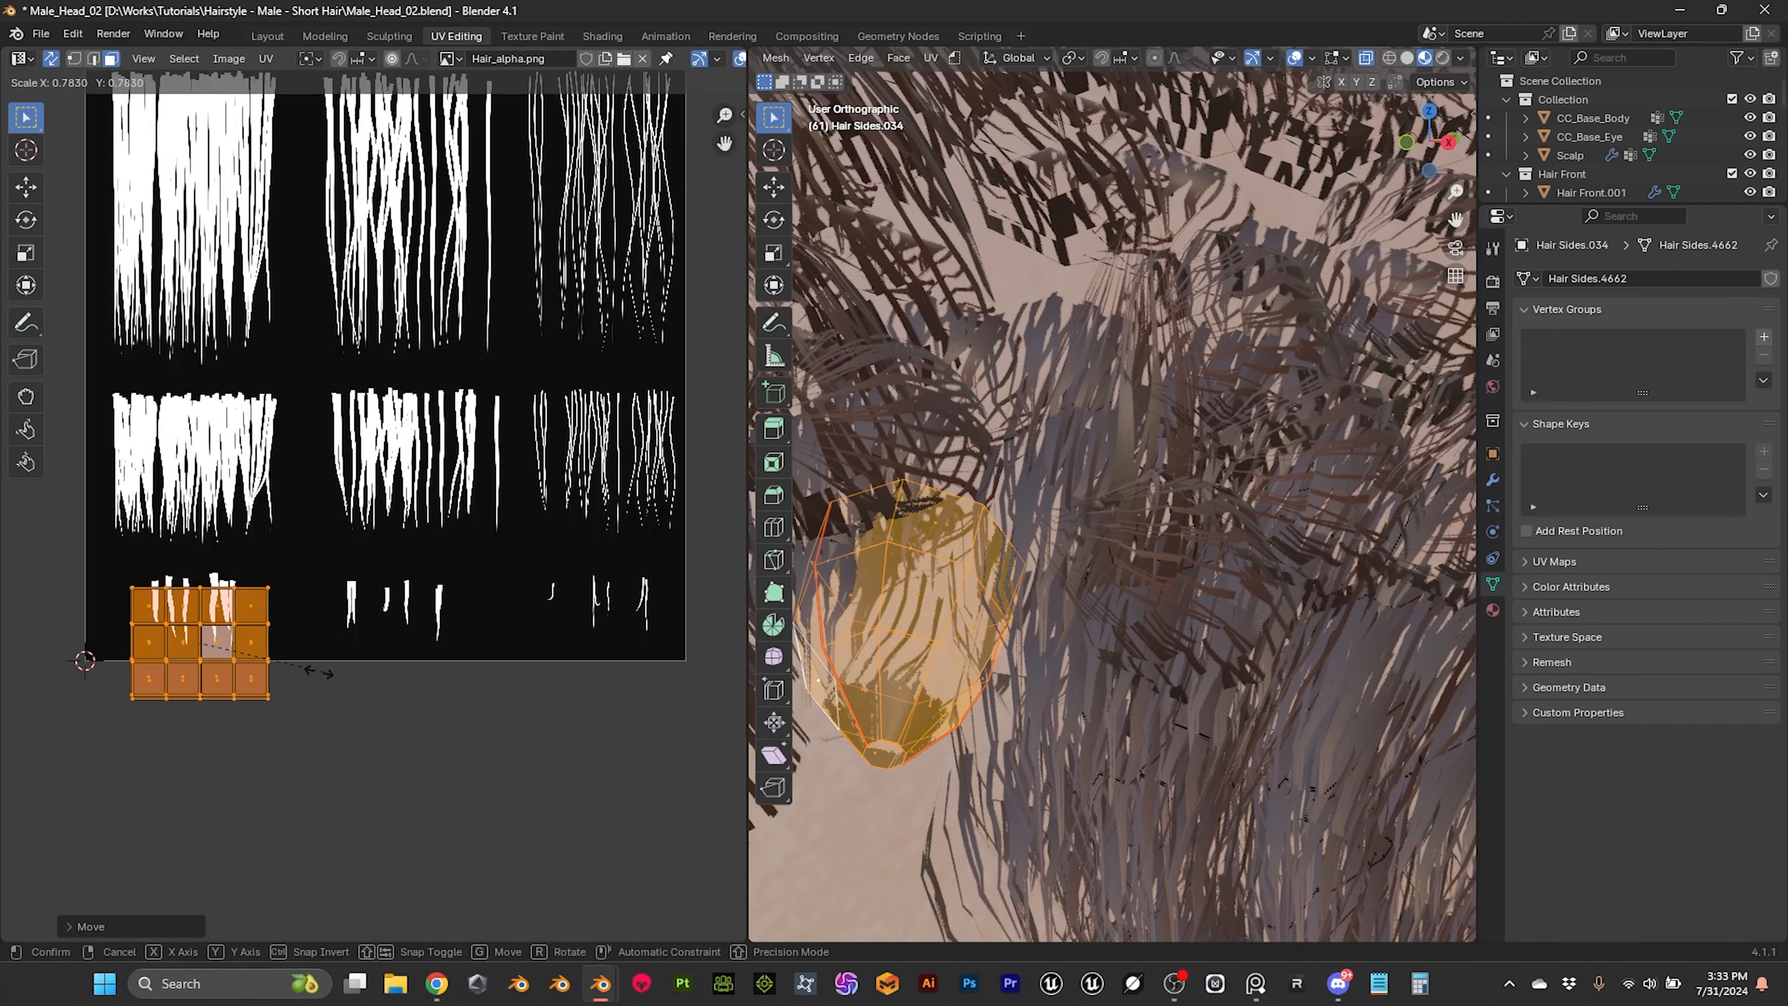
left_click(279, 673)
key("g")
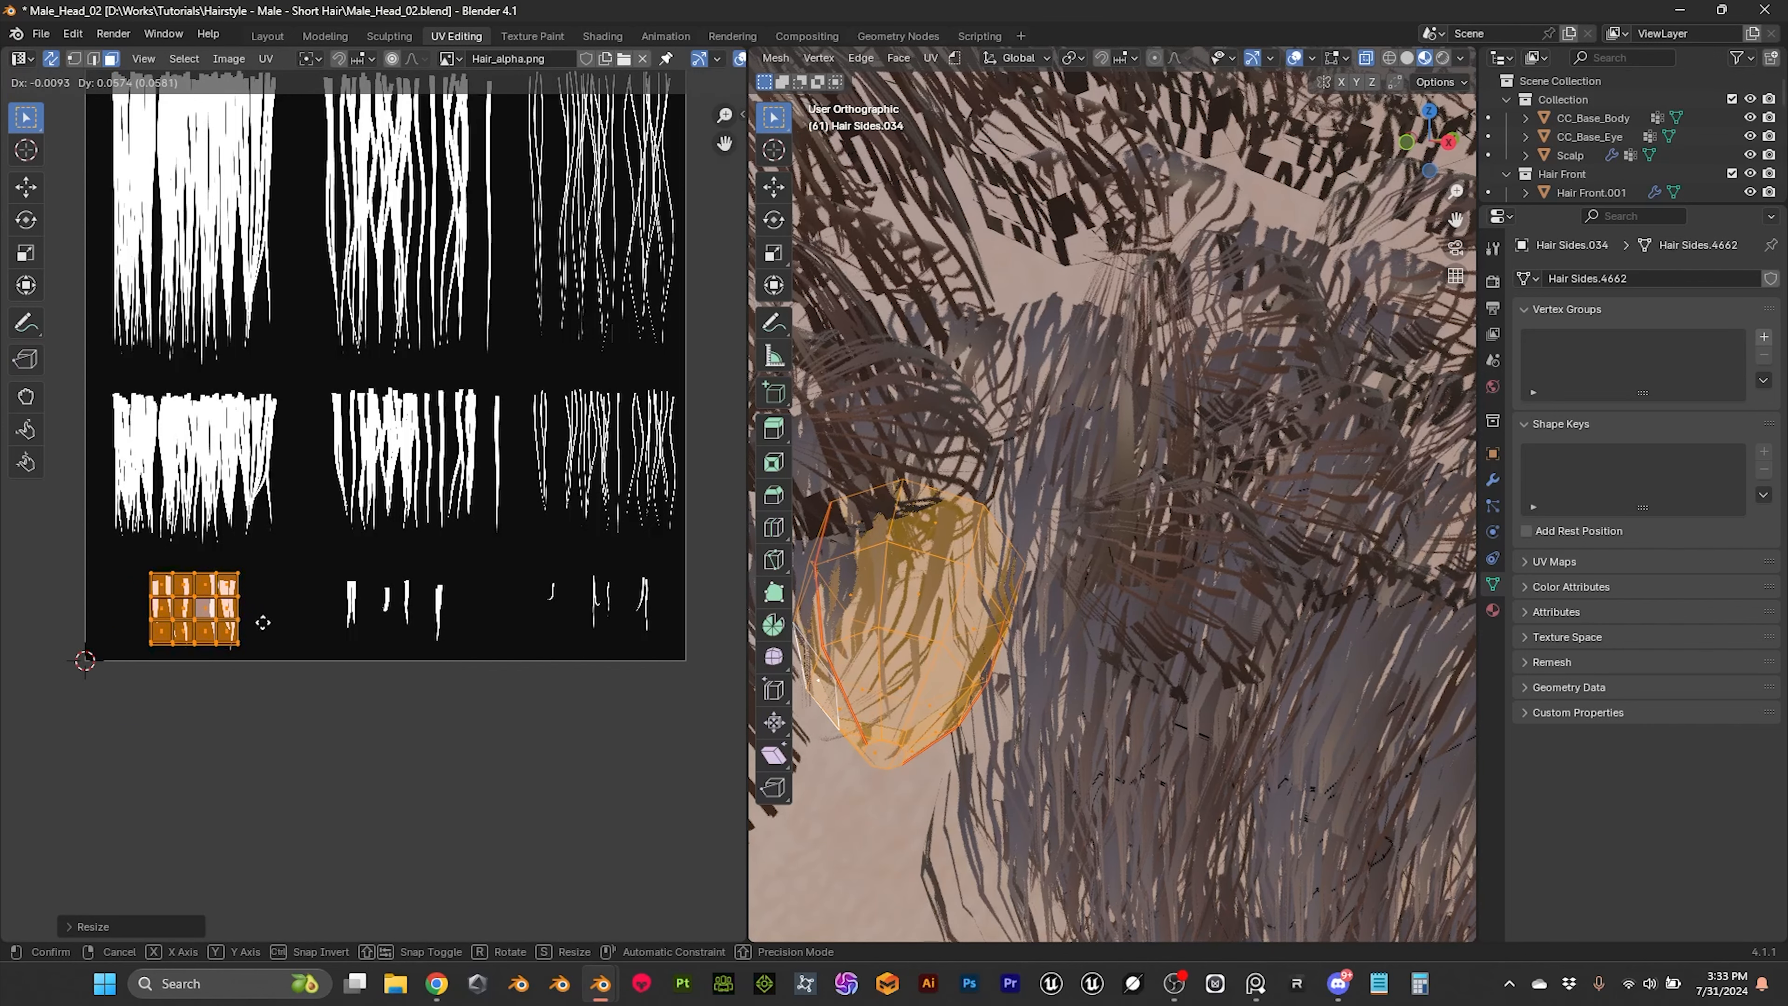
left_click(262, 622)
Step: Widen the overlapping UV islands along X to about 1.52
key("s")
key("x")
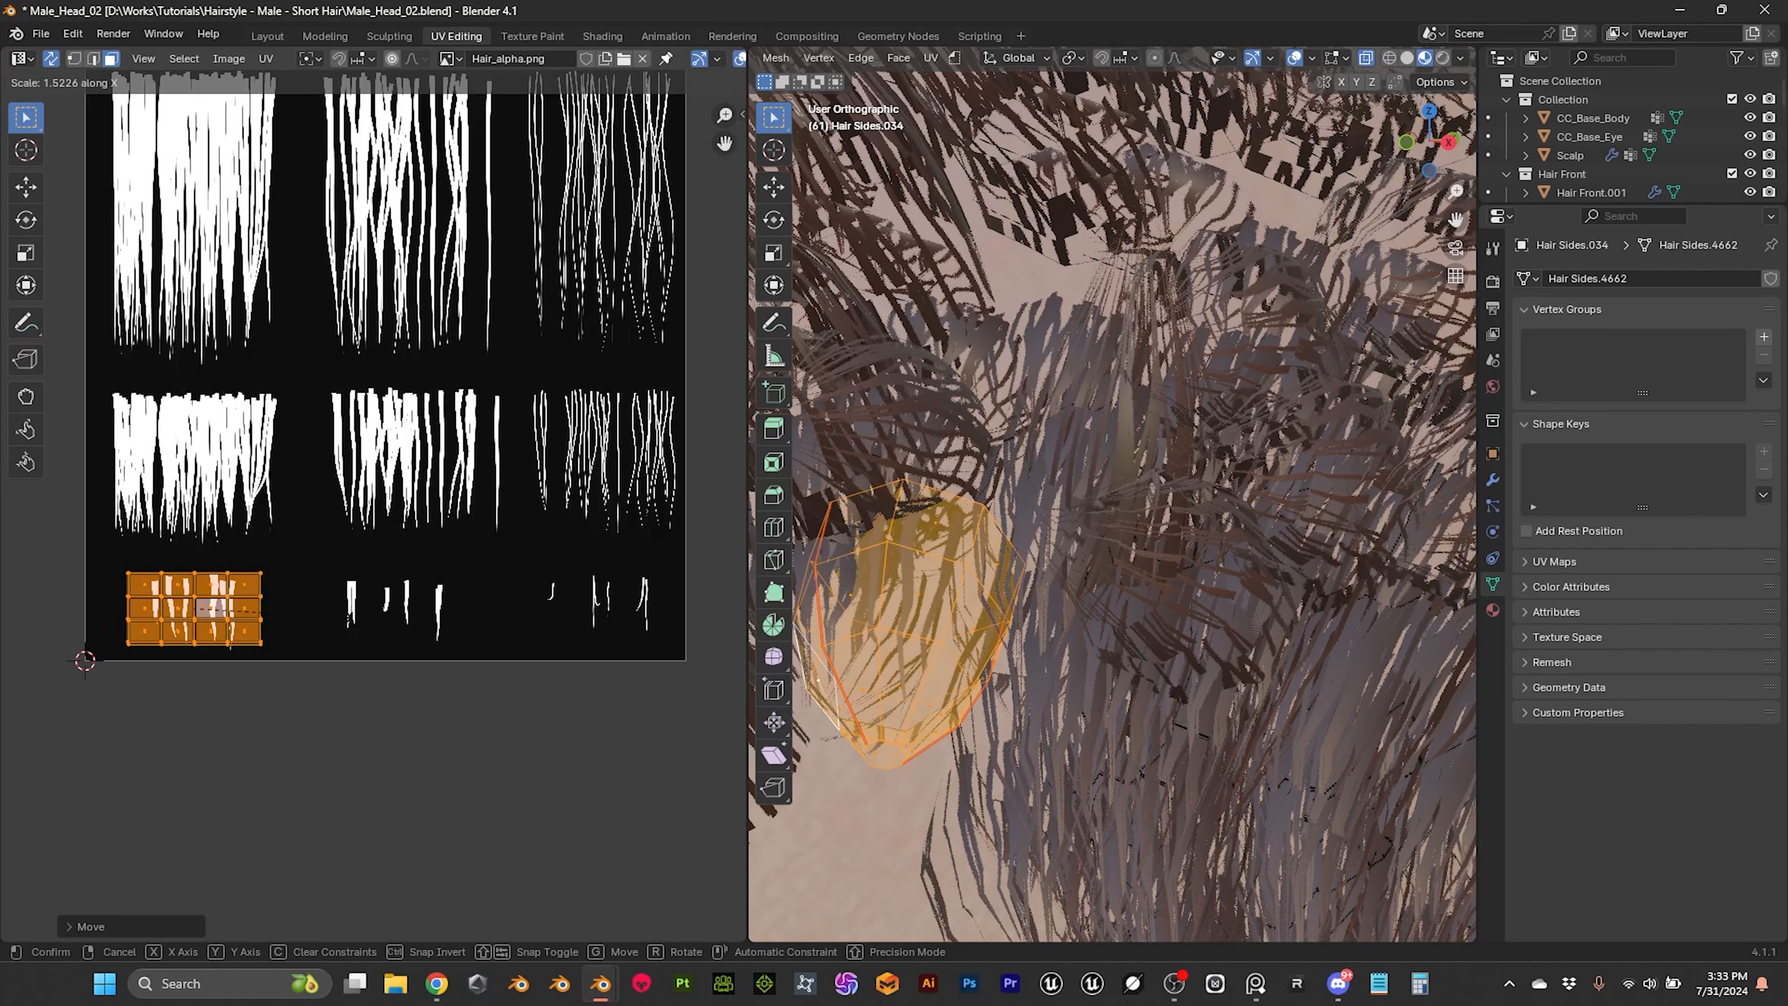
left_click(340, 625)
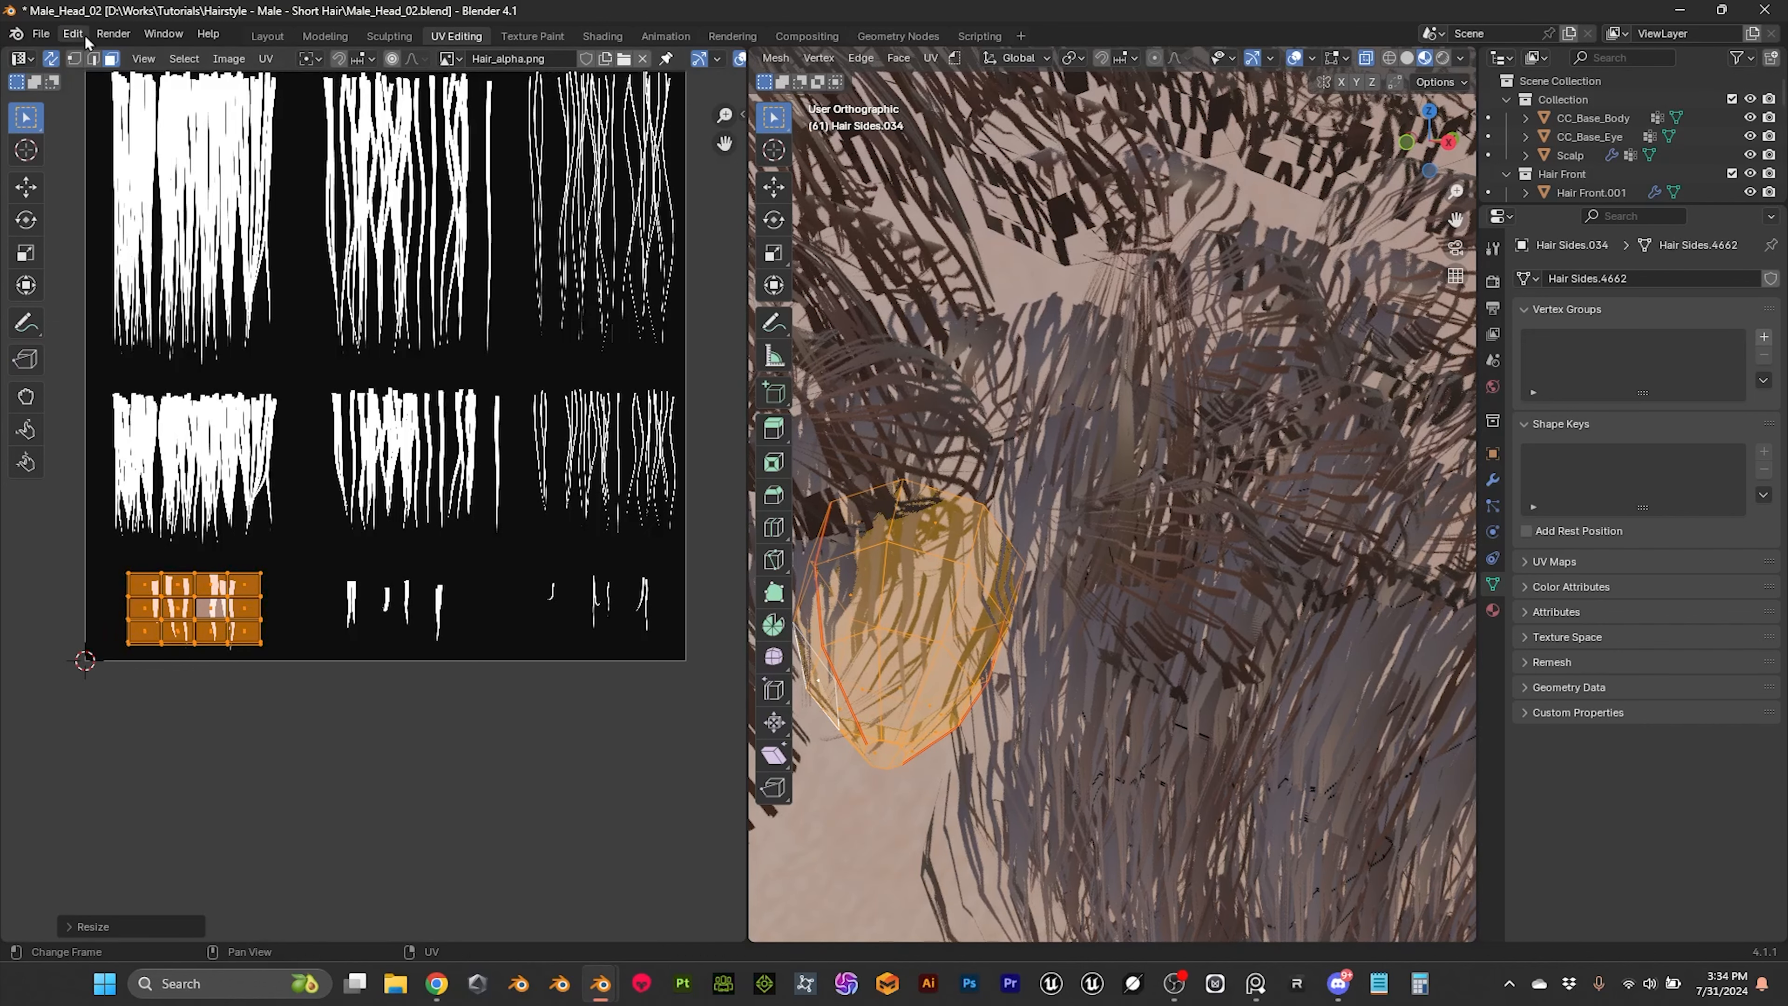
Step: Return to the Layout workspace and copy the front tube's UV maps to all objects in the Hair Sides collection
left_click(267, 36)
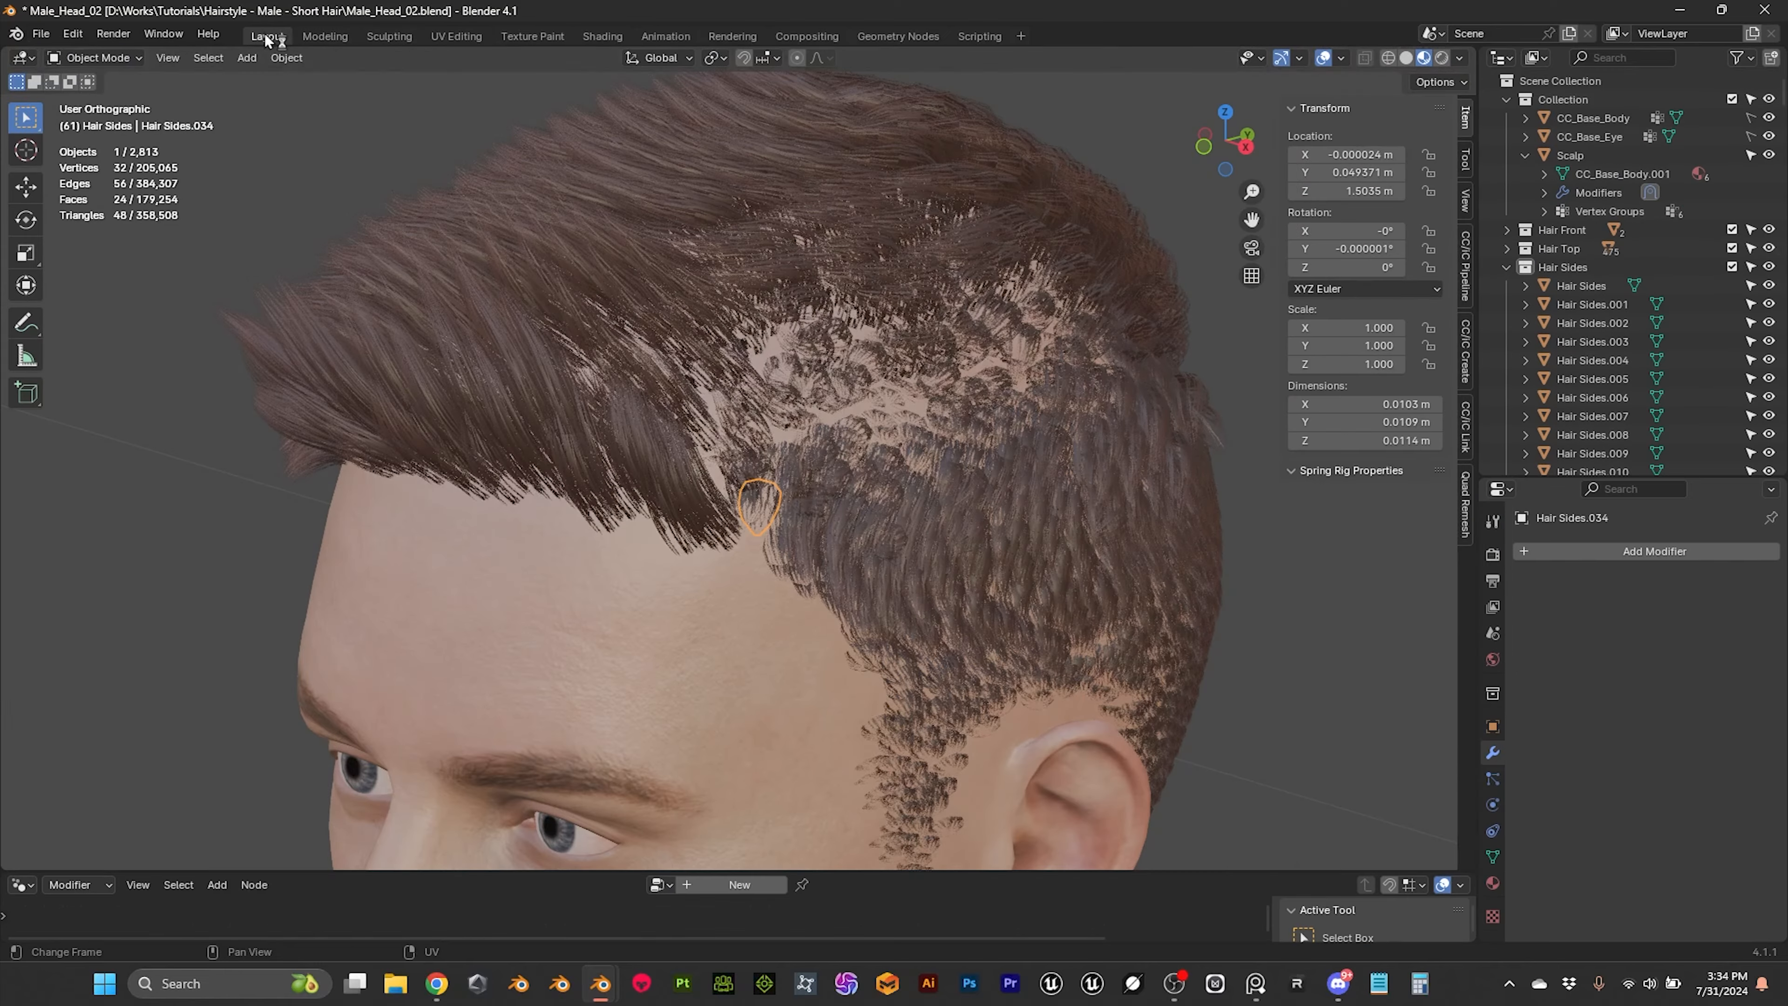
middle_click_drag(882, 442, 853, 434)
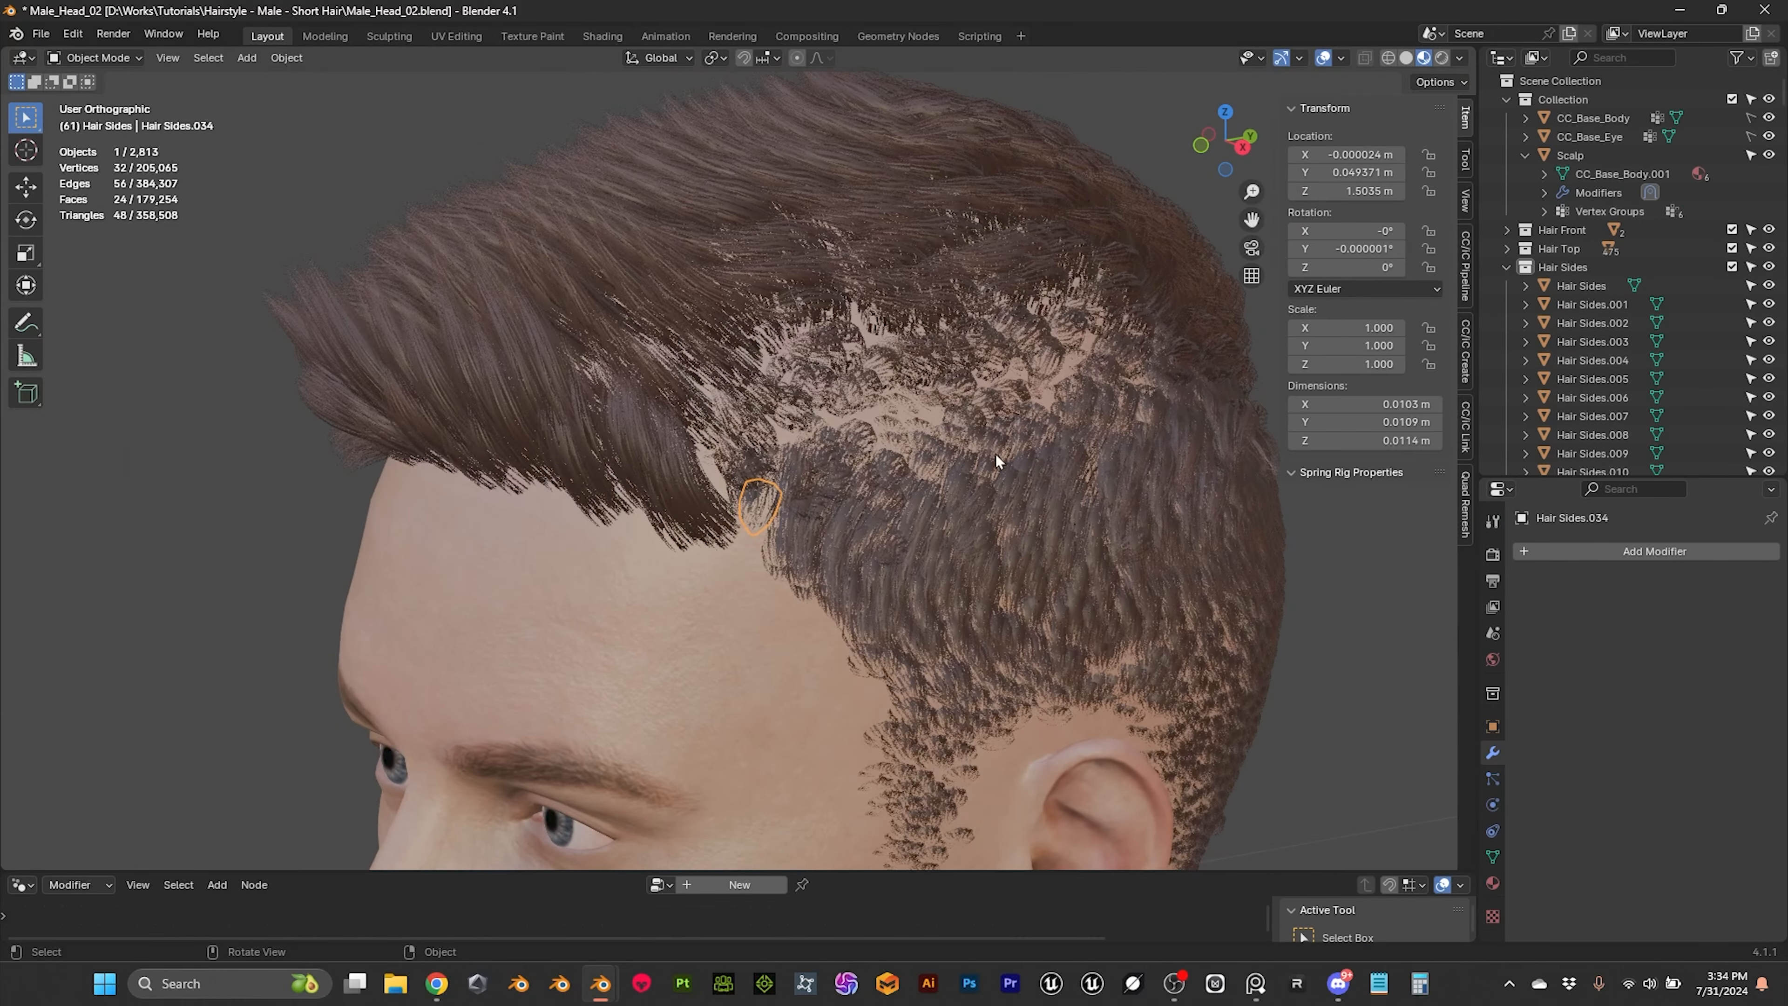
right_click(1574, 268)
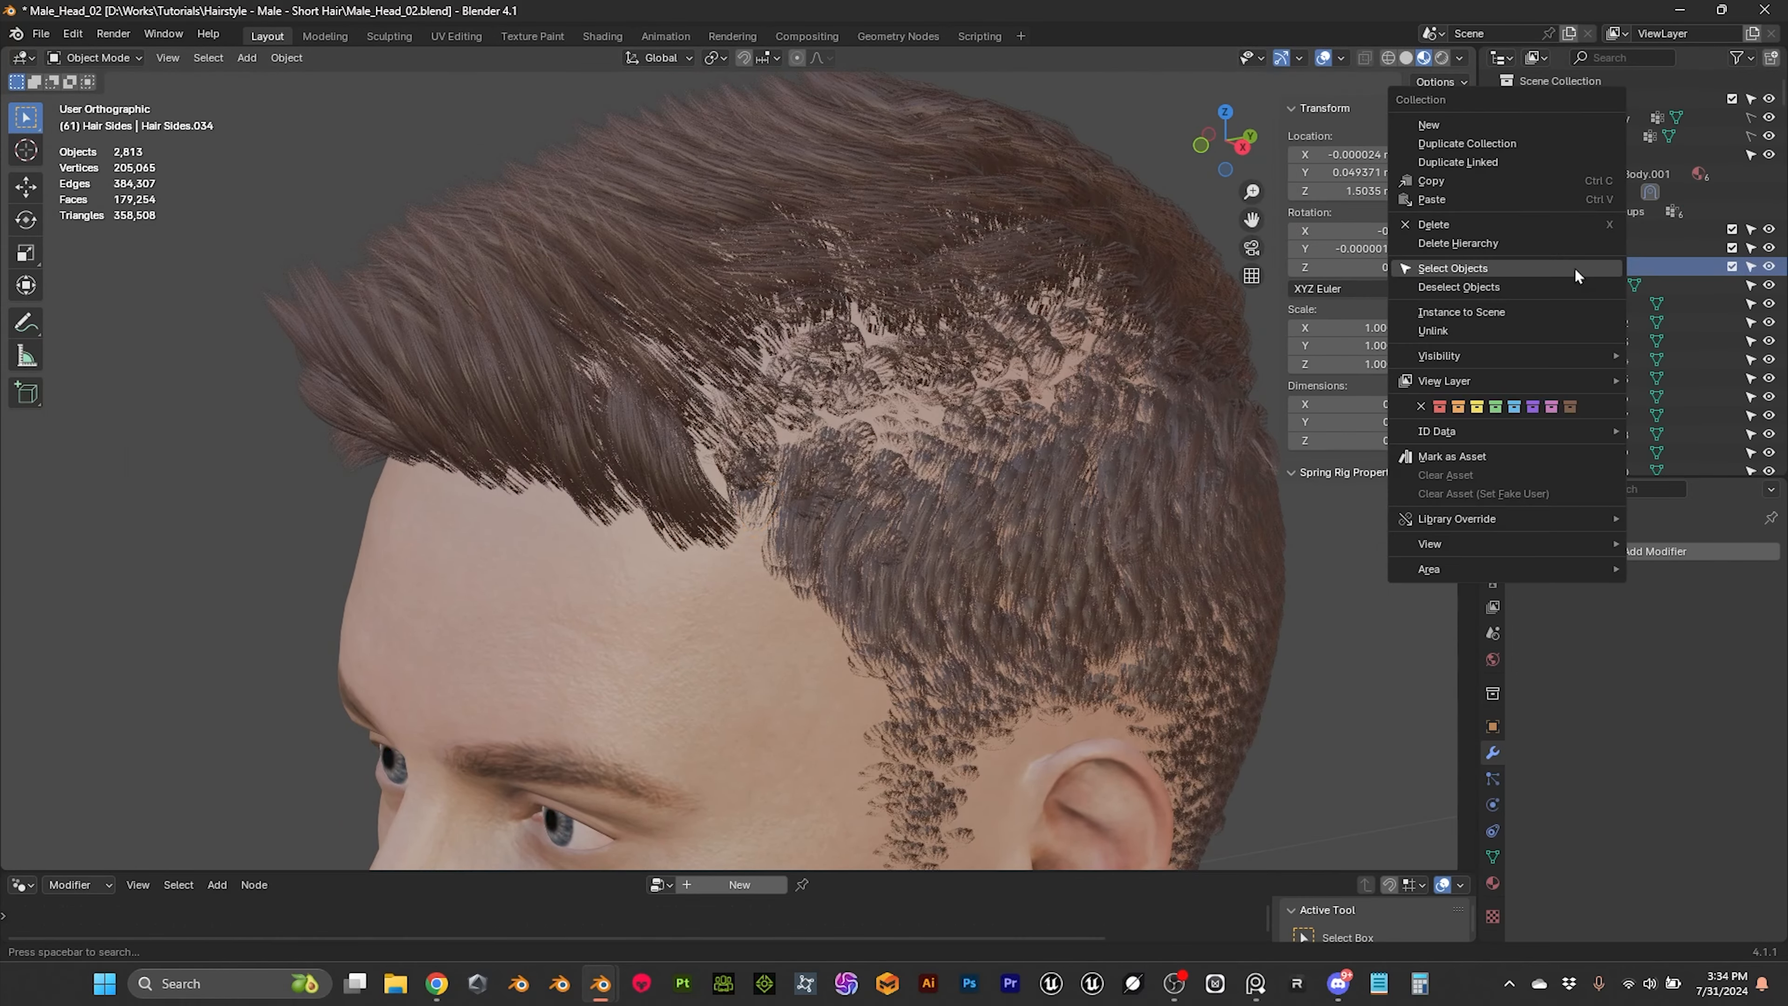
left_click(1515, 272)
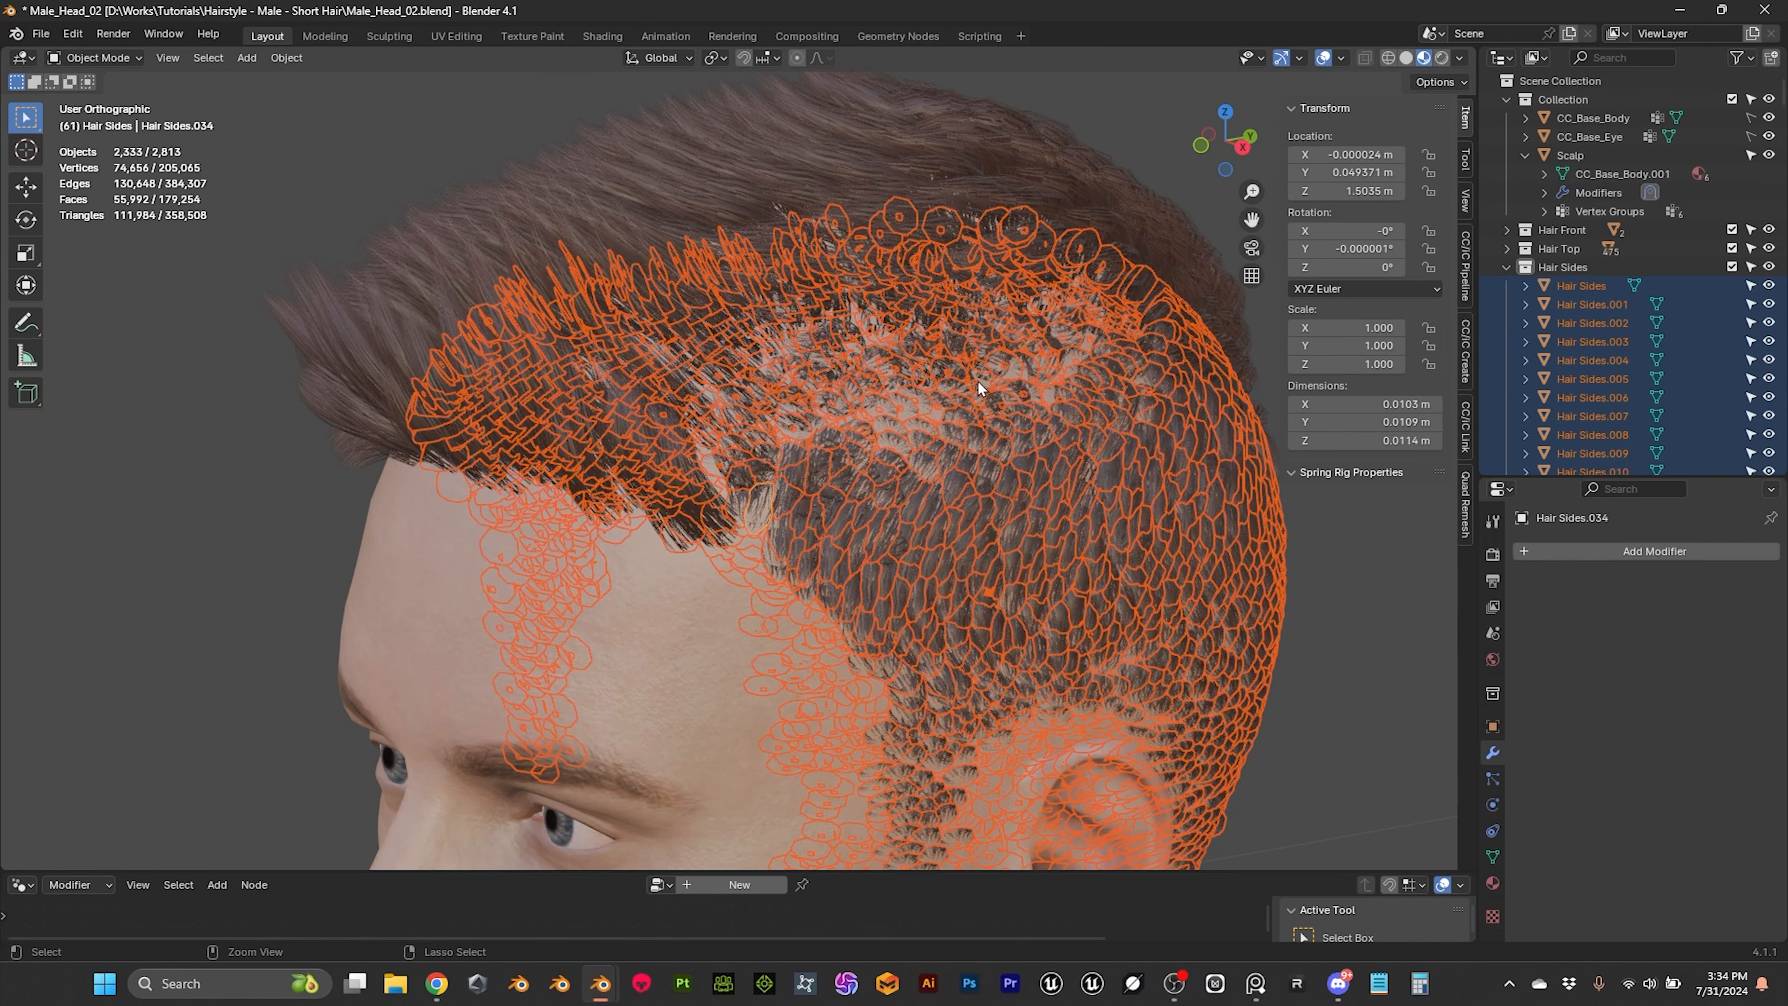
key("ctrl+l")
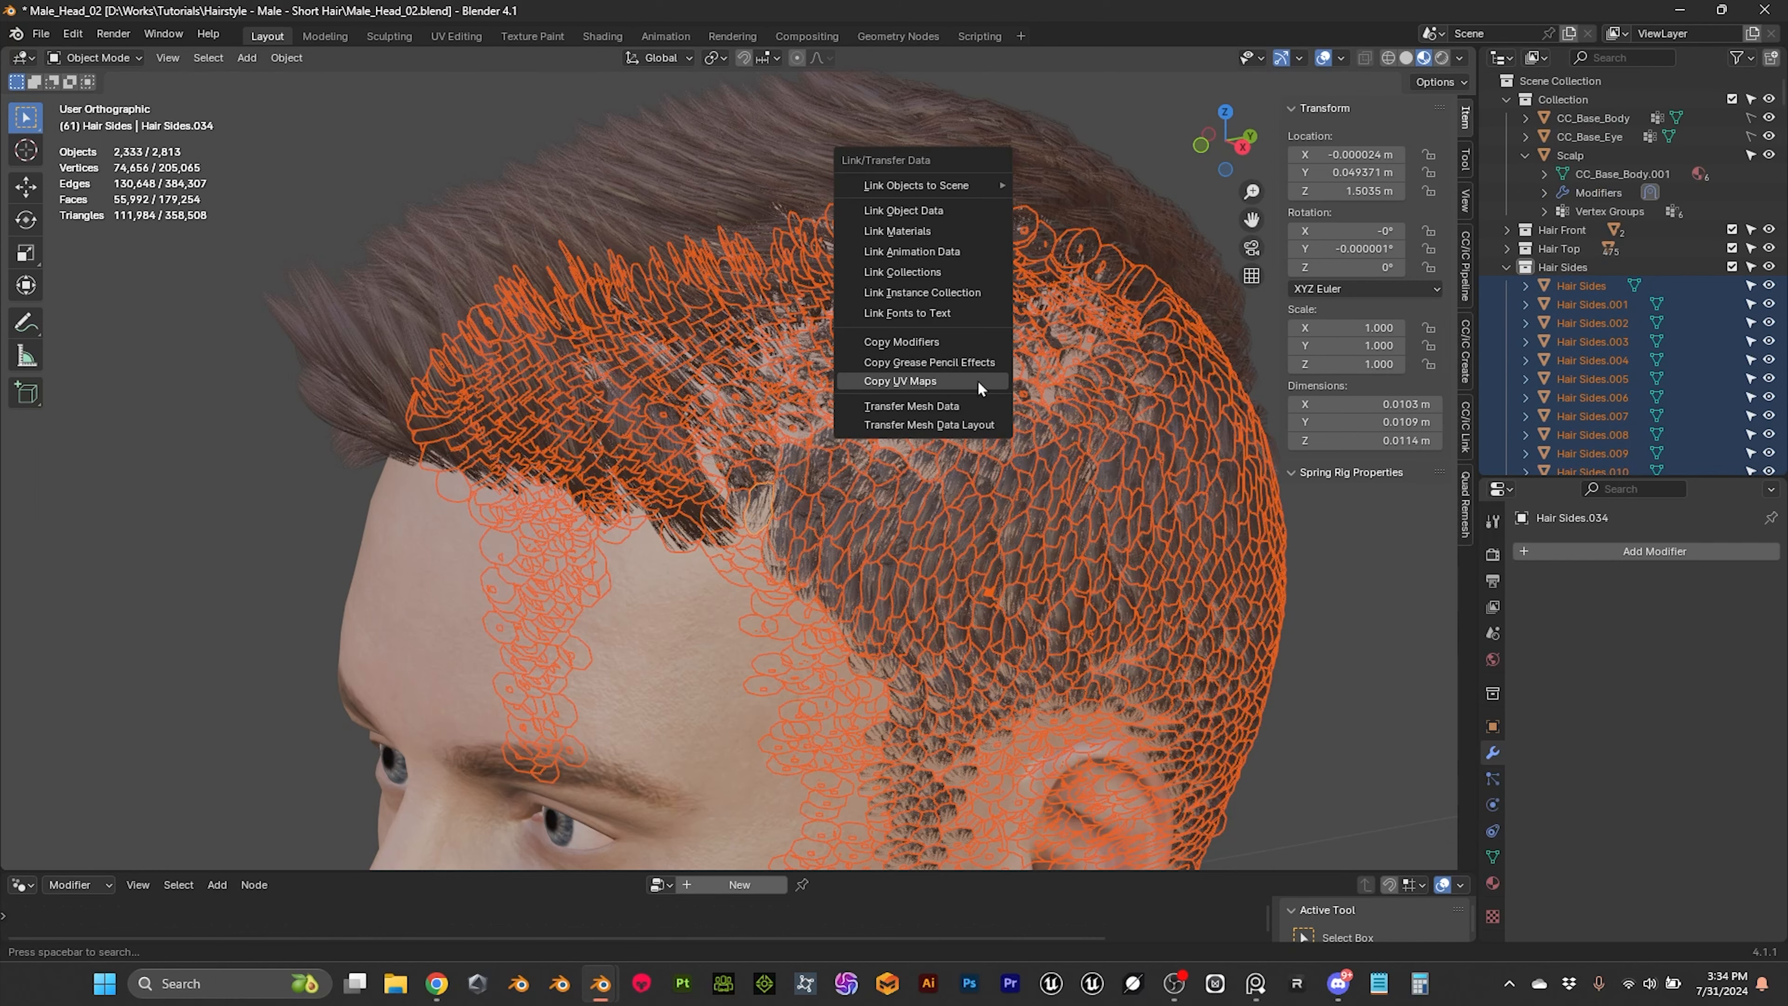
left_click(917, 380)
left_click(1334, 693)
middle_click_drag(1223, 639, 912, 591)
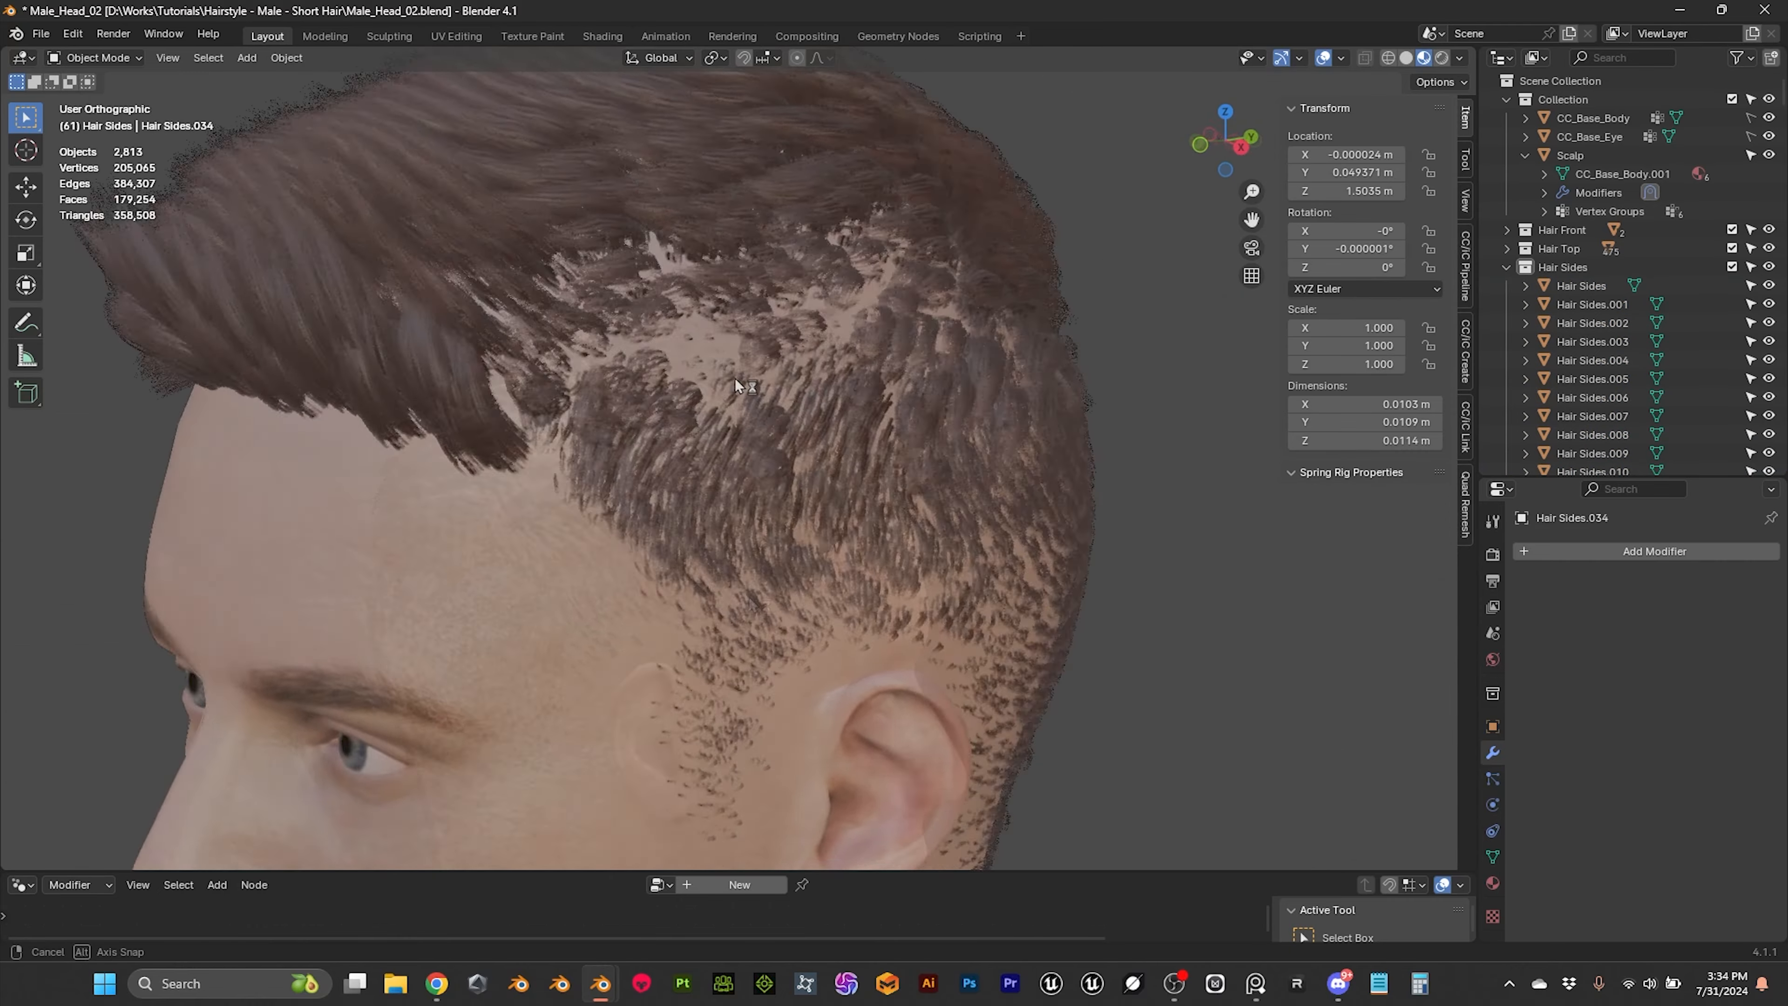
mouse_move(735, 378)
middle_mouse_down()
mouse_move(830, 358)
mouse_move(782, 375)
mouse_move(723, 329)
mouse_move(741, 359)
middle_mouse_up()
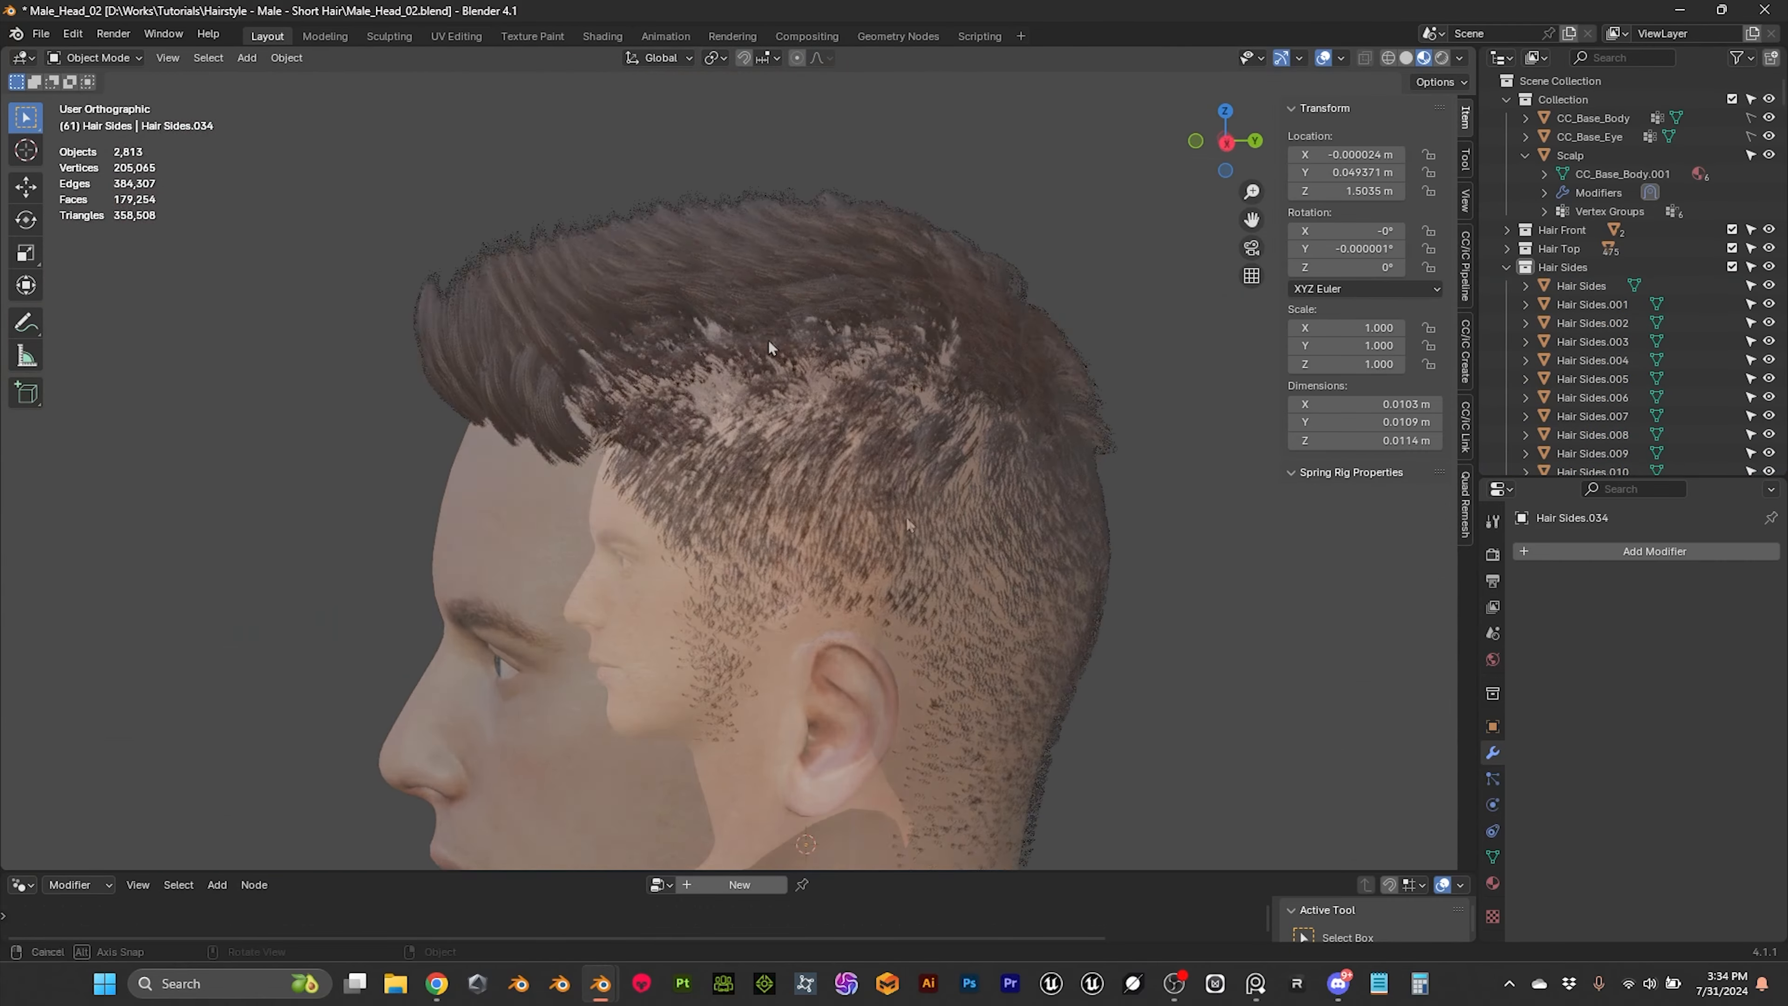
Step: Save the Blender file with the updated UVs on the side hair
key("ctrl+s")
scroll(907, 518, "up", 3)
middle_click_drag(905, 512, 976, 506)
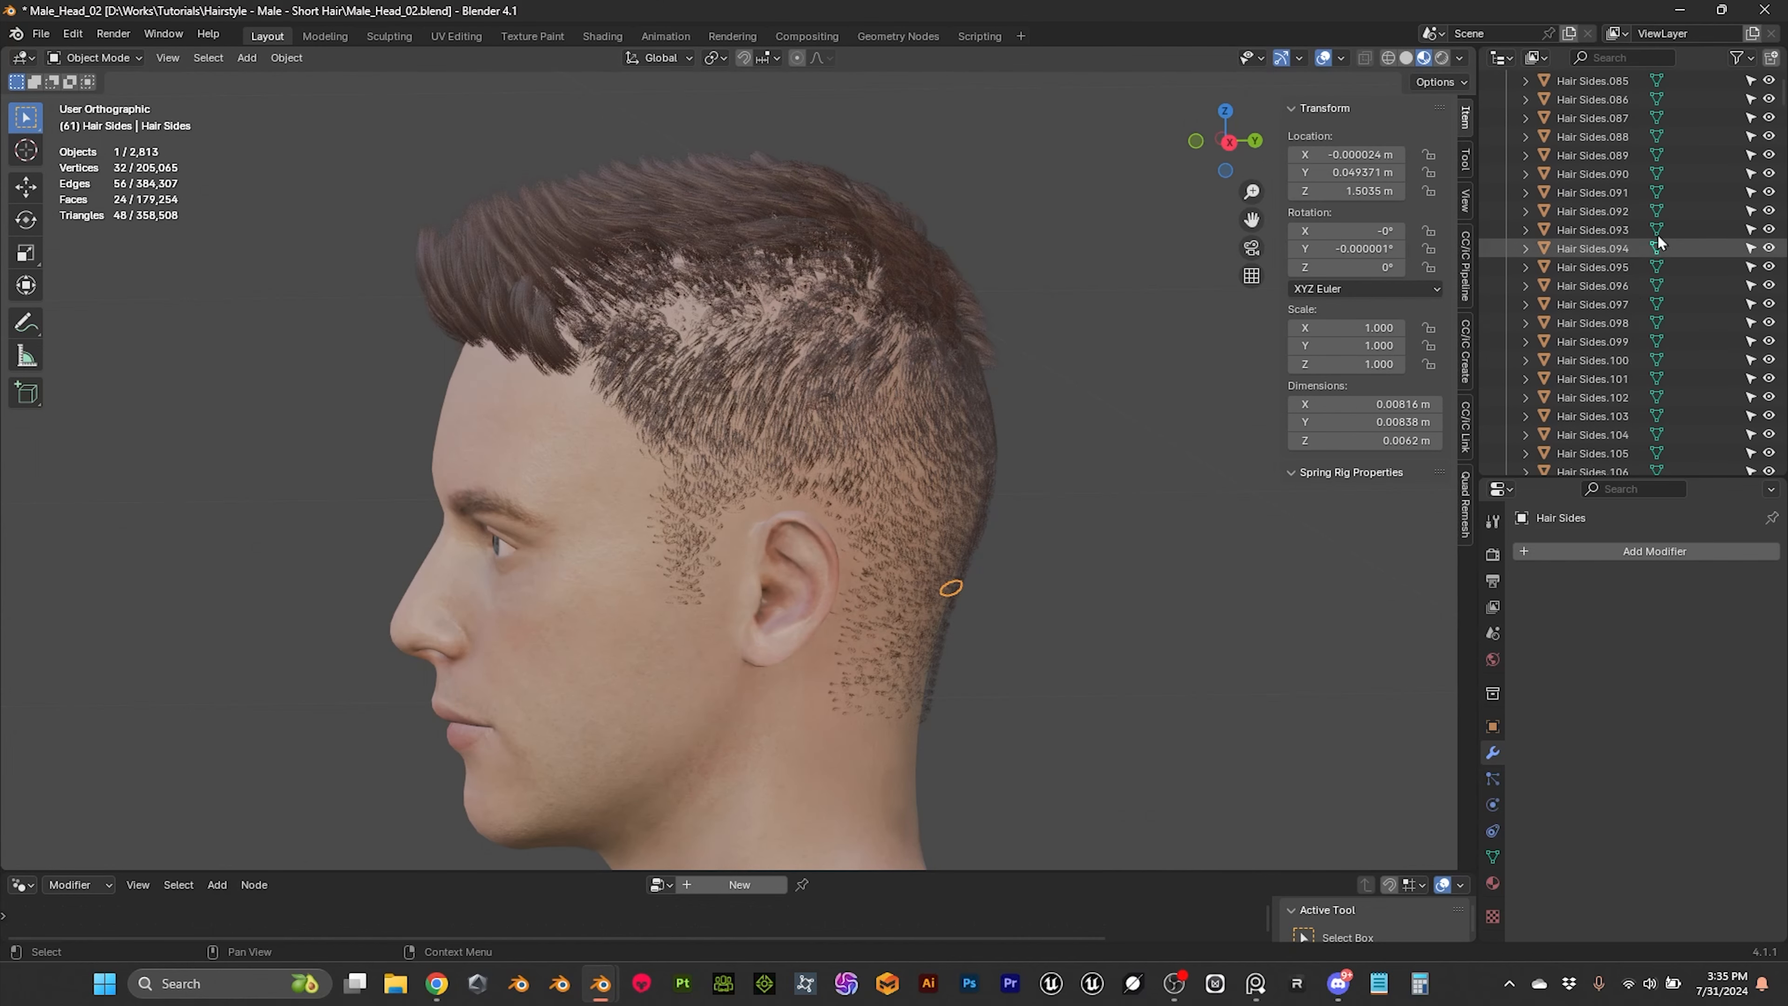
Step: Select all objects in the Hair Sides collection and join them into one mesh, with Hair Sides as the active object
scroll(1658, 244, "up", 15)
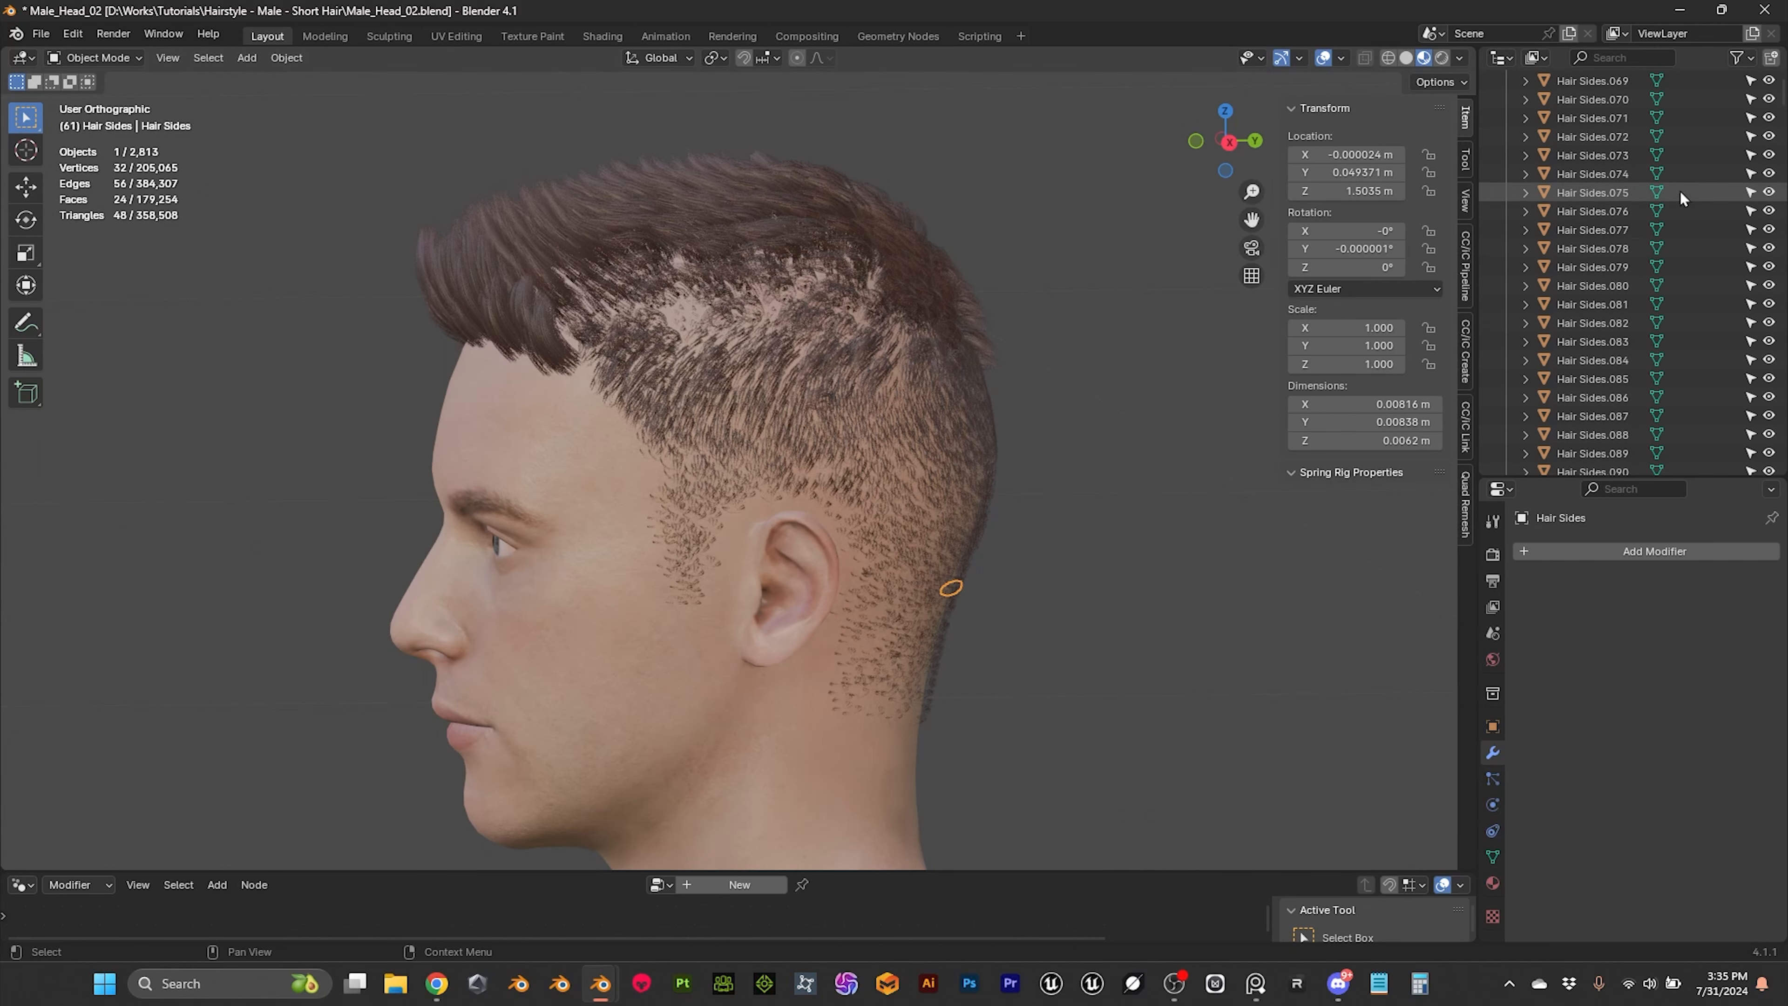
scroll(1677, 182, "up", 4)
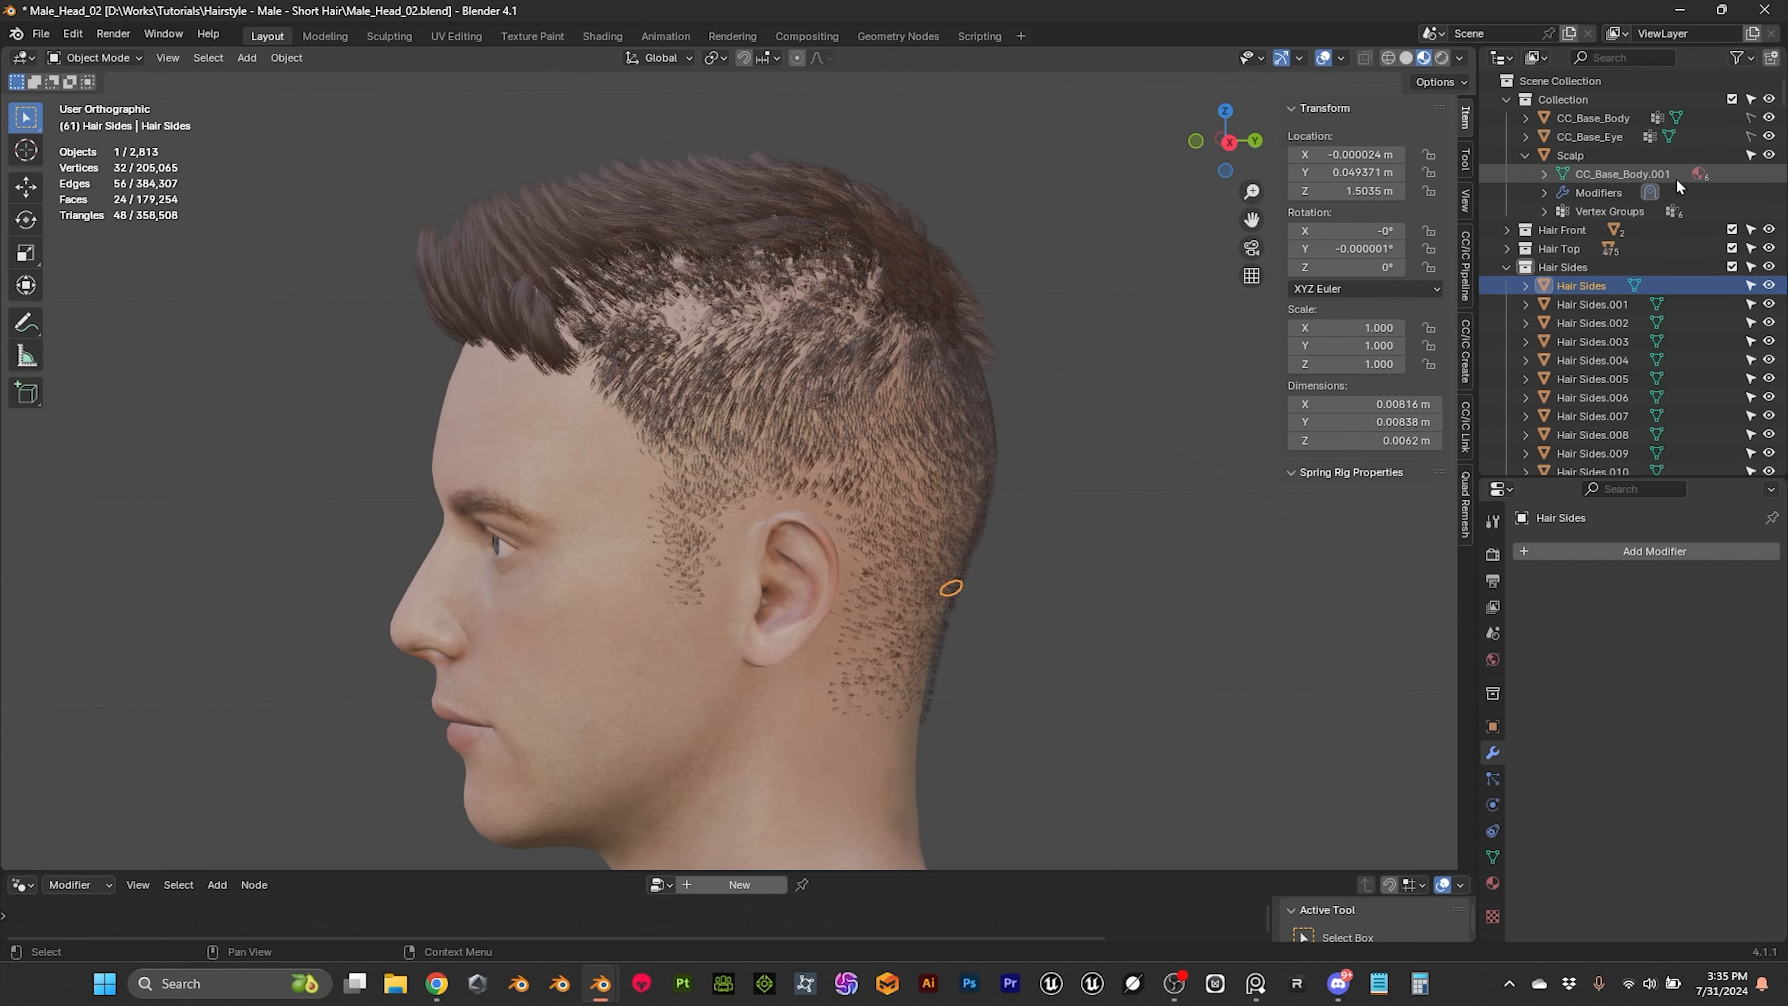
left_click(1566, 267)
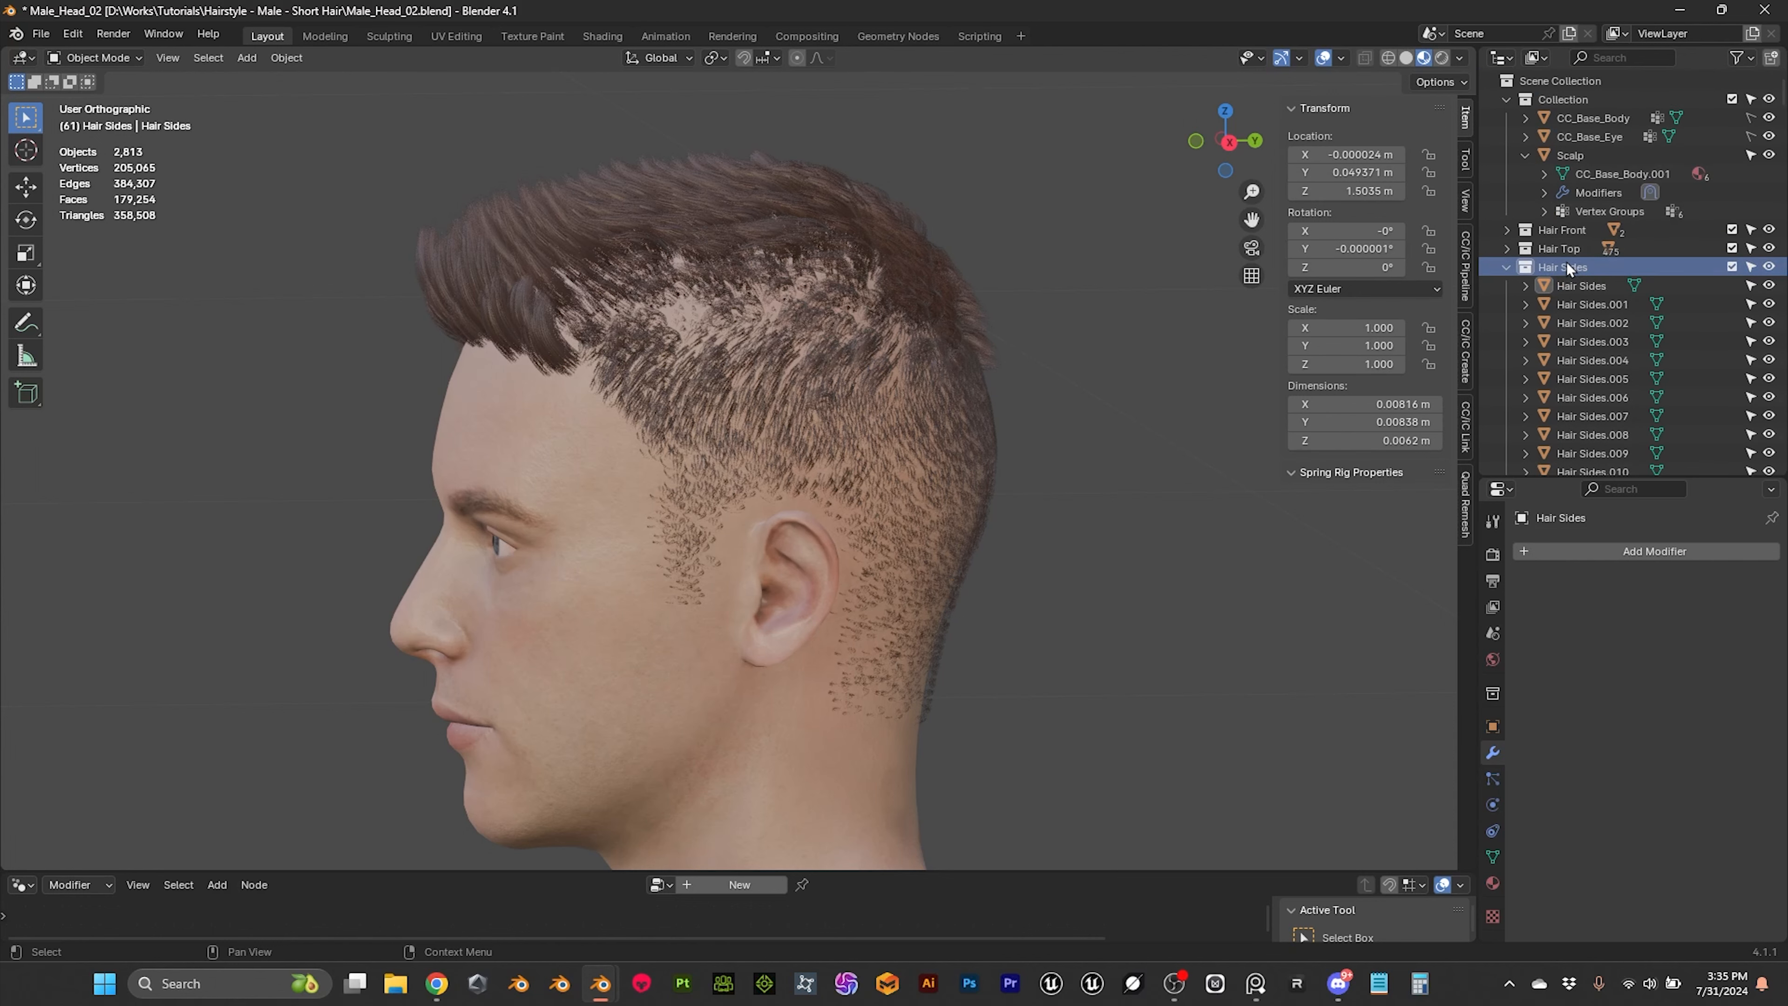
right_click(1565, 267)
left_click(1463, 265)
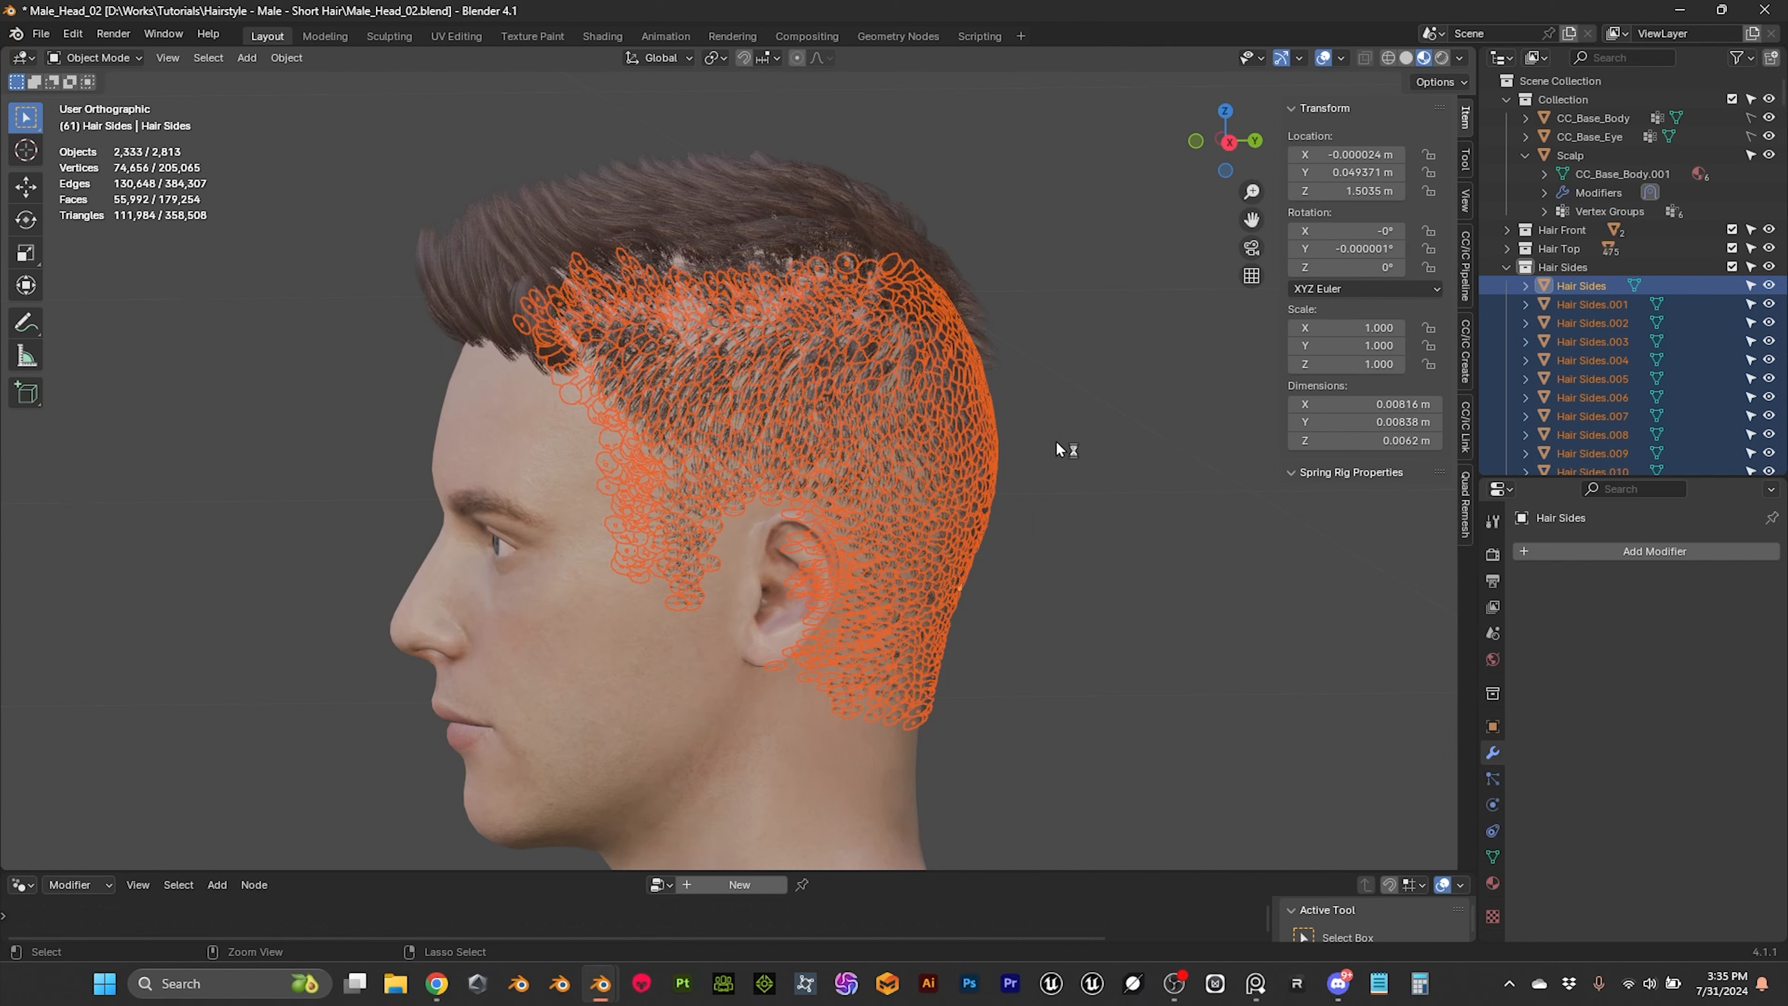
key("ctrl+j")
scroll(1098, 367, "up", 3)
scroll(986, 423, "down", 3)
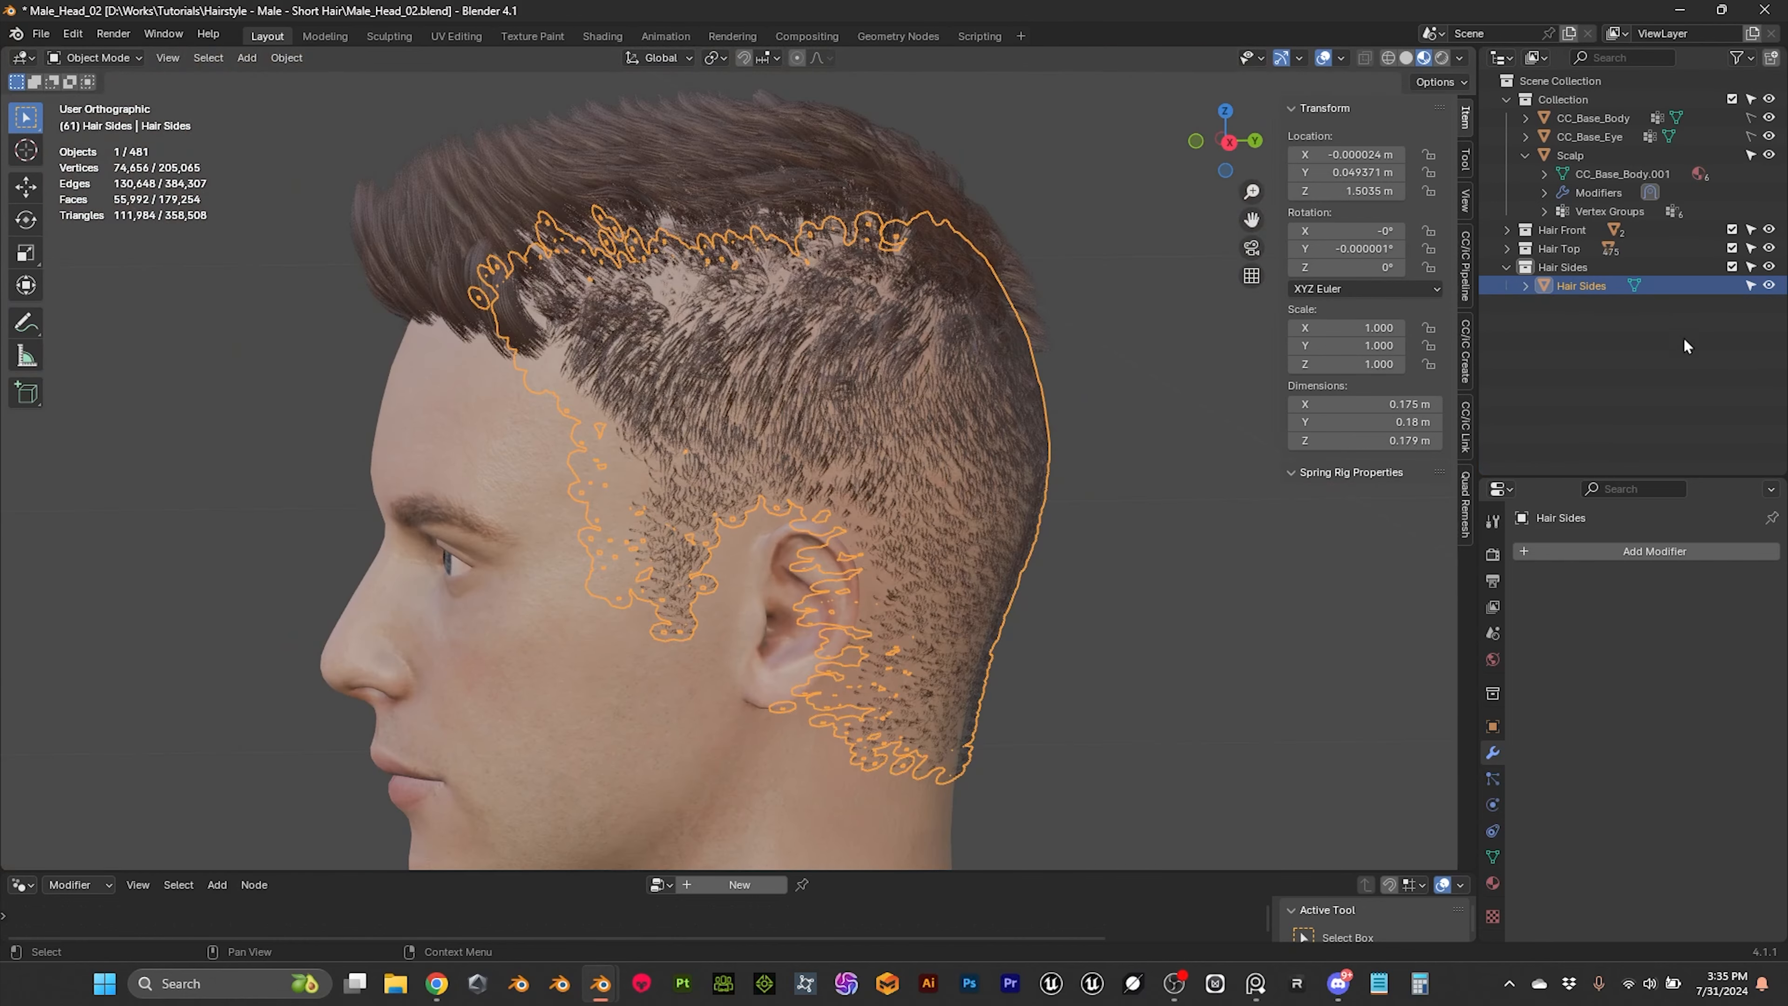
Step: Collapse the Hair Sides collection and select all objects in the Hair Top collection, with the Hair Top object active
left_click(1507, 267)
left_click(1506, 247)
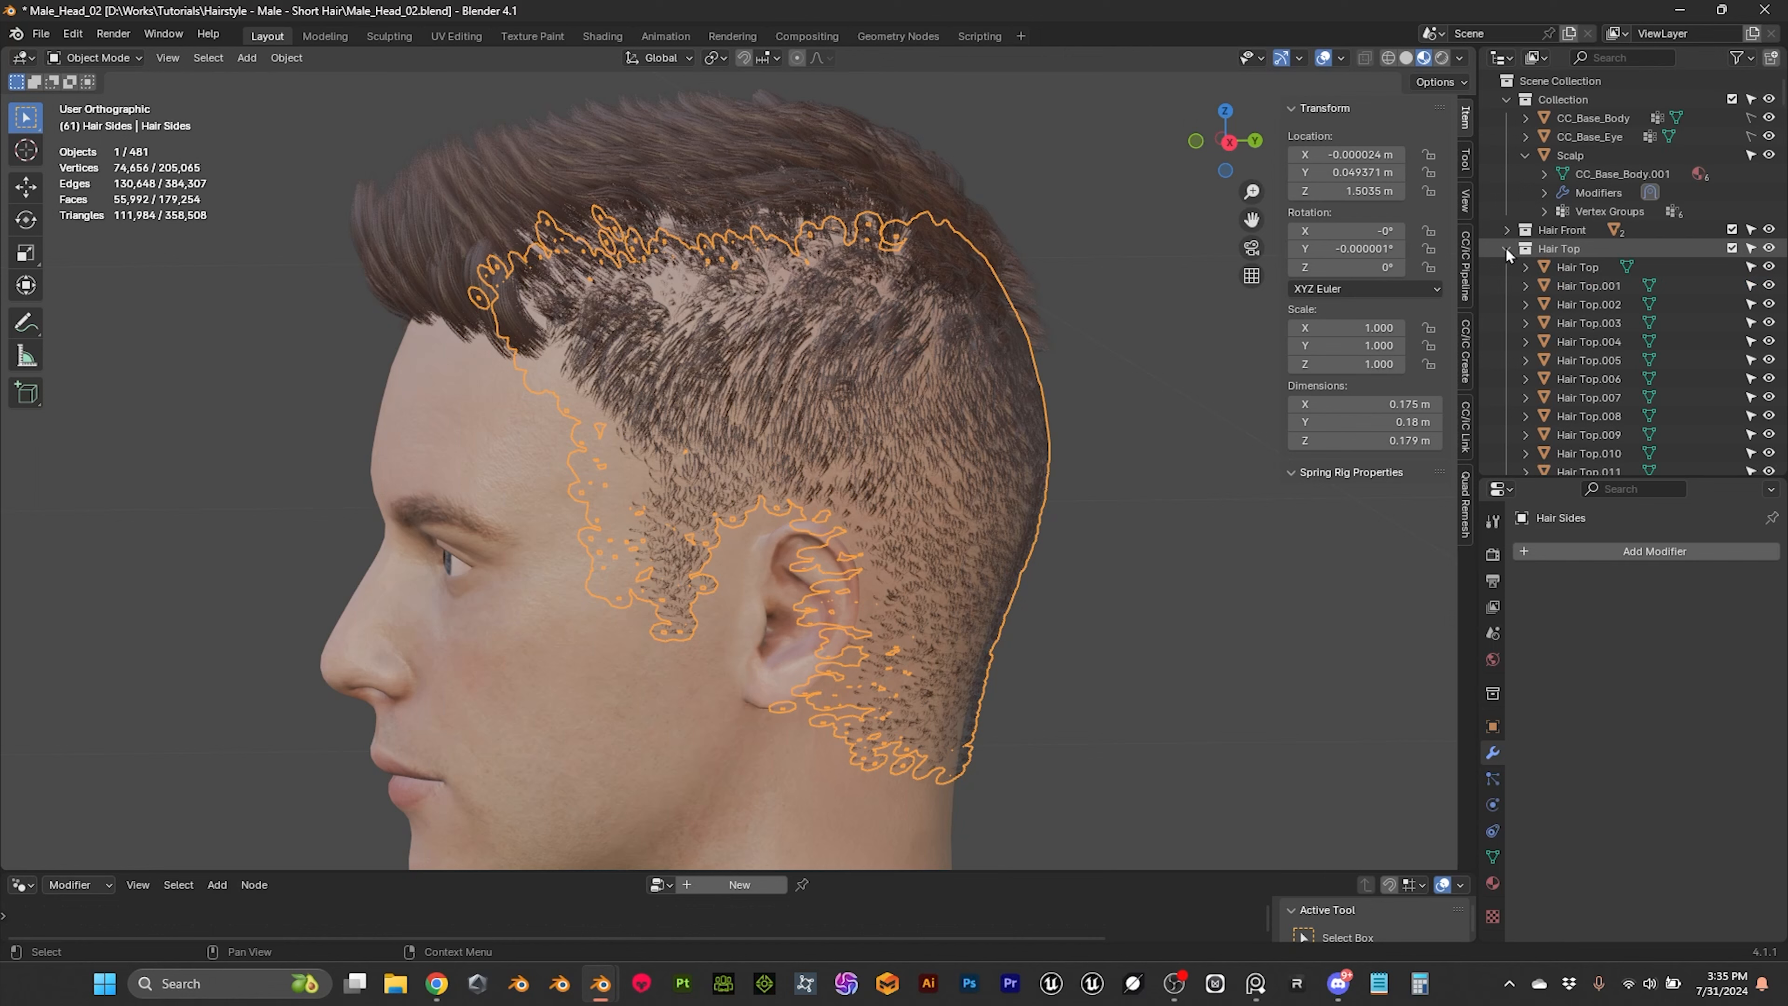
left_click(1571, 267)
scroll(1581, 273, "down", 2)
left_click(1575, 214)
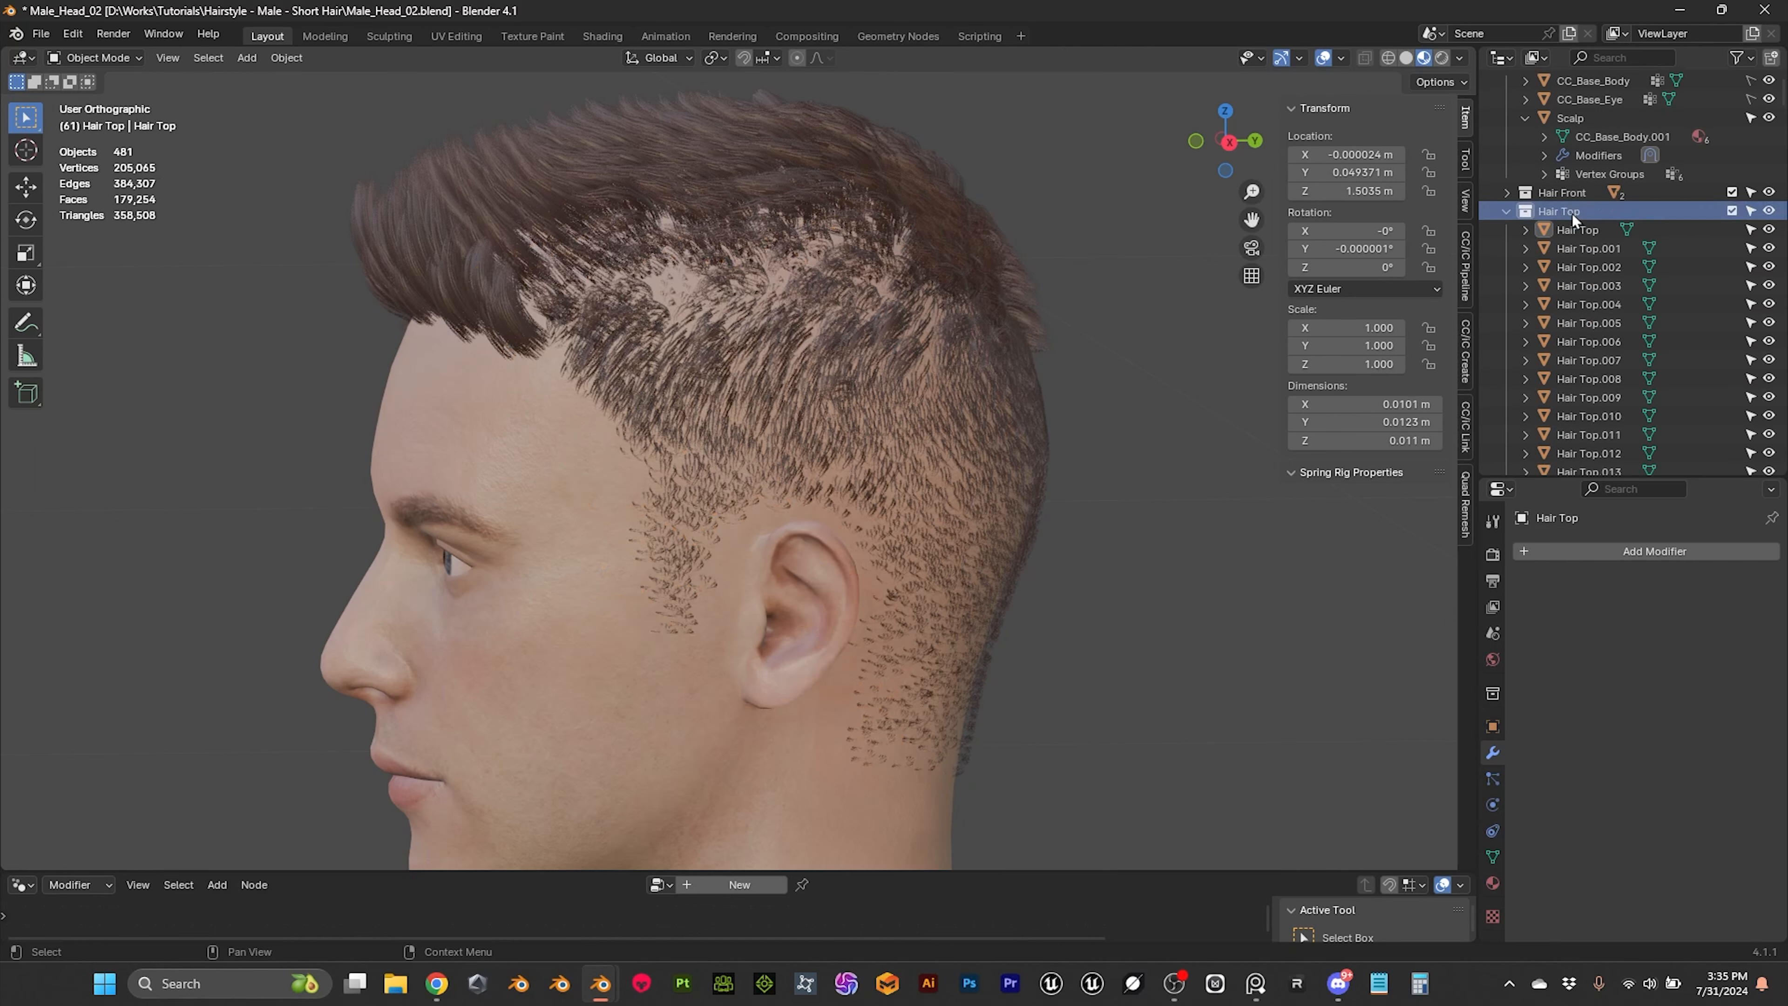
right_click(1569, 214)
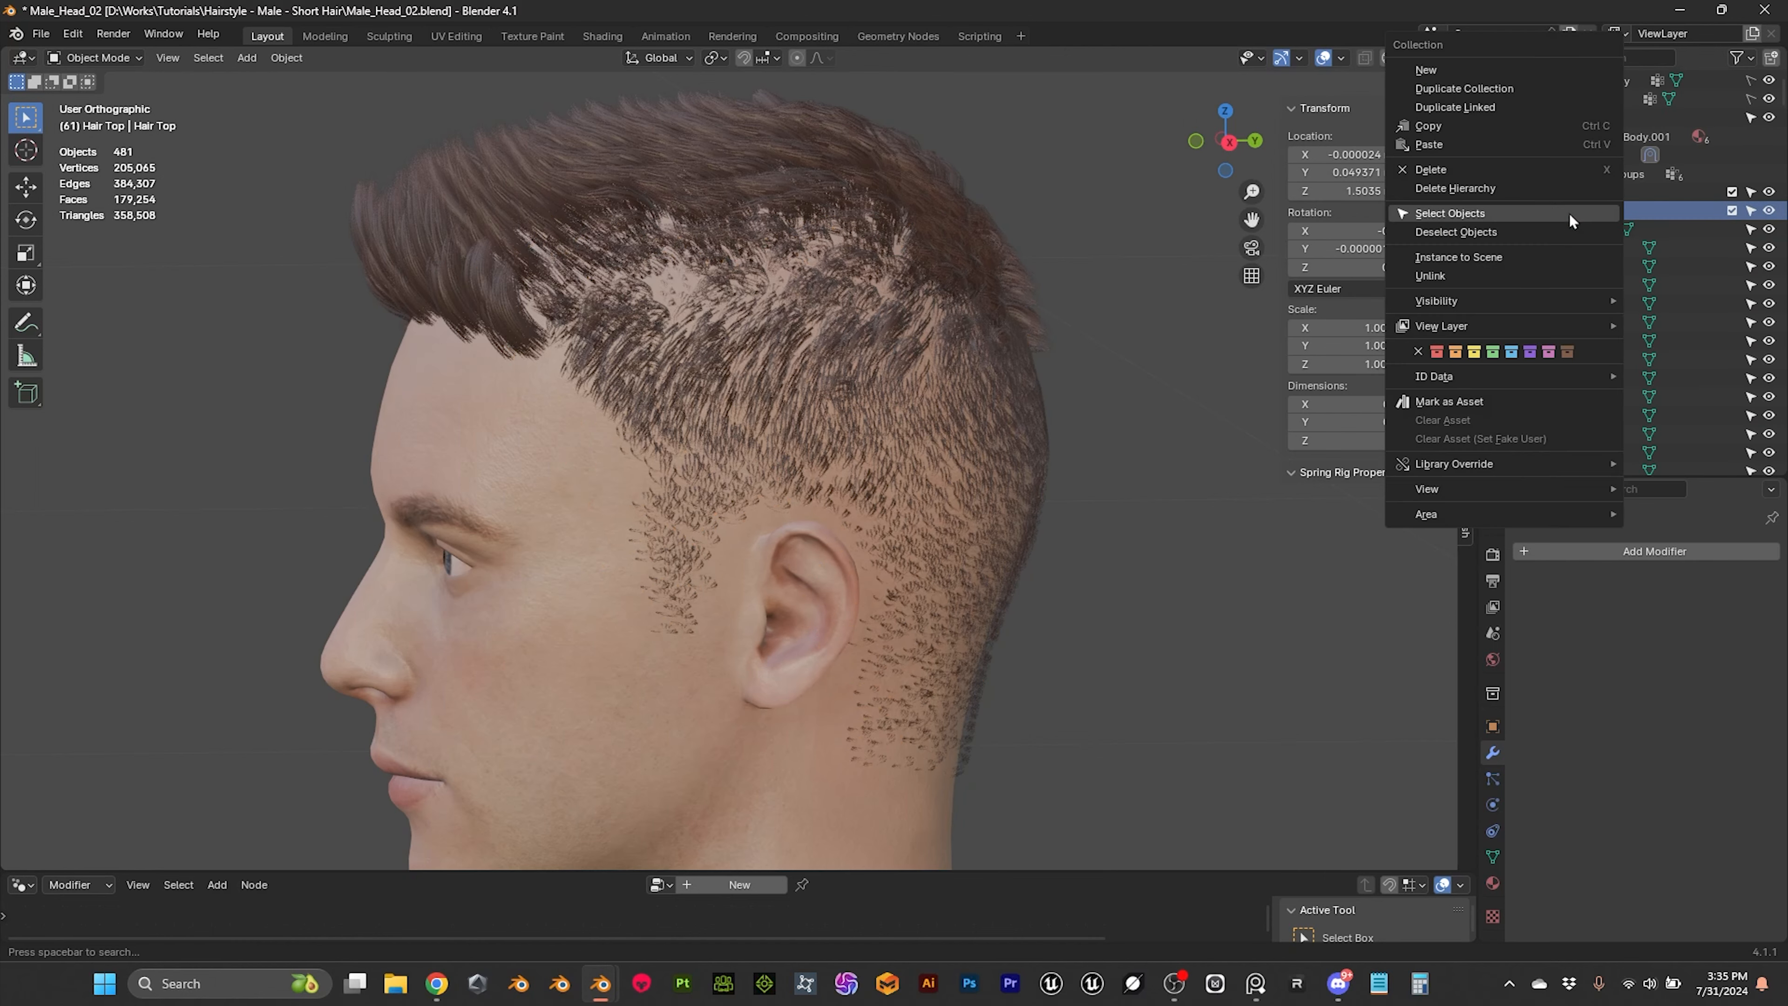
left_click(1466, 218)
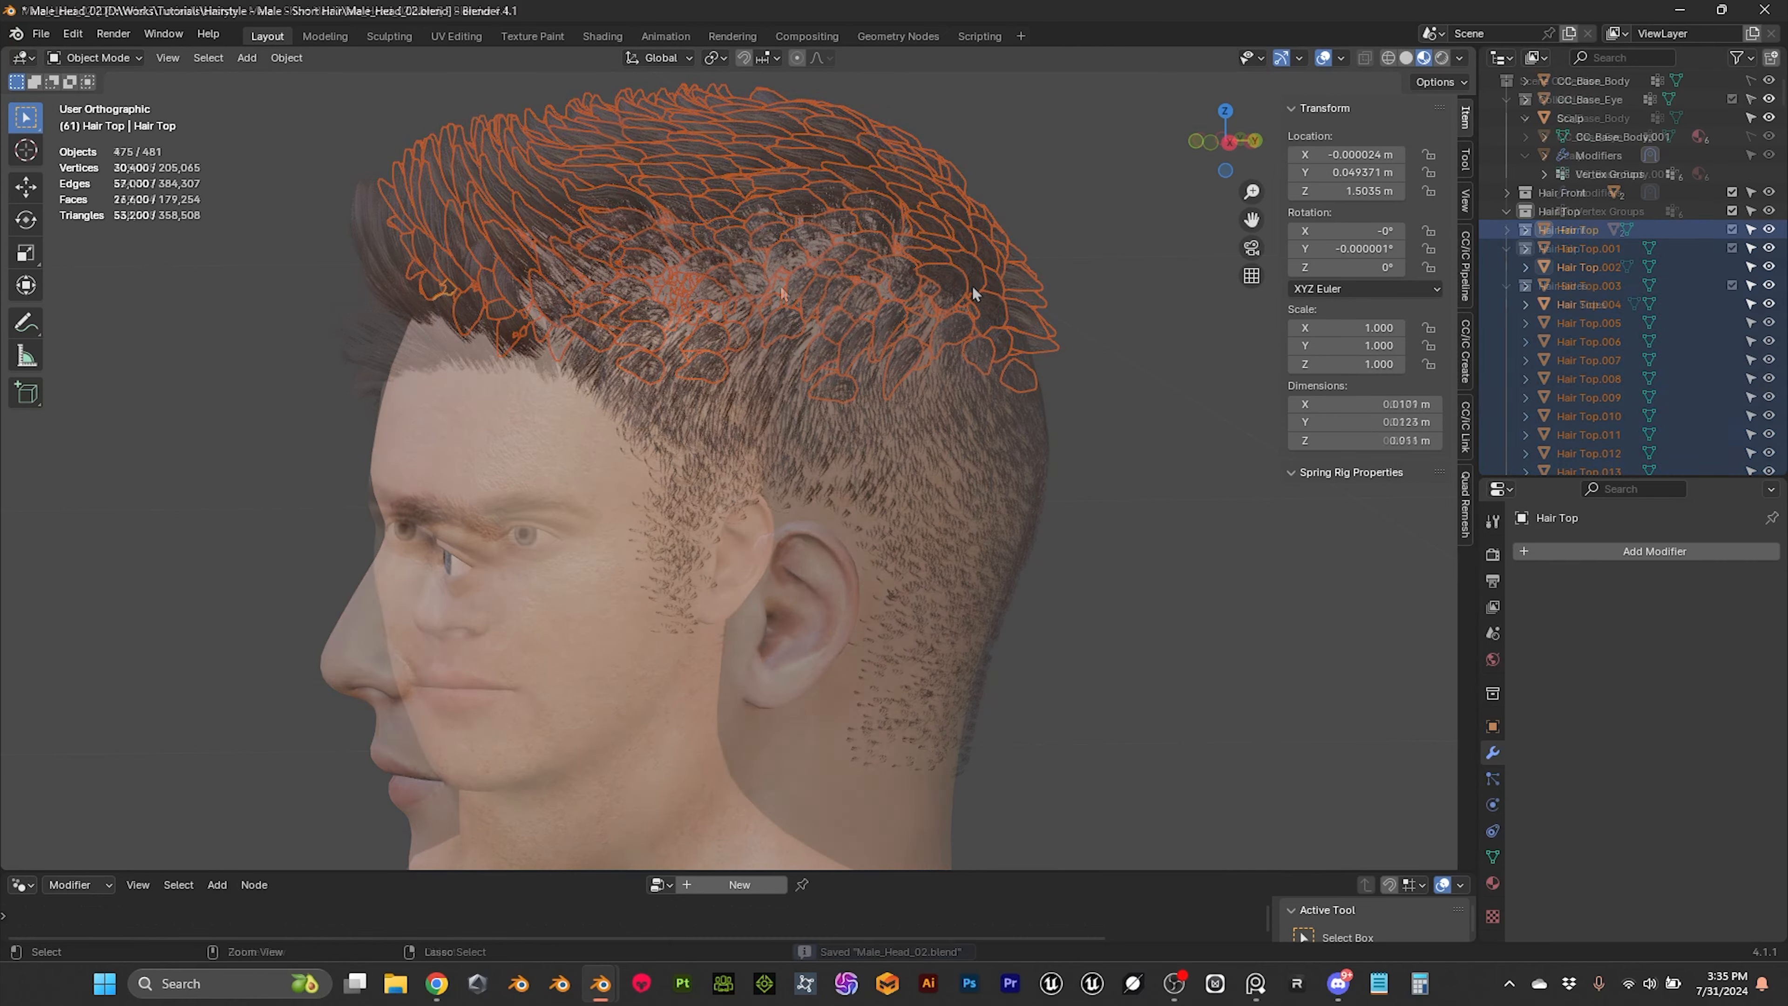